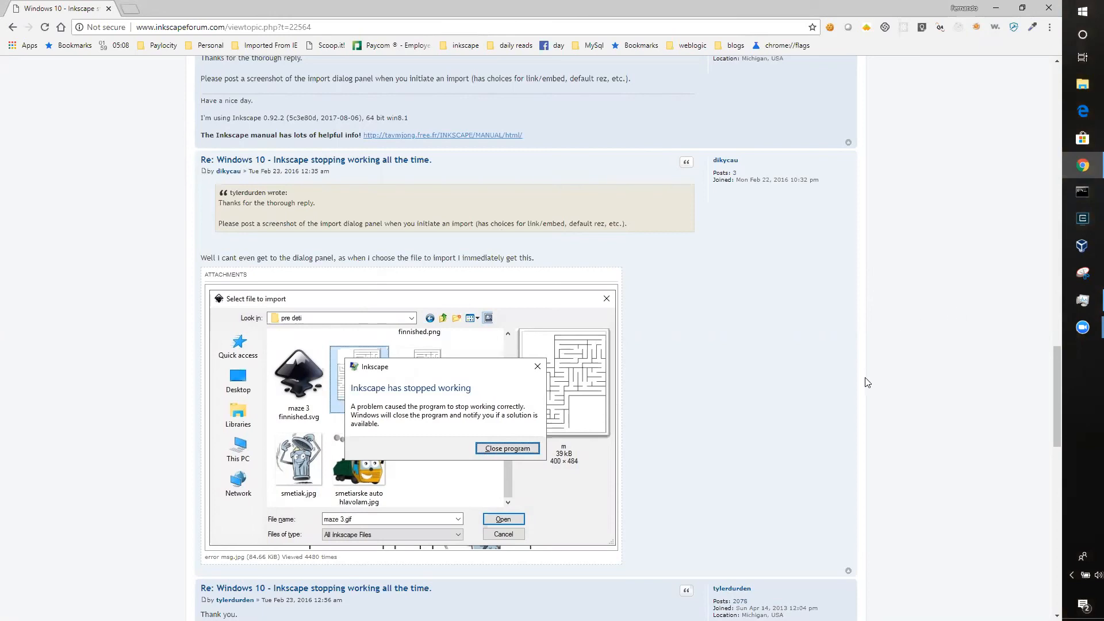
{"action": "scroll", "coordinate": [867, 382], "scroll_direction": "up", "scroll_amount": 8}
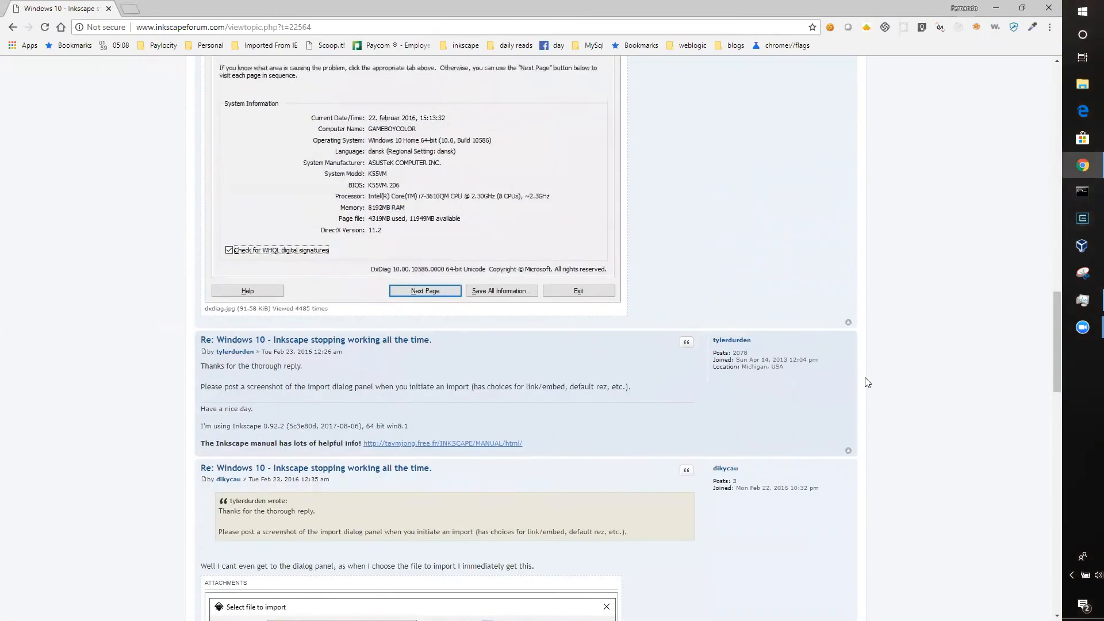
{"action": "scroll", "coordinate": [867, 382], "scroll_direction": "up", "scroll_amount": 4}
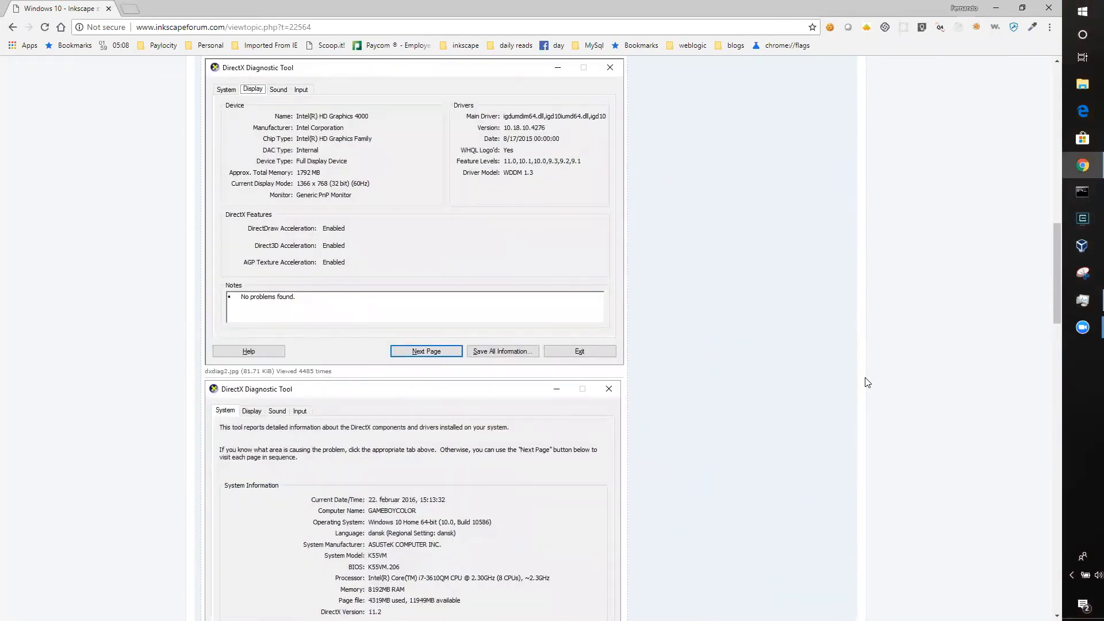
Step: Open the Fiverr site in a new browser tab and view the "I will design unique and professional logo" gig
{"action": "left_click", "coordinate": [129, 10]}
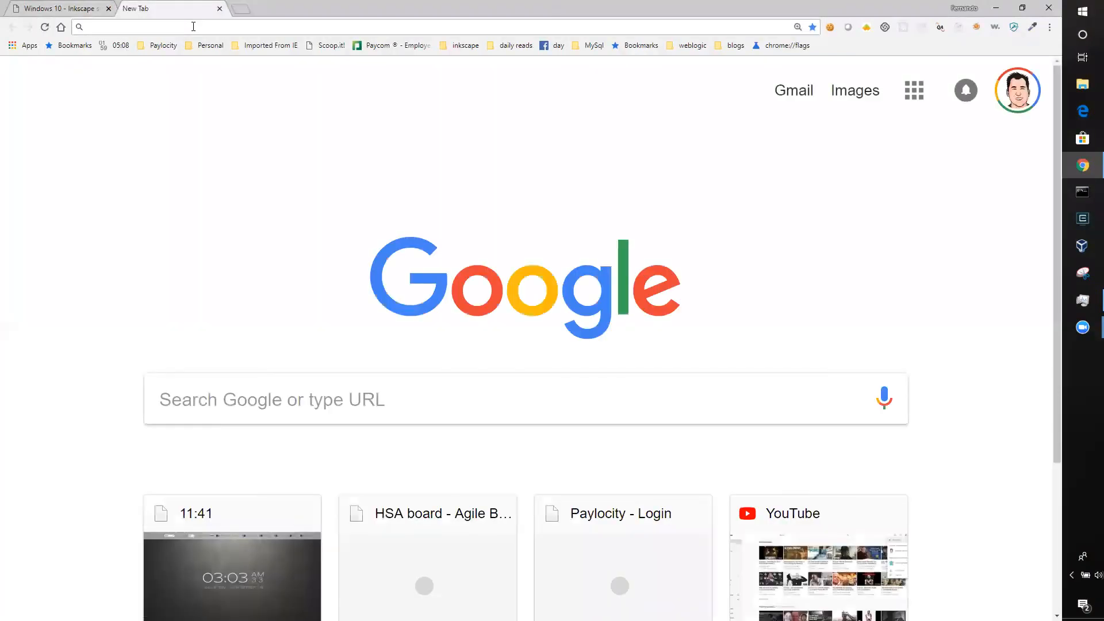
{"action": "type", "text": "fiverr"}
{"action": "key", "text": "Return"}
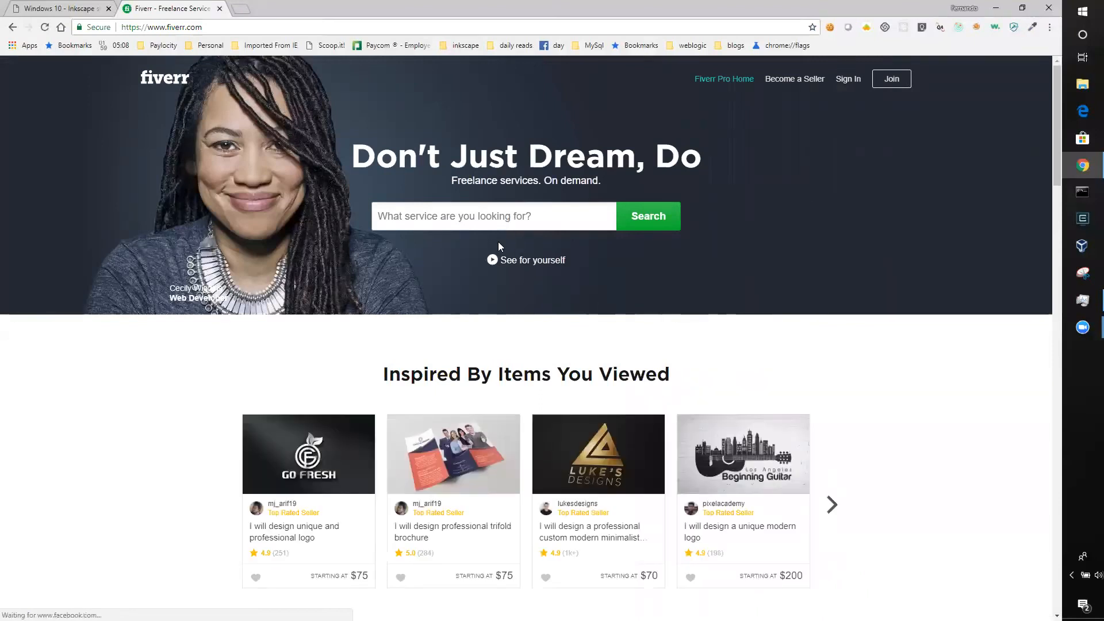
{"action": "left_click", "coordinate": [321, 445]}
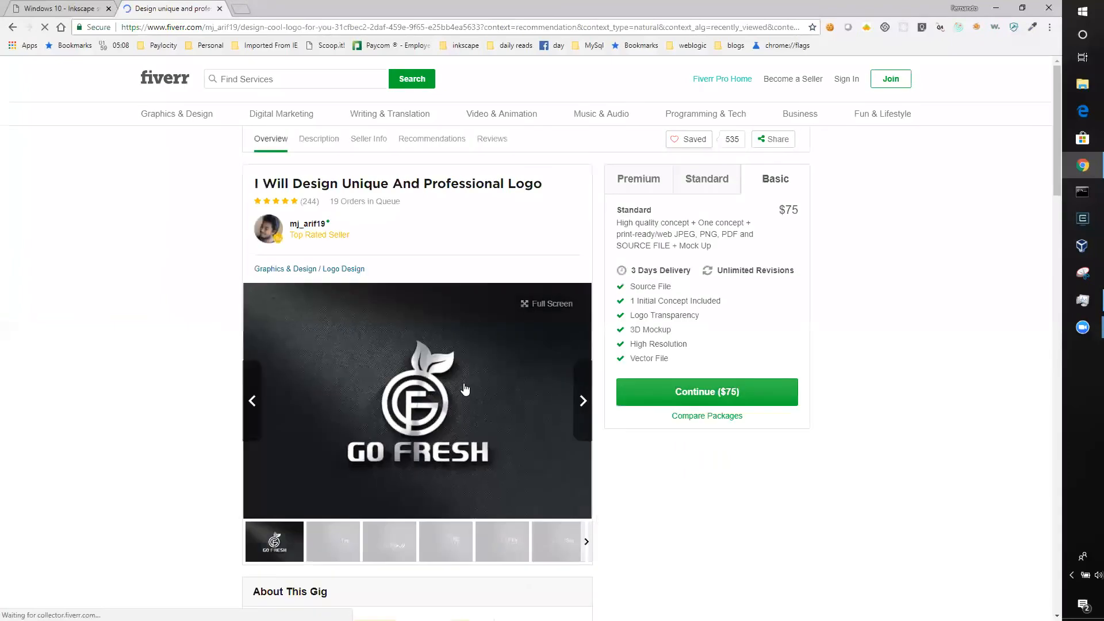
Step: Examine the logo design gig's Basic package price, included deliverables and description
{"action": "scroll", "coordinate": [506, 394], "scroll_direction": "down", "scroll_amount": 2}
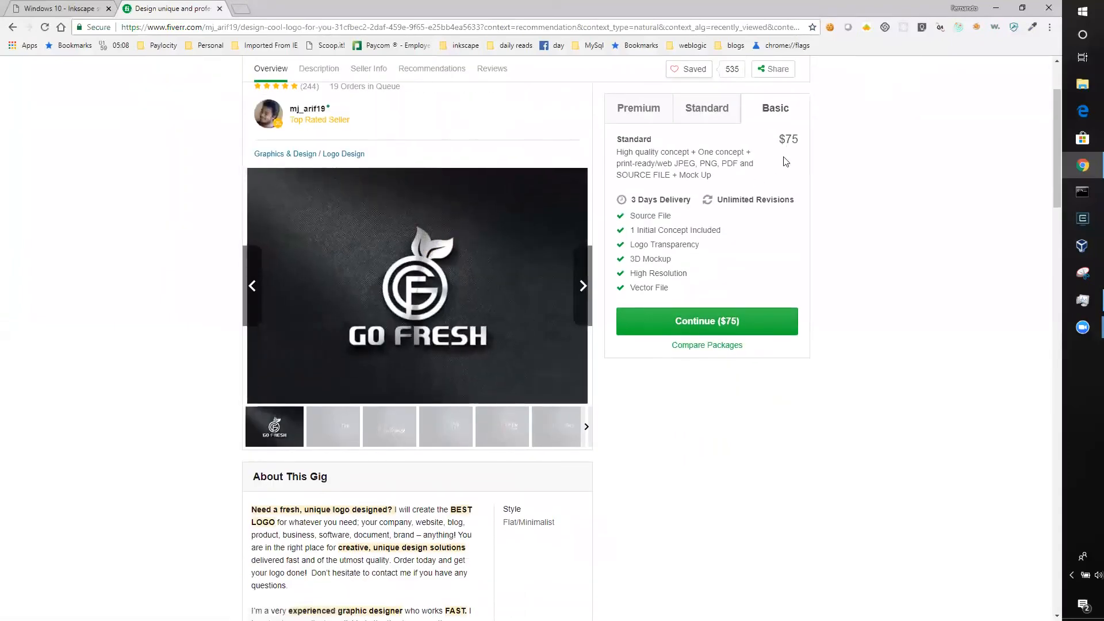
{"action": "scroll", "coordinate": [489, 374], "scroll_direction": "up", "scroll_amount": 2}
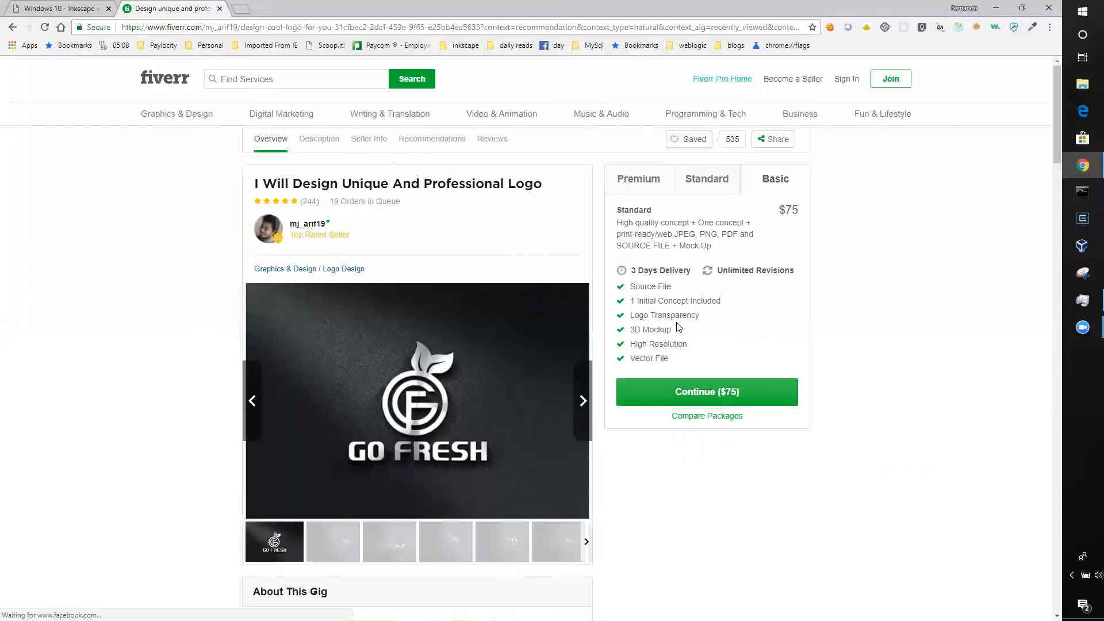
{"action": "scroll", "coordinate": [530, 451], "scroll_direction": "down", "scroll_amount": 1}
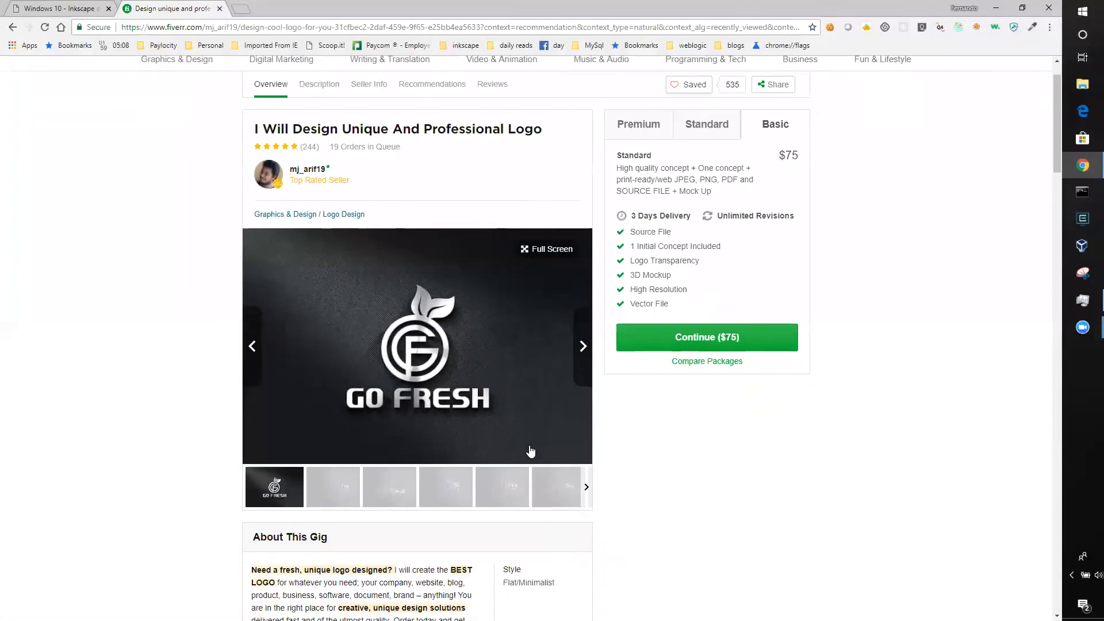
{"action": "scroll", "coordinate": [530, 451], "scroll_direction": "down", "scroll_amount": 1}
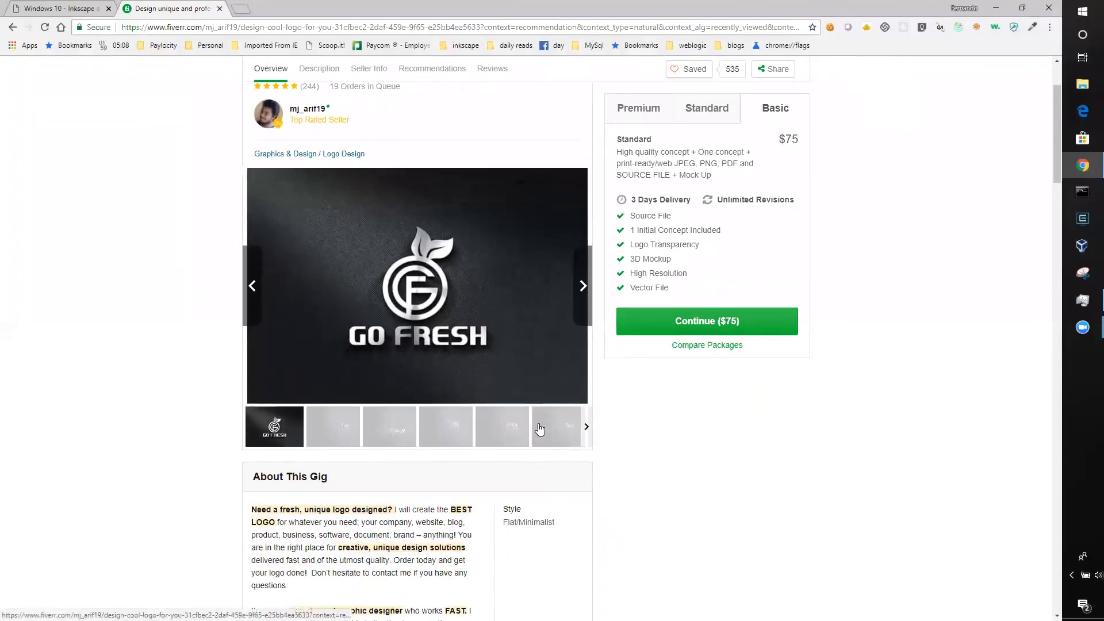
{"action": "scroll", "coordinate": [777, 388], "scroll_direction": "down", "scroll_amount": 3}
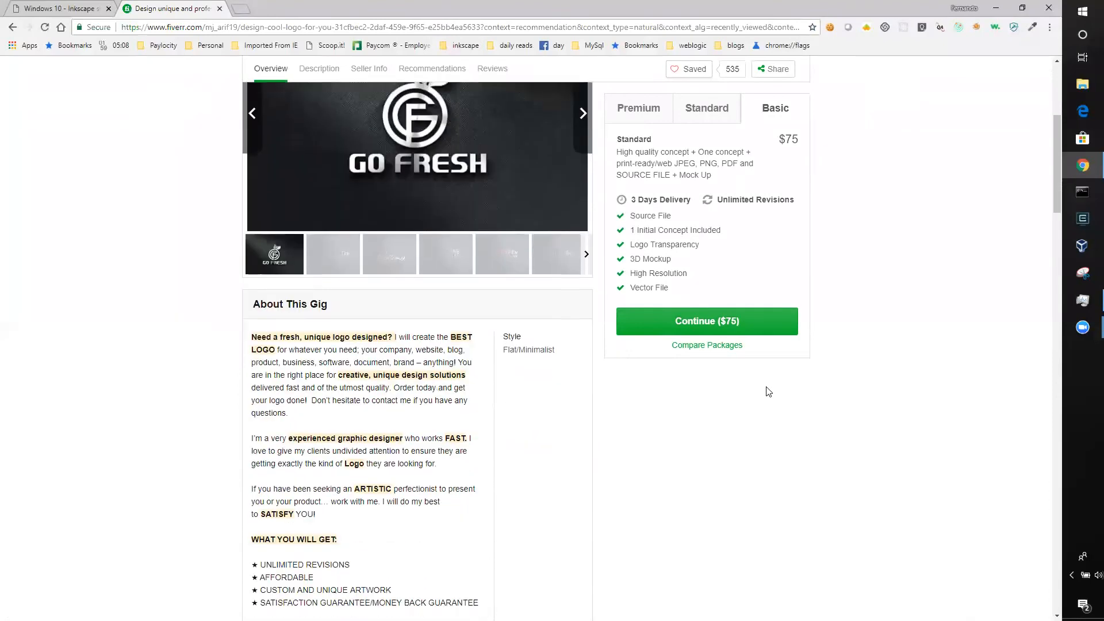
{"action": "scroll", "coordinate": [598, 447], "scroll_direction": "up", "scroll_amount": 5}
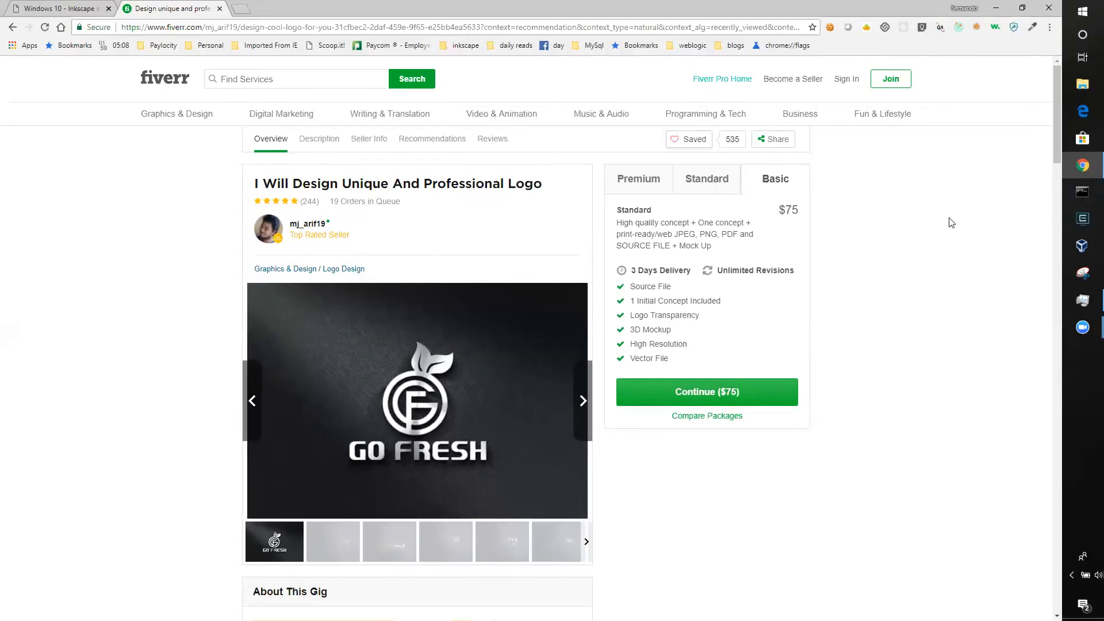
Step: Switch to Paint and draw a black outlined five-point star filling most of the blank canvas
{"action": "left_click", "coordinate": [1081, 17]}
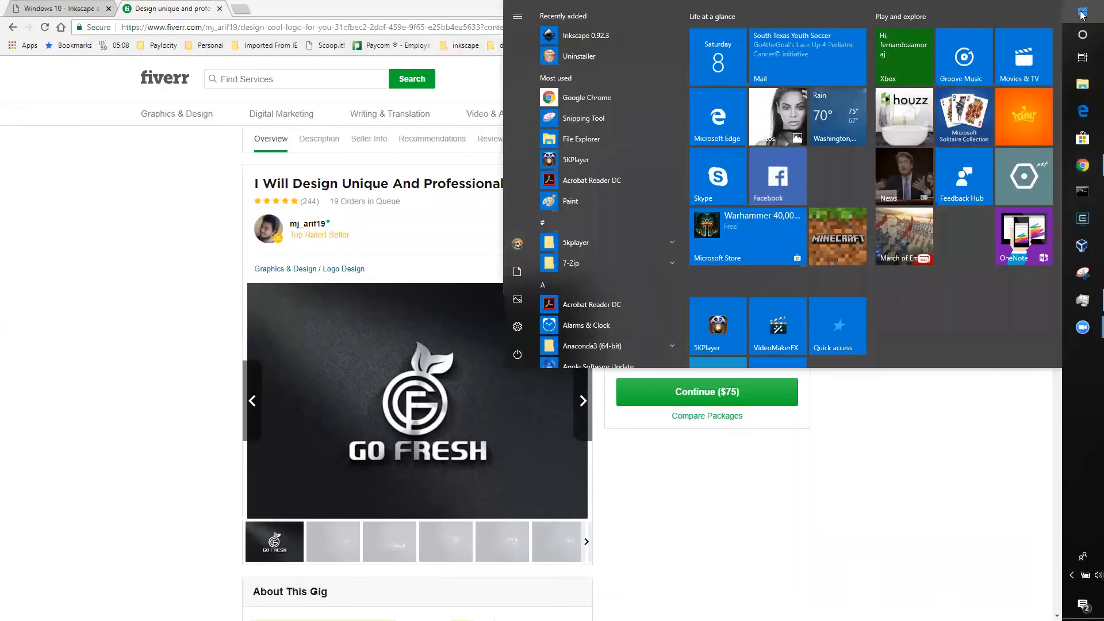
{"action": "type", "text": "paint"}
{"action": "key", "text": "Return"}
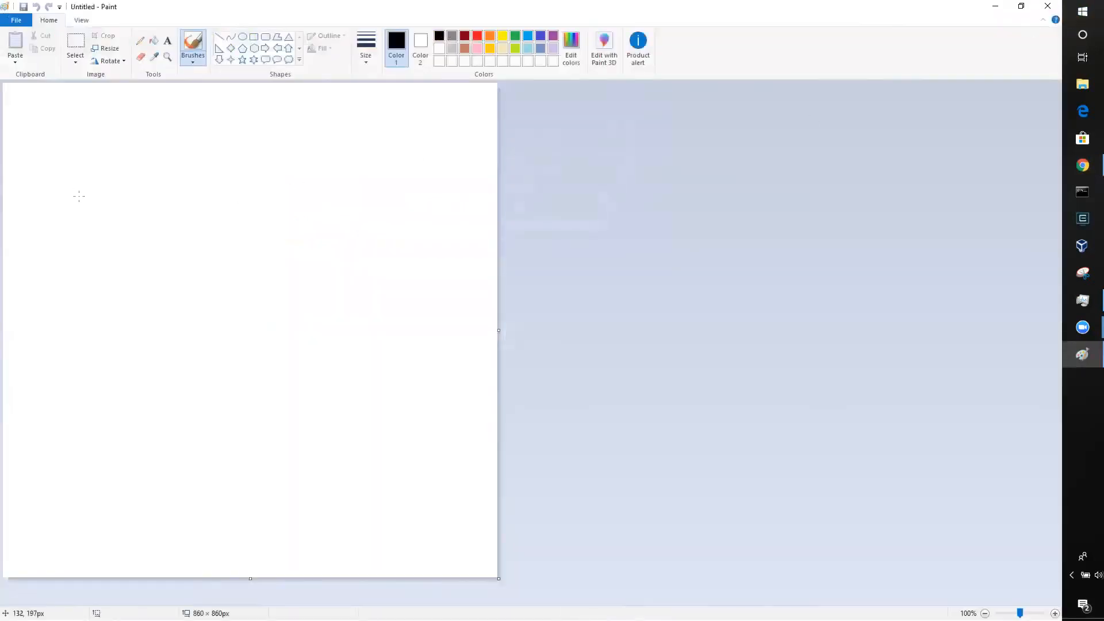
{"action": "left_click", "coordinate": [242, 60]}
{"action": "left_click_drag", "start_coordinate": [72, 120], "coordinate": [458, 522]}
{"action": "left_click", "coordinate": [478, 317]}
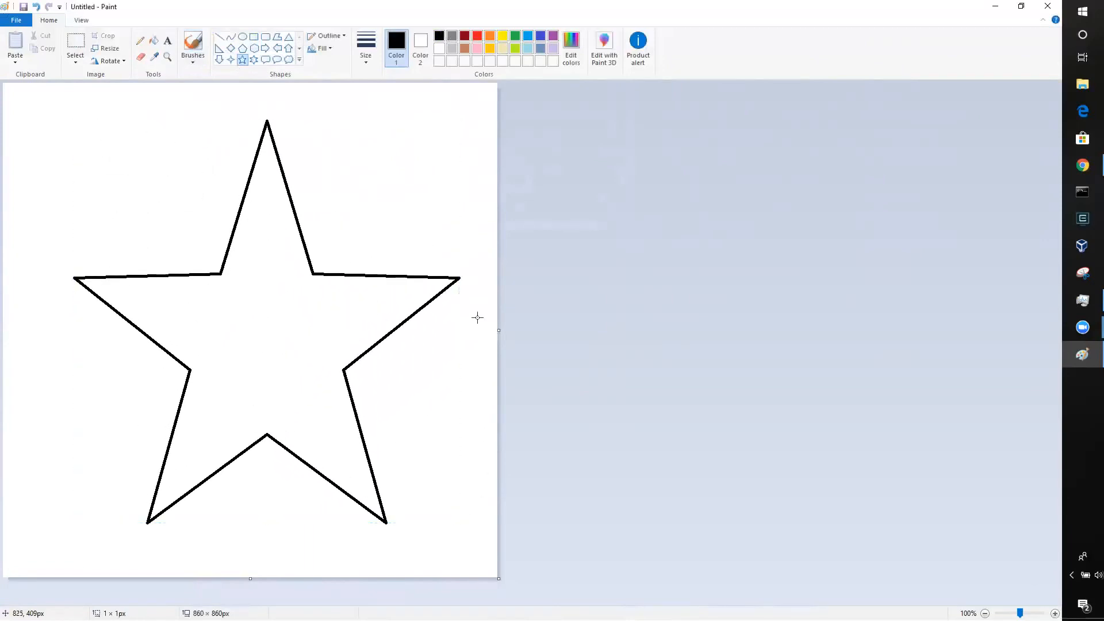
Step: Resize the star image to 80 × 80 pixels with its aspect ratio maintained
{"action": "left_click", "coordinate": [113, 49]}
{"action": "left_click", "coordinate": [126, 90]}
{"action": "left_click_drag", "start_coordinate": [146, 115], "coordinate": [108, 110]}
{"action": "type", "text": "80"}
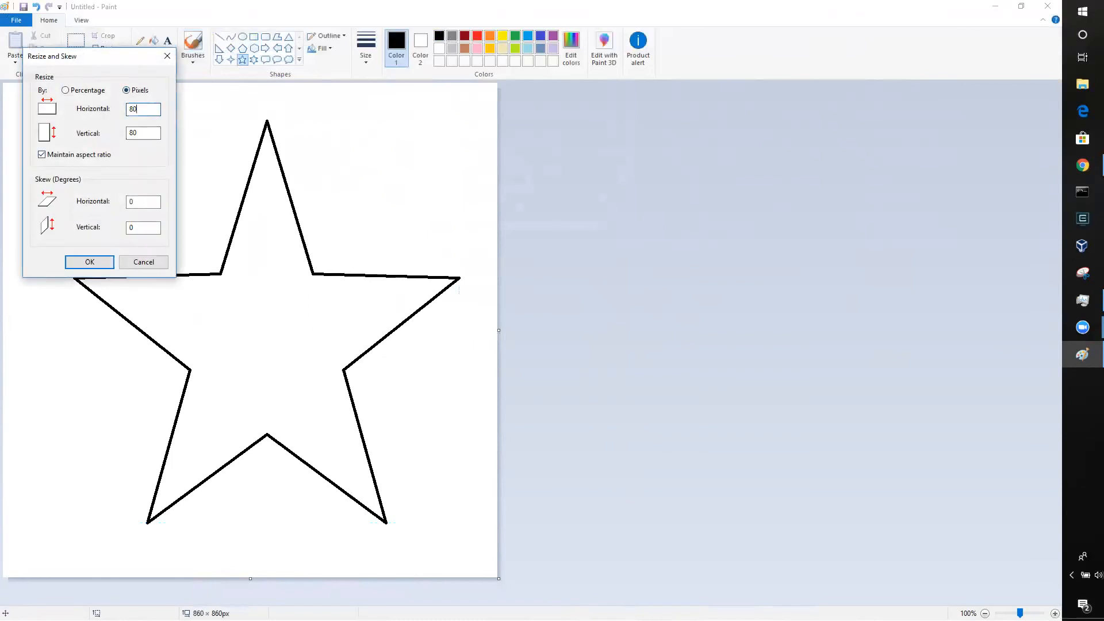
{"action": "left_click", "coordinate": [104, 263]}
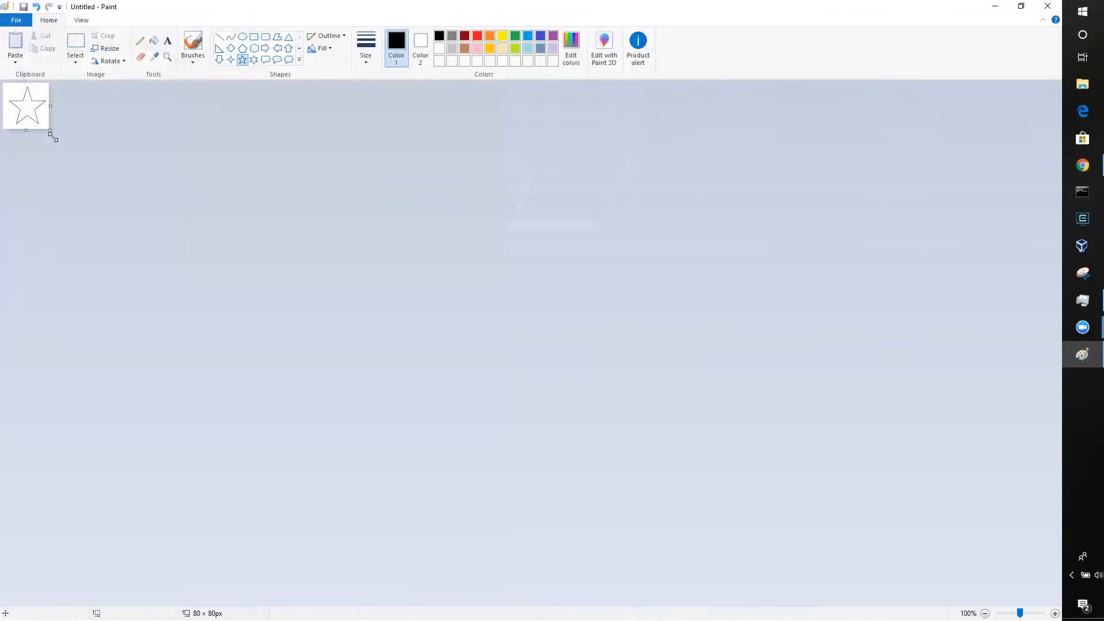
Step: Magnify the shrunken star to 800% to examine the quality of its edges
{"action": "left_click", "coordinate": [81, 20]}
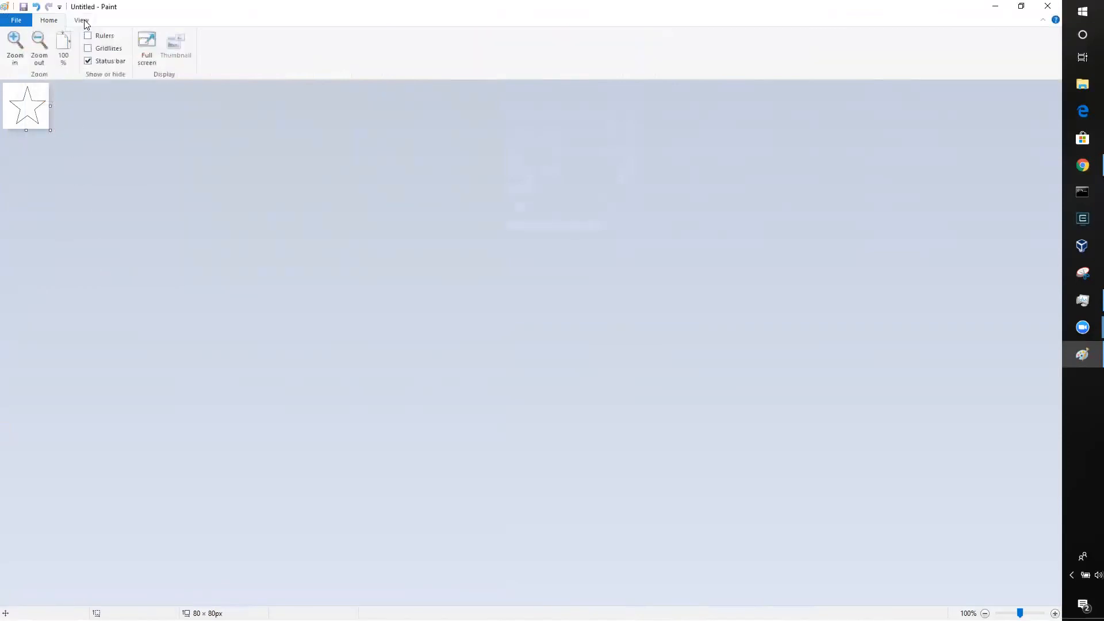
{"action": "left_click", "coordinate": [15, 51]}
{"action": "left_click", "coordinate": [15, 51]}
{"action": "left_click", "coordinate": [15, 51]}
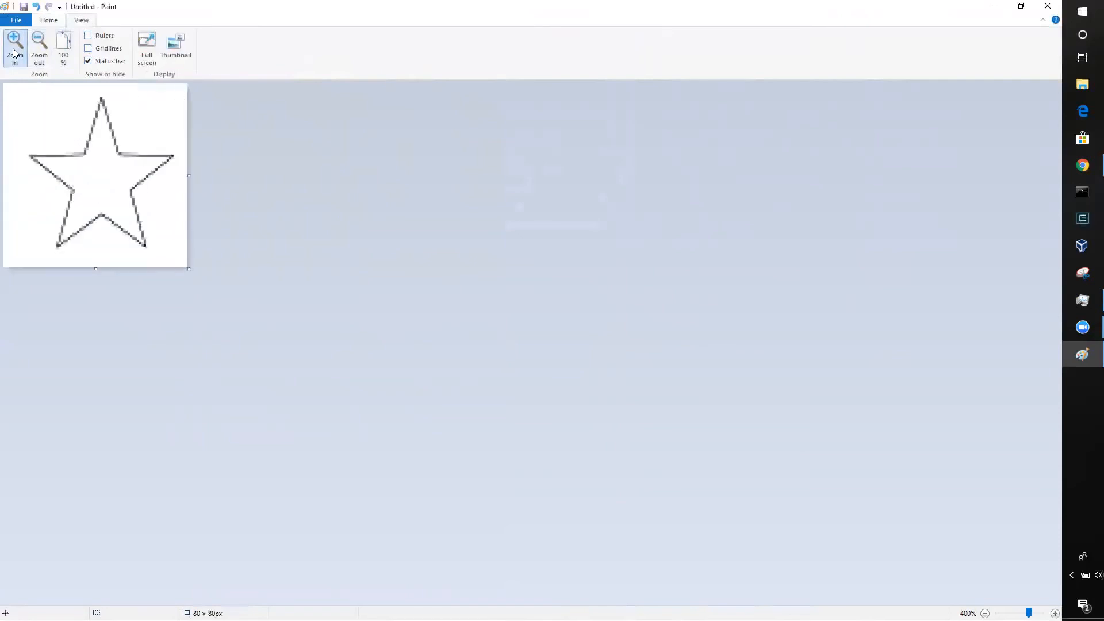
{"action": "left_click", "coordinate": [15, 51]}
{"action": "left_click", "coordinate": [15, 51]}
{"action": "left_click", "coordinate": [15, 50]}
{"action": "left_click", "coordinate": [15, 50]}
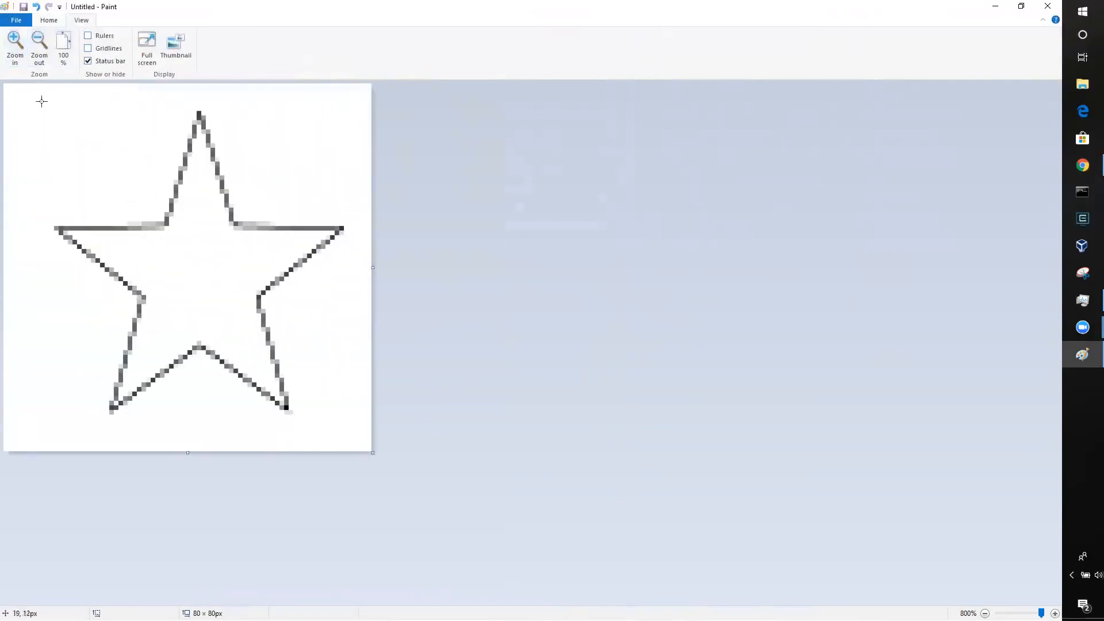
Step: Draw a second five-point star of about 54 × 66 px over the existing one
{"action": "left_click", "coordinate": [49, 20]}
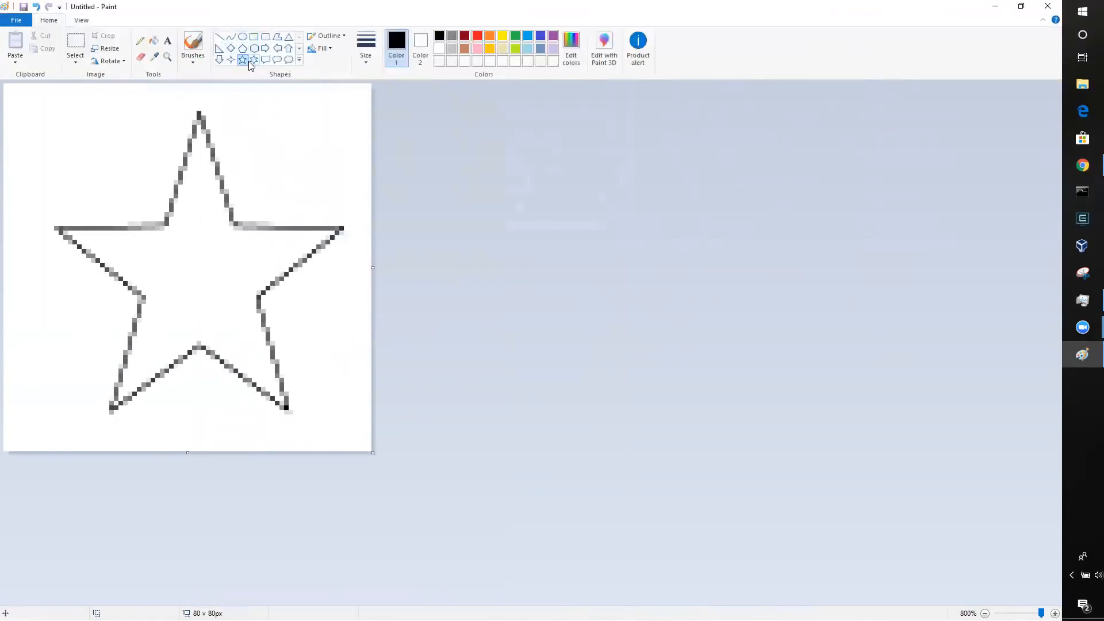
{"action": "left_click_drag", "start_coordinate": [71, 107], "coordinate": [321, 411]}
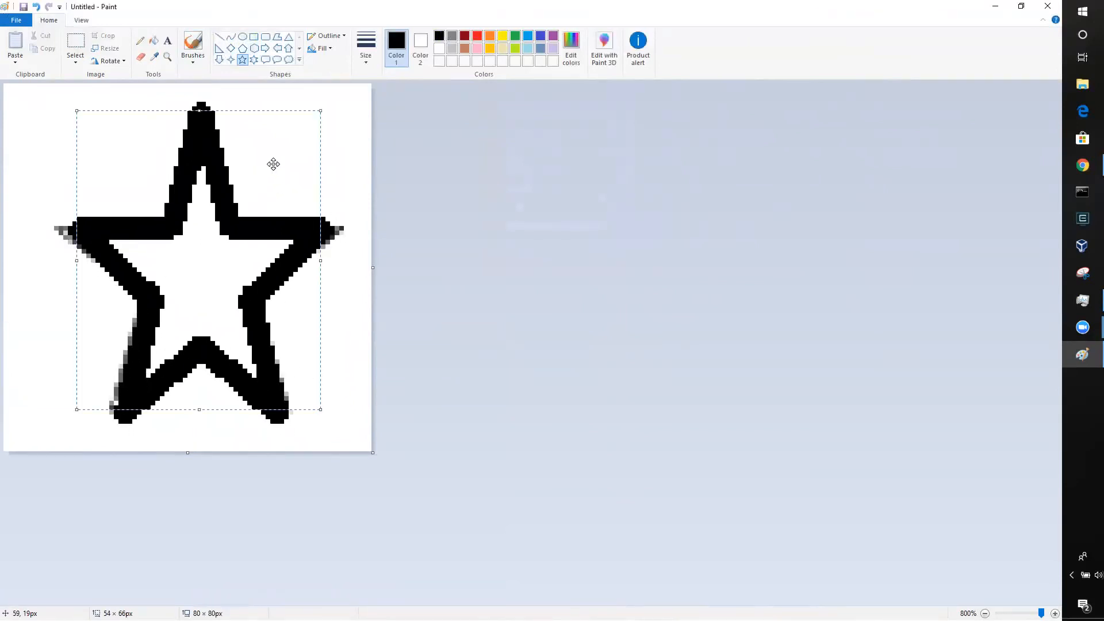
{"action": "left_click", "coordinate": [347, 175]}
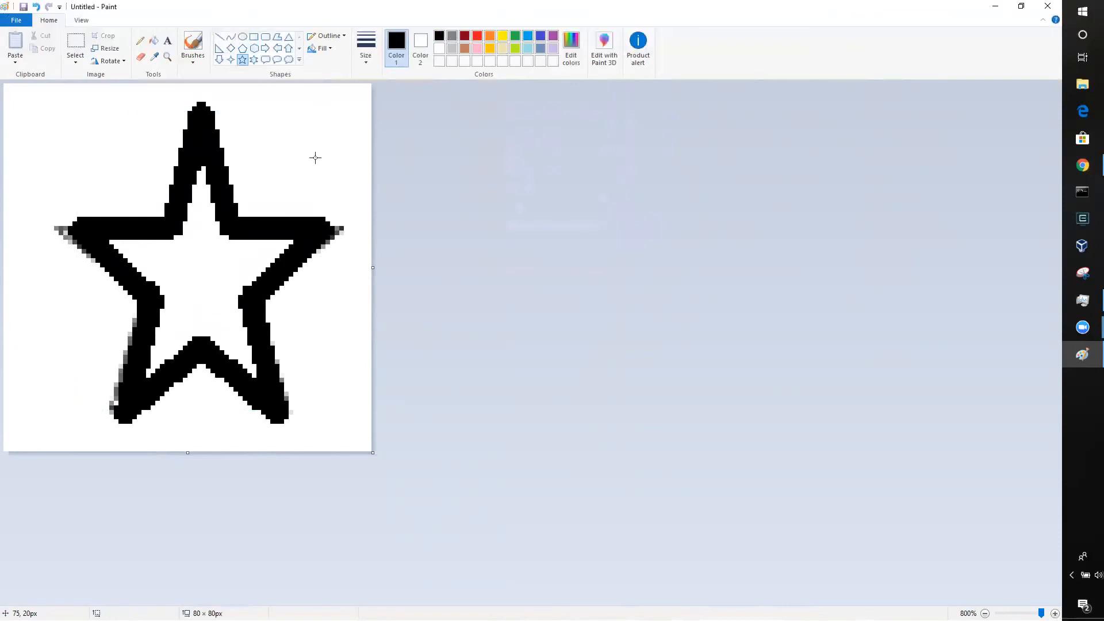
Step: Enlarge the image to 800 × 800 pixels with its aspect ratio maintained
{"action": "left_click", "coordinate": [110, 52]}
{"action": "left_click", "coordinate": [126, 90]}
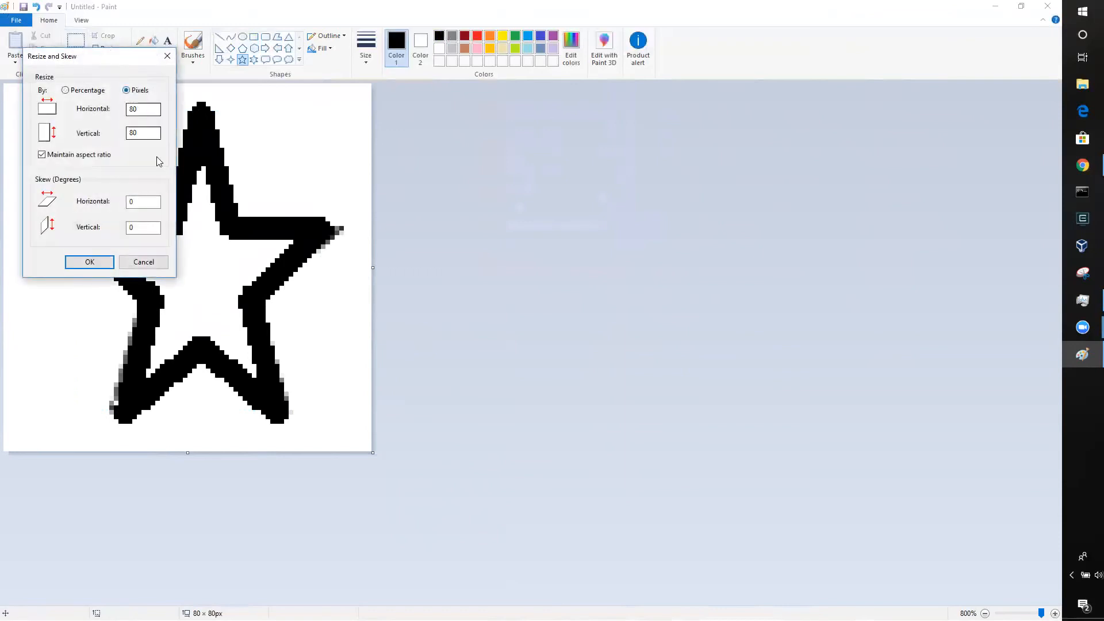
{"action": "double_click", "coordinate": [134, 110]}
{"action": "type", "text": "8"}
{"action": "left_click", "coordinate": [71, 265]}
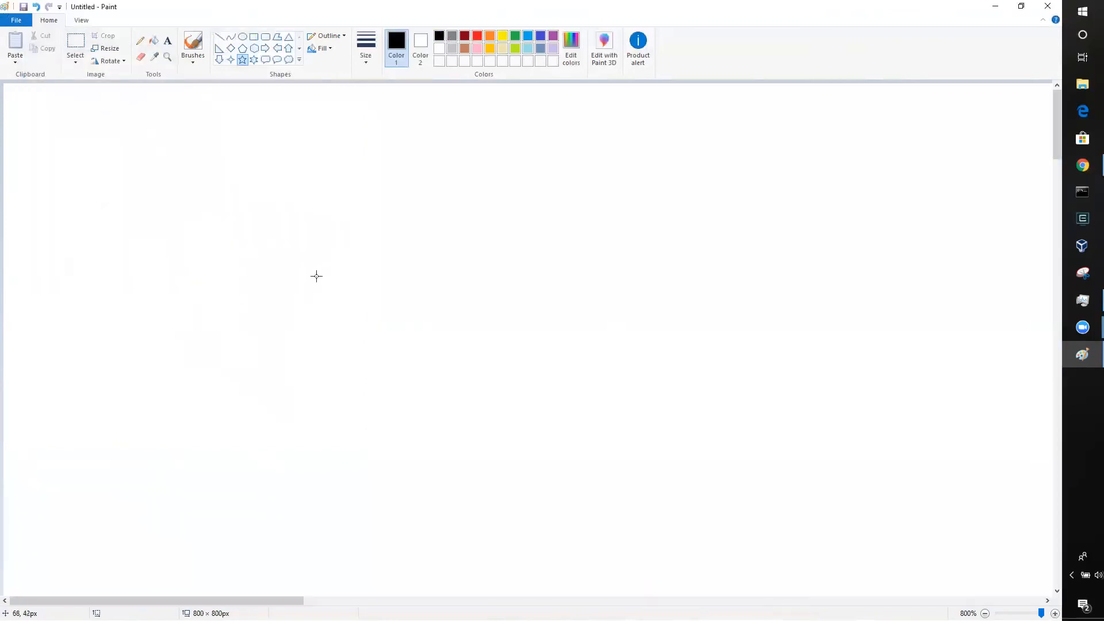
Step: View the enlarged star at 100% zoom and close Paint without saving the drawing
{"action": "left_click", "coordinate": [83, 21]}
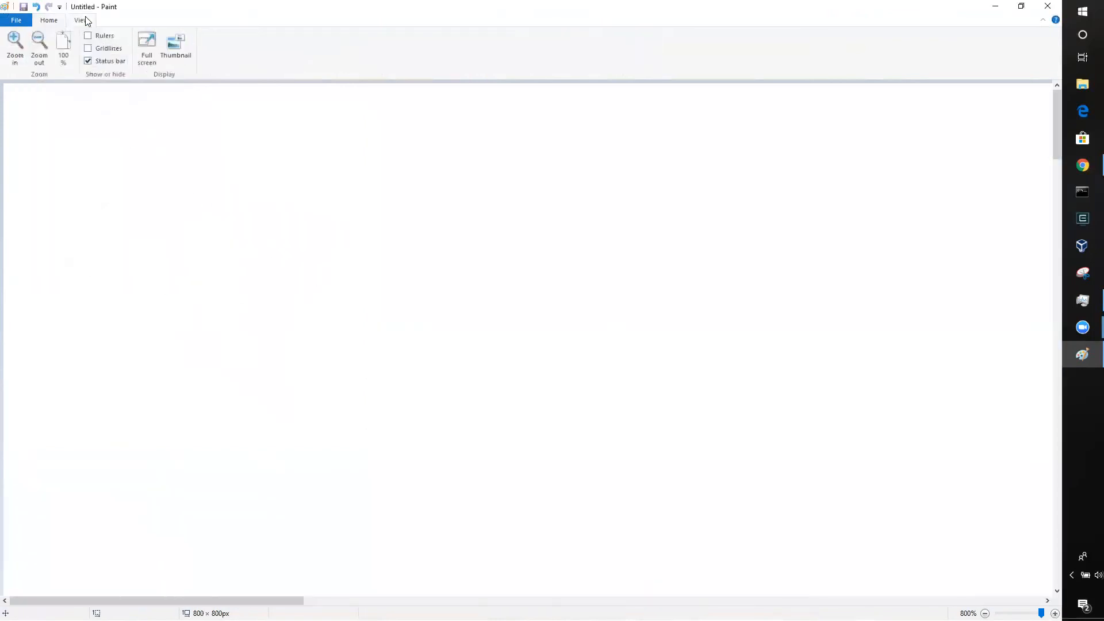
{"action": "left_click", "coordinate": [68, 58]}
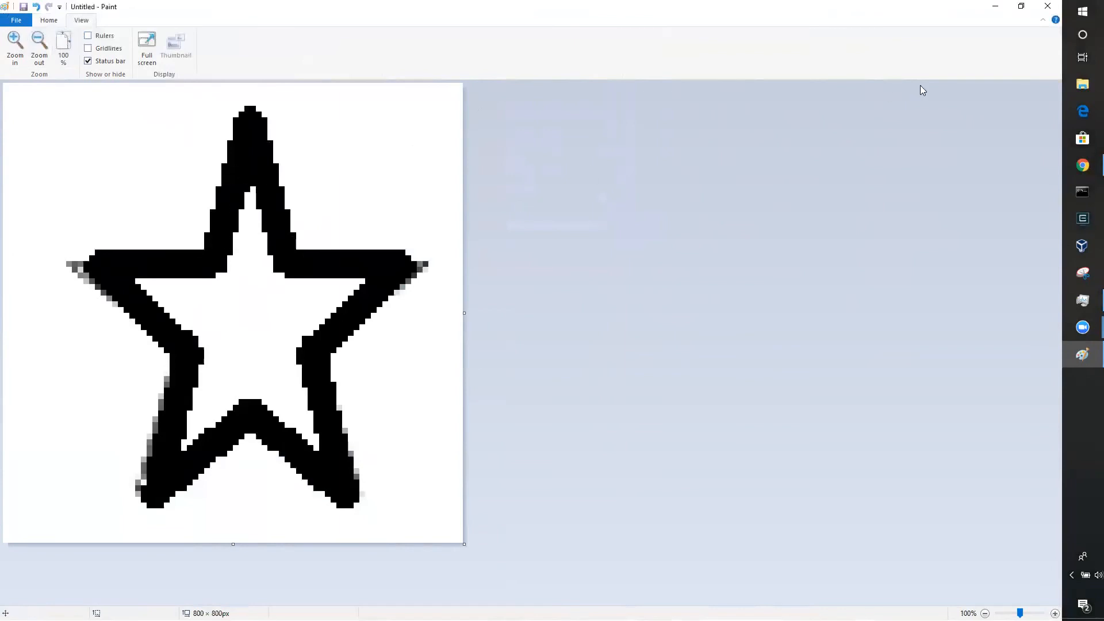
{"action": "left_click", "coordinate": [1047, 6]}
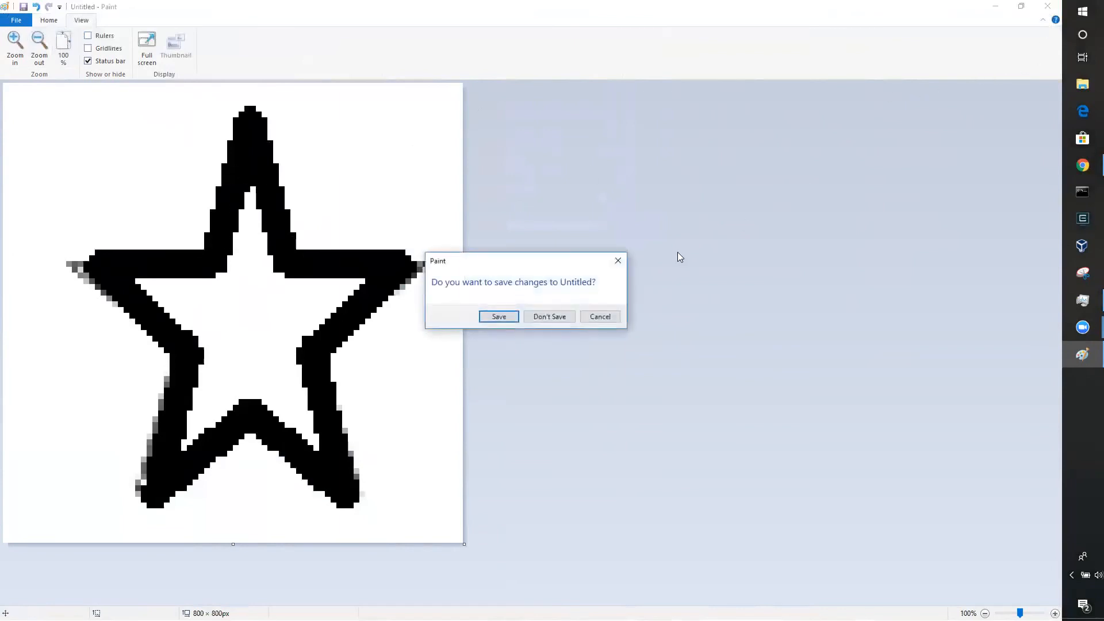
{"action": "left_click", "coordinate": [553, 316]}
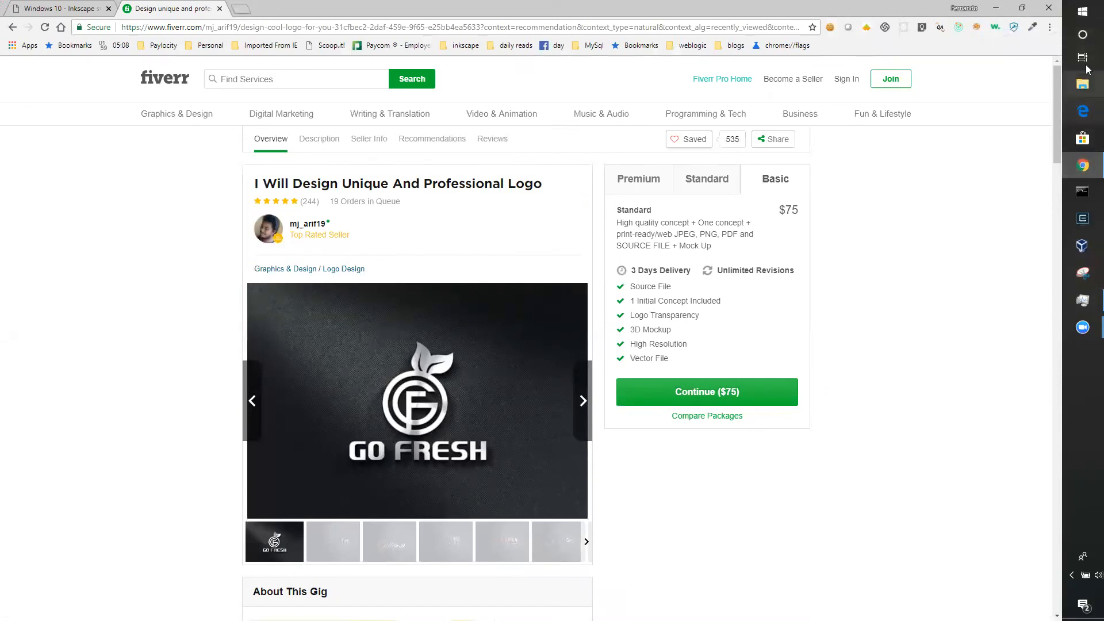
Step: Launch Inkscape with a new blank document
{"action": "left_click", "coordinate": [1083, 10]}
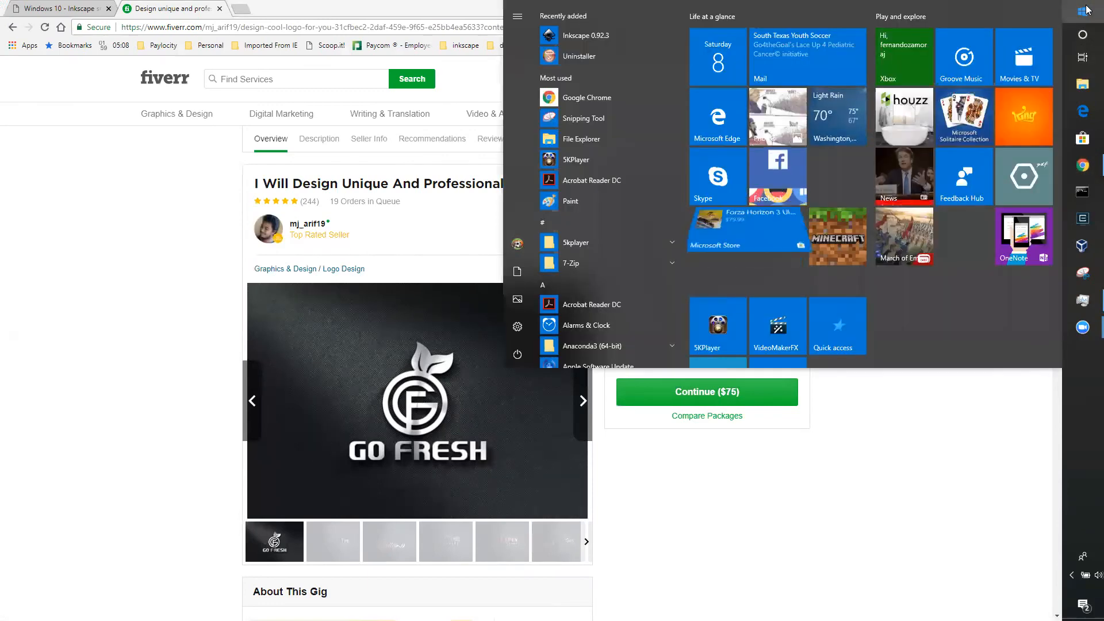
{"action": "left_click", "coordinate": [1084, 10]}
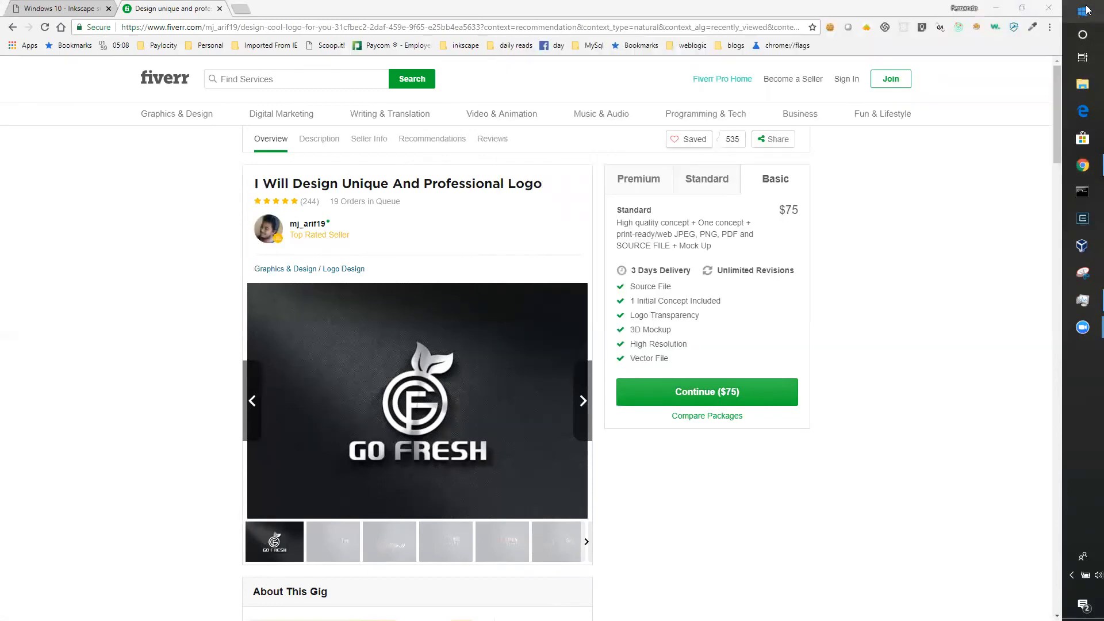
{"action": "left_click", "coordinate": [1085, 10]}
{"action": "type", "text": "ink"}
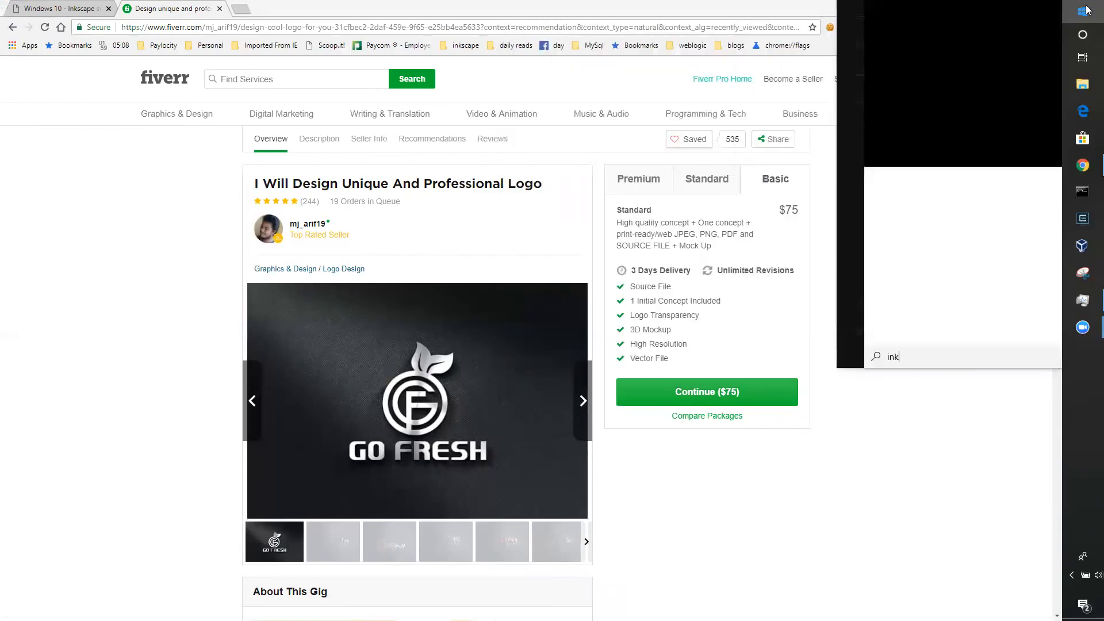
{"action": "left_click", "coordinate": [938, 72]}
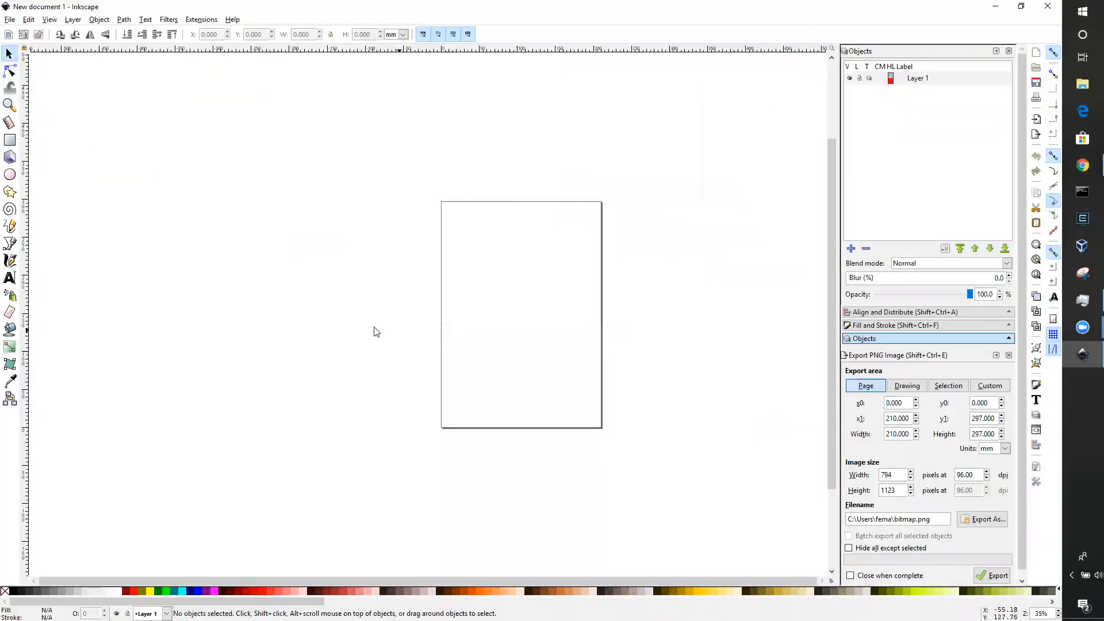
{"action": "scroll", "coordinate": [345, 279], "scroll_direction": "down", "scroll_amount": 3}
{"action": "scroll", "coordinate": [350, 280], "scroll_direction": "up", "scroll_amount": 1}
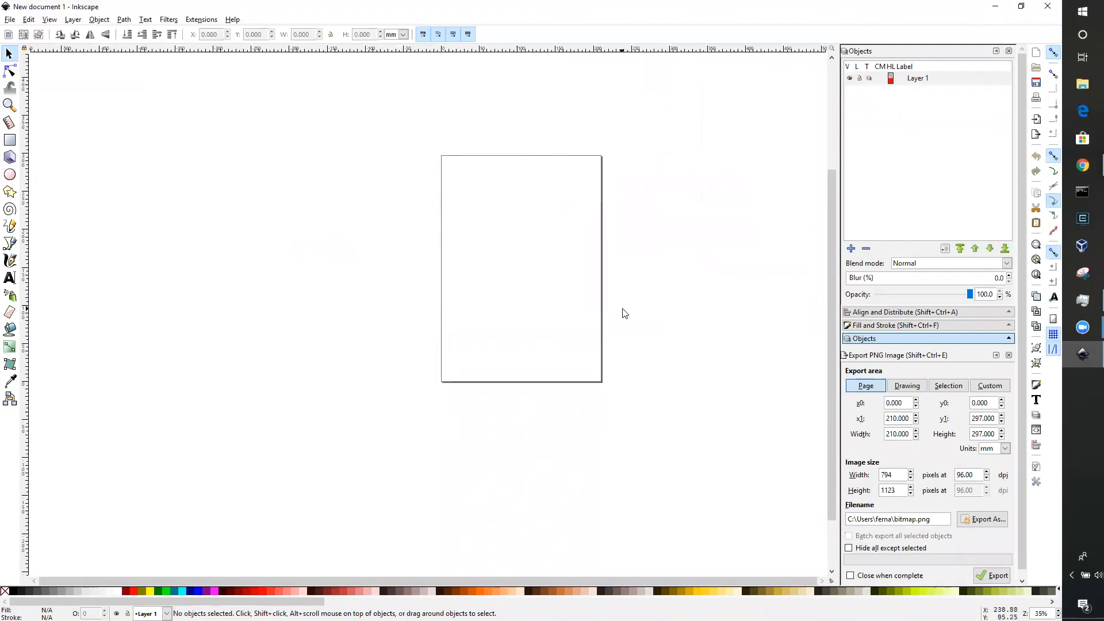
{"action": "scroll", "coordinate": [624, 313], "scroll_direction": "up", "scroll_amount": 2}
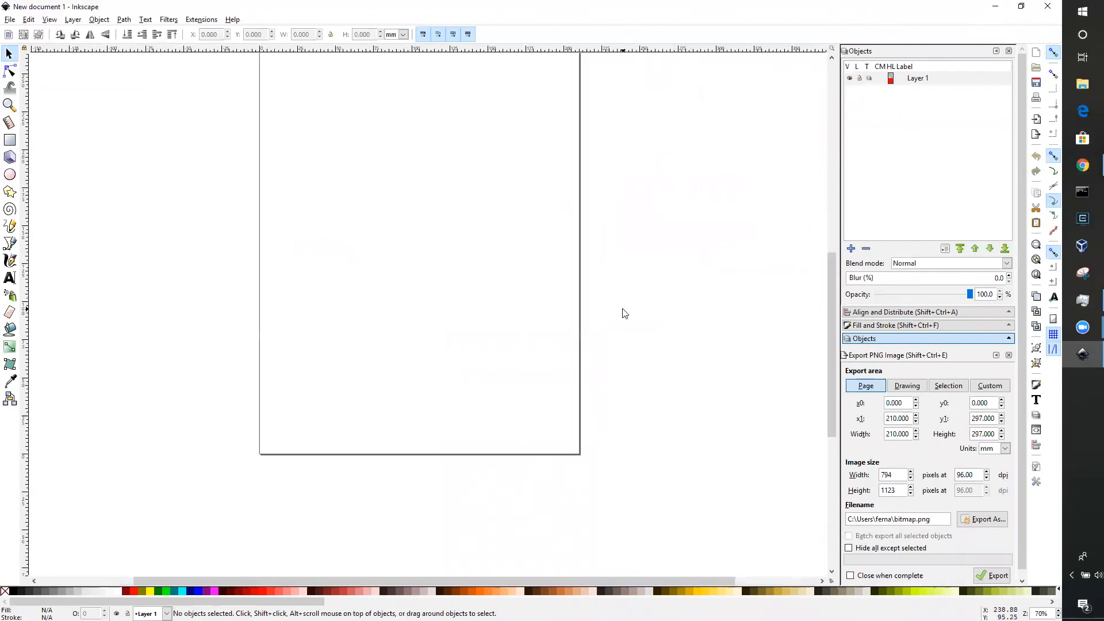
{"action": "scroll", "coordinate": [625, 313], "scroll_direction": "up", "scroll_amount": 1}
{"action": "scroll", "coordinate": [624, 313], "scroll_direction": "up", "scroll_amount": 5}
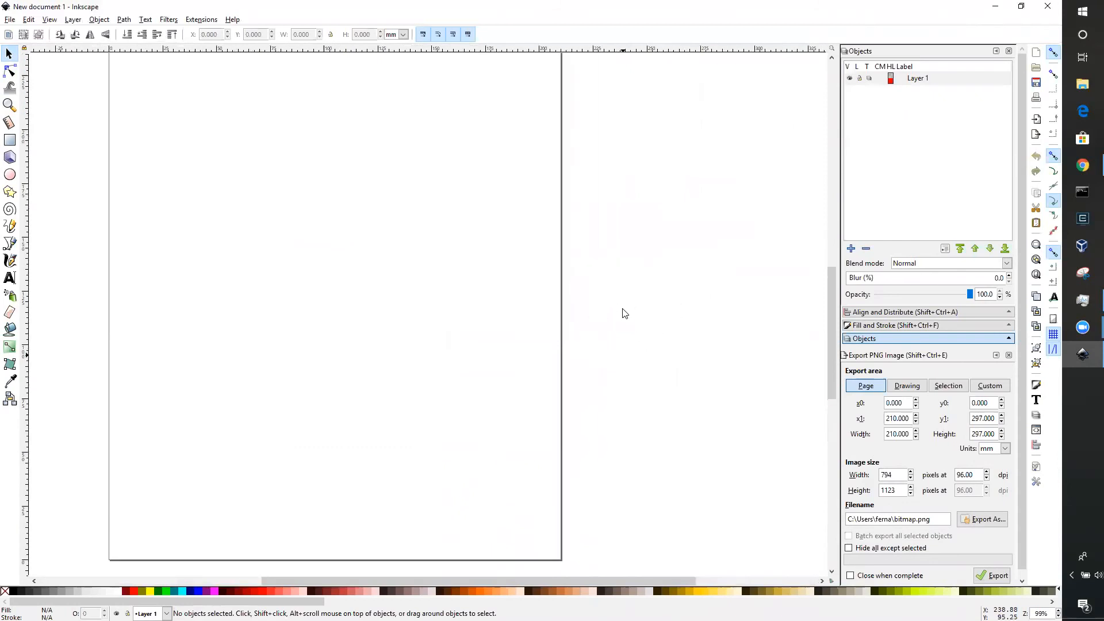
Step: View the entire blank page at 70% zoom
{"action": "scroll", "coordinate": [625, 313], "scroll_direction": "down", "scroll_amount": 3}
{"action": "scroll", "coordinate": [624, 314], "scroll_direction": "up", "scroll_amount": 2}
{"action": "scroll", "coordinate": [624, 314], "scroll_direction": "down", "scroll_amount": 3}
{"action": "scroll", "coordinate": [624, 313], "scroll_direction": "up", "scroll_amount": 3}
{"action": "scroll", "coordinate": [625, 313], "scroll_direction": "up", "scroll_amount": 1}
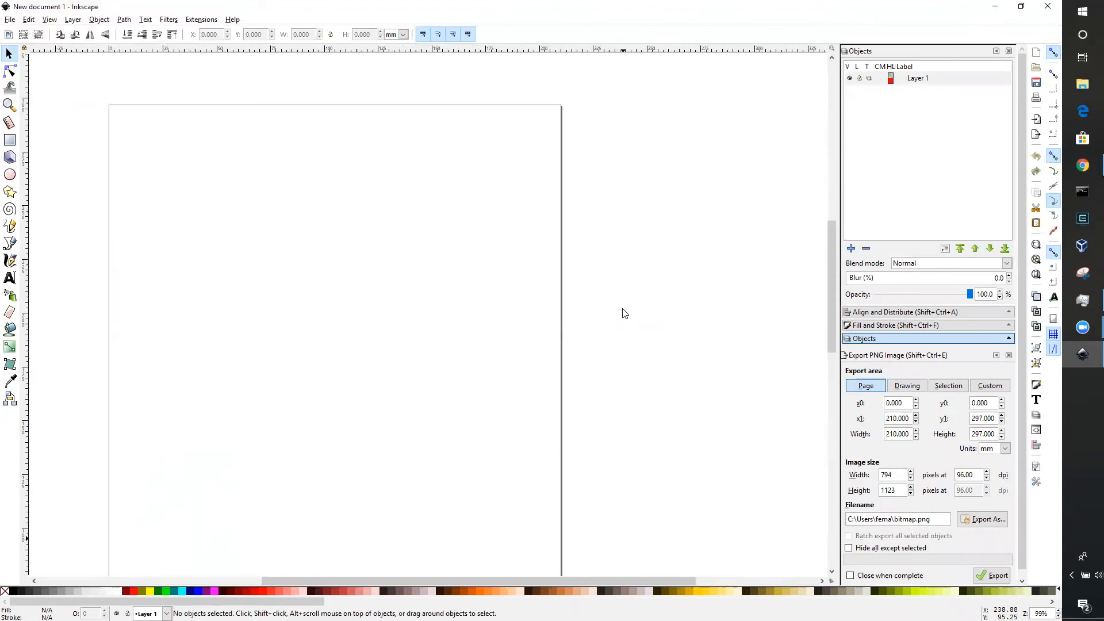
{"action": "scroll", "coordinate": [624, 314], "scroll_direction": "down", "scroll_amount": 1}
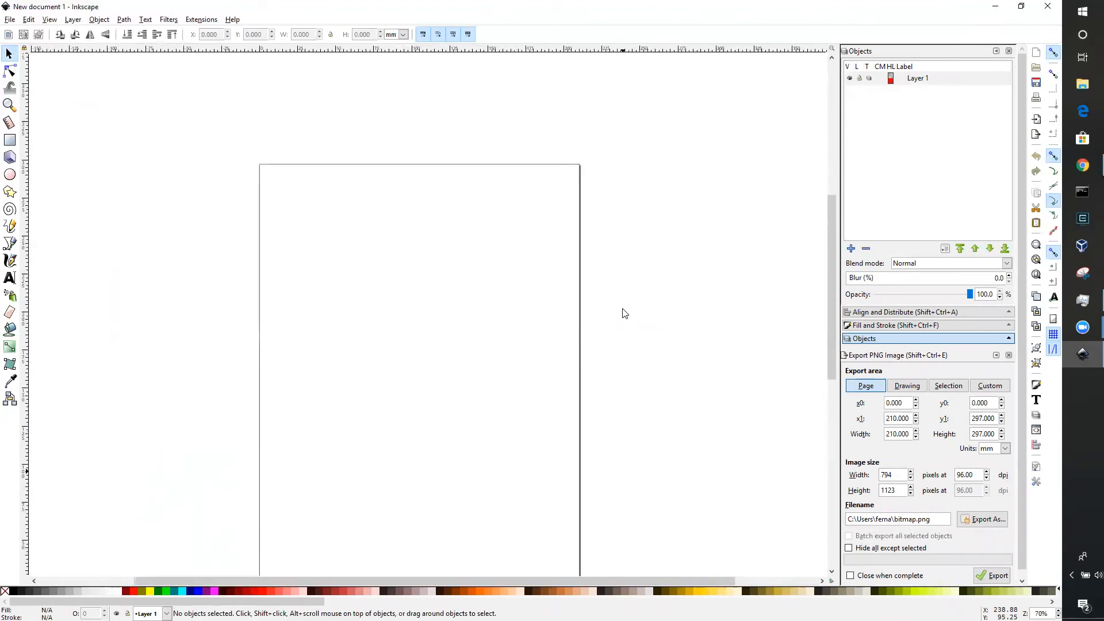
{"action": "scroll", "coordinate": [624, 313], "scroll_direction": "down", "scroll_amount": 3}
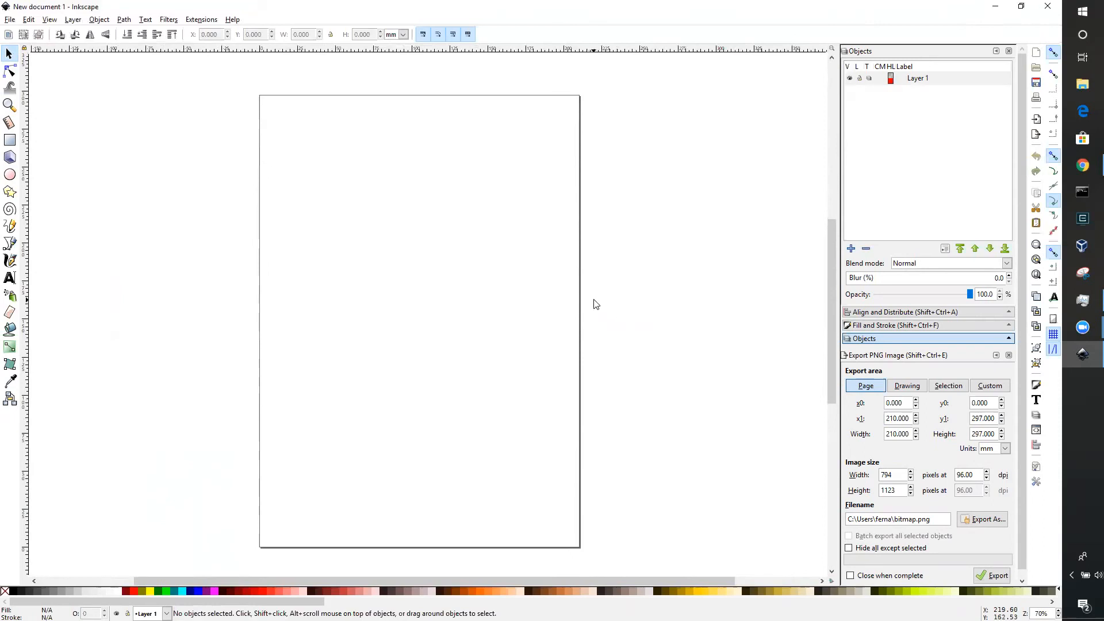
{"action": "scroll", "coordinate": [596, 304], "scroll_direction": "down", "scroll_amount": 1}
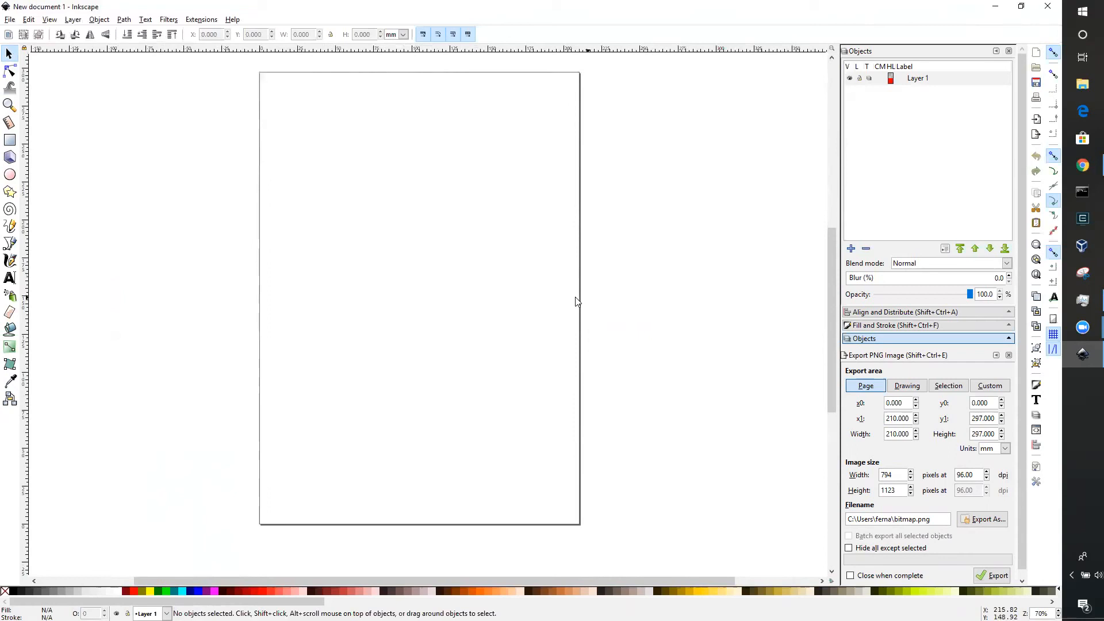
{"action": "scroll", "coordinate": [621, 280], "scroll_direction": "up", "scroll_amount": 1}
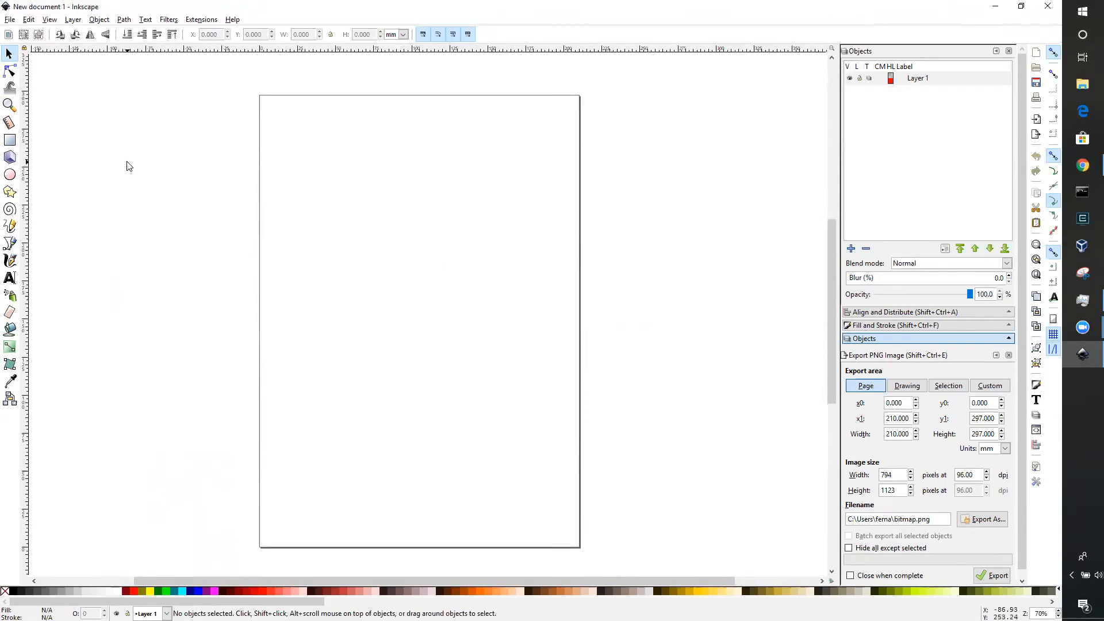
Step: Draw an upright five-corner star about 153 × 145 mm in the upper part of the page
{"action": "left_click", "coordinate": [10, 192]}
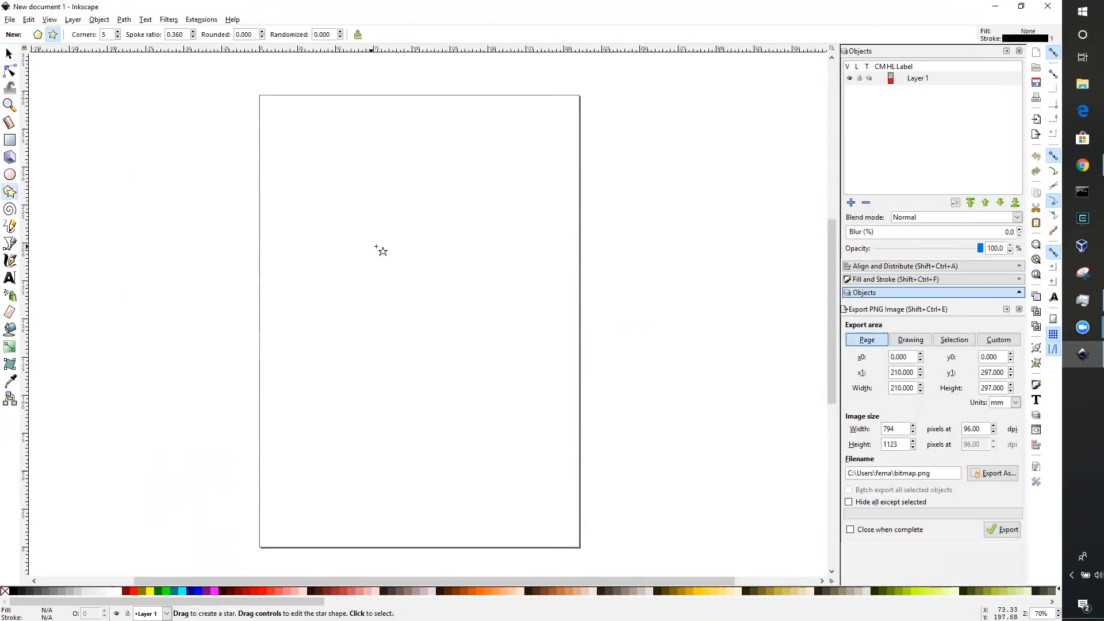
{"action": "left_click", "coordinate": [394, 268]}
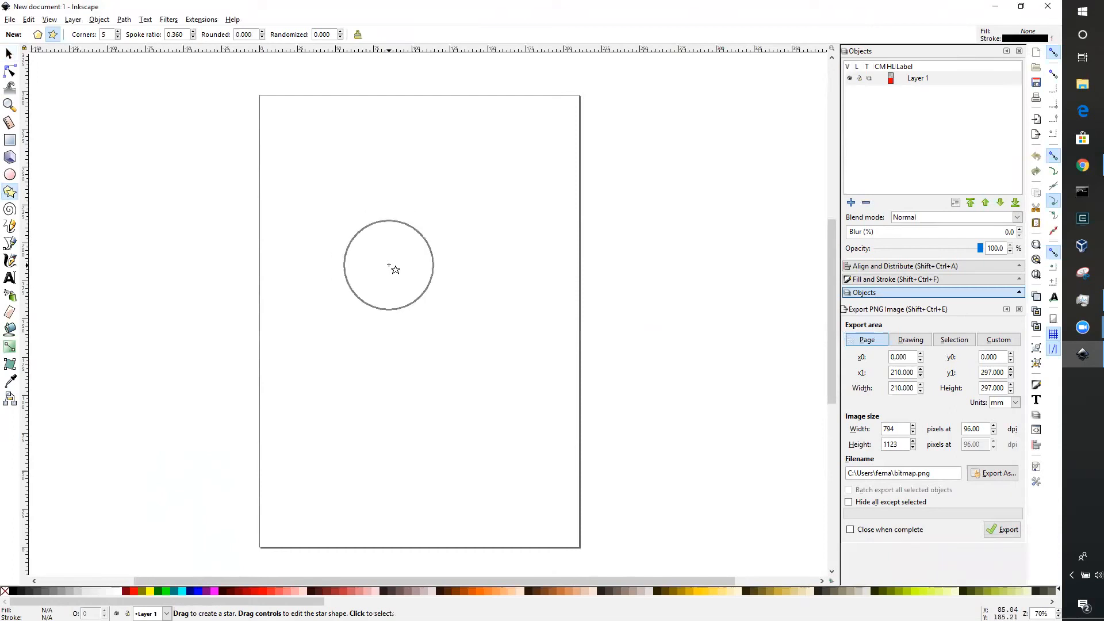
{"action": "left_click_drag", "start_coordinate": [389, 267], "coordinate": [391, 144]}
{"action": "left_click_drag", "start_coordinate": [393, 188], "coordinate": [390, 146]}
{"action": "key", "text": "Escape"}
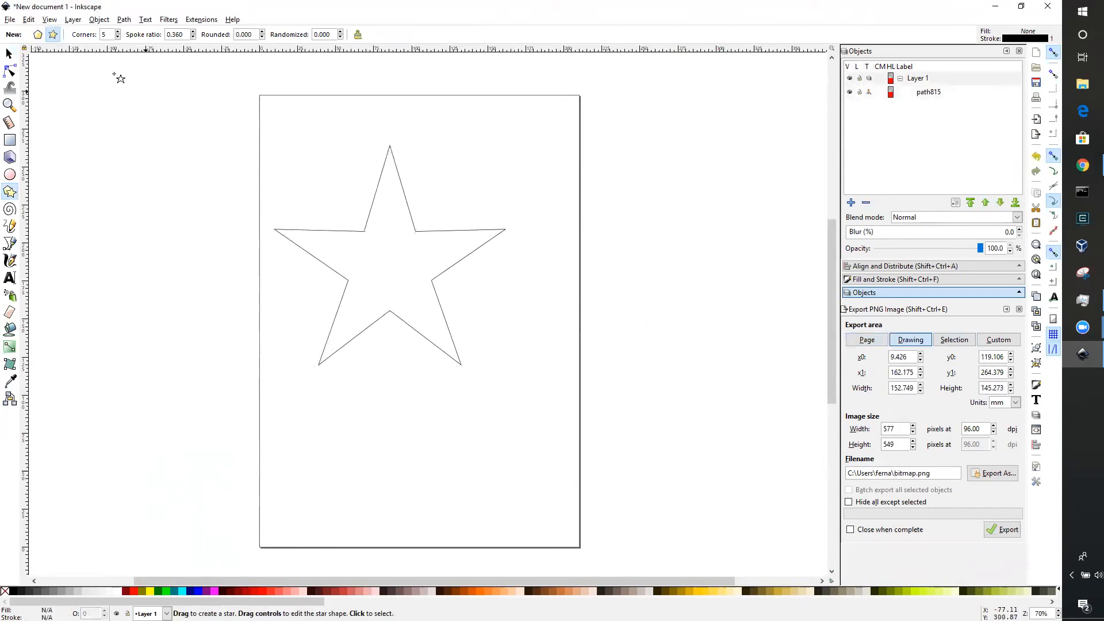
Step: Select the star and delete it from the page
{"action": "left_click", "coordinate": [8, 54]}
{"action": "left_click", "coordinate": [378, 182]}
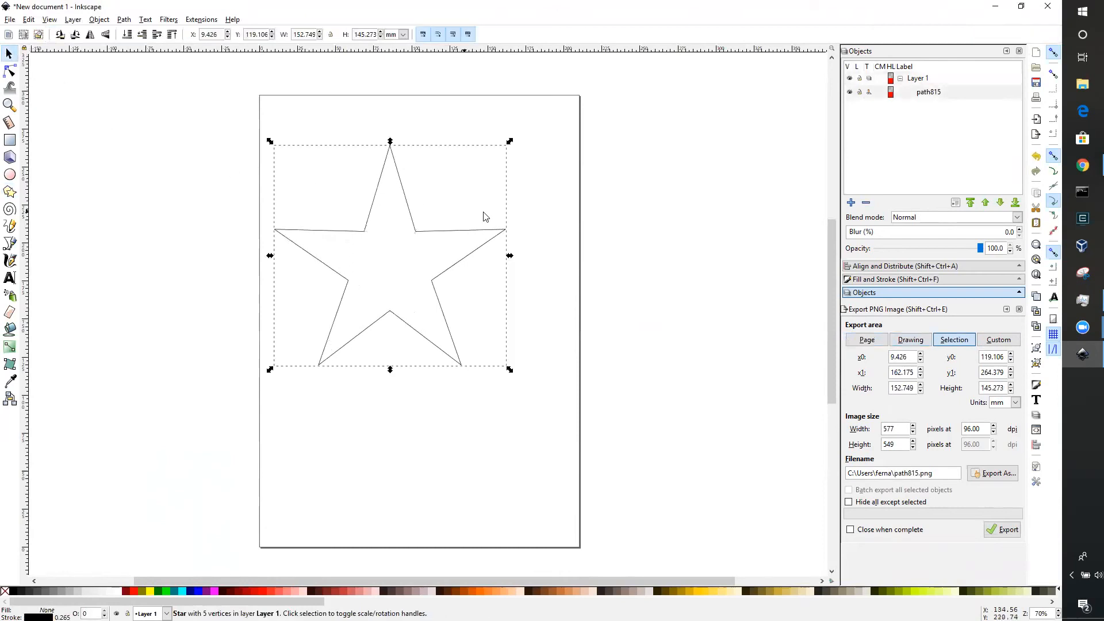
{"action": "key", "text": "Delete"}
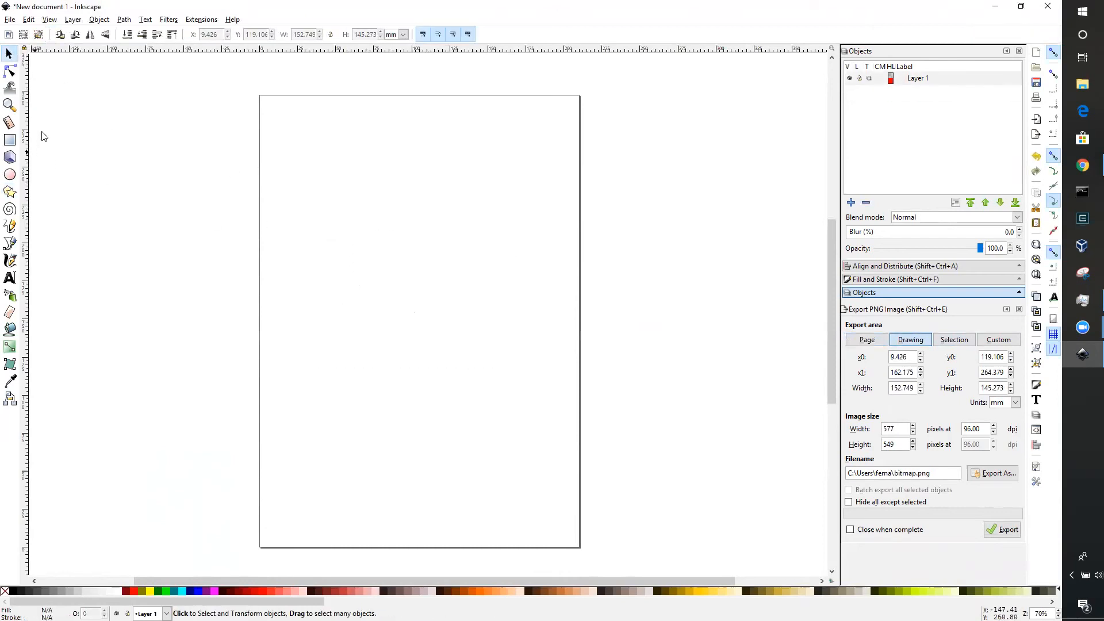
Step: Draw an upright star about 140 × 134 mm near the page's middle, with 5 corners and a 0.360 spoke ratio
{"action": "left_click", "coordinate": [19, 192]}
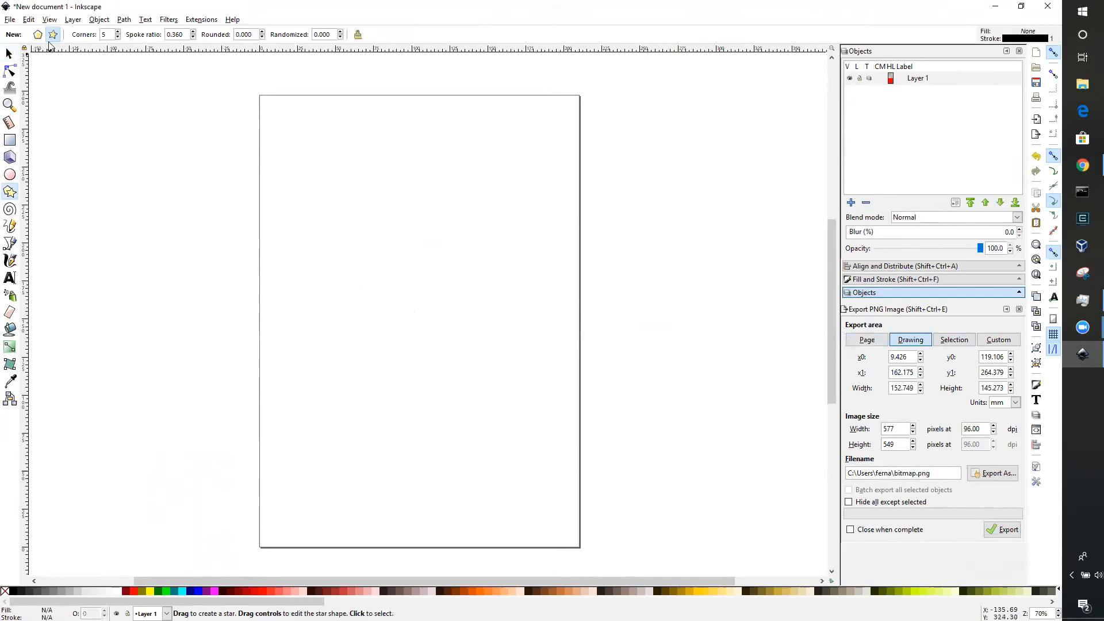
{"action": "left_click_drag", "start_coordinate": [384, 307], "coordinate": [380, 196]}
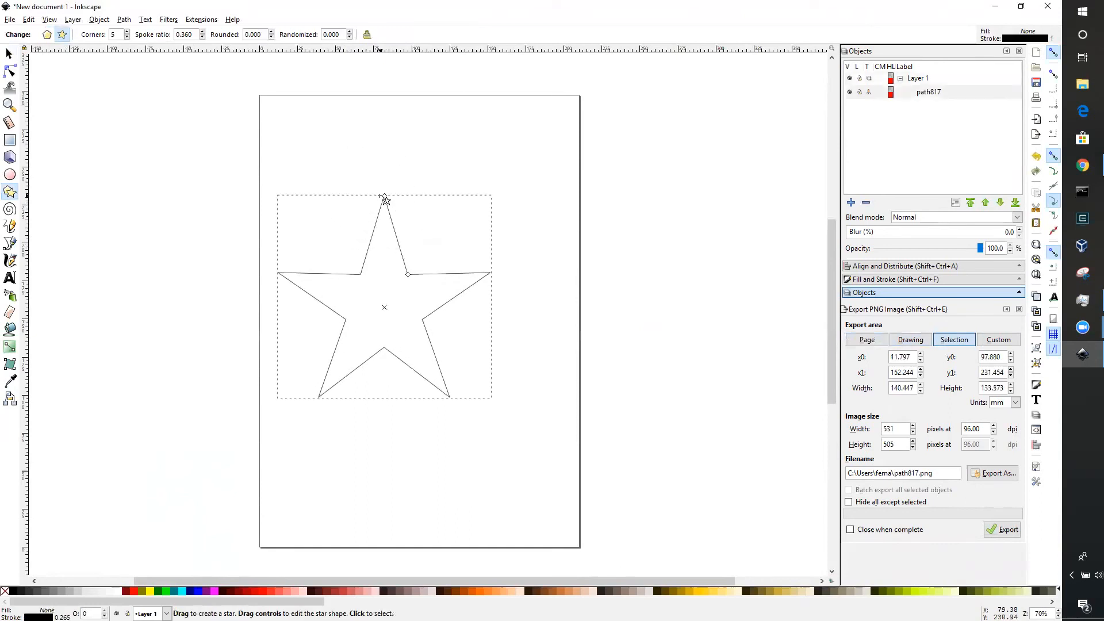
Step: Try lower and higher spoke ratios on the star, return the ratio to 0.360, and deselect the star
{"action": "left_click", "coordinate": [202, 38]}
{"action": "left_click", "coordinate": [203, 37]}
{"action": "left_click", "coordinate": [202, 37]}
{"action": "left_click", "coordinate": [203, 37]}
{"action": "left_click", "coordinate": [202, 37]}
{"action": "left_click", "coordinate": [202, 37]}
{"action": "left_click", "coordinate": [203, 38]}
{"action": "left_click", "coordinate": [202, 32]}
{"action": "left_click", "coordinate": [202, 32]}
{"action": "left_click", "coordinate": [202, 32]}
{"action": "left_click", "coordinate": [203, 32]}
{"action": "left_click", "coordinate": [202, 33]}
{"action": "left_click", "coordinate": [202, 33]}
{"action": "left_click", "coordinate": [202, 32]}
{"action": "left_click", "coordinate": [202, 32]}
{"action": "left_click", "coordinate": [203, 33]}
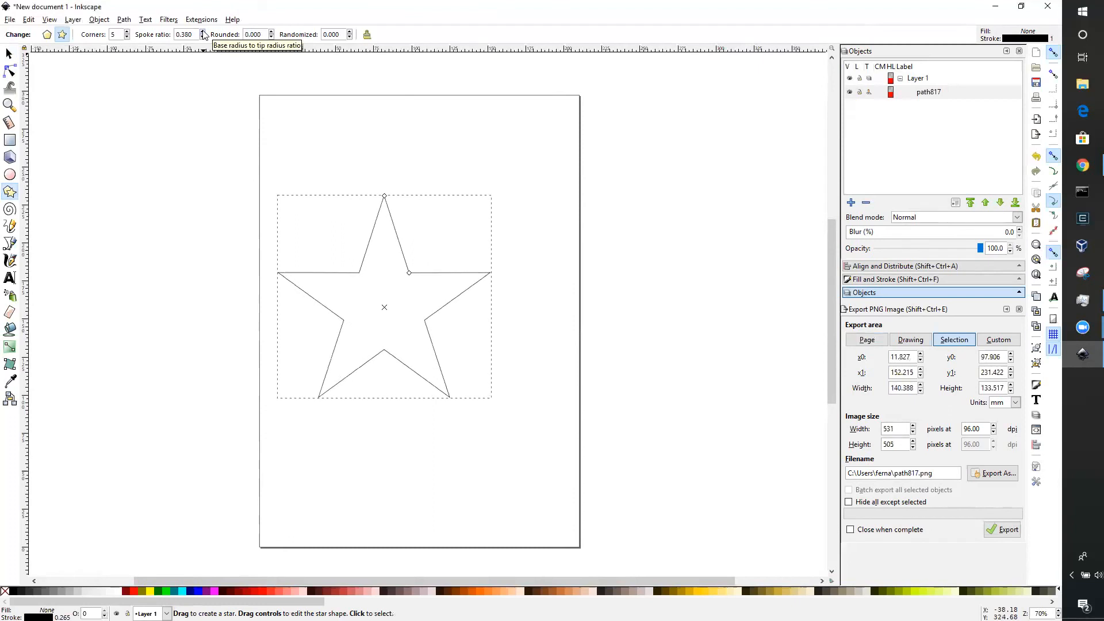
{"action": "left_click", "coordinate": [203, 38]}
{"action": "left_click", "coordinate": [203, 38]}
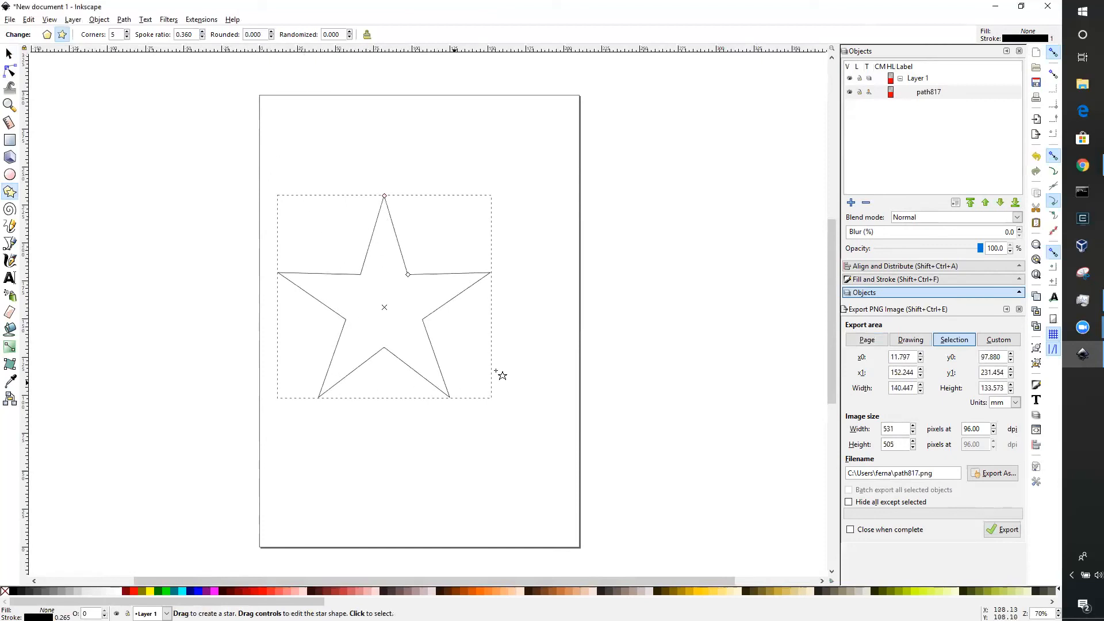
{"action": "left_click", "coordinate": [555, 348]}
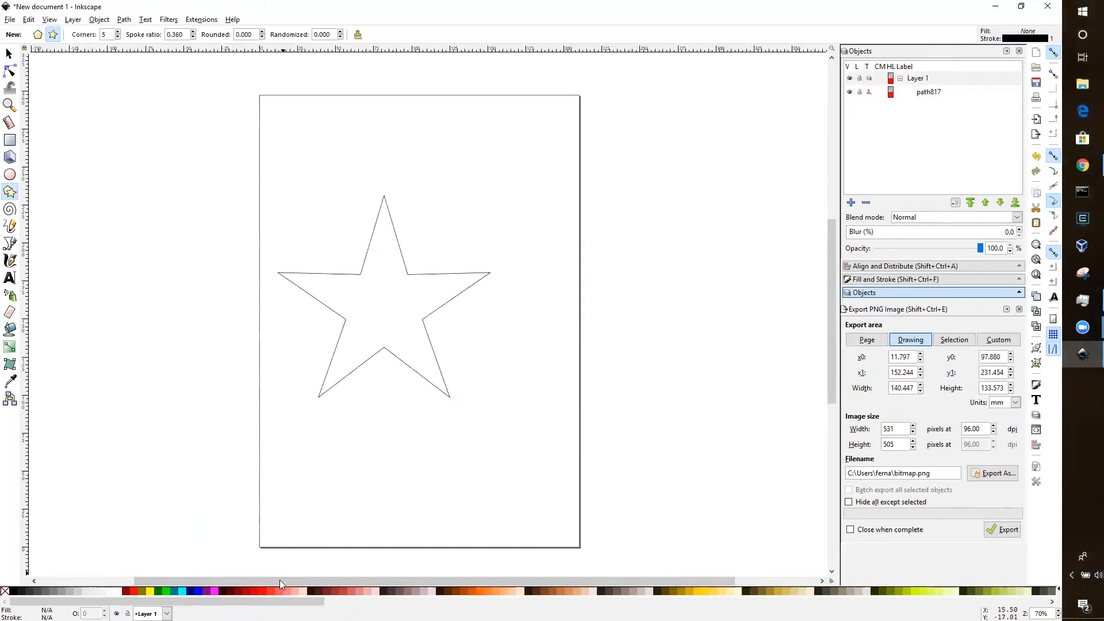
Step: Try to apply a golden-yellow fill from the colour palette with no object selected
{"action": "mouse_move", "coordinate": [167, 601]}
{"action": "left_mouse_down"}
{"action": "mouse_move", "coordinate": [638, 602]}
{"action": "mouse_move", "coordinate": [167, 602]}
{"action": "mouse_move", "coordinate": [275, 602]}
{"action": "left_mouse_up"}
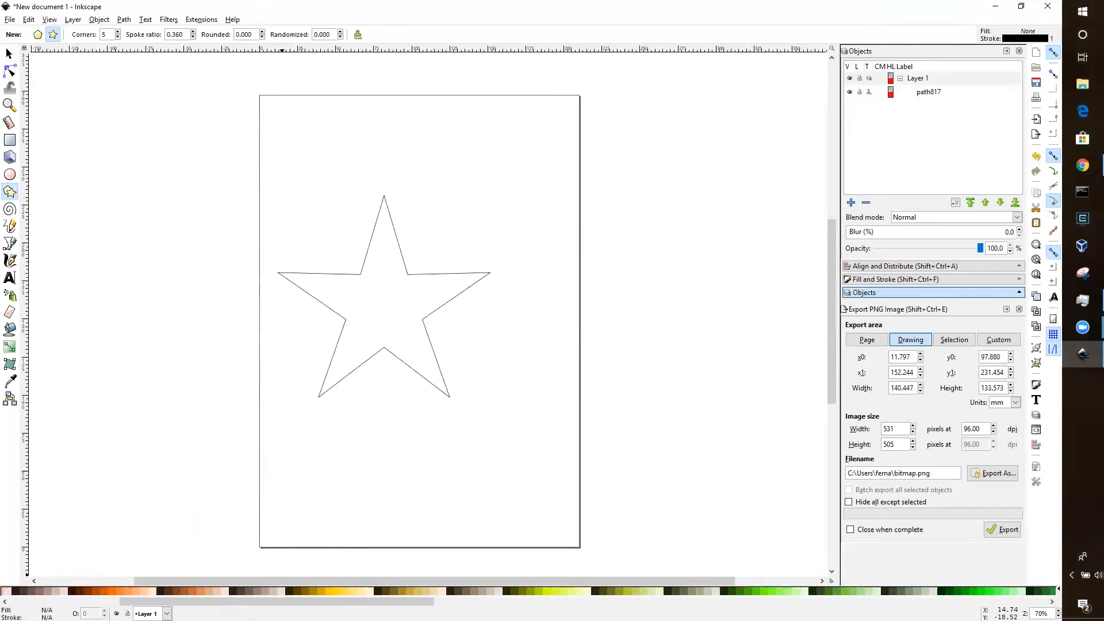
{"action": "right_click", "coordinate": [329, 590]}
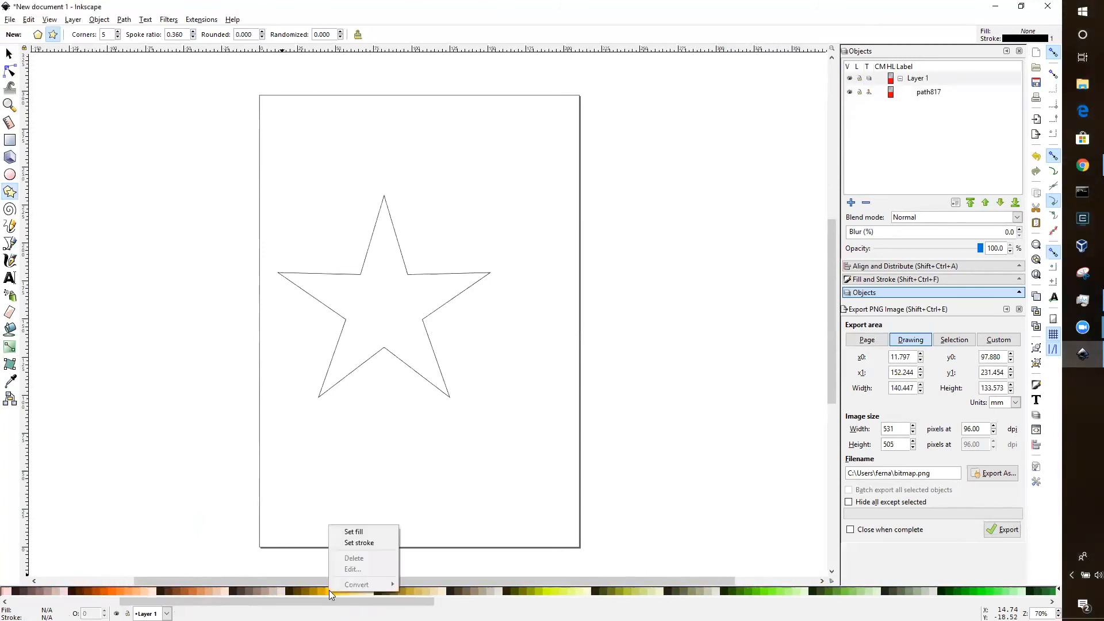
{"action": "left_click", "coordinate": [360, 533]}
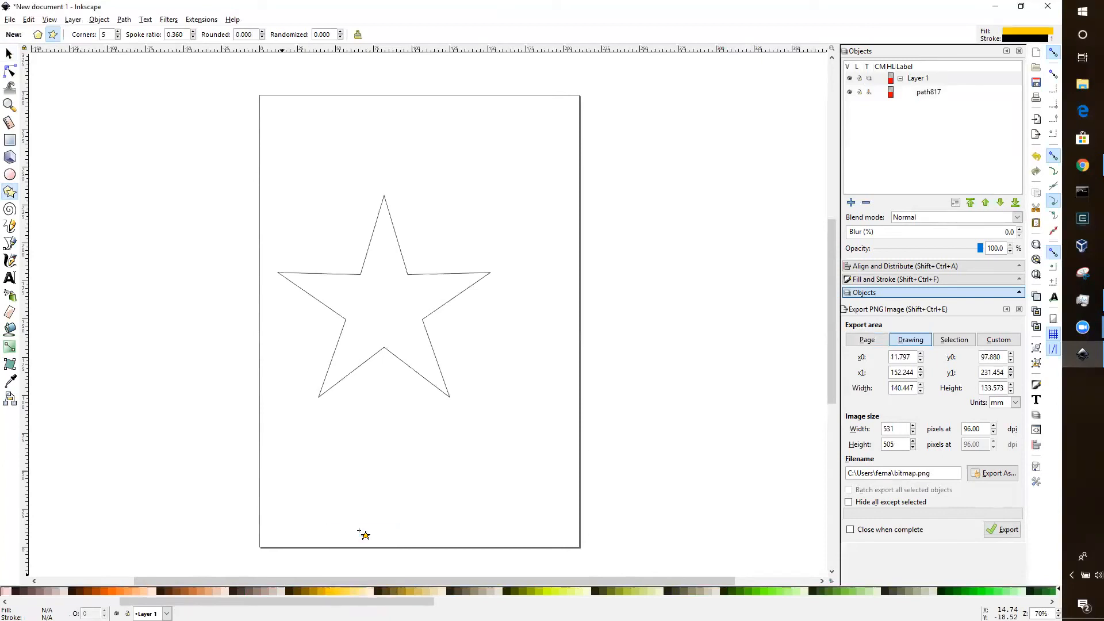
{"action": "right_click", "coordinate": [337, 589]}
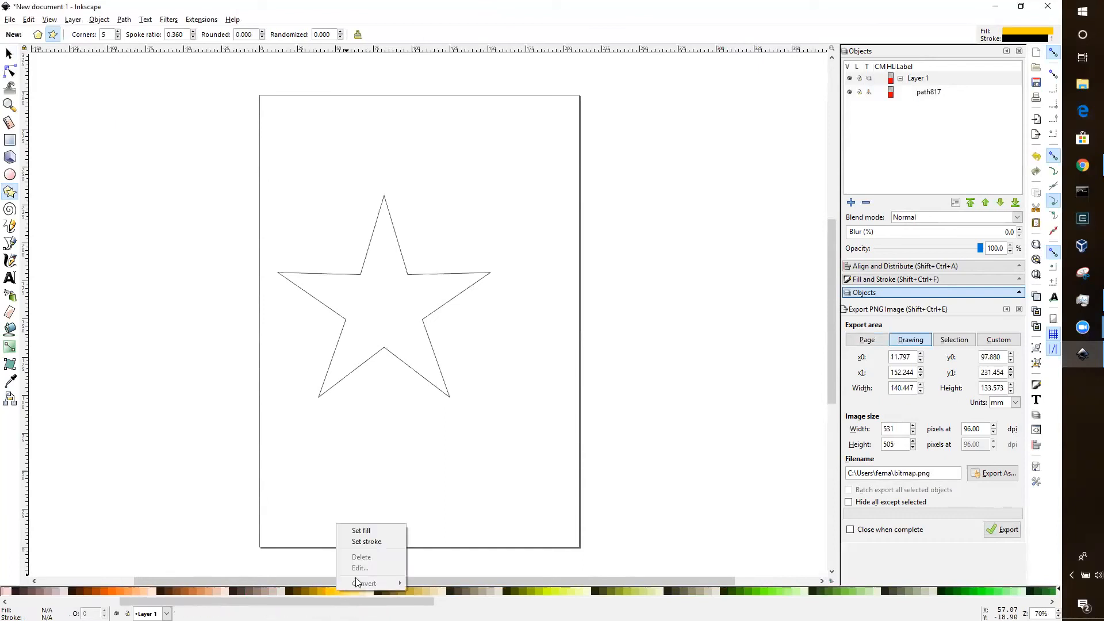
{"action": "left_click", "coordinate": [398, 358]}
Step: Select the star and set both its fill and its stroke to golden yellow
{"action": "left_click", "coordinate": [9, 56]}
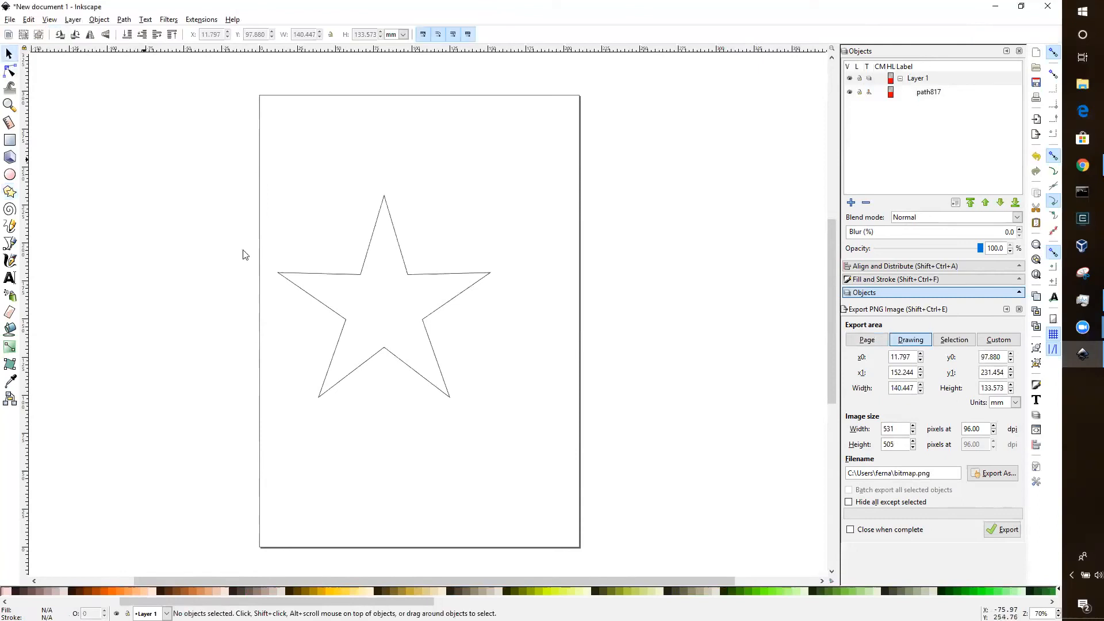
{"action": "left_click", "coordinate": [371, 358]}
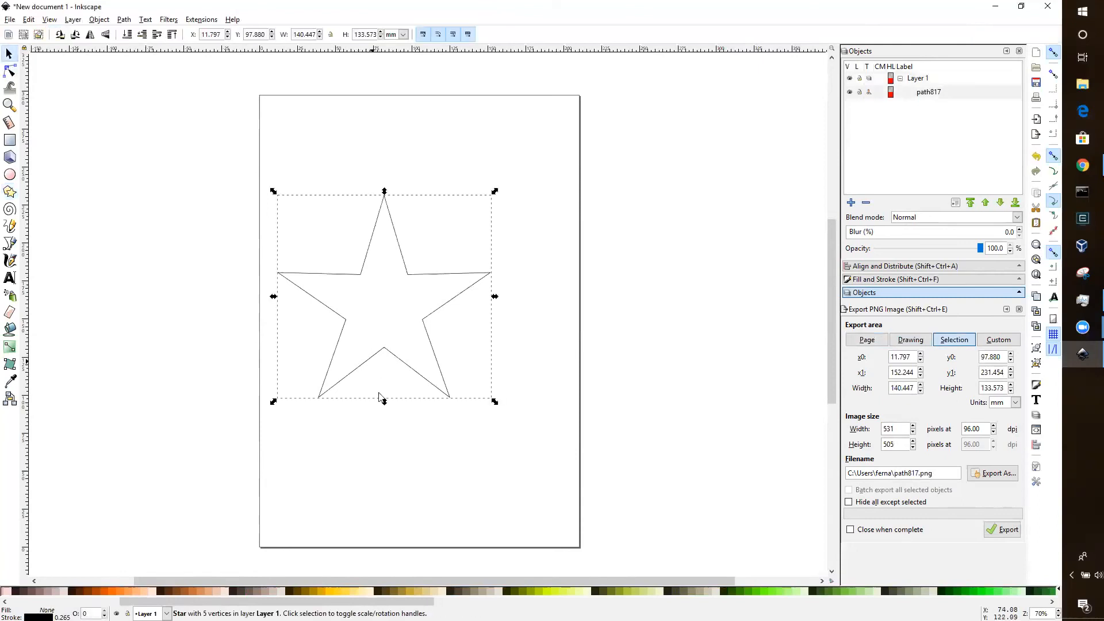
{"action": "right_click", "coordinate": [333, 591]}
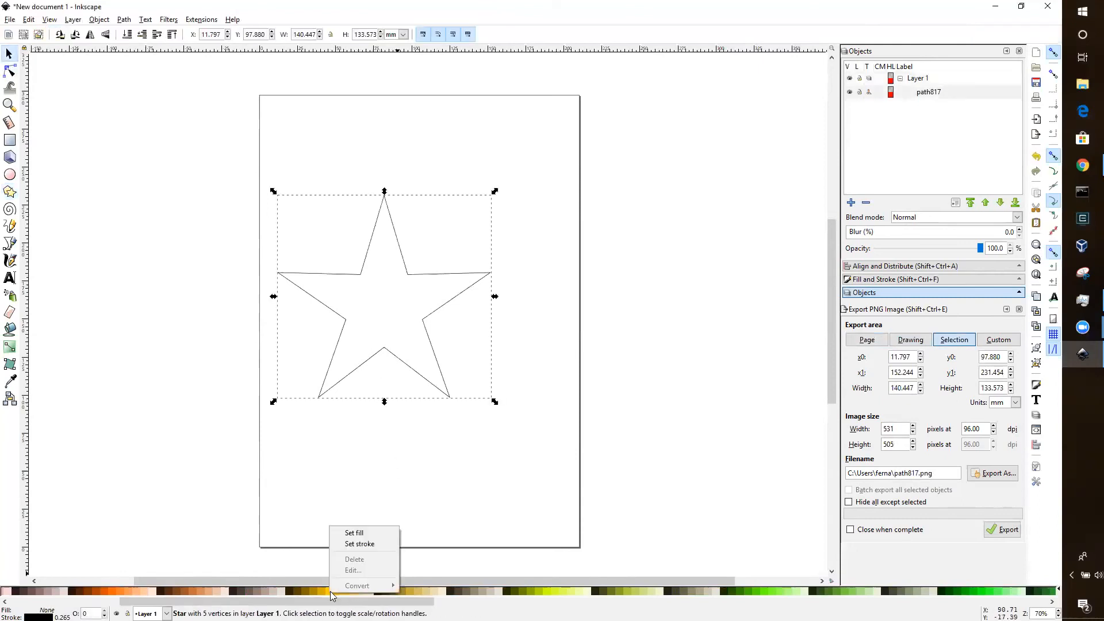
{"action": "left_click", "coordinate": [354, 533]}
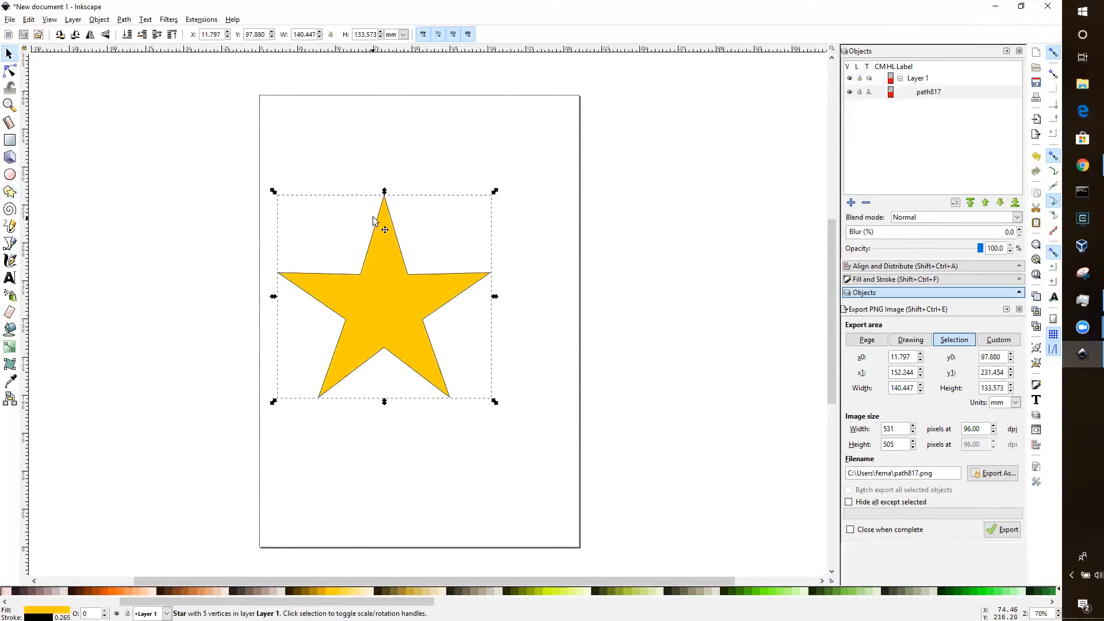
{"action": "right_click", "coordinate": [339, 593]}
{"action": "left_click", "coordinate": [363, 545]}
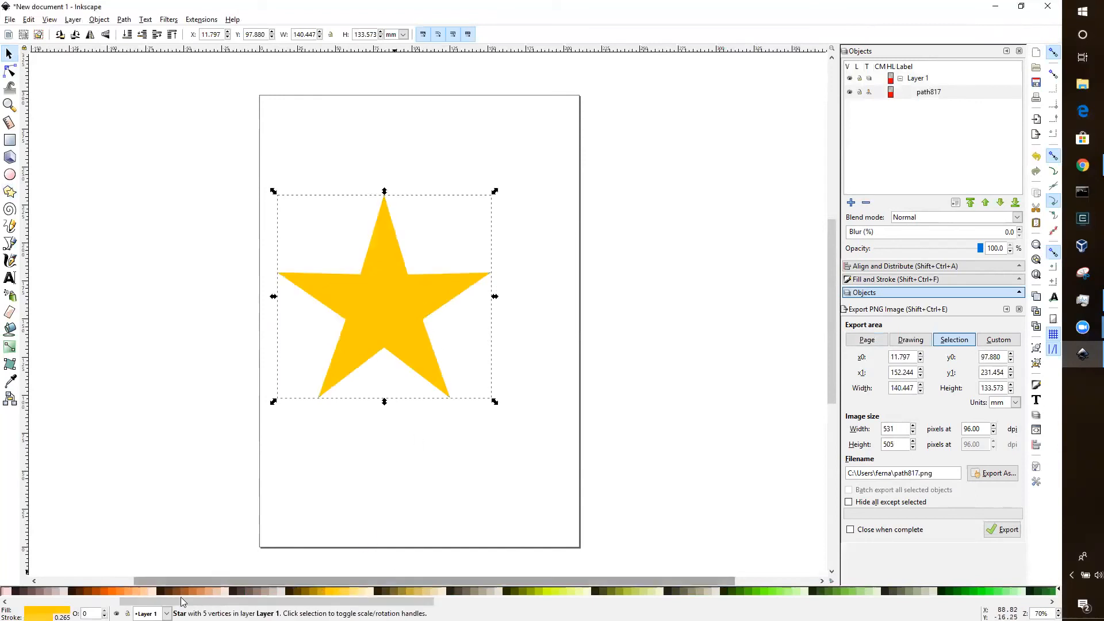
Step: Remove the star's fill, leaving only its golden-yellow outline
{"action": "scroll", "coordinate": [42, 589], "scroll_direction": "up", "scroll_amount": 5}
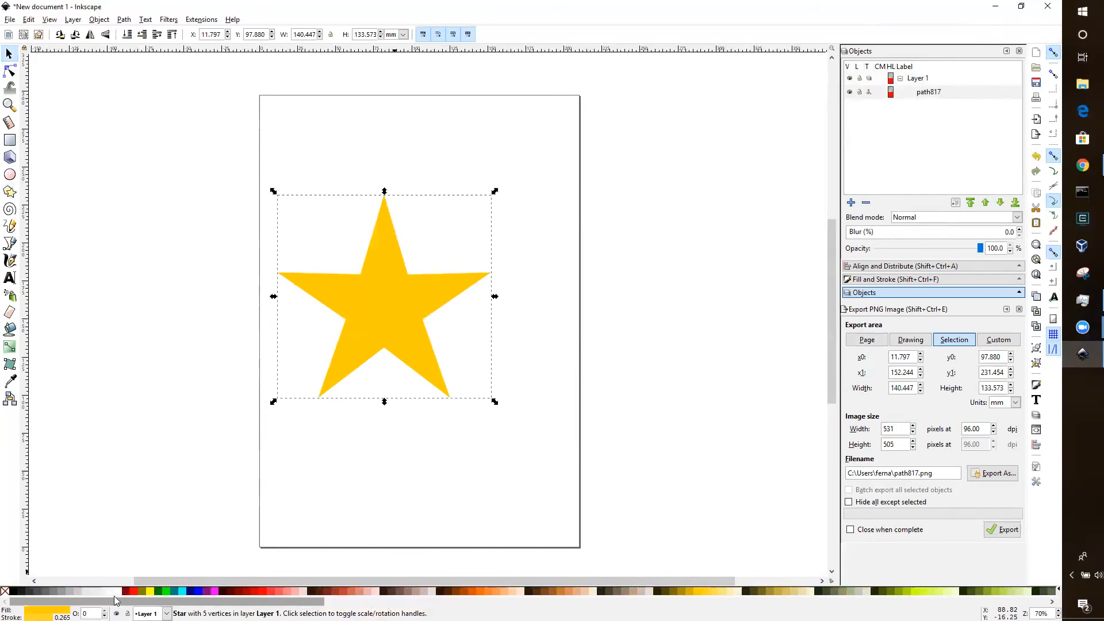
{"action": "right_click", "coordinate": [5, 591]}
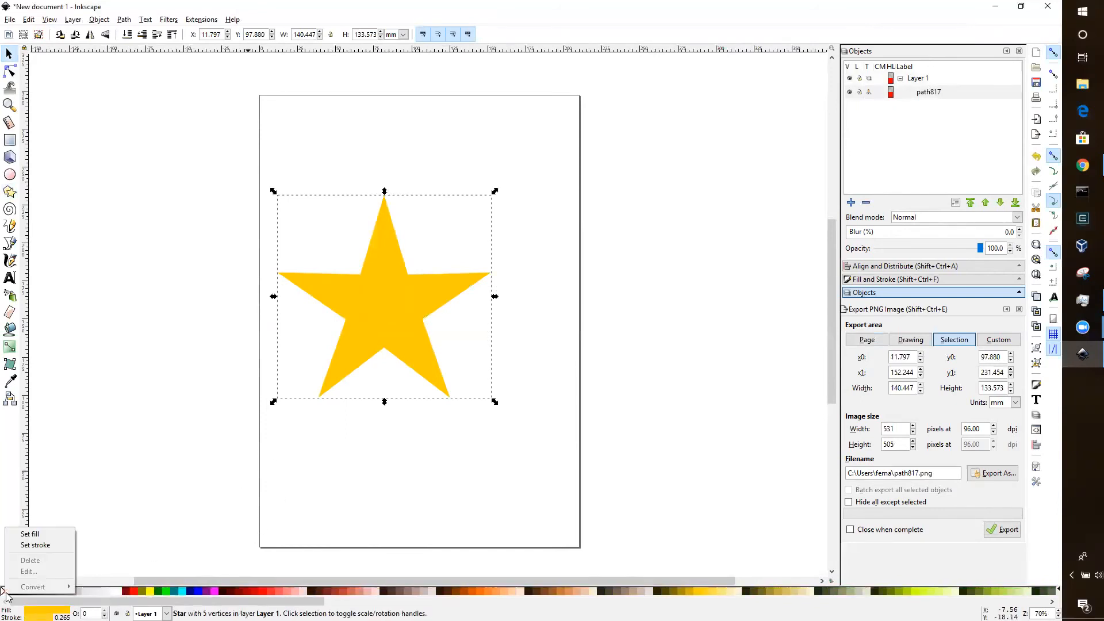
{"action": "left_click", "coordinate": [33, 534]}
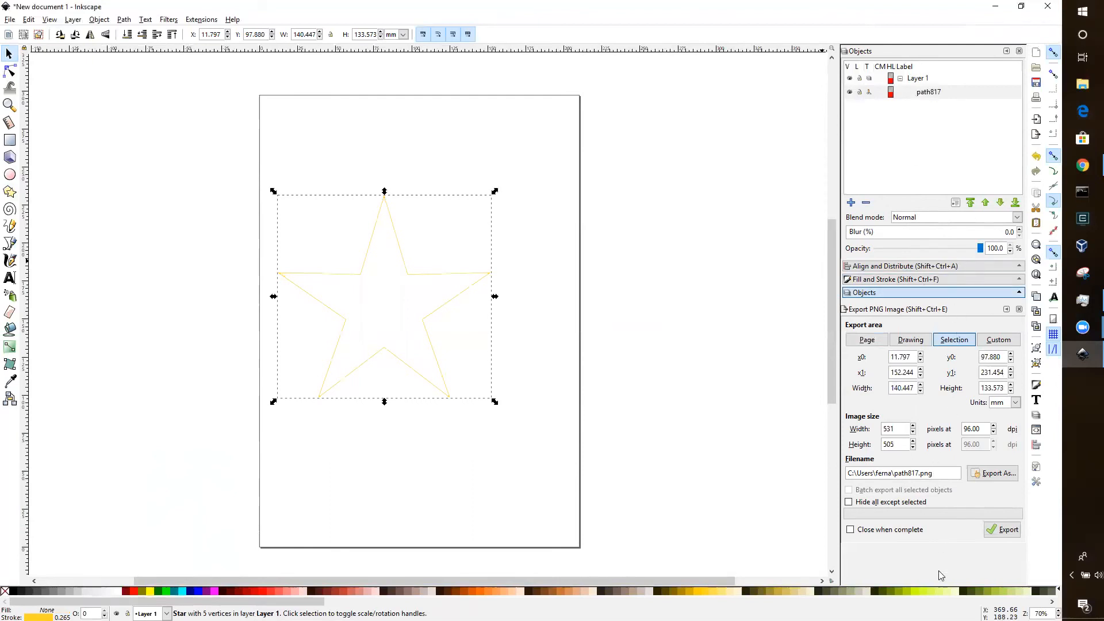
Step: Set the star's stroke width to 2.065 mm and deselect the star
{"action": "left_click", "coordinate": [956, 280]}
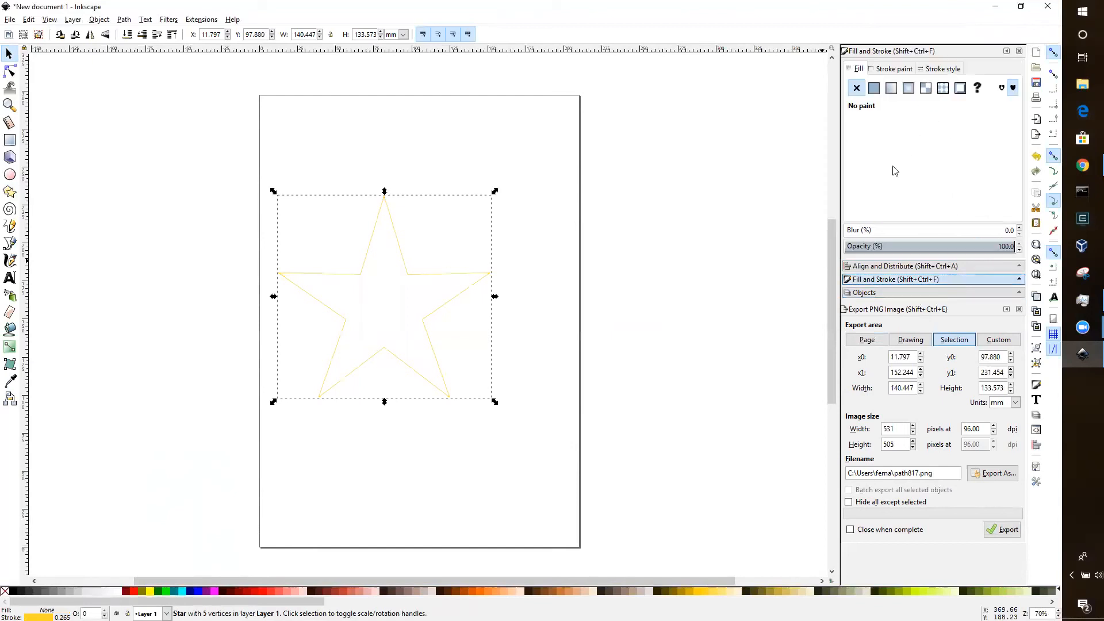
{"action": "left_click", "coordinate": [941, 69]}
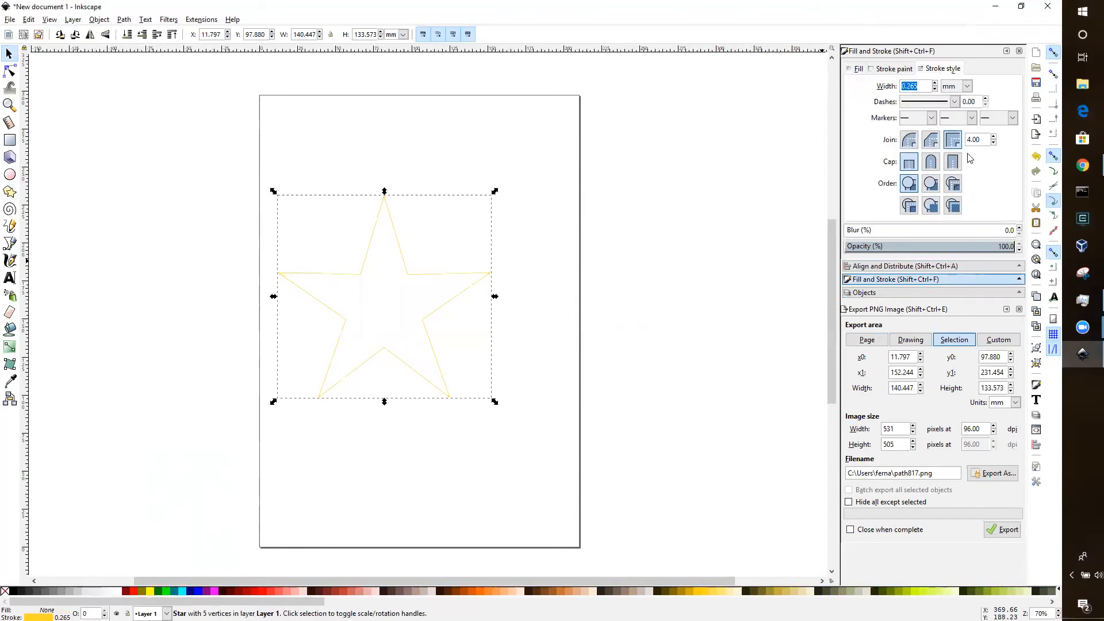
{"action": "left_click", "coordinate": [936, 84]}
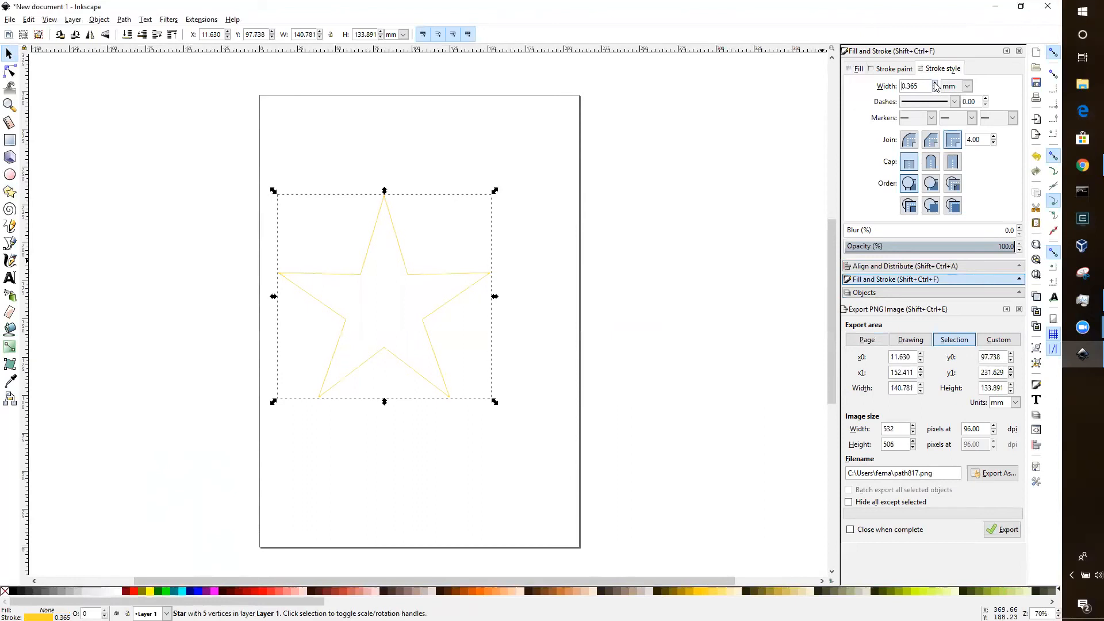
{"action": "left_click", "coordinate": [935, 84]}
{"action": "left_click", "coordinate": [935, 84]}
{"action": "left_click", "coordinate": [936, 84]}
{"action": "left_click", "coordinate": [935, 84]}
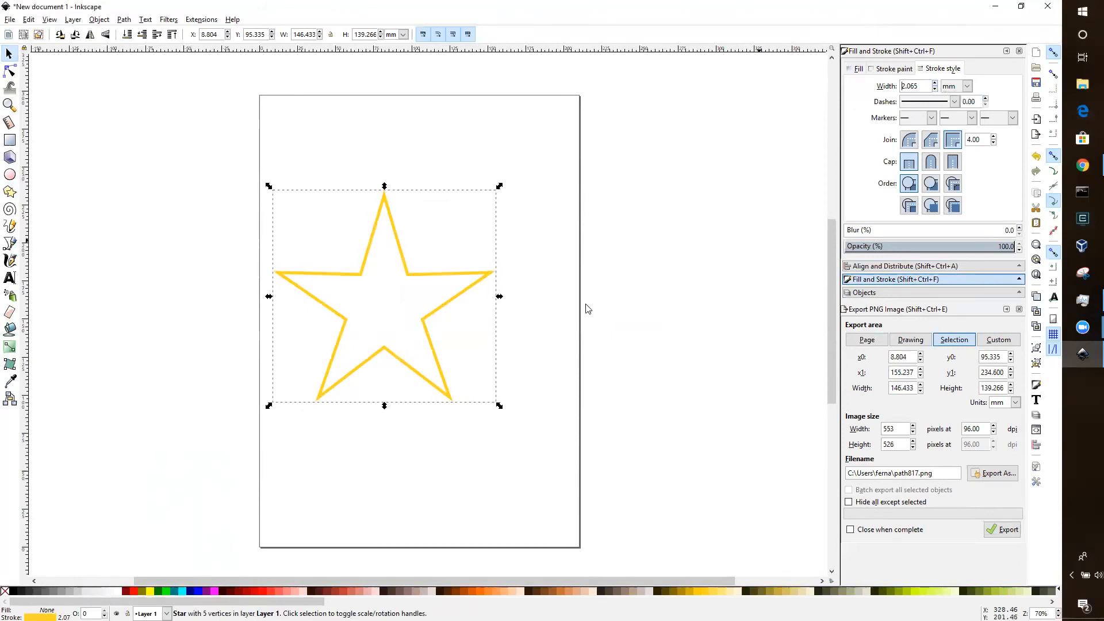
{"action": "left_click", "coordinate": [552, 337]}
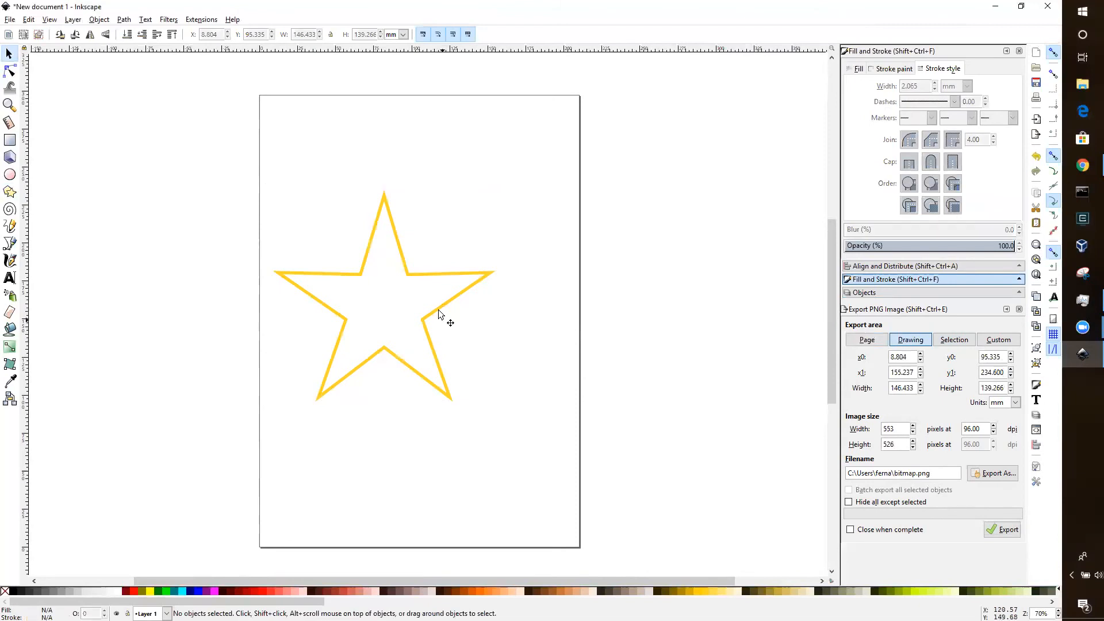
Step: Move the star about 9 mm right and 47 mm up on the page, keeping it selected
{"action": "left_click_drag", "start_coordinate": [427, 312], "coordinate": [432, 244]}
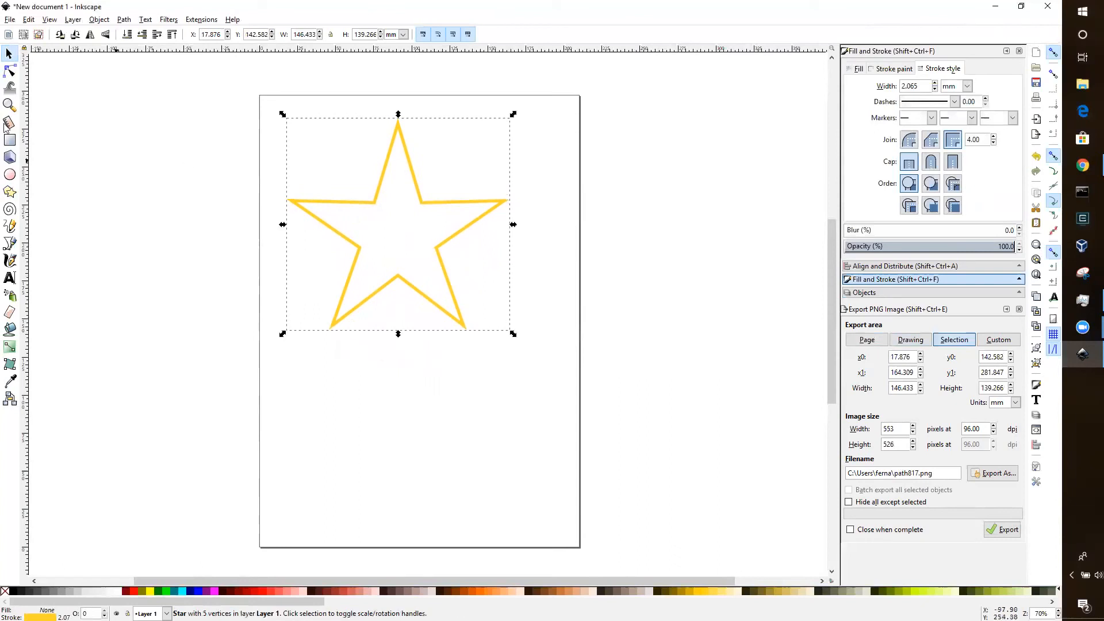
{"action": "left_click", "coordinate": [10, 191]}
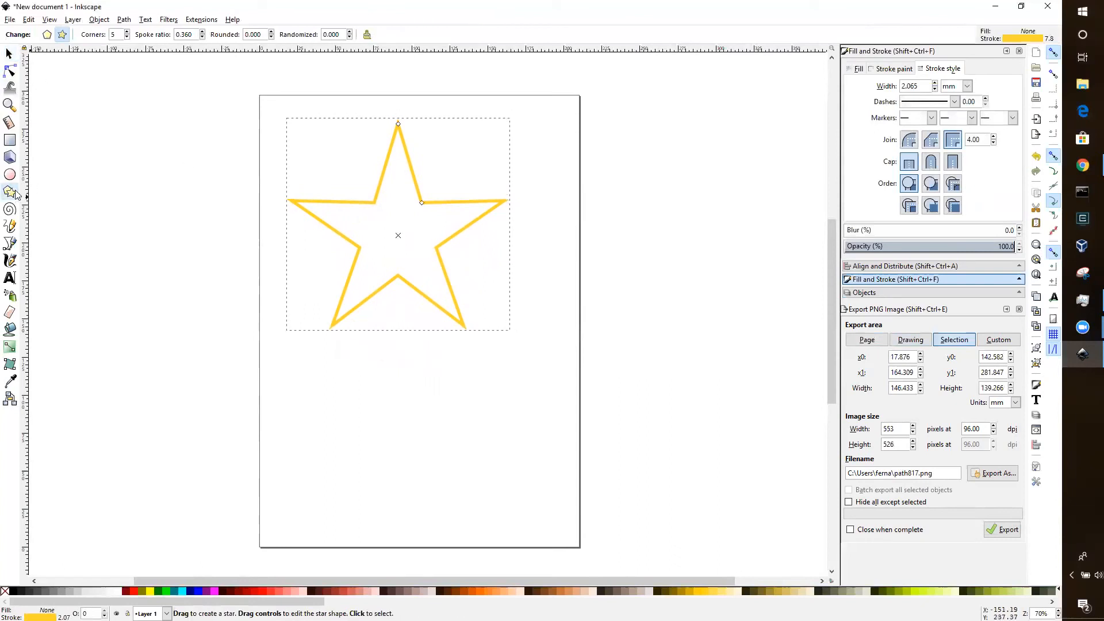
{"action": "left_click", "coordinate": [9, 54]}
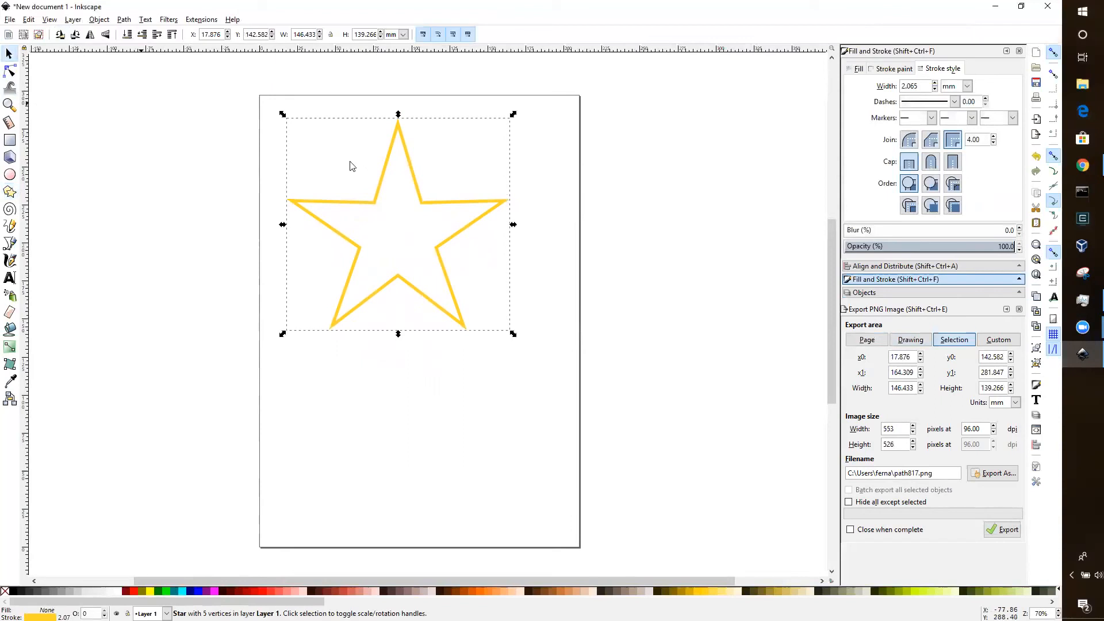
Step: Use the Star tool to set the selected star's number of corners to 10
{"action": "left_click", "coordinate": [9, 193]}
{"action": "double_click", "coordinate": [10, 193]}
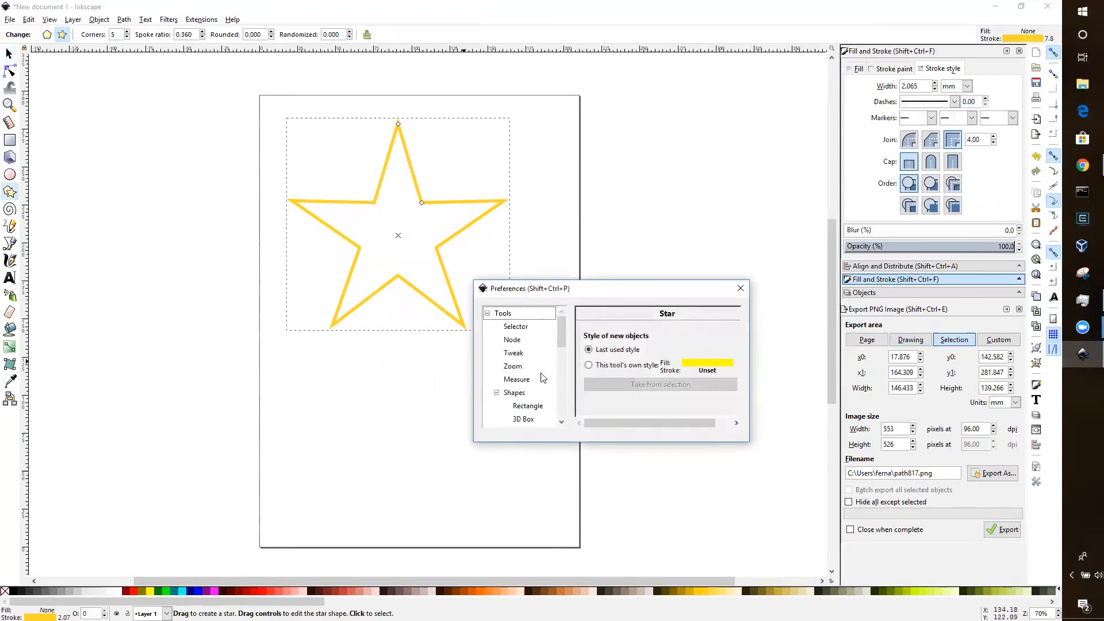
{"action": "left_click", "coordinate": [741, 288]}
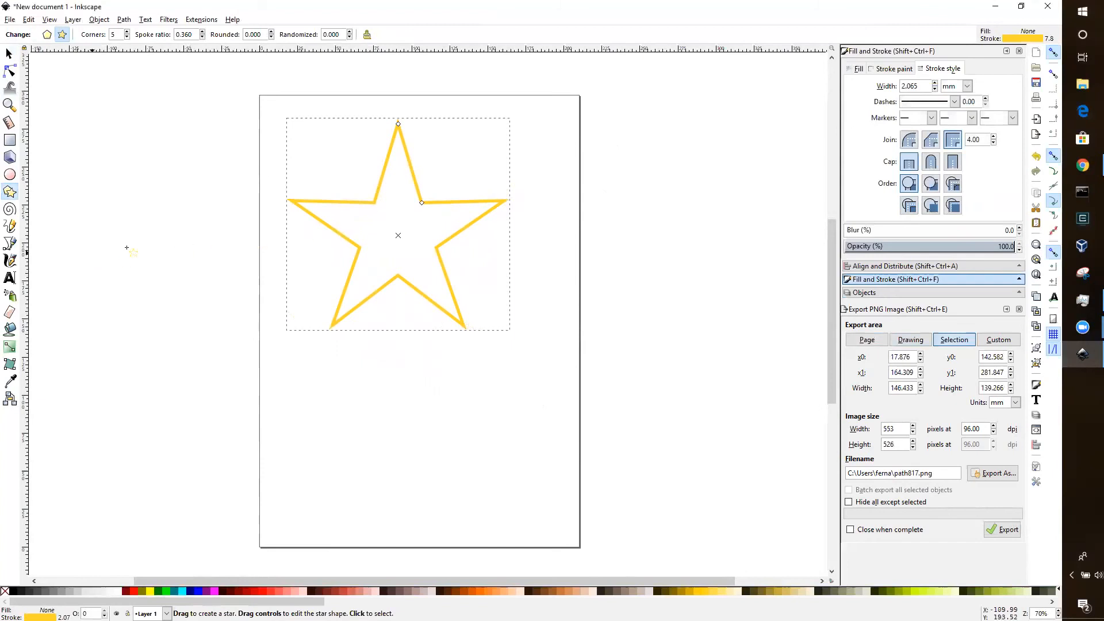
{"action": "left_click", "coordinate": [128, 32]}
{"action": "left_click", "coordinate": [128, 32]}
{"action": "left_click", "coordinate": [127, 32]}
{"action": "left_click", "coordinate": [128, 33]}
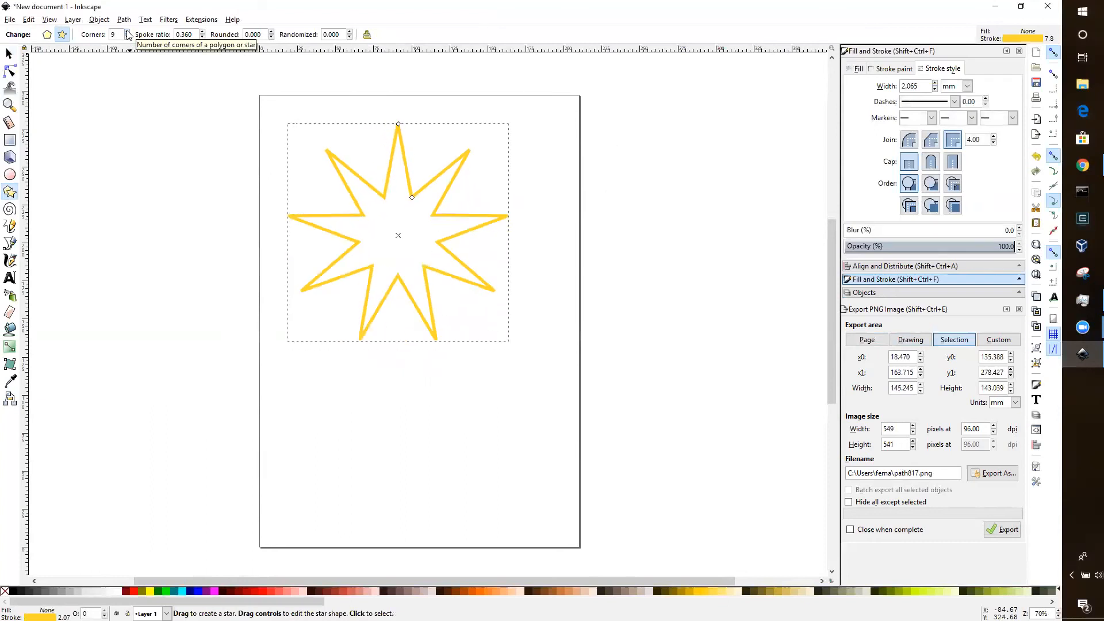
{"action": "left_click", "coordinate": [127, 32]}
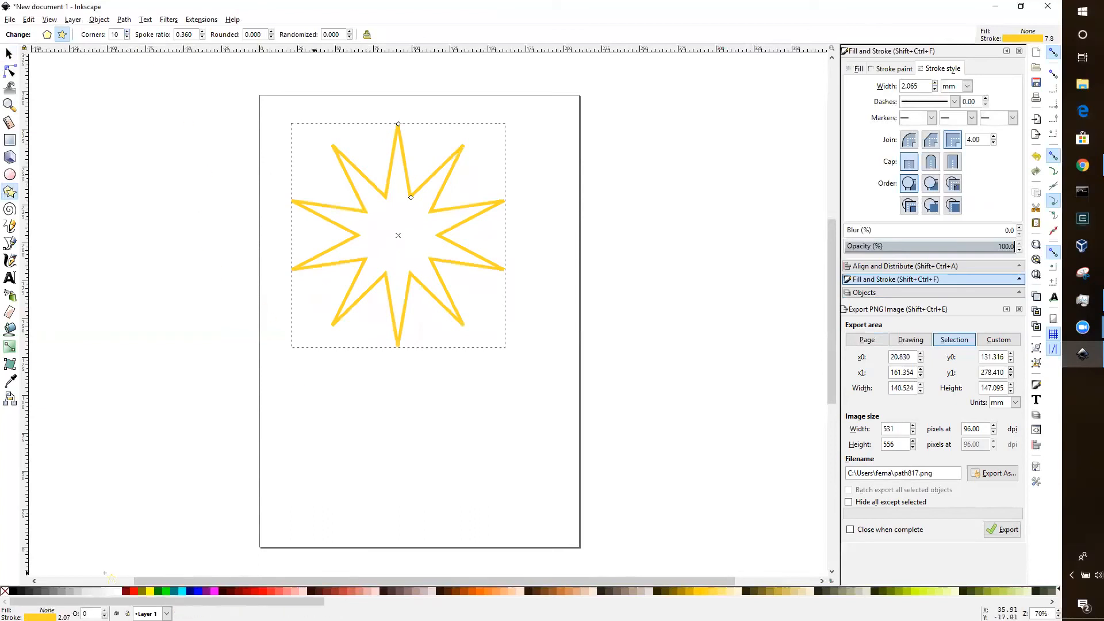
Step: Give the ten-pointed star a solid black fill and remove its stroke
{"action": "right_click", "coordinate": [15, 592]}
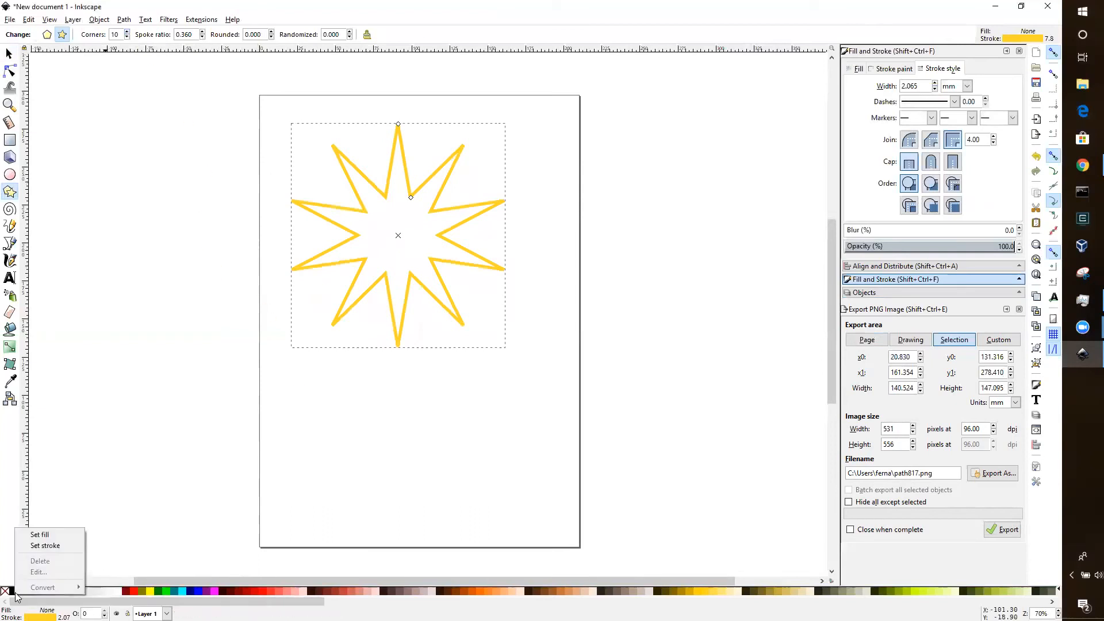
{"action": "left_click", "coordinate": [40, 546]}
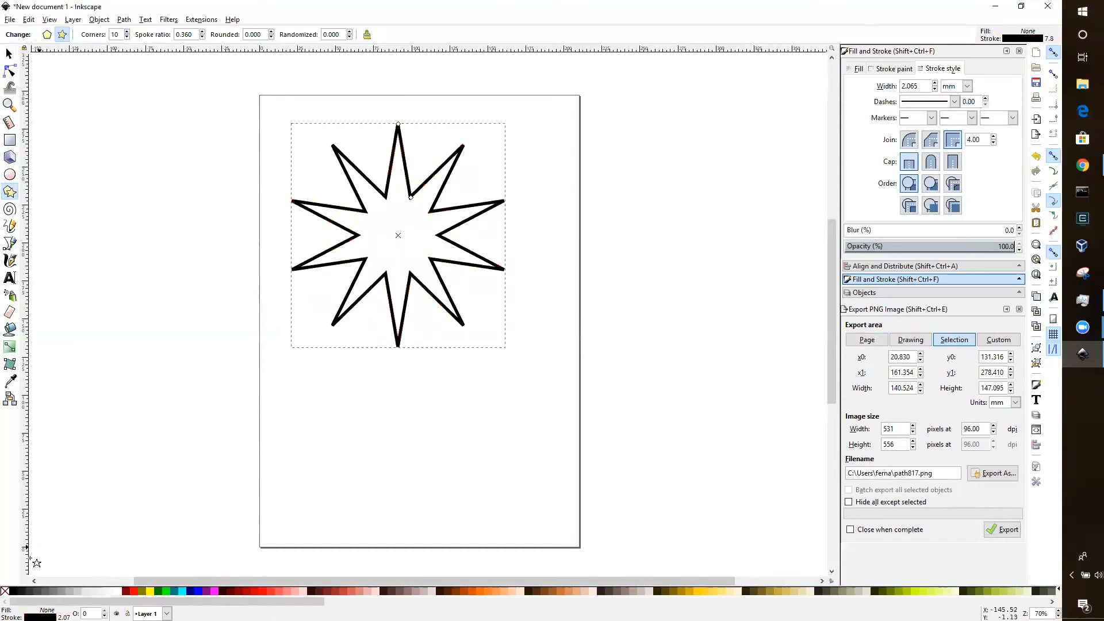
{"action": "right_click", "coordinate": [11, 593]}
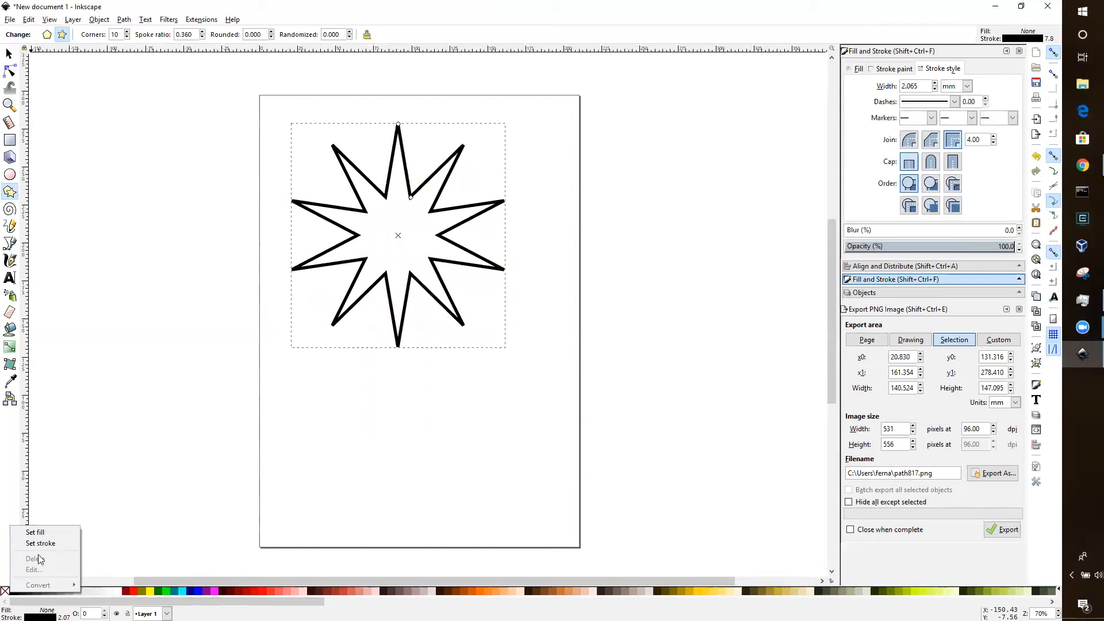
{"action": "left_click", "coordinate": [35, 533]}
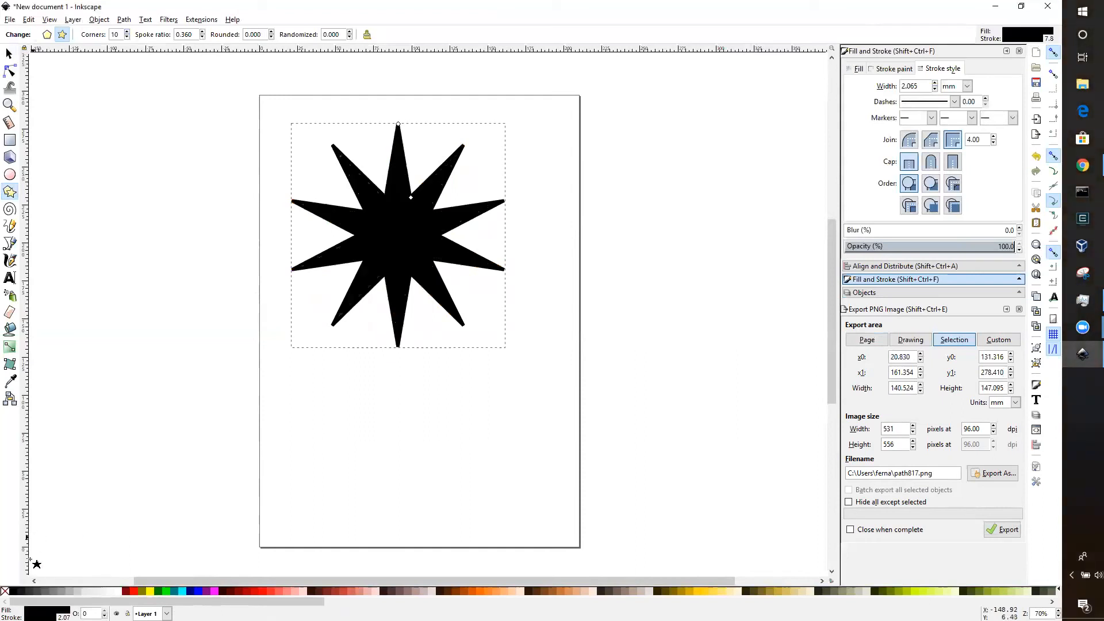
{"action": "right_click", "coordinate": [6, 592]}
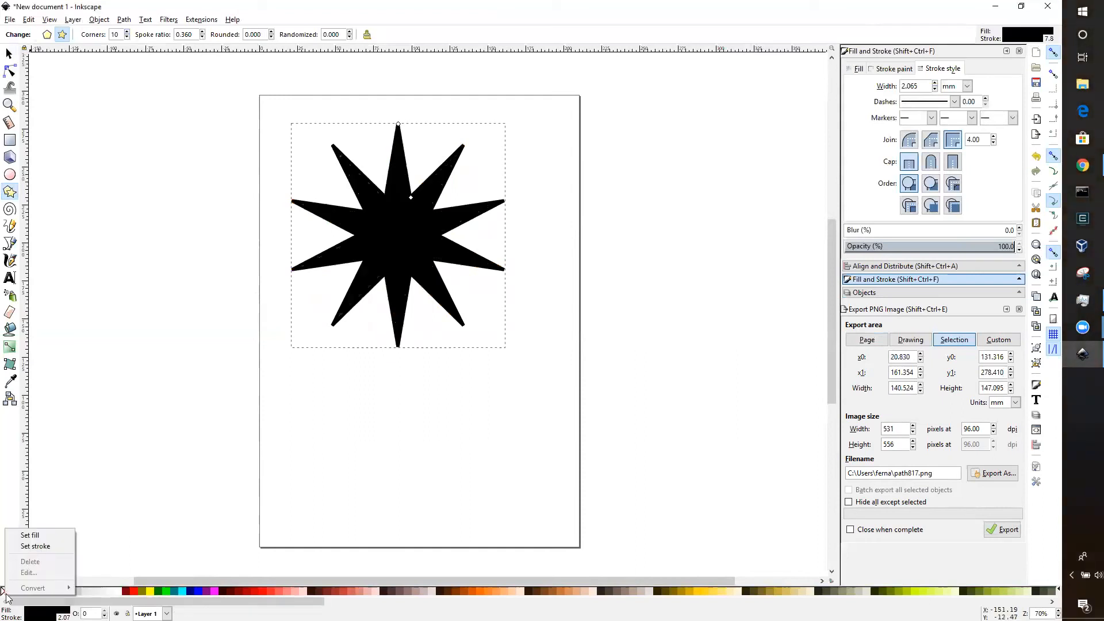
{"action": "left_click", "coordinate": [27, 547]}
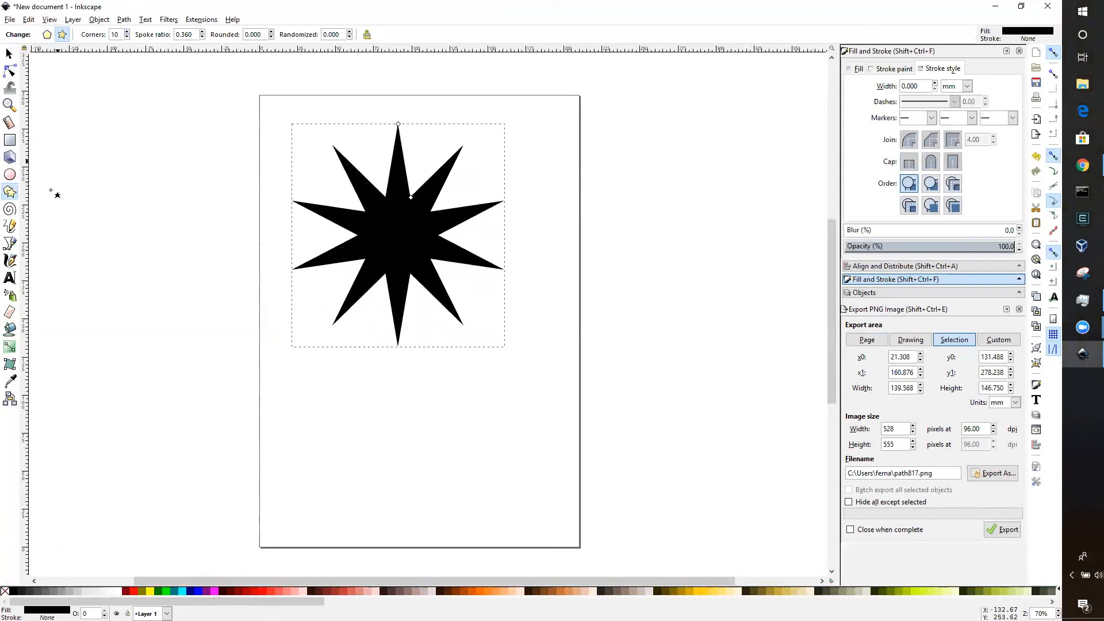
{"action": "left_click", "coordinate": [9, 174]}
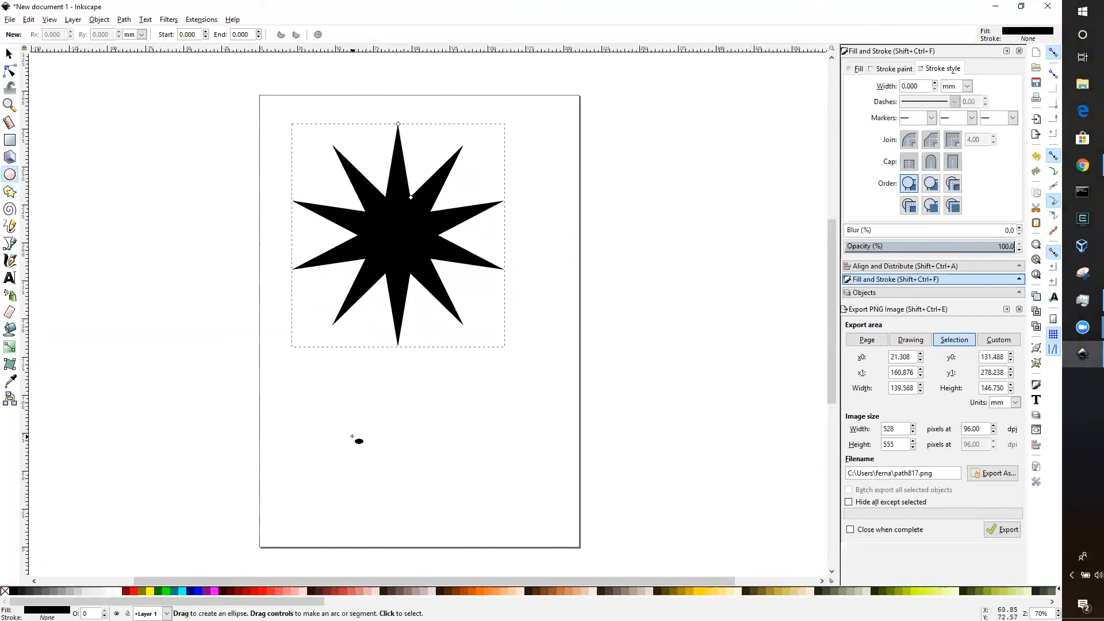
{"action": "mouse_move", "coordinate": [343, 420]}
{"action": "left_mouse_down"}
{"action": "mouse_move", "coordinate": [471, 525]}
{"action": "mouse_move", "coordinate": [468, 535]}
{"action": "left_mouse_up"}
{"action": "left_click", "coordinate": [545, 503]}
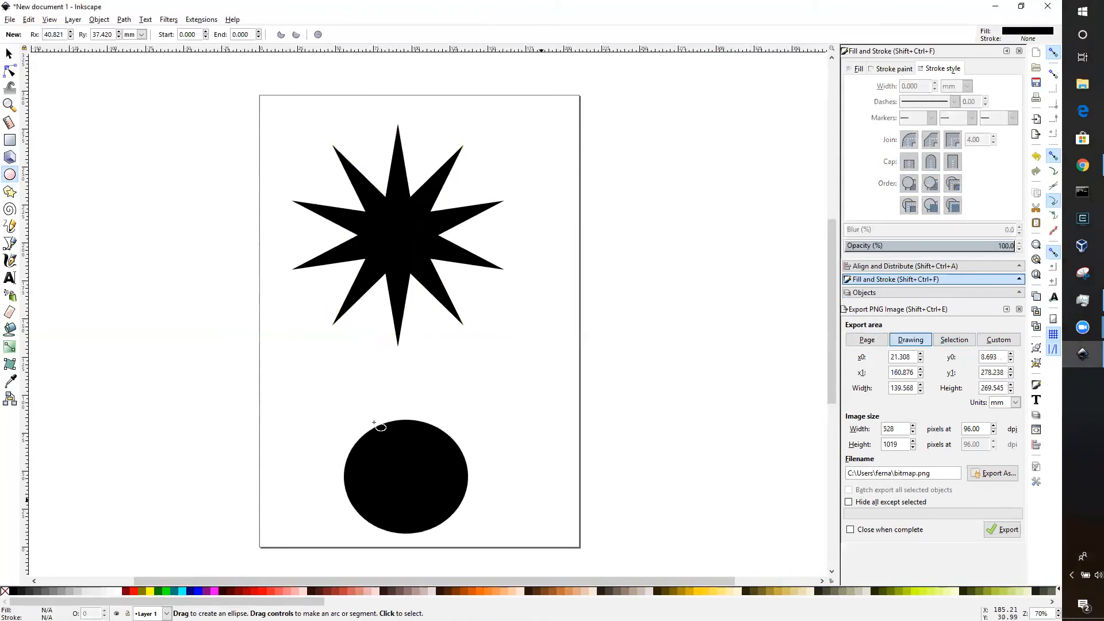
{"action": "left_click", "coordinate": [9, 55]}
{"action": "left_click", "coordinate": [413, 429]}
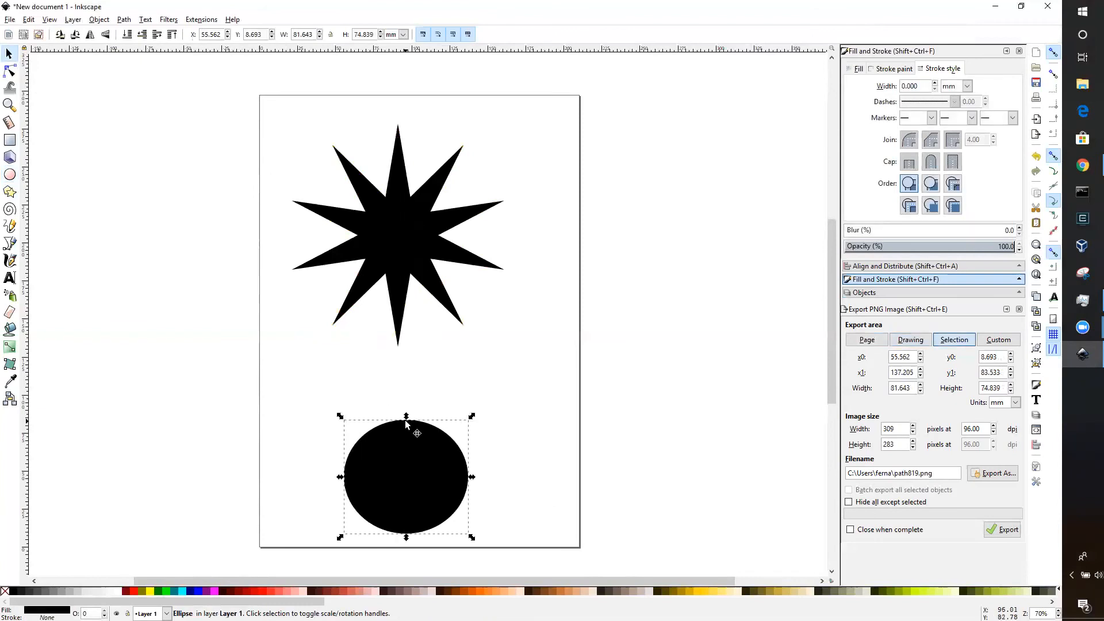
{"action": "key", "text": "Delete"}
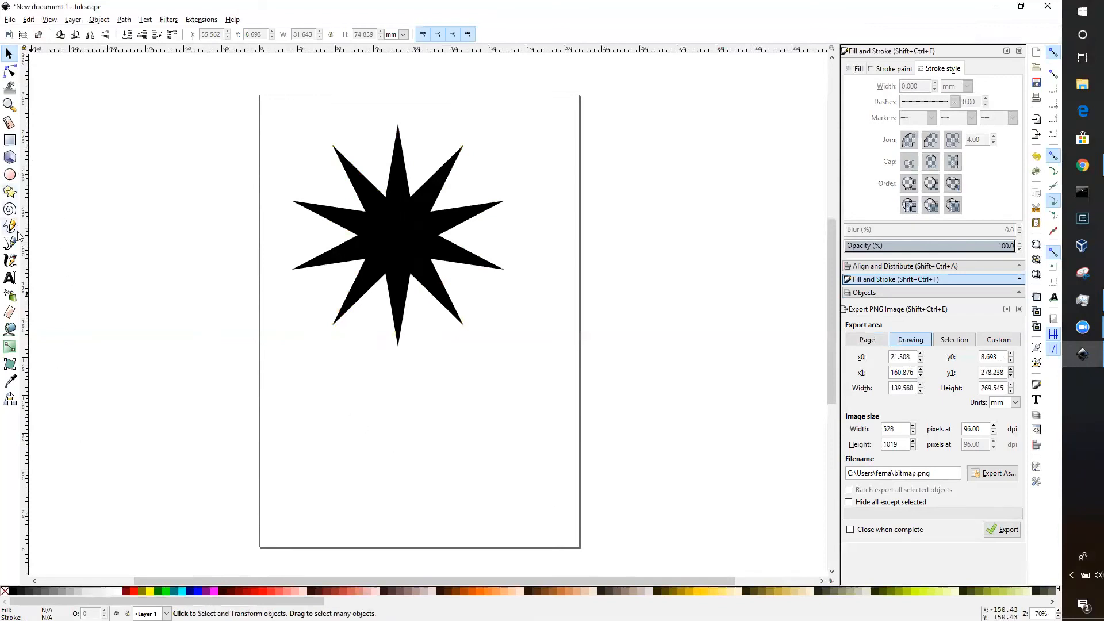
Step: Draw a perfect circle about 83 mm in diameter below the star and move it over the star's centre
{"action": "left_click", "coordinate": [10, 175]}
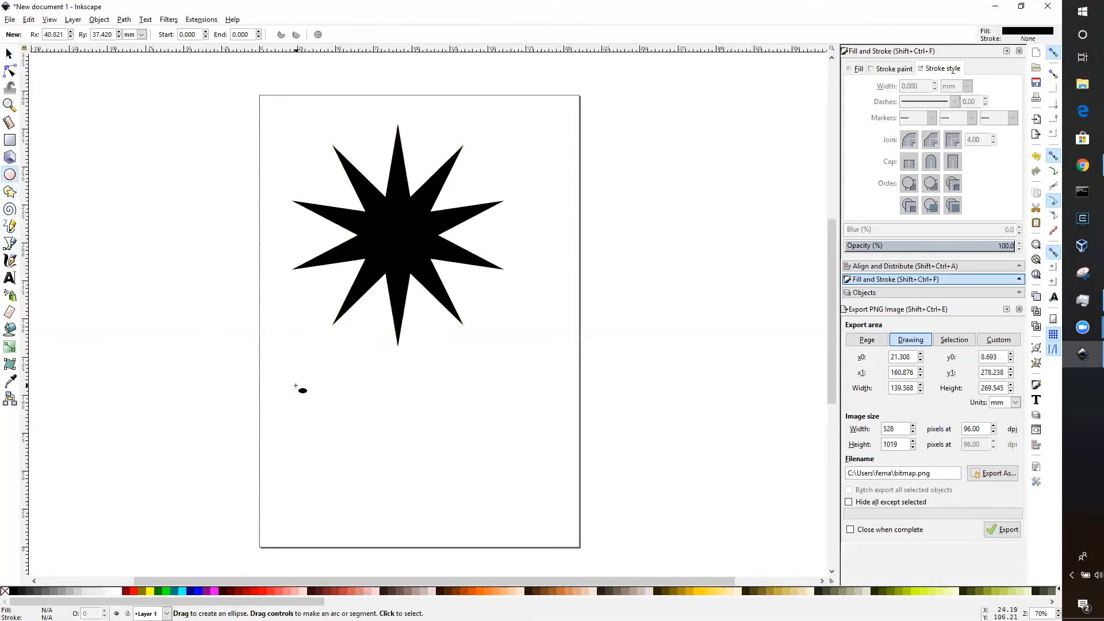
{"action": "left_click_drag", "start_coordinate": [295, 386], "coordinate": [452, 512]}
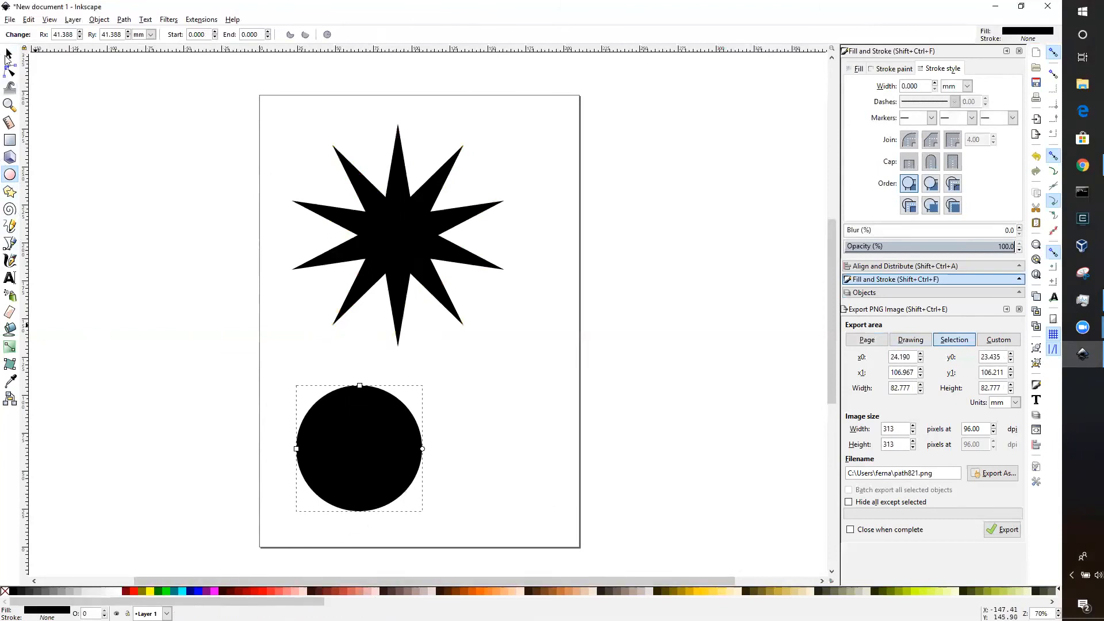
{"action": "left_click", "coordinate": [7, 54]}
{"action": "left_click_drag", "start_coordinate": [404, 251], "coordinate": [405, 208]}
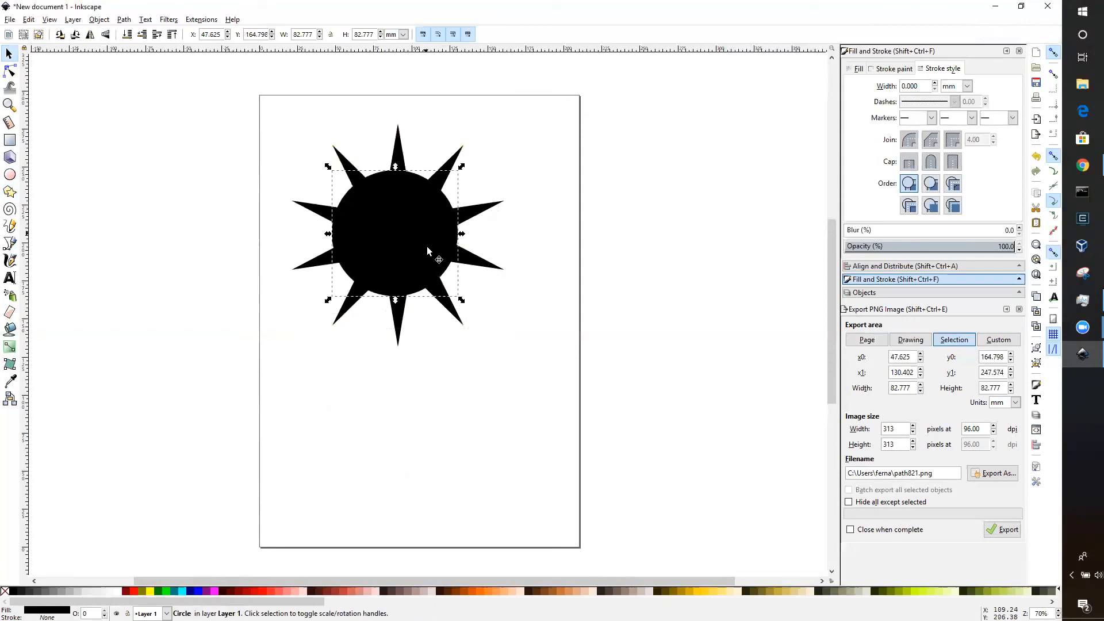
Step: Select the circle and the star one at a time to check that they are separate objects, and deselect
{"action": "left_click", "coordinate": [524, 249]}
{"action": "left_click", "coordinate": [431, 215]}
{"action": "left_click", "coordinate": [401, 143]}
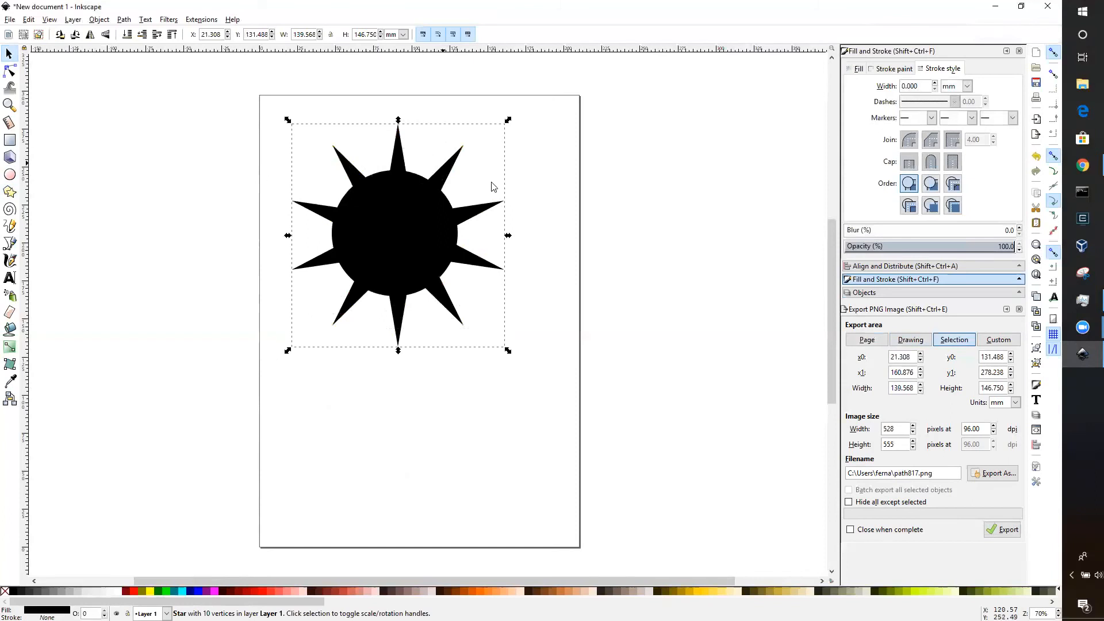
{"action": "left_click", "coordinate": [549, 198]}
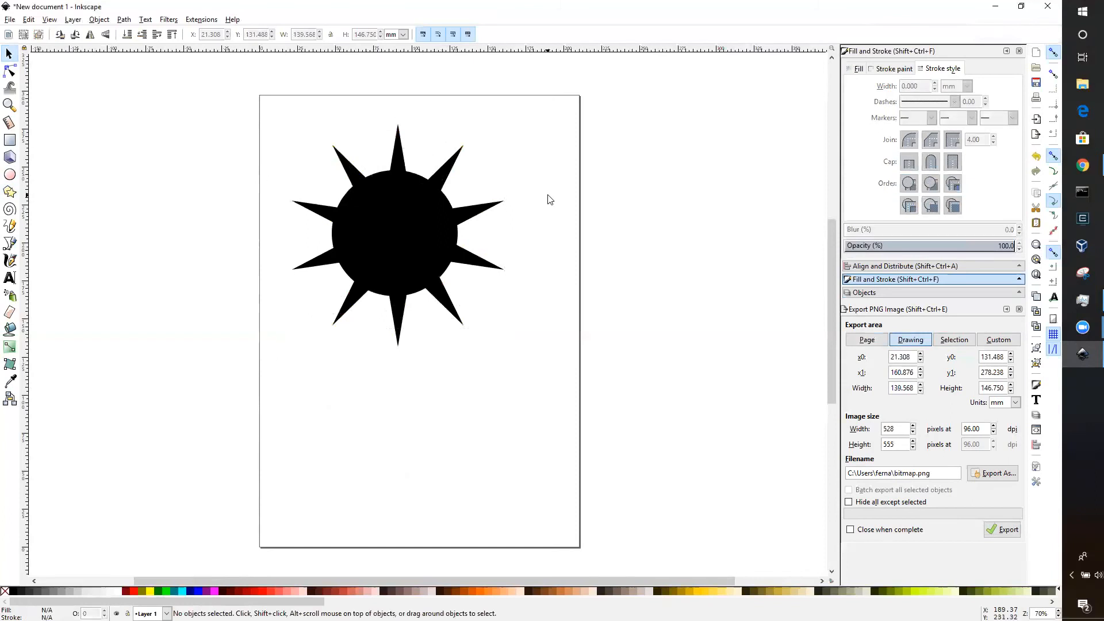
Step: Select the circle and the star together, centre them on both the vertical and horizontal axes relative to the selection area, and deselect
{"action": "left_click", "coordinate": [445, 239]}
{"action": "left_click", "coordinate": [506, 230]}
{"action": "left_click", "coordinate": [441, 230]}
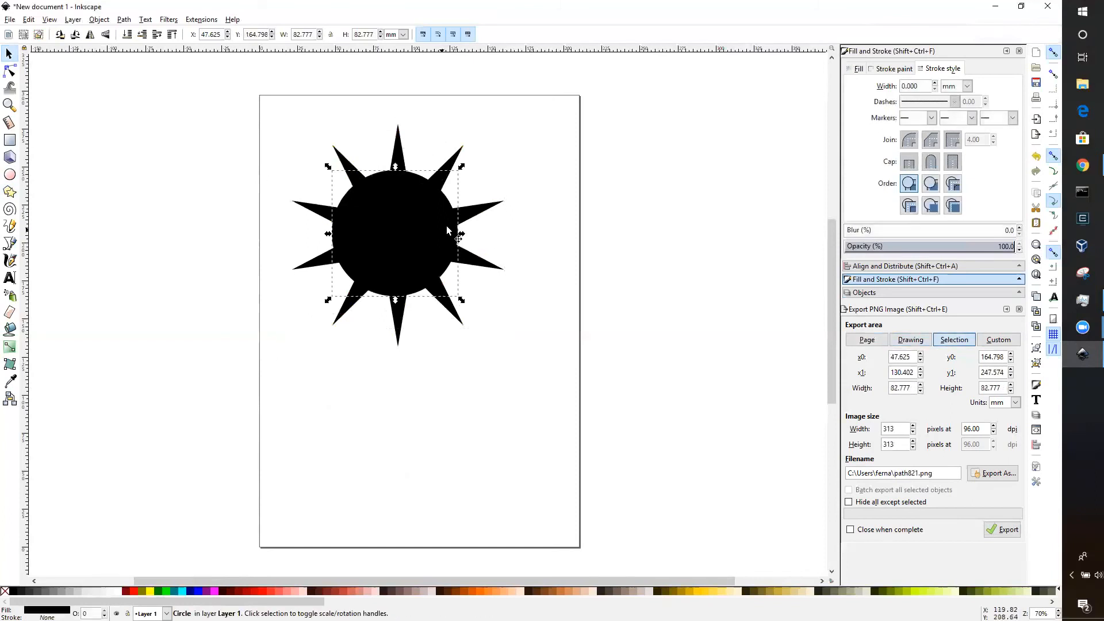
{"action": "left_click", "coordinate": [398, 151], "text": "shift"}
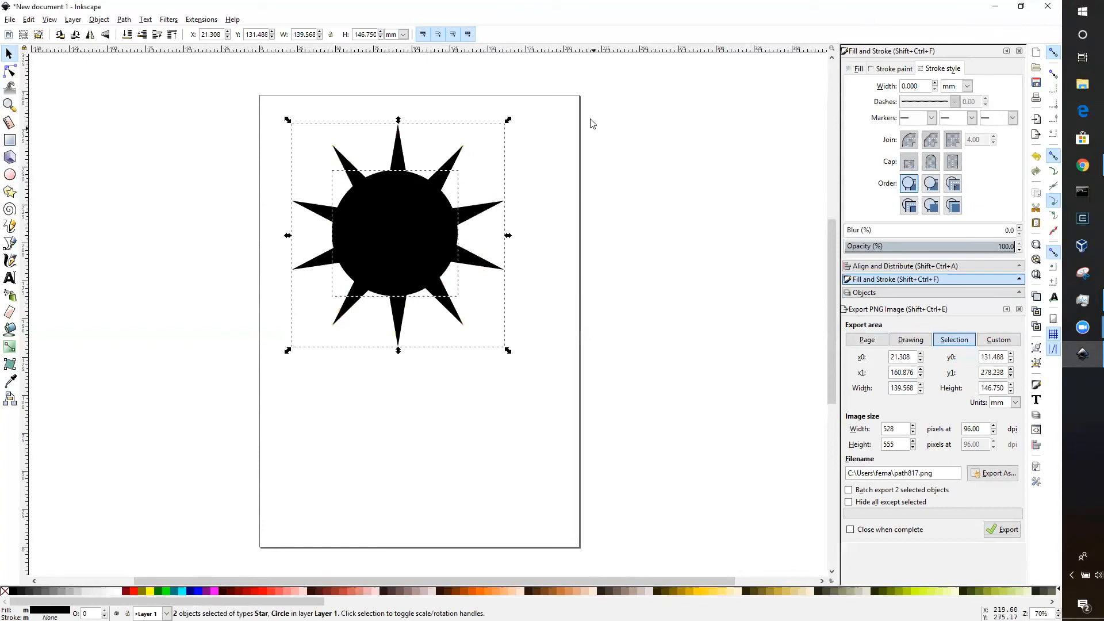
{"action": "left_click", "coordinate": [923, 268]}
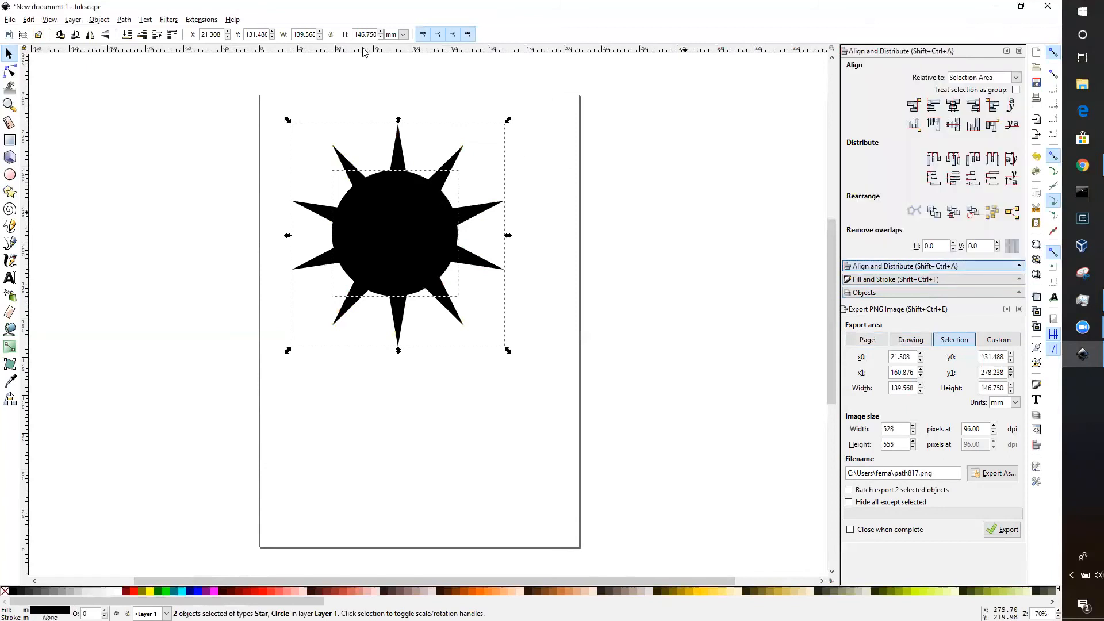
{"action": "left_click", "coordinate": [98, 19]}
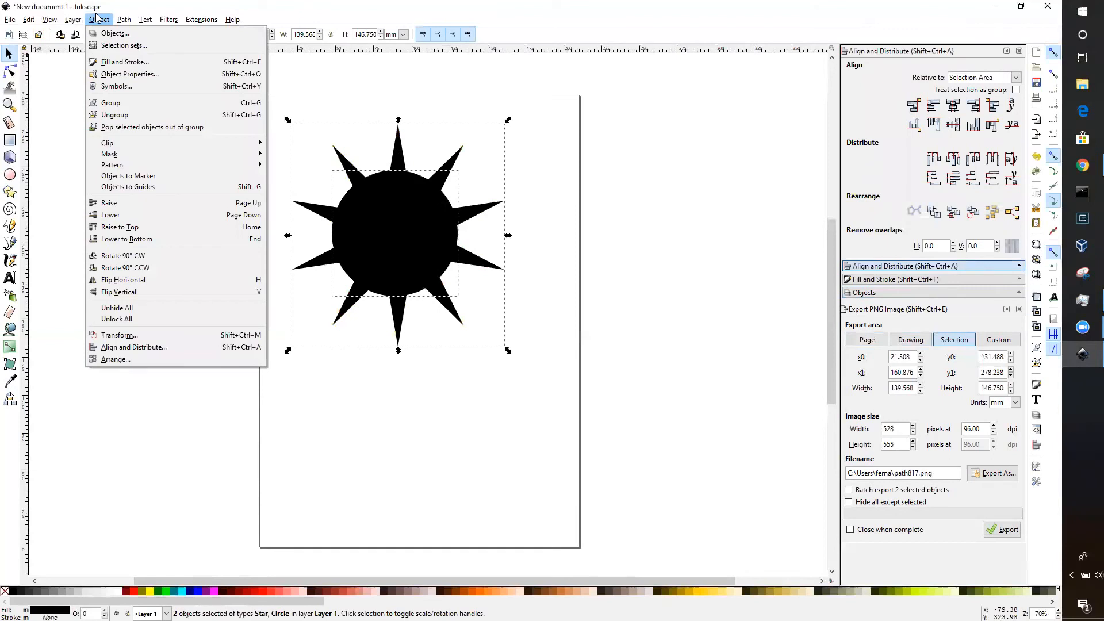
{"action": "left_click", "coordinate": [131, 348]}
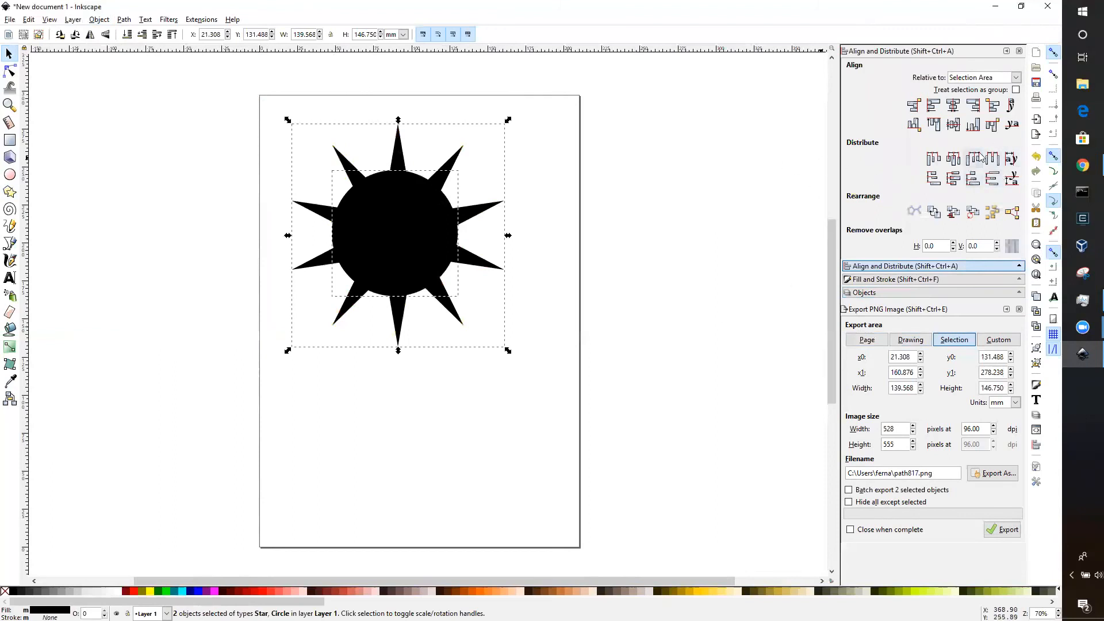
{"action": "left_click", "coordinate": [954, 106]}
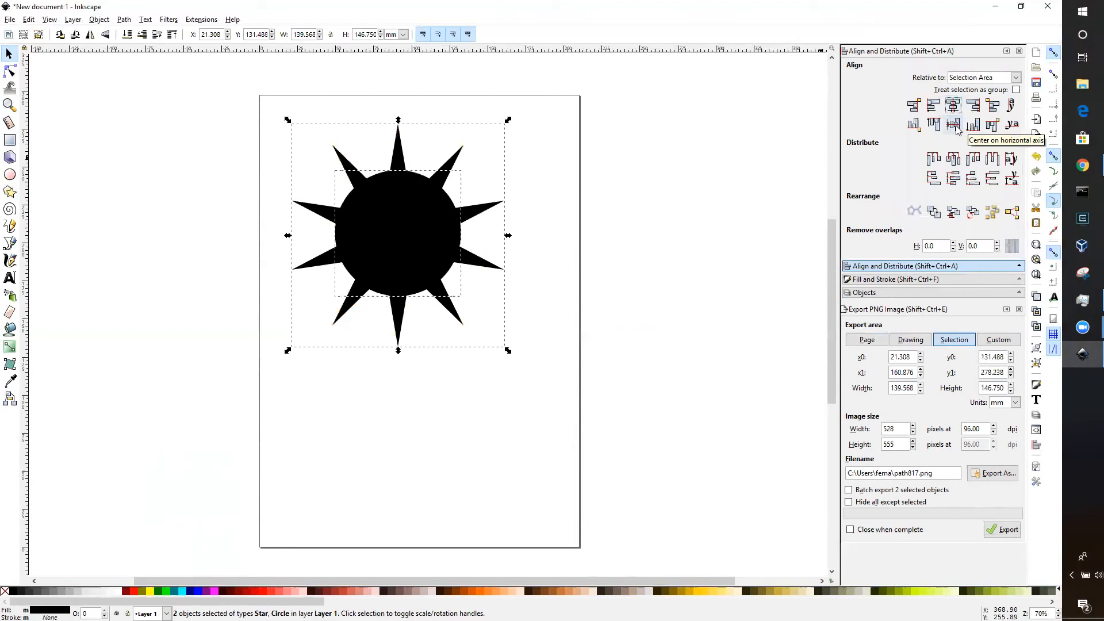
{"action": "left_click", "coordinate": [957, 129]}
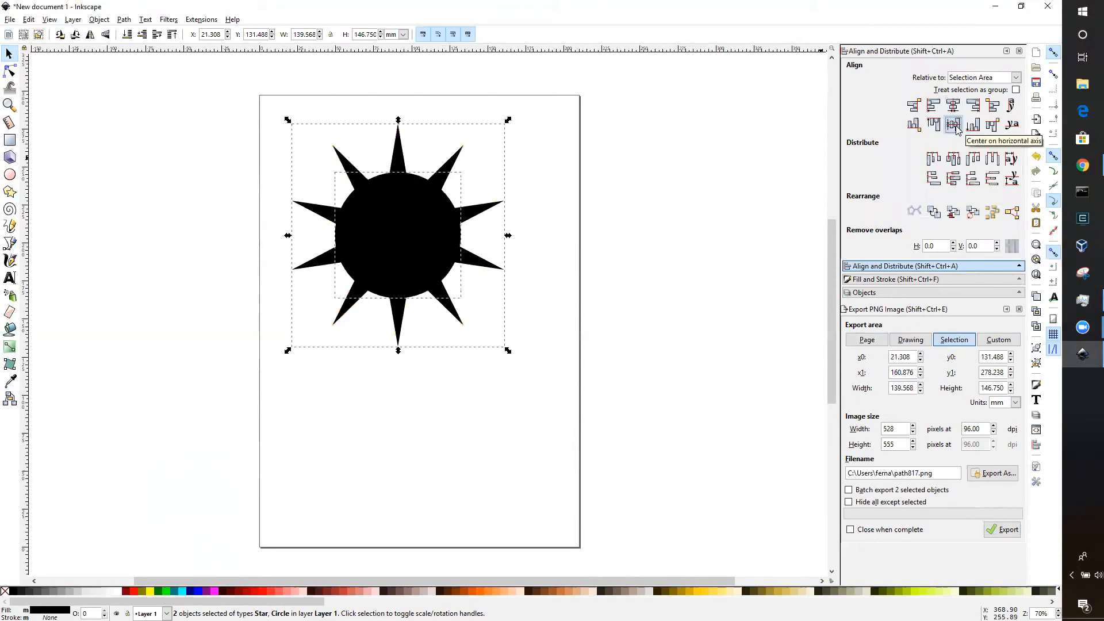
{"action": "left_click", "coordinate": [565, 280]}
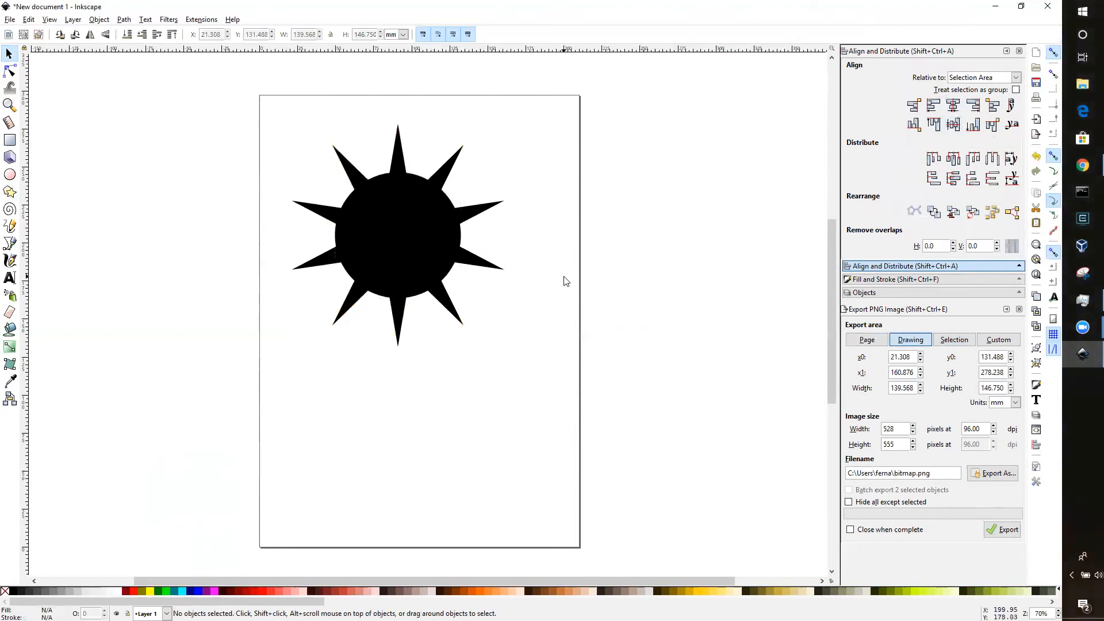
Step: Select the circle and the star together, merge them into a single path with Union, and deselect the result
{"action": "left_click", "coordinate": [407, 186]}
{"action": "left_click", "coordinate": [402, 161], "text": "ctrl"}
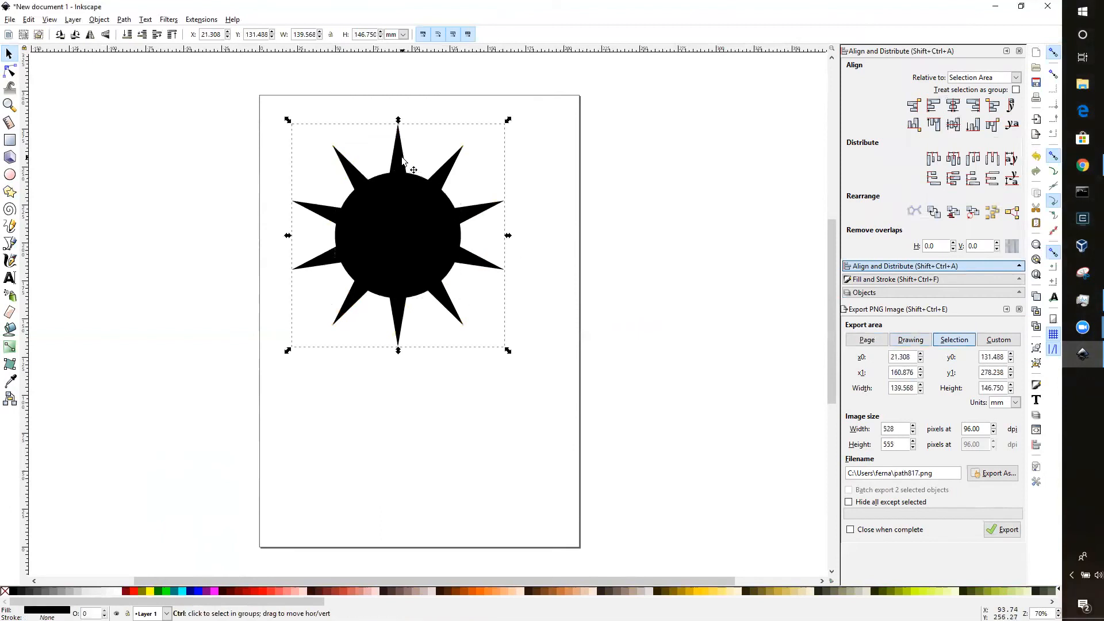
{"action": "left_click", "coordinate": [405, 199]}
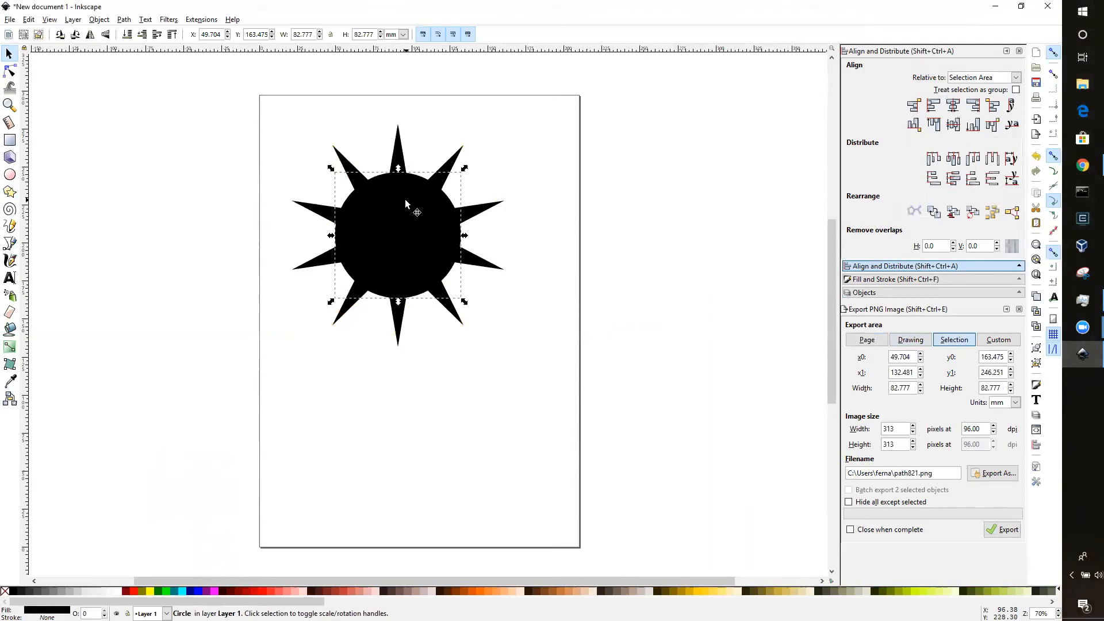
{"action": "left_click", "coordinate": [401, 157], "text": "shift"}
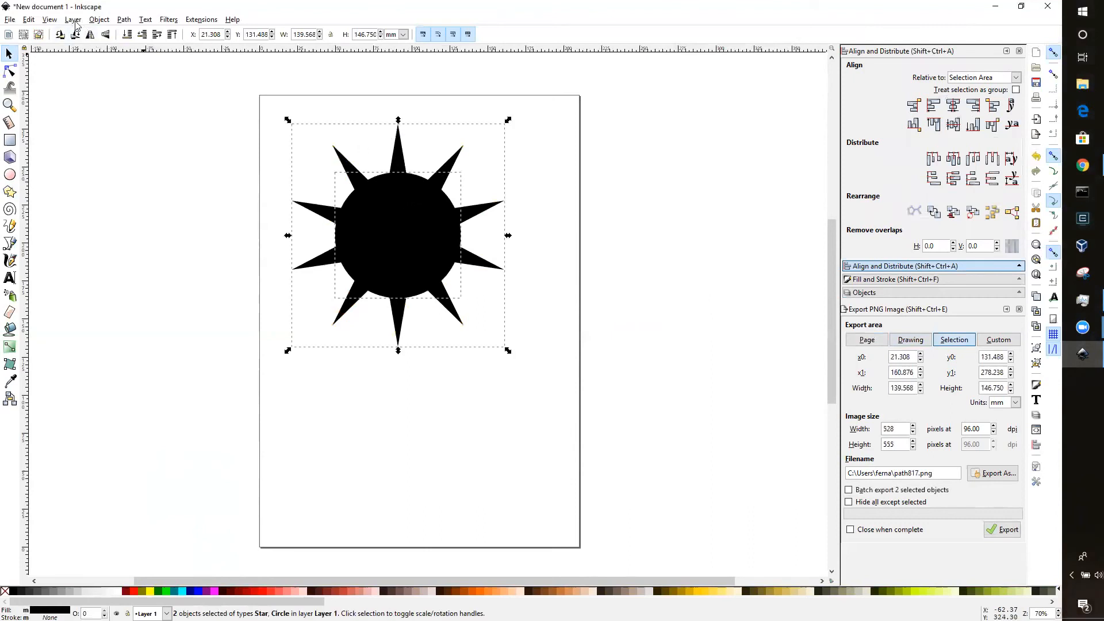
{"action": "left_click", "coordinate": [99, 20]}
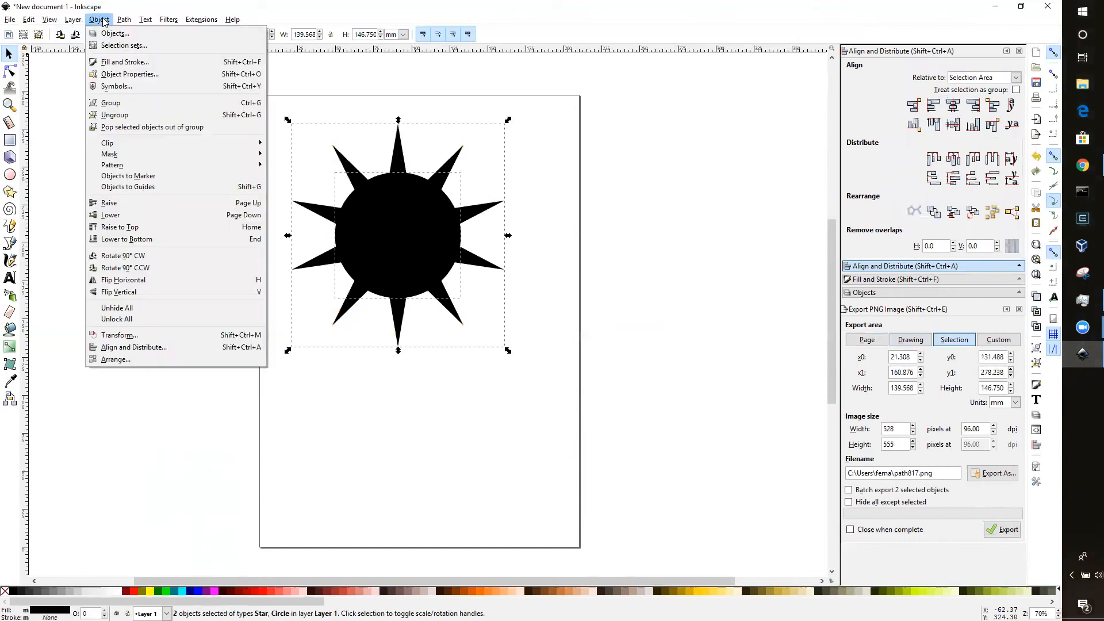
{"action": "mouse_move", "coordinate": [126, 22]}
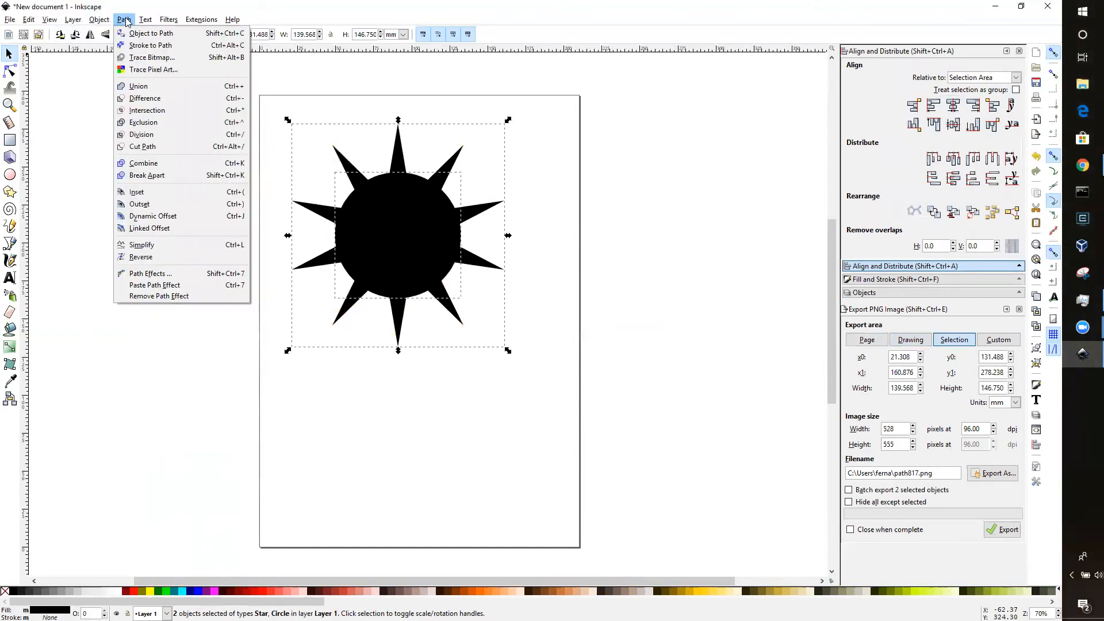
{"action": "left_click", "coordinate": [133, 87]}
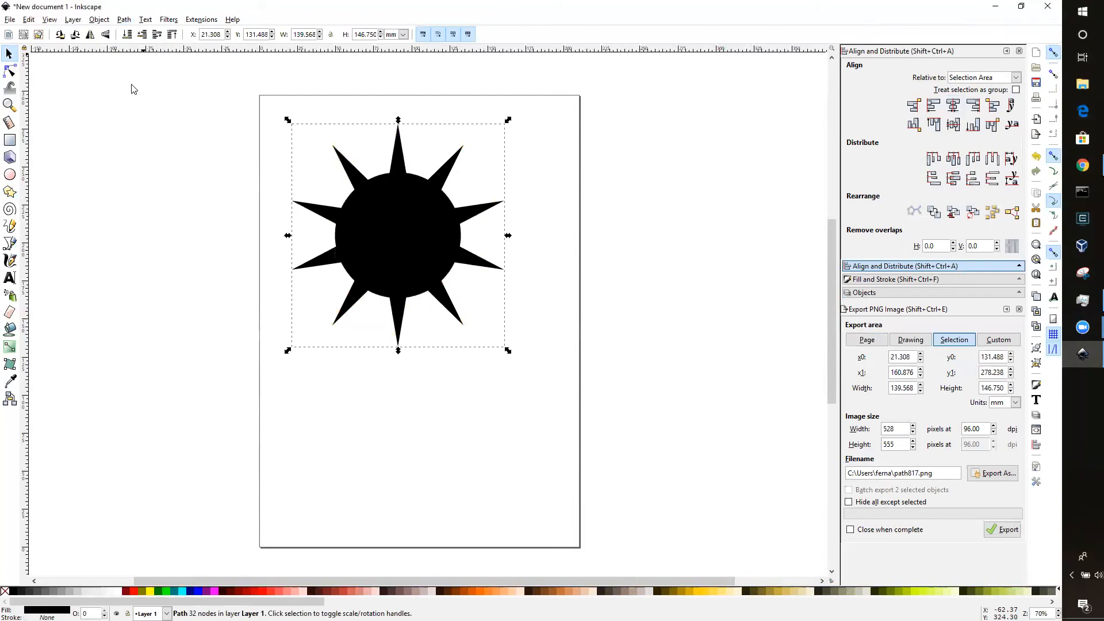
{"action": "left_click", "coordinate": [398, 331]}
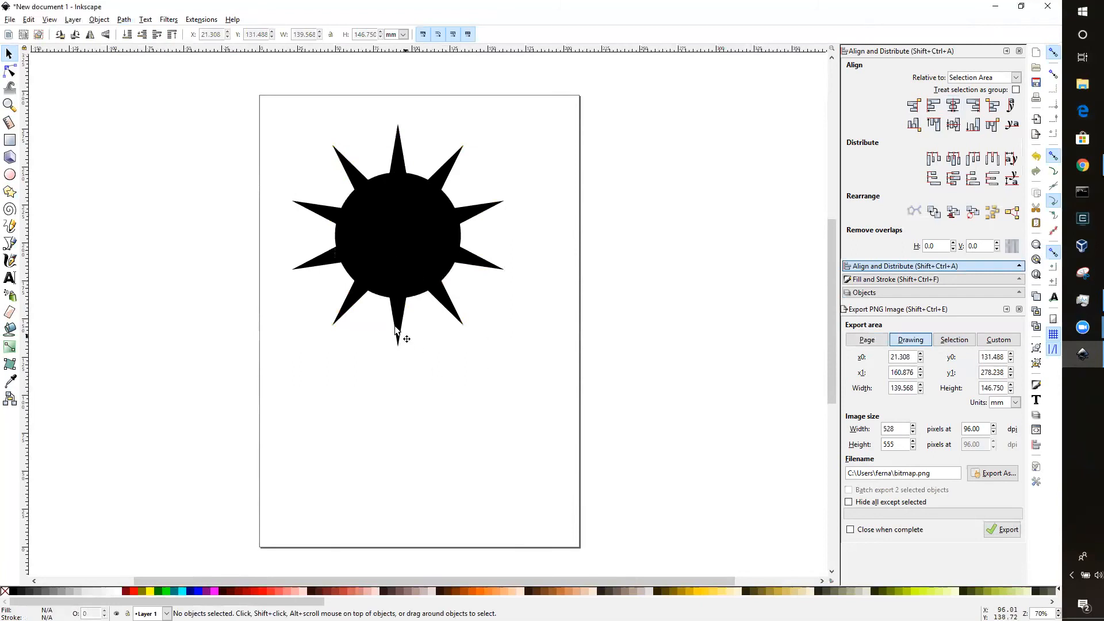
{"action": "left_click", "coordinate": [407, 388]}
{"action": "key", "text": "ctrl"}
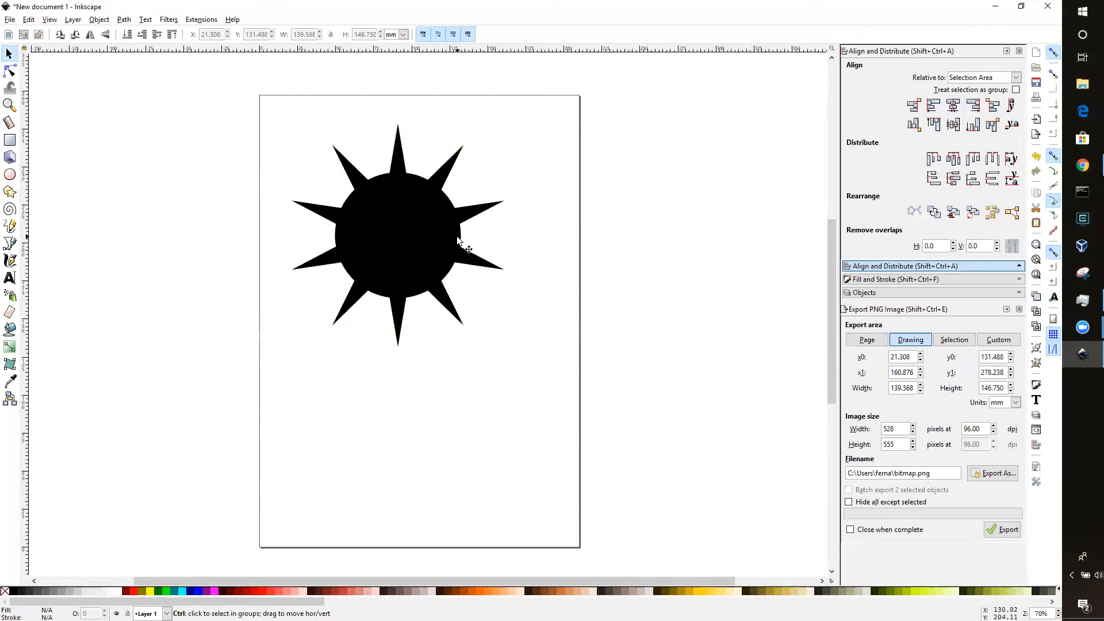
Step: Try to undo the last change to the merged star and circle, and dismiss the error dialog
{"action": "key", "text": "ctrl+z"}
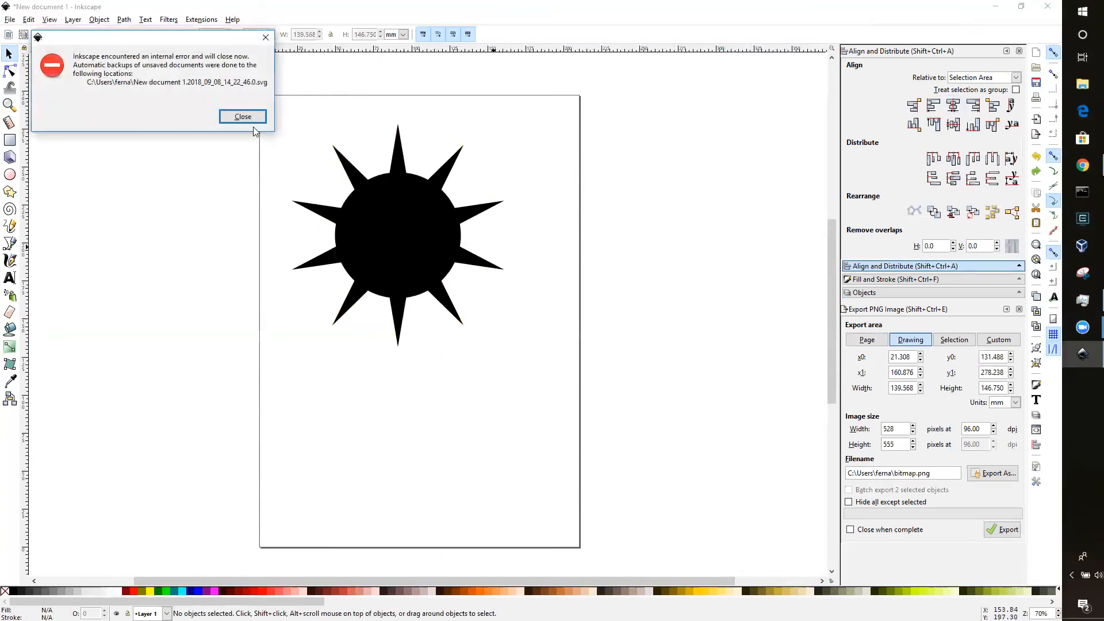
{"action": "left_click", "coordinate": [249, 120]}
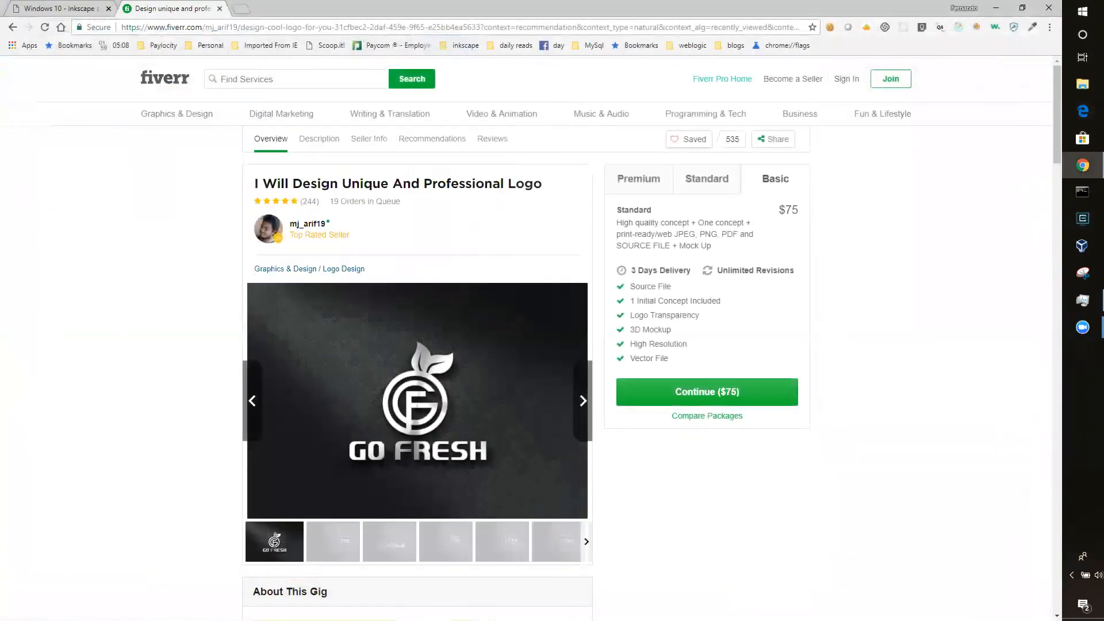
Step: Search the installed programs for "ink" and relaunch Inkscape 0.92.3 with a new blank document
{"action": "left_click", "coordinate": [1084, 13]}
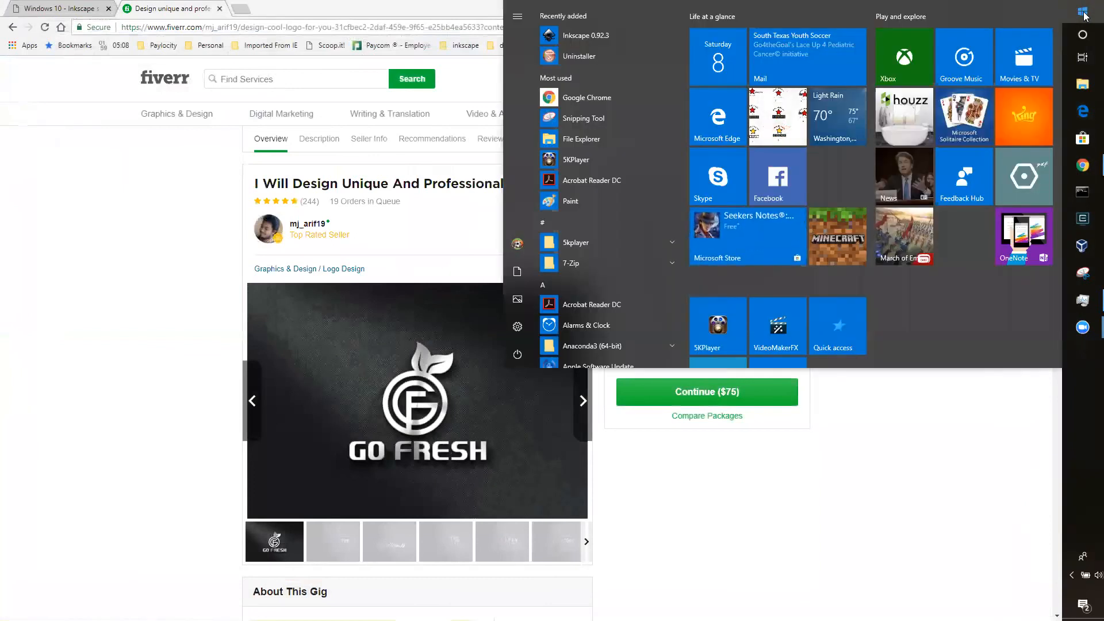
{"action": "left_click", "coordinate": [1084, 12]}
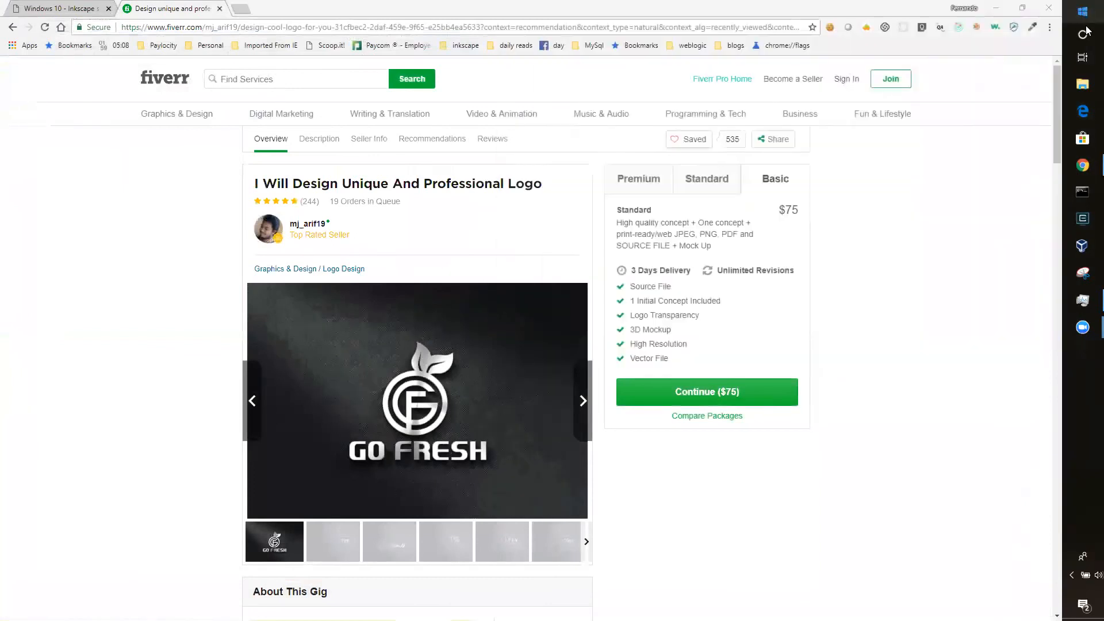
{"action": "left_click", "coordinate": [1082, 12]}
{"action": "left_click", "coordinate": [1082, 12]}
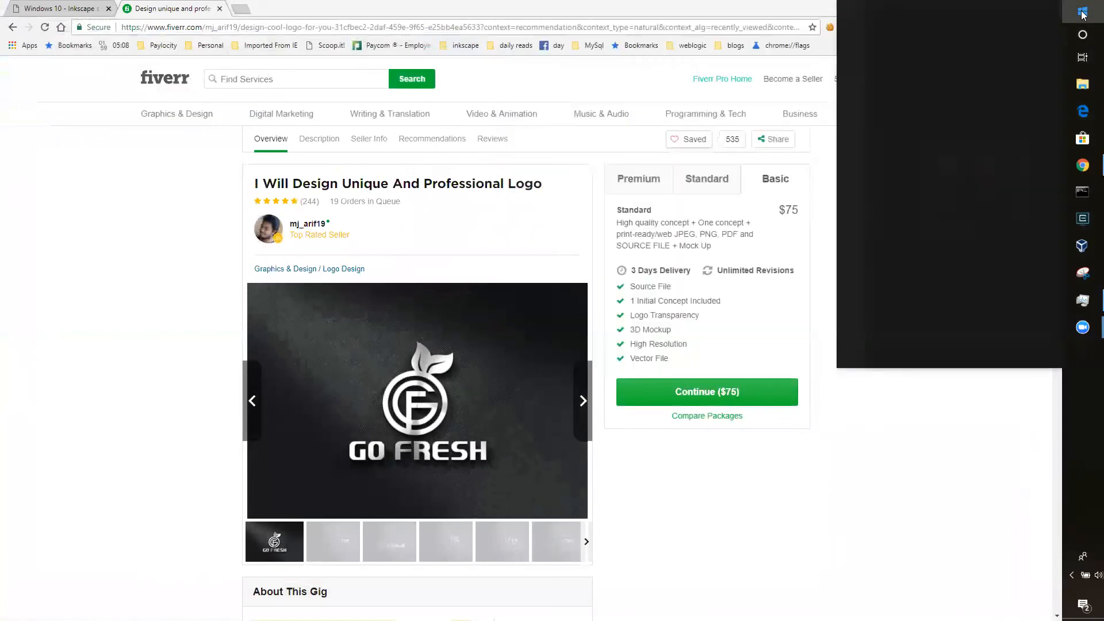
{"action": "left_click", "coordinate": [1083, 12]}
{"action": "type", "text": "ink"}
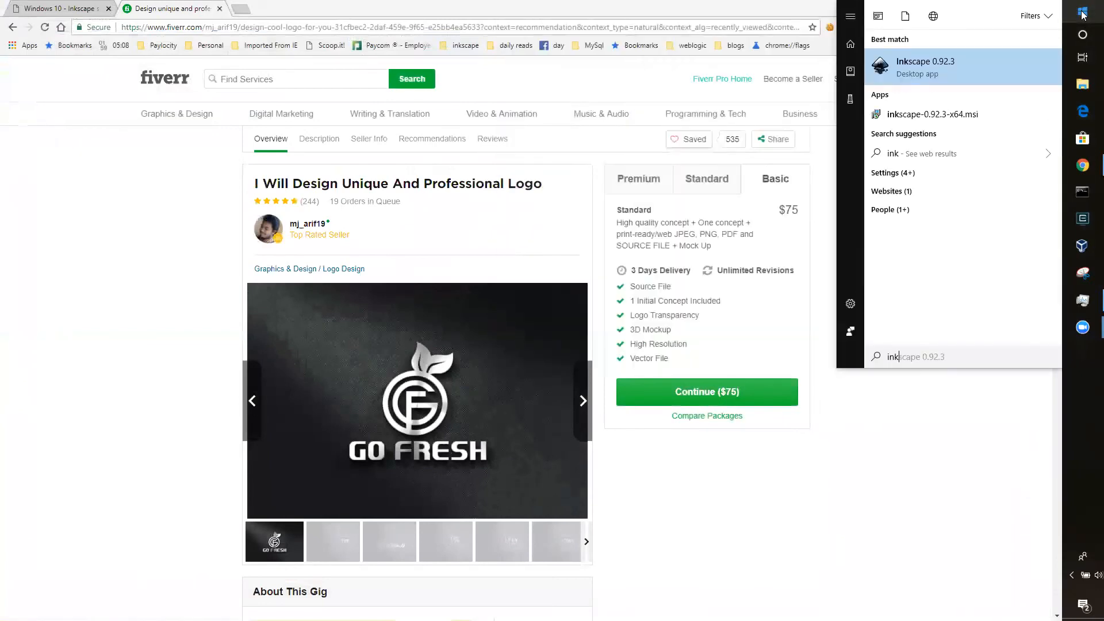
{"action": "left_click", "coordinate": [936, 69]}
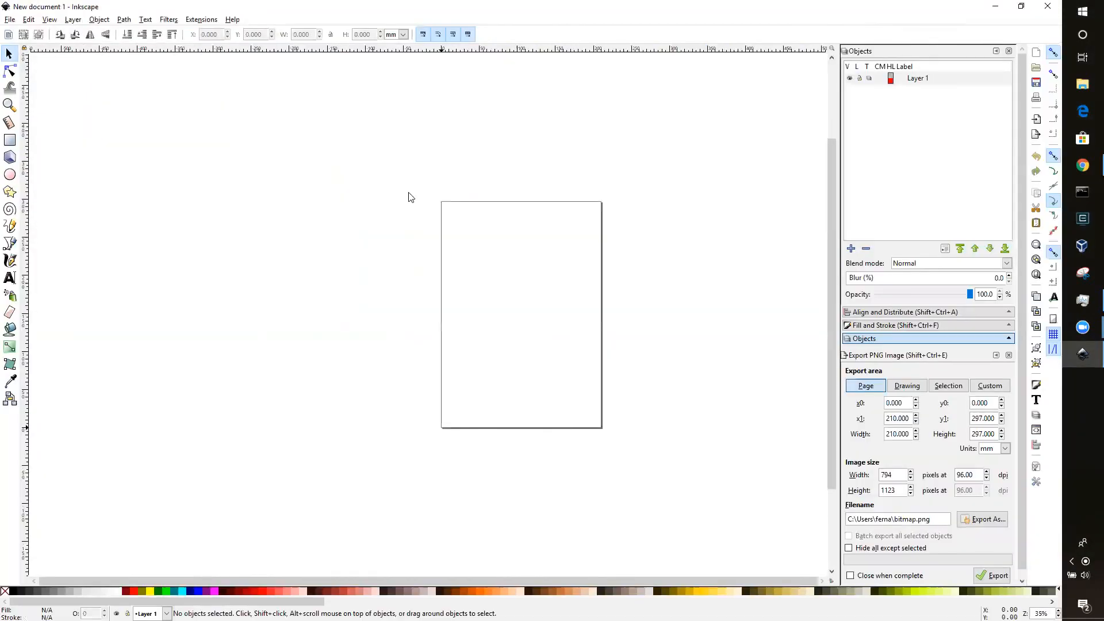
Step: Draw a 12-corner star with a spoke ratio of 0.360, about 125 mm wide, in the middle of the page
{"action": "scroll", "coordinate": [528, 264], "scroll_direction": "up", "scroll_amount": 2, "text": "ctrl"}
{"action": "scroll", "coordinate": [532, 265], "scroll_direction": "down", "scroll_amount": 3}
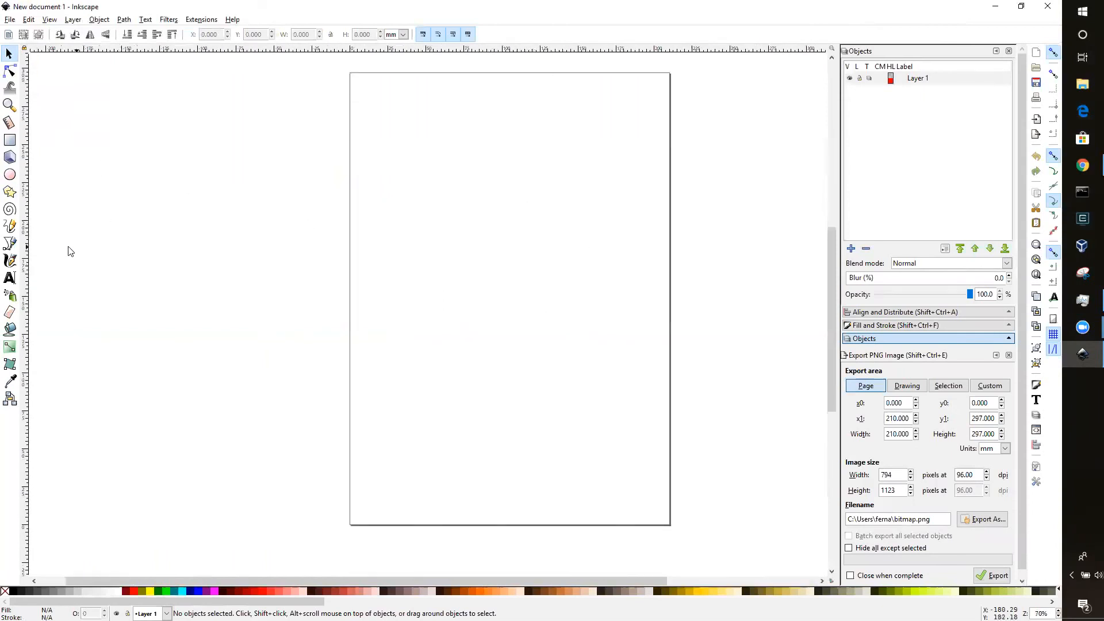
{"action": "left_click", "coordinate": [9, 192]}
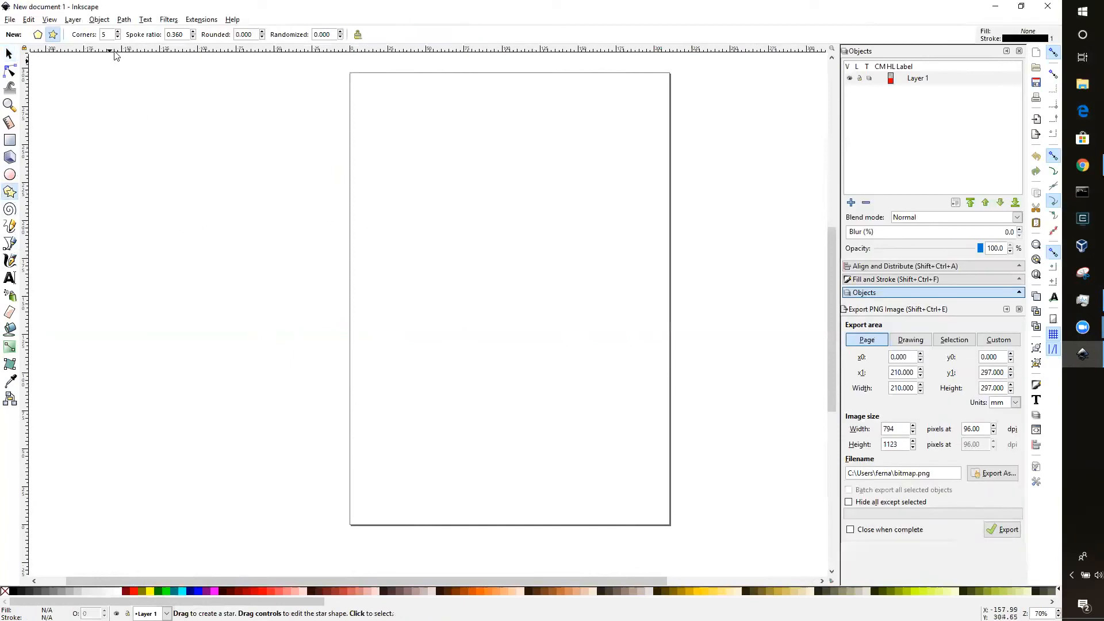
{"action": "left_click", "coordinate": [118, 32]}
{"action": "left_click_drag", "start_coordinate": [472, 309], "coordinate": [464, 213]}
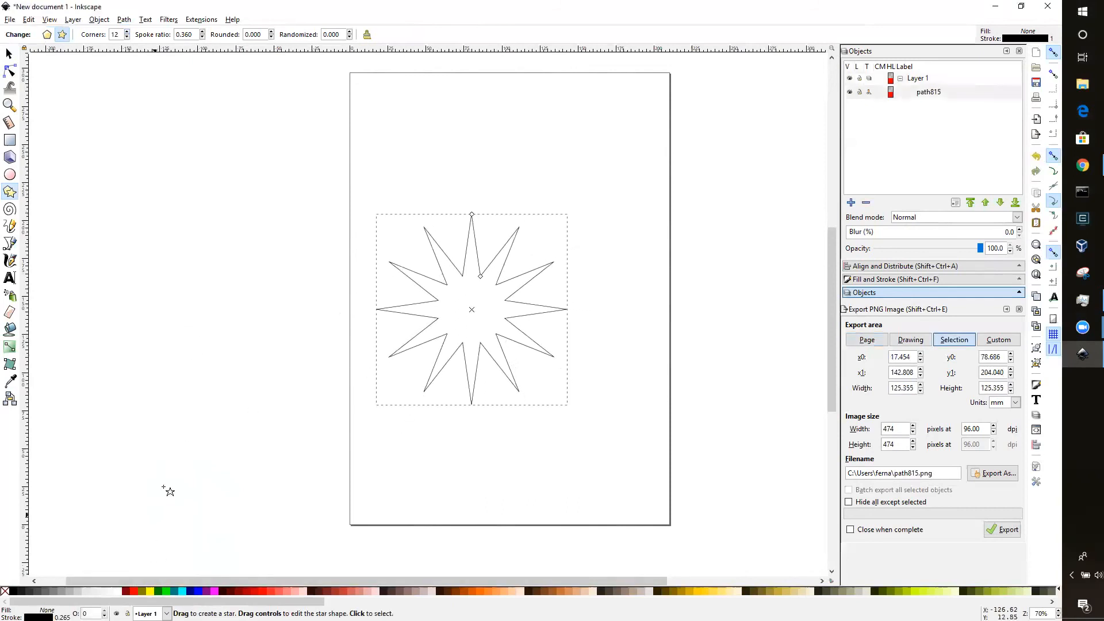
Step: Give the star a black fill and remove its stroke
{"action": "right_click", "coordinate": [15, 592]}
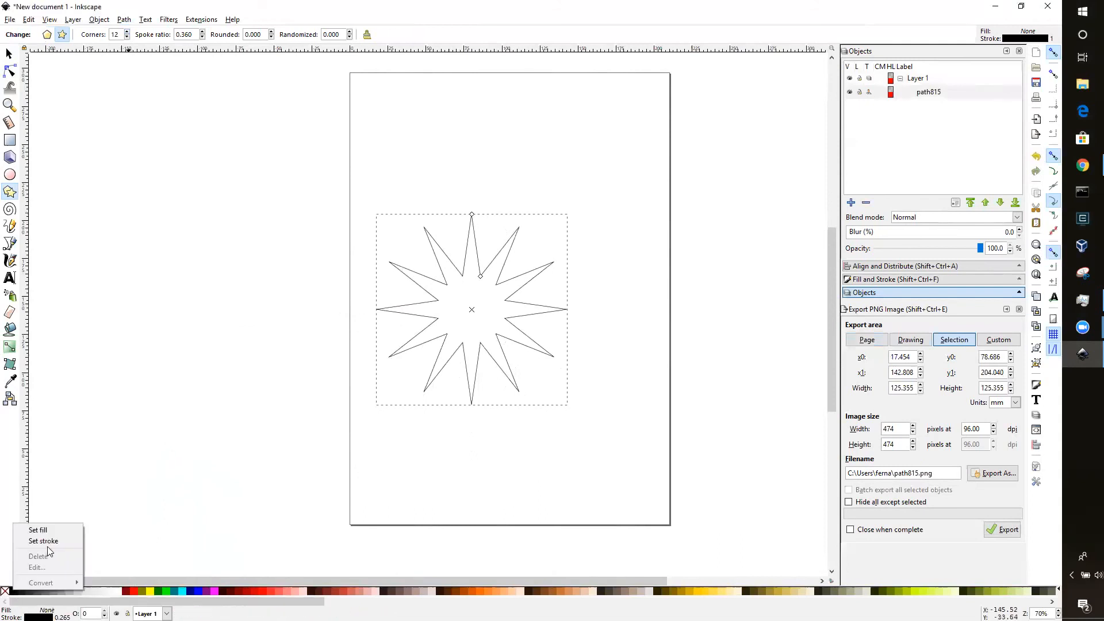
{"action": "left_click", "coordinate": [49, 531]}
{"action": "right_click", "coordinate": [10, 592]}
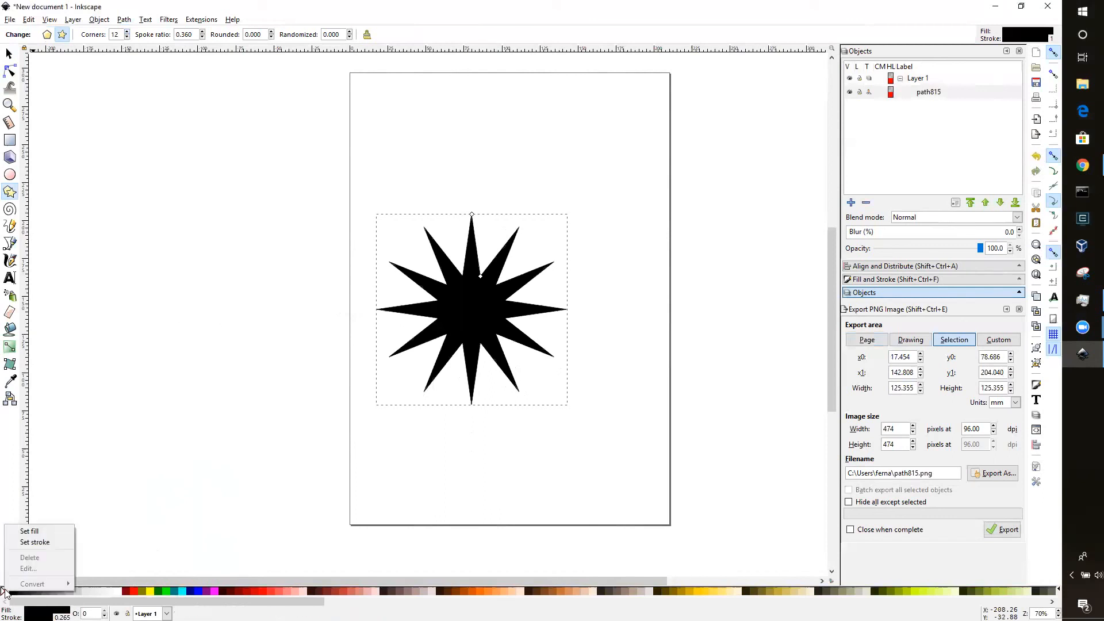
{"action": "left_click", "coordinate": [27, 543]}
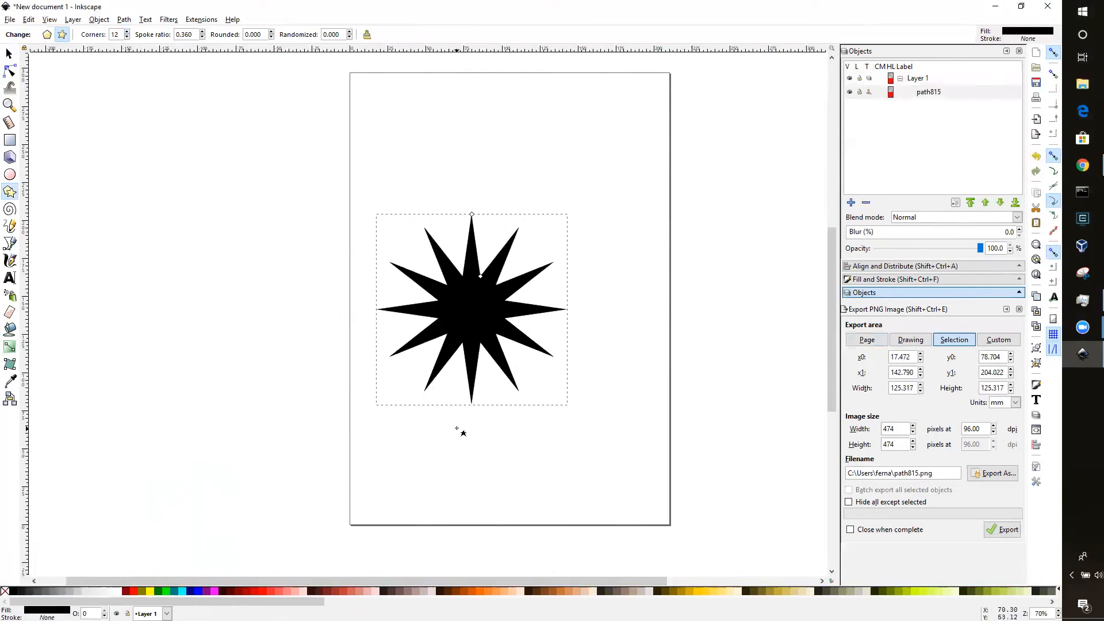
Step: Draw a perfect circle about 57 mm in diameter below the star and move it over the star's centre
{"action": "left_click", "coordinate": [10, 174]}
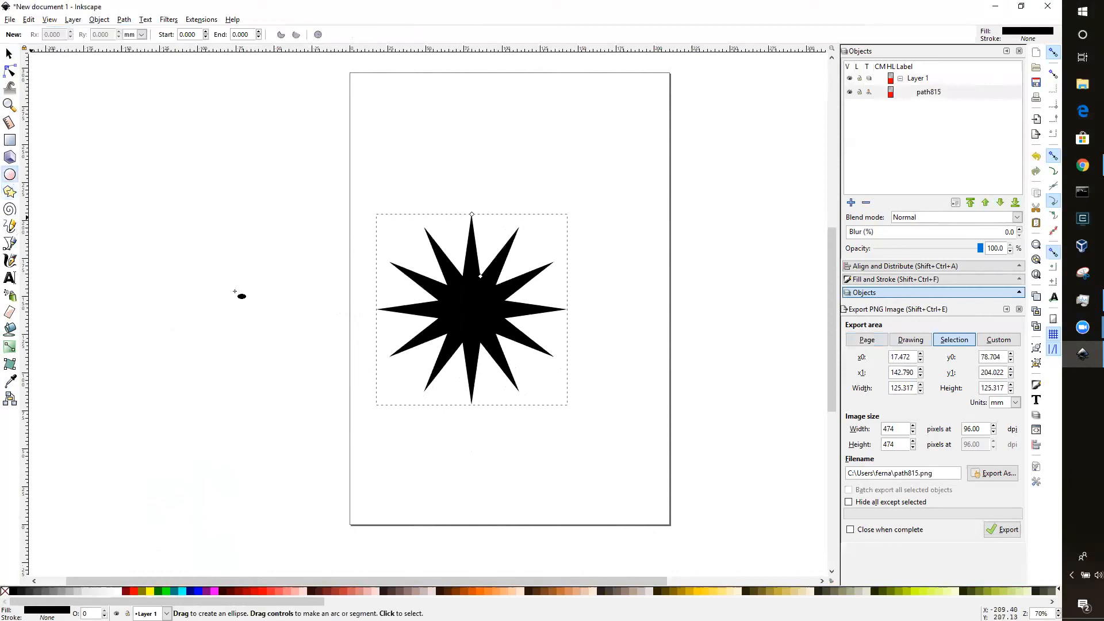
{"action": "left_click_drag", "start_coordinate": [422, 431], "coordinate": [510, 516]}
{"action": "left_click", "coordinate": [9, 53]}
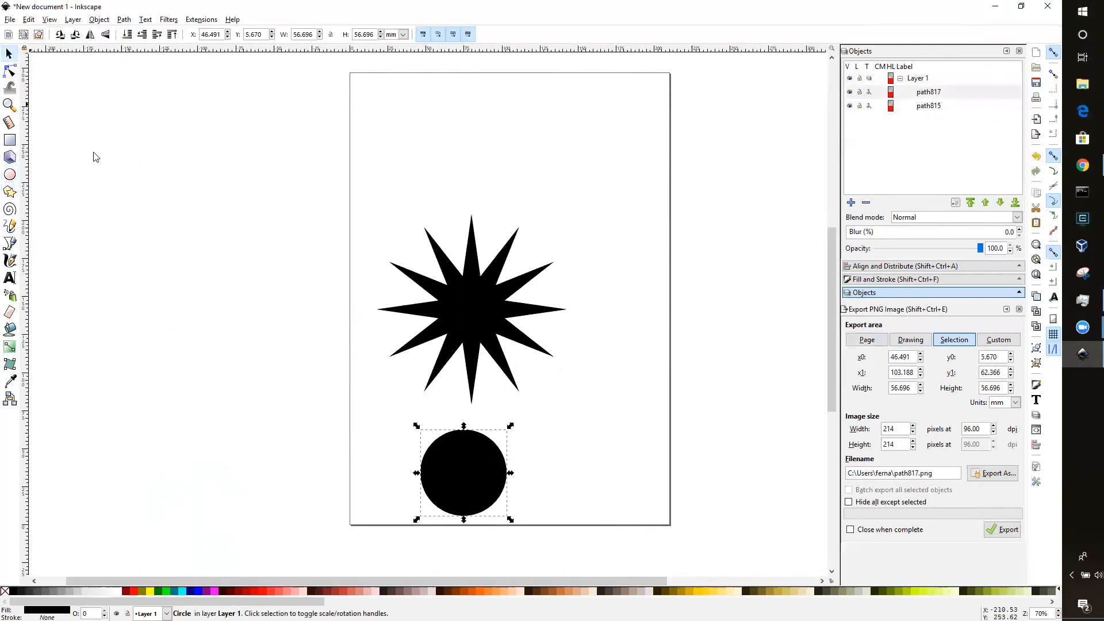
{"action": "left_click_drag", "start_coordinate": [468, 465], "coordinate": [473, 297]}
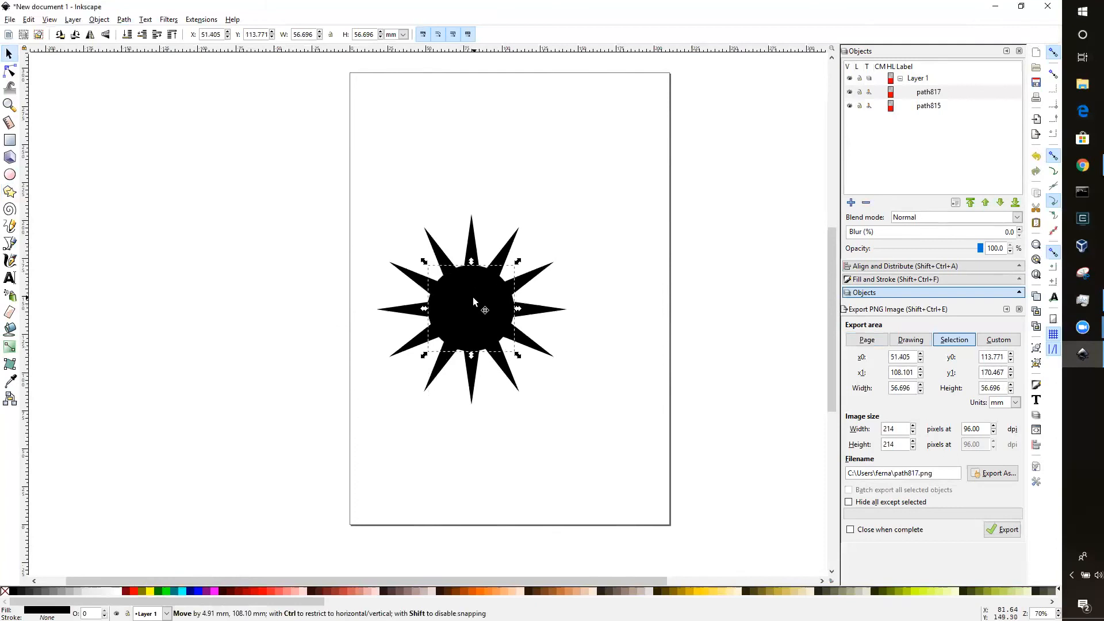
Step: Select the star by one of its spikes to check that it is separate from the circle
{"action": "left_click", "coordinate": [590, 287]}
{"action": "left_click", "coordinate": [471, 246]}
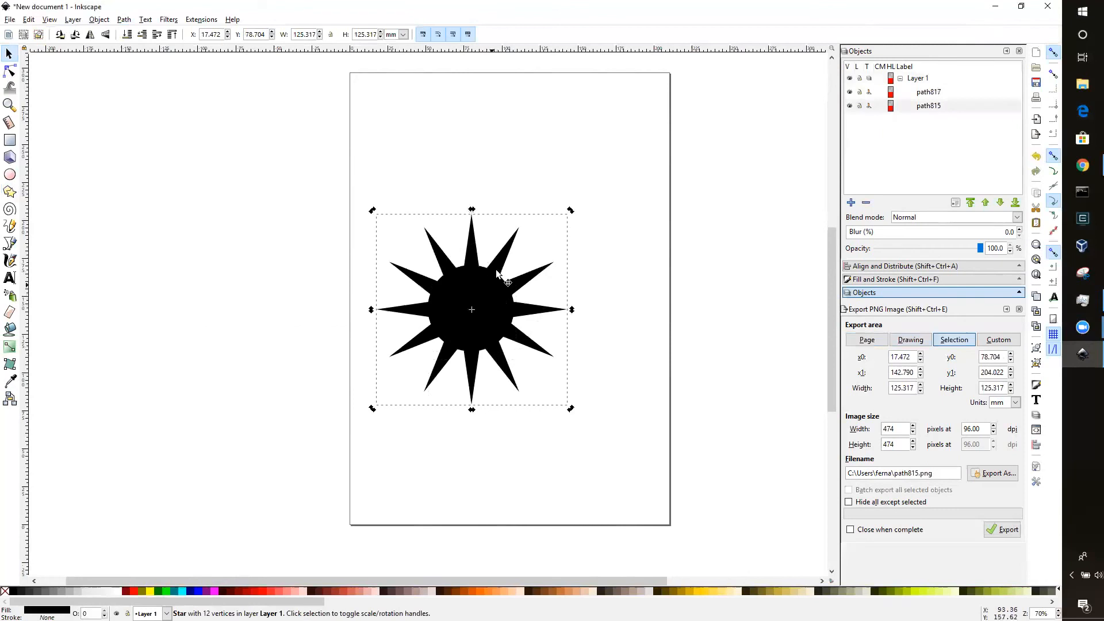
{"action": "left_click", "coordinate": [539, 264]}
{"action": "left_click", "coordinate": [472, 253]}
Step: Select the circle and the star together, centre them on the horizontal axis relative to the selection area, and deselect
{"action": "left_click", "coordinate": [475, 292]}
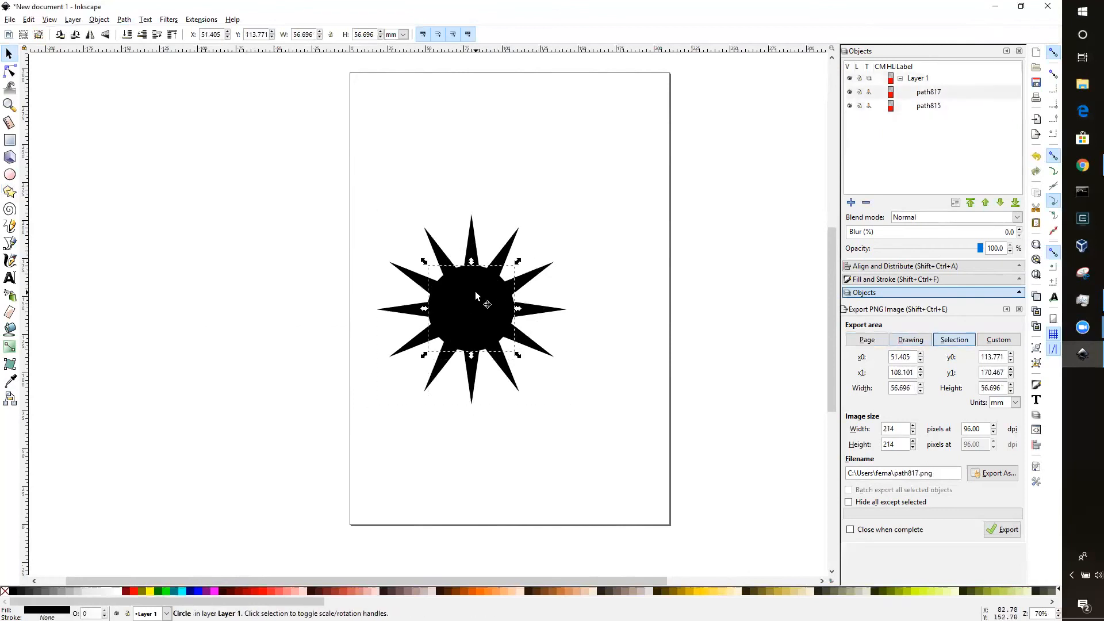
{"action": "left_click", "coordinate": [472, 252], "text": "shift"}
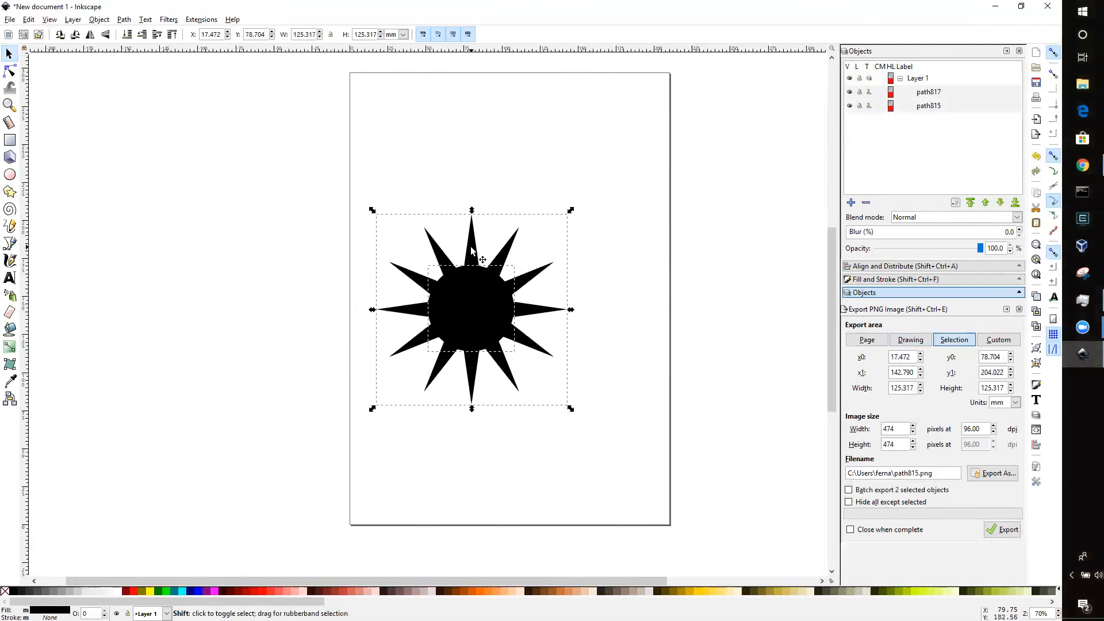
{"action": "left_click", "coordinate": [900, 266]}
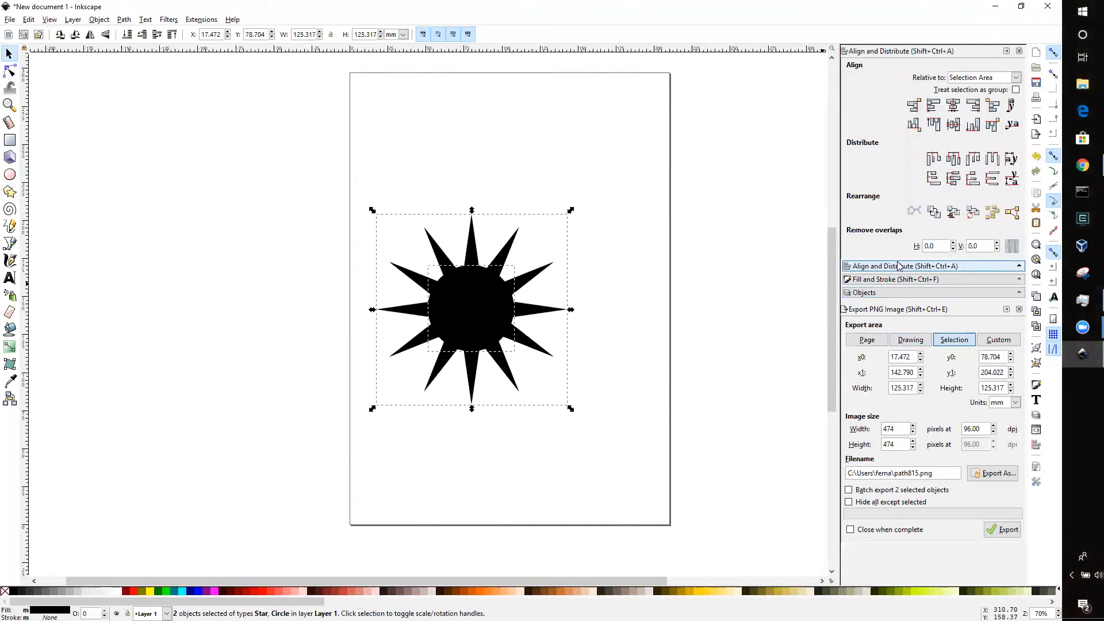
{"action": "left_click", "coordinate": [957, 124]}
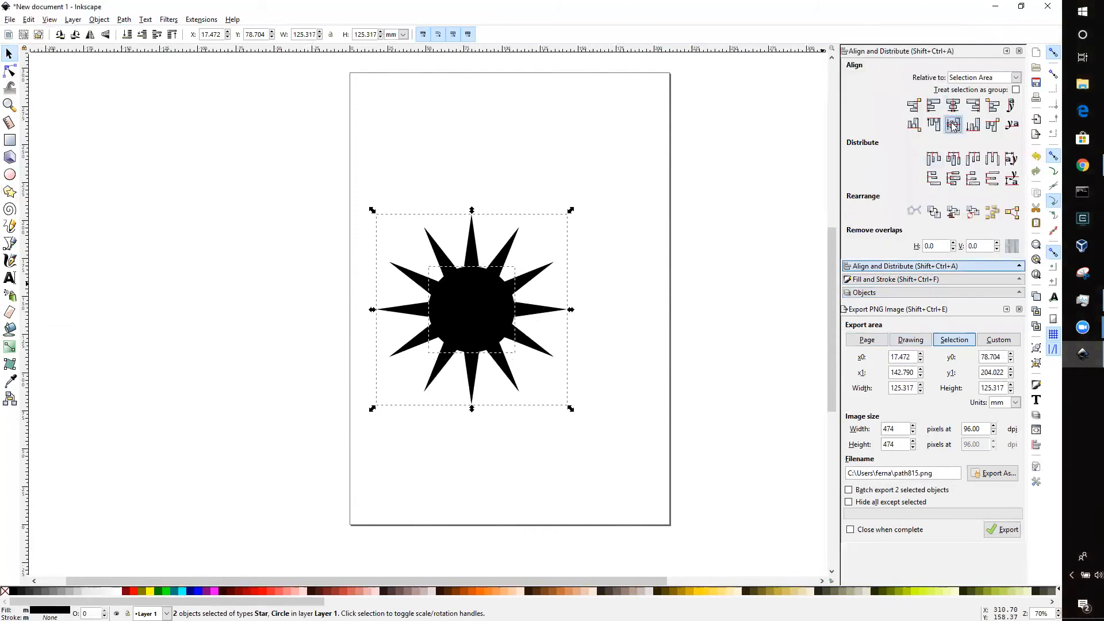
{"action": "left_click", "coordinate": [518, 445]}
Step: Select the circle and the 12-corner star together, merge them into one path with Union, and deselect the result
{"action": "left_click", "coordinate": [484, 323]}
{"action": "left_click", "coordinate": [472, 252], "text": "shift"}
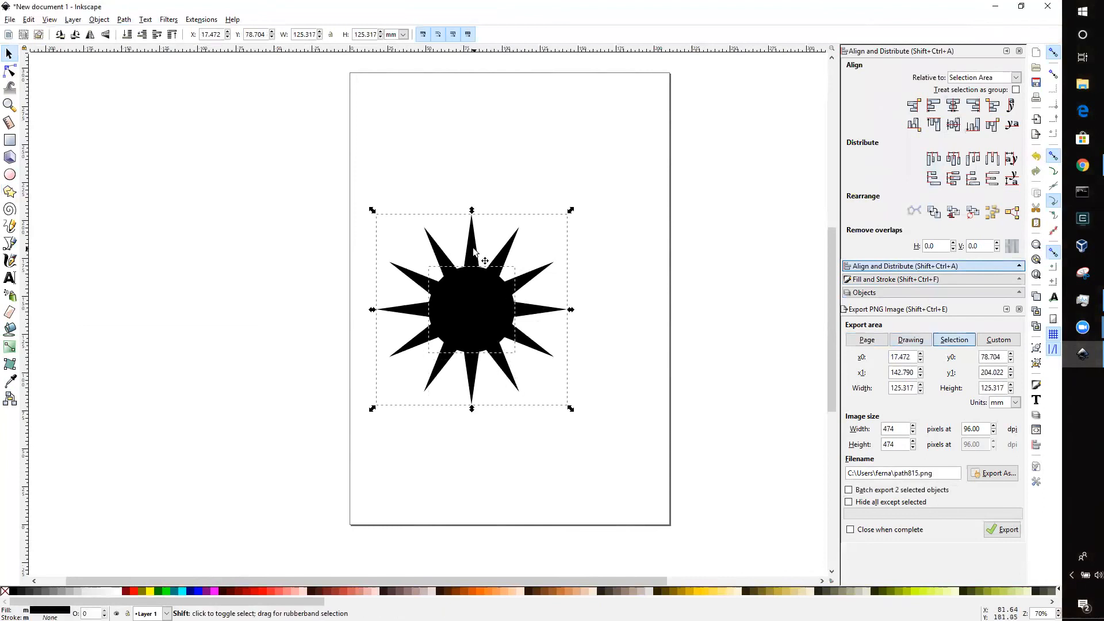
{"action": "left_click", "coordinate": [101, 19]}
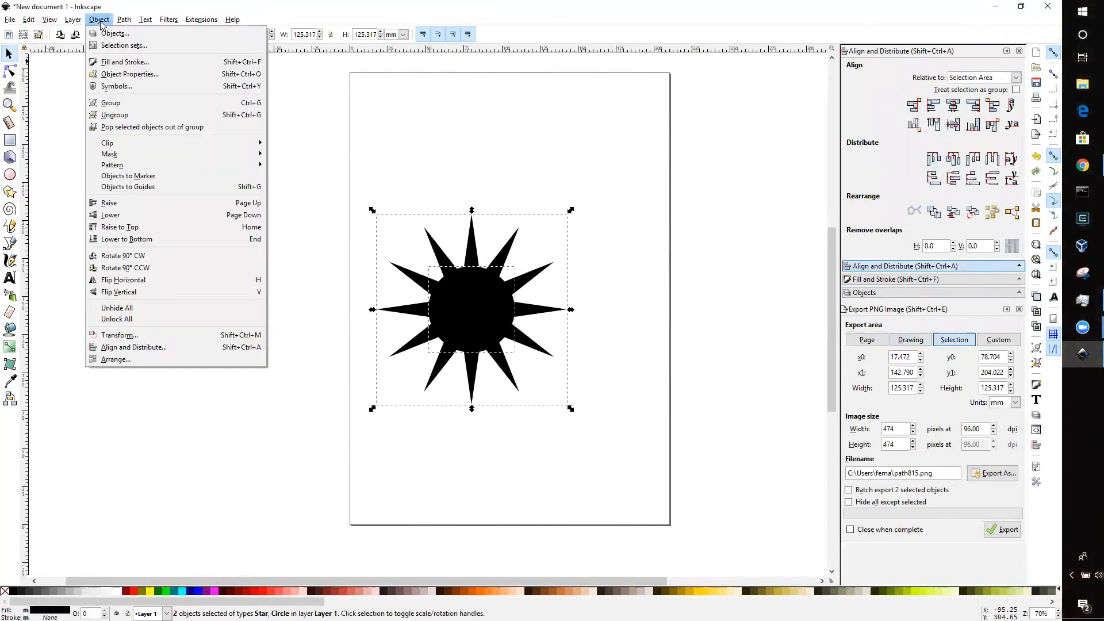
{"action": "mouse_move", "coordinate": [117, 23]}
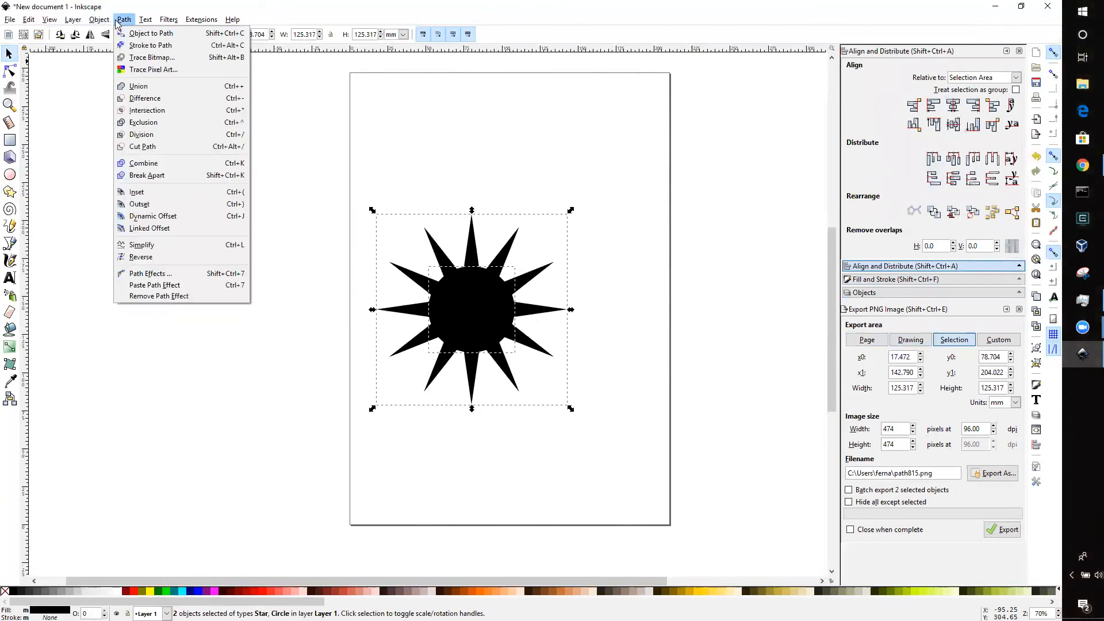
{"action": "left_click", "coordinate": [138, 86]}
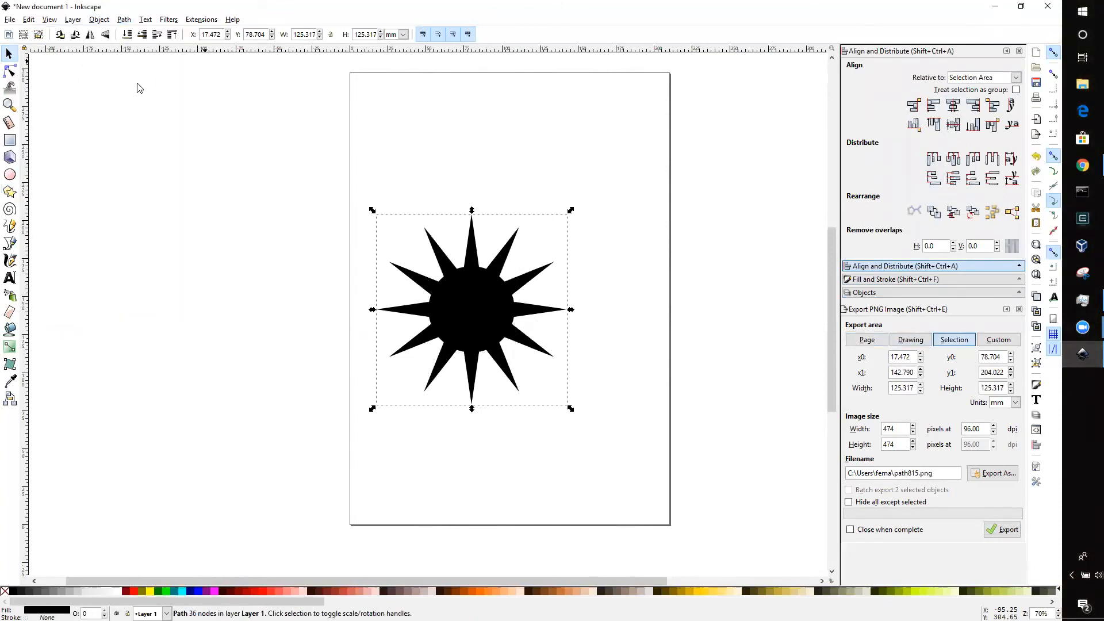
{"action": "left_click", "coordinate": [540, 447]}
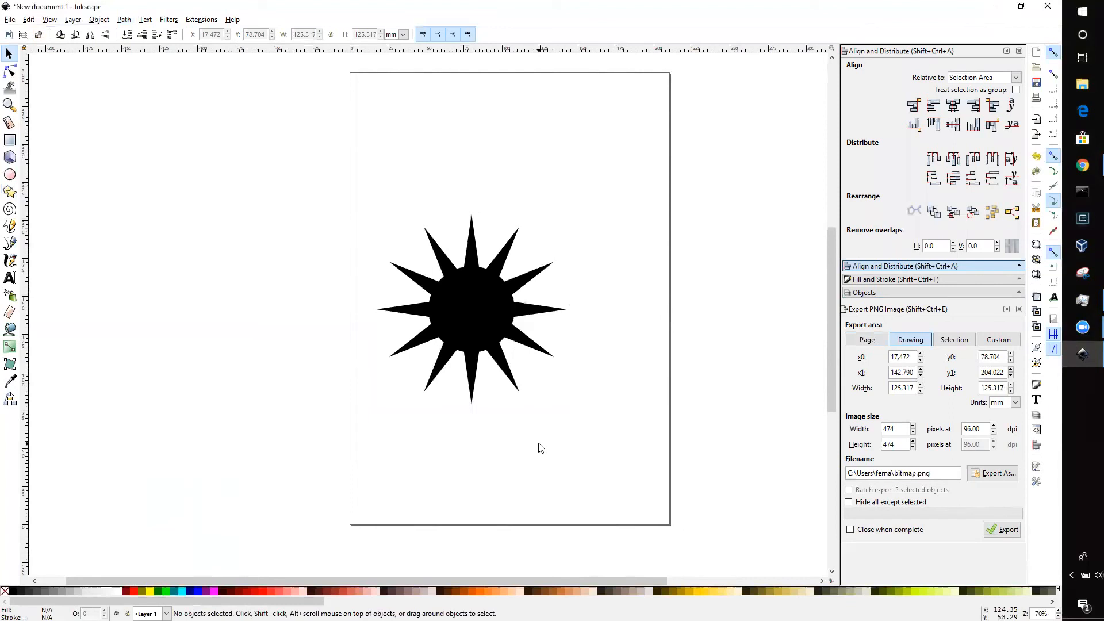
Step: Start saving the drawing, create a folder named inkscape-projects inside Pictures, and open that folder
{"action": "key", "text": "ctrl"}
{"action": "key", "text": "ctrl+s"}
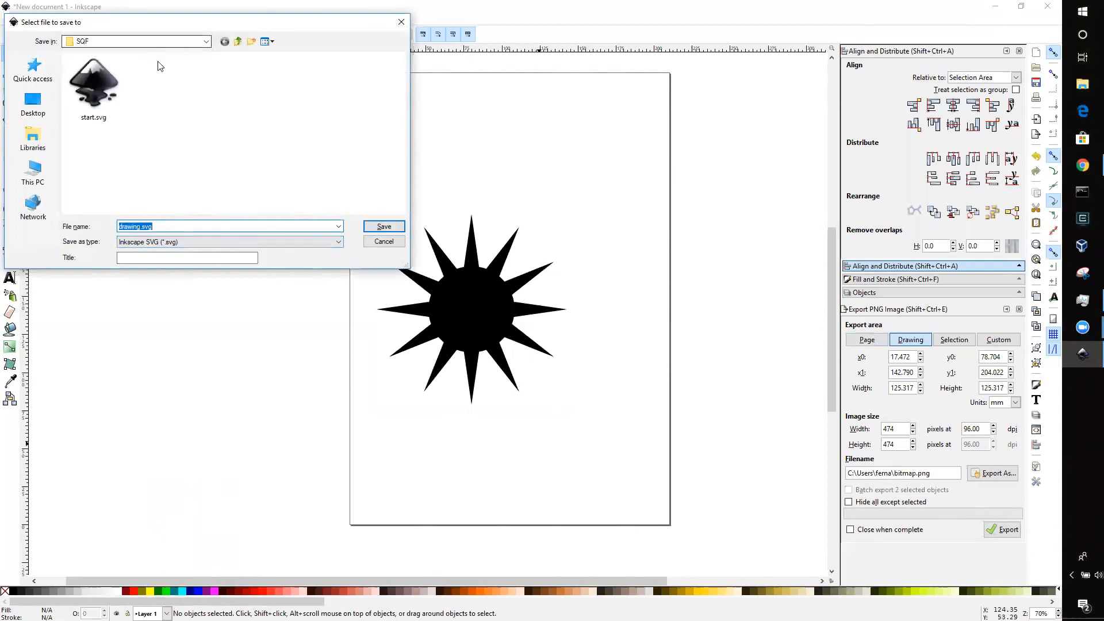
{"action": "left_click", "coordinate": [206, 43]}
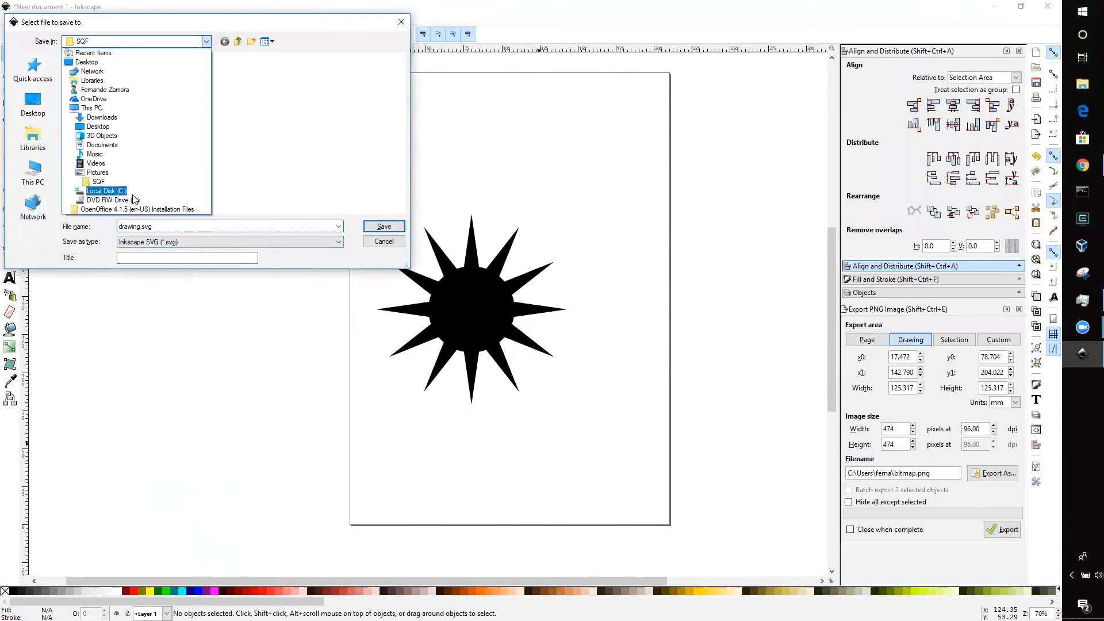
{"action": "left_click", "coordinate": [103, 174]}
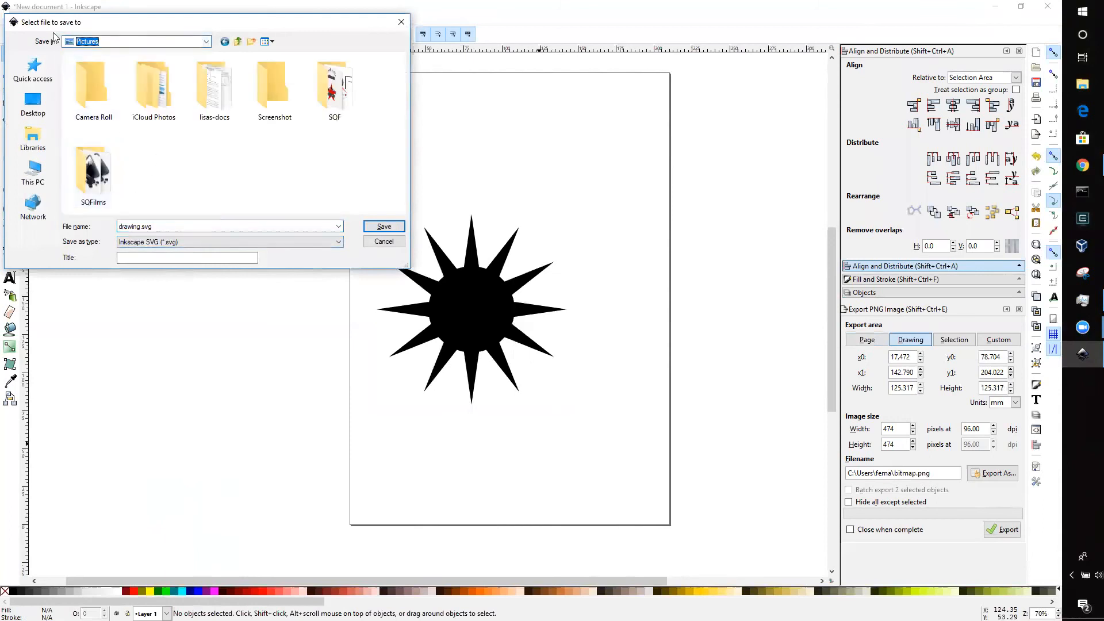
{"action": "left_click", "coordinate": [251, 43]}
{"action": "type", "text": "inksca"}
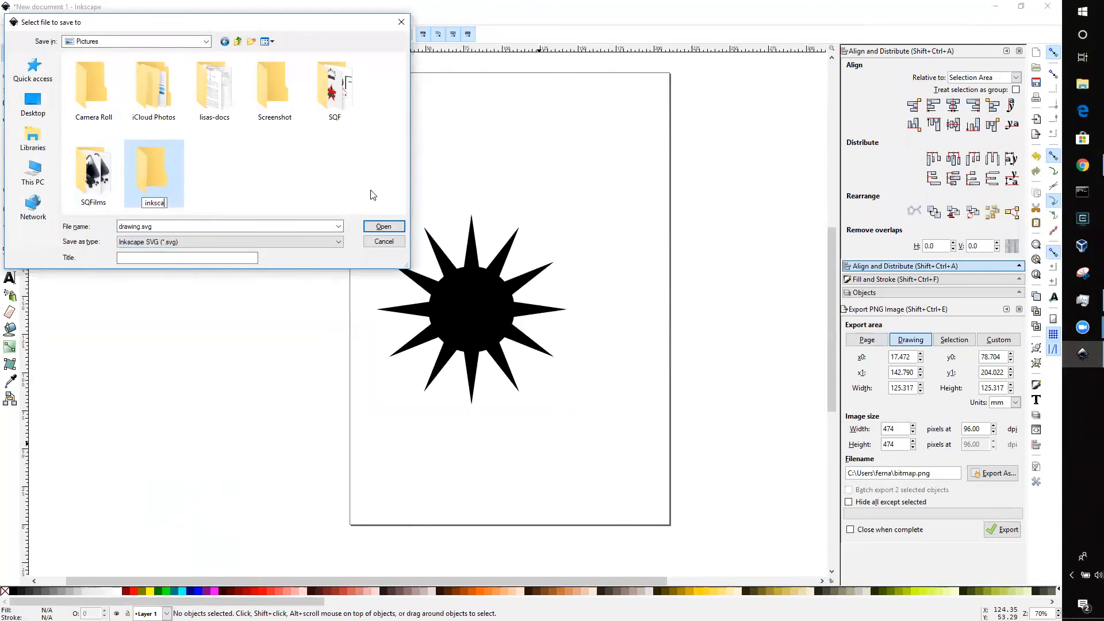
{"action": "type", "text": "pe-projects"}
{"action": "left_click", "coordinate": [164, 193]}
{"action": "double_click", "coordinate": [163, 192]}
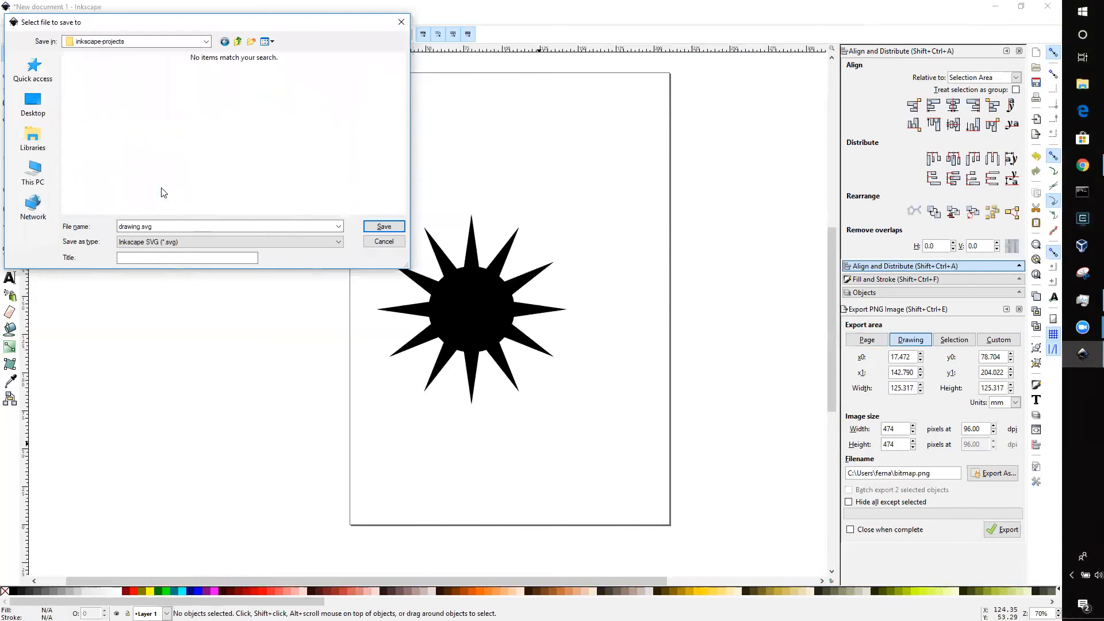
Step: Save the drawing as gear in Inkscape SVG format in the inkscape-projects folder
{"action": "double_click", "coordinate": [195, 226]}
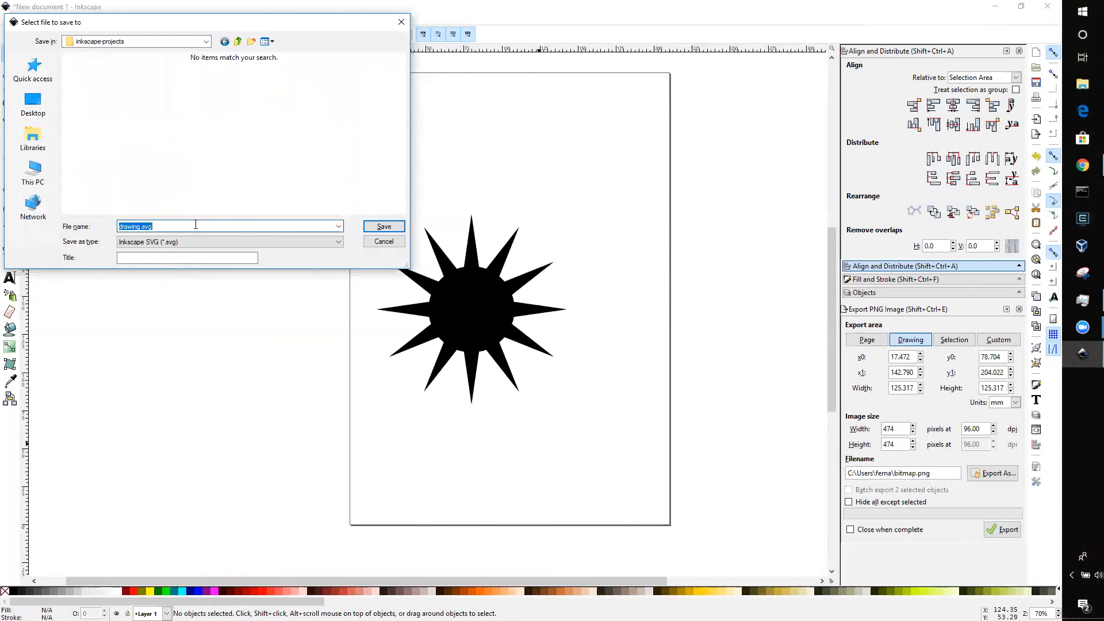
{"action": "type", "text": "gear"}
{"action": "left_click", "coordinate": [383, 226]}
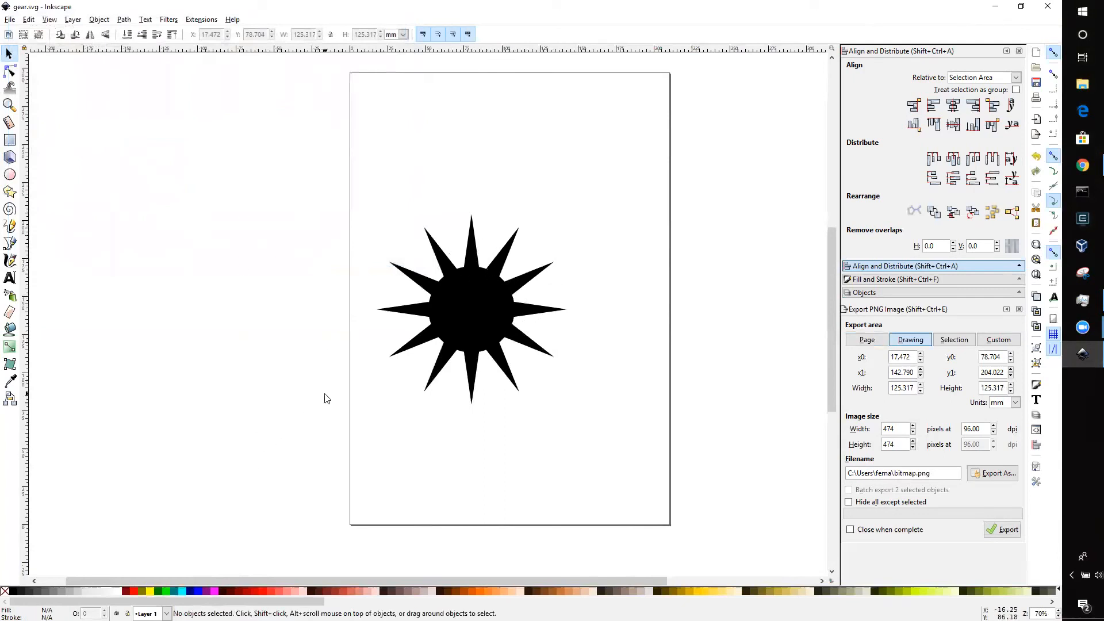
Step: Draw a perfect black-filled circle about 94 mm in diameter below the merged star shape
{"action": "left_click", "coordinate": [44, 590]}
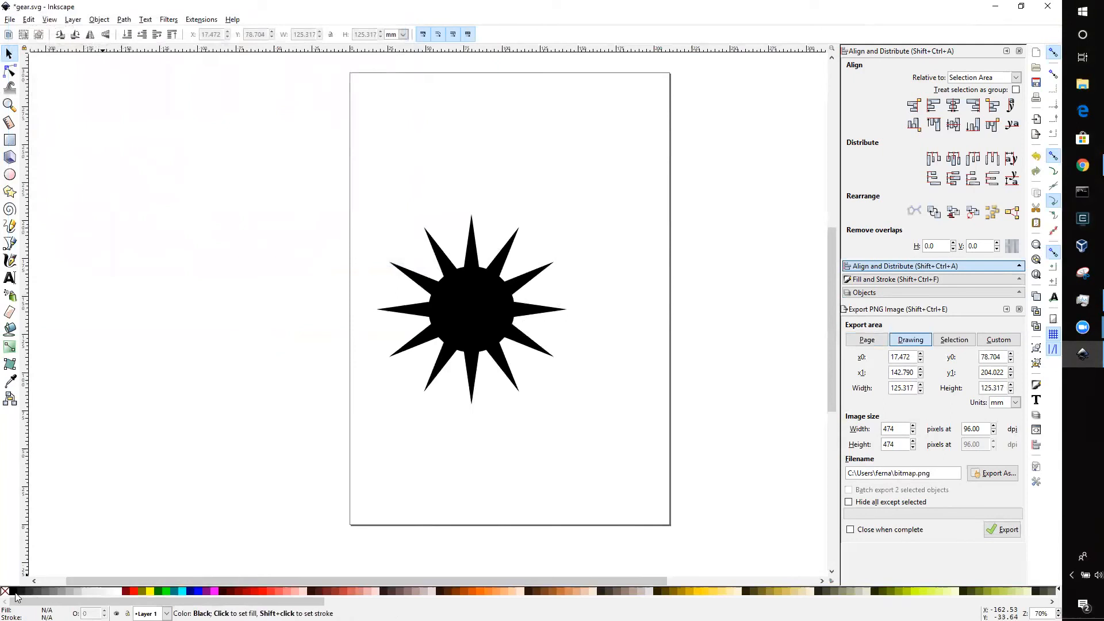
{"action": "left_click", "coordinate": [10, 174]}
{"action": "left_click_drag", "start_coordinate": [403, 413], "coordinate": [563, 557]}
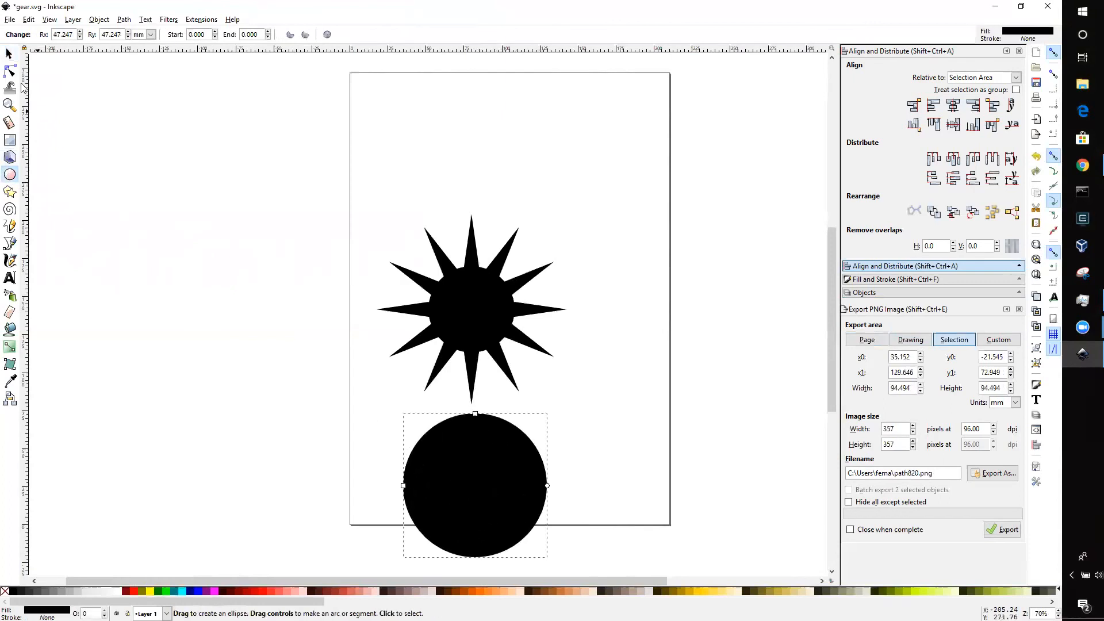
Step: Fill the circle below the star with blue and set its stroke to none
{"action": "key", "text": "s"}
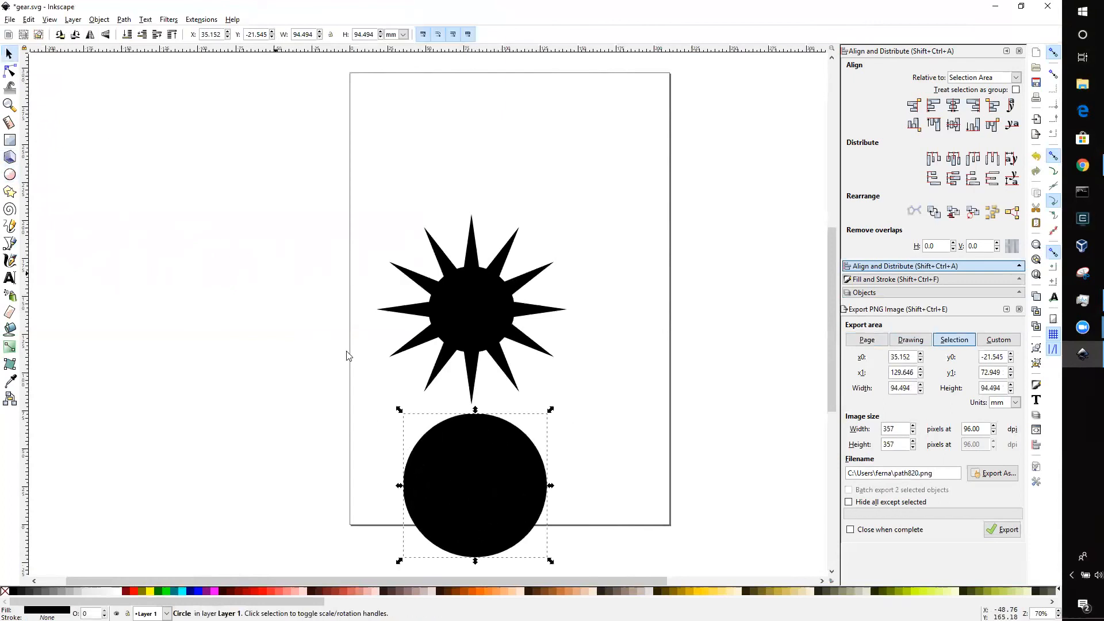
{"action": "right_click", "coordinate": [197, 596]}
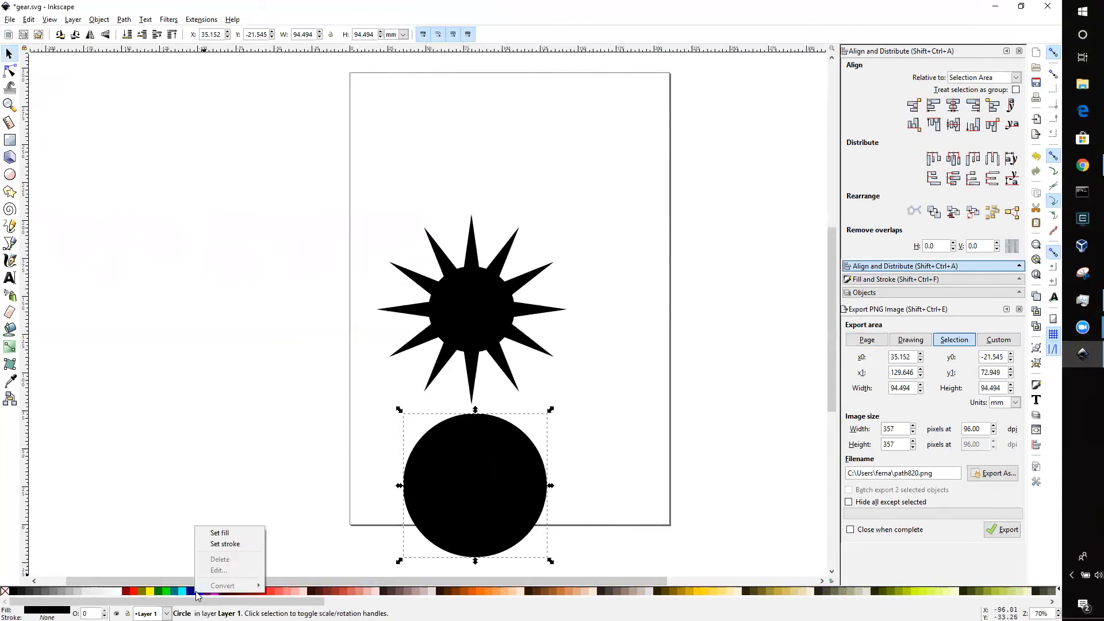
{"action": "left_click", "coordinate": [227, 533]}
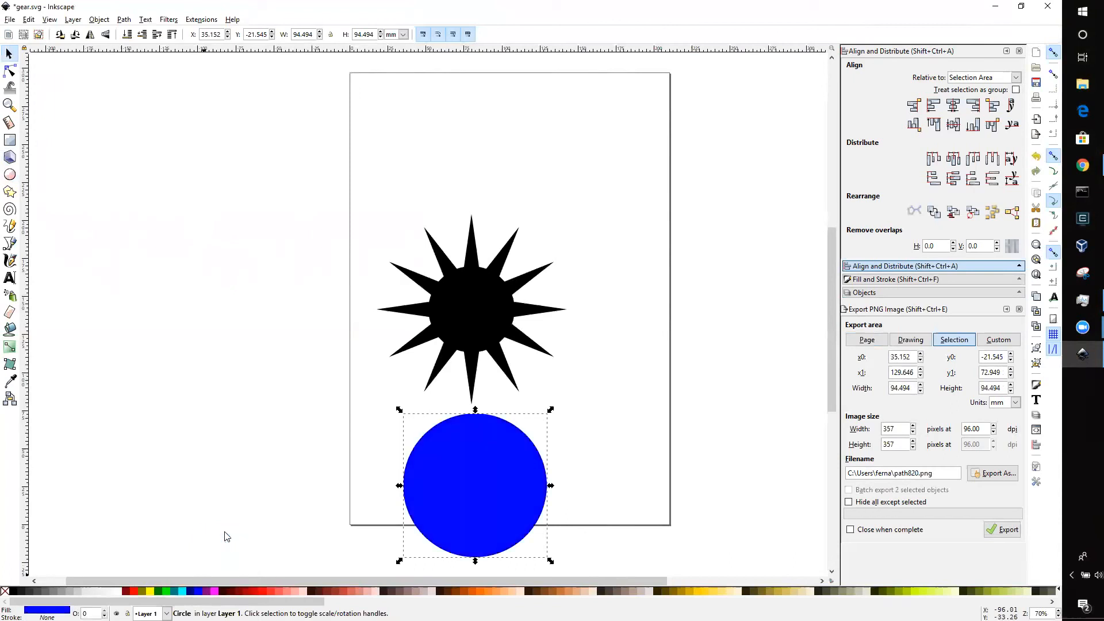
{"action": "right_click", "coordinate": [4, 591]}
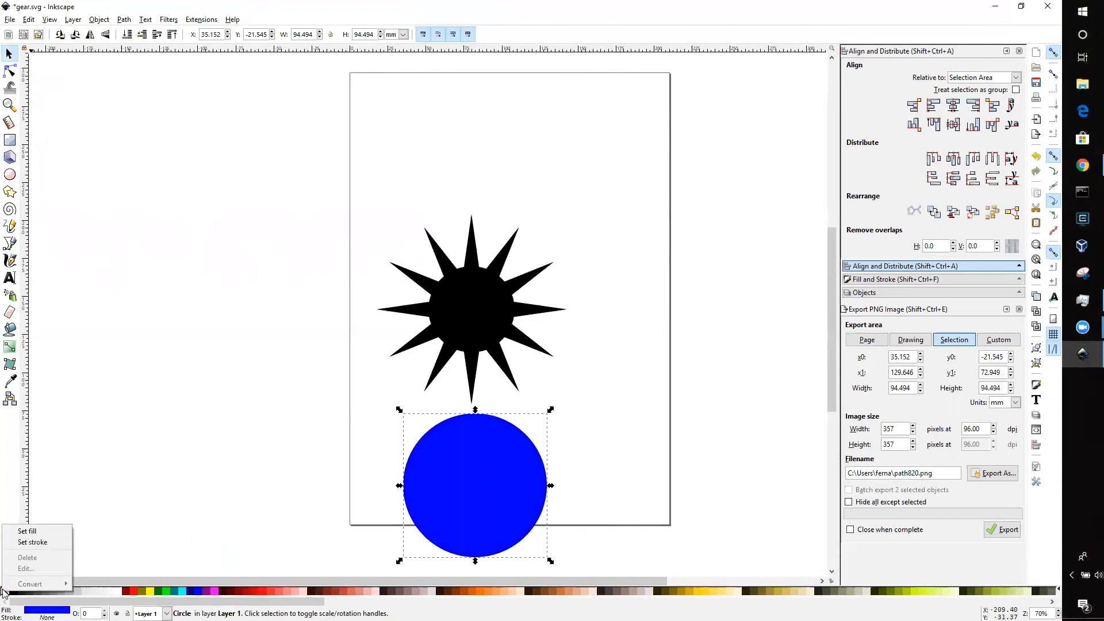
{"action": "left_click", "coordinate": [38, 543]}
Step: Move the blue circle up over the star and lower it behind the star
{"action": "left_click_drag", "start_coordinate": [481, 523], "coordinate": [481, 348]}
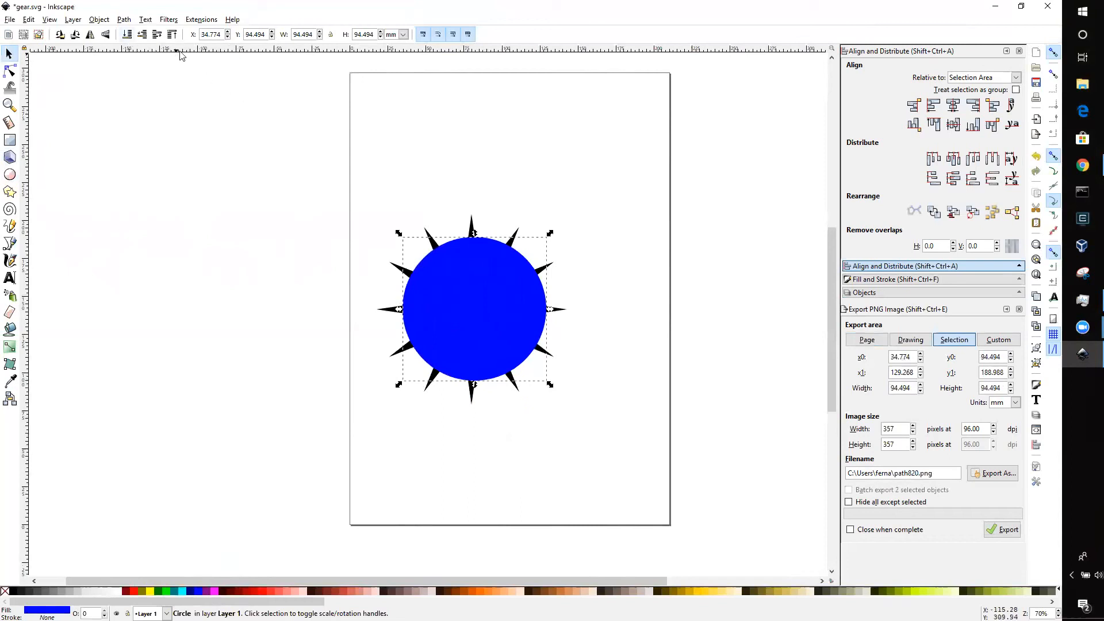
{"action": "left_click", "coordinate": [142, 35]}
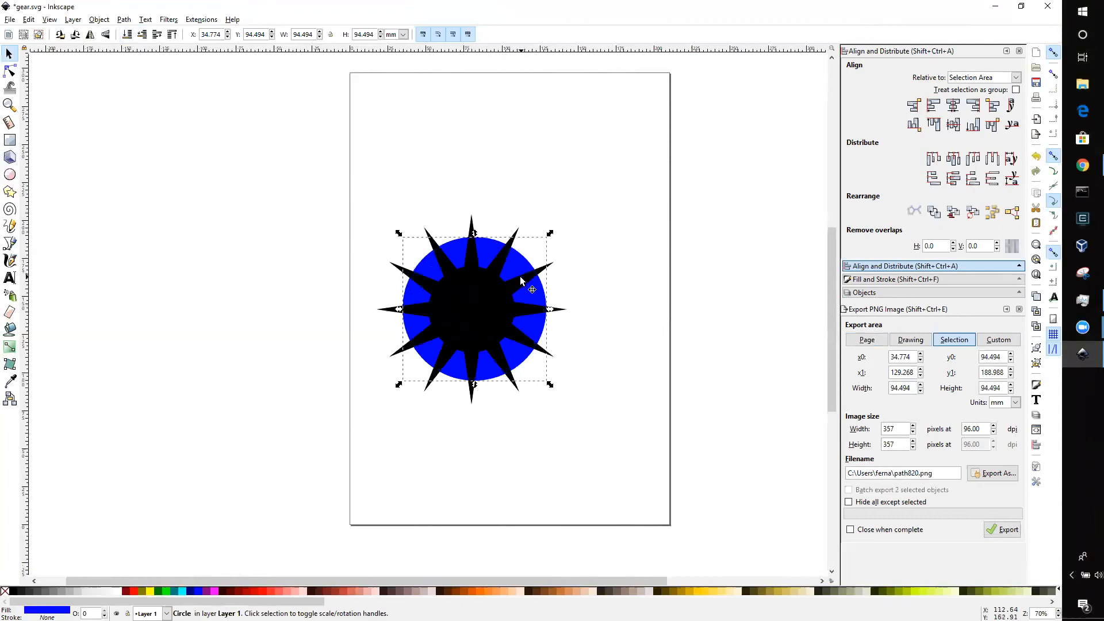
{"action": "left_click", "coordinate": [556, 282]}
Step: Select the blue circle and the star together, center them on both the vertical and horizontal axes, and deselect them
{"action": "left_click", "coordinate": [523, 269]}
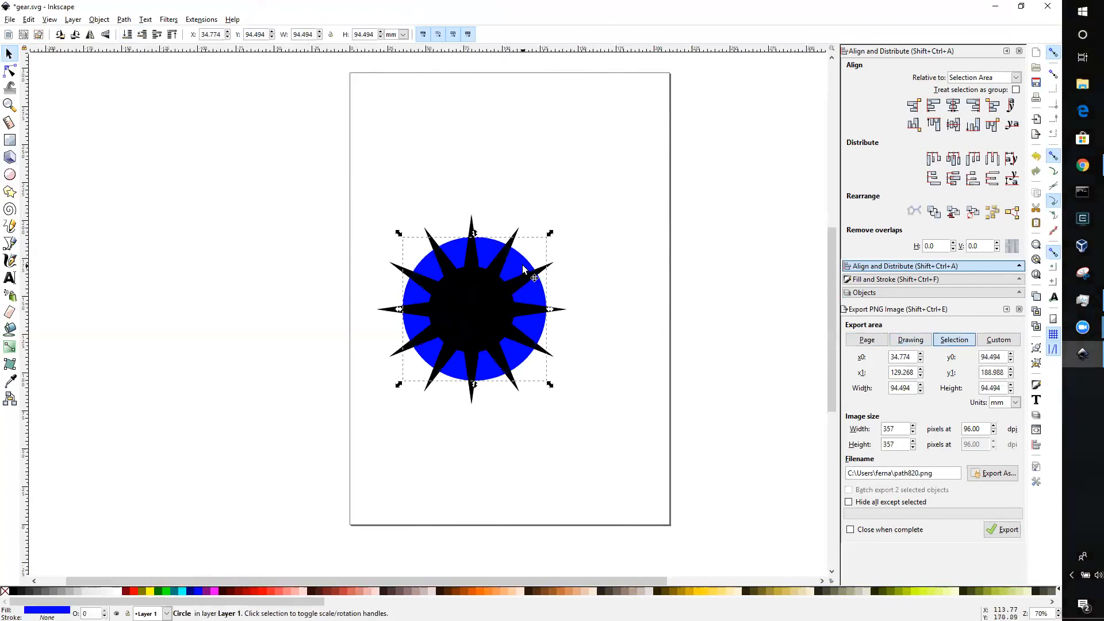
{"action": "left_click", "coordinate": [472, 227], "text": "shift"}
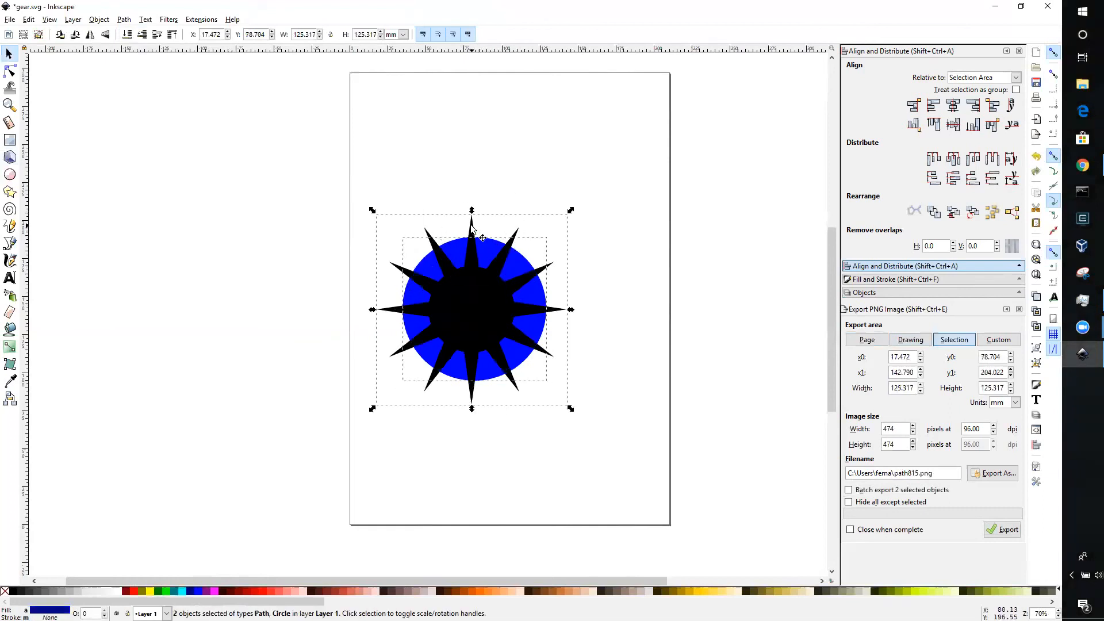
{"action": "left_click", "coordinate": [953, 105]}
{"action": "left_click", "coordinate": [953, 124]}
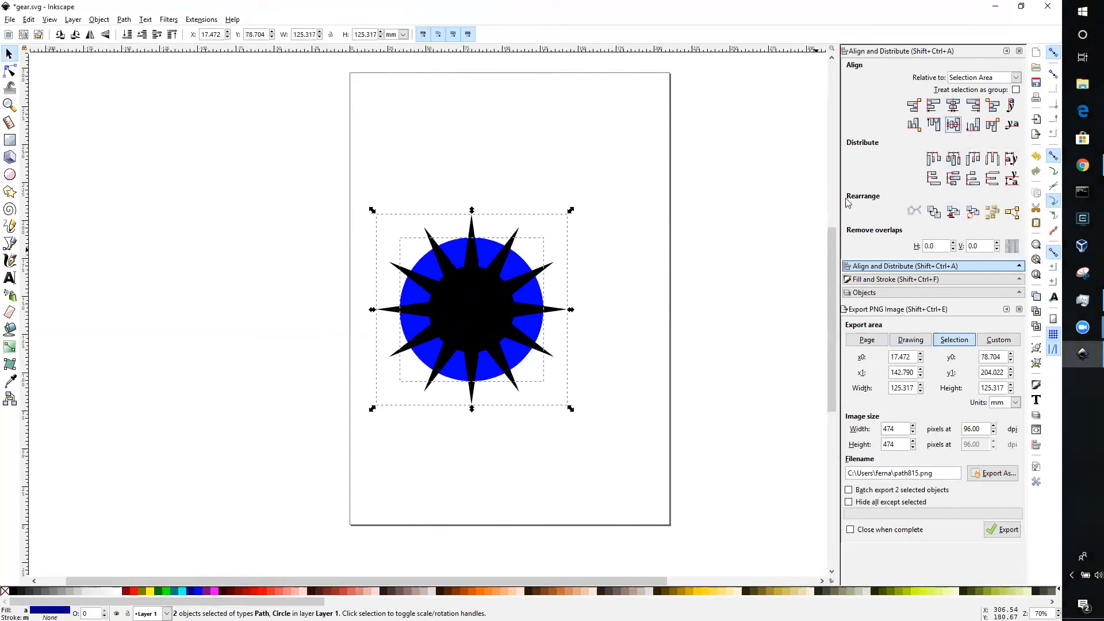
{"action": "left_click", "coordinate": [661, 281]}
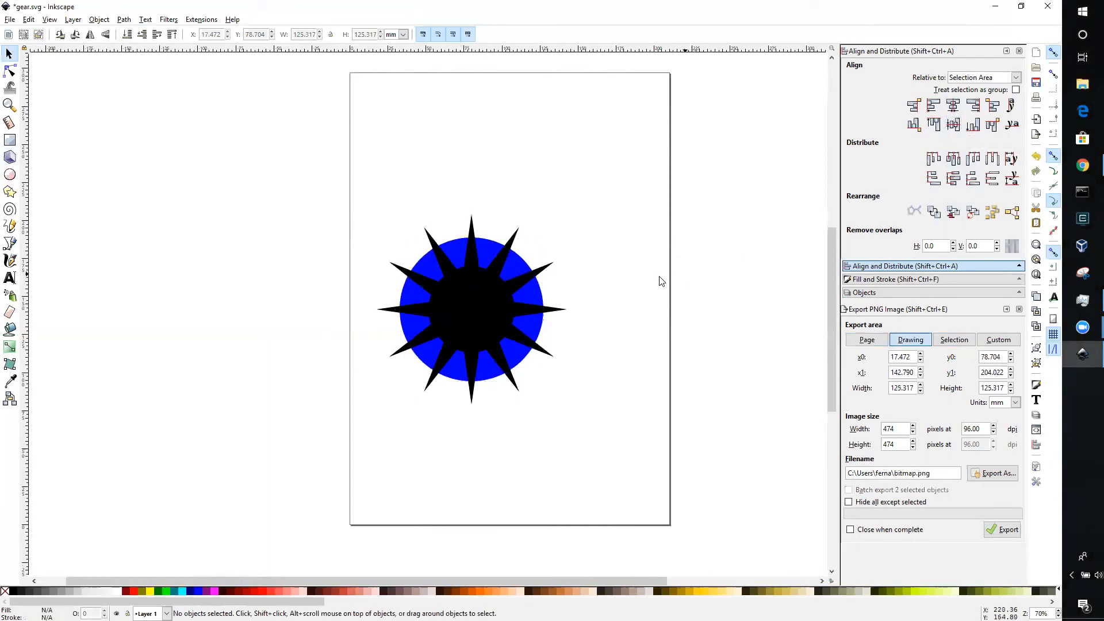
Step: Shrink the blue circle proportionally to about 71 mm in diameter and shift the star so it sits centered over it
{"action": "left_click", "coordinate": [517, 265]}
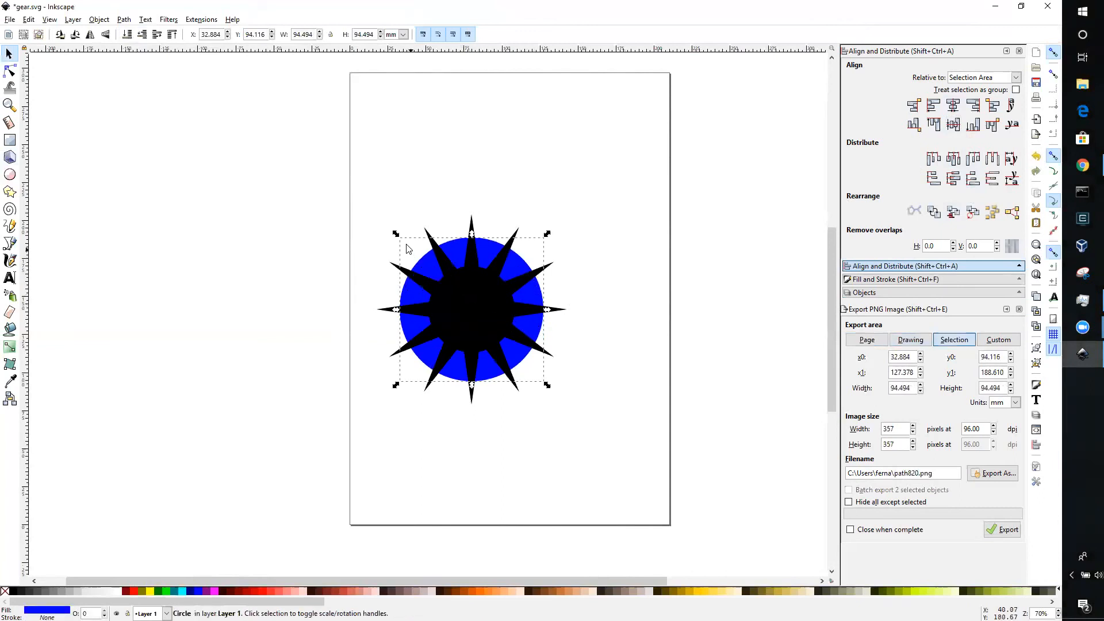
{"action": "key", "text": "ctrl"}
{"action": "mouse_move", "coordinate": [396, 237]}
{"action": "left_mouse_down"}
{"action": "mouse_move", "coordinate": [419, 260]}
{"action": "mouse_move", "coordinate": [420, 285]}
{"action": "mouse_move", "coordinate": [446, 284]}
{"action": "left_mouse_up"}
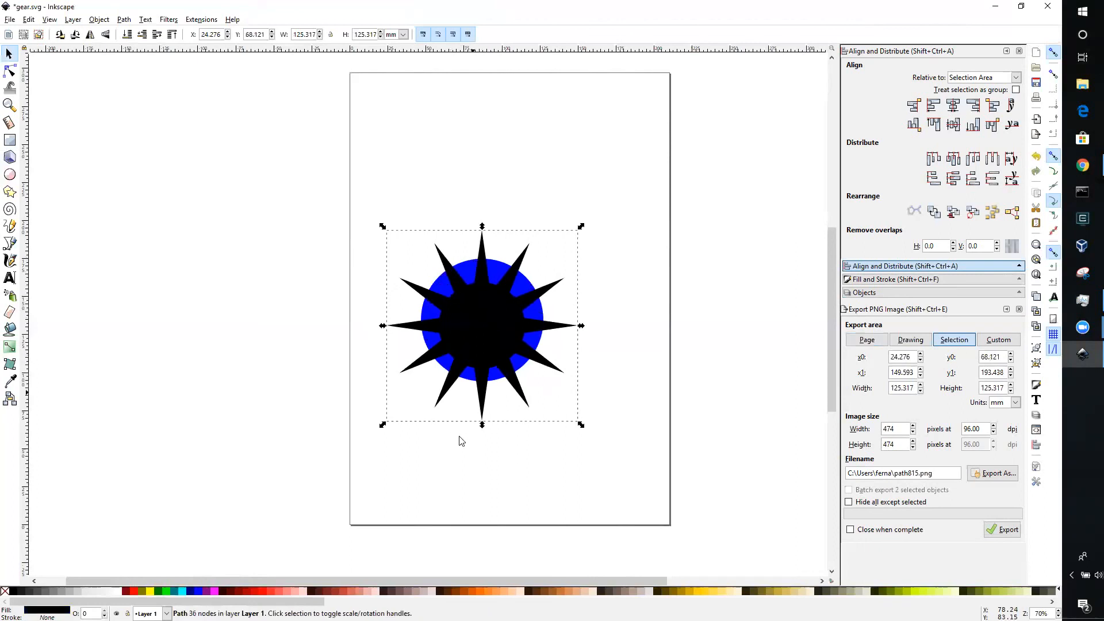
{"action": "left_click", "coordinate": [451, 416]}
{"action": "left_click", "coordinate": [442, 292]}
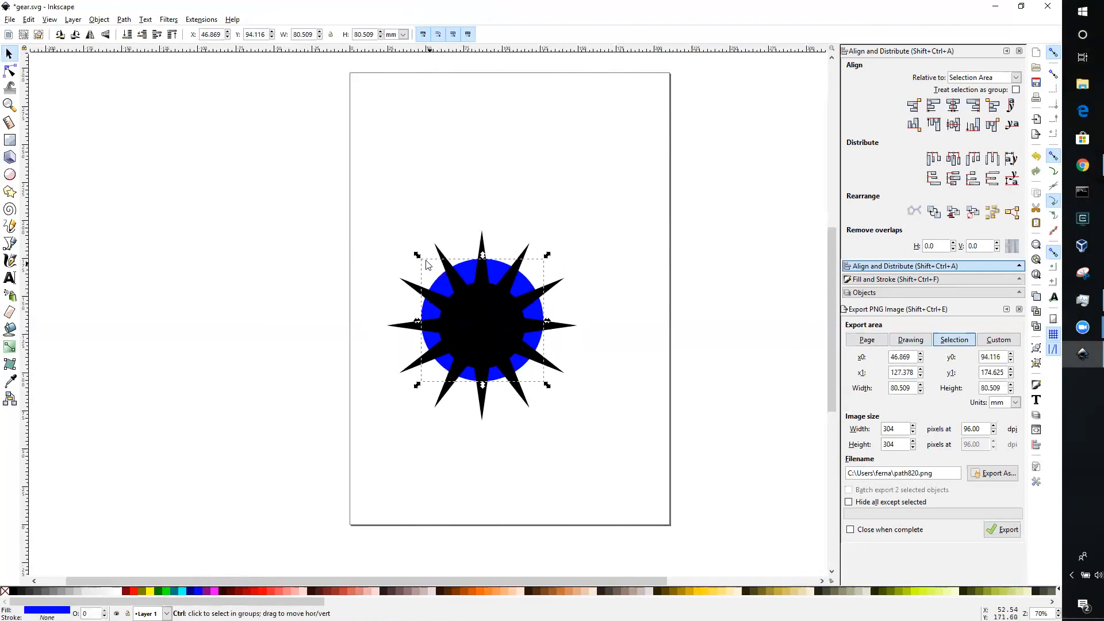
{"action": "left_click_drag", "start_coordinate": [417, 255], "coordinate": [435, 274]}
{"action": "left_click_drag", "start_coordinate": [525, 324], "coordinate": [530, 321]}
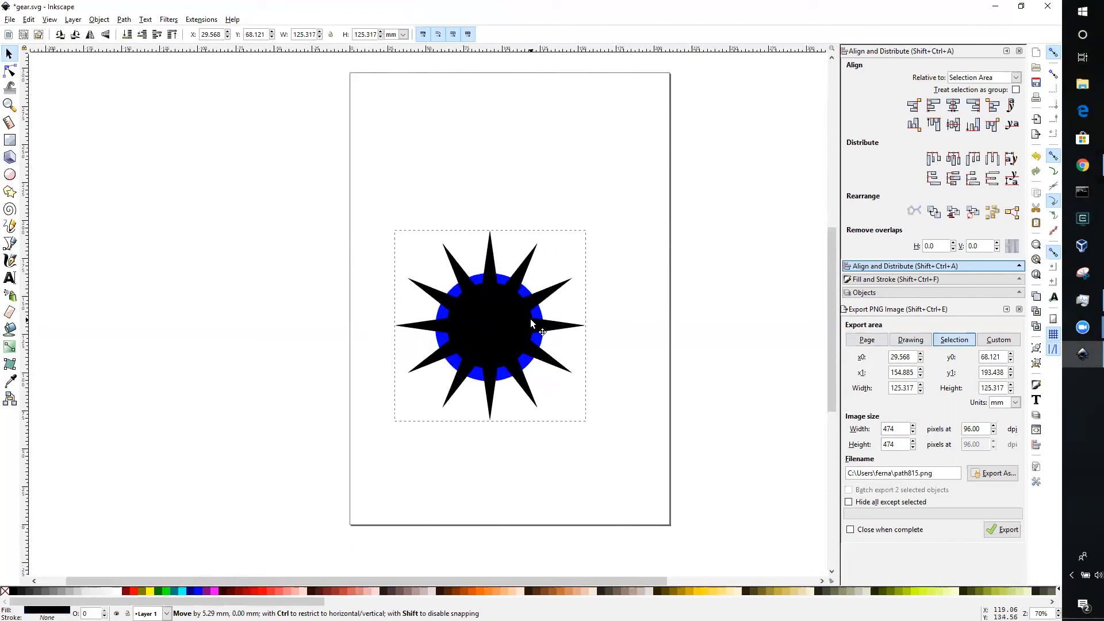
{"action": "left_click_drag", "start_coordinate": [530, 320], "coordinate": [531, 321]}
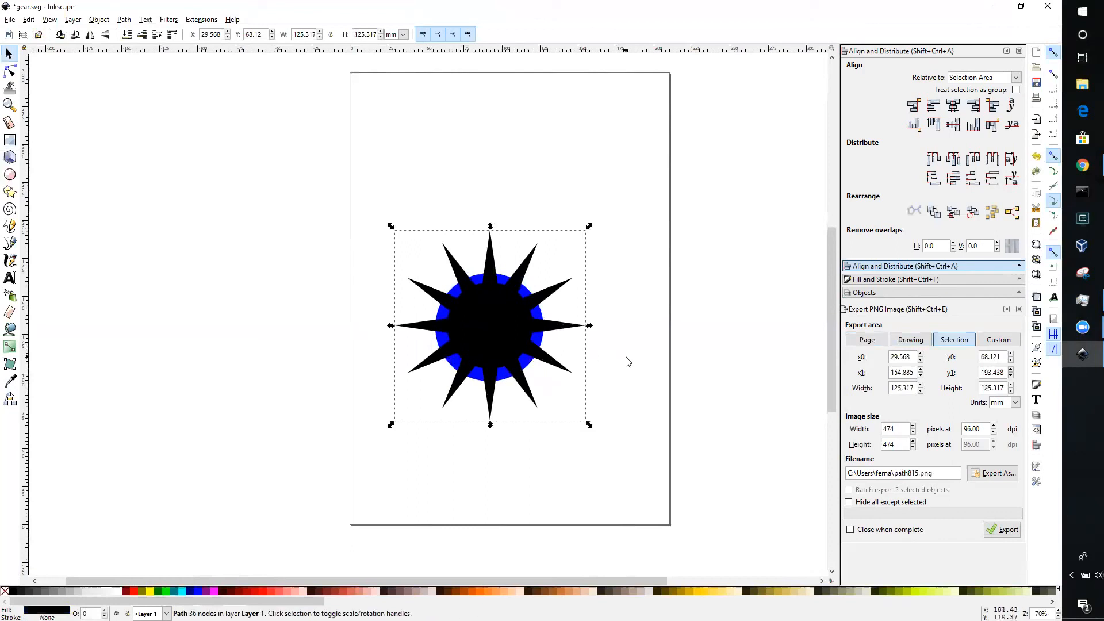
Step: Select the smaller blue circle and the star together, align their centers, and clear the selection
{"action": "left_click", "coordinate": [627, 359]}
{"action": "left_click", "coordinate": [543, 344]}
{"action": "left_click", "coordinate": [613, 283]}
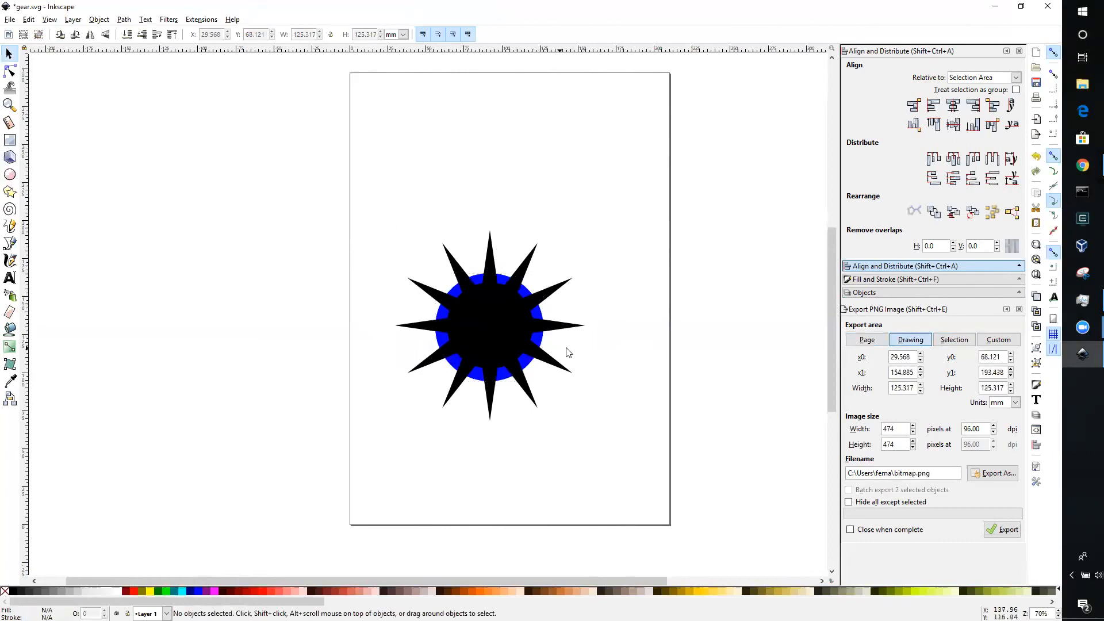
{"action": "left_click", "coordinate": [542, 344]}
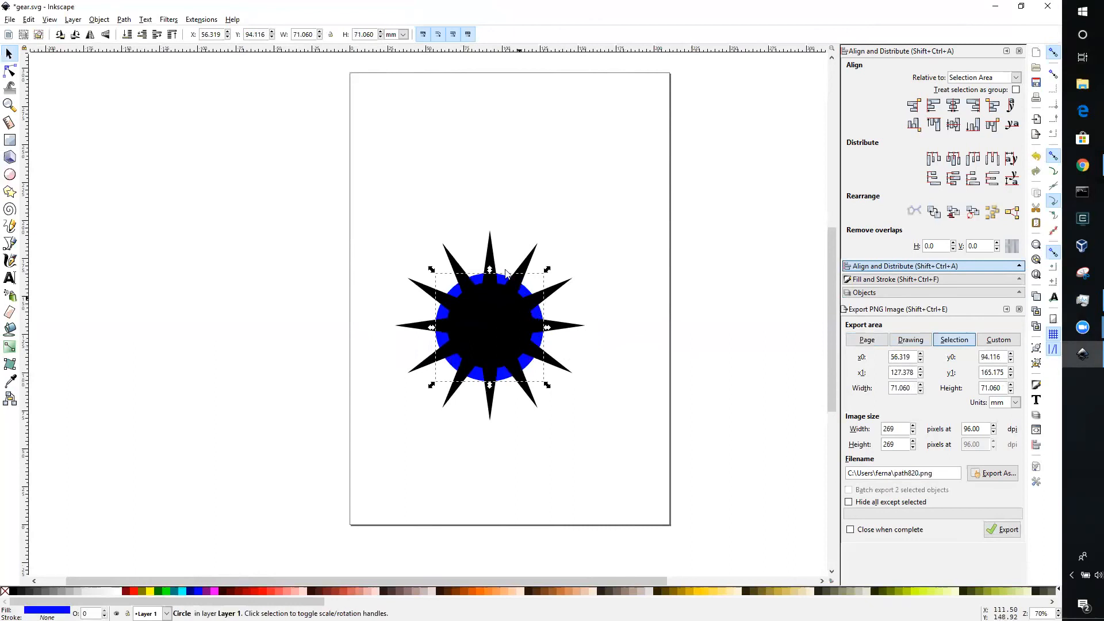
{"action": "left_click", "coordinate": [493, 255], "text": "shift"}
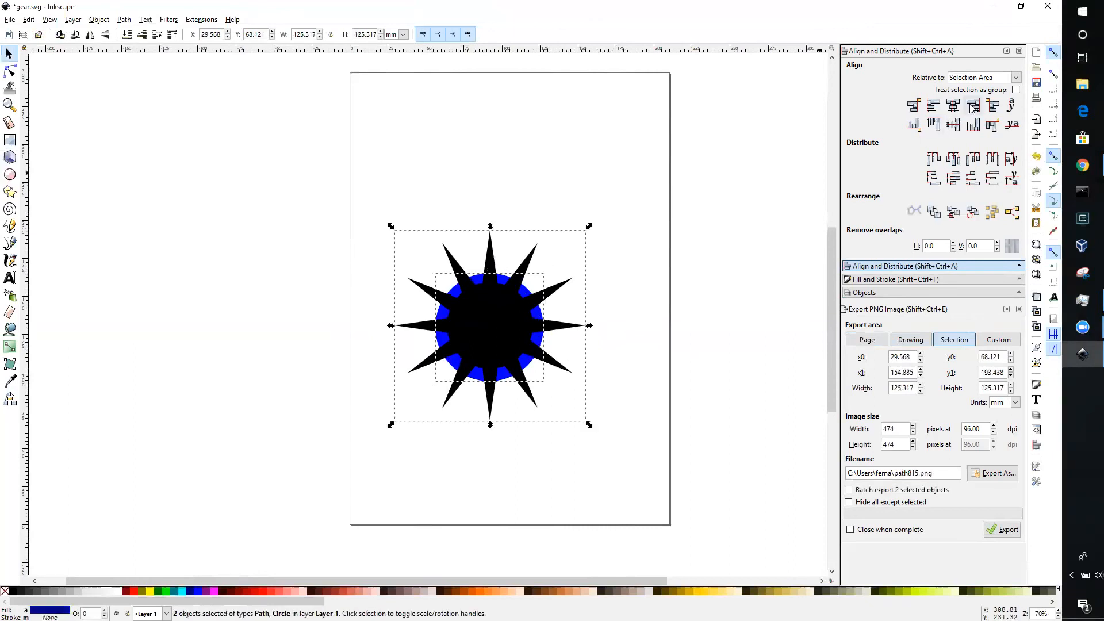
{"action": "left_click", "coordinate": [957, 130]}
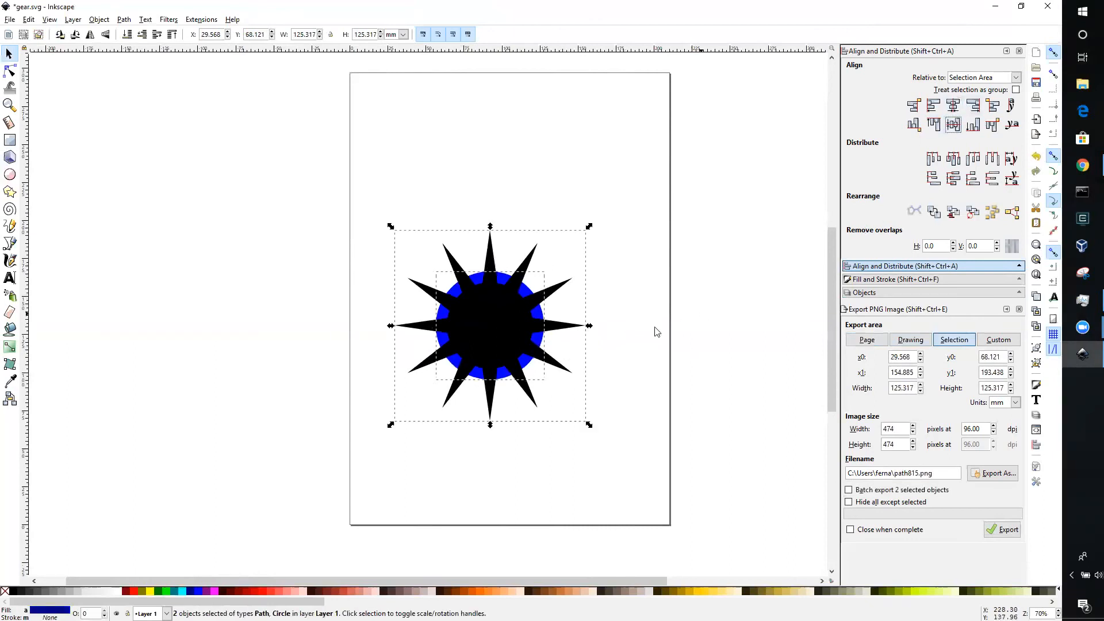
{"action": "key", "text": "Escape"}
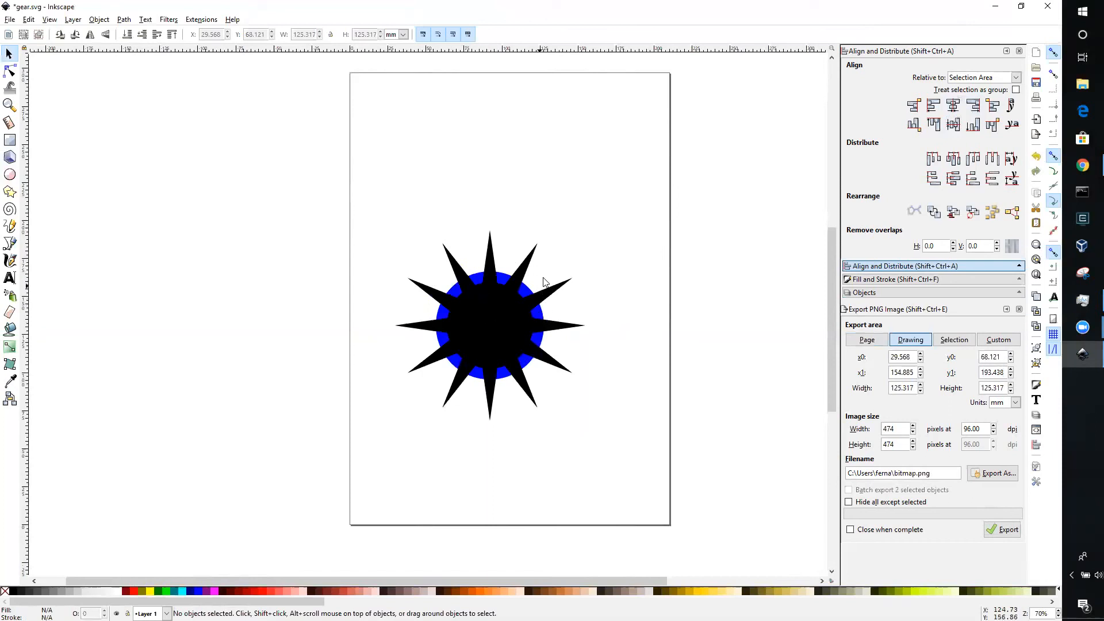
{"action": "left_click", "coordinate": [10, 174]}
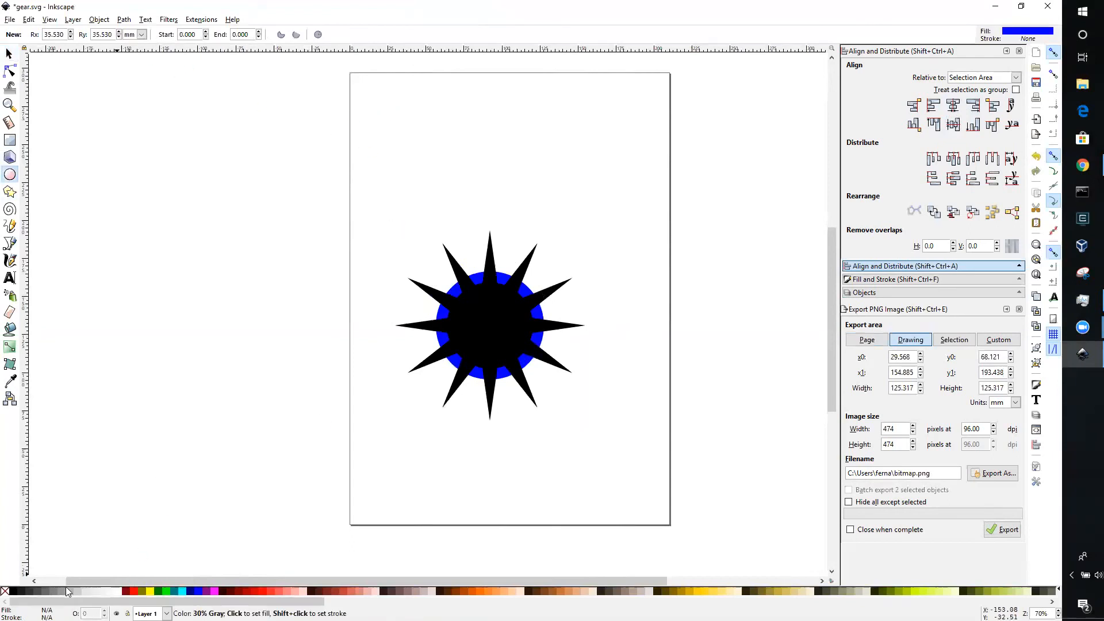
{"action": "left_click_drag", "start_coordinate": [384, 103], "coordinate": [478, 174]}
{"action": "key", "text": "Escape"}
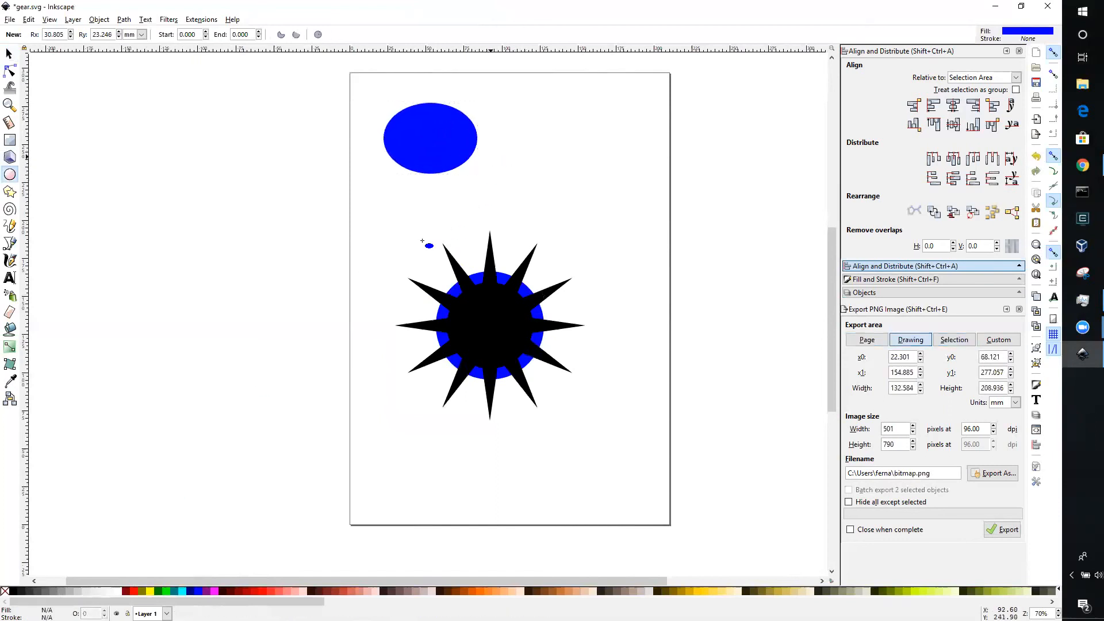
{"action": "left_click", "coordinate": [8, 56]}
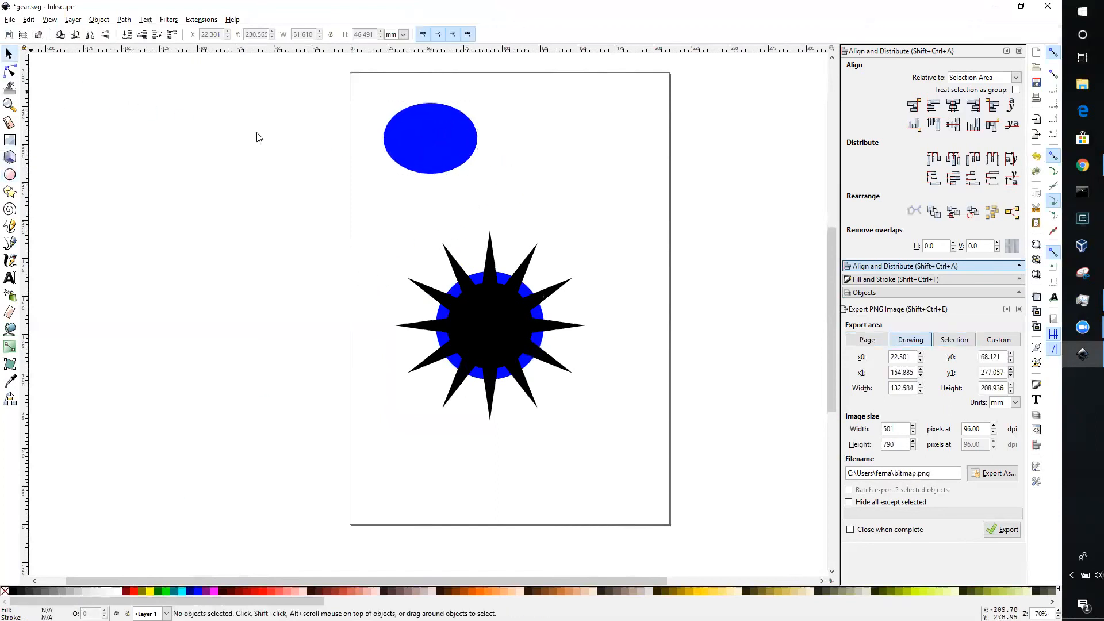
{"action": "left_click", "coordinate": [436, 133]}
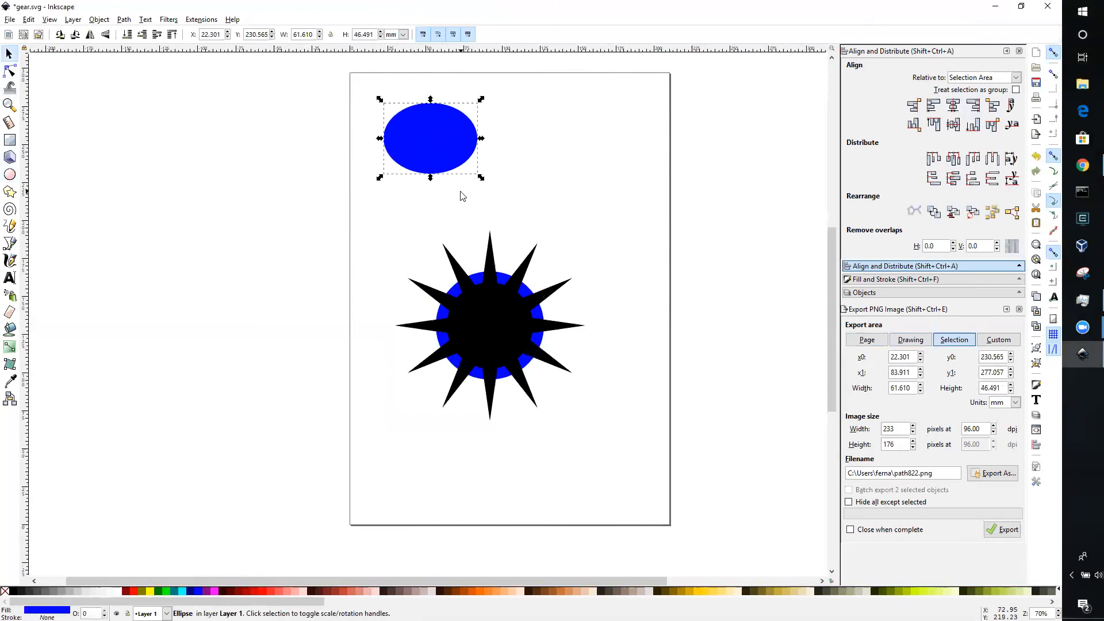
{"action": "key", "text": "Delete"}
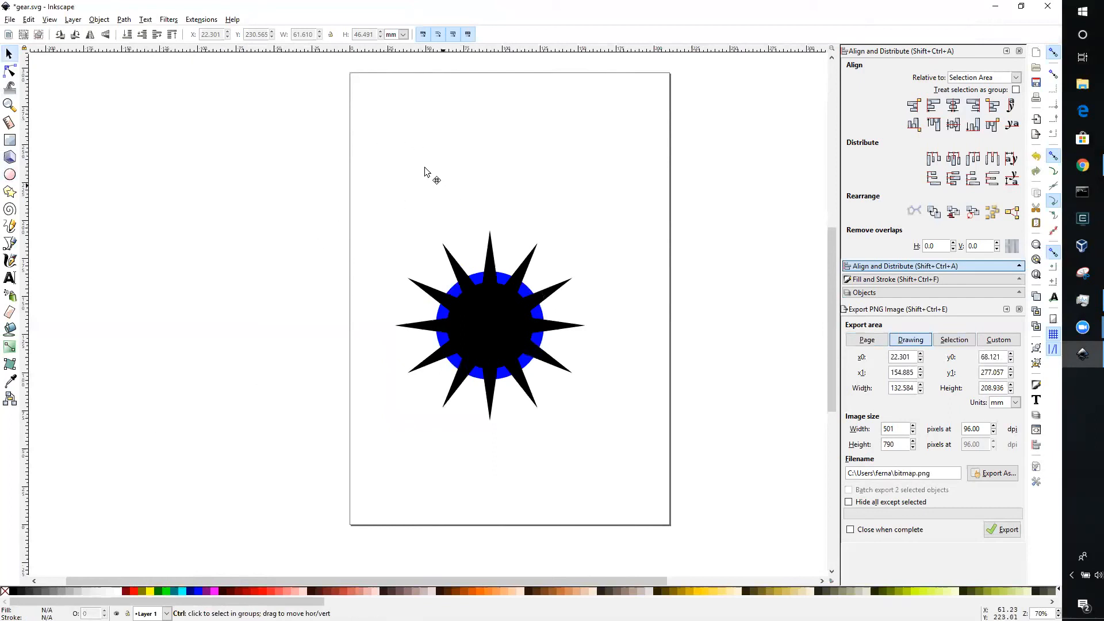
Step: Draw a perfect circle about 54 mm in diameter above the star, with a black stroke and no fill
{"action": "left_click", "coordinate": [10, 175]}
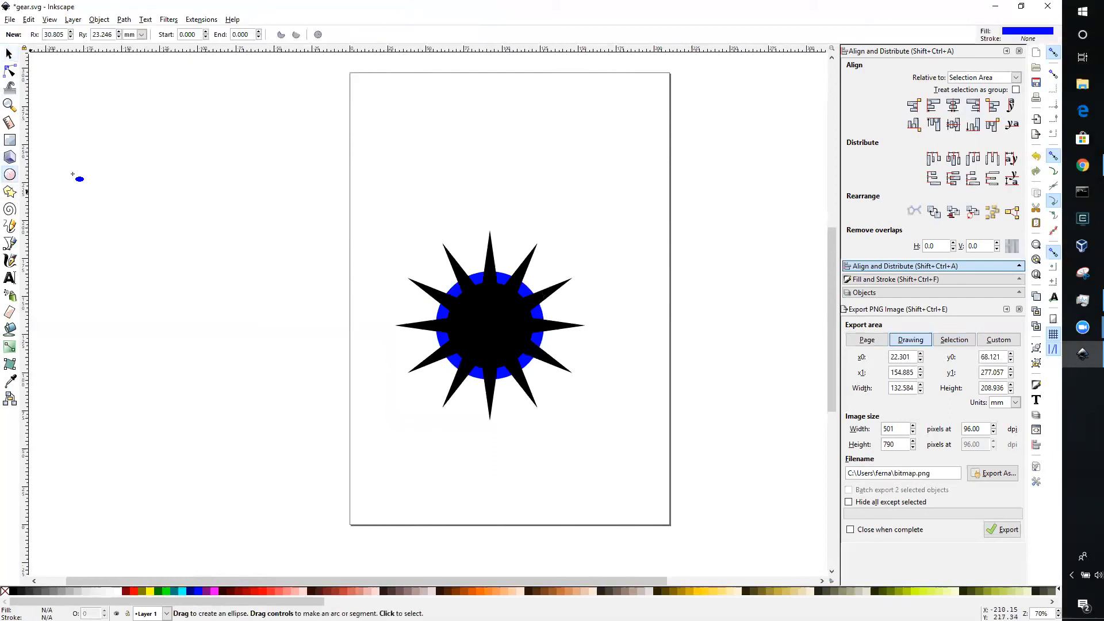
{"action": "left_click_drag", "start_coordinate": [389, 127], "coordinate": [475, 206]}
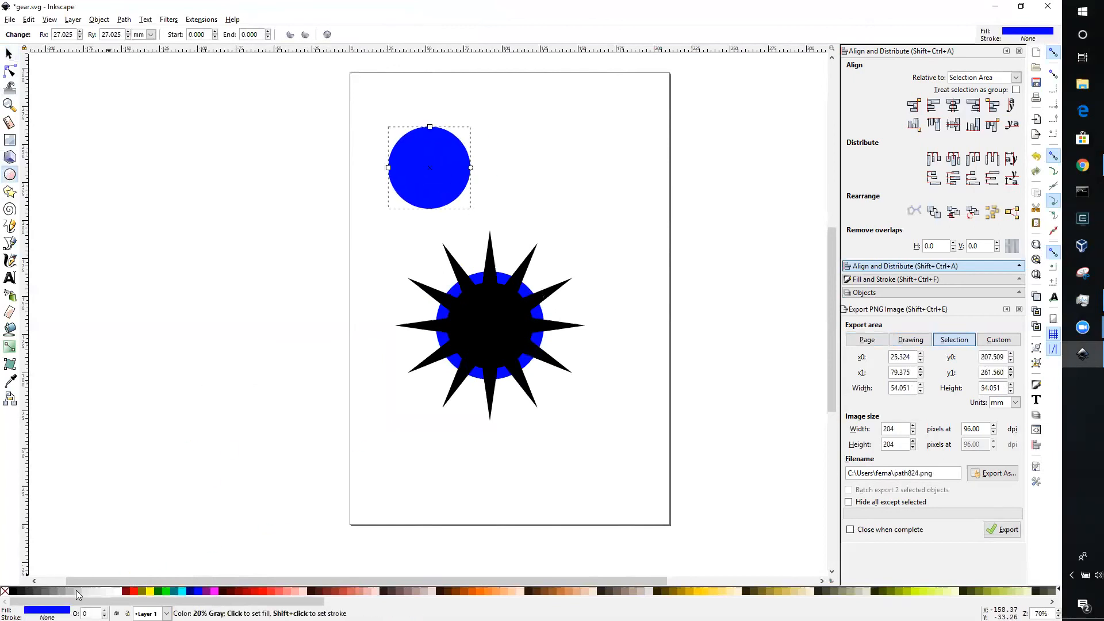
{"action": "right_click", "coordinate": [16, 593]}
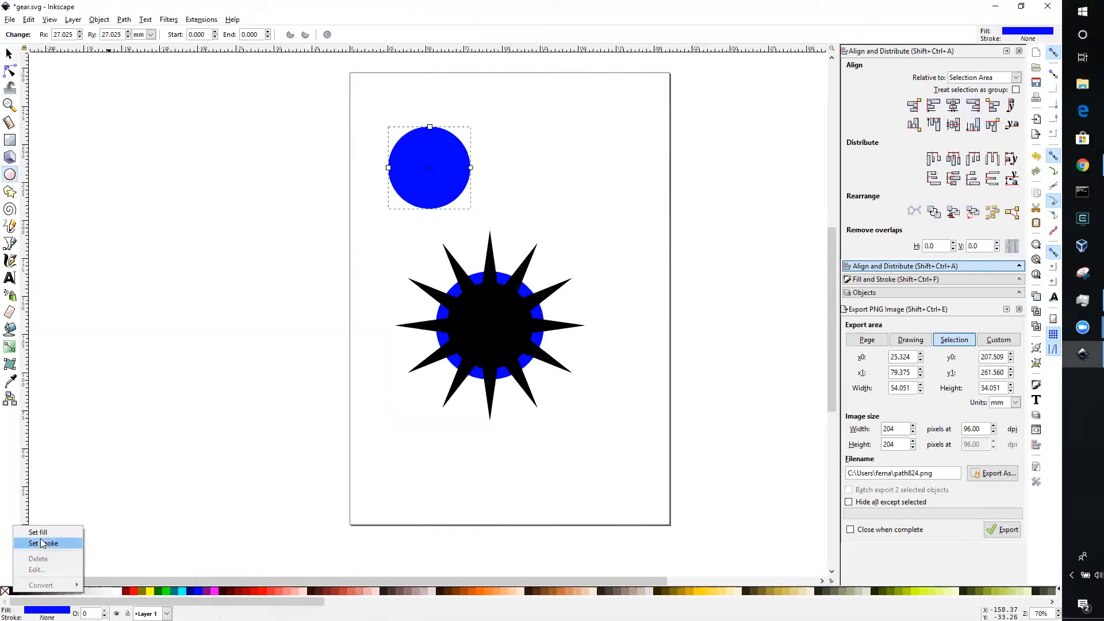
{"action": "left_click", "coordinate": [42, 545]}
{"action": "right_click", "coordinate": [6, 589]}
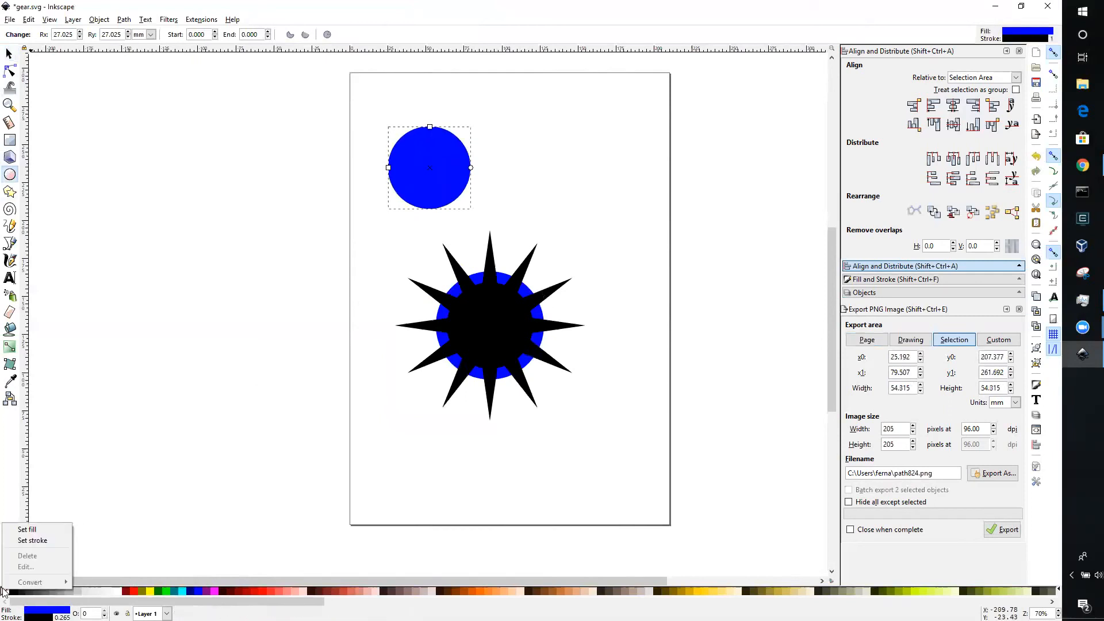
{"action": "left_click", "coordinate": [30, 533]}
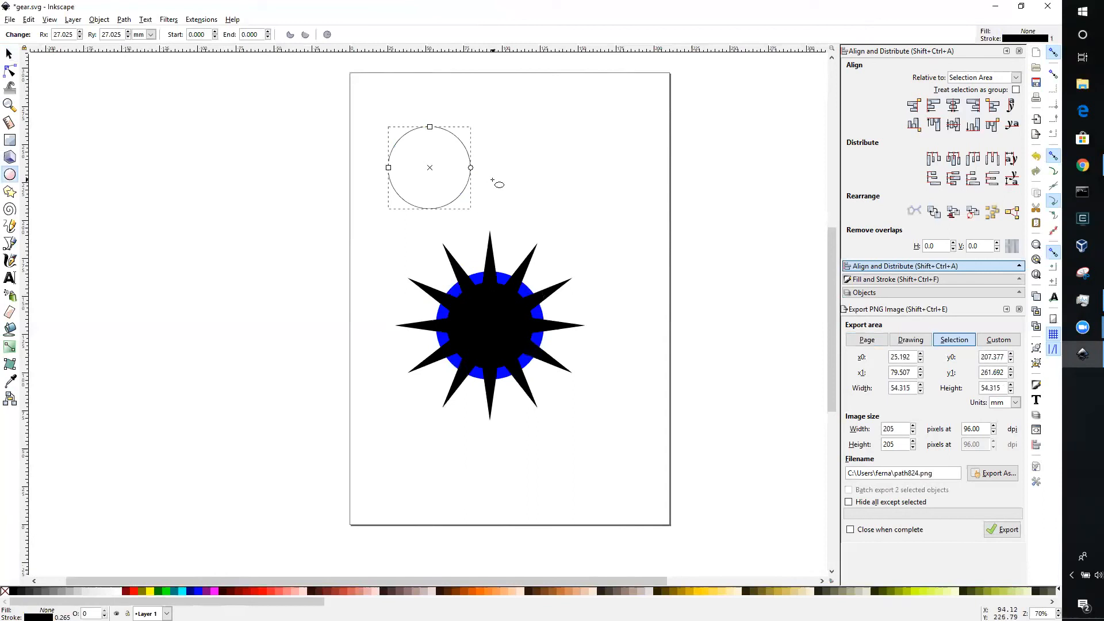
{"action": "left_click", "coordinate": [491, 178]}
Step: Duplicate the outlined circle and place the copy to its right so the two circles partly overlap, then deselect
{"action": "left_click", "coordinate": [9, 55]}
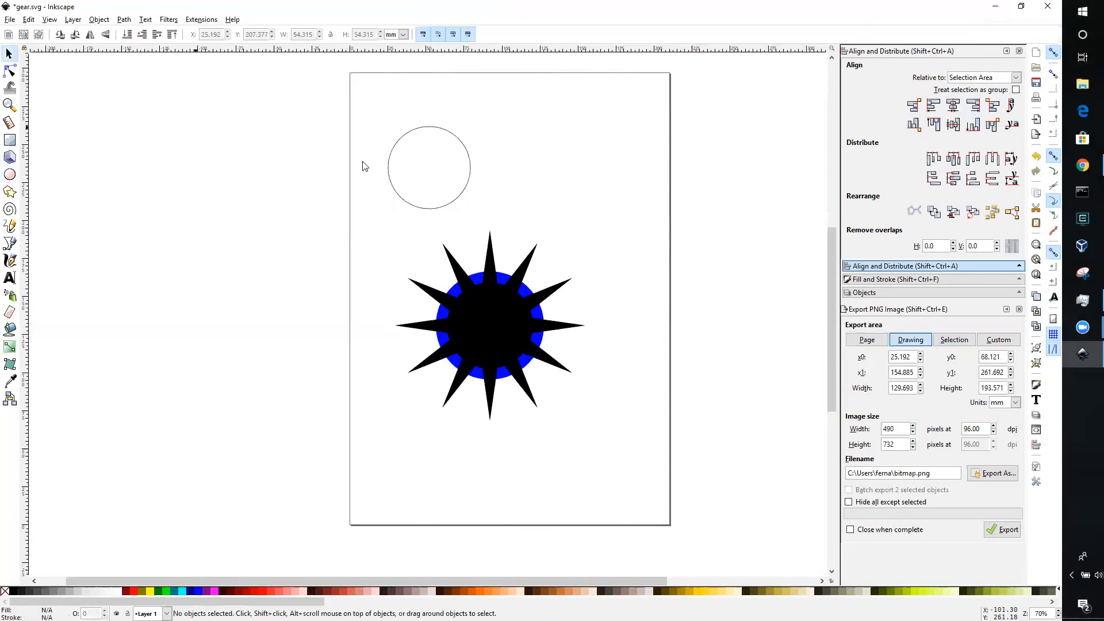
{"action": "left_click", "coordinate": [462, 145]}
{"action": "key", "text": "ctrl"}
{"action": "mouse_move", "coordinate": [476, 154]}
{"action": "left_mouse_down"}
{"action": "mouse_move", "coordinate": [512, 168]}
{"action": "mouse_move", "coordinate": [493, 173]}
{"action": "mouse_move", "coordinate": [510, 181]}
{"action": "mouse_move", "coordinate": [476, 195]}
{"action": "mouse_move", "coordinate": [522, 206]}
{"action": "left_mouse_up"}
{"action": "left_click", "coordinate": [471, 170]}
{"action": "left_click", "coordinate": [466, 188]}
{"action": "key", "text": "ctrl+d"}
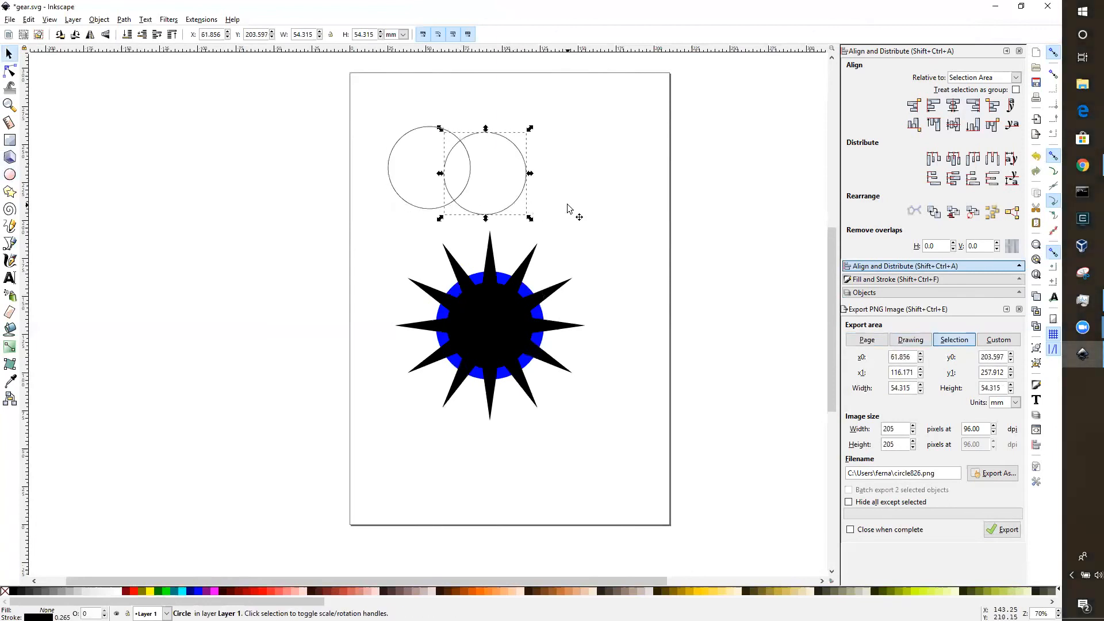
{"action": "left_click", "coordinate": [567, 208]}
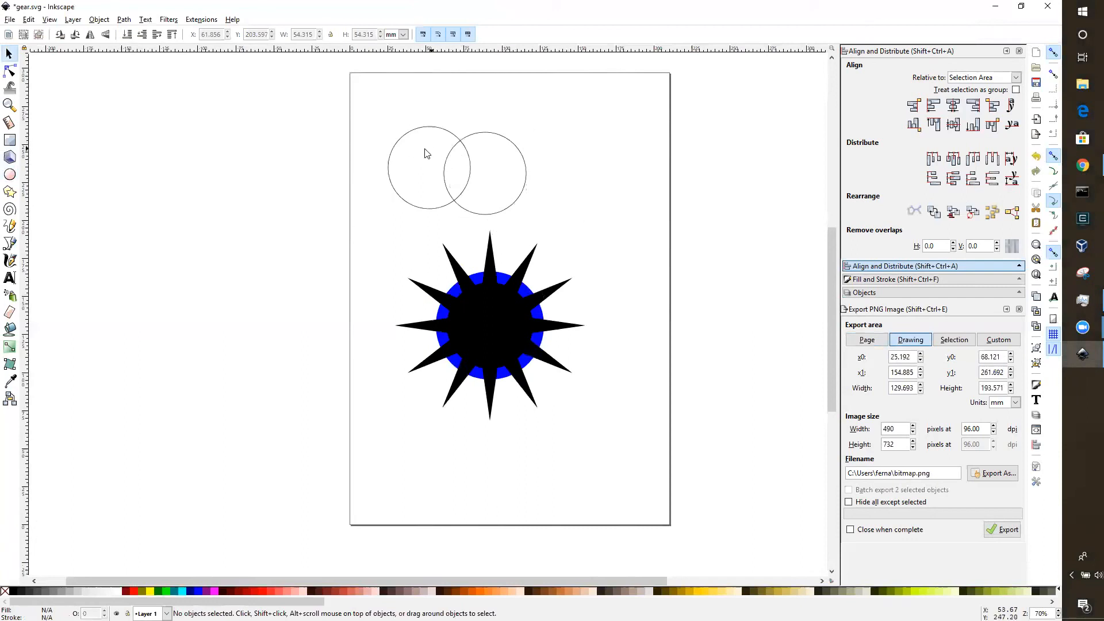
Step: Fill the right-hand outlined circle above the star with red
{"action": "left_click", "coordinate": [441, 218]}
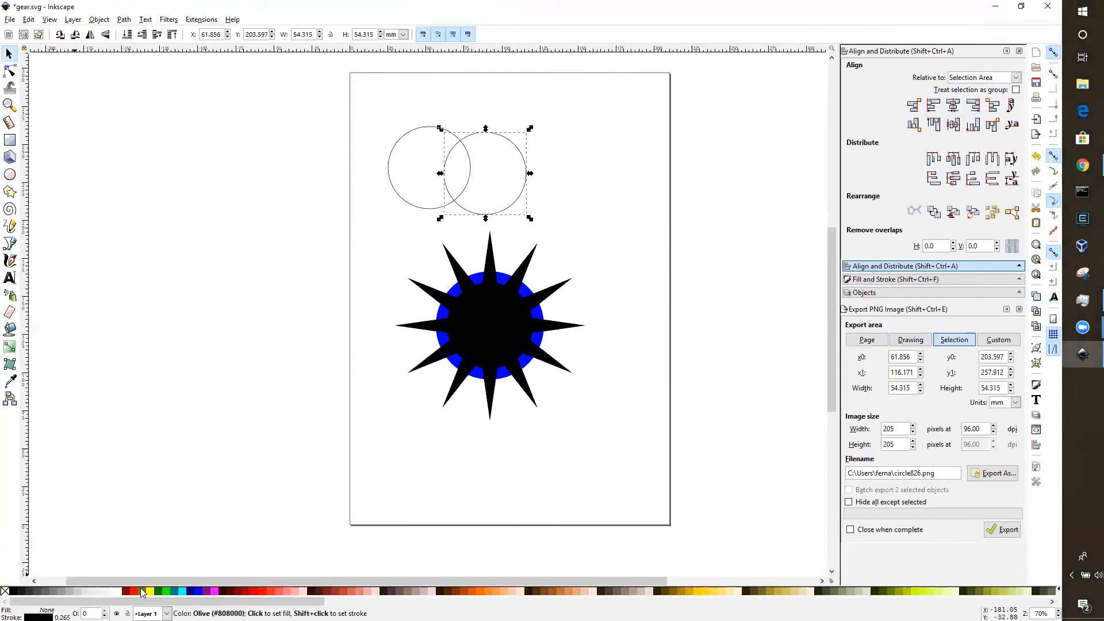
{"action": "right_click", "coordinate": [138, 594]}
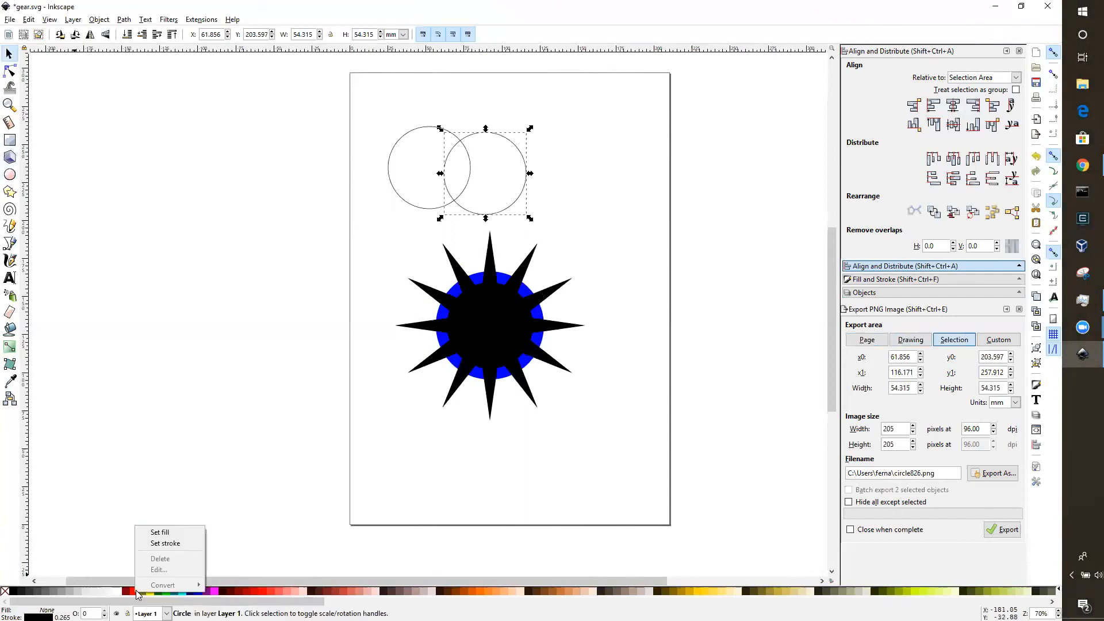
{"action": "left_click", "coordinate": [165, 534]}
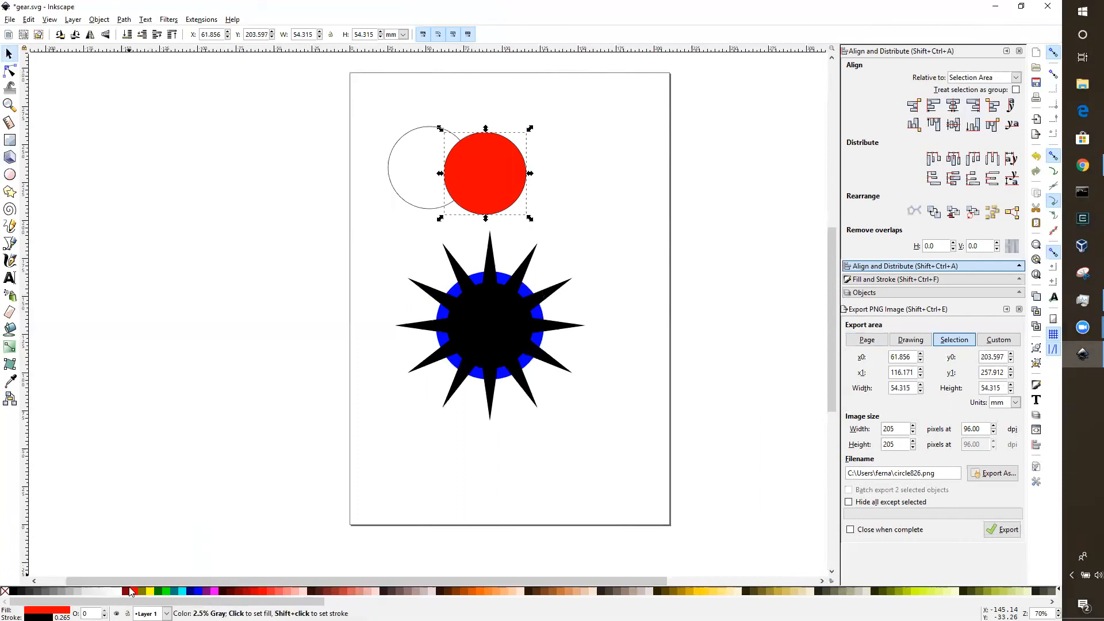
Step: Fill the left-hand outlined circle with yellow and clear the selection
{"action": "right_click", "coordinate": [152, 594]}
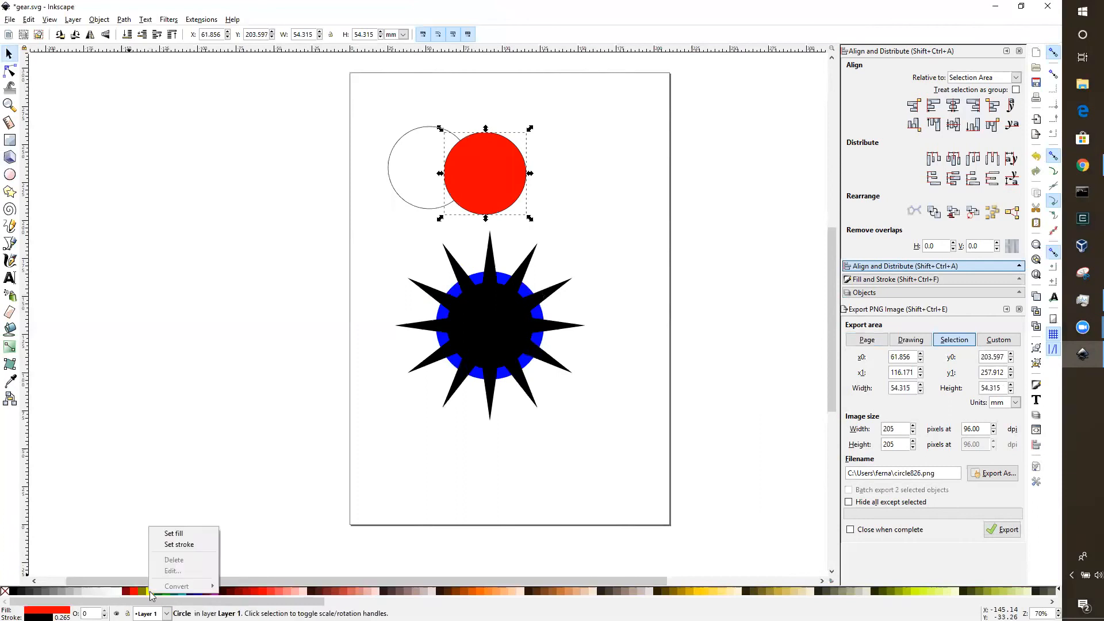
{"action": "left_click", "coordinate": [407, 208]}
{"action": "left_click", "coordinate": [405, 205]}
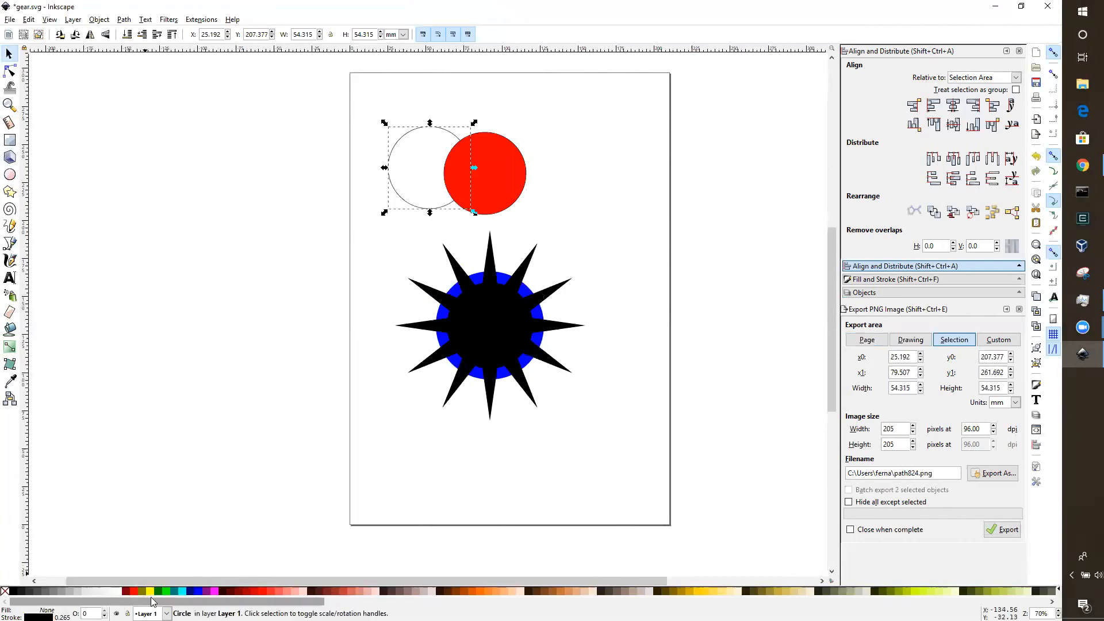
{"action": "right_click", "coordinate": [151, 592]}
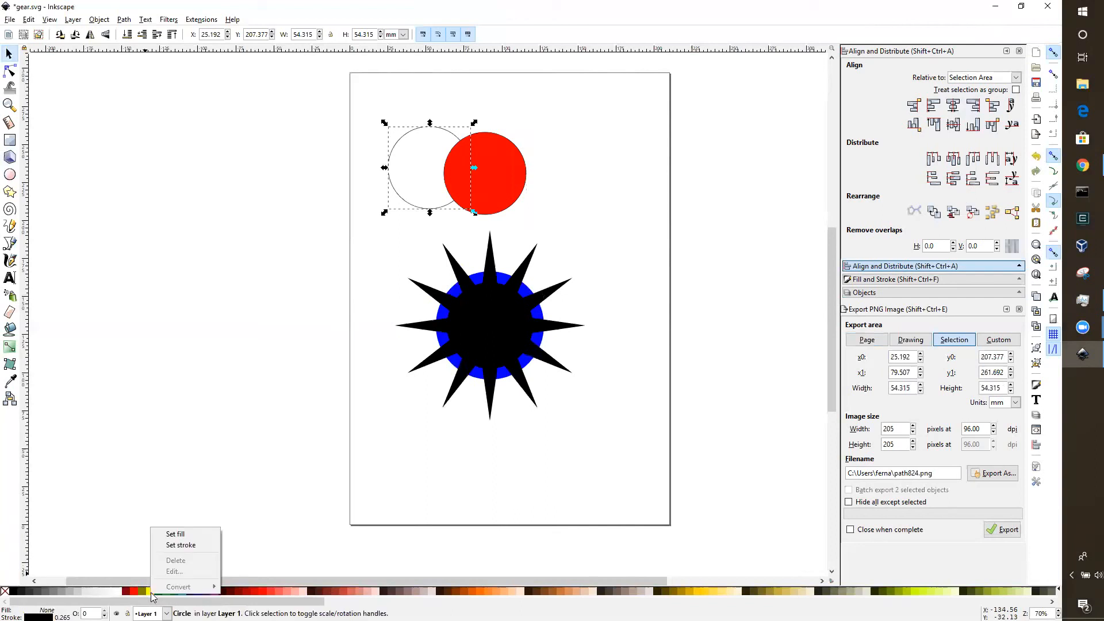
{"action": "left_click", "coordinate": [181, 537]}
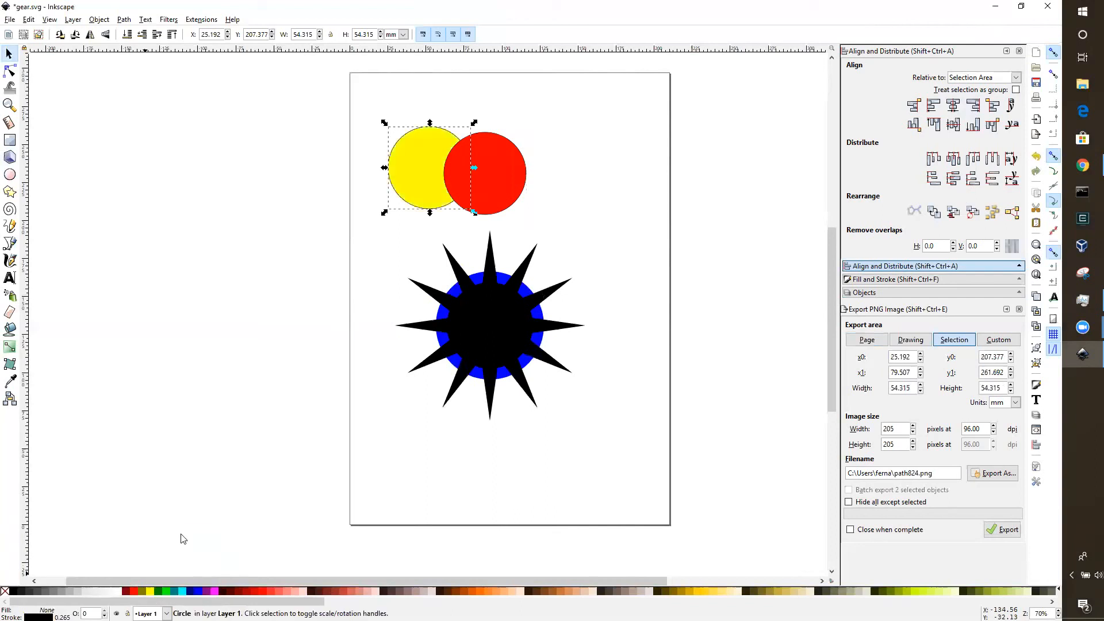
{"action": "left_click", "coordinate": [513, 216]}
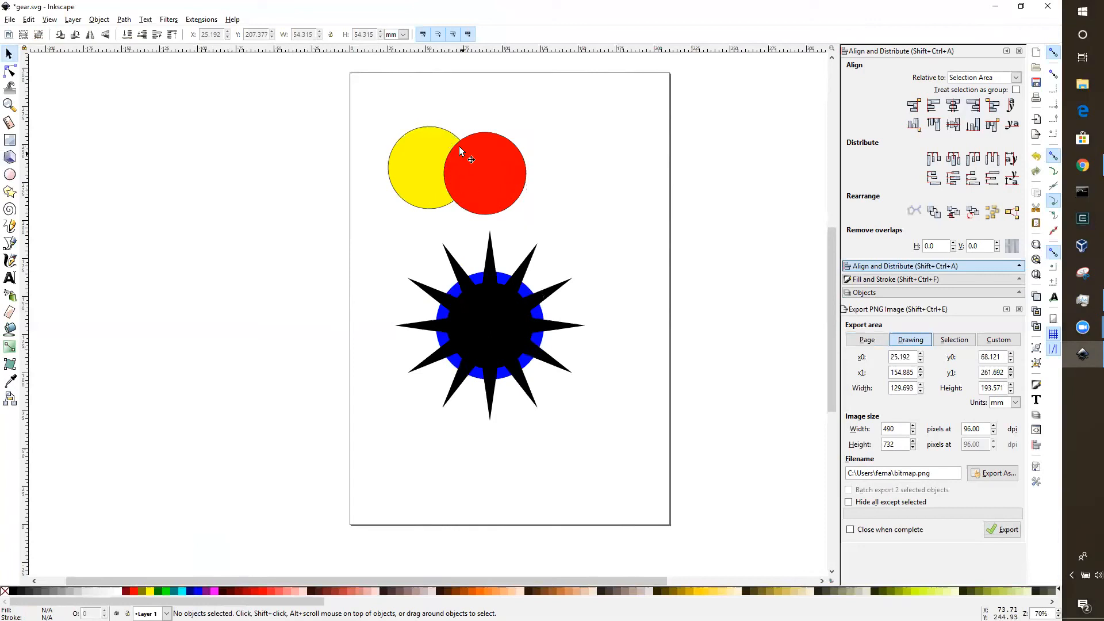
Step: Try the Intersection path operation on the overlapping yellow and red circles, and undo it
{"action": "left_click", "coordinate": [426, 153]}
{"action": "left_click", "coordinate": [507, 156]}
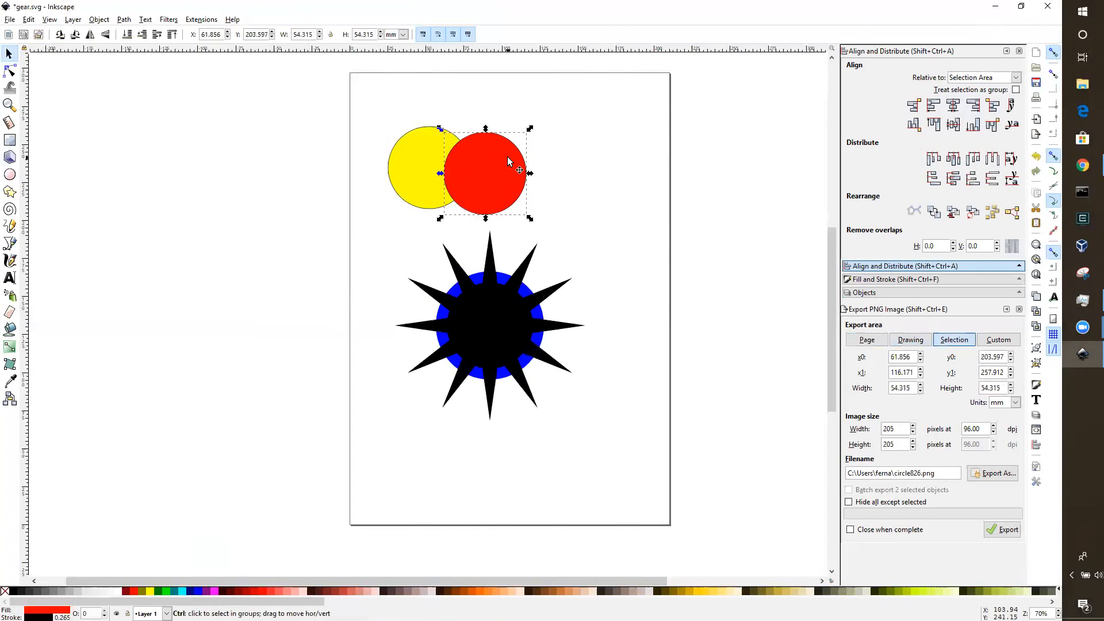
{"action": "left_click", "coordinate": [425, 172], "text": "shift"}
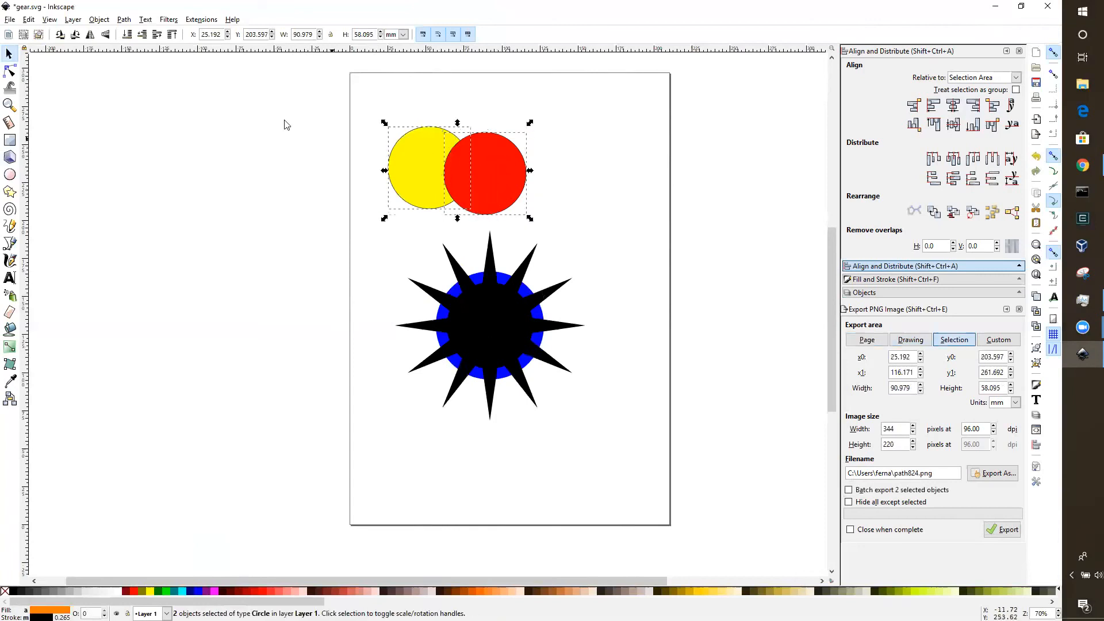
{"action": "left_click", "coordinate": [125, 19]}
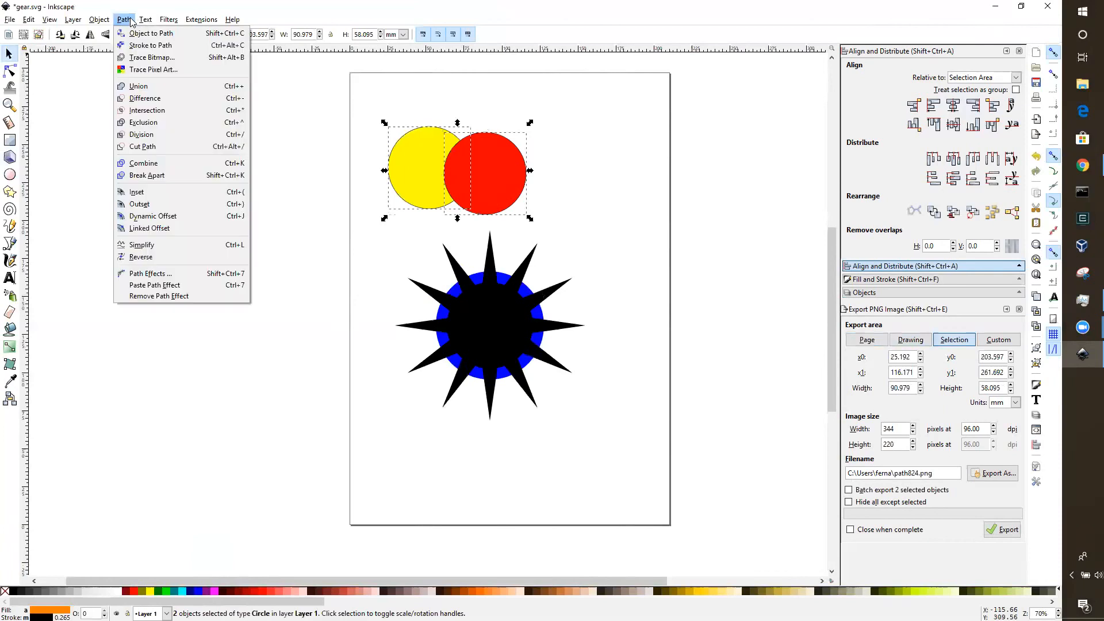
{"action": "left_click", "coordinate": [156, 109]}
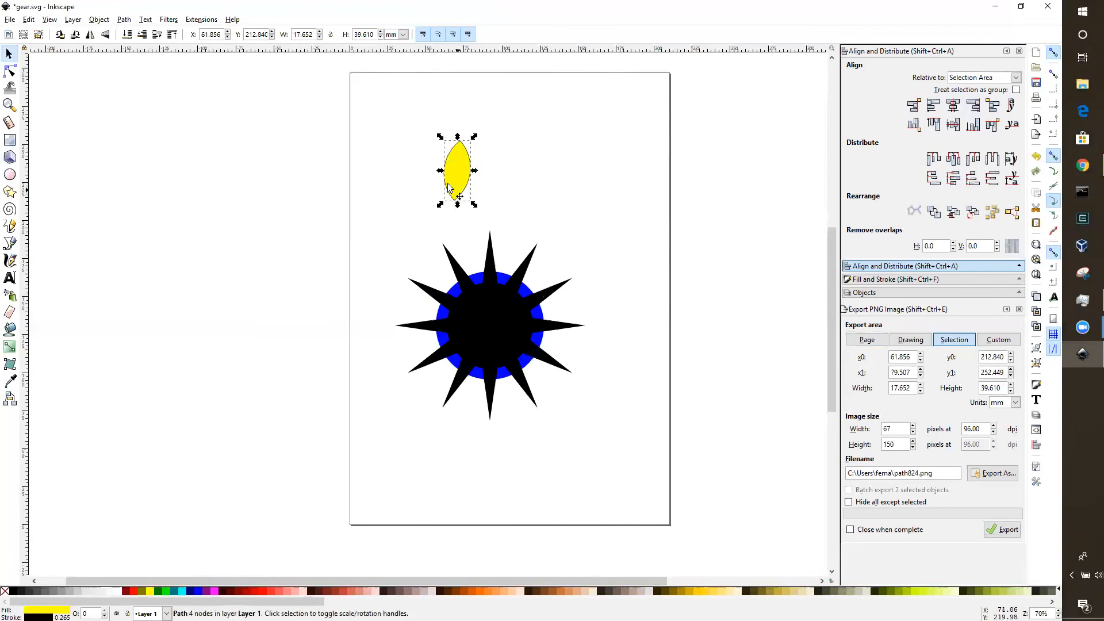
{"action": "left_click", "coordinate": [510, 155]}
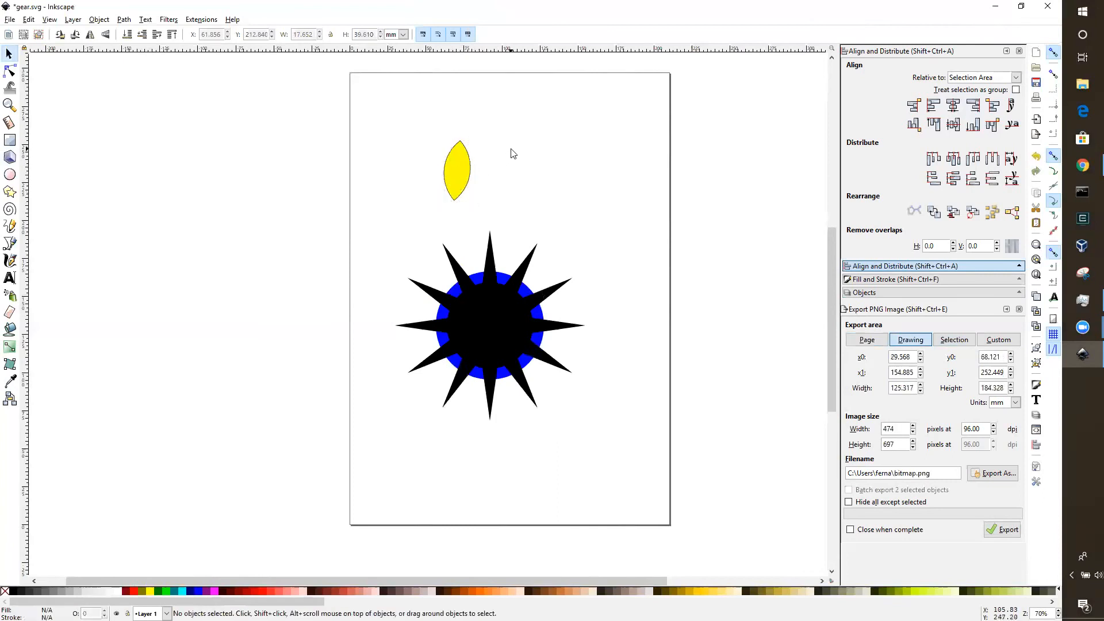
{"action": "key", "text": "ctrl+z"}
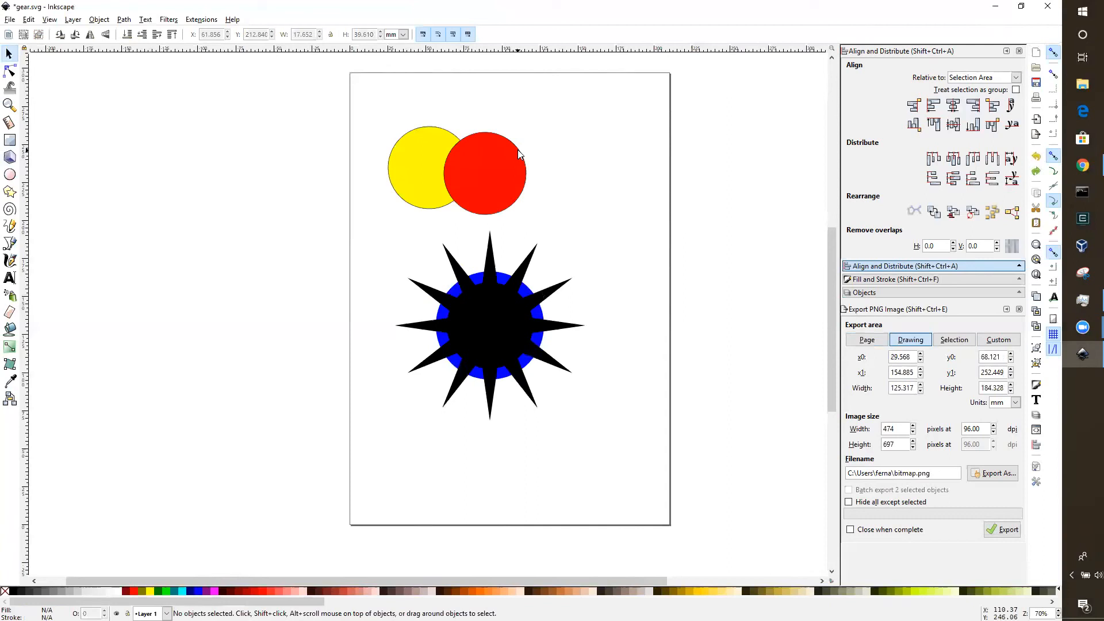
Step: Try the Union path operation on the yellow and red circles, and undo it
{"action": "left_click", "coordinate": [434, 184]}
{"action": "left_click", "coordinate": [499, 204], "text": "shift"}
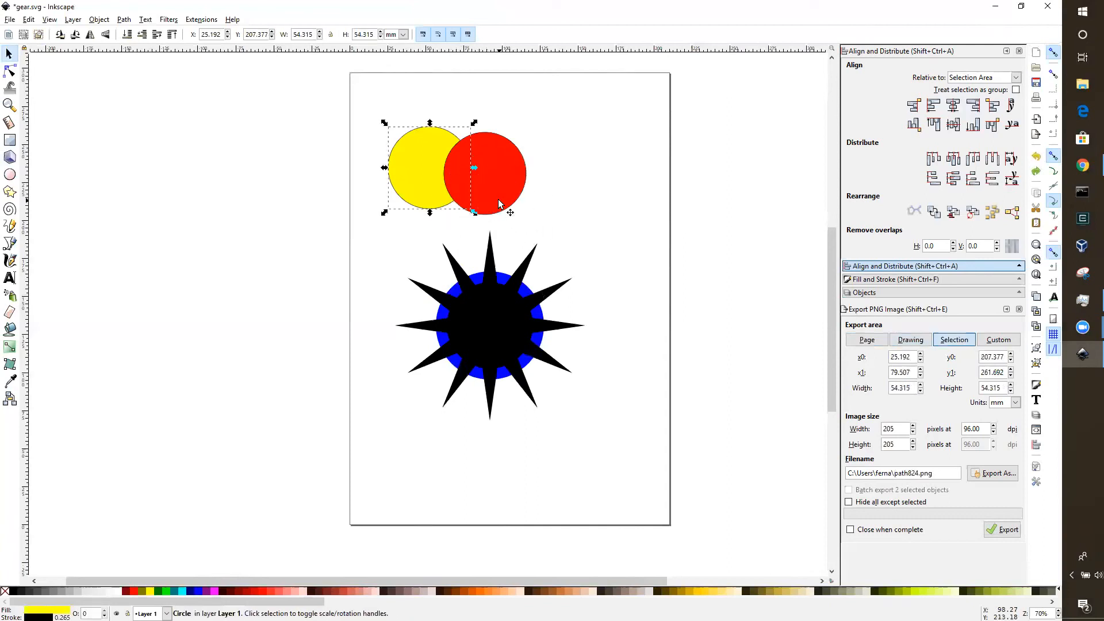
{"action": "left_click", "coordinate": [124, 19]}
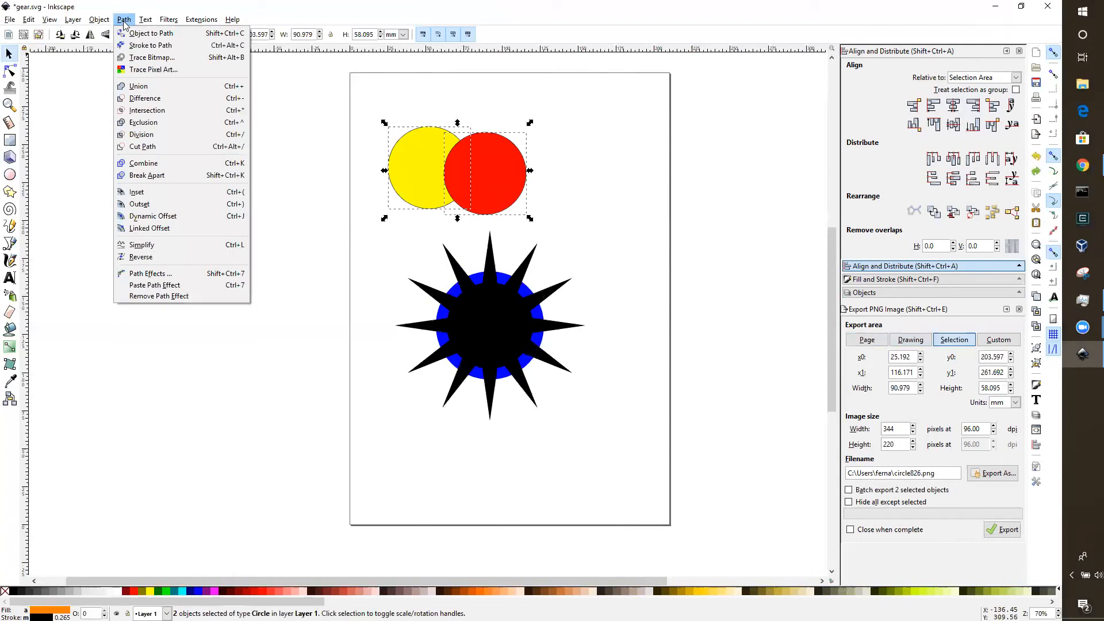
{"action": "left_click", "coordinate": [135, 86]}
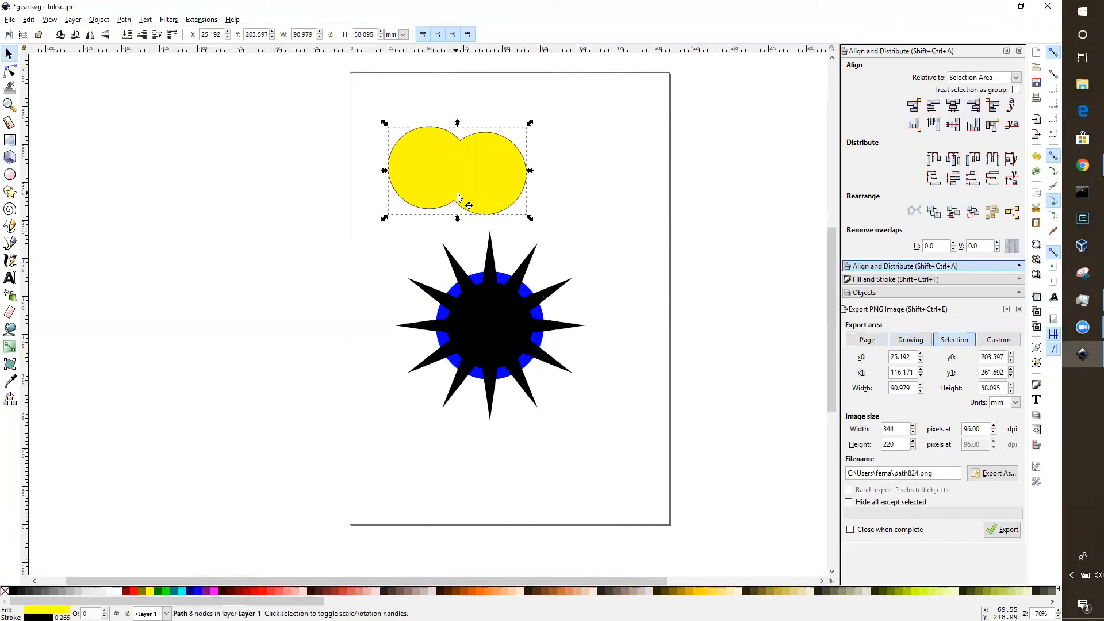
{"action": "key", "text": "ctrl+z"}
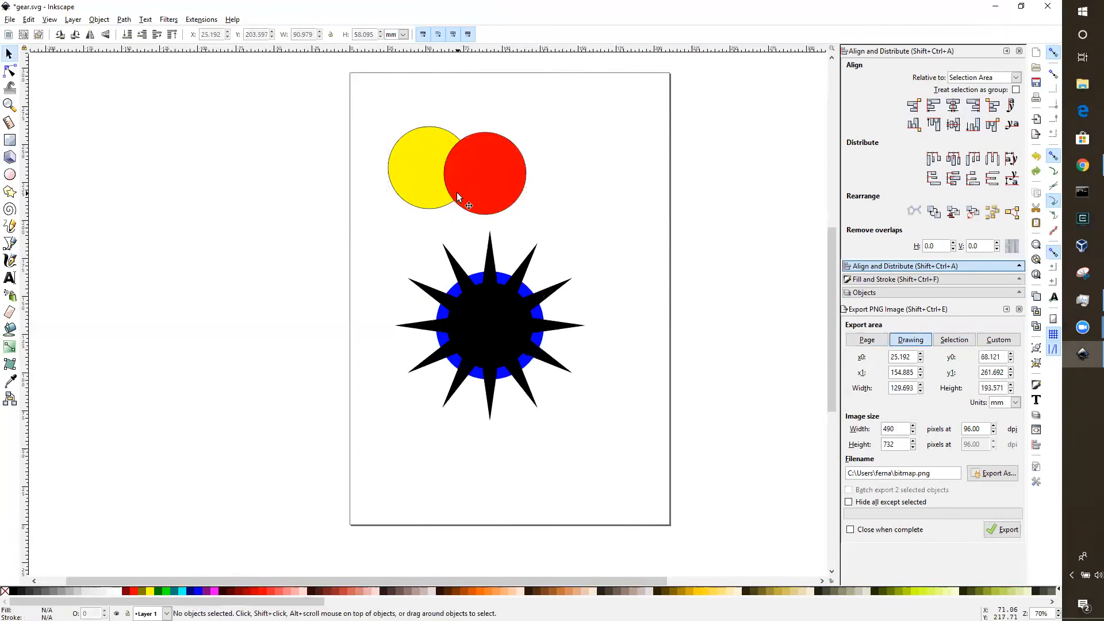
Step: Try the Exclusion path operation on the yellow and red circles, and undo it
{"action": "left_click", "coordinate": [468, 168]}
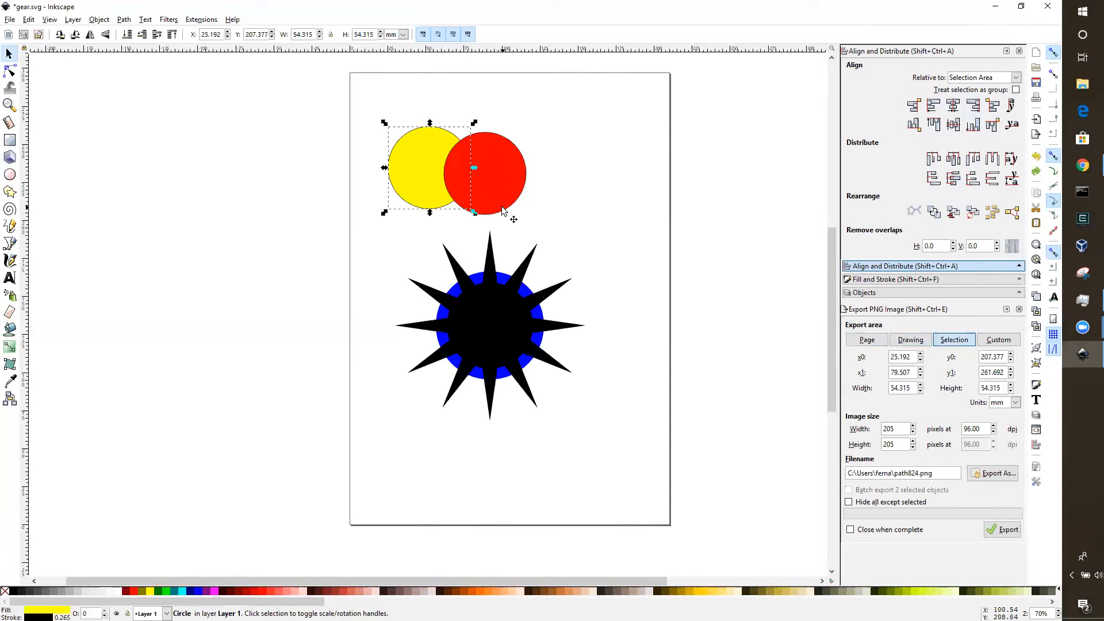
{"action": "left_click", "coordinate": [468, 172], "text": "ctrl"}
{"action": "left_click", "coordinate": [428, 204], "text": "shift"}
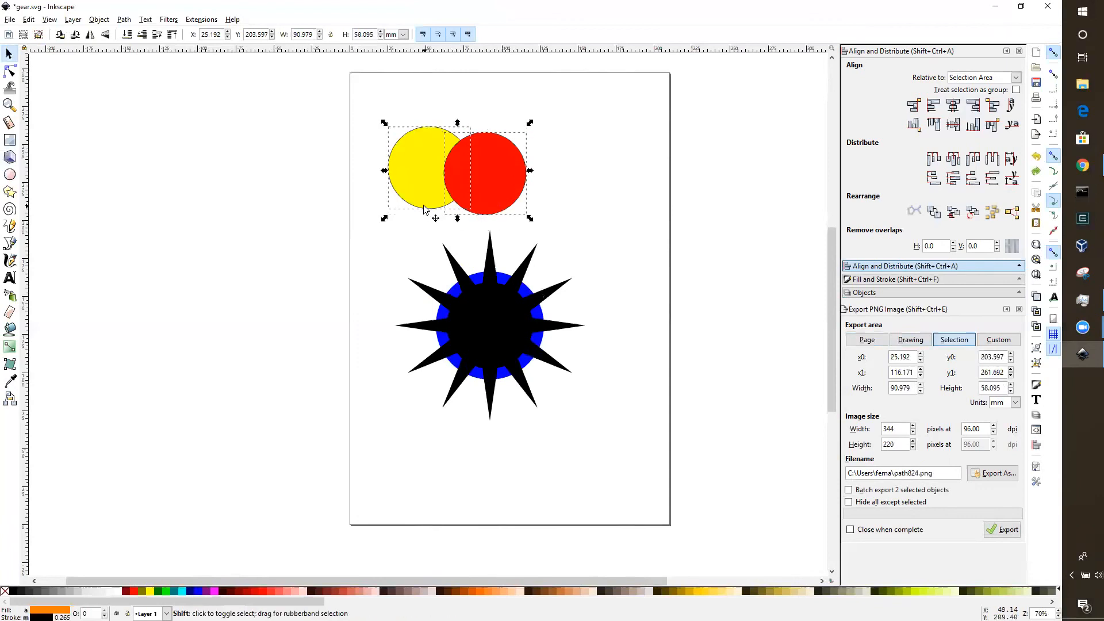
{"action": "left_click", "coordinate": [123, 20]}
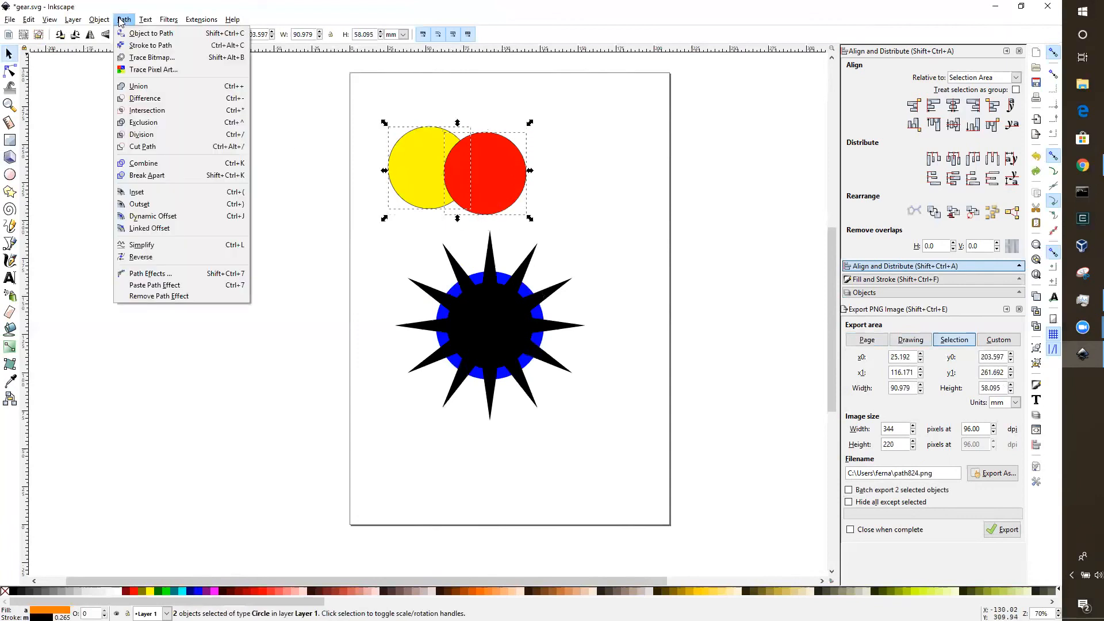
{"action": "left_click", "coordinate": [146, 125]}
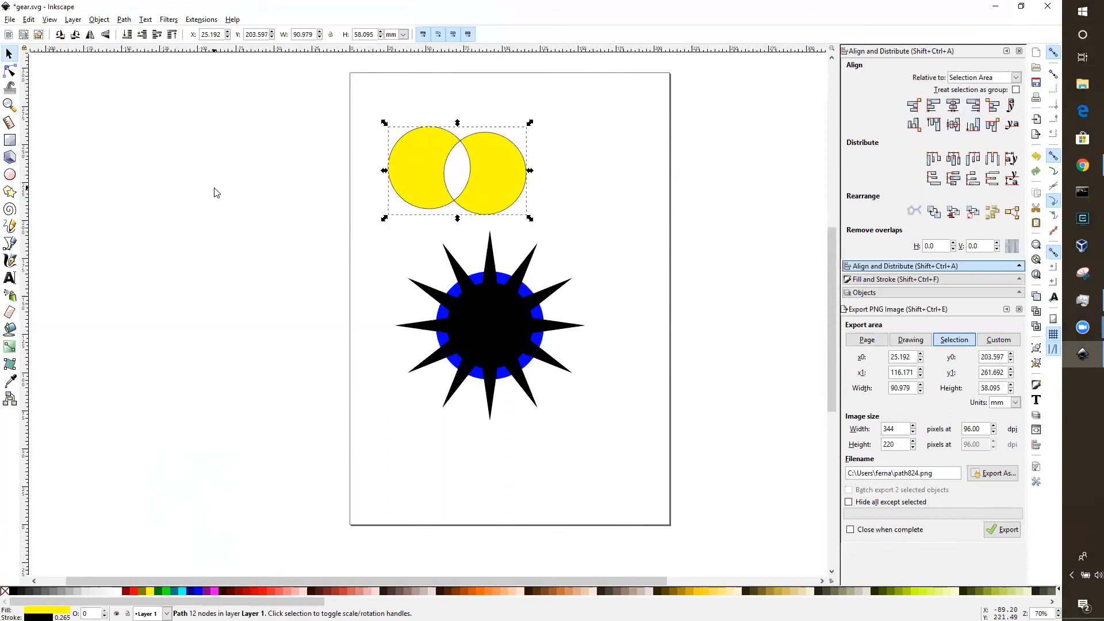
{"action": "left_click", "coordinate": [428, 241]}
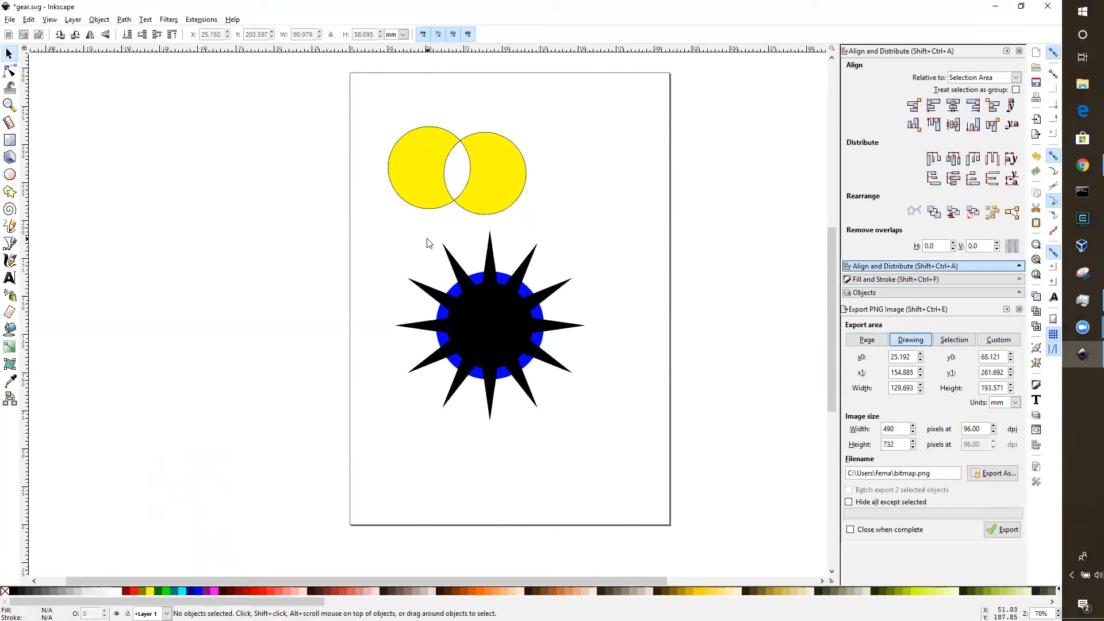
{"action": "left_click", "coordinate": [441, 204]}
{"action": "left_click", "coordinate": [124, 19]}
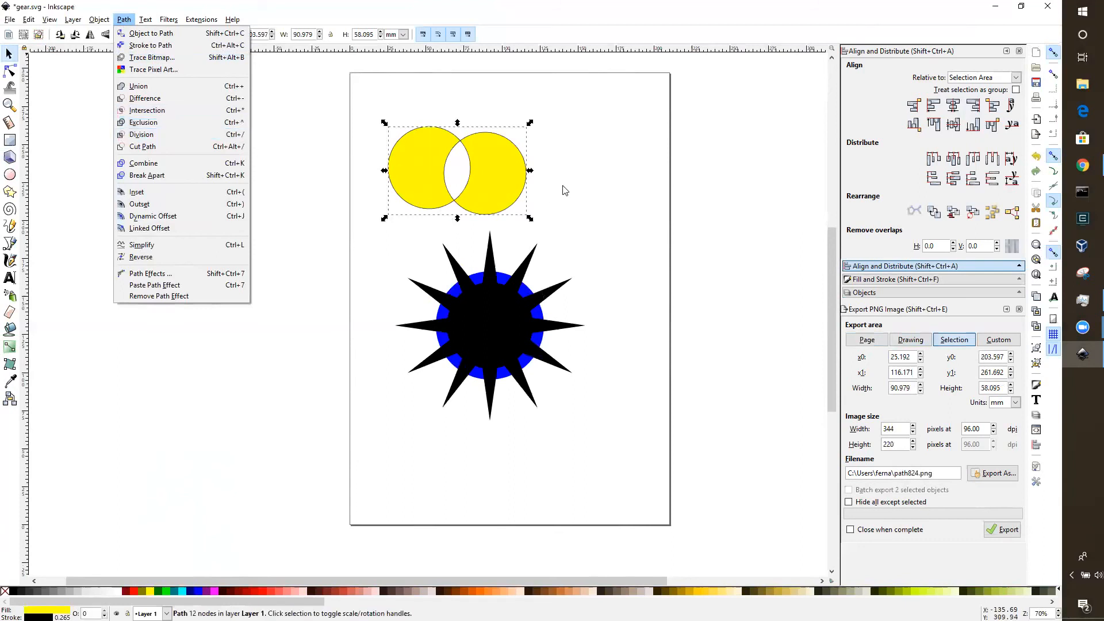
{"action": "left_click", "coordinate": [529, 189]}
{"action": "left_click", "coordinate": [594, 191]}
{"action": "key", "text": "ctrl+z"}
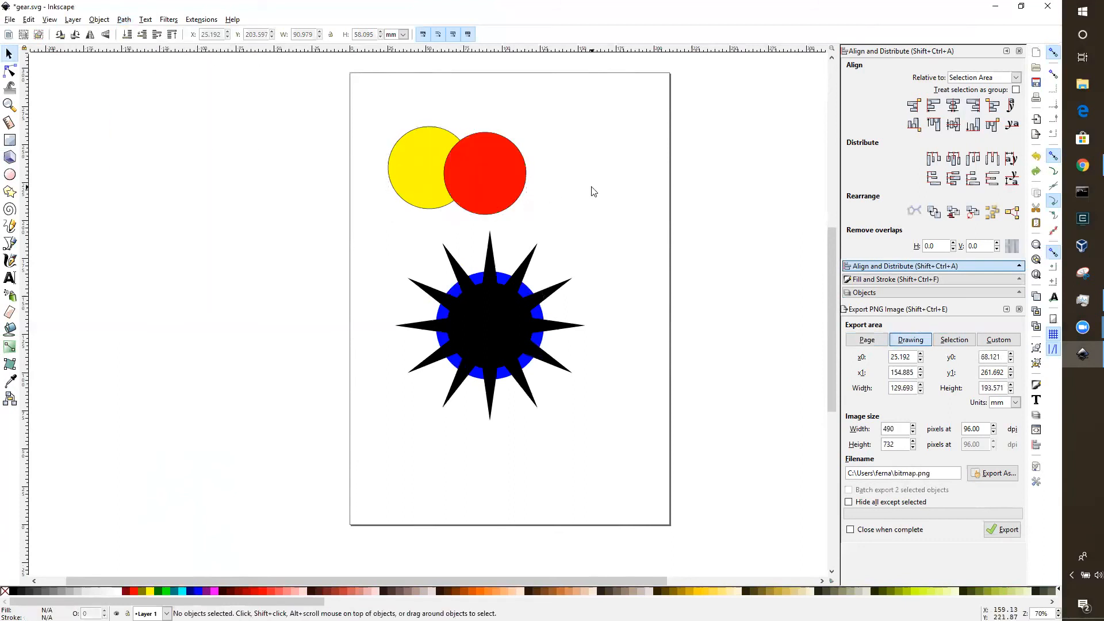
Step: Try the Division path operation on the yellow and red circles, and undo it
{"action": "left_click", "coordinate": [425, 165]}
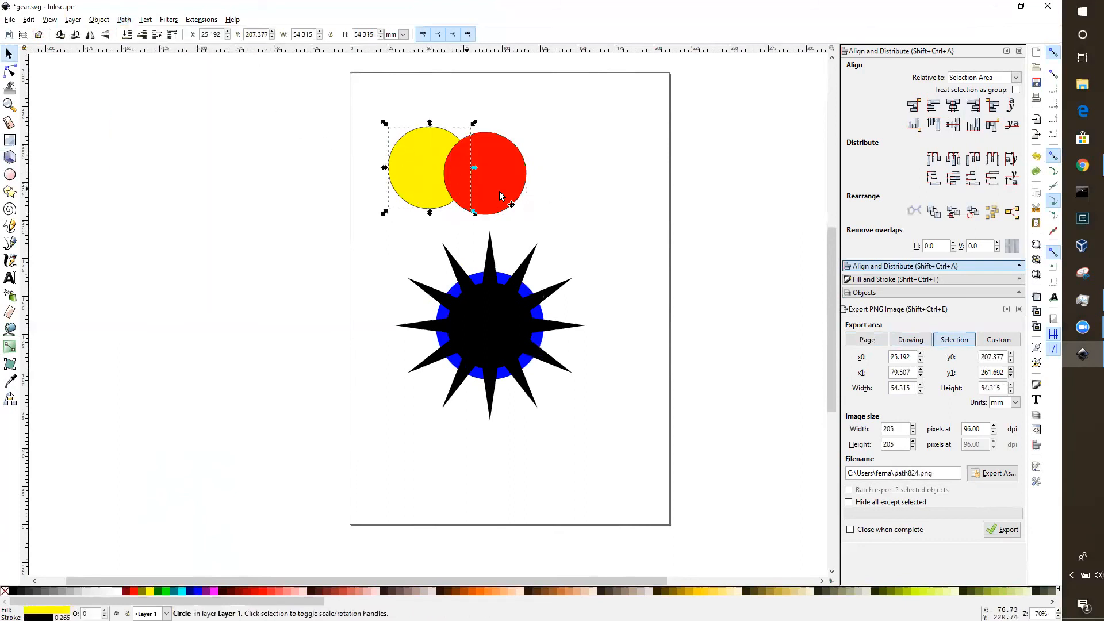
{"action": "left_click", "coordinate": [507, 190], "text": "shift"}
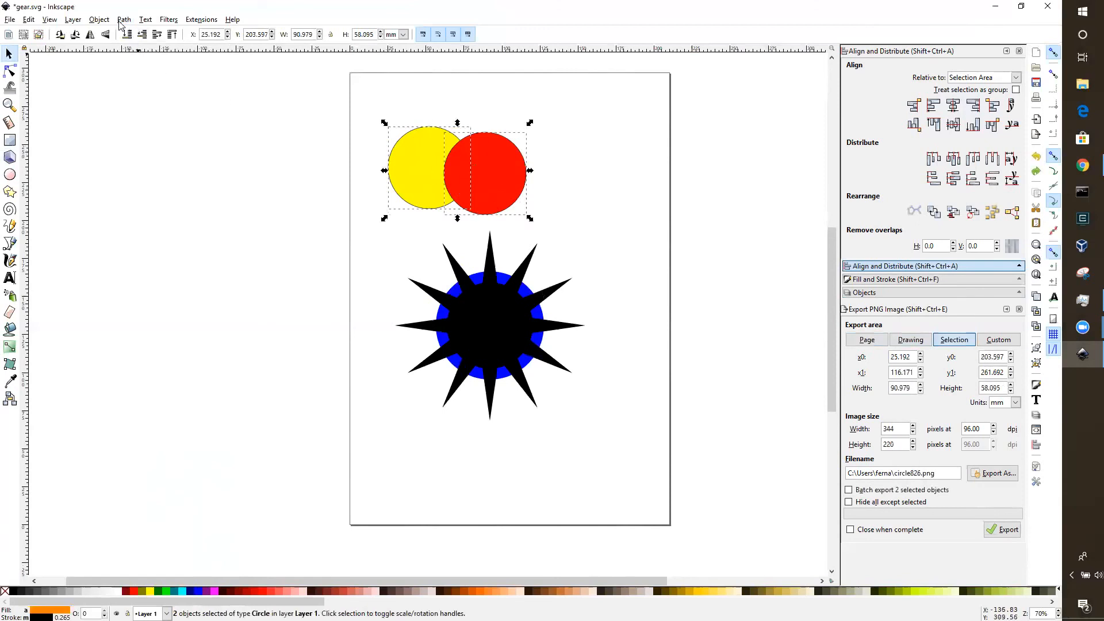
{"action": "left_click", "coordinate": [100, 21]}
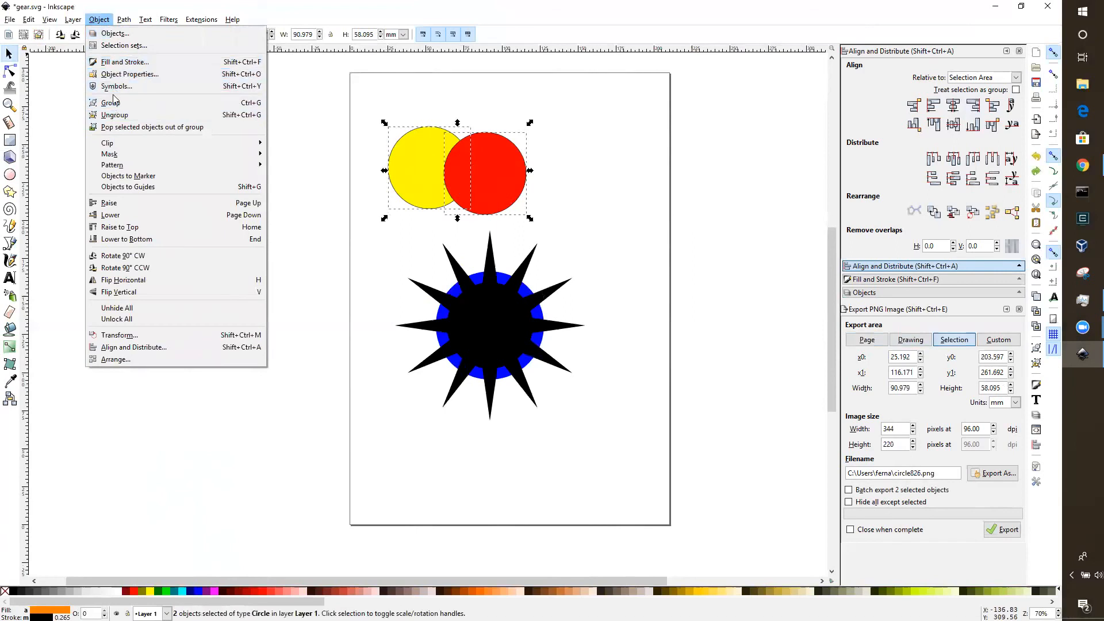
{"action": "mouse_move", "coordinate": [124, 20]}
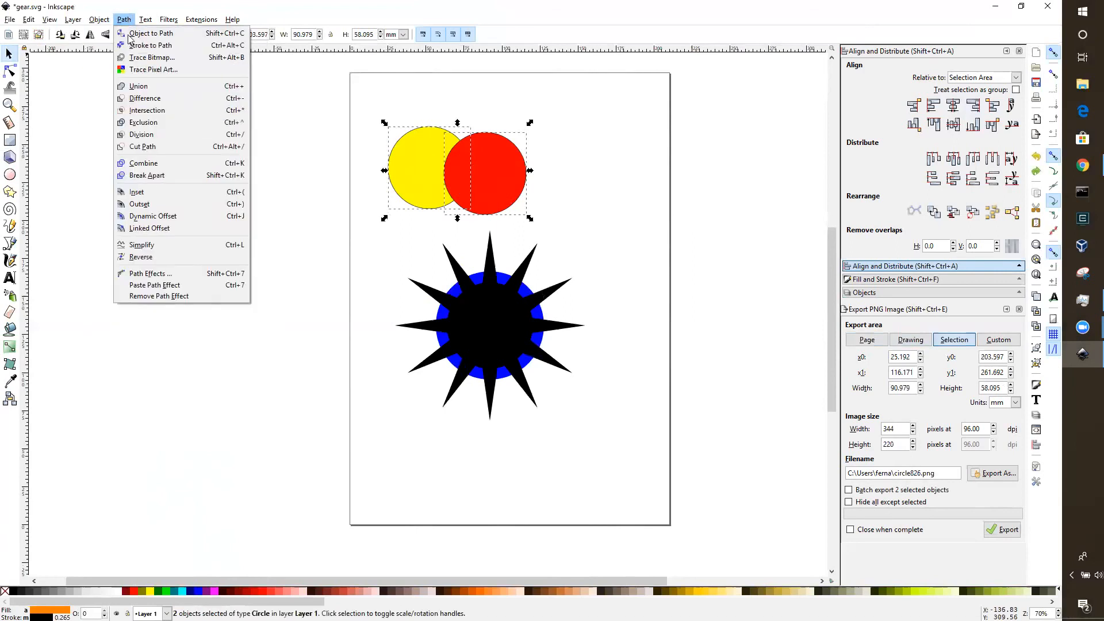
{"action": "left_click", "coordinate": [142, 135]}
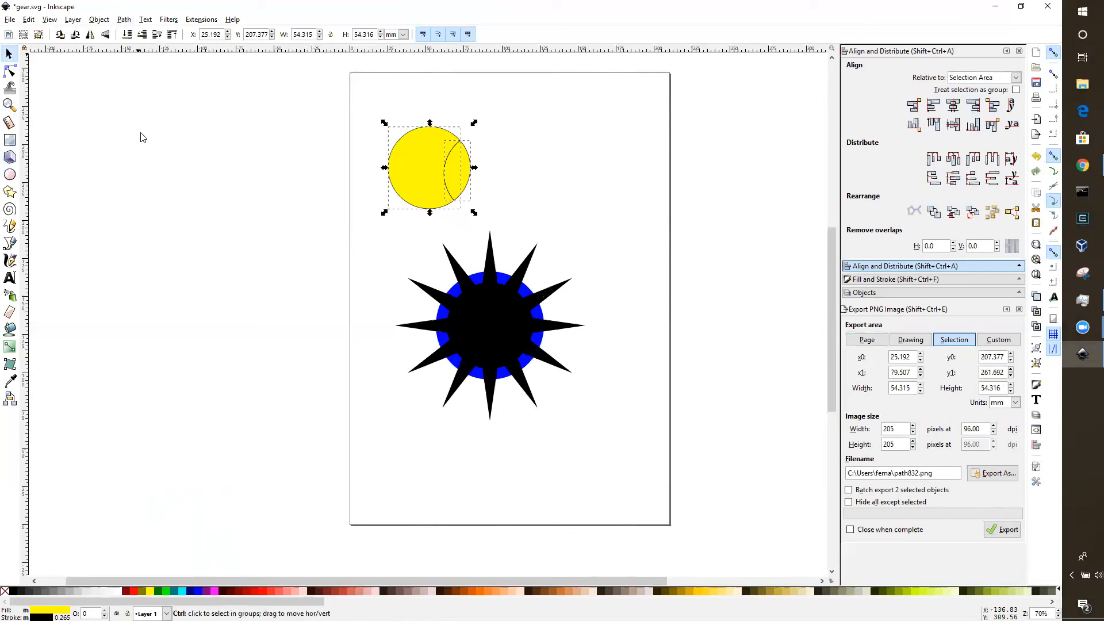
{"action": "key", "text": "ctrl+z"}
Step: Try the Cut Path operation on the yellow and red circles, and undo it
{"action": "left_click", "coordinate": [423, 179]}
{"action": "left_click", "coordinate": [515, 196], "text": "shift"}
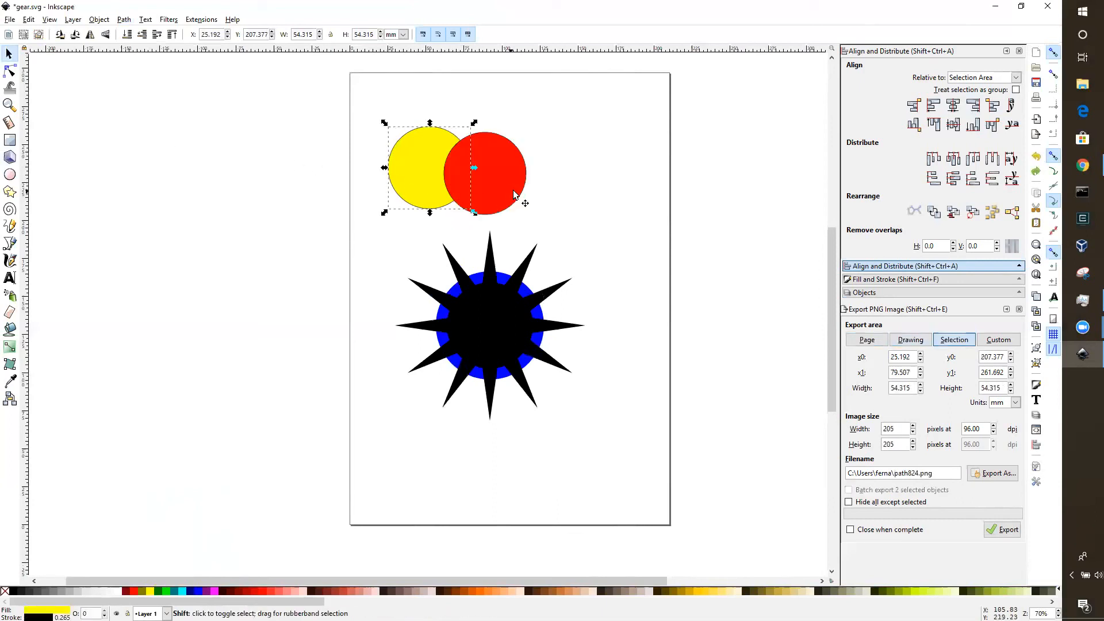
{"action": "left_click", "coordinate": [124, 20]}
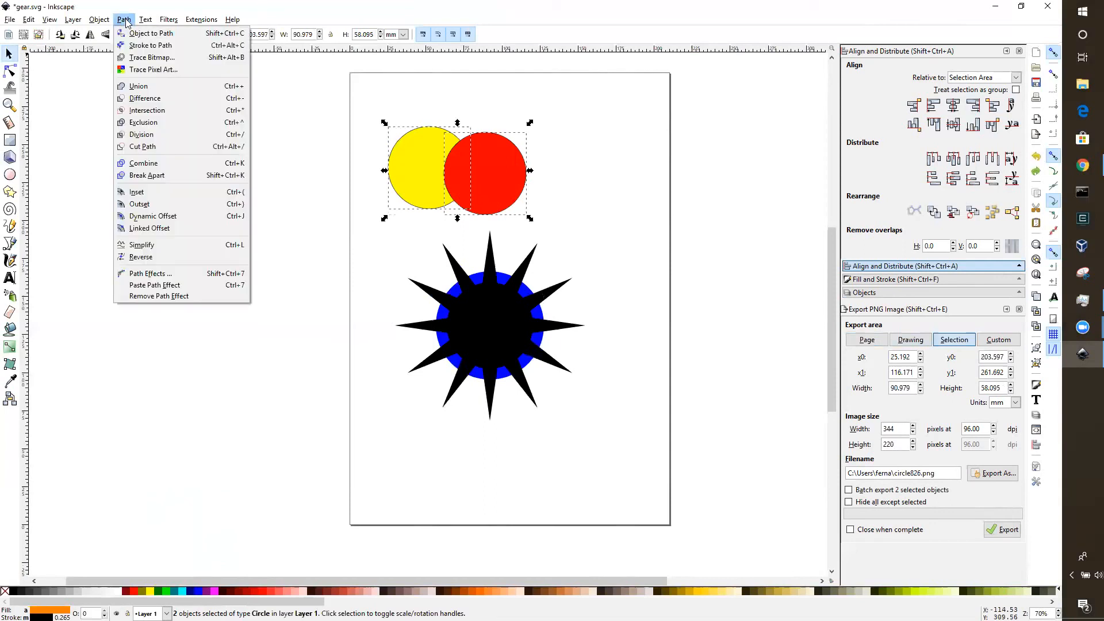
{"action": "left_click", "coordinate": [151, 148]}
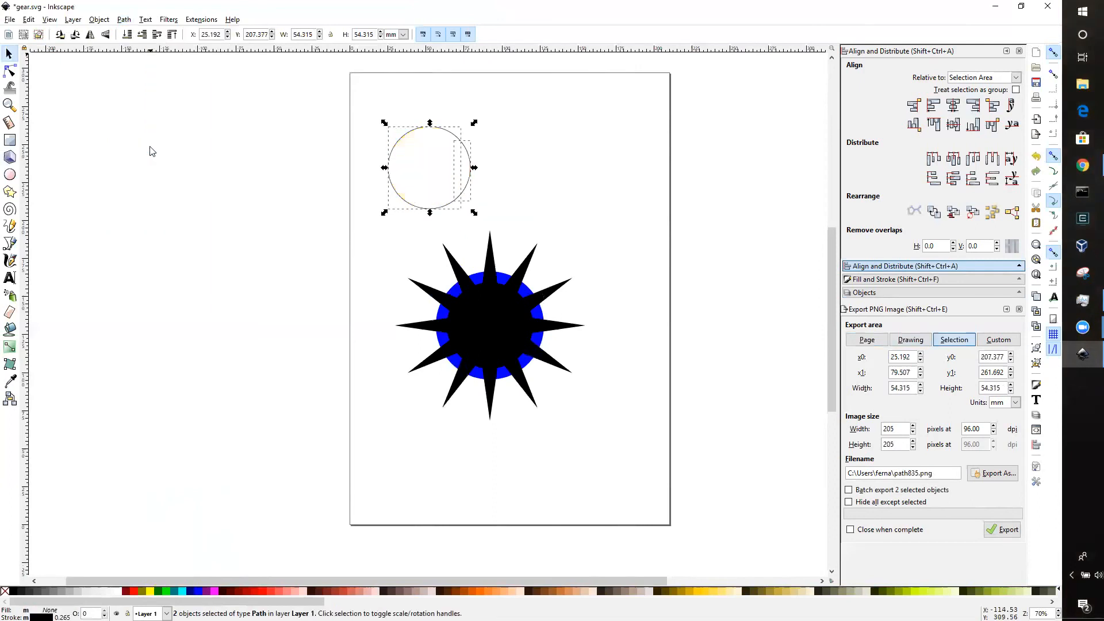
{"action": "key", "text": "ctrl+z"}
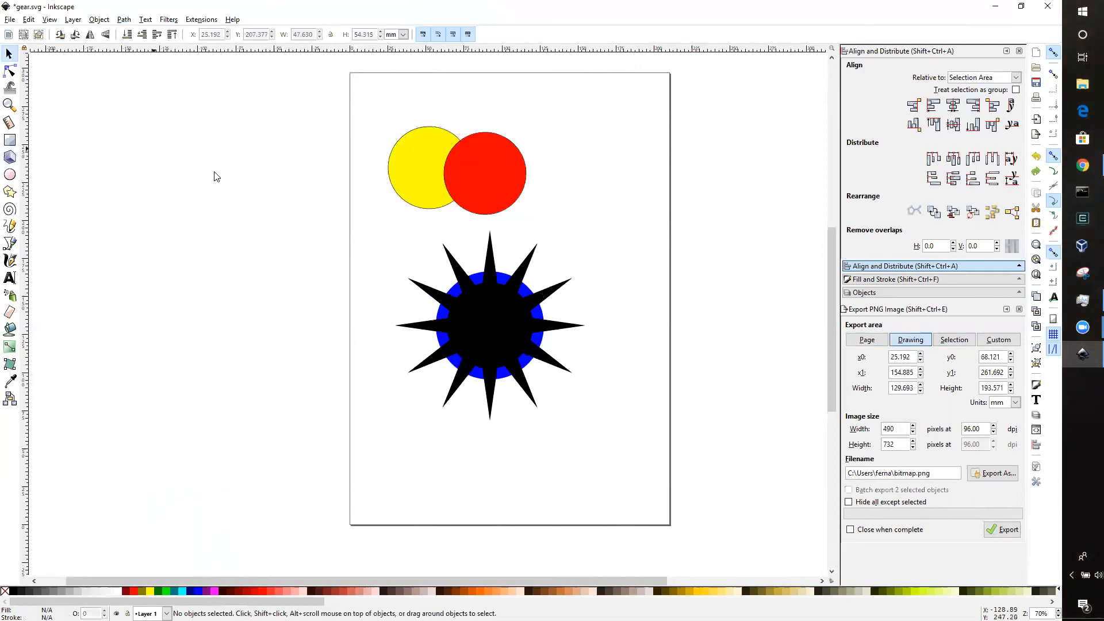
Step: Repeat the Cut Path operation on the overlapping yellow and red circles once more, and undo it
{"action": "left_click", "coordinate": [419, 207]}
{"action": "left_click", "coordinate": [487, 212]}
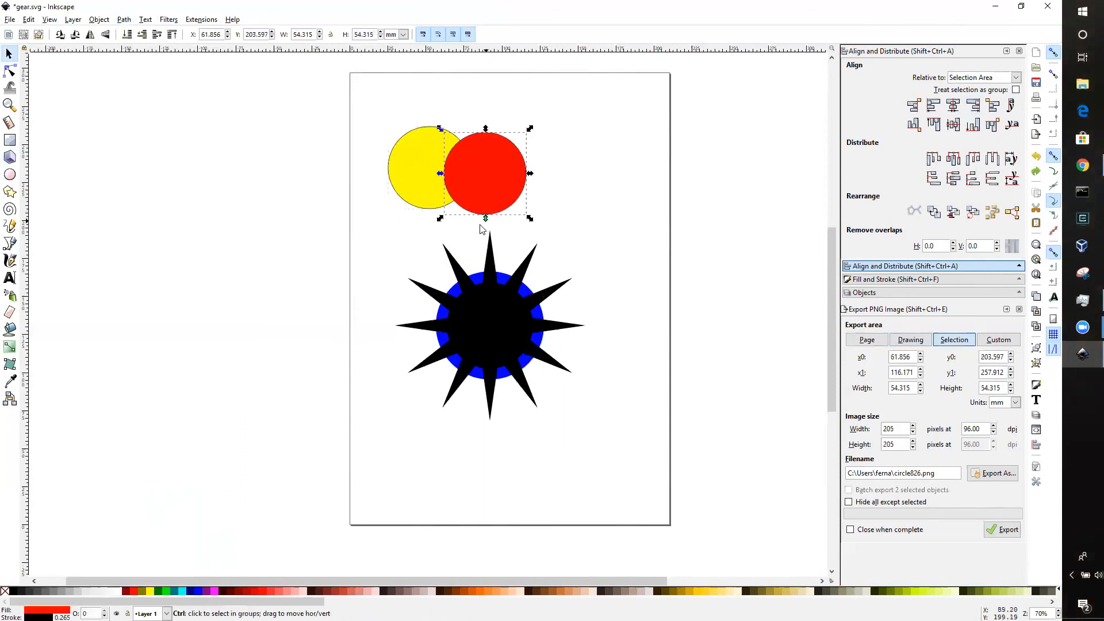
{"action": "left_click", "coordinate": [425, 211], "text": "shift"}
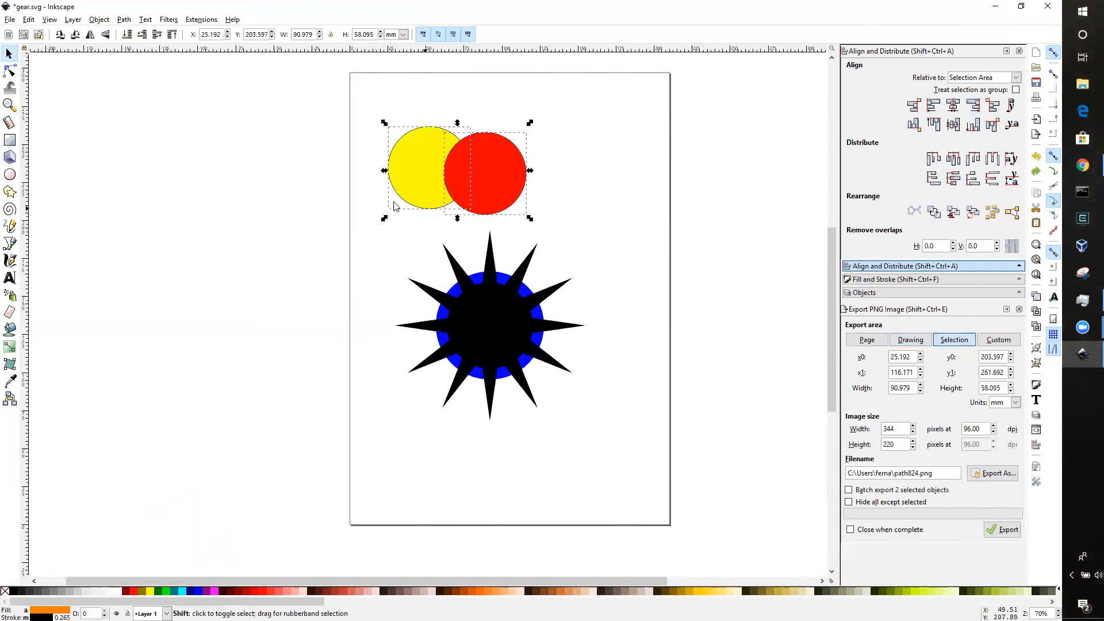
{"action": "left_click", "coordinate": [125, 19]}
{"action": "left_click", "coordinate": [148, 134]}
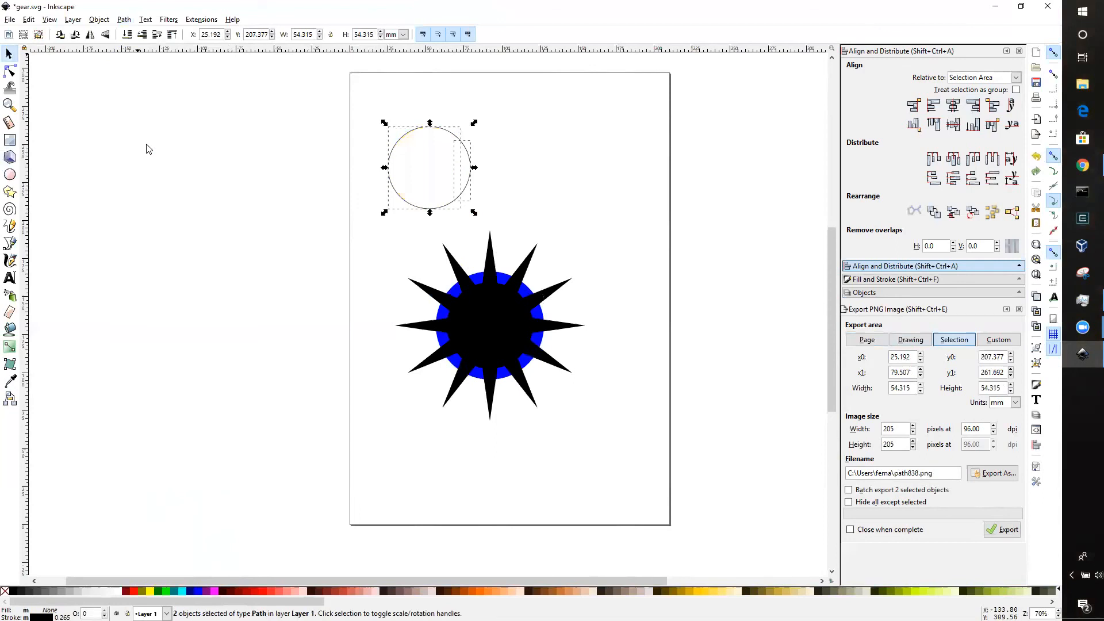
{"action": "key", "text": "ctrl+z"}
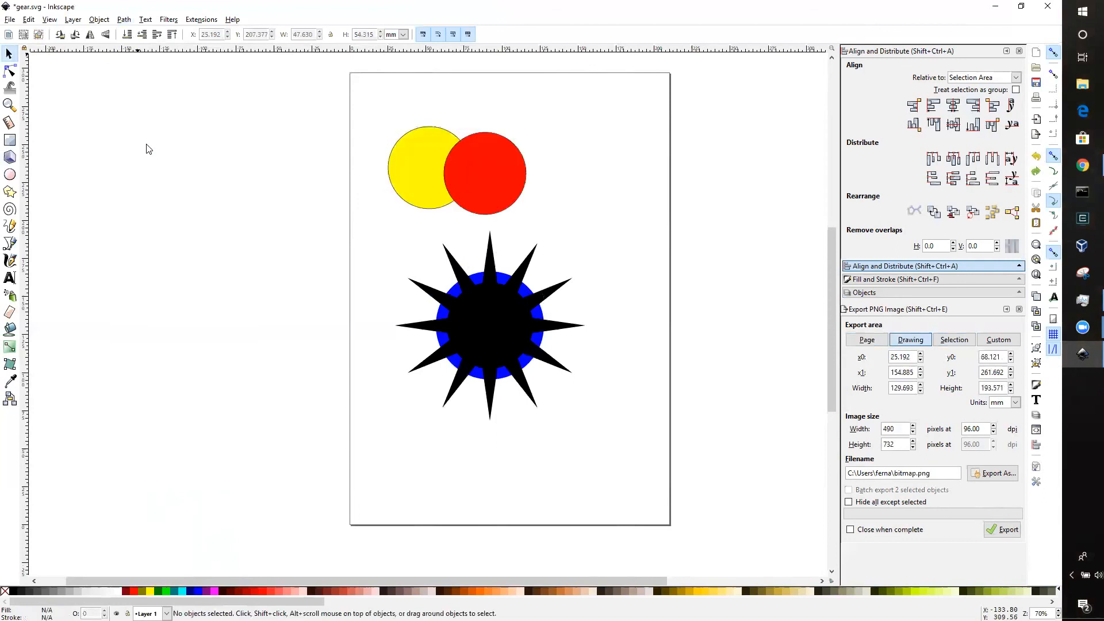
Step: Undo the yellow fill of the circle beside the red one
{"action": "key", "text": "ctrl+z"}
{"action": "left_click", "coordinate": [147, 148]}
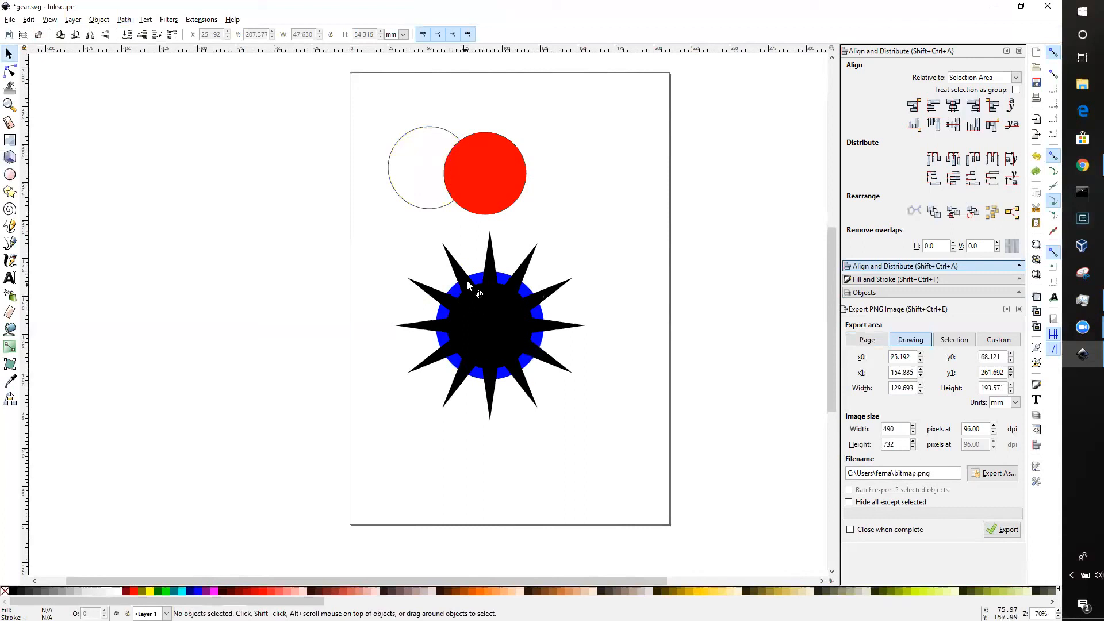
Step: Intersect the black star with the blue circle to form a gear, and move the gear slightly to the left on the page
{"action": "left_click", "coordinate": [544, 315]}
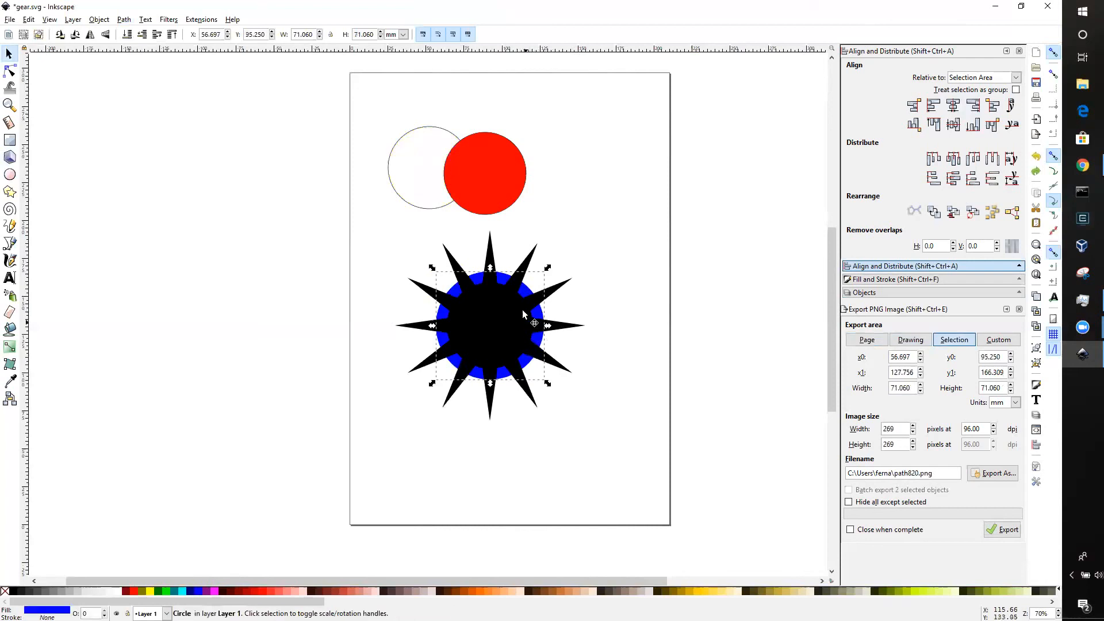
{"action": "left_click", "coordinate": [490, 256]}
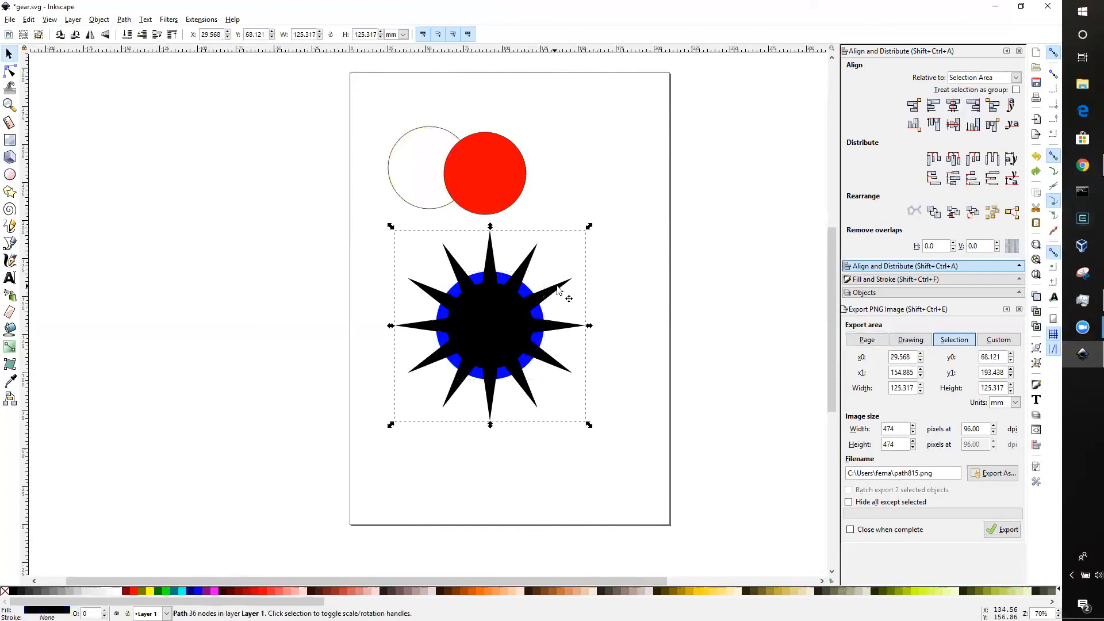
{"action": "left_click", "coordinate": [566, 313]}
{"action": "left_click", "coordinate": [543, 316]}
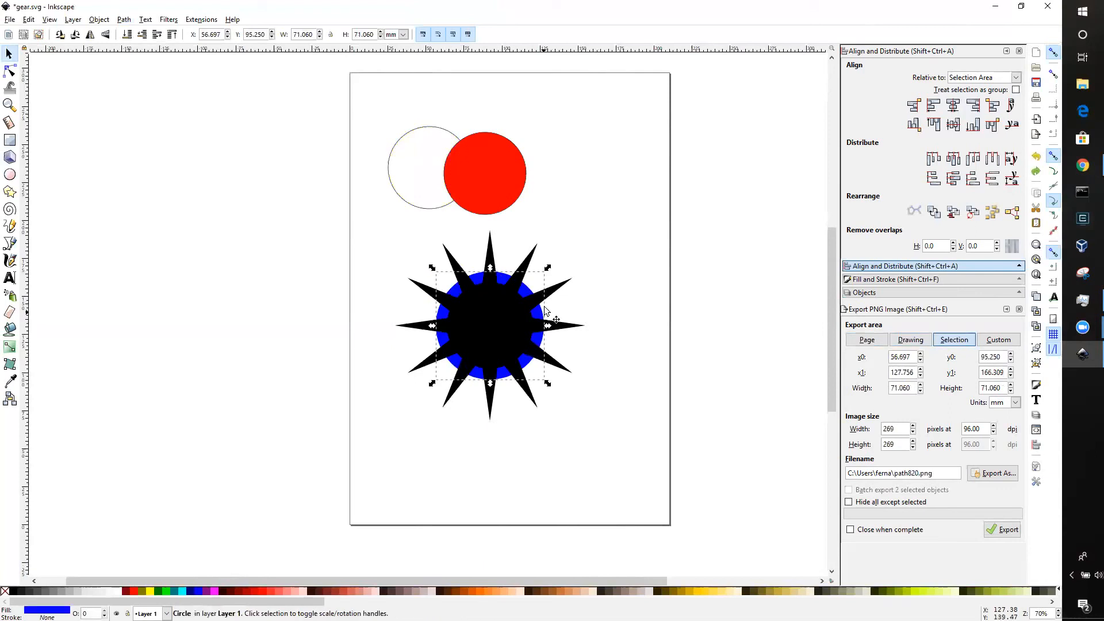
{"action": "left_click", "coordinate": [556, 293], "text": "shift"}
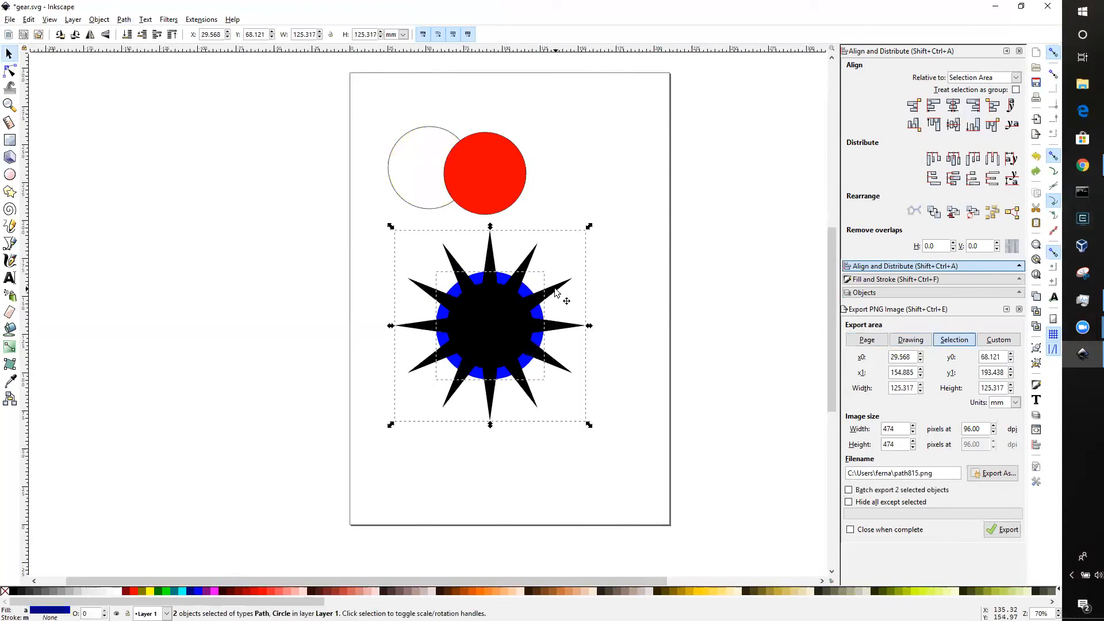
{"action": "left_click", "coordinate": [121, 21]}
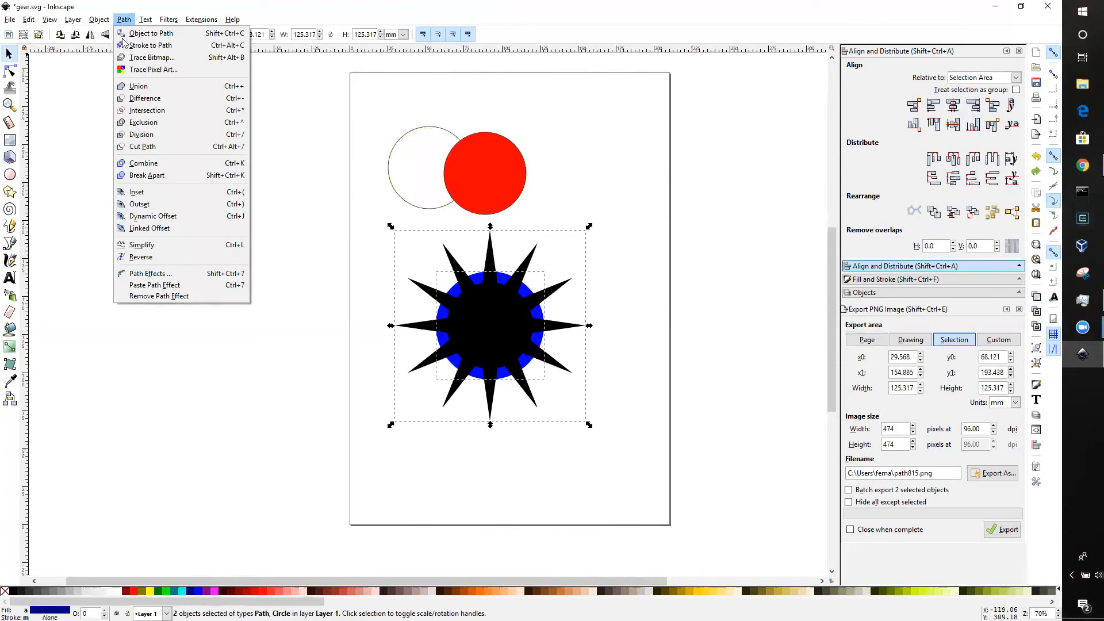
{"action": "left_click", "coordinate": [147, 110]}
{"action": "left_click", "coordinate": [557, 422]}
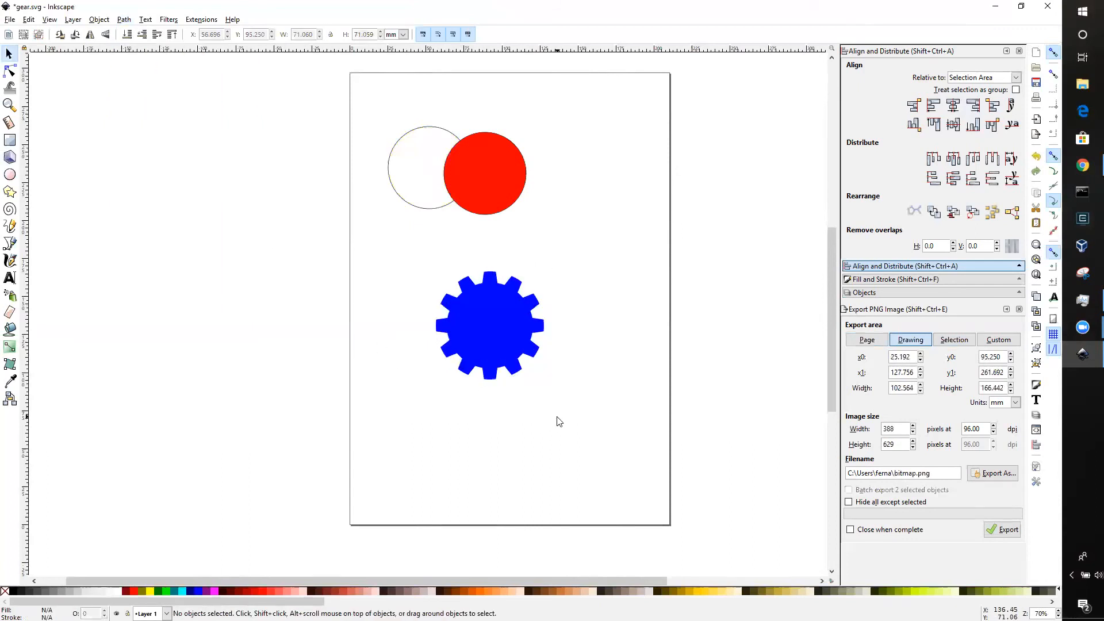
{"action": "mouse_move", "coordinate": [500, 336]}
{"action": "left_mouse_down"}
{"action": "mouse_move", "coordinate": [554, 356]}
{"action": "mouse_move", "coordinate": [448, 336]}
{"action": "mouse_move", "coordinate": [481, 334]}
{"action": "left_mouse_up"}
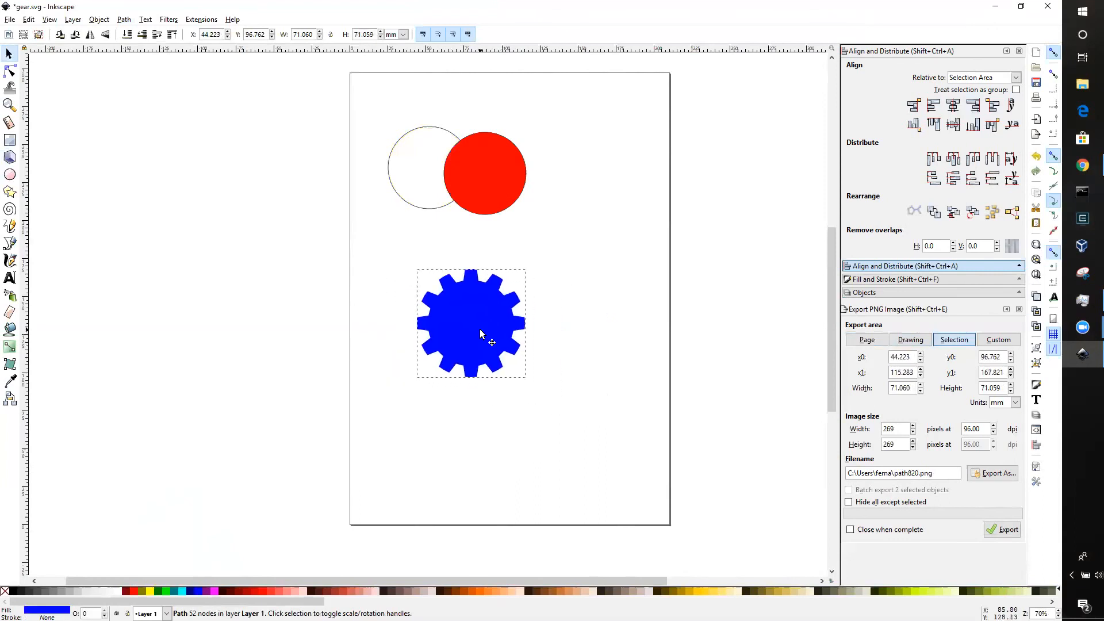
{"action": "left_click", "coordinate": [500, 417]}
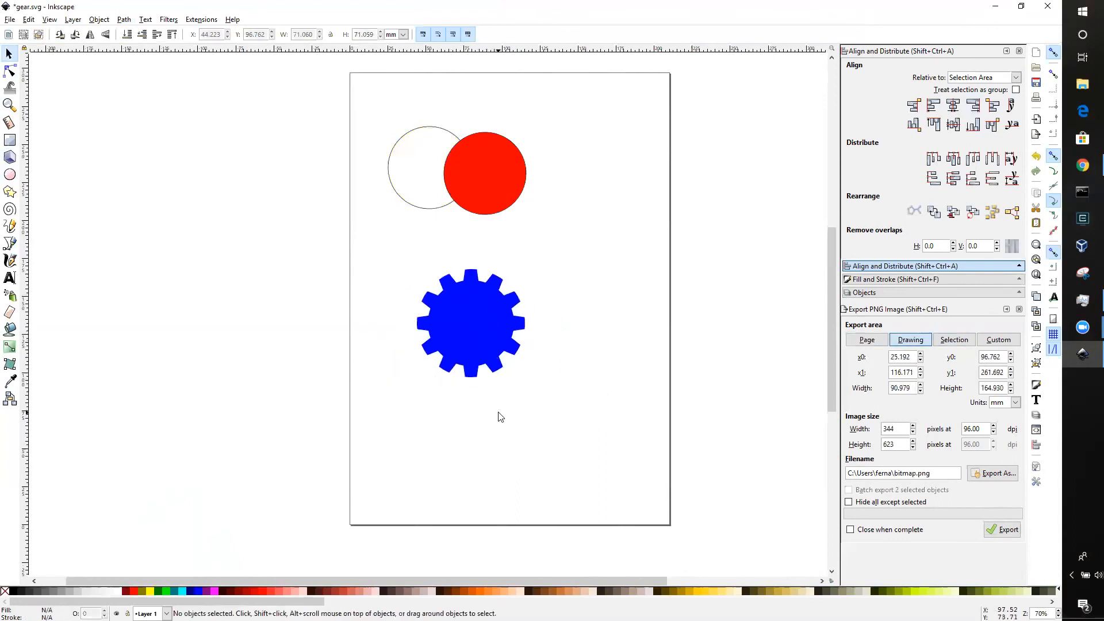
Step: Try a duplicate of the blue gear, placed below it and scaled down to about 27.6 mm wide, and delete it
{"action": "left_click", "coordinate": [486, 357]}
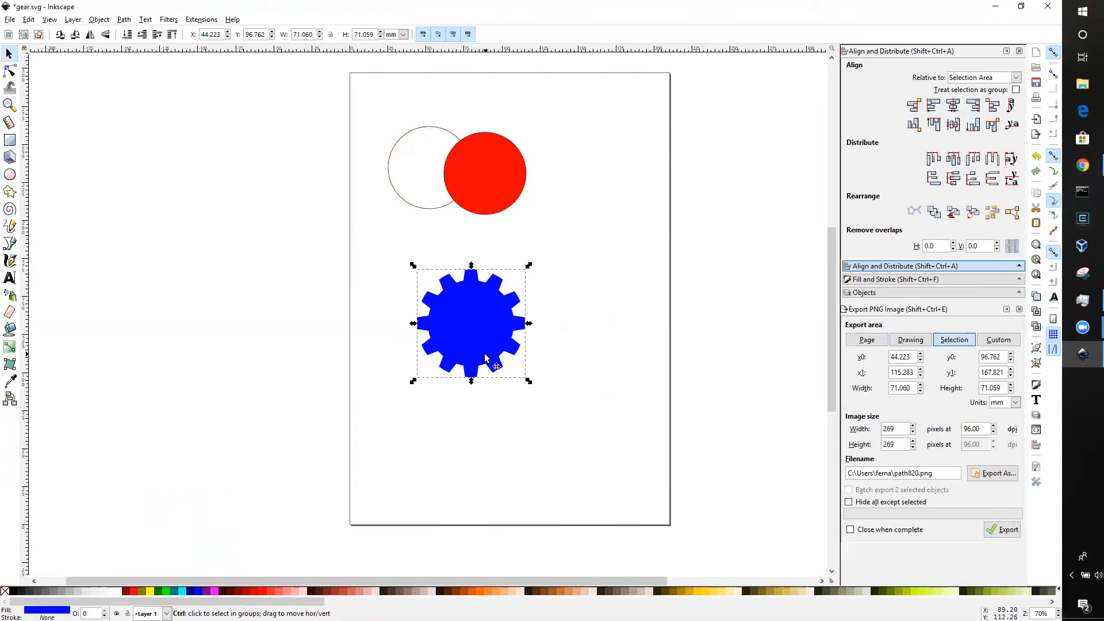
{"action": "key", "text": "ctrl+d"}
{"action": "left_click_drag", "start_coordinate": [483, 344], "coordinate": [579, 423]}
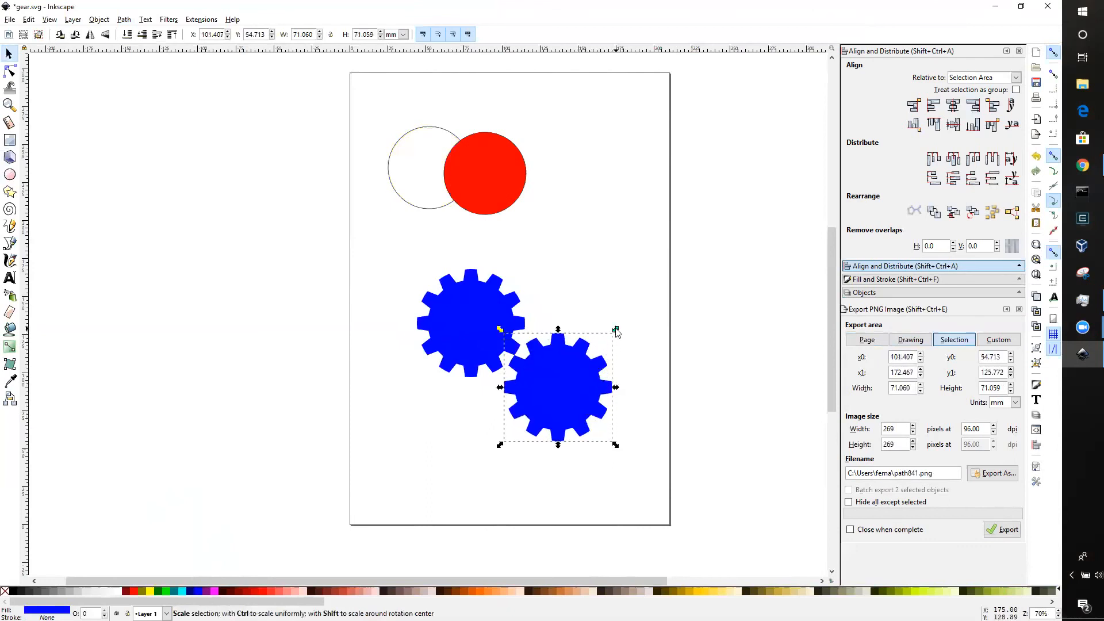
{"action": "left_click_drag", "start_coordinate": [616, 331], "coordinate": [568, 397]}
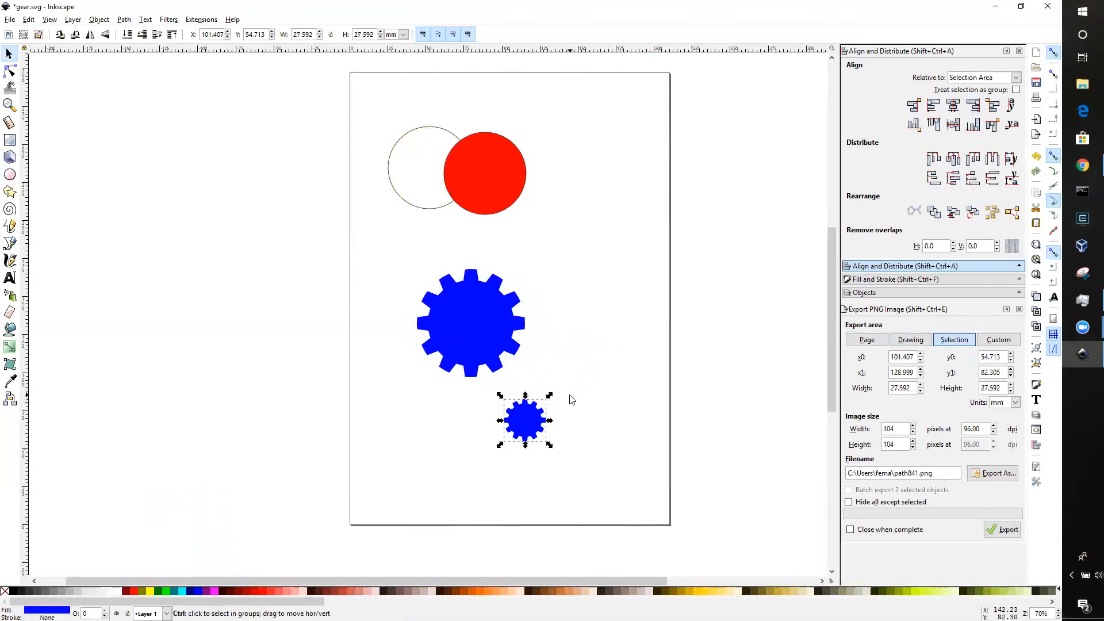
{"action": "left_click", "coordinate": [560, 428]}
{"action": "left_click", "coordinate": [535, 429]}
{"action": "key", "text": "Delete"}
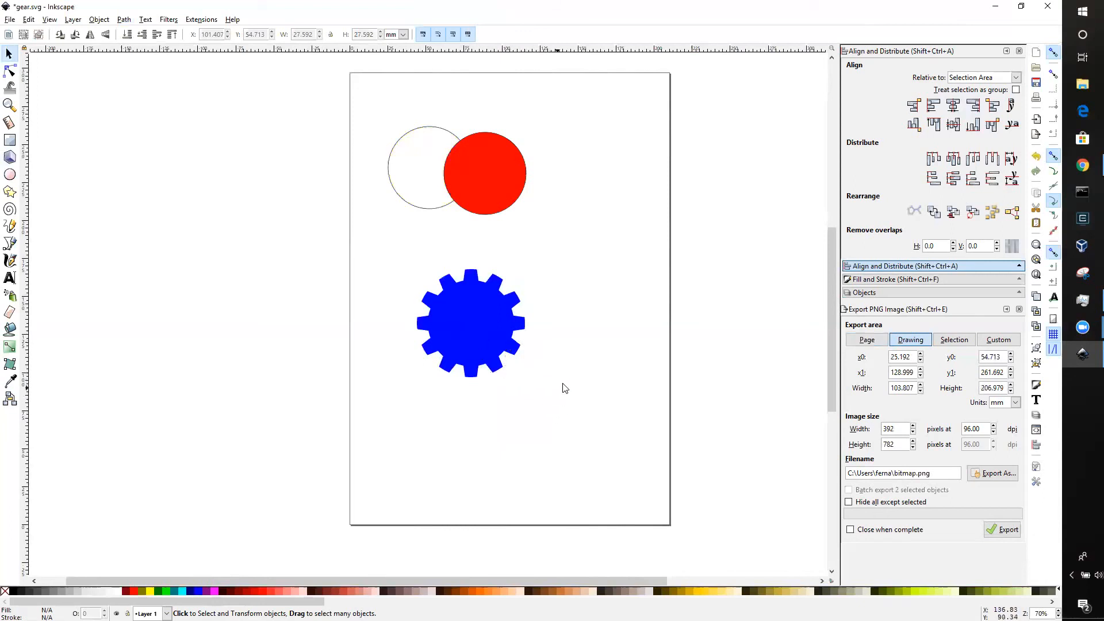
Step: Draw a yellow circle about 35.5 mm in diameter and place it over the middle of the blue gear
{"action": "left_click", "coordinate": [505, 349]}
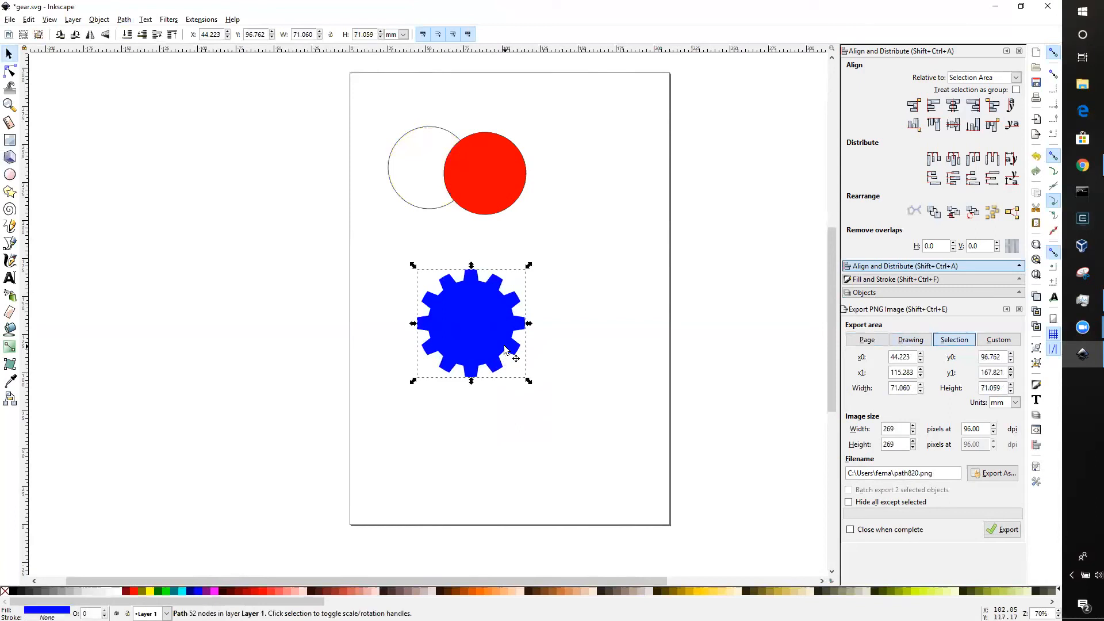
{"action": "left_click", "coordinate": [565, 329]}
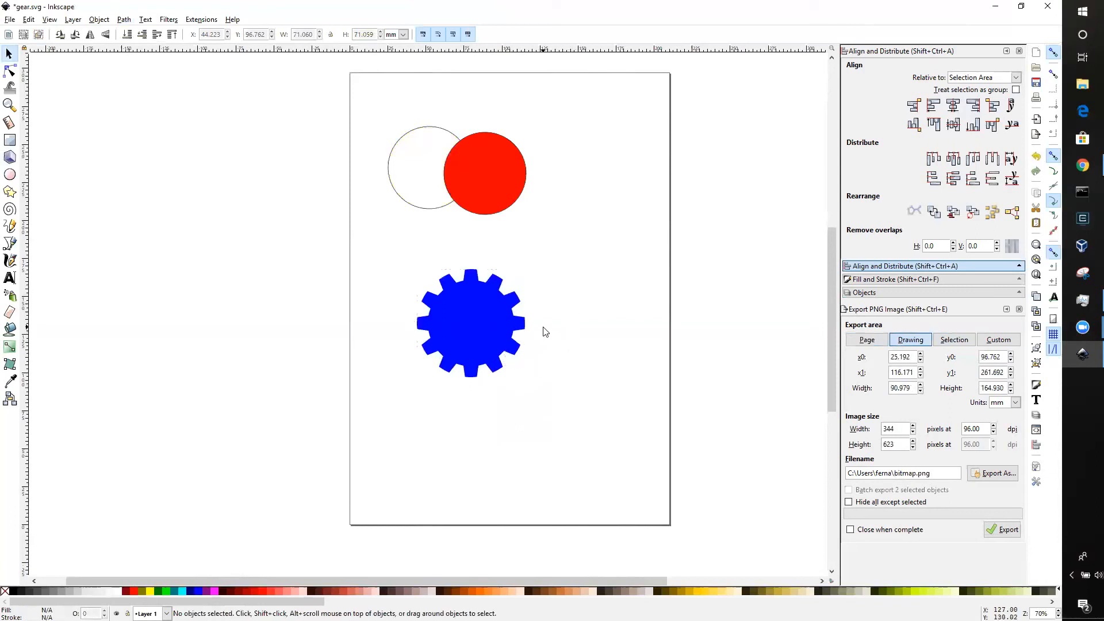
{"action": "left_click", "coordinate": [10, 175]}
{"action": "left_click_drag", "start_coordinate": [561, 241], "coordinate": [616, 305]}
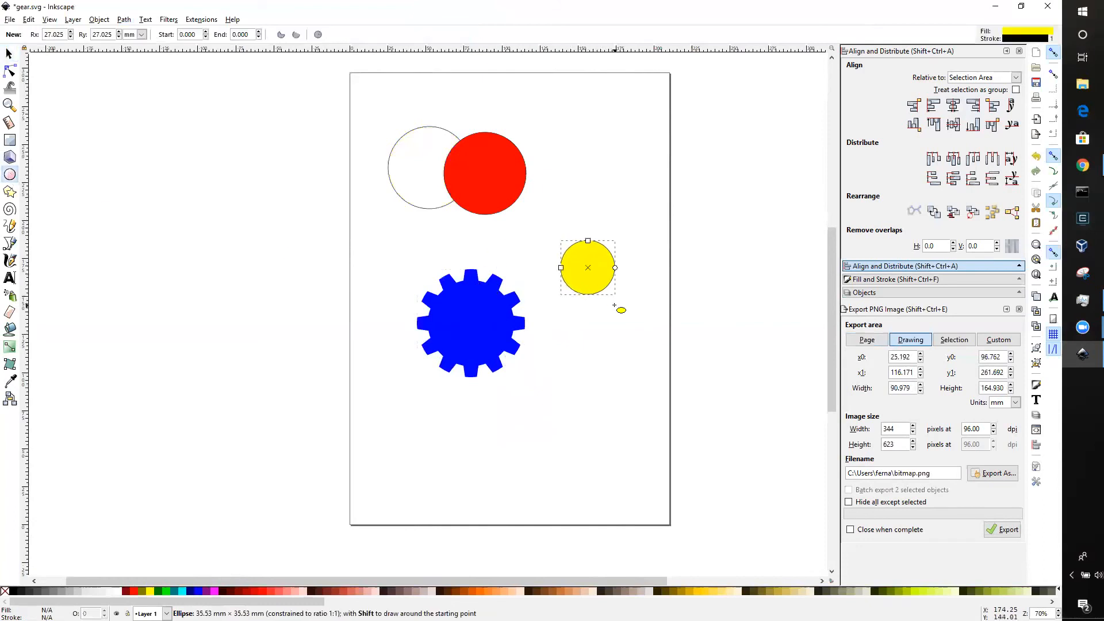
{"action": "left_click", "coordinate": [8, 56]}
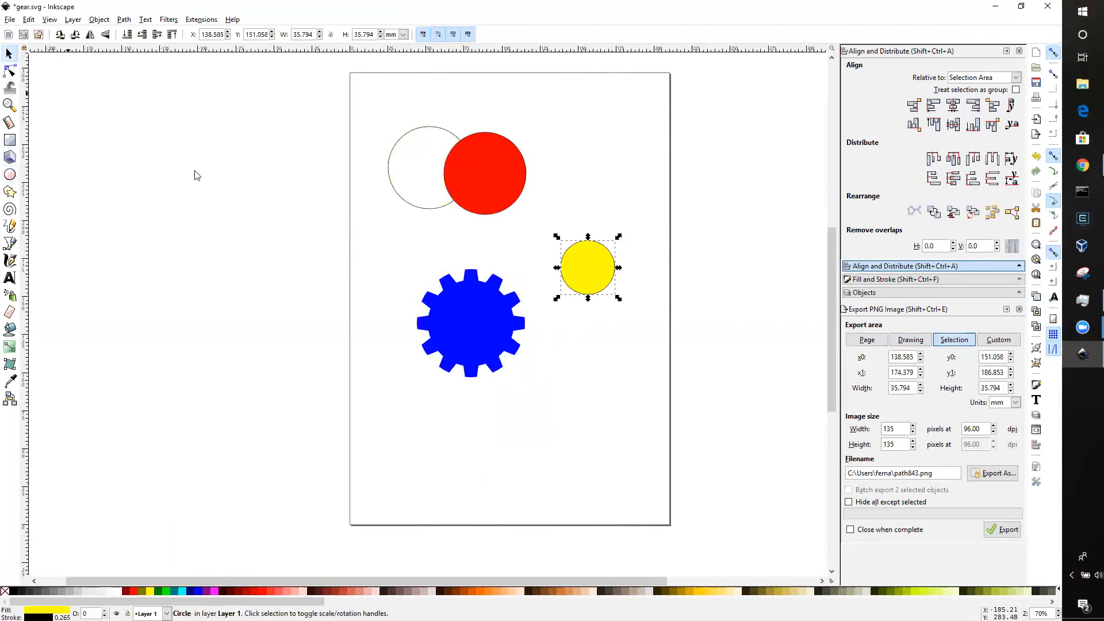
{"action": "left_click_drag", "start_coordinate": [586, 280], "coordinate": [460, 330]}
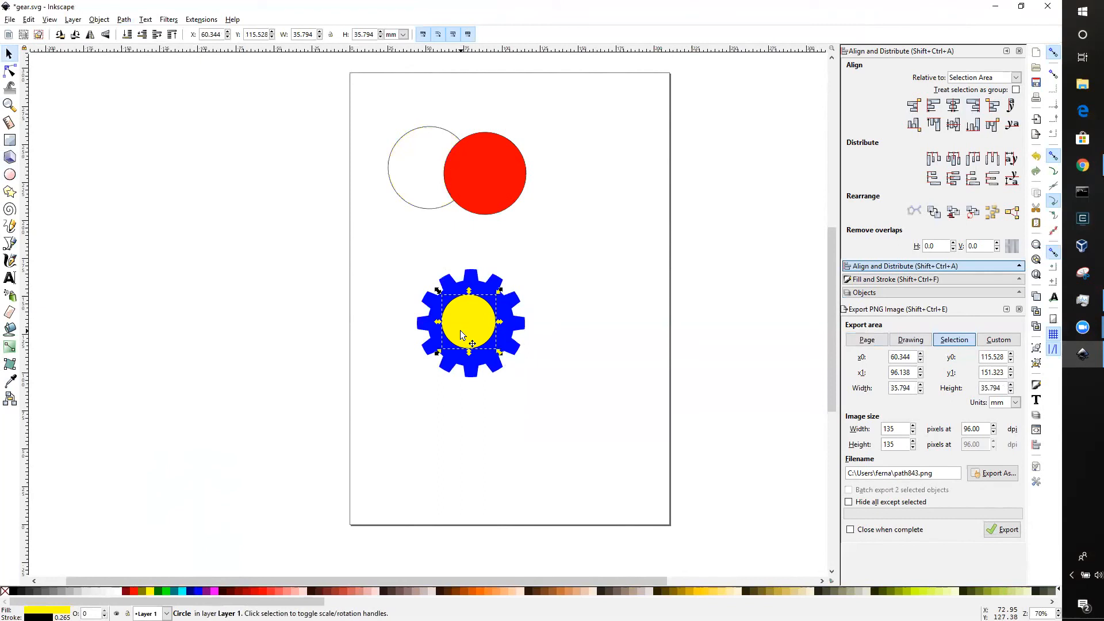
Step: Remove the stroke from the yellow circle on the gear and set its fill to black
{"action": "left_click", "coordinate": [560, 347]}
{"action": "left_click", "coordinate": [496, 301]}
{"action": "left_click", "coordinate": [512, 300]}
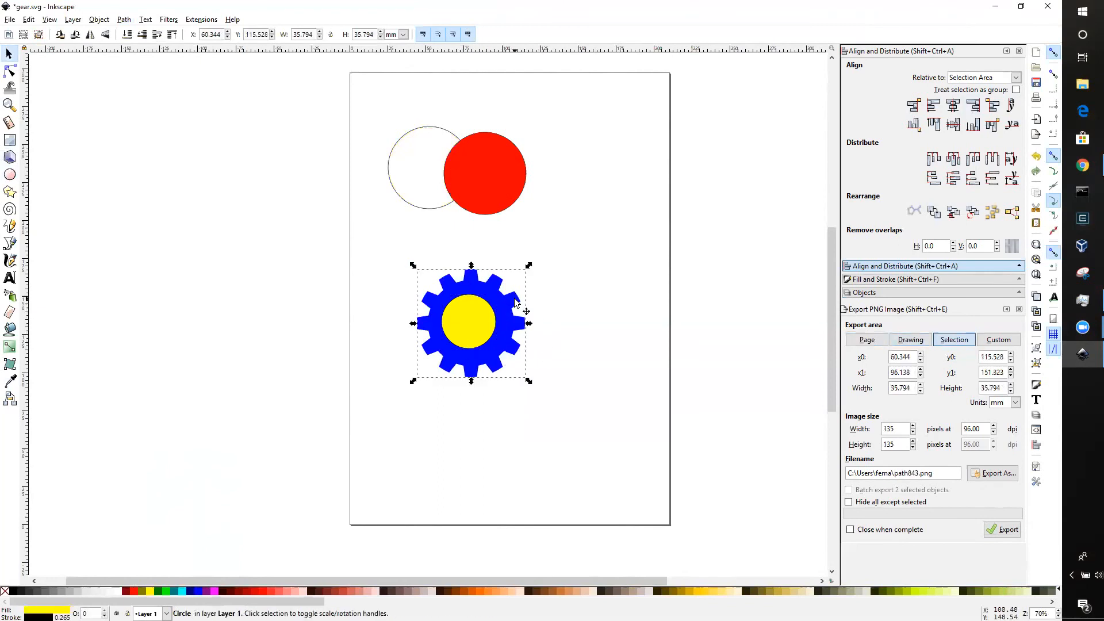
{"action": "left_click", "coordinate": [487, 321]}
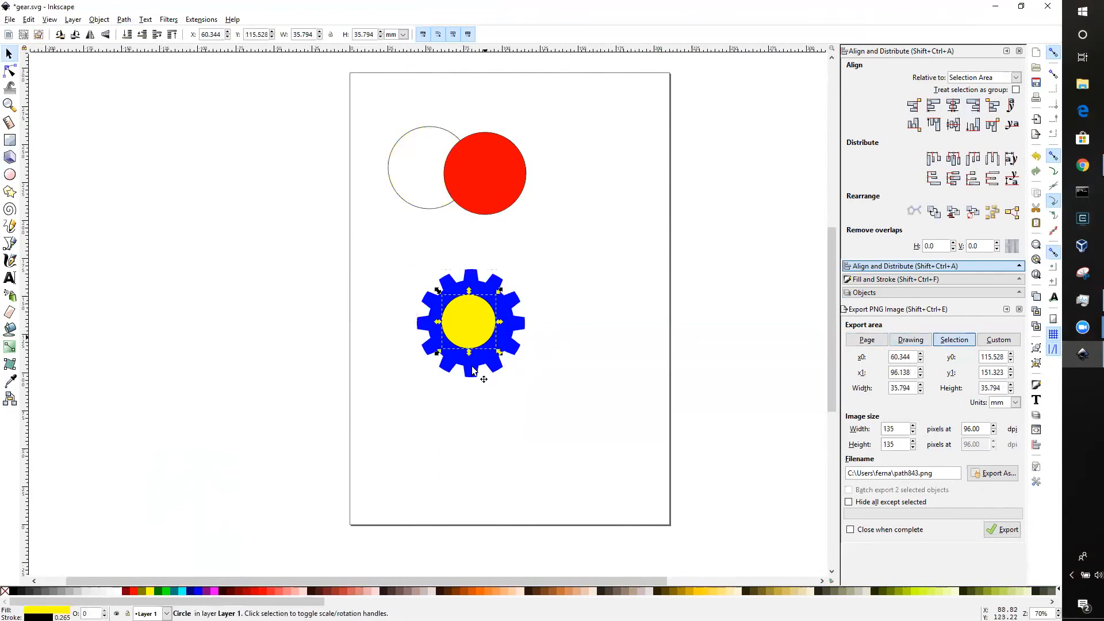
{"action": "right_click", "coordinate": [6, 593]}
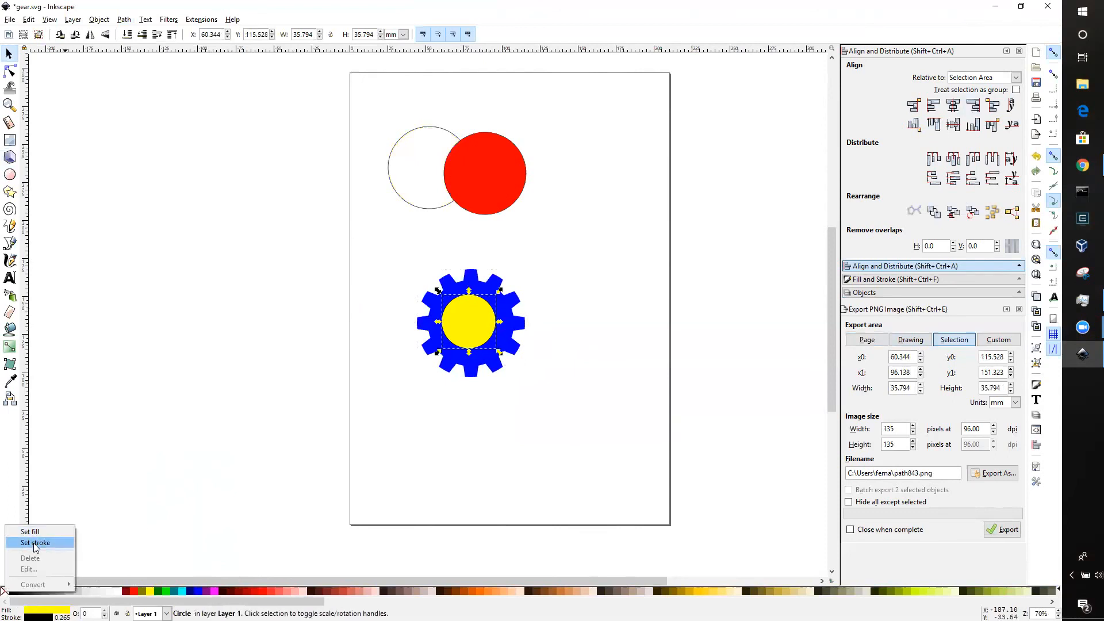
{"action": "left_click", "coordinate": [35, 547]}
{"action": "right_click", "coordinate": [13, 591]}
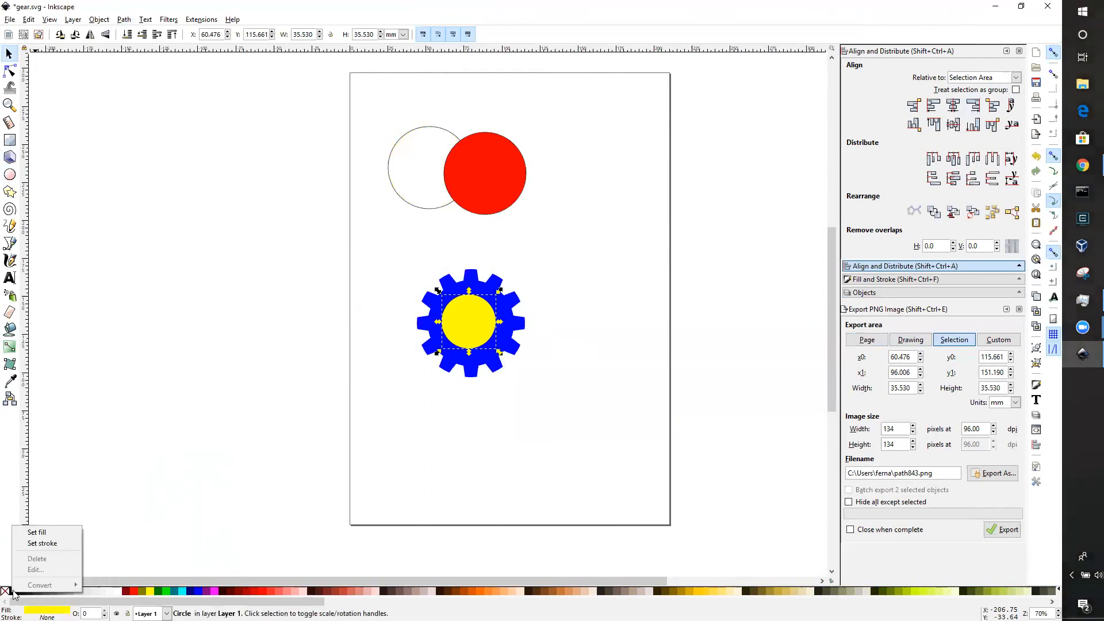
{"action": "left_click", "coordinate": [37, 532]}
{"action": "left_click", "coordinate": [482, 430]}
{"action": "left_click", "coordinate": [486, 342]}
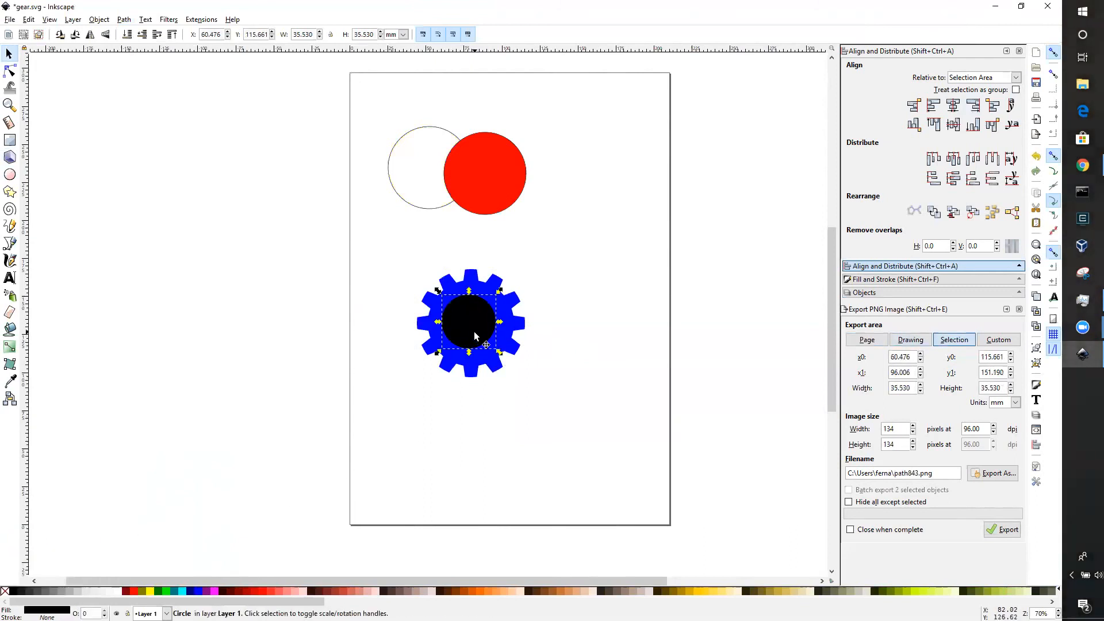
Step: Align the black circle and the gear on their centres, both horizontally and vertically
{"action": "left_click", "coordinate": [515, 323], "text": "shift"}
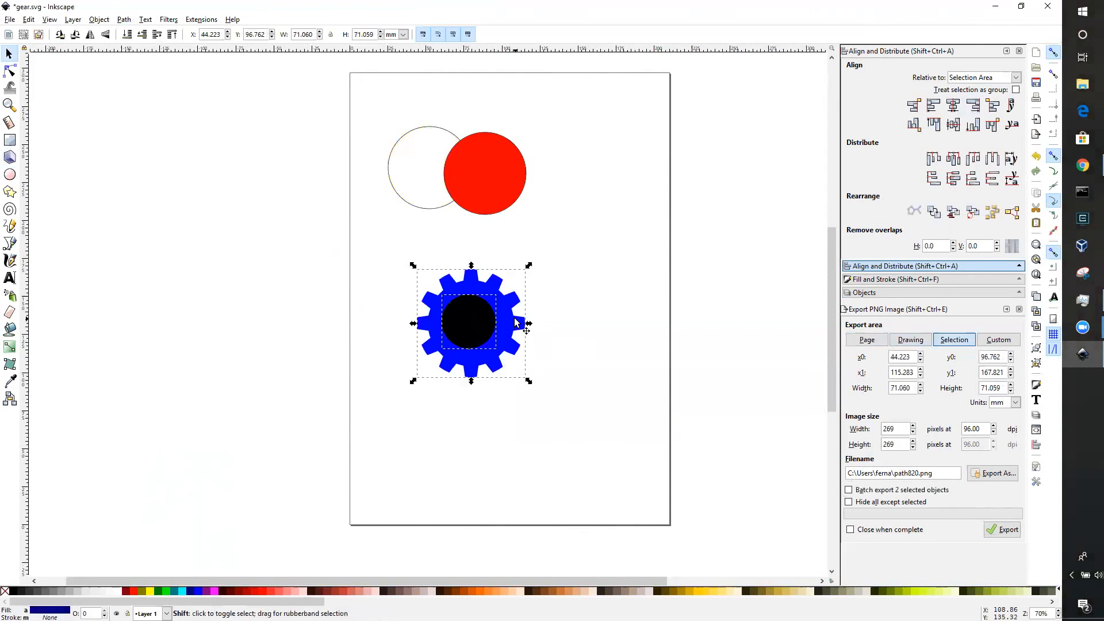
{"action": "left_click", "coordinate": [953, 107]}
{"action": "left_click", "coordinate": [953, 125]}
{"action": "left_click", "coordinate": [583, 372]}
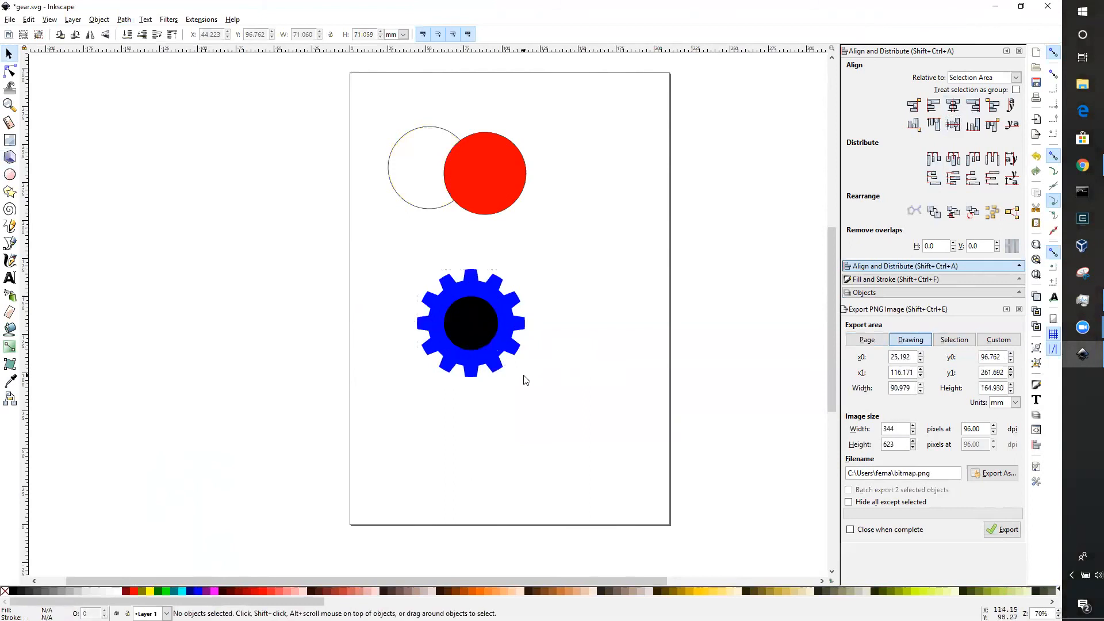
Step: Cut the black circle out of the middle of the blue gear with the Difference path operation
{"action": "left_click", "coordinate": [485, 335]}
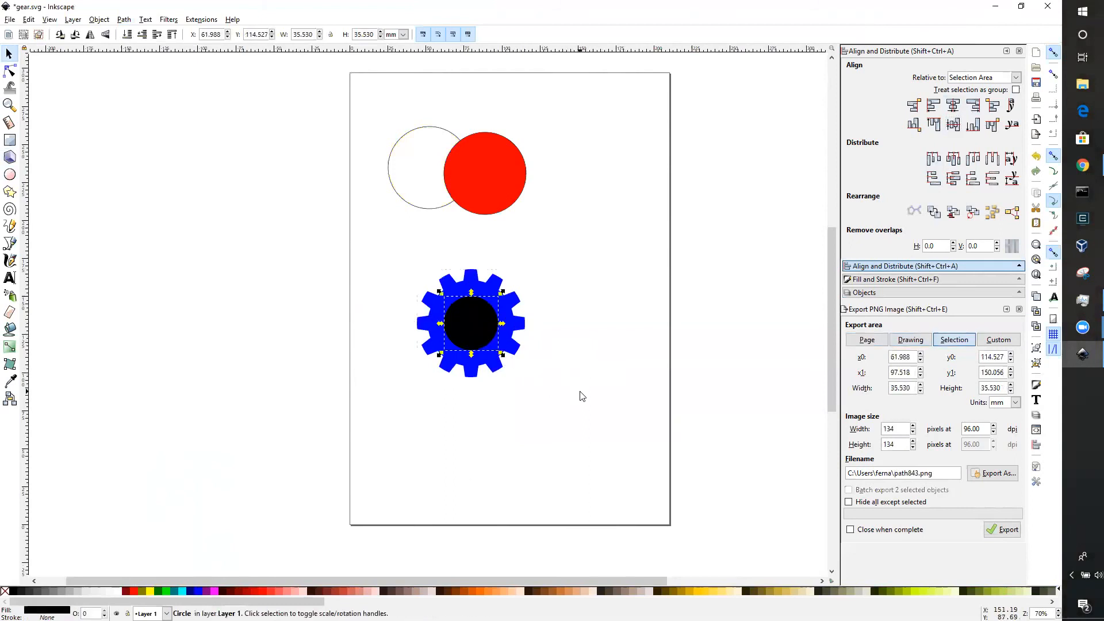
{"action": "left_click", "coordinate": [572, 383]}
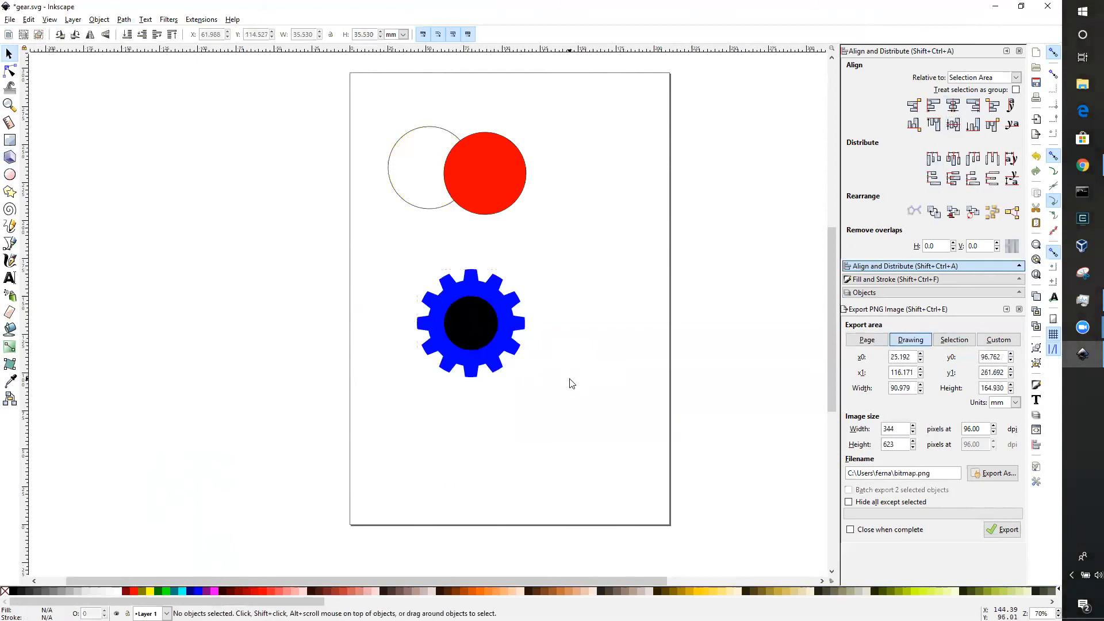
{"action": "left_click", "coordinate": [490, 353]}
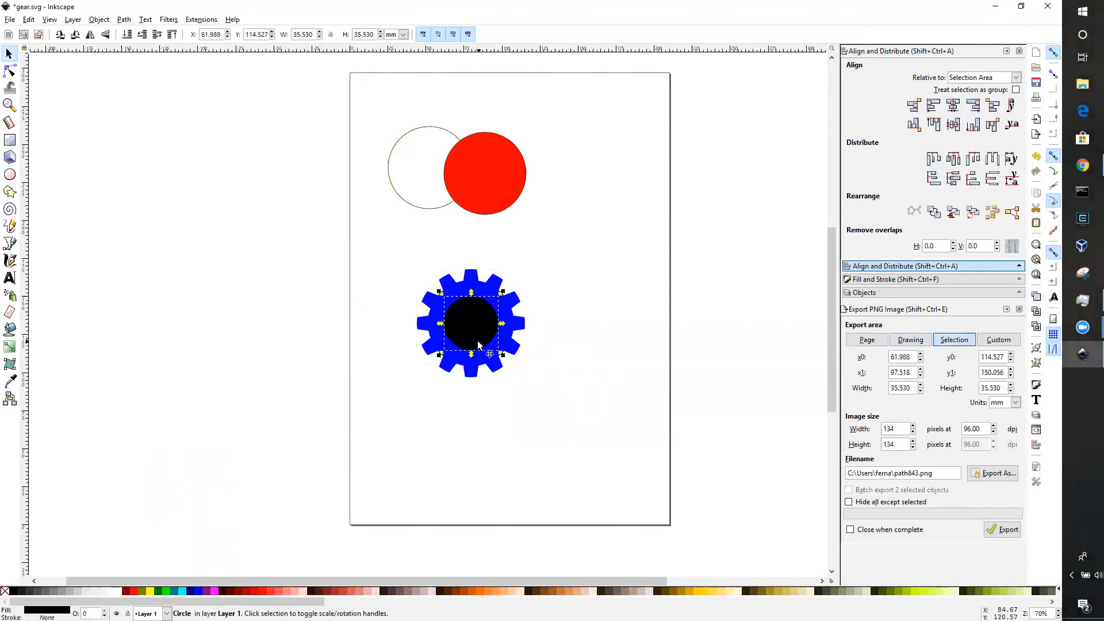
{"action": "left_click", "coordinate": [539, 355]}
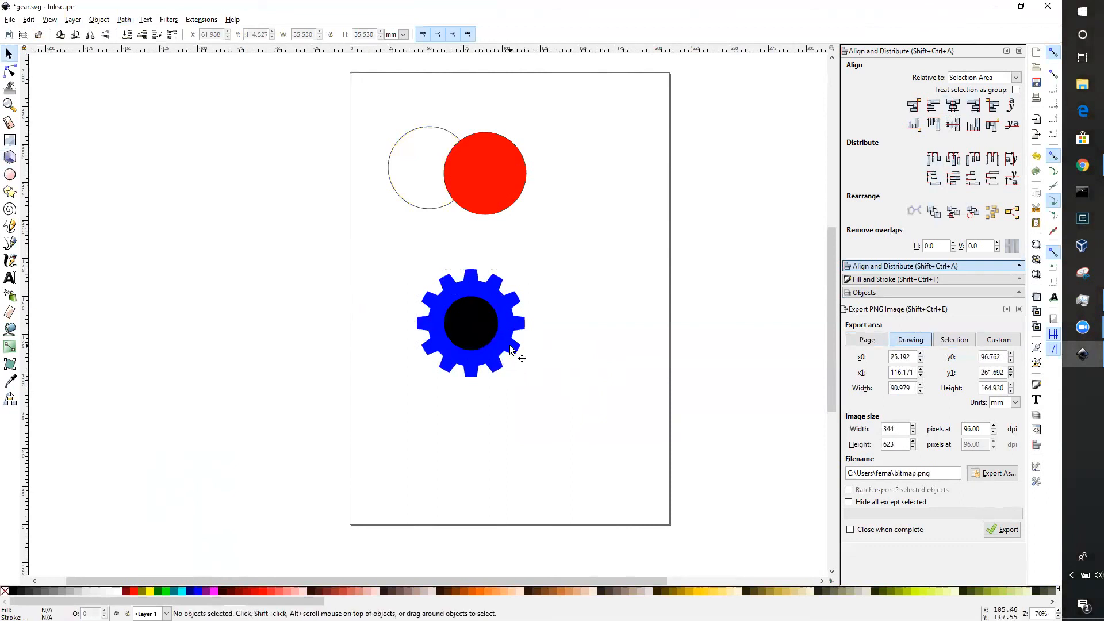
{"action": "left_click", "coordinate": [492, 331]}
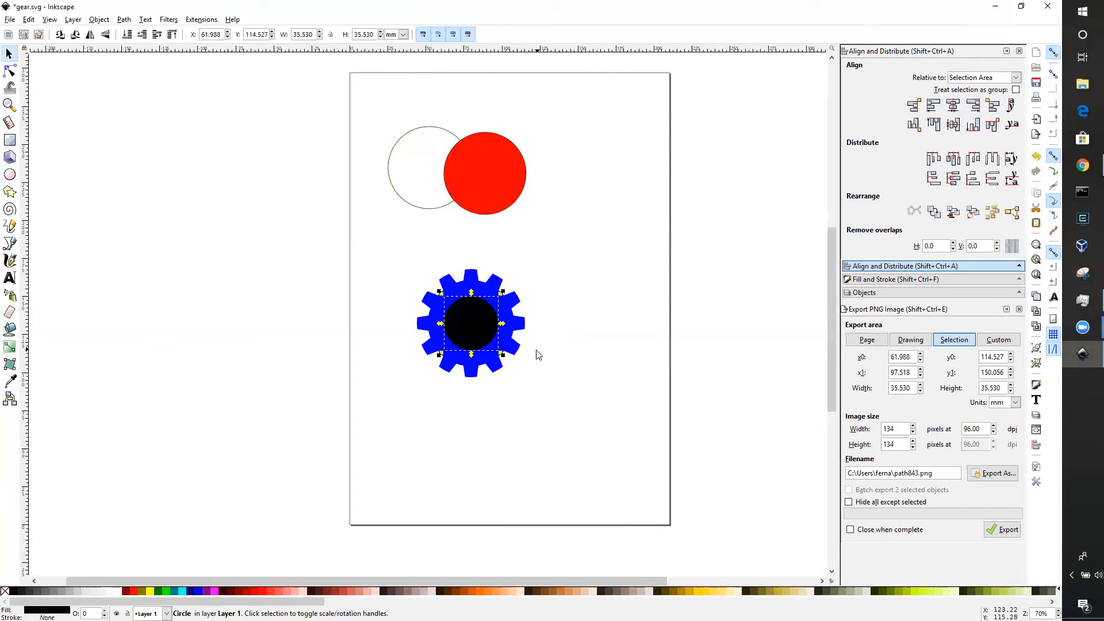
{"action": "left_click", "coordinate": [514, 352], "text": "shift"}
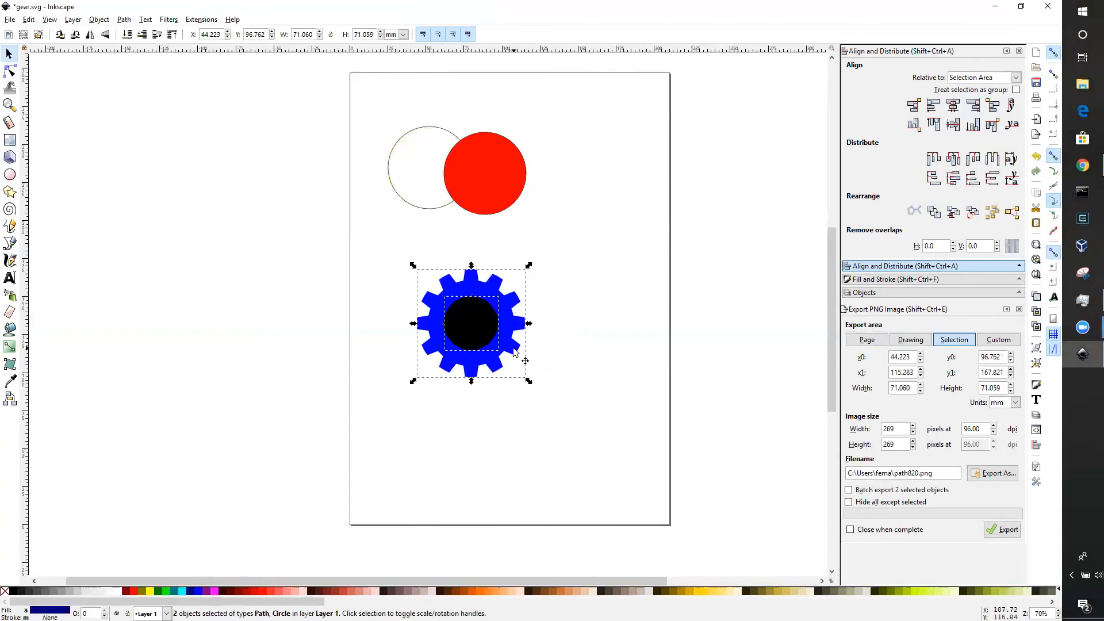
{"action": "left_click", "coordinate": [125, 20]}
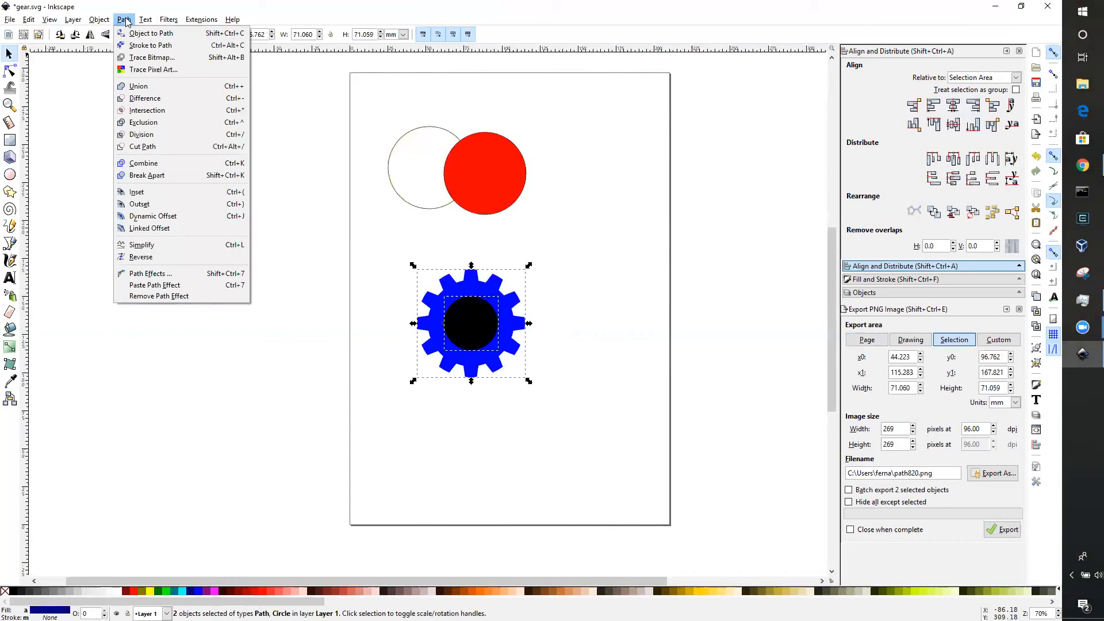
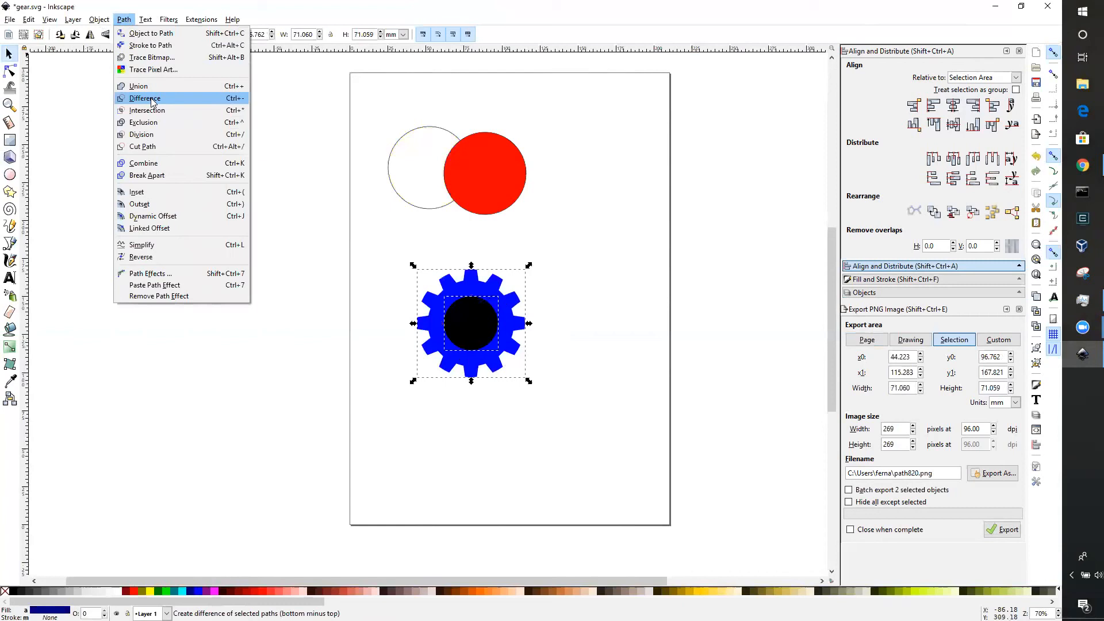
{"action": "left_click", "coordinate": [152, 99]}
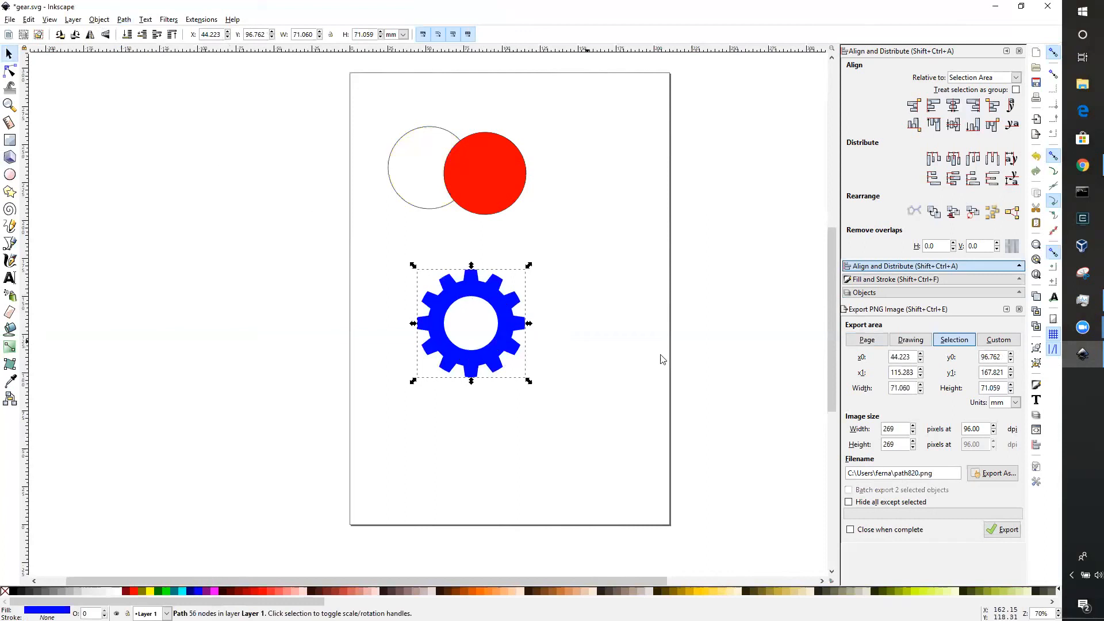
Step: Move the blue gear with its centre hole to about X 28.0, Y 108.9 mm, and deselect it
{"action": "left_click", "coordinate": [610, 333]}
{"action": "mouse_move", "coordinate": [512, 333]}
{"action": "left_mouse_down"}
{"action": "mouse_move", "coordinate": [564, 347]}
{"action": "mouse_move", "coordinate": [581, 336]}
{"action": "mouse_move", "coordinate": [504, 345]}
{"action": "left_mouse_up"}
{"action": "left_click", "coordinate": [559, 351]}
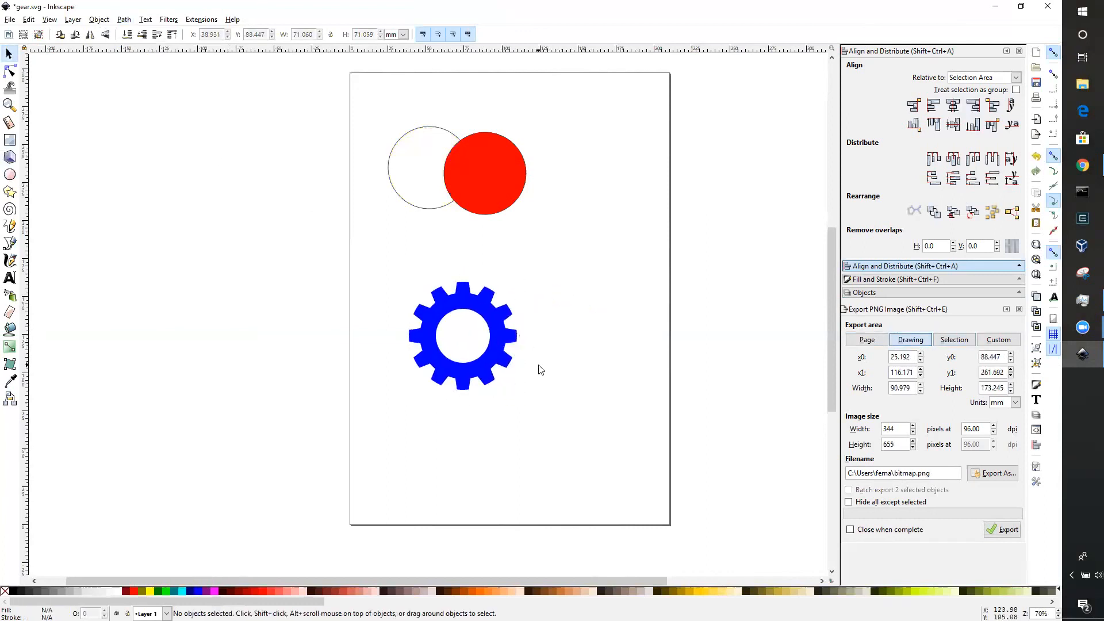
{"action": "left_click_drag", "start_coordinate": [496, 359], "coordinate": [463, 308]}
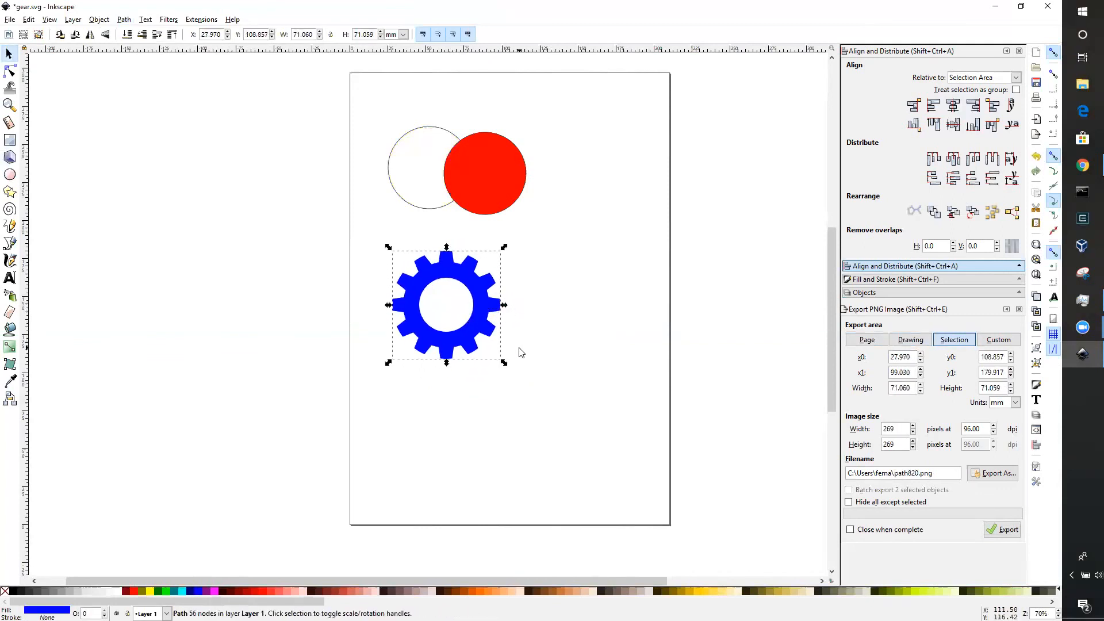
{"action": "left_click", "coordinate": [544, 359]}
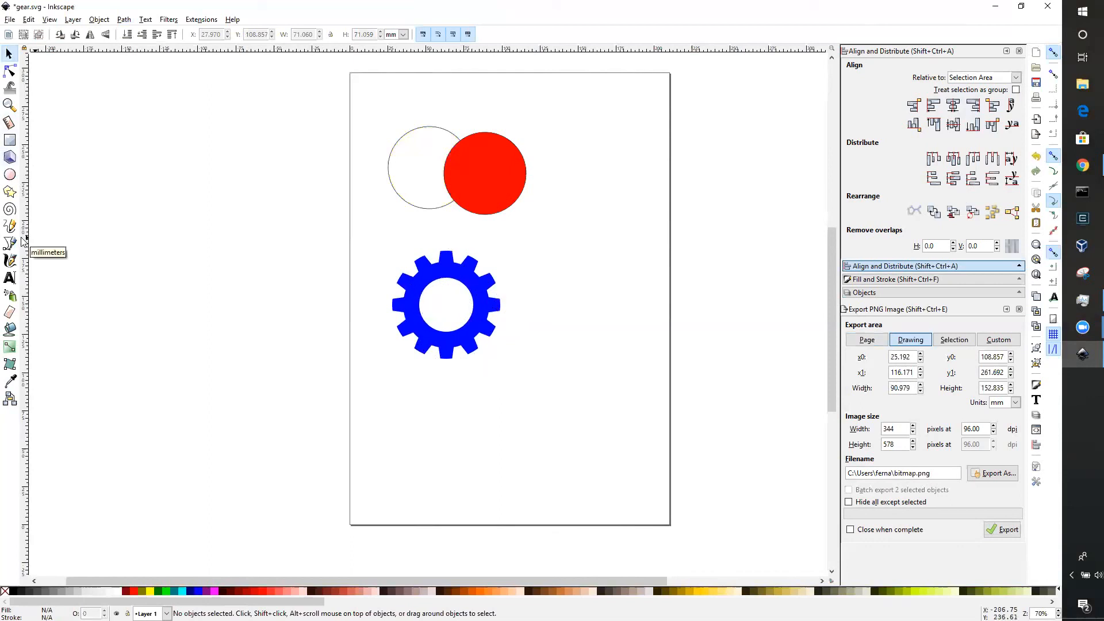
Step: Draw a six-cornered black star about 97 mm wide and 112 mm high and move it beside the blue gear
{"action": "left_click", "coordinate": [10, 192]}
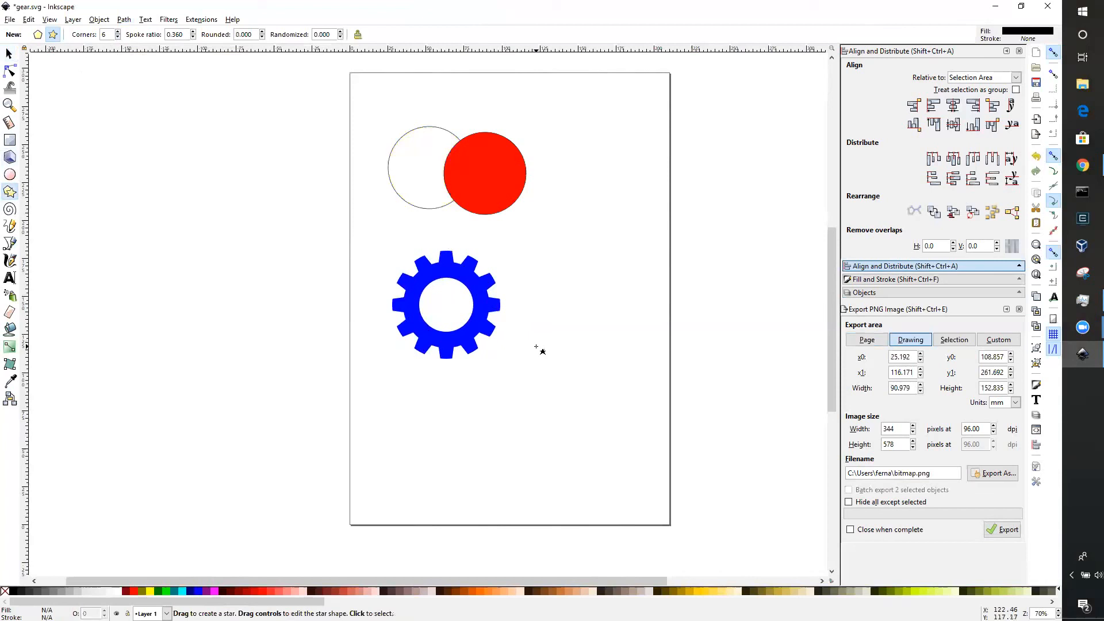
{"action": "left_click_drag", "start_coordinate": [573, 437], "coordinate": [571, 344]}
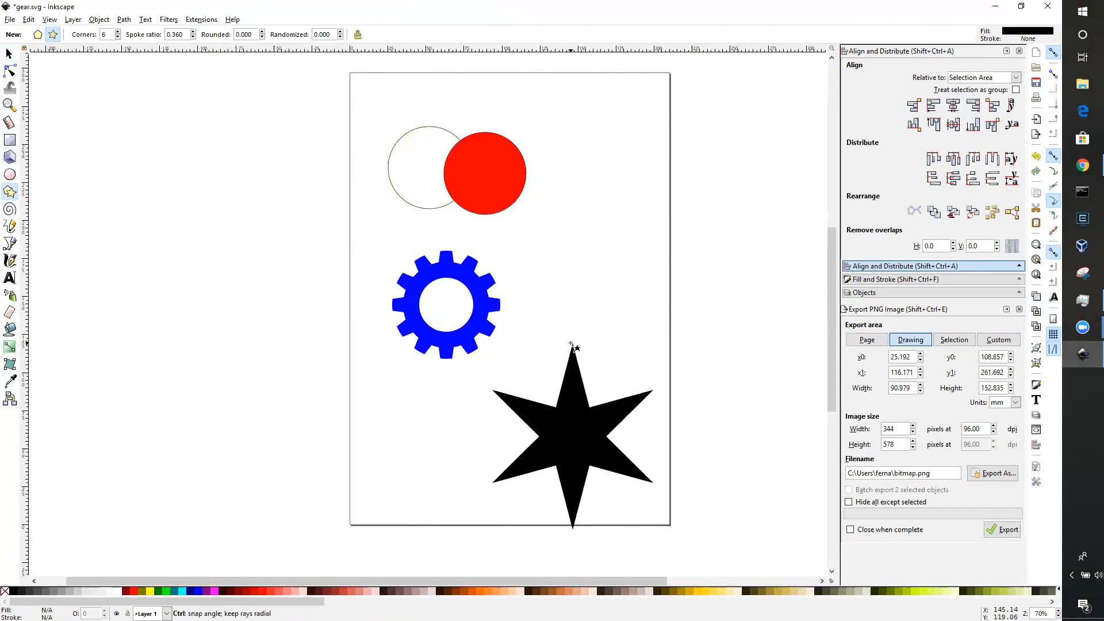
{"action": "left_click_drag", "start_coordinate": [571, 345], "coordinate": [572, 352]}
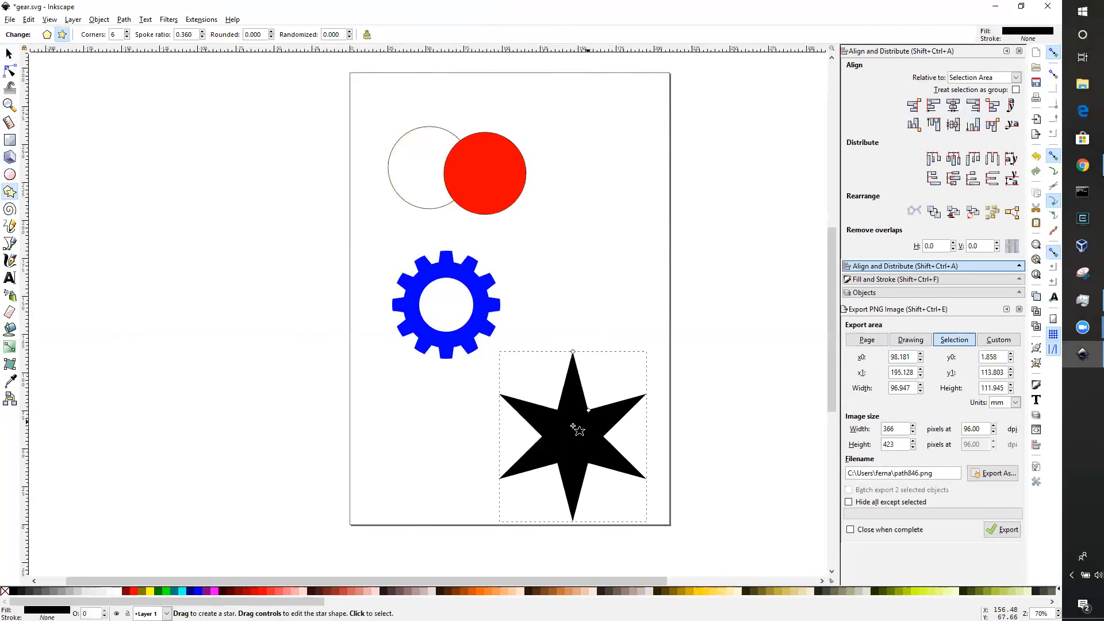
{"action": "left_click", "coordinate": [8, 53]}
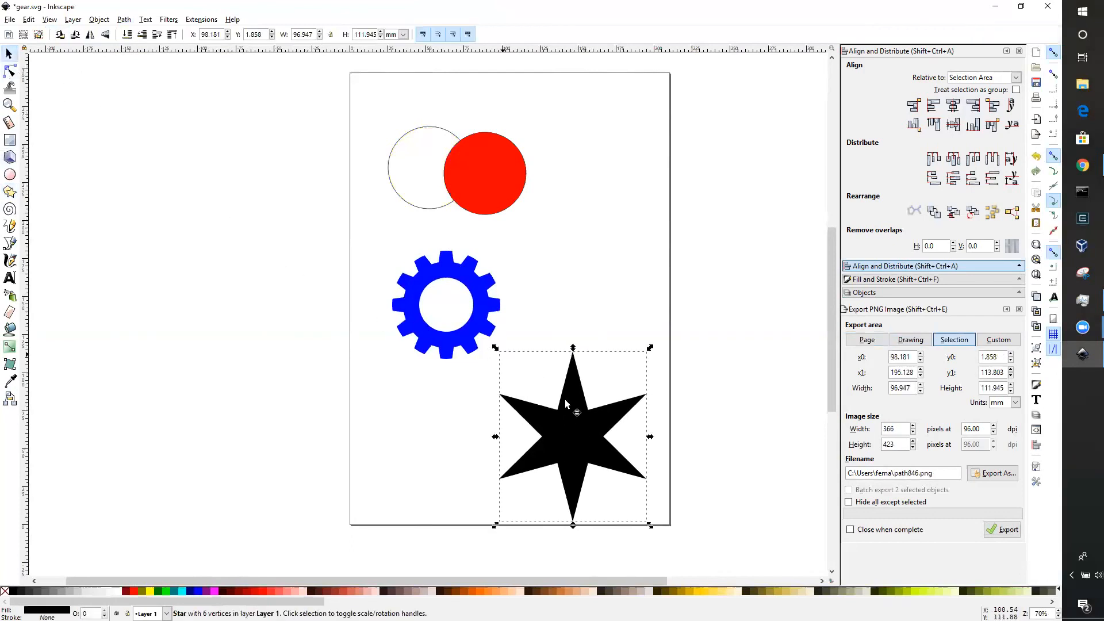
{"action": "left_click_drag", "start_coordinate": [582, 399], "coordinate": [588, 354]}
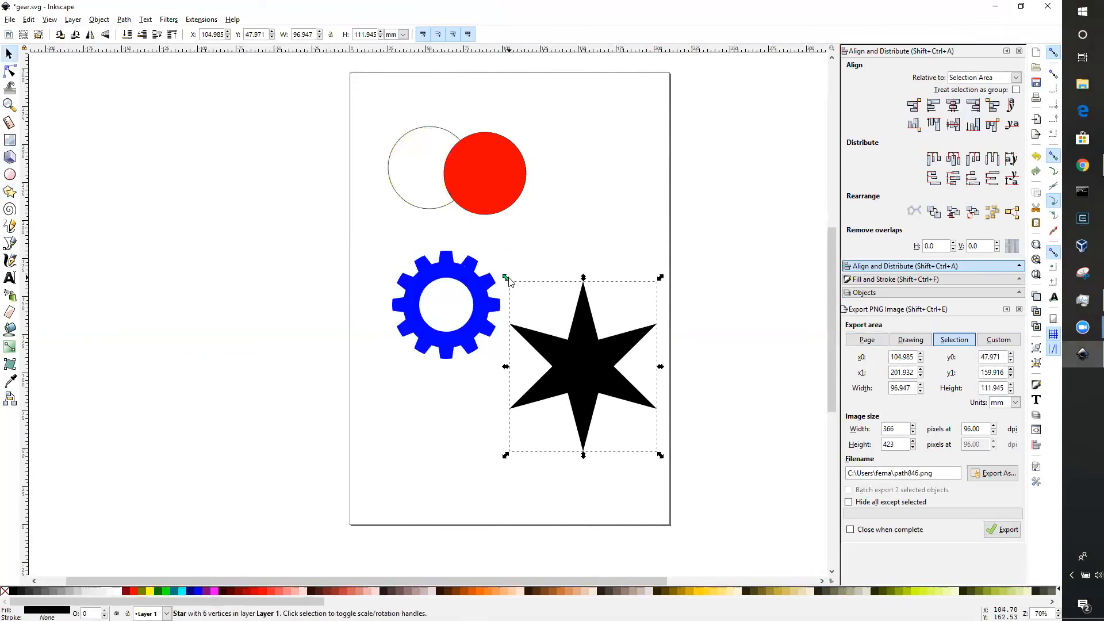
Step: Scale the black star down to about 59.8 by 69 mm and place it below and to the right of the gear
{"action": "left_click_drag", "start_coordinate": [508, 278], "coordinate": [582, 361]}
{"action": "left_click", "coordinate": [610, 403]}
{"action": "left_click_drag", "start_coordinate": [609, 402], "coordinate": [570, 406]}
{"action": "left_click_drag", "start_coordinate": [533, 363], "coordinate": [508, 350]}
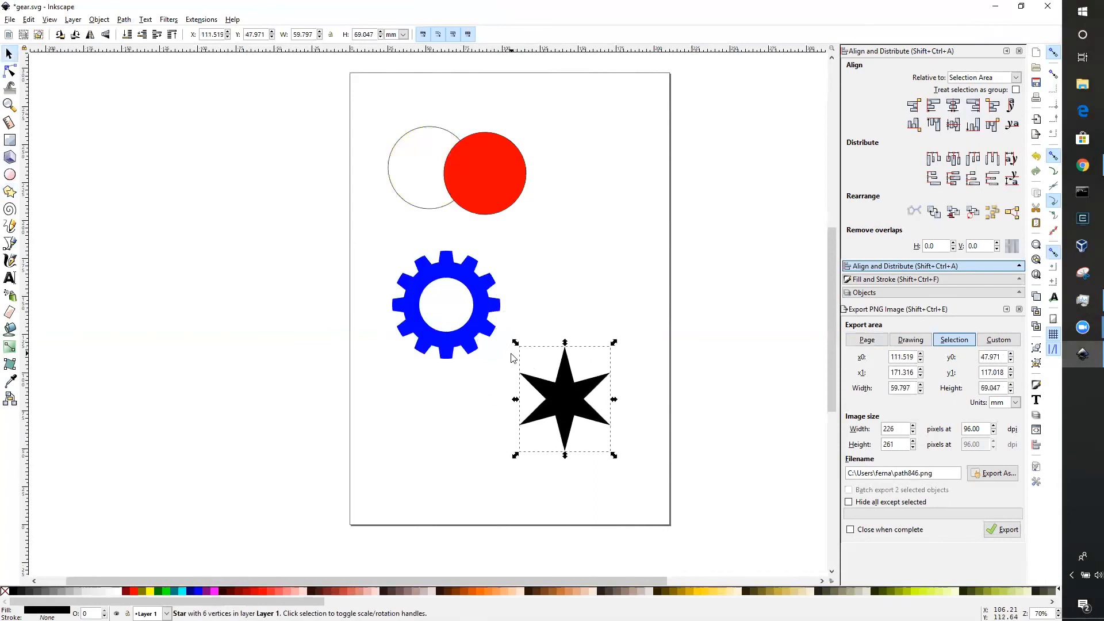
Step: Set the number of corners of the black star to 8
{"action": "left_click", "coordinate": [9, 192]}
{"action": "left_click", "coordinate": [127, 32]}
{"action": "left_click", "coordinate": [127, 32]}
{"action": "left_click_drag", "start_coordinate": [572, 381], "coordinate": [541, 405]}
{"action": "key", "text": "ctrl+z"}
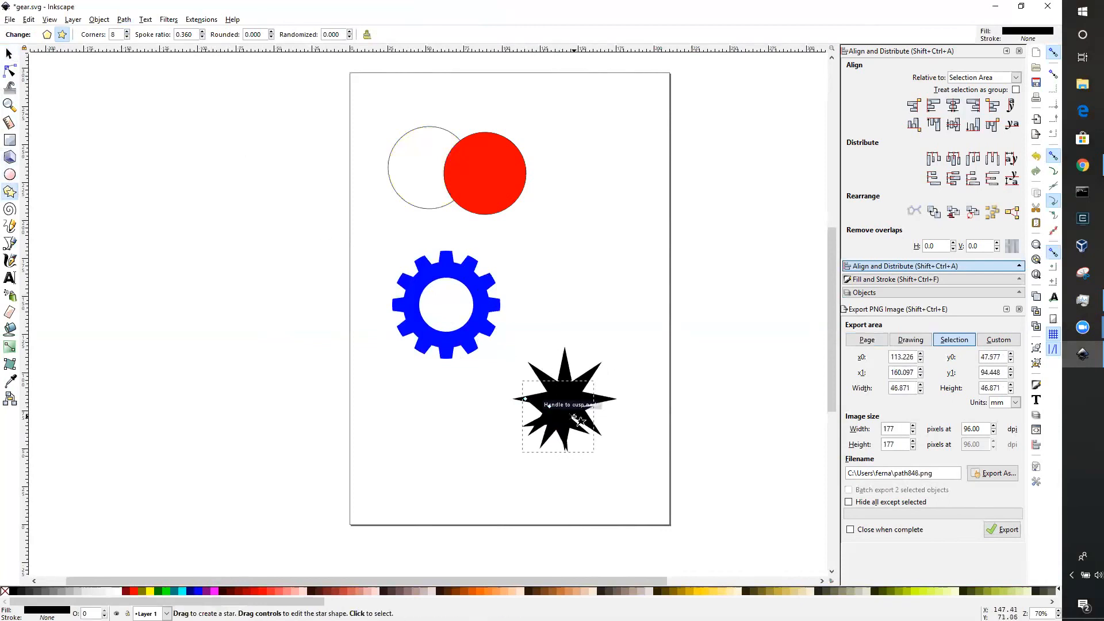
{"action": "key", "text": "Escape"}
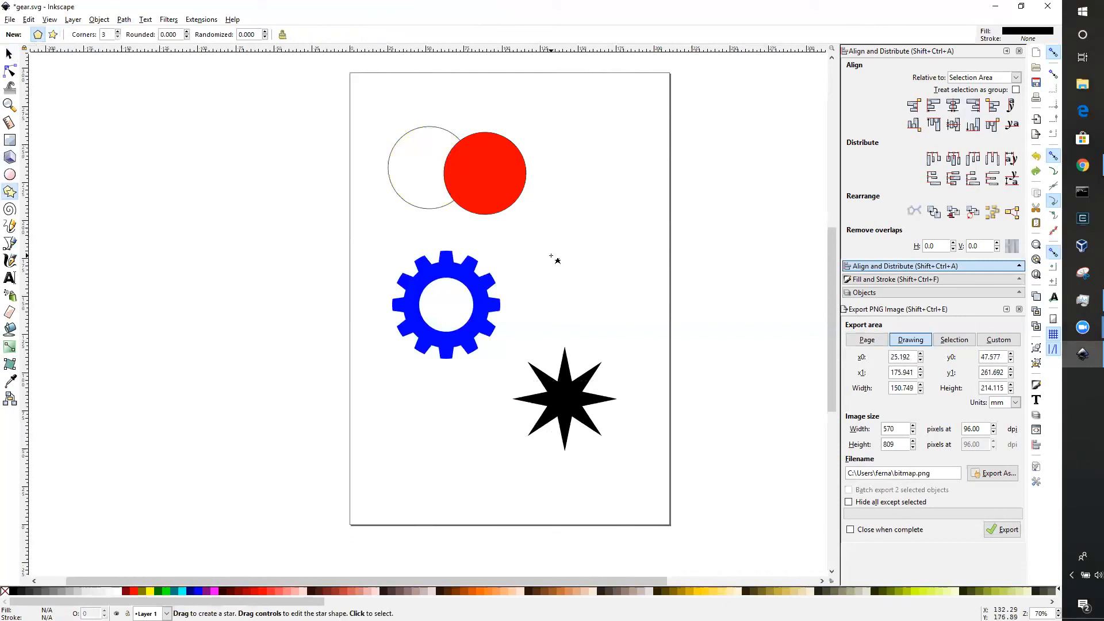
Step: Save gear.svg and move the eight-pointed star closer to the gear, to about X 102.7, Y 62 mm
{"action": "key", "text": "ctrl"}
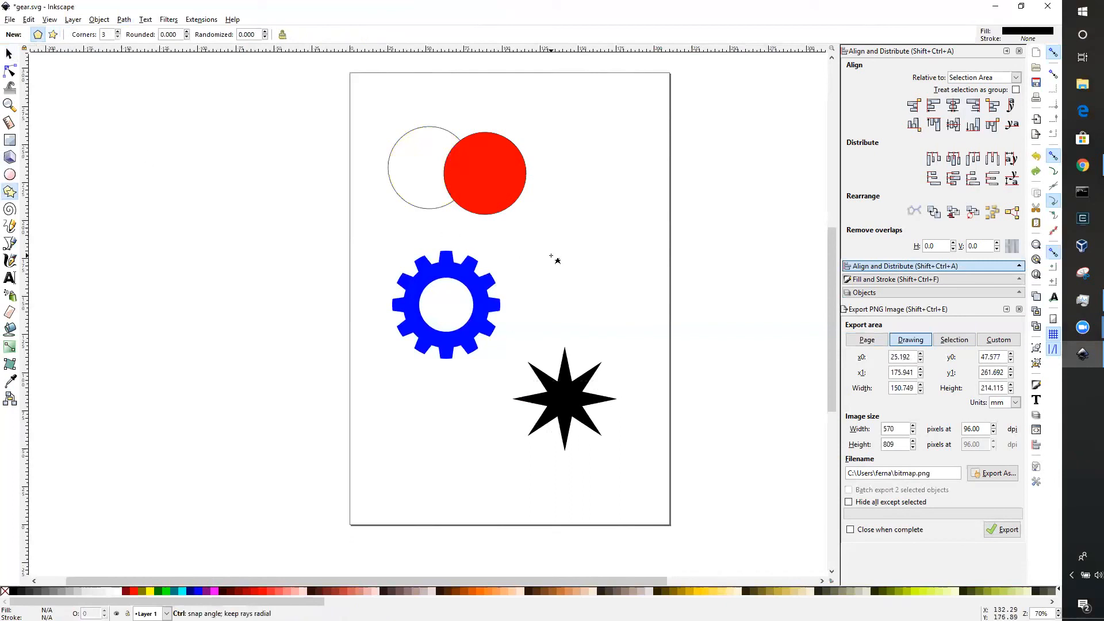
{"action": "key", "text": "ctrl+s"}
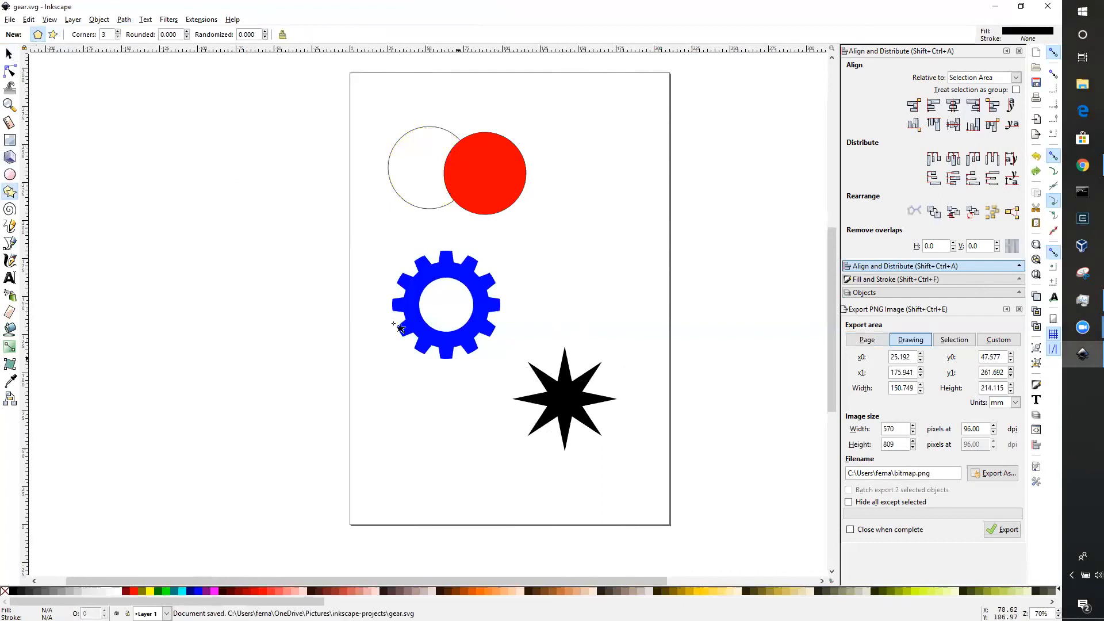
{"action": "left_click", "coordinate": [8, 54]}
{"action": "left_click_drag", "start_coordinate": [565, 403], "coordinate": [551, 376]}
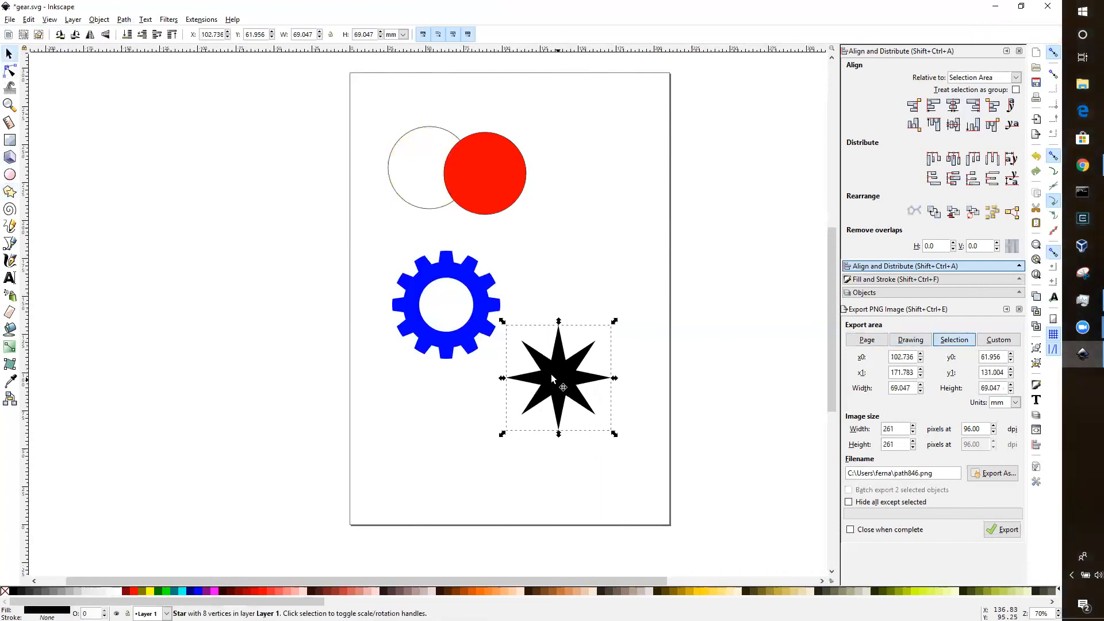
{"action": "left_click", "coordinate": [189, 220]}
Step: Draw a black circle about 42.3 mm in diameter over the upper tip of the eight-pointed star
{"action": "left_click", "coordinate": [10, 174]}
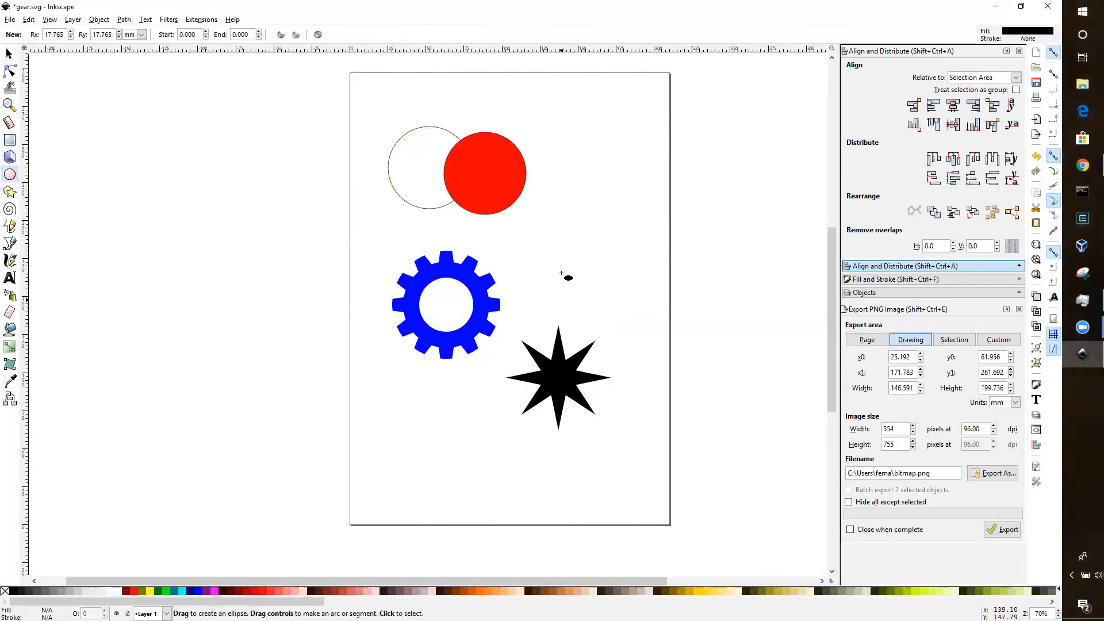
{"action": "left_click_drag", "start_coordinate": [568, 306], "coordinate": [627, 345]}
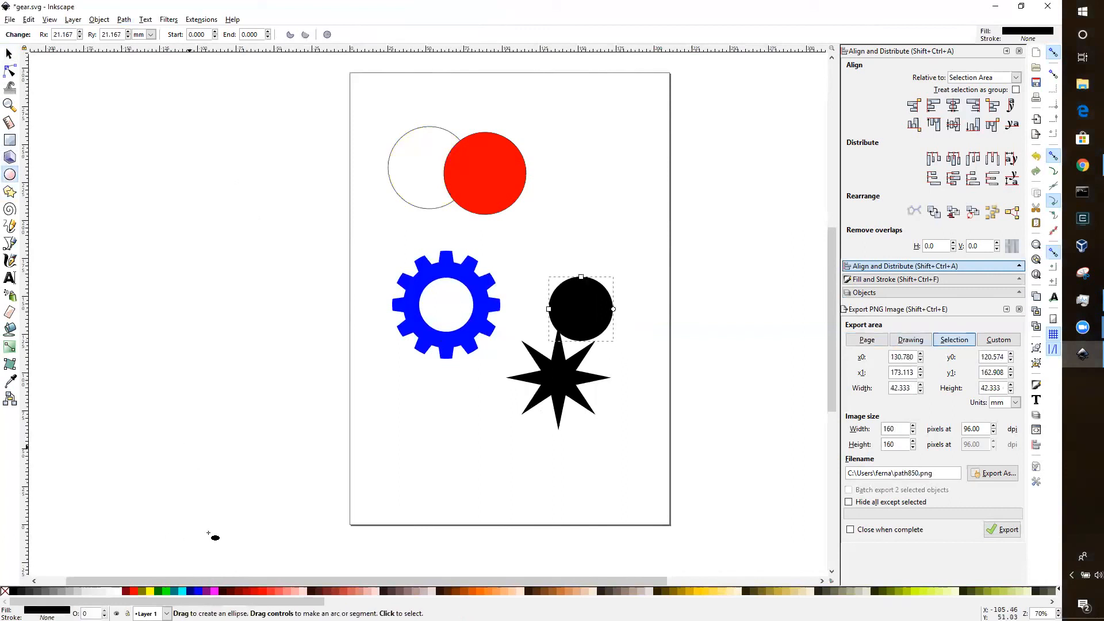
Step: Try a green stroke on the black circle above the star, and remove the stroke
{"action": "right_click", "coordinate": [167, 591]}
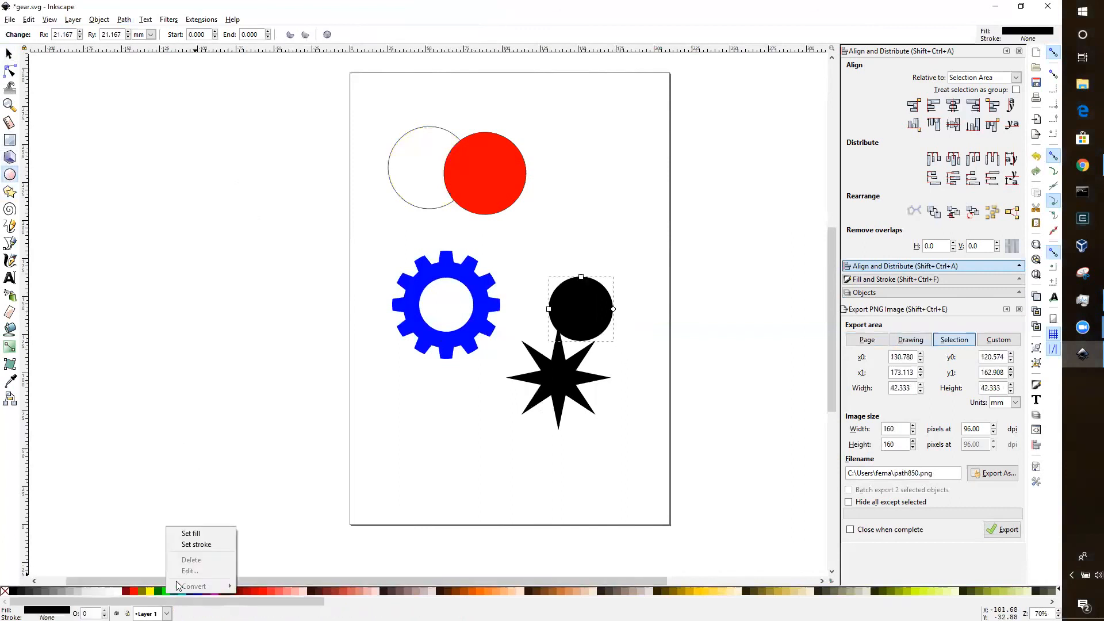
{"action": "left_click", "coordinate": [196, 544]}
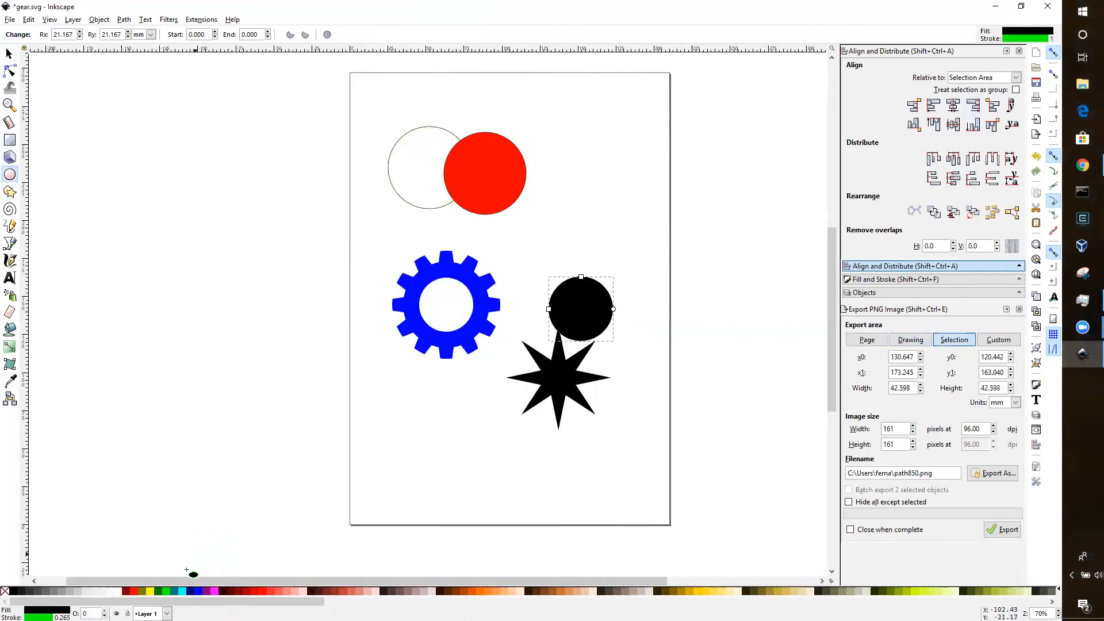
{"action": "right_click", "coordinate": [5, 591]}
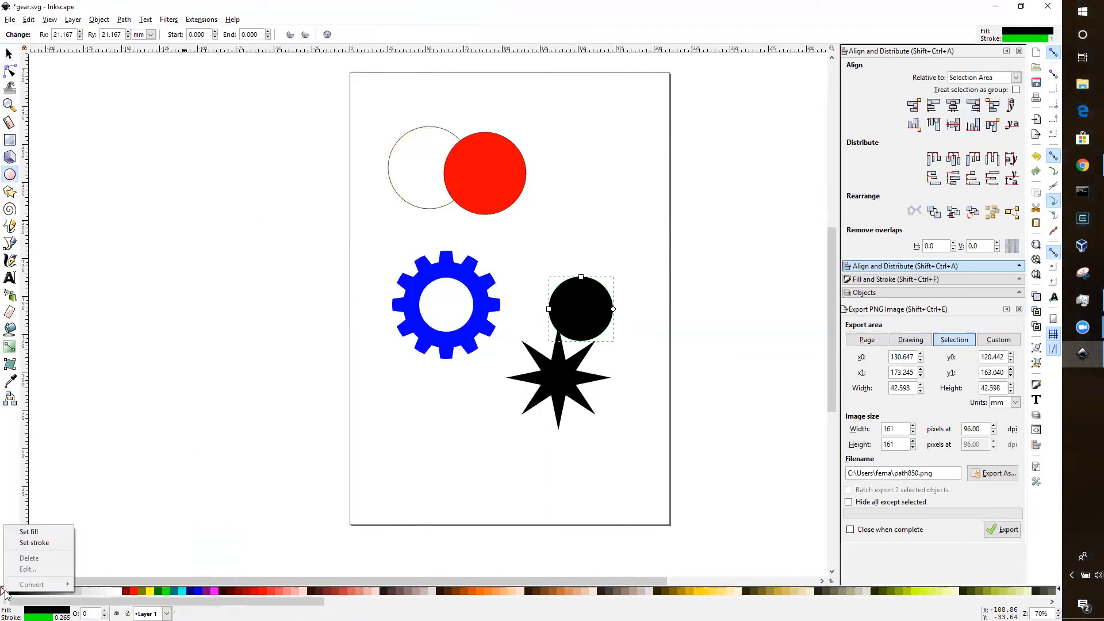
{"action": "left_click", "coordinate": [33, 544]}
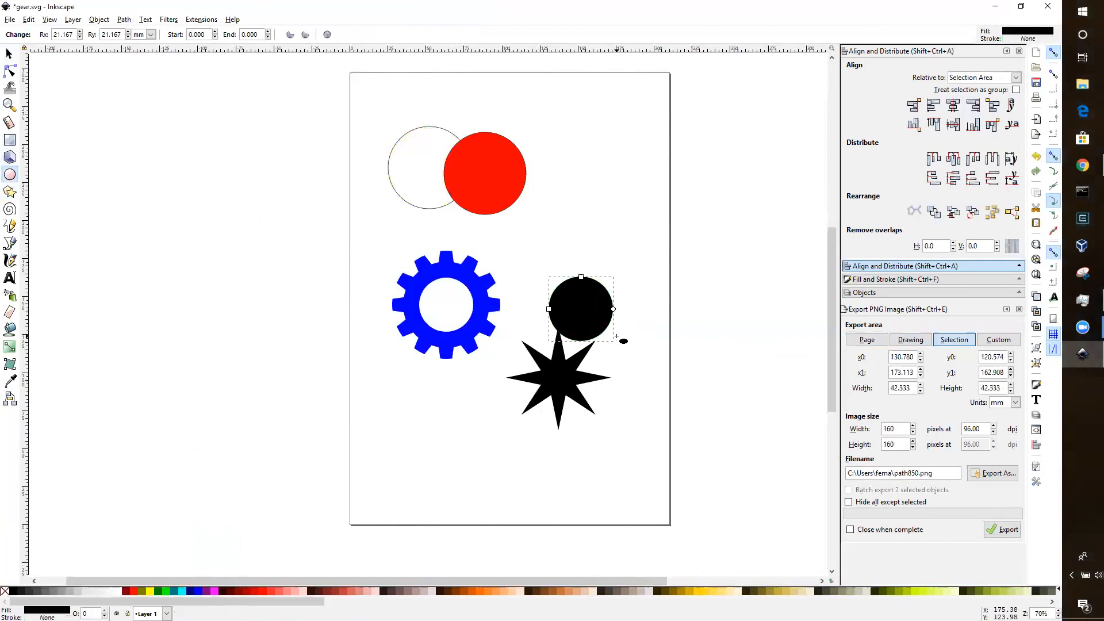
Step: Move the black circle over the middle of the star and scale it down to about 31.8 mm in diameter
{"action": "left_click", "coordinate": [10, 52]}
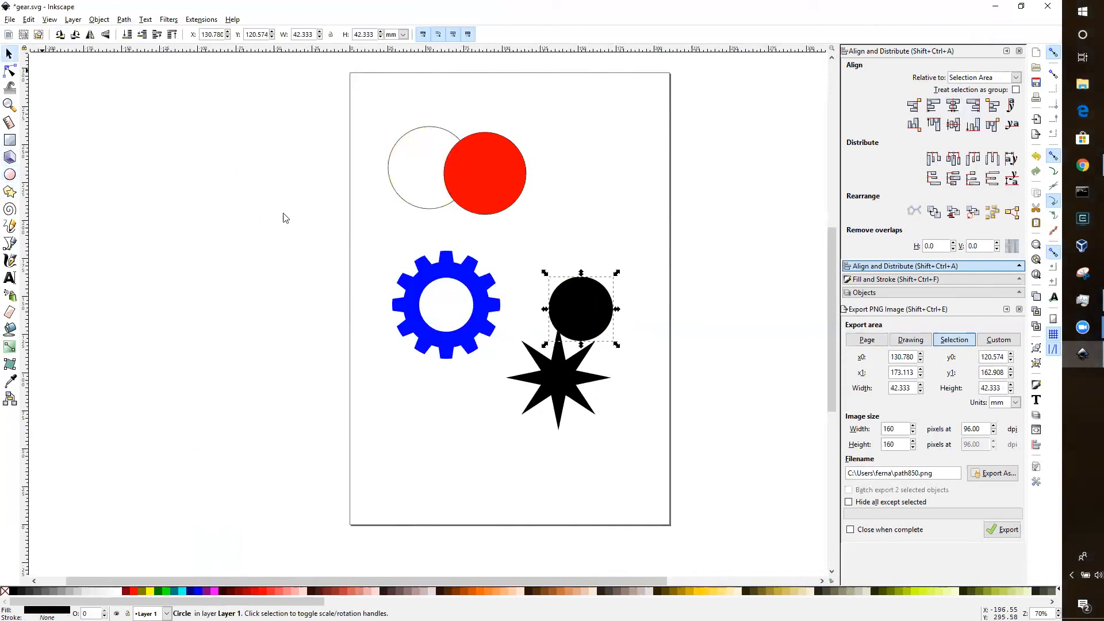
{"action": "left_click_drag", "start_coordinate": [582, 300], "coordinate": [560, 376]}
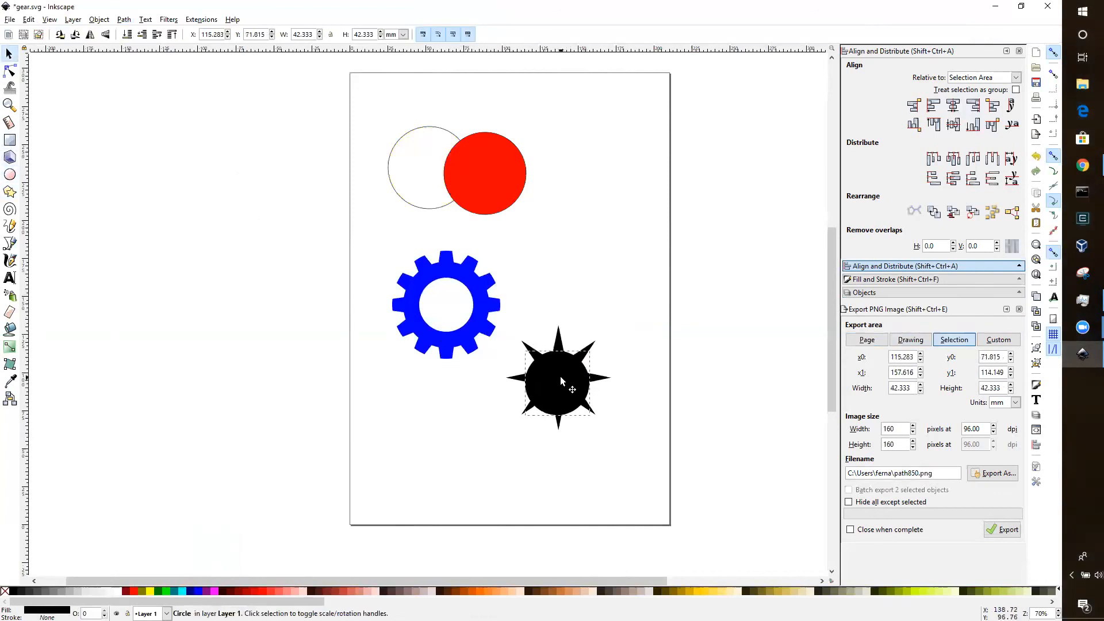
{"action": "left_click_drag", "start_coordinate": [559, 372], "coordinate": [565, 379]}
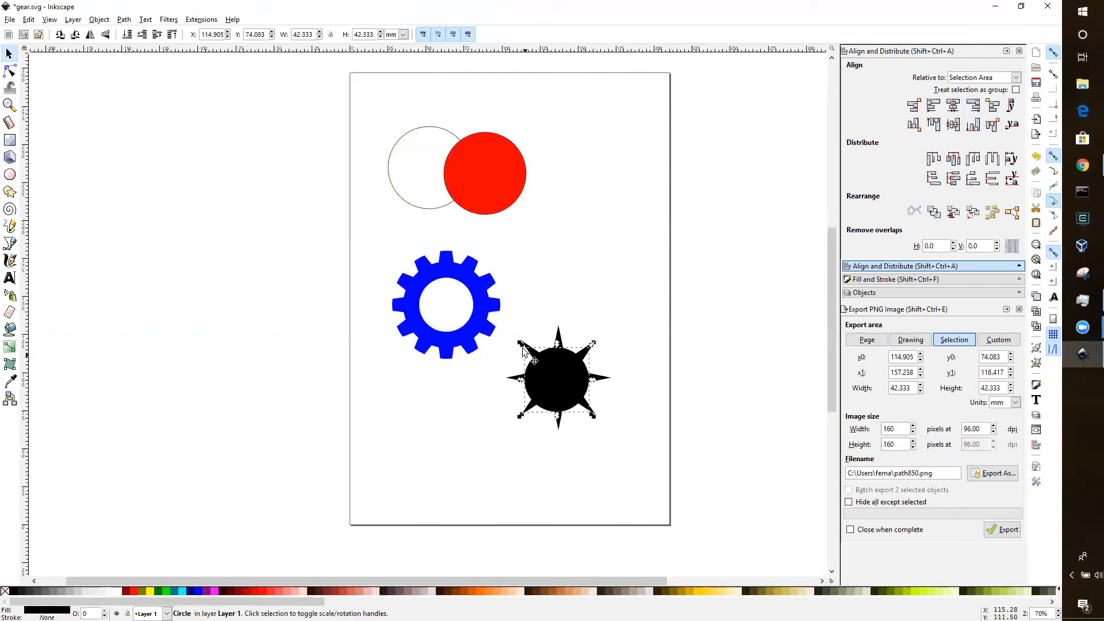
{"action": "left_click_drag", "start_coordinate": [523, 346], "coordinate": [558, 377]}
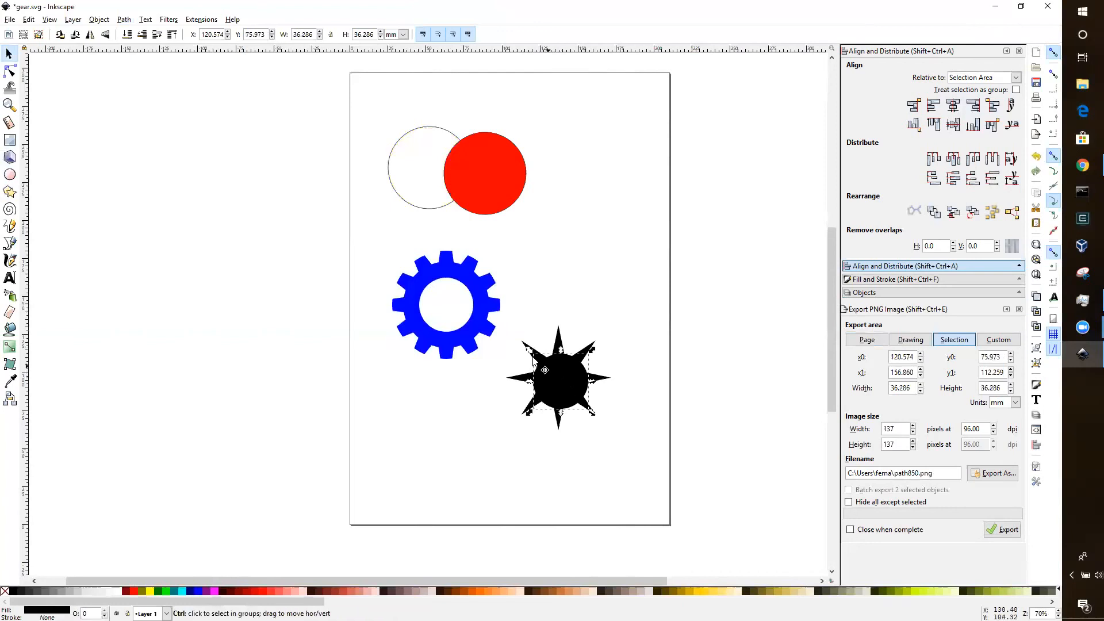
{"action": "left_click_drag", "start_coordinate": [529, 349], "coordinate": [548, 369]}
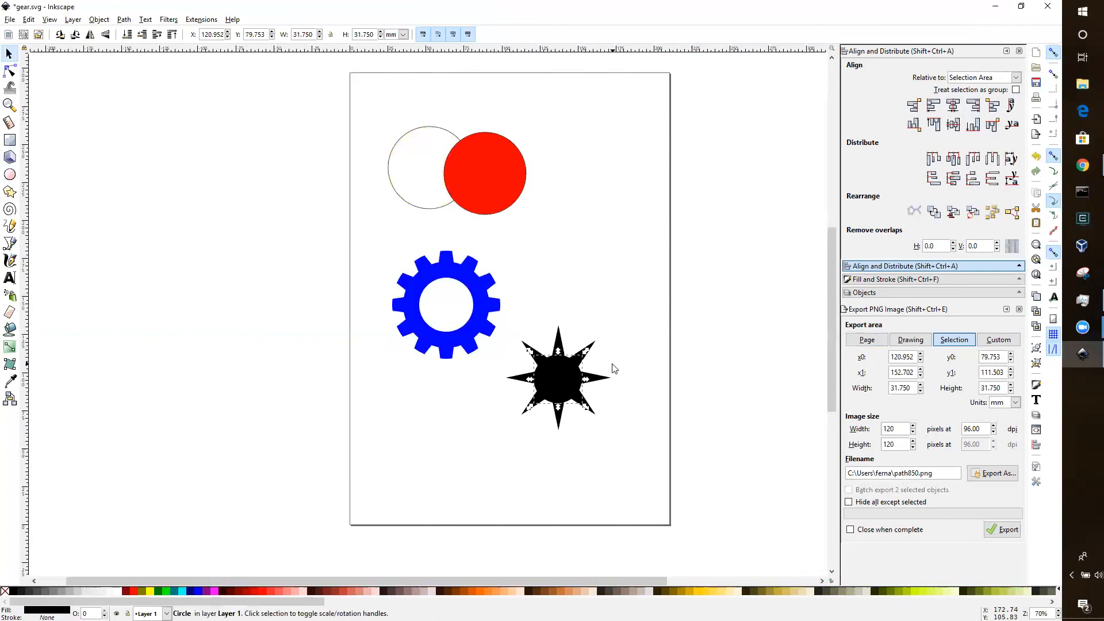
{"action": "left_click", "coordinate": [613, 368]}
Step: Centre the black circle and the eight-pointed star on each other both horizontally and vertically
{"action": "left_click", "coordinate": [563, 381]}
{"action": "left_click", "coordinate": [561, 345], "text": "shift"}
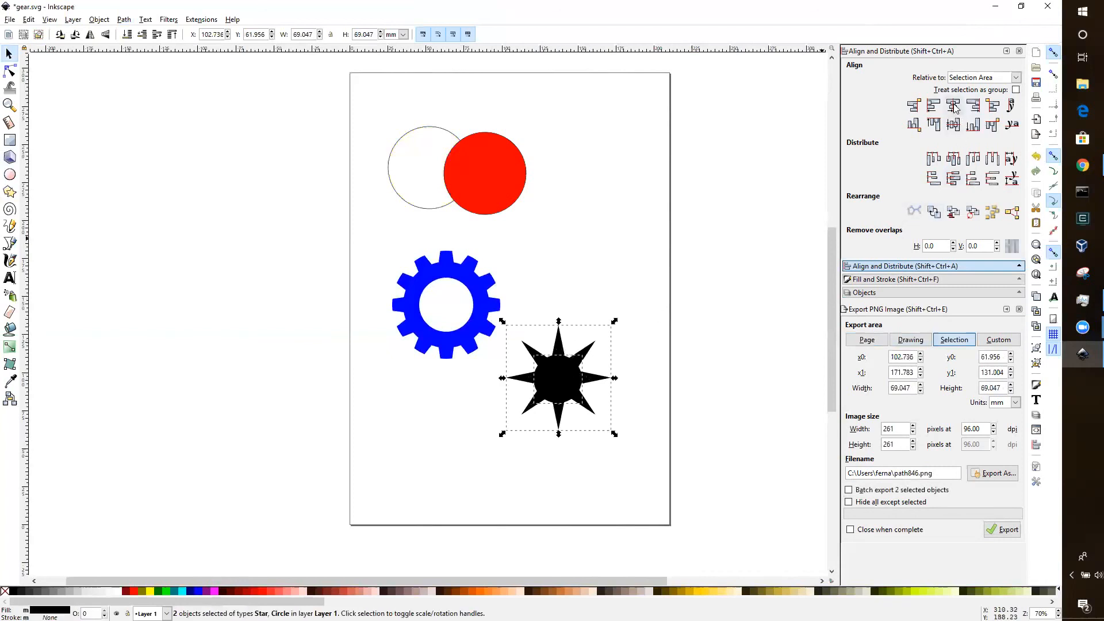
{"action": "left_click", "coordinate": [953, 124]}
{"action": "left_click", "coordinate": [649, 386]}
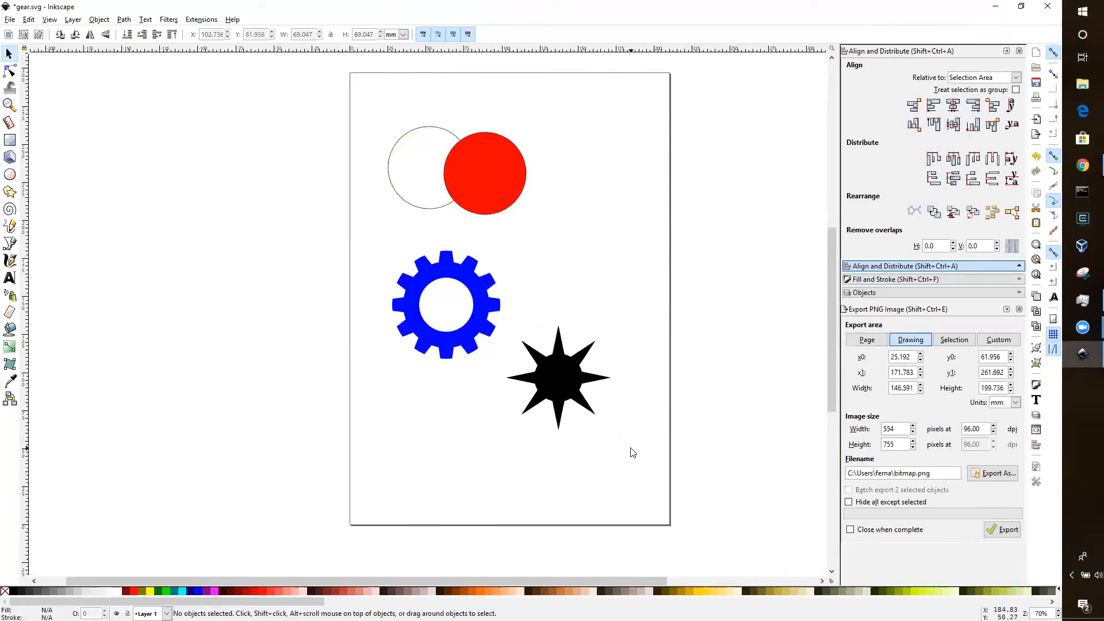
Step: Try a path Intersection of the eight-pointed star and the black circle, and undo it
{"action": "left_click_drag", "start_coordinate": [633, 453], "coordinate": [545, 352]}
{"action": "left_click", "coordinate": [571, 376]}
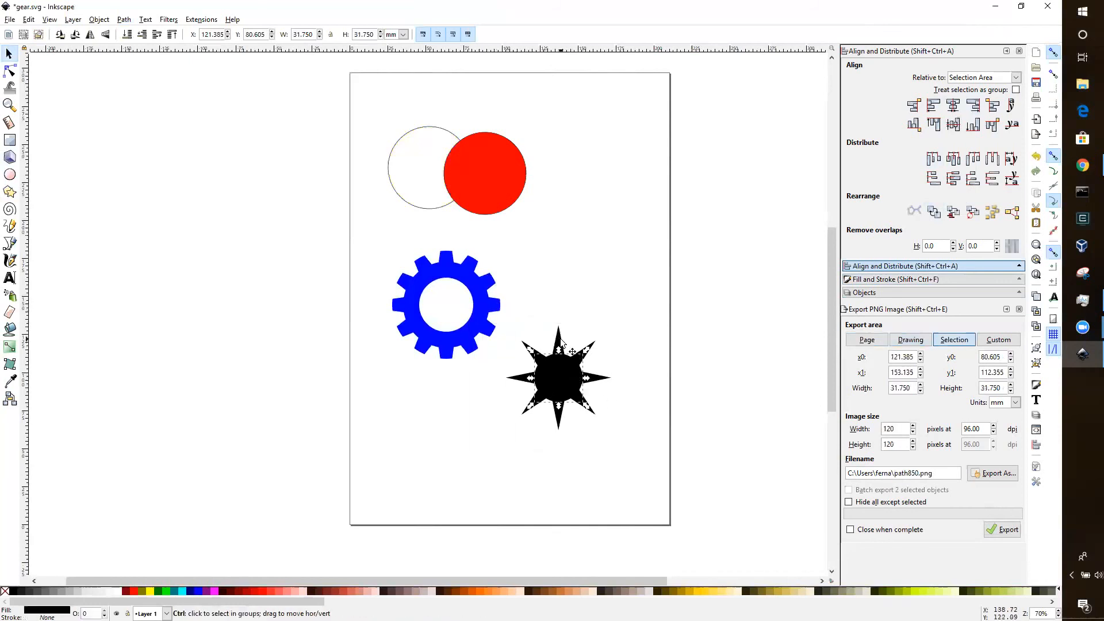
{"action": "left_click", "coordinate": [563, 343]}
{"action": "left_click", "coordinate": [569, 369]}
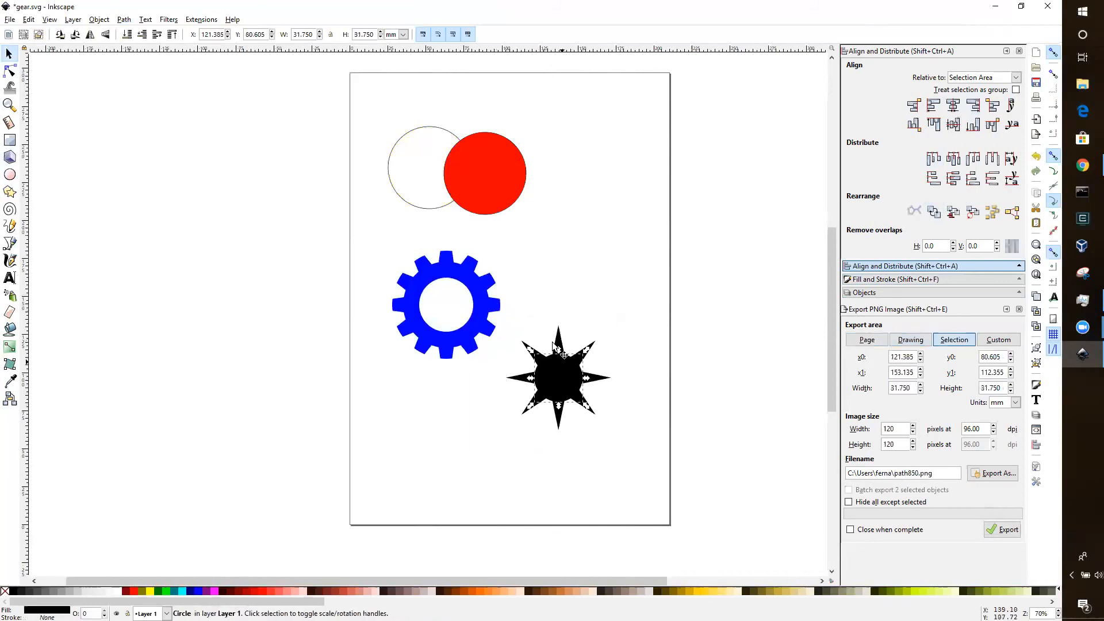
{"action": "left_click", "coordinate": [559, 336], "text": "shift"}
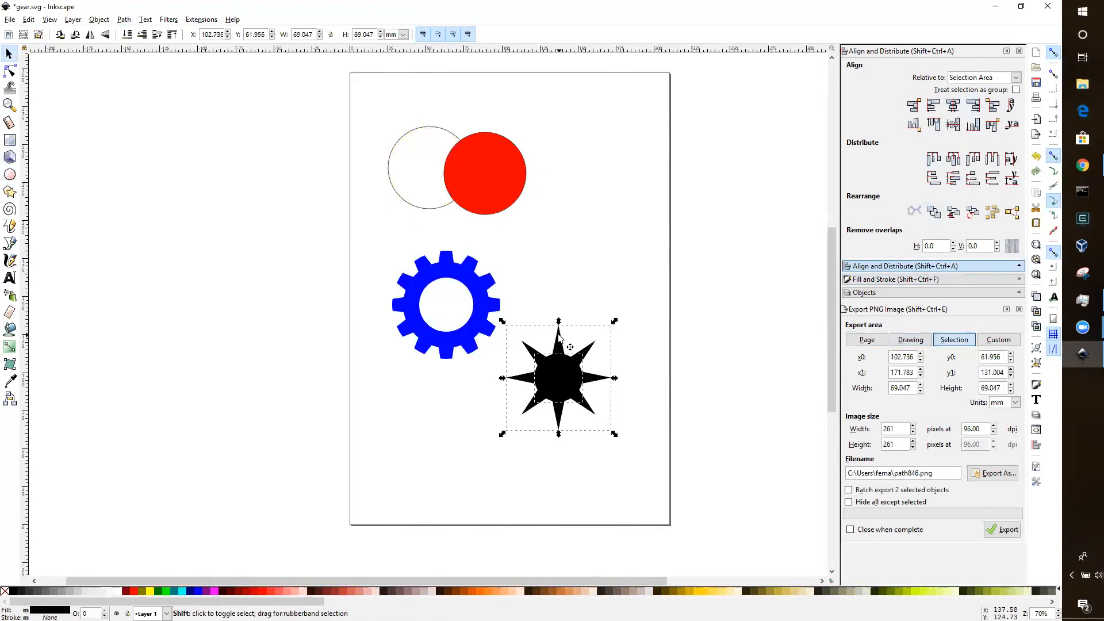
{"action": "left_click", "coordinate": [98, 23]}
{"action": "mouse_move", "coordinate": [123, 19]}
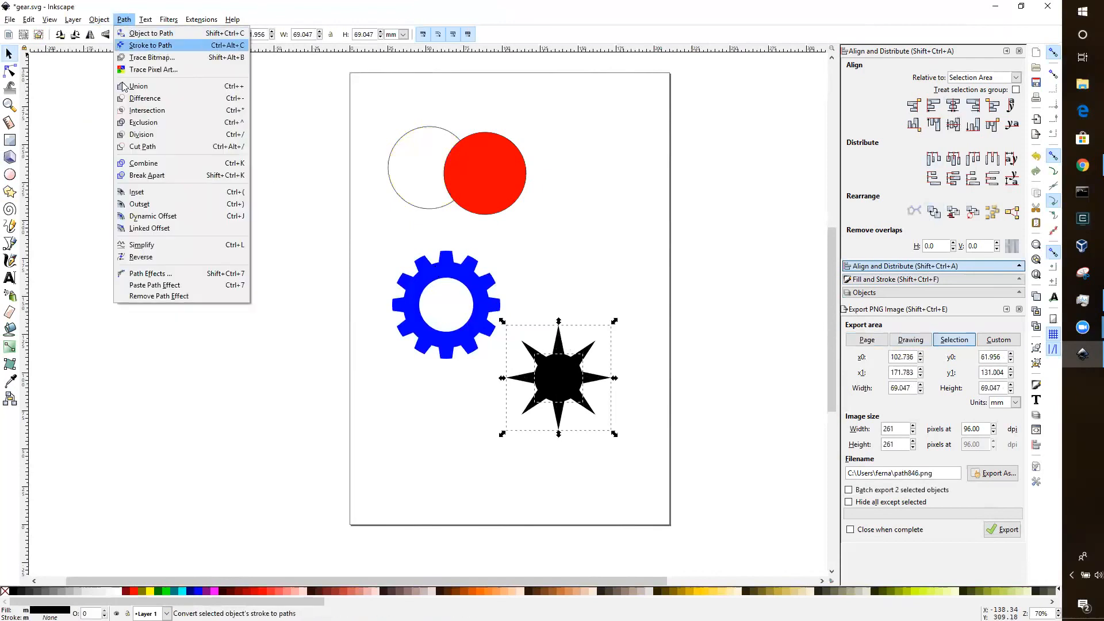
{"action": "left_click", "coordinate": [147, 110]}
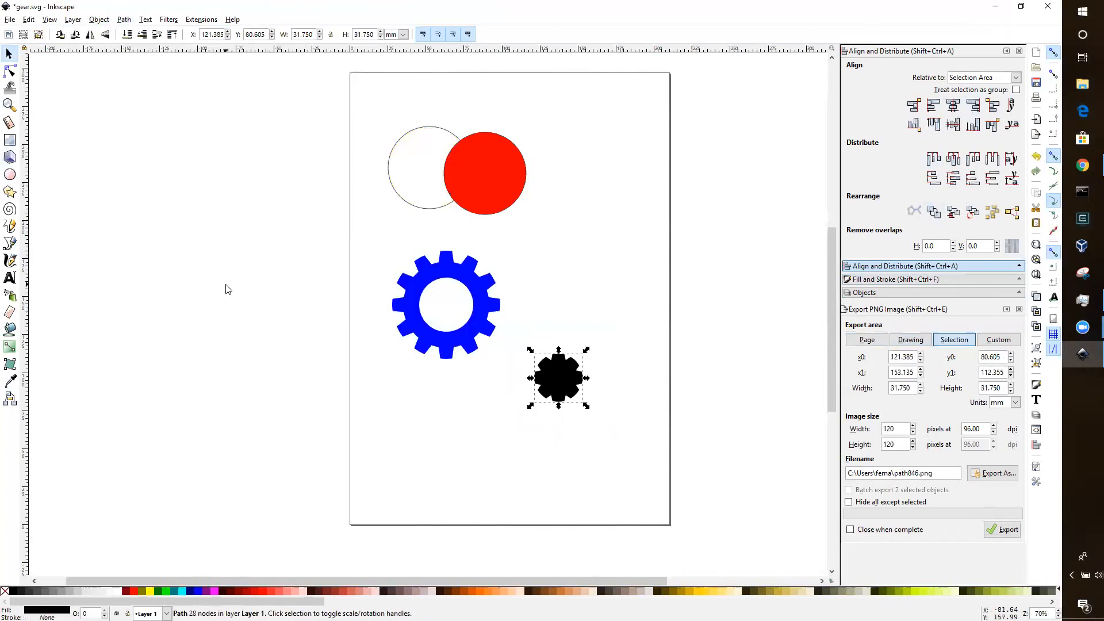
{"action": "key", "text": "ctrl"}
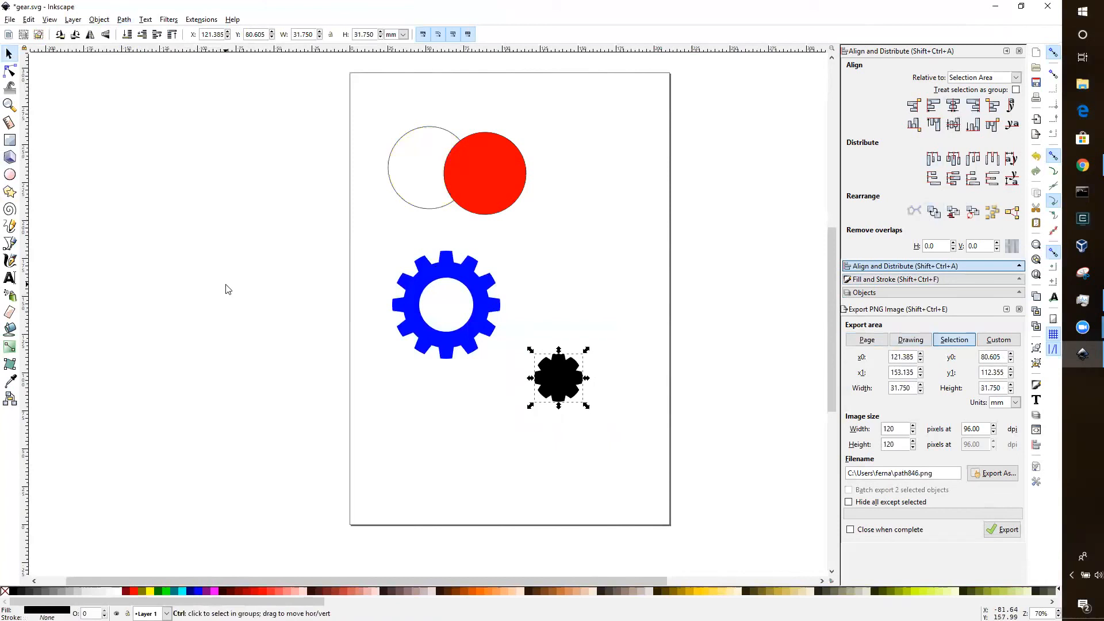
{"action": "key", "text": "ctrl+z"}
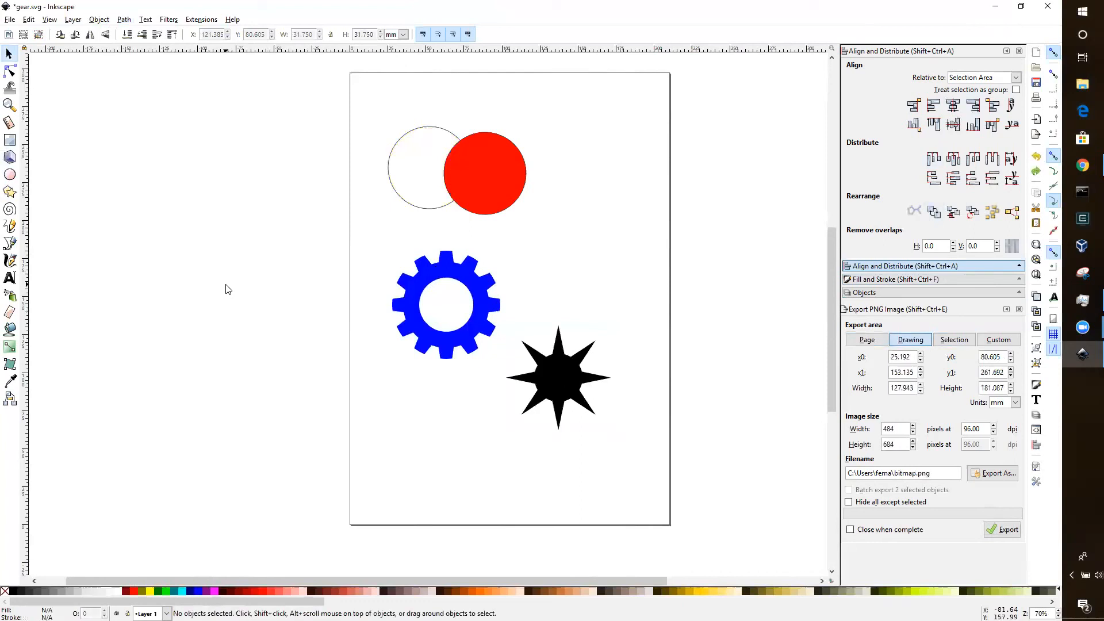
Step: Merge the eight-pointed star and the black circle into one path with Union
{"action": "left_click", "coordinate": [565, 379], "text": "ctrl"}
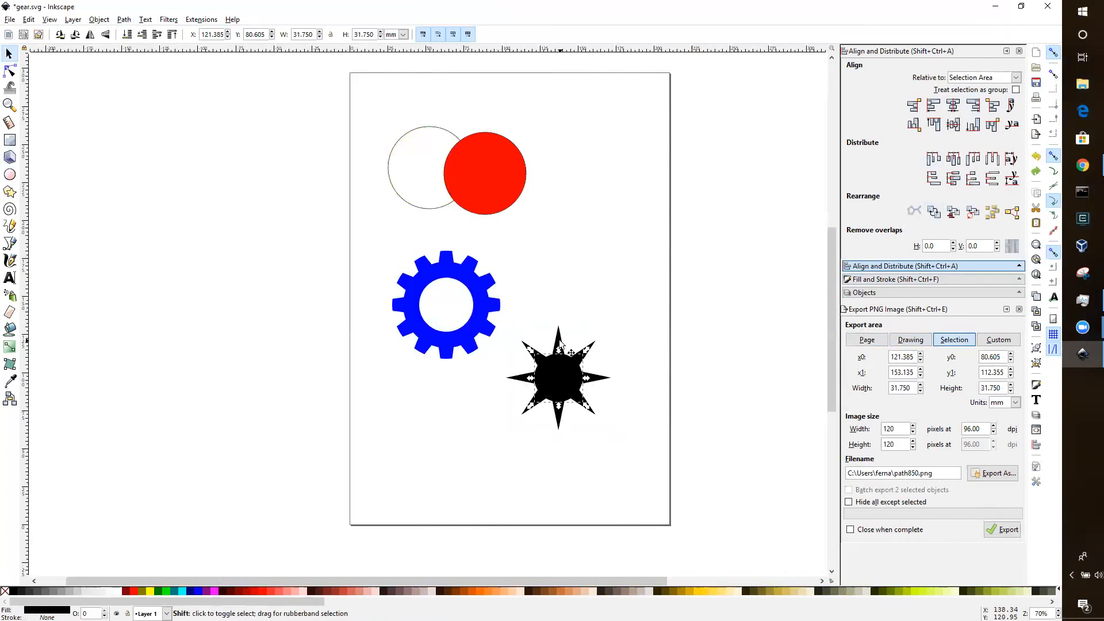
{"action": "left_click", "coordinate": [561, 343], "text": "shift"}
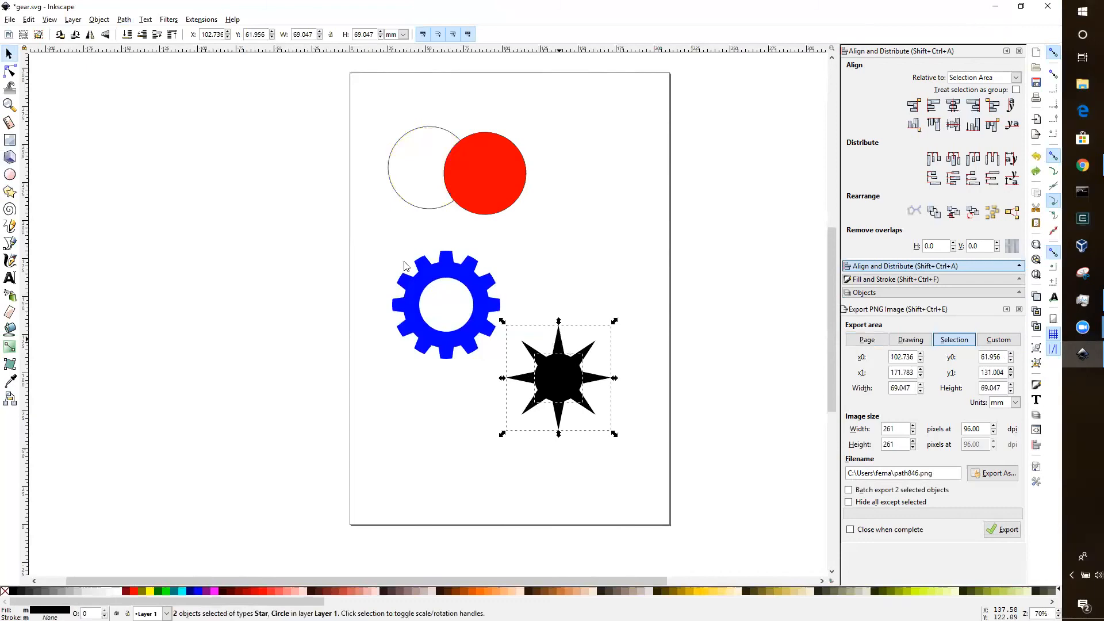
{"action": "left_click", "coordinate": [99, 21]}
{"action": "left_click", "coordinate": [124, 20]}
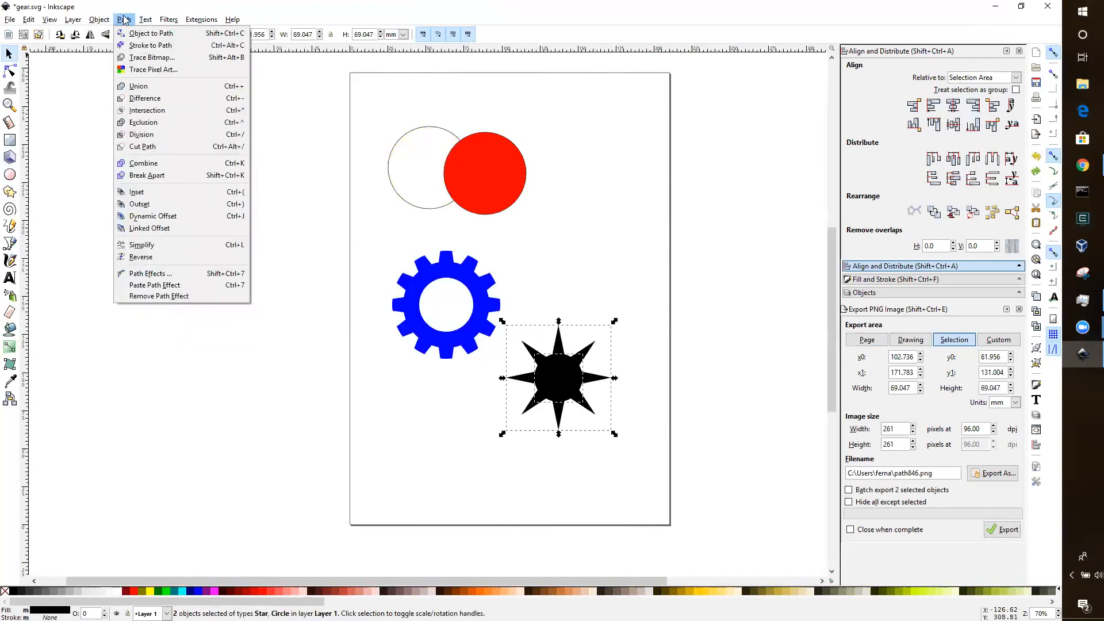
{"action": "left_click", "coordinate": [139, 90]}
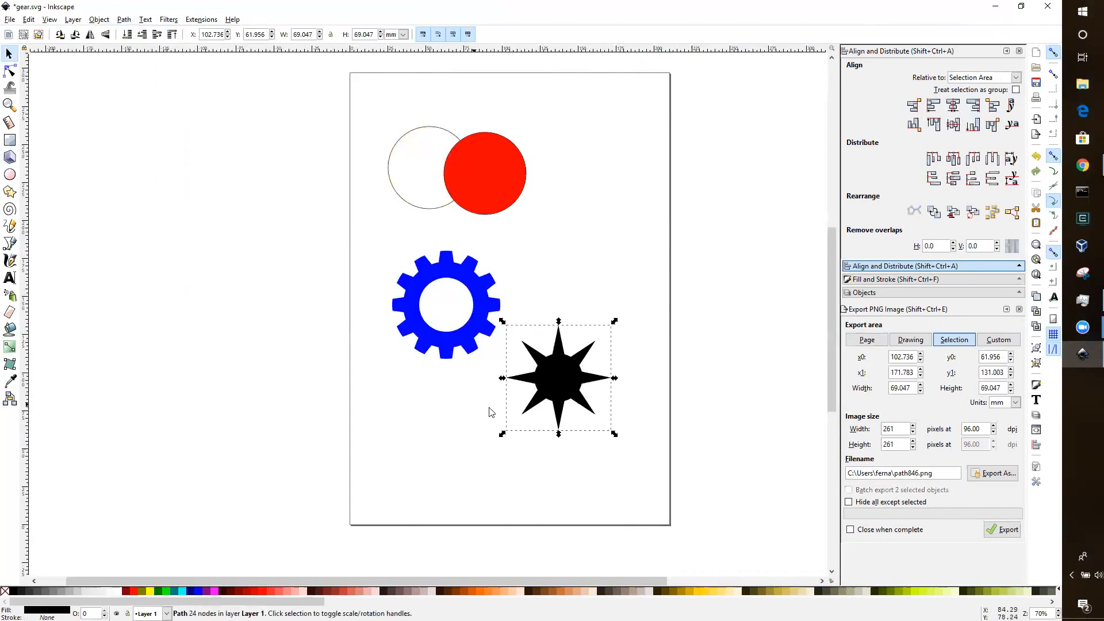
{"action": "left_click", "coordinate": [439, 421]}
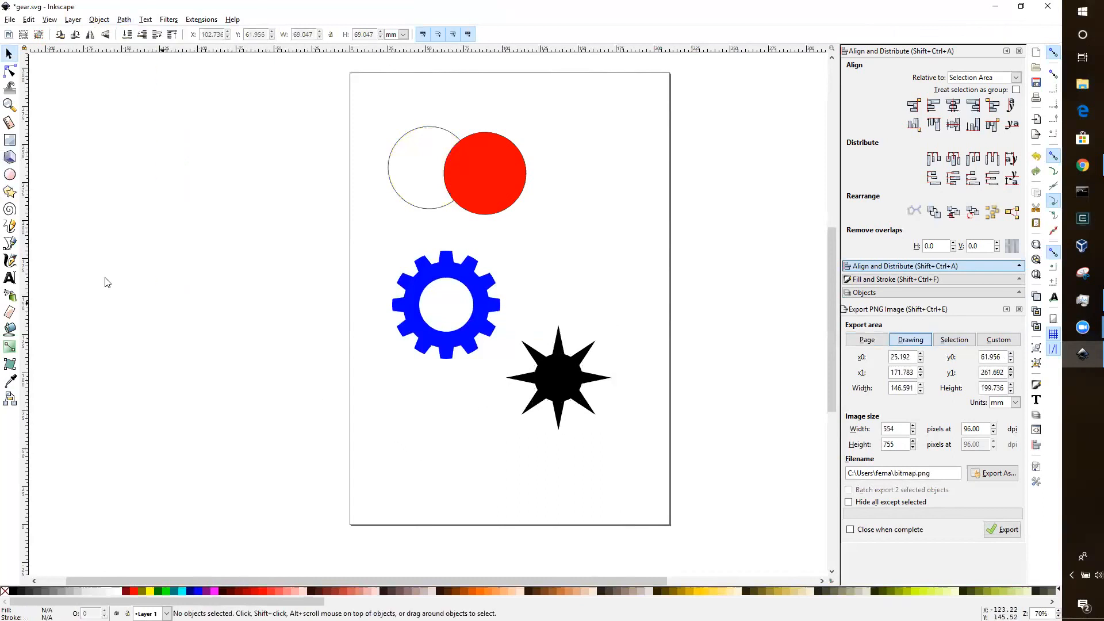
Step: Draw a black circle about 45.4 mm in diameter on the empty page area below the blue gear
{"action": "left_click", "coordinate": [10, 174]}
{"action": "left_click_drag", "start_coordinate": [414, 416], "coordinate": [484, 489]}
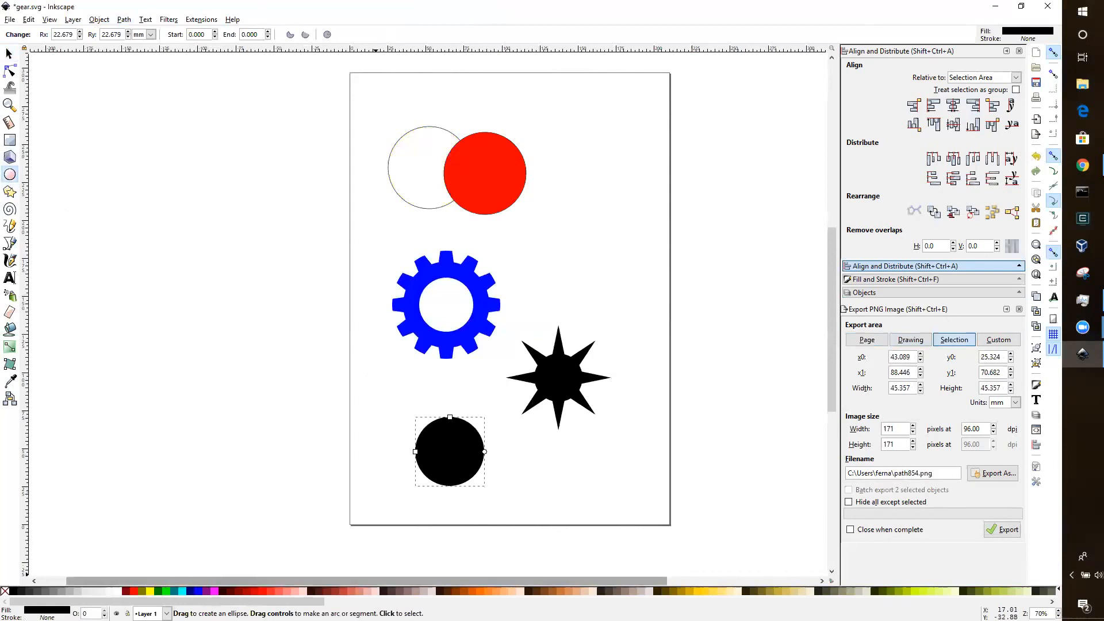
Step: Try a green stroke on the black circle below the gear, and remove the stroke
{"action": "right_click", "coordinate": [155, 593]}
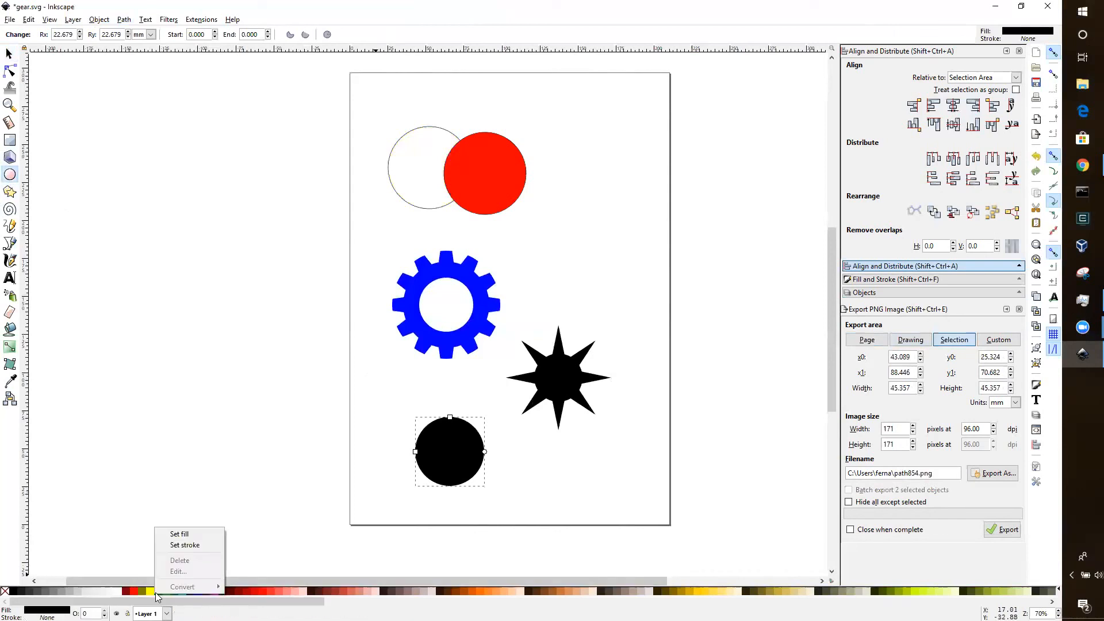
{"action": "left_click", "coordinate": [185, 546]}
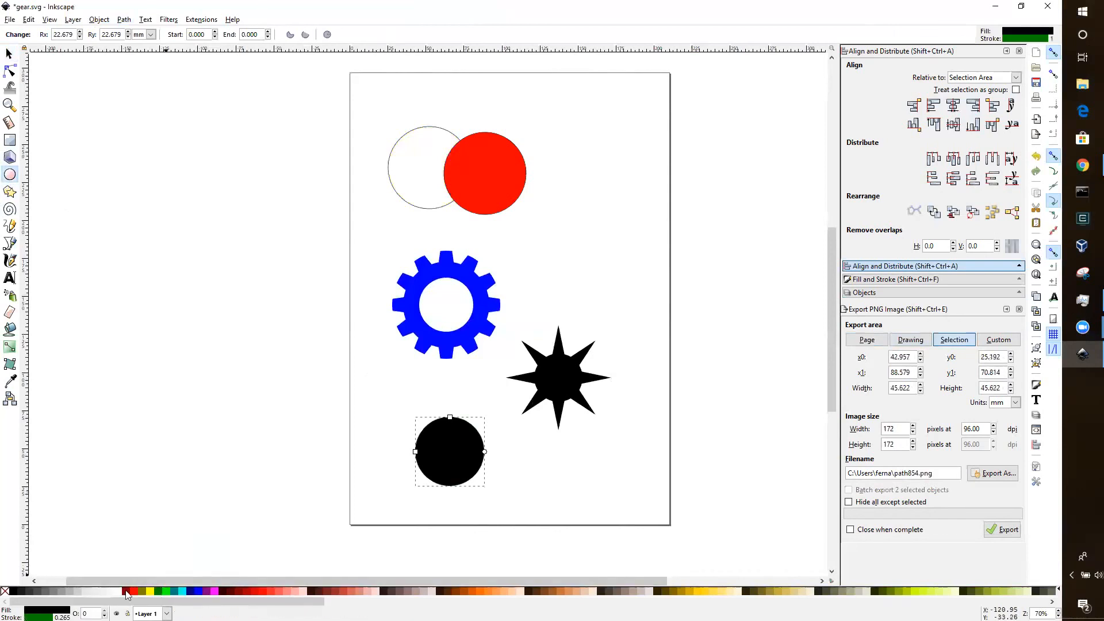
{"action": "right_click", "coordinate": [5, 591]}
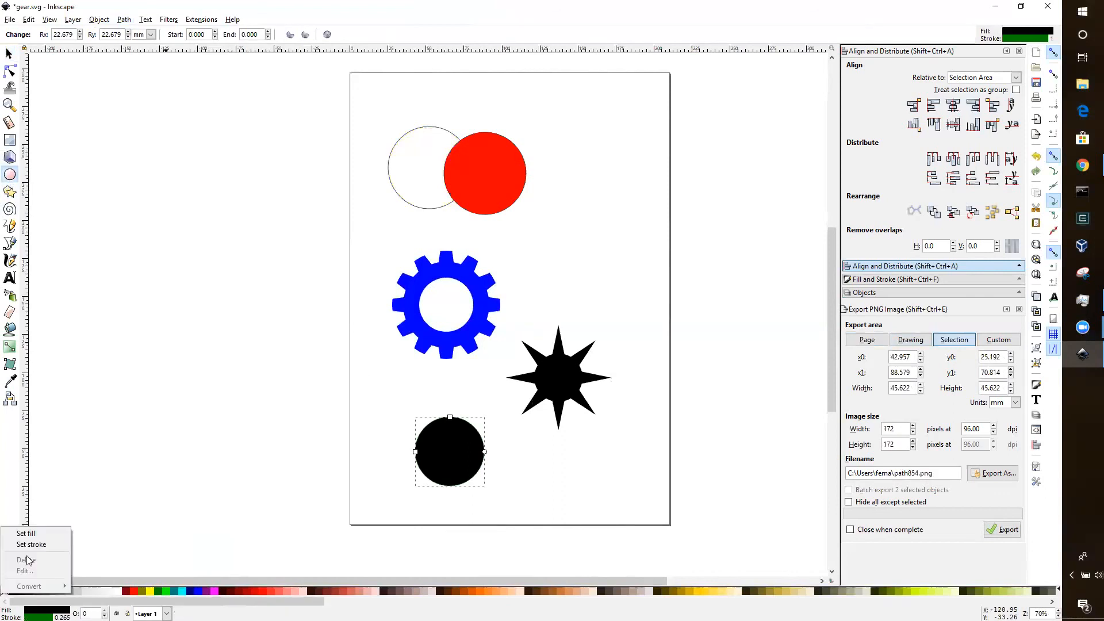
{"action": "left_click", "coordinate": [33, 545]}
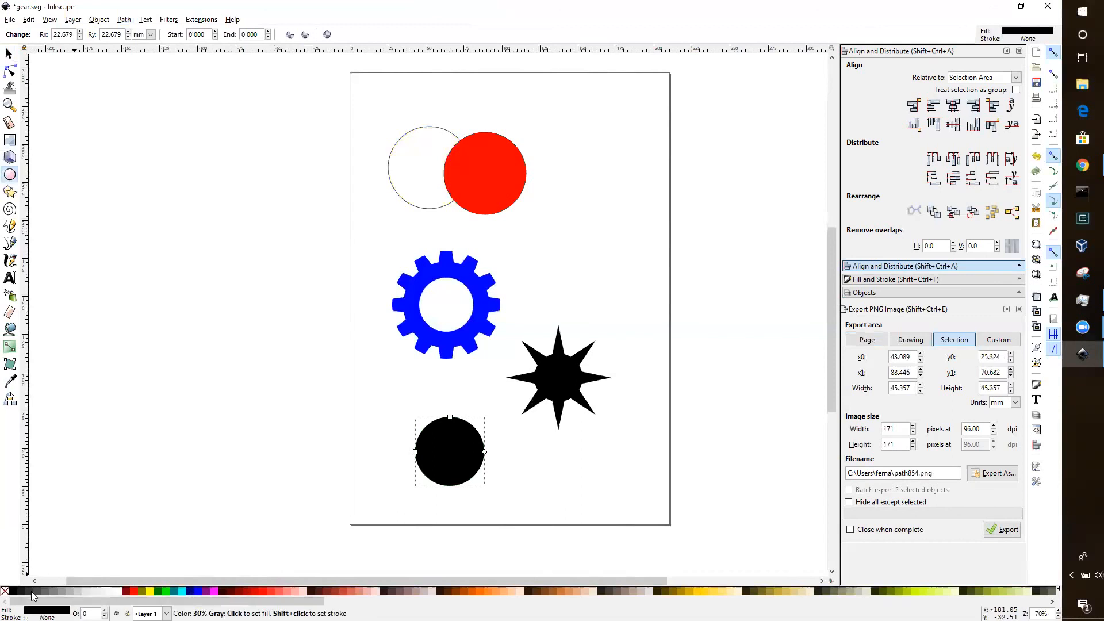
Step: Fill the circle below the blue gear with cyan
{"action": "key", "text": "s"}
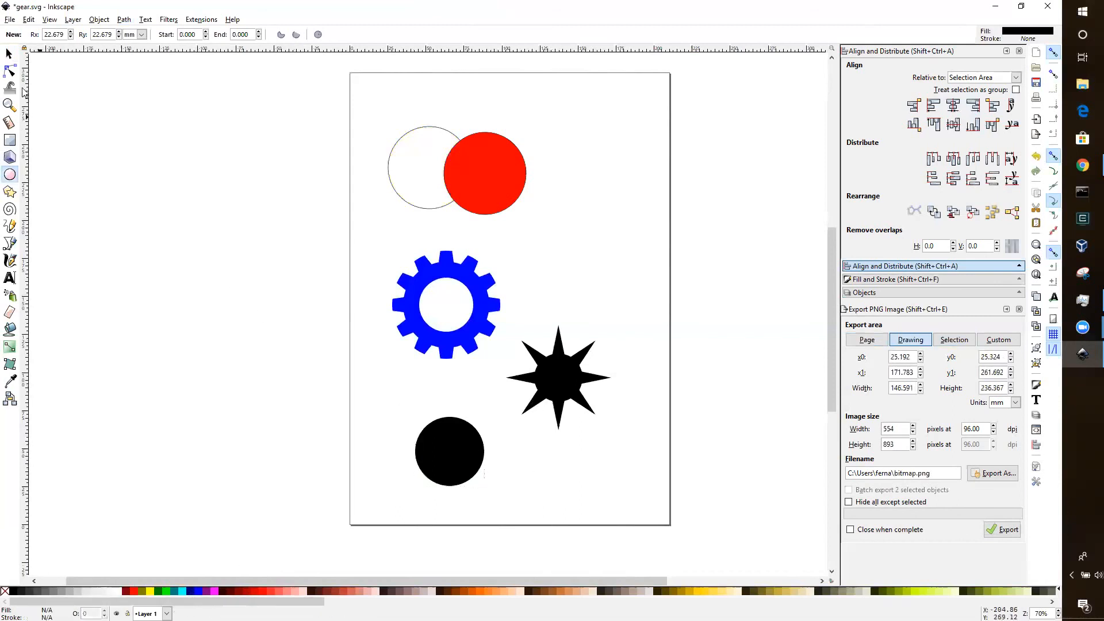
{"action": "left_click", "coordinate": [57, 163]}
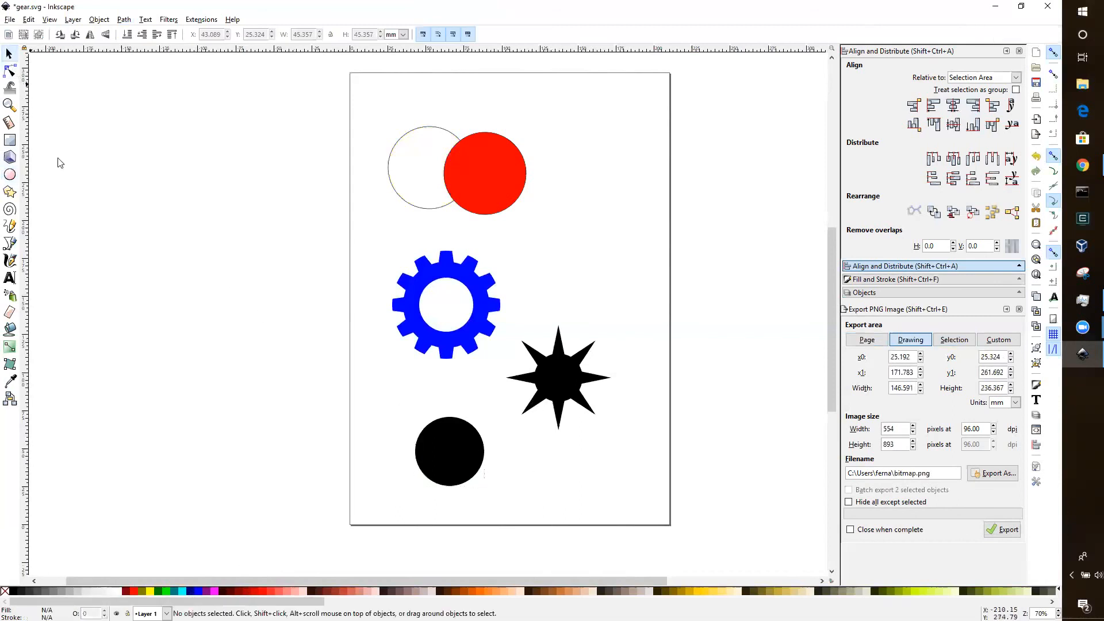
{"action": "left_click", "coordinate": [442, 460]}
{"action": "right_click", "coordinate": [180, 592]}
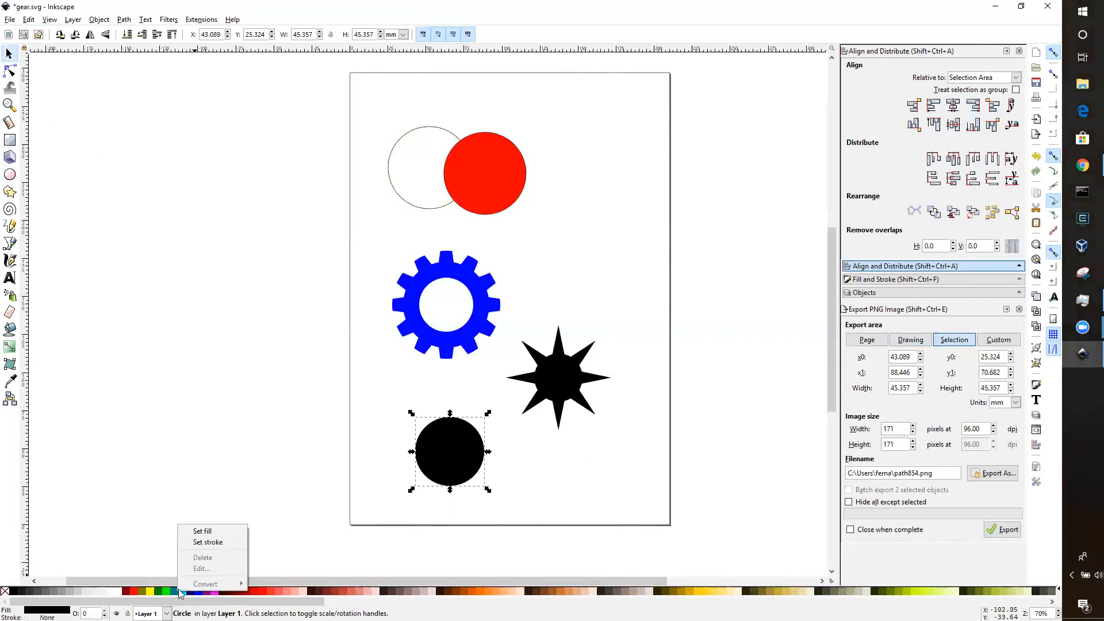
{"action": "left_click", "coordinate": [204, 530]}
{"action": "left_click", "coordinate": [520, 483]}
Step: Move the cyan circle onto the star, to about X 114.9, Y 73.7 mm, and lower it to the bottom of the stacking order
{"action": "left_click_drag", "start_coordinate": [463, 460], "coordinate": [577, 389]}
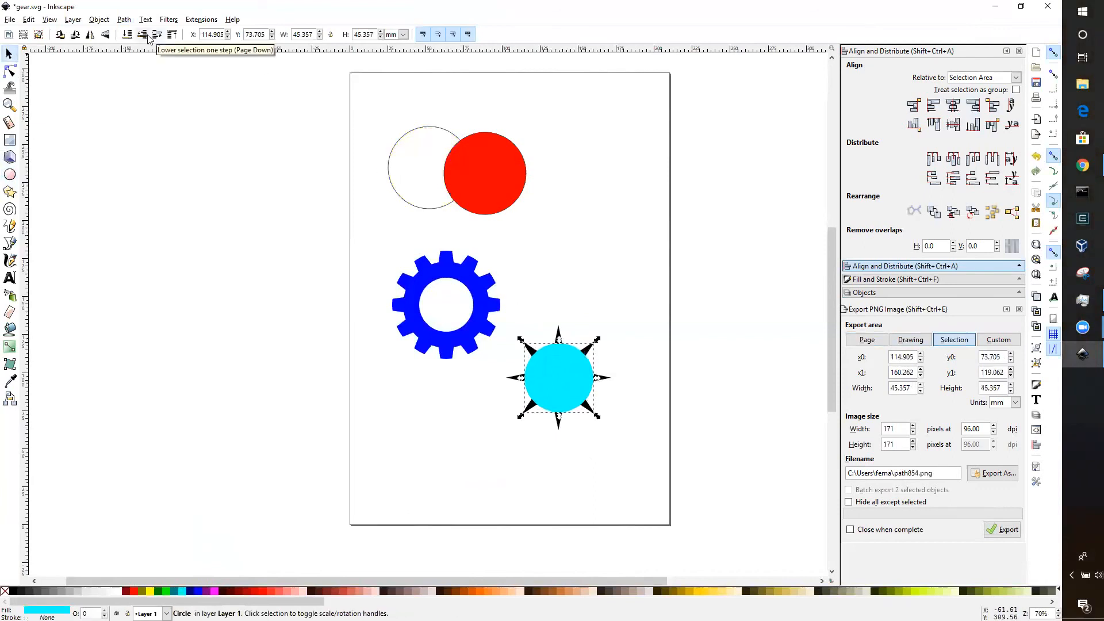
{"action": "left_click", "coordinate": [127, 34]}
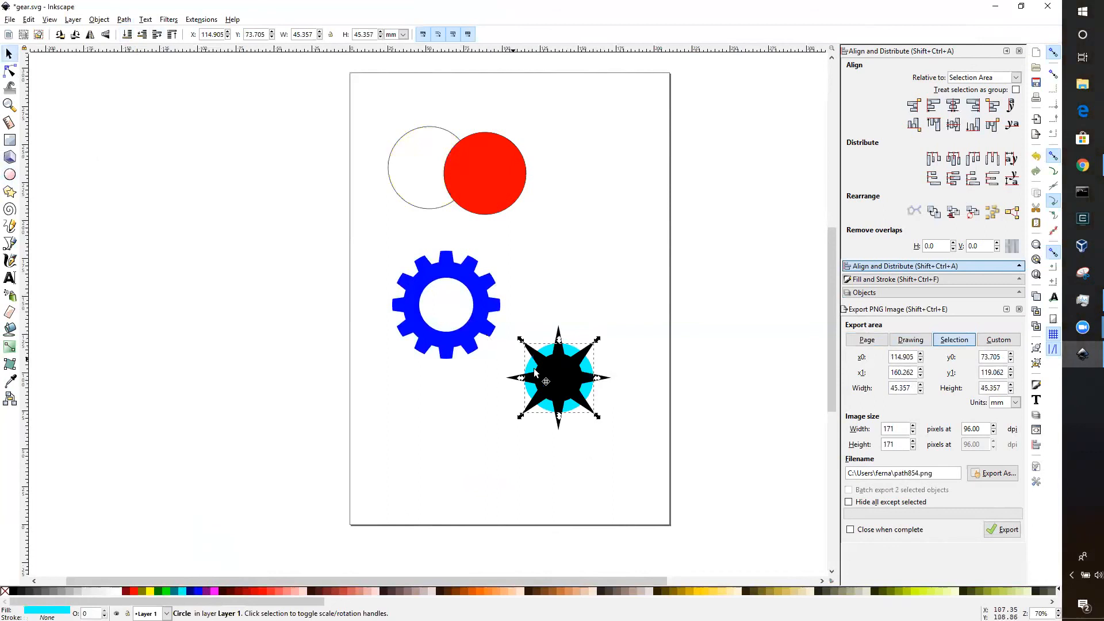
{"action": "left_click", "coordinate": [630, 381]}
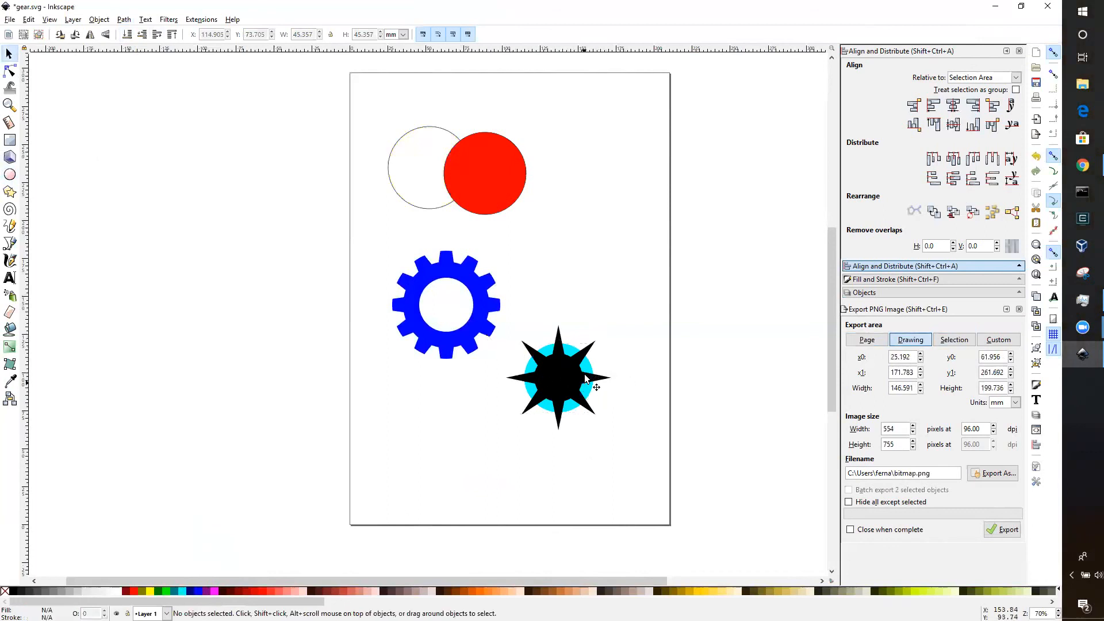
Step: Centre the cyan circle and the black star on each other both horizontally and vertically
{"action": "left_click", "coordinate": [591, 370]}
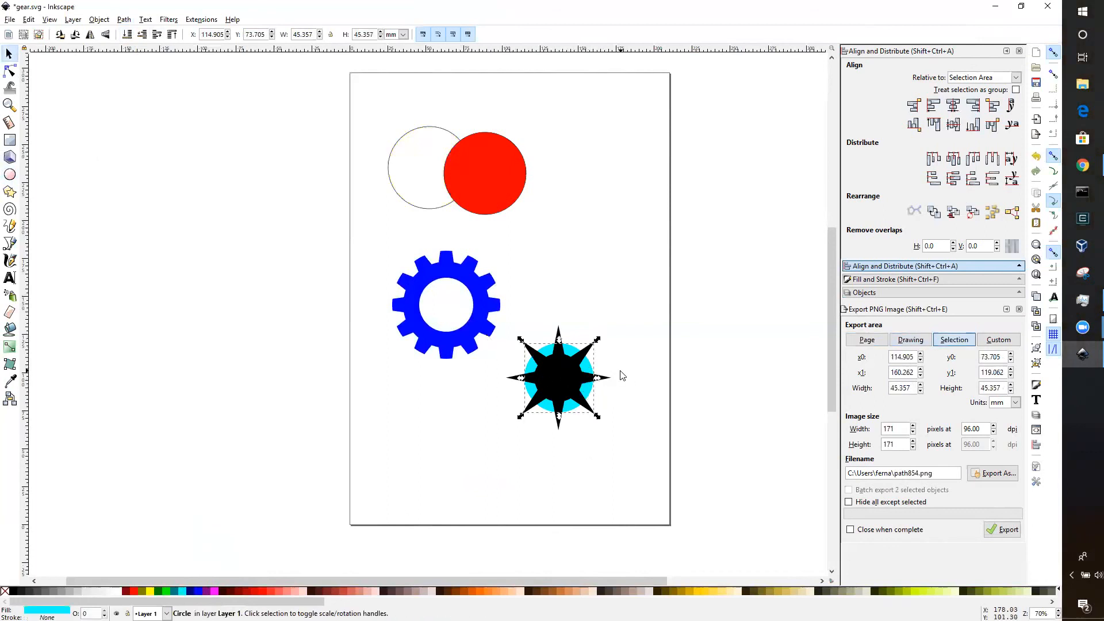
{"action": "left_click", "coordinate": [559, 334], "text": "shift"}
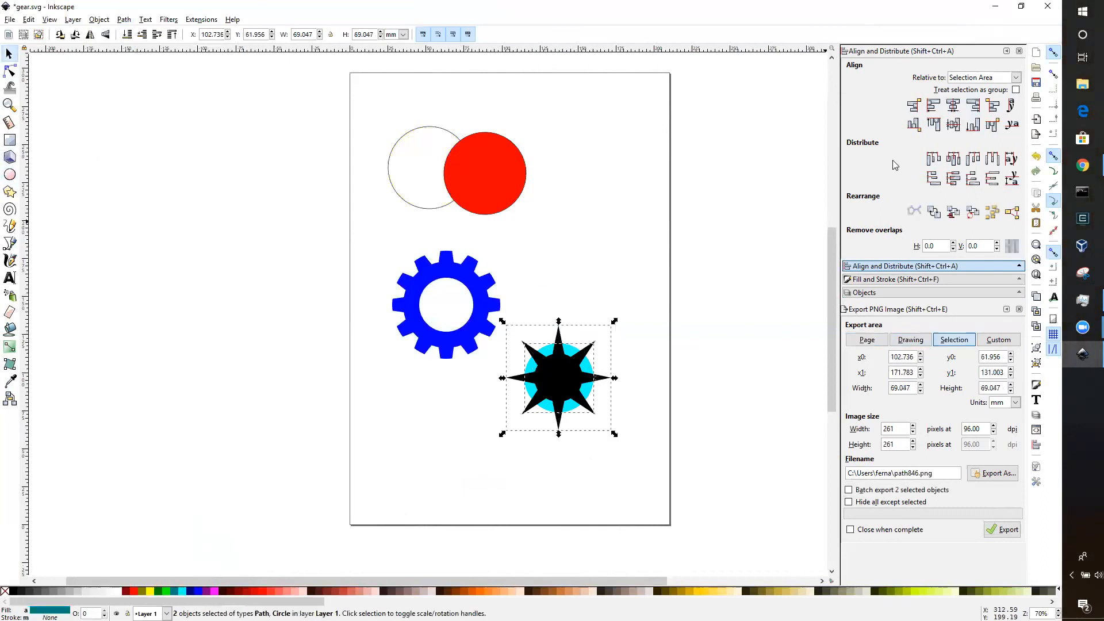
{"action": "left_click", "coordinate": [952, 124]}
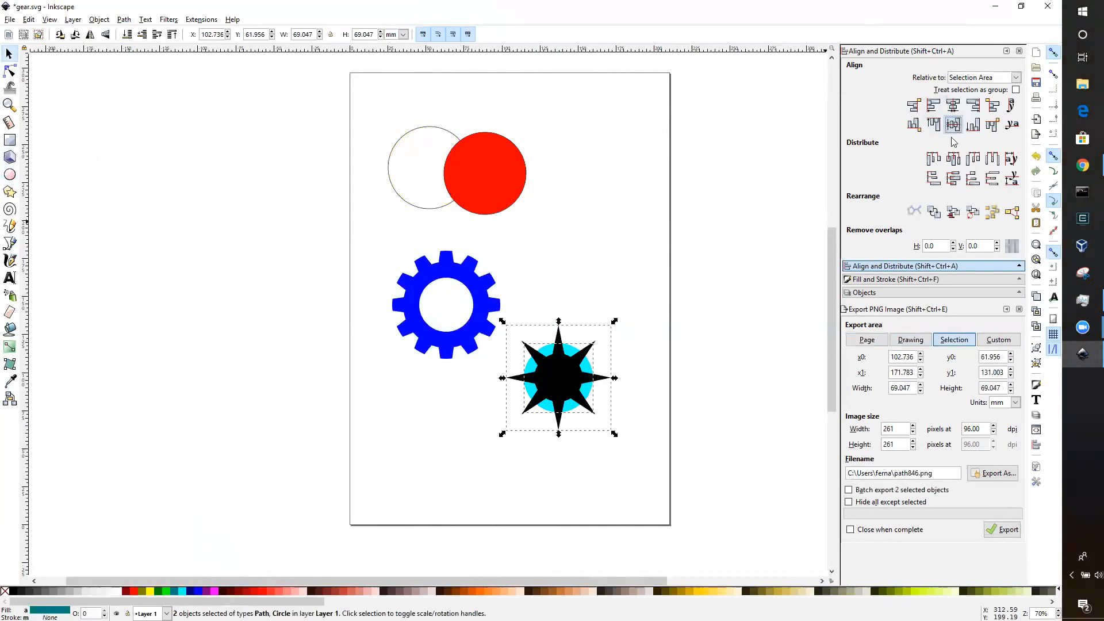
{"action": "left_click", "coordinate": [630, 299]}
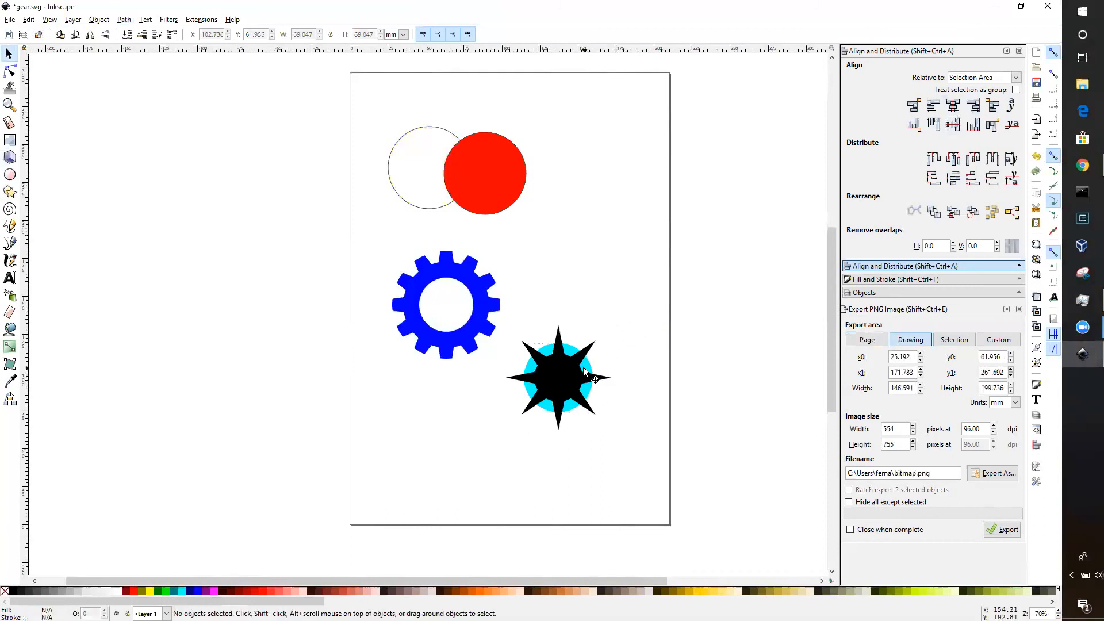
Step: Trim the star's tips into rounded gear teeth with a path Intersection of the black star and the cyan circle
{"action": "left_click", "coordinate": [592, 390]}
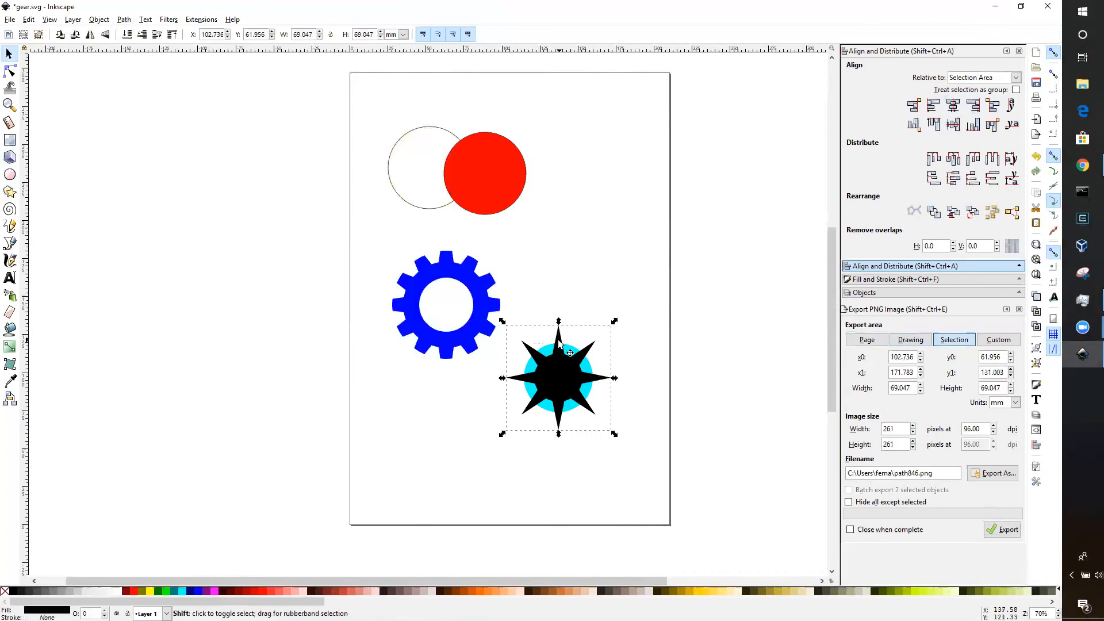
{"action": "left_click", "coordinate": [569, 359], "text": "shift"}
{"action": "left_click", "coordinate": [568, 413]}
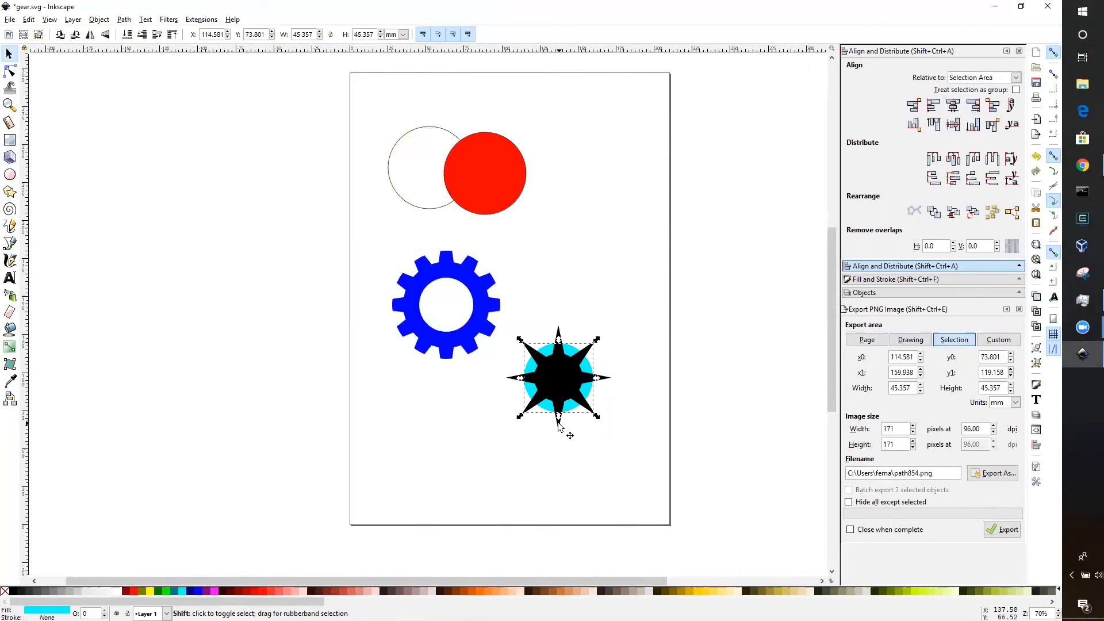
{"action": "left_click", "coordinate": [558, 425], "text": "shift"}
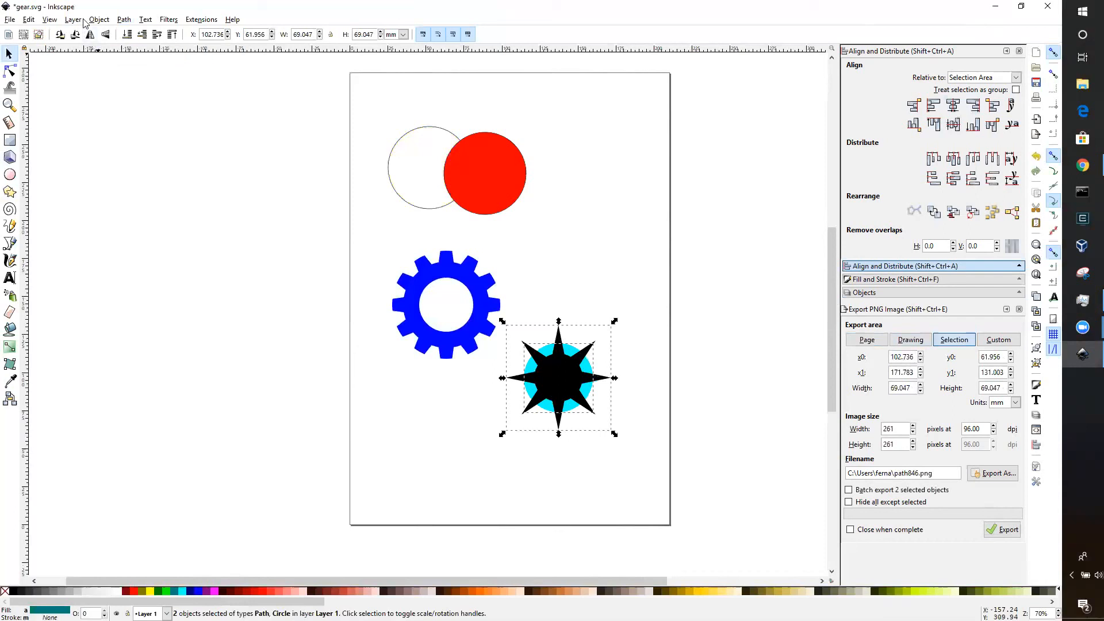
{"action": "left_click", "coordinate": [124, 20]}
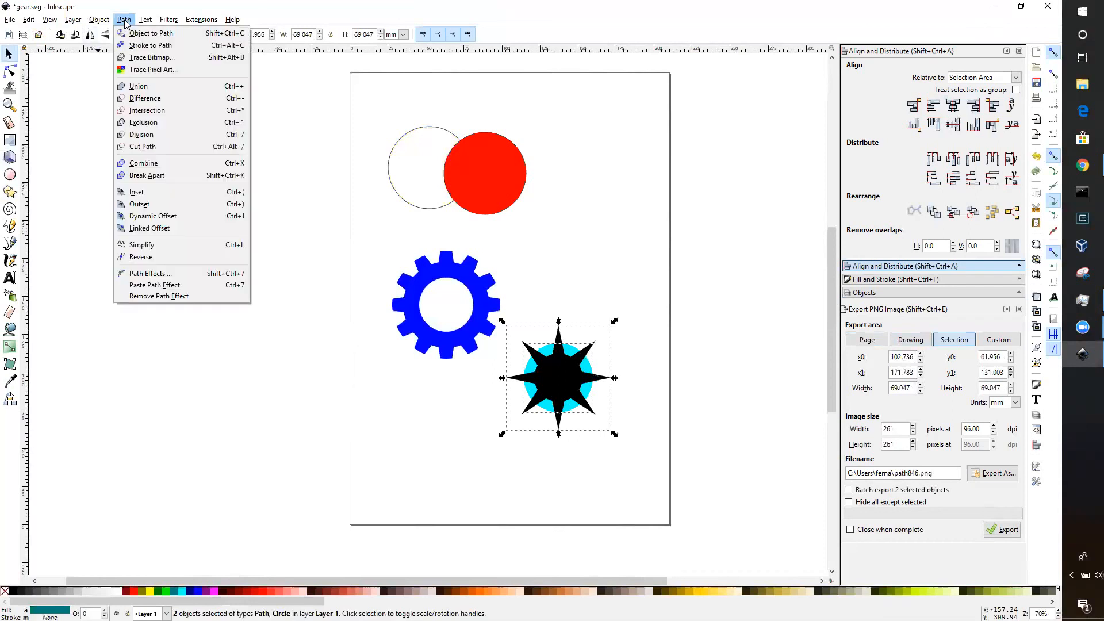
{"action": "left_click", "coordinate": [147, 114]}
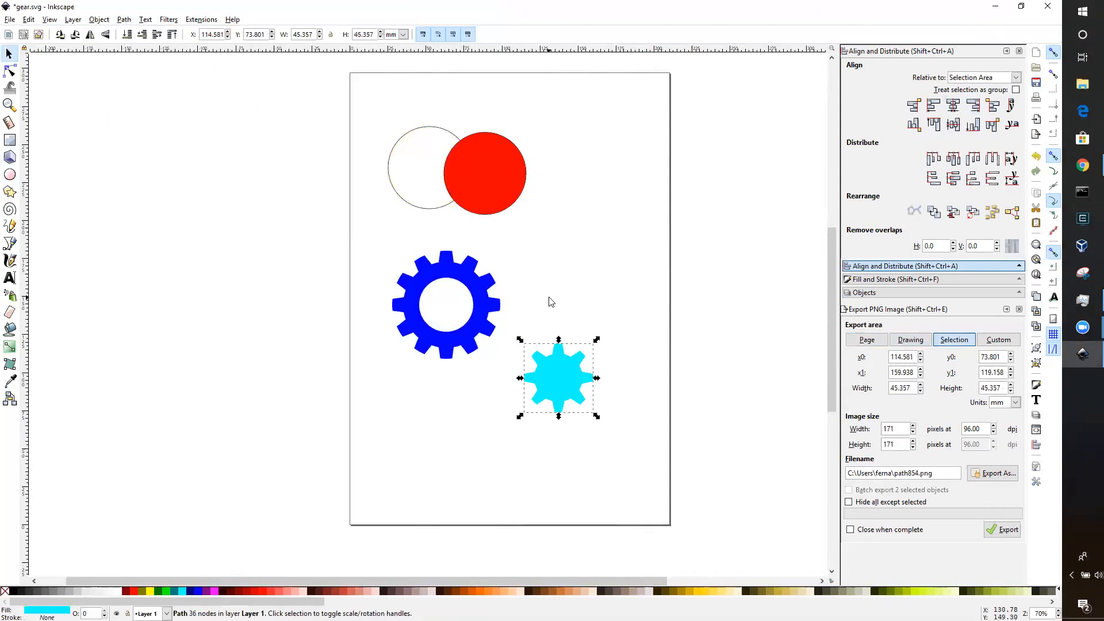
{"action": "left_click", "coordinate": [575, 331]}
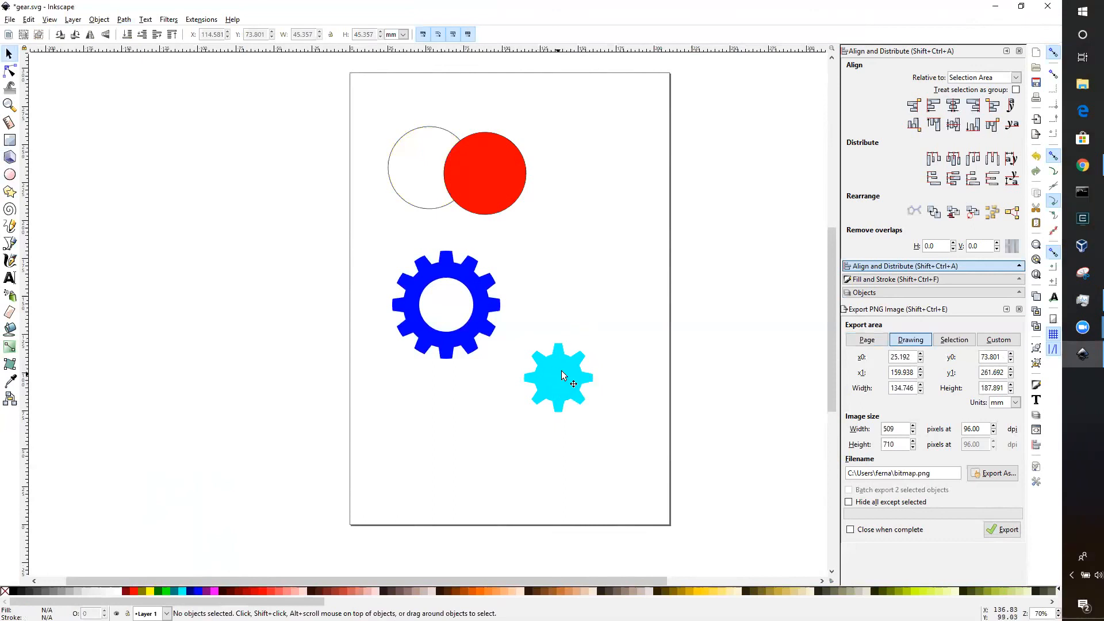
Step: Draw a circle about 34.8 mm across below the blue gear and fill it with black
{"action": "left_click", "coordinate": [13, 180]}
{"action": "left_click_drag", "start_coordinate": [404, 424], "coordinate": [456, 479]}
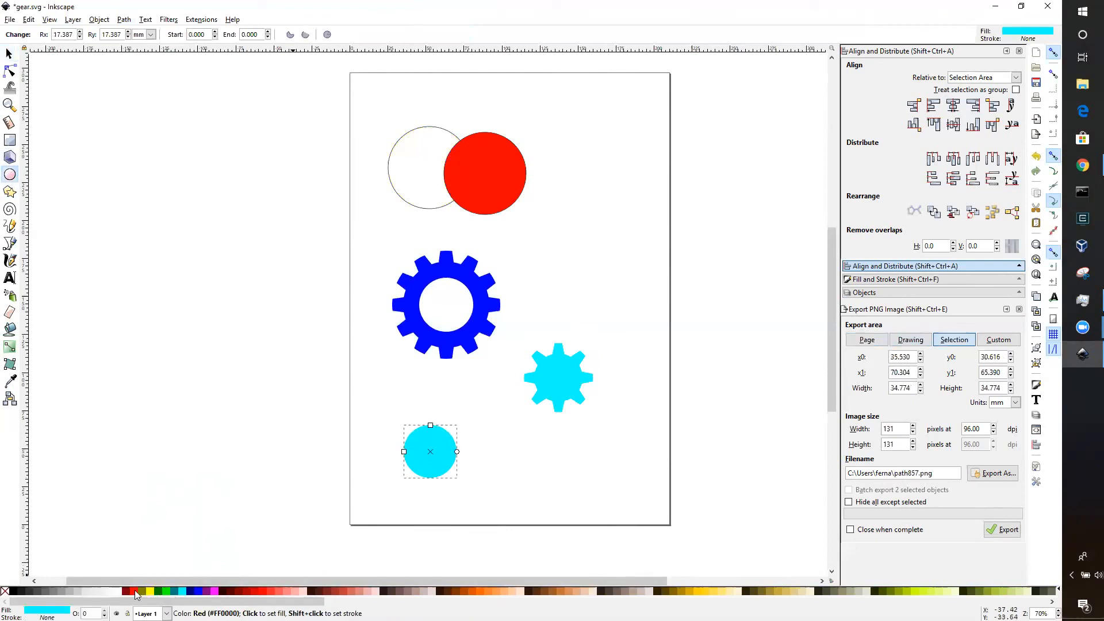
{"action": "right_click", "coordinate": [14, 592]}
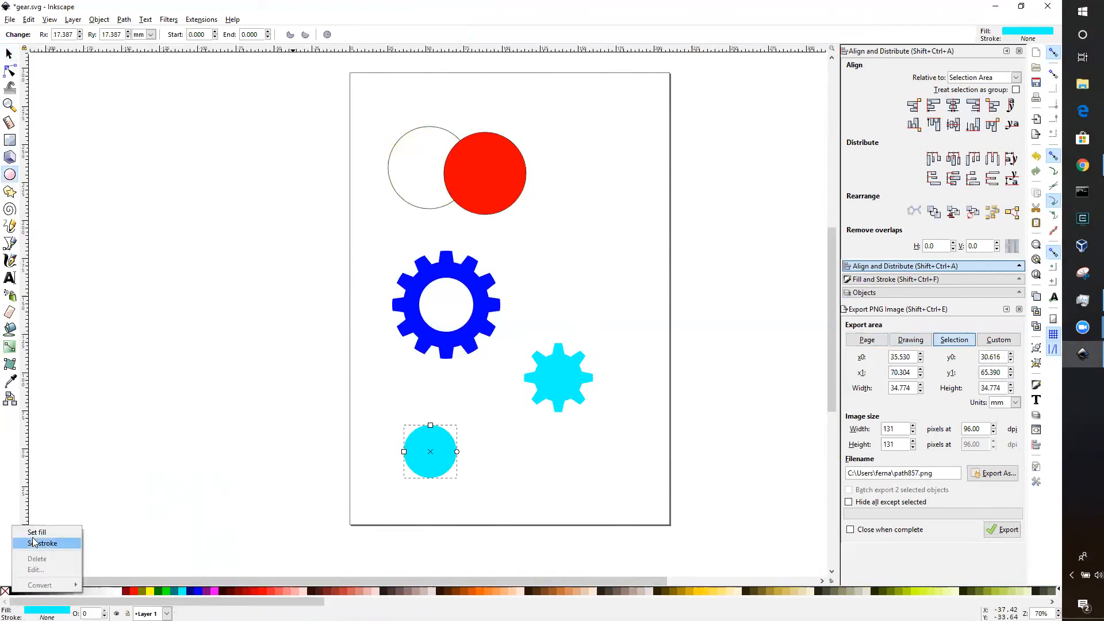
{"action": "left_click", "coordinate": [36, 532]}
{"action": "right_click", "coordinate": [6, 592]}
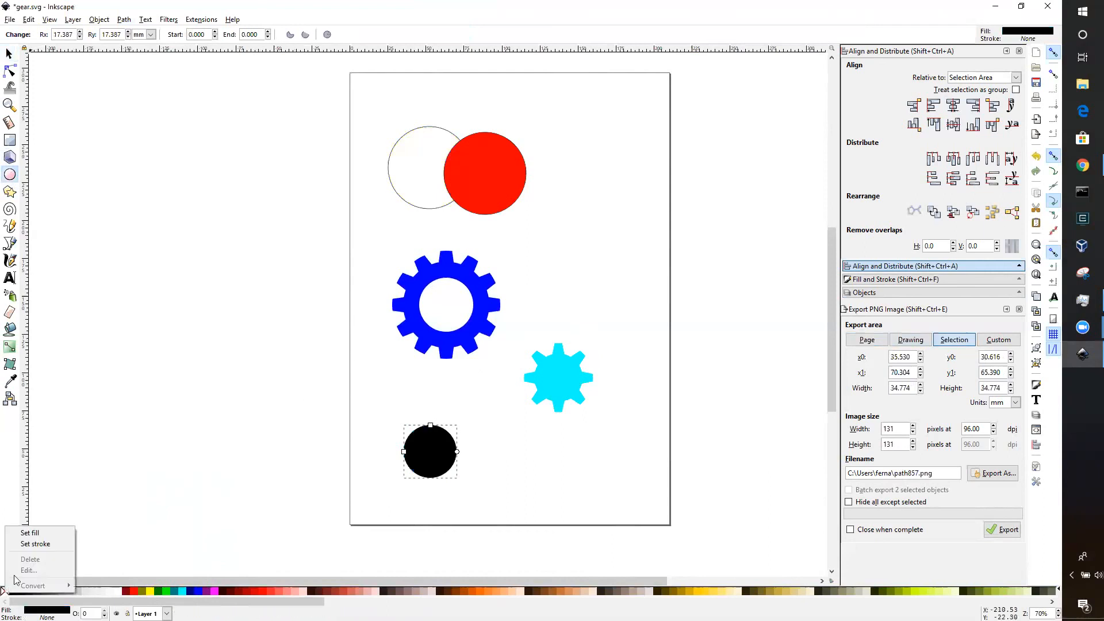
{"action": "left_click", "coordinate": [35, 543]}
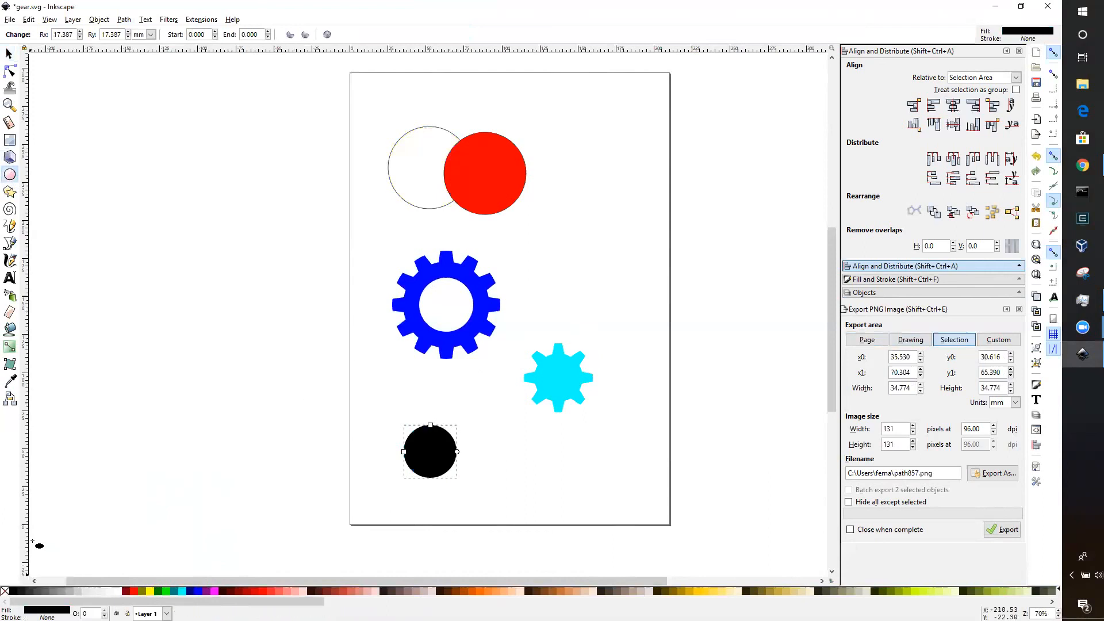
{"action": "key", "text": "s"}
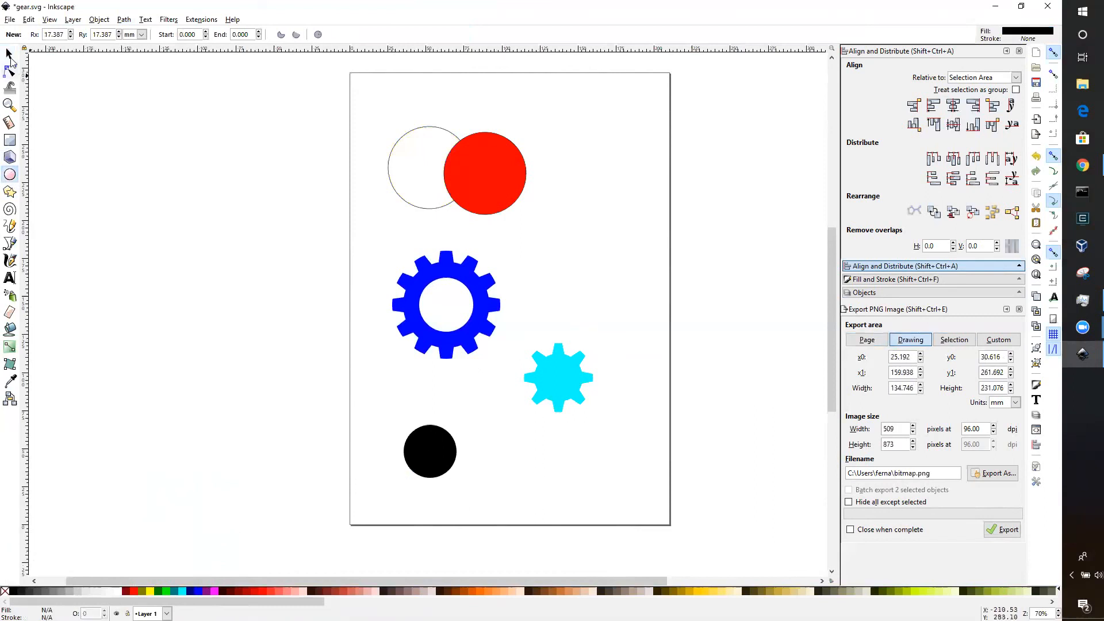
Step: Move the black circle onto the cyan gear's middle and shrink it proportionally to about 18.5 mm across
{"action": "left_click", "coordinate": [171, 210]}
{"action": "left_click_drag", "start_coordinate": [422, 465], "coordinate": [553, 391]}
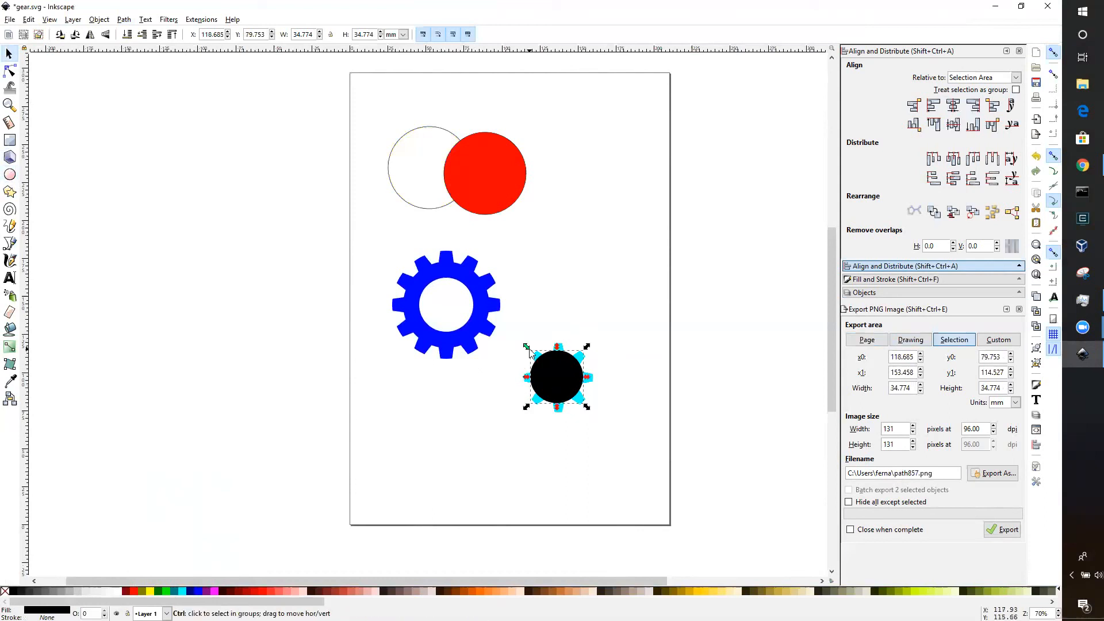
{"action": "left_click_drag", "start_coordinate": [528, 349], "coordinate": [545, 364]}
{"action": "left_click_drag", "start_coordinate": [564, 379], "coordinate": [563, 375]}
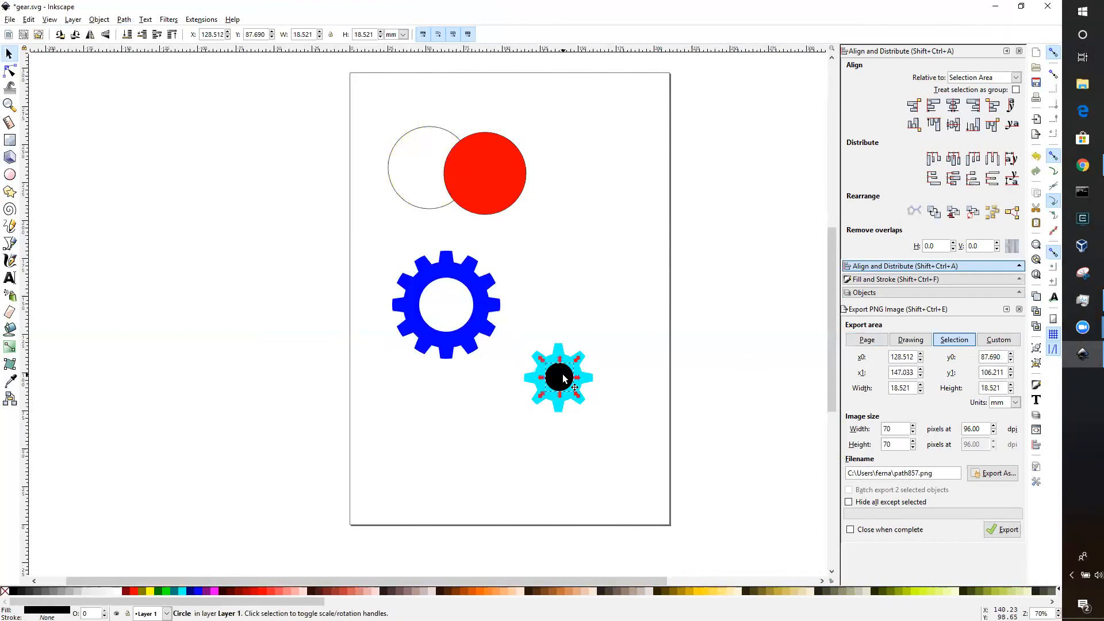
Step: Centre the black circle and the cyan gear on each other both horizontally and vertically
{"action": "left_click", "coordinate": [565, 426]}
{"action": "left_click", "coordinate": [557, 407]}
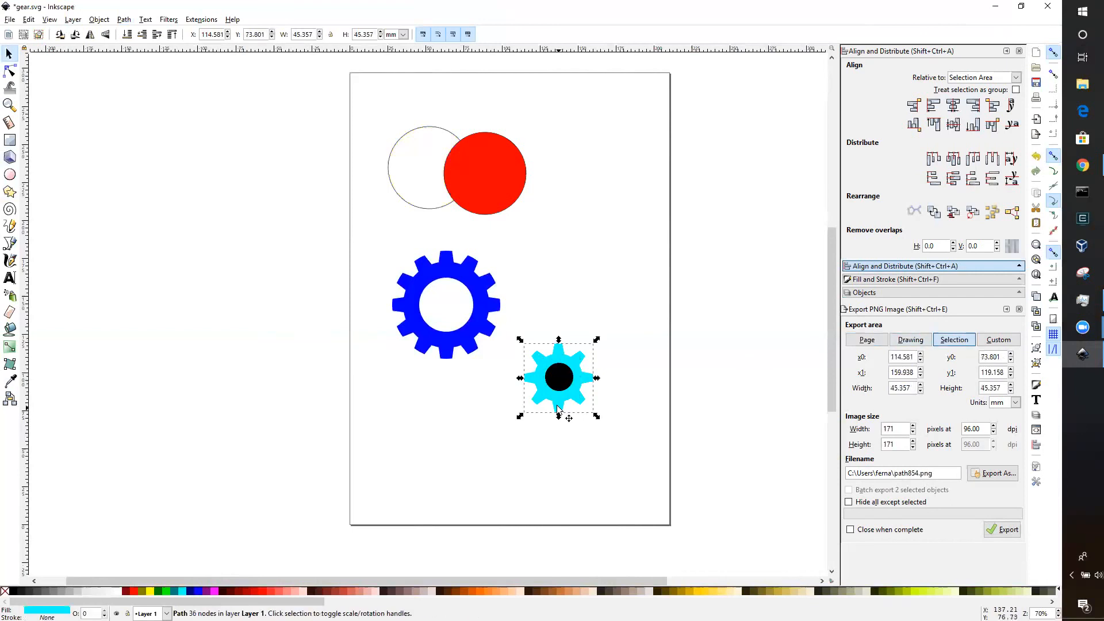
{"action": "left_click", "coordinate": [560, 378]}
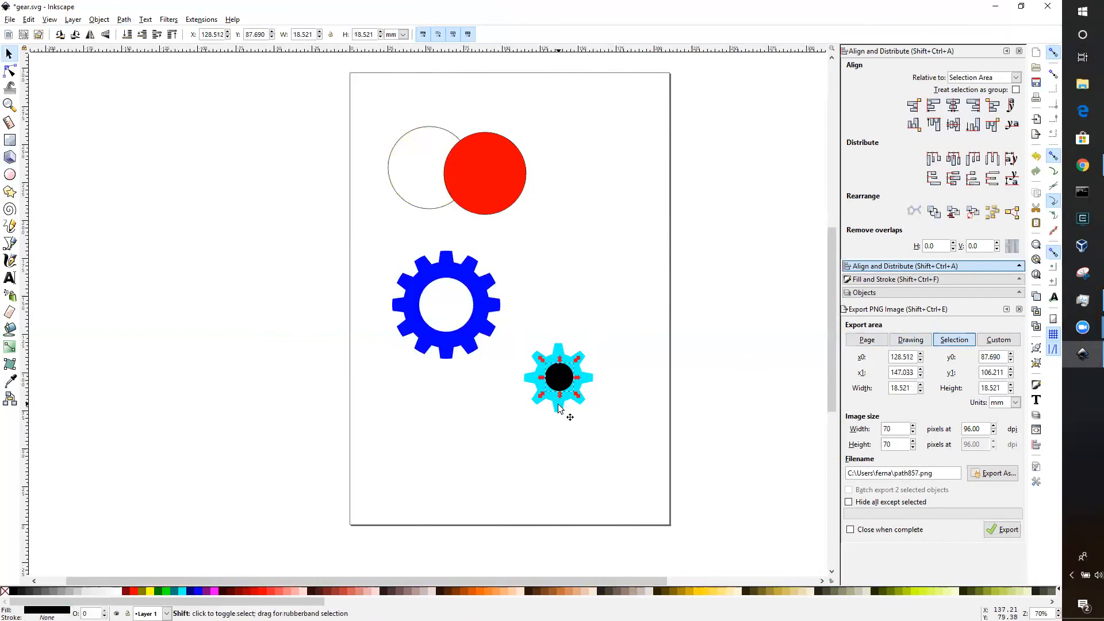
{"action": "left_click", "coordinate": [560, 409], "text": "shift"}
{"action": "left_click", "coordinate": [953, 106]}
{"action": "left_click", "coordinate": [955, 128]}
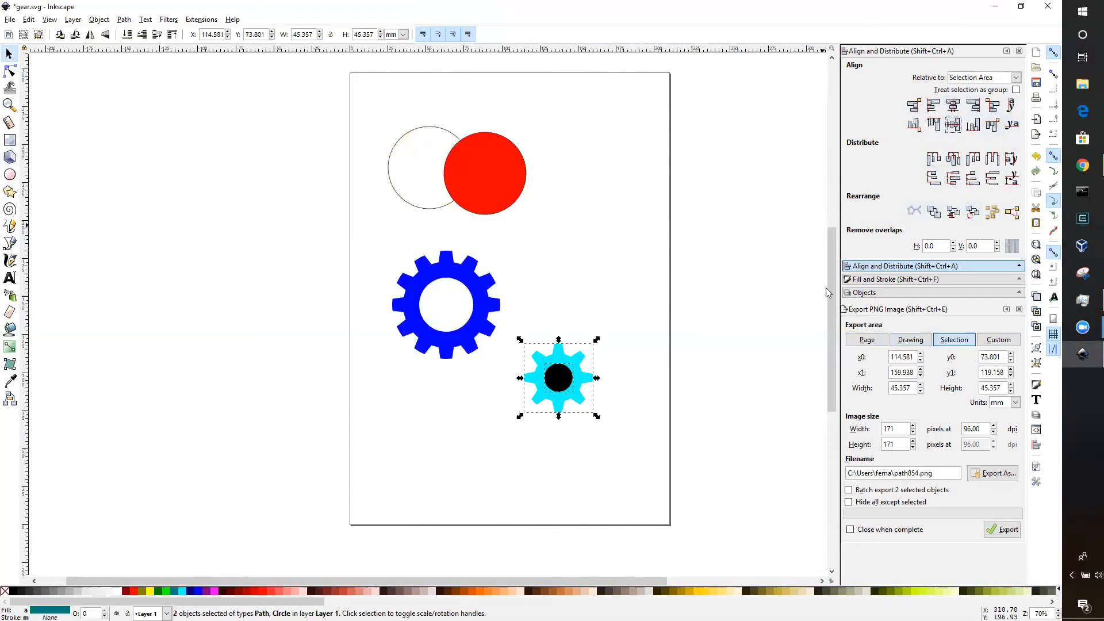
{"action": "left_click", "coordinate": [645, 420]}
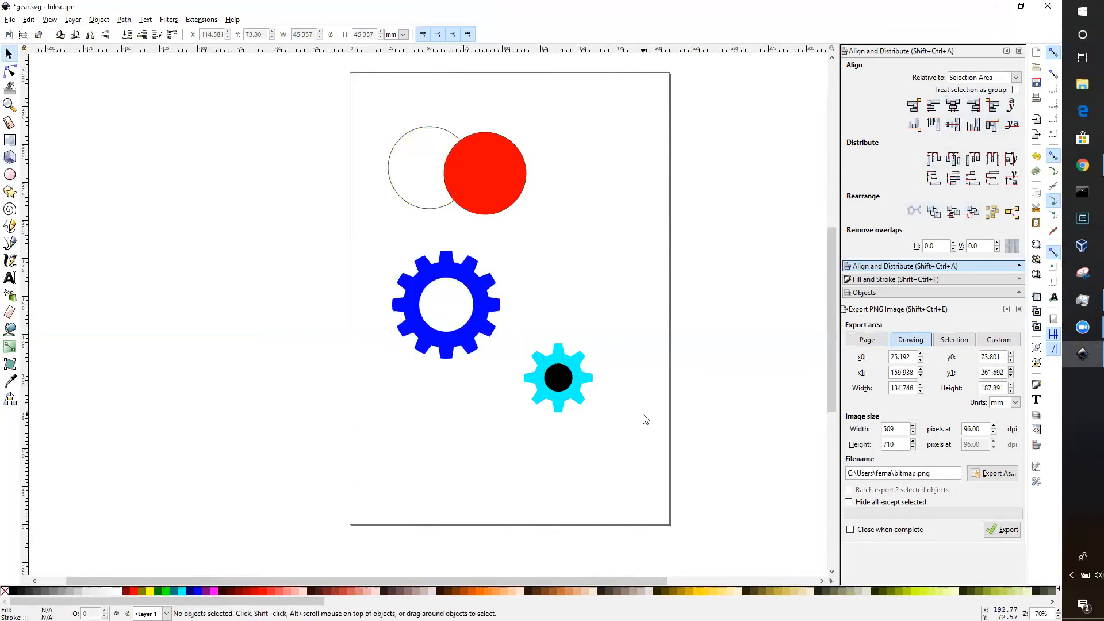
Step: Try to cut the centre out of the cyan gear with a path Division using the black circle
{"action": "left_click", "coordinate": [557, 387]}
{"action": "left_click", "coordinate": [591, 379], "text": "ctrl"}
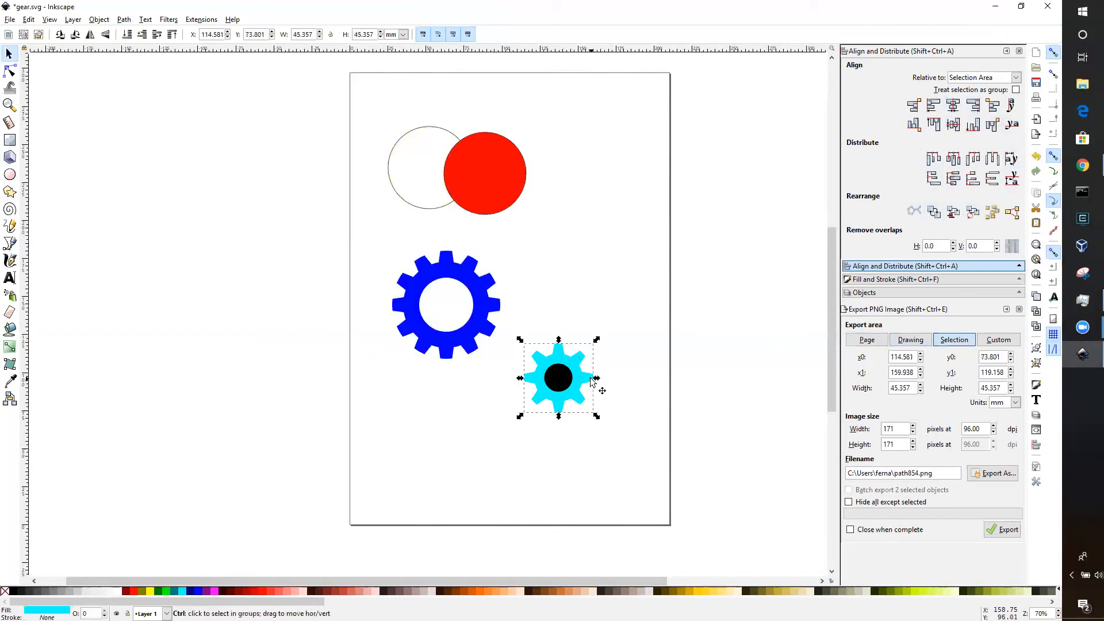
{"action": "left_click", "coordinate": [558, 380]}
{"action": "left_click", "coordinate": [592, 382], "text": "shift"}
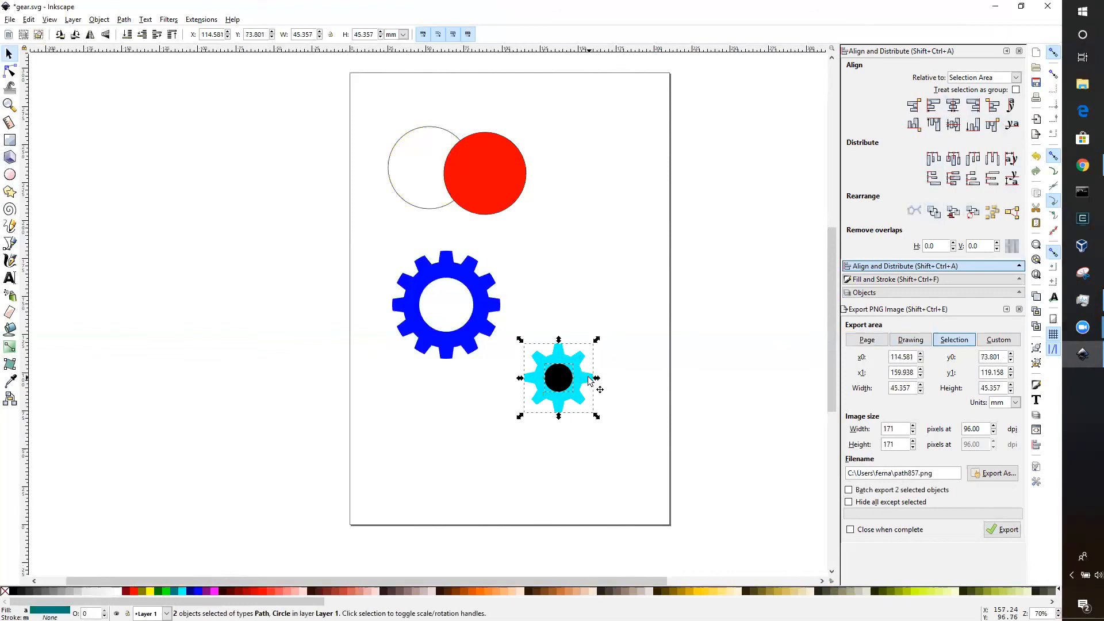
{"action": "left_click", "coordinate": [123, 21]}
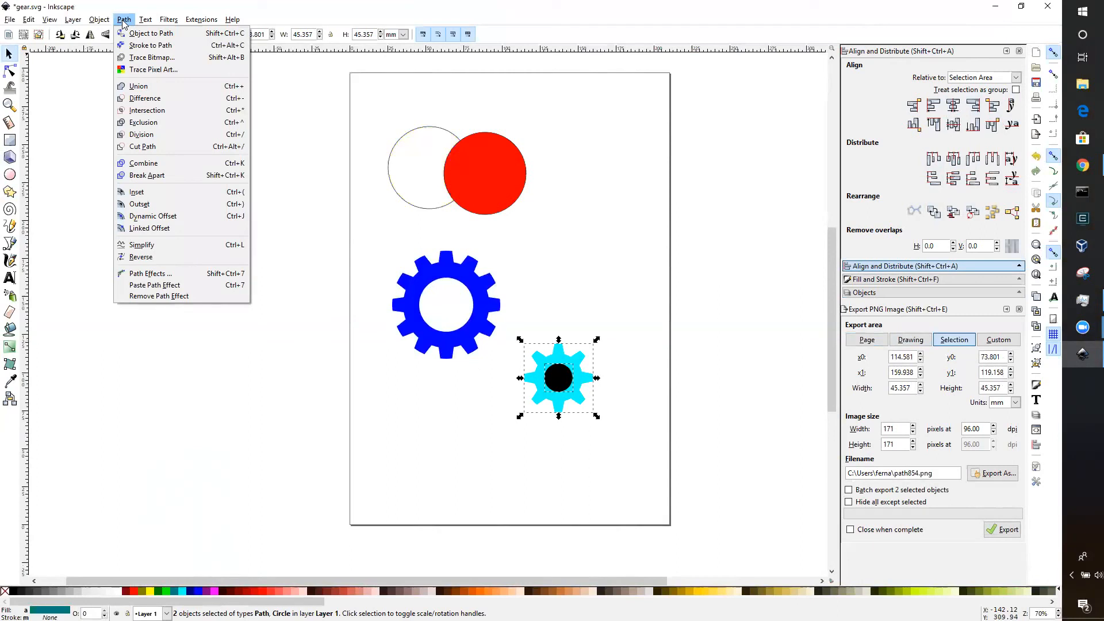
{"action": "left_click", "coordinate": [142, 135]}
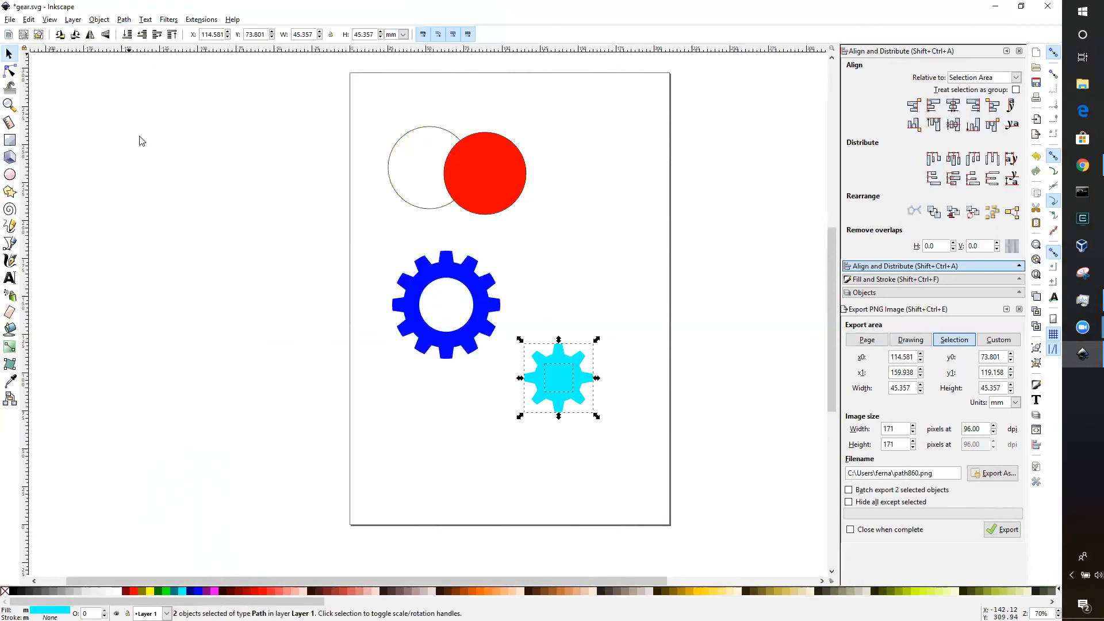
{"action": "key", "text": "ctrl+z"}
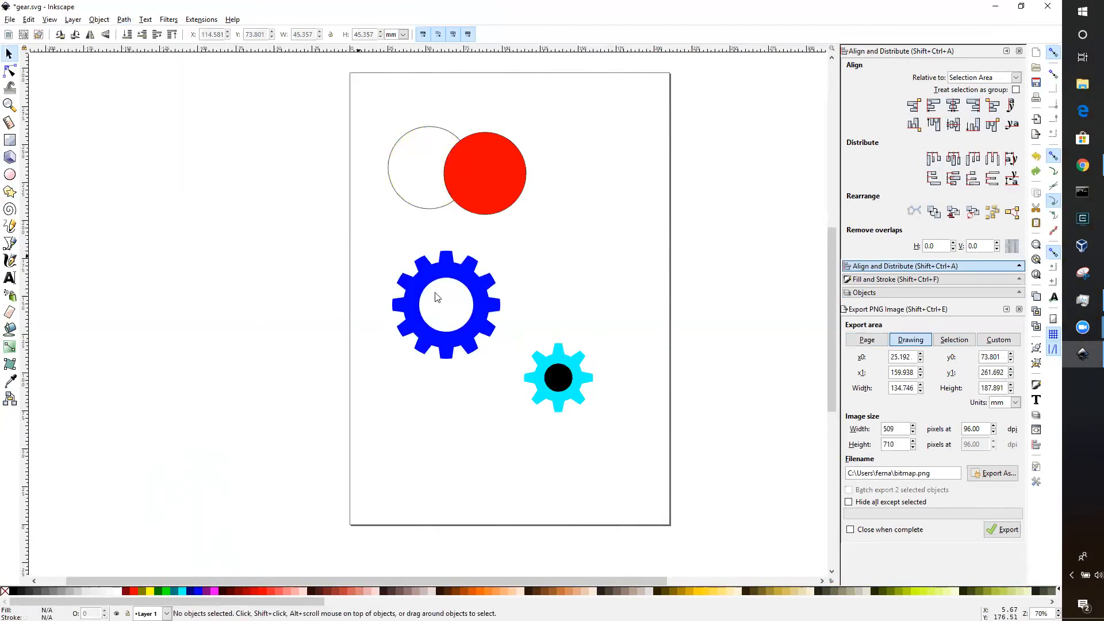
Step: Cut a round hole in the cyan gear with a path Difference, subtracting the black circle from it
{"action": "left_click", "coordinate": [560, 375]}
{"action": "left_click", "coordinate": [561, 354], "text": "shift"}
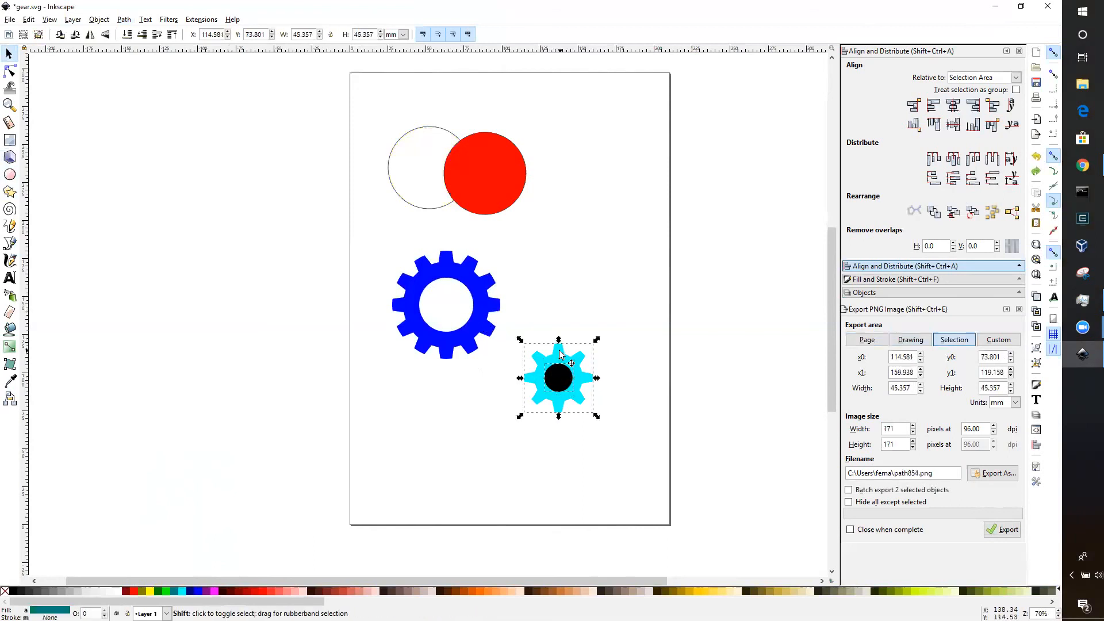
{"action": "left_click", "coordinate": [75, 25]}
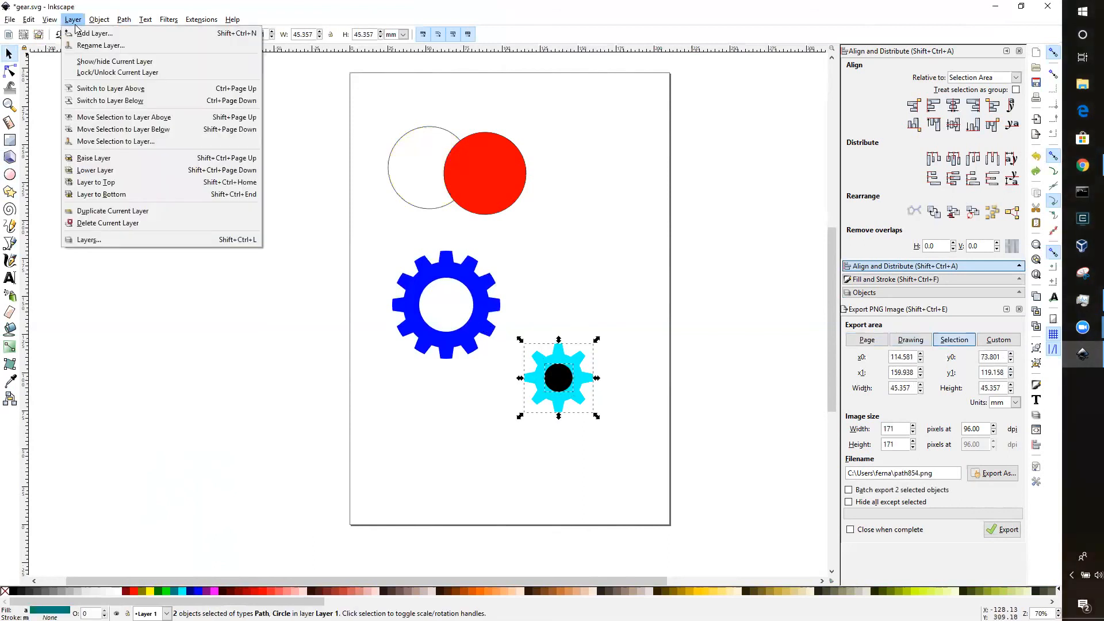
{"action": "mouse_move", "coordinate": [121, 18]}
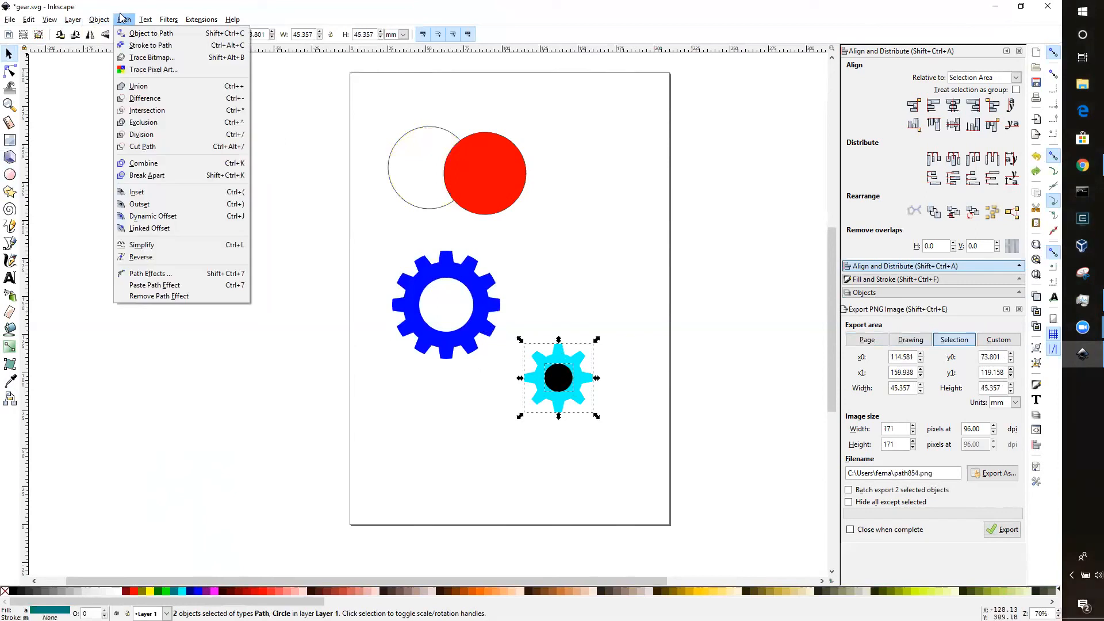
{"action": "left_click", "coordinate": [155, 98]}
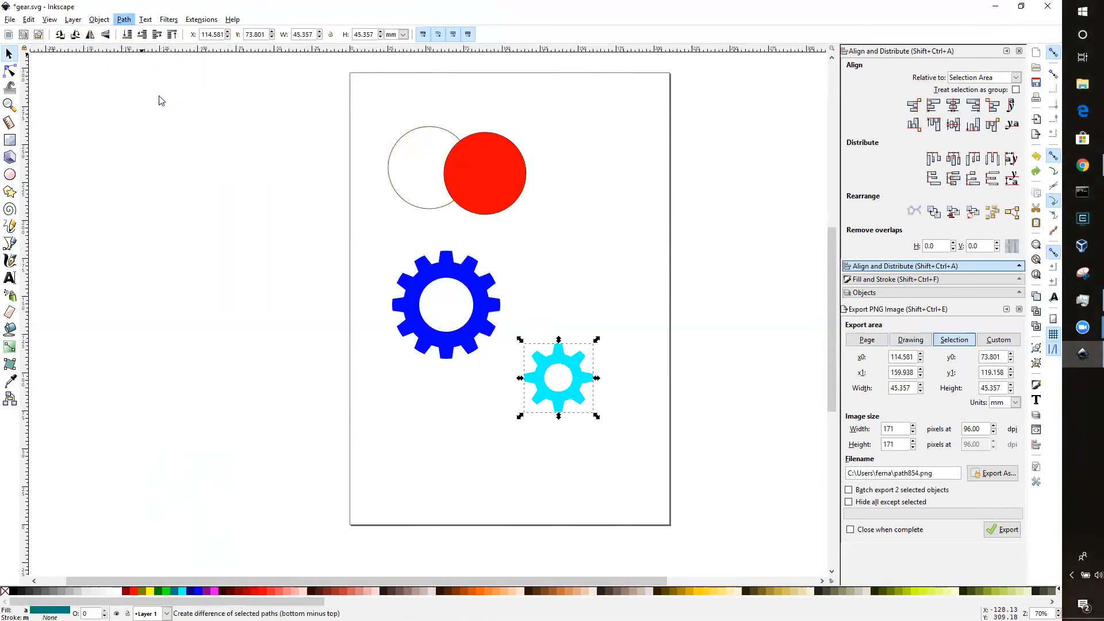
{"action": "left_click", "coordinate": [523, 436]}
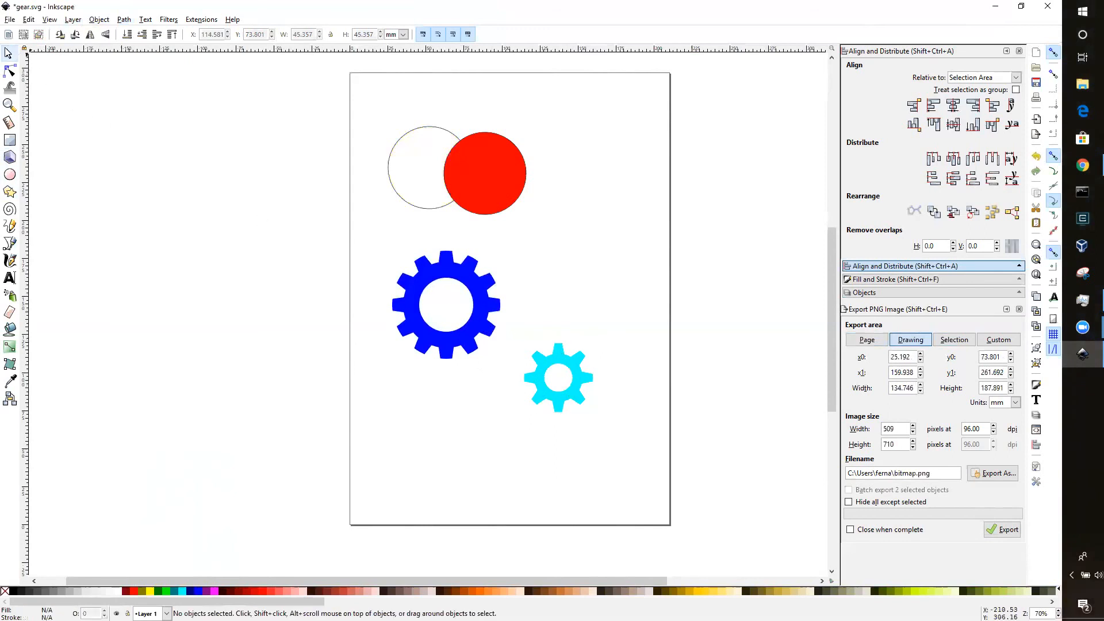
Step: Move the cyan gear against the blue gear's lower-right teeth, to about X 77.4, Y 84.9 mm
{"action": "left_click_drag", "start_coordinate": [574, 368], "coordinate": [516, 352]}
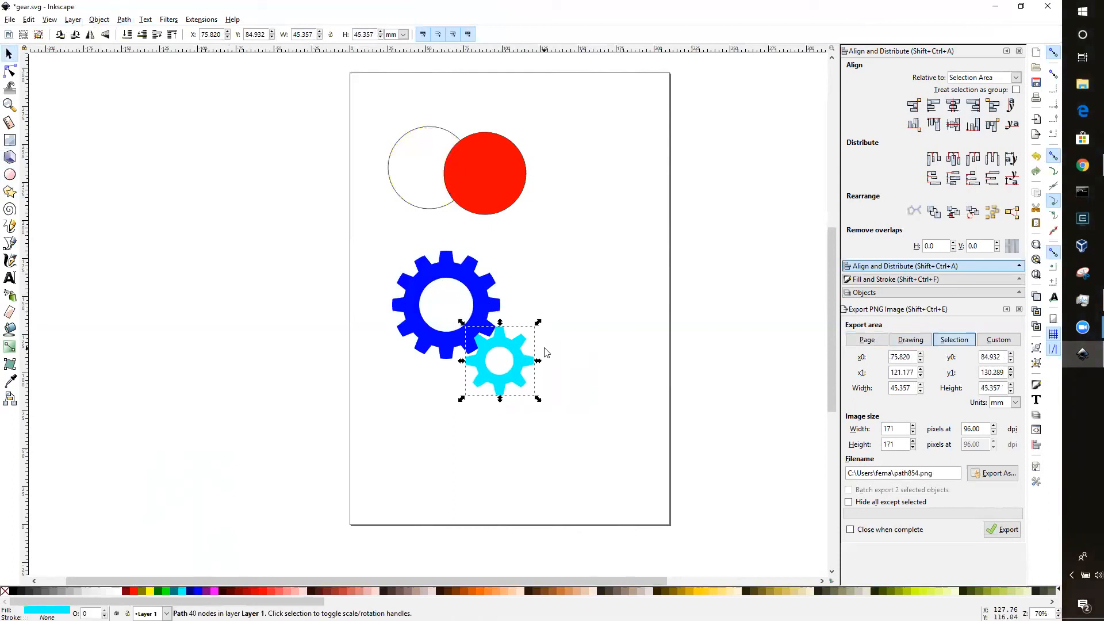
{"action": "key", "text": "Right"}
{"action": "key", "text": "Right"}
{"action": "key", "text": "Right"}
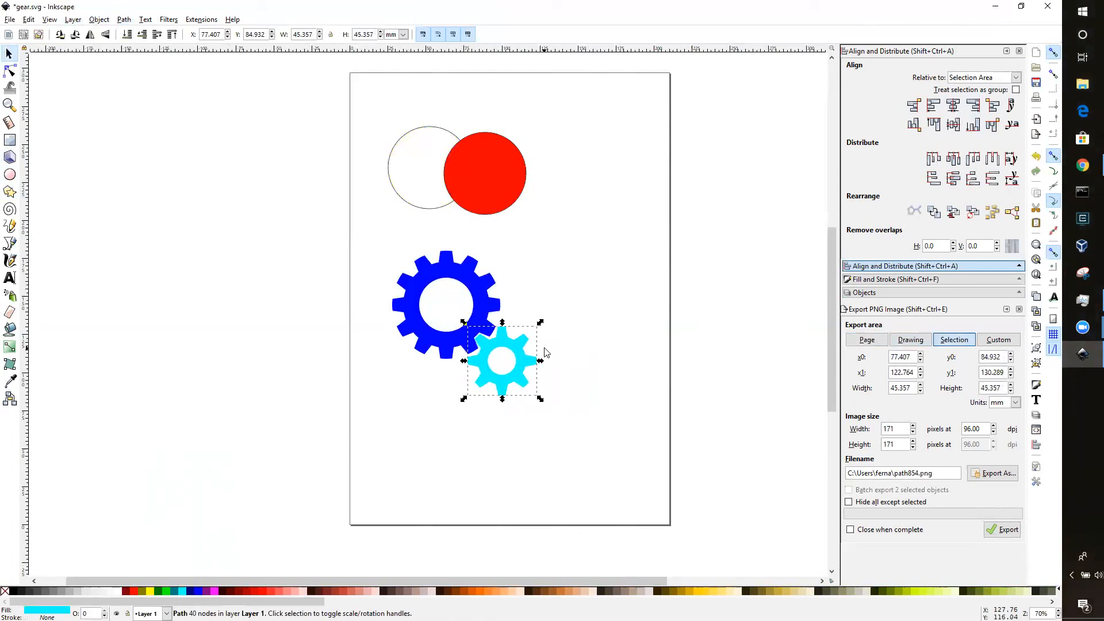
{"action": "key", "text": "Up"}
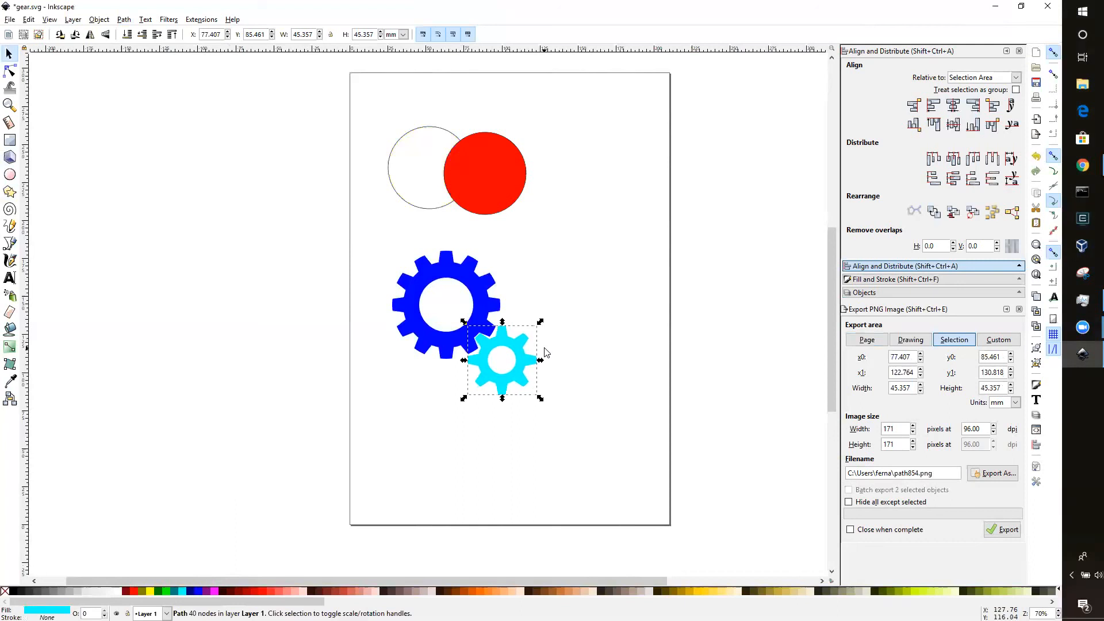
{"action": "key", "text": "Down"}
{"action": "key", "text": "Up"}
{"action": "key", "text": "Down"}
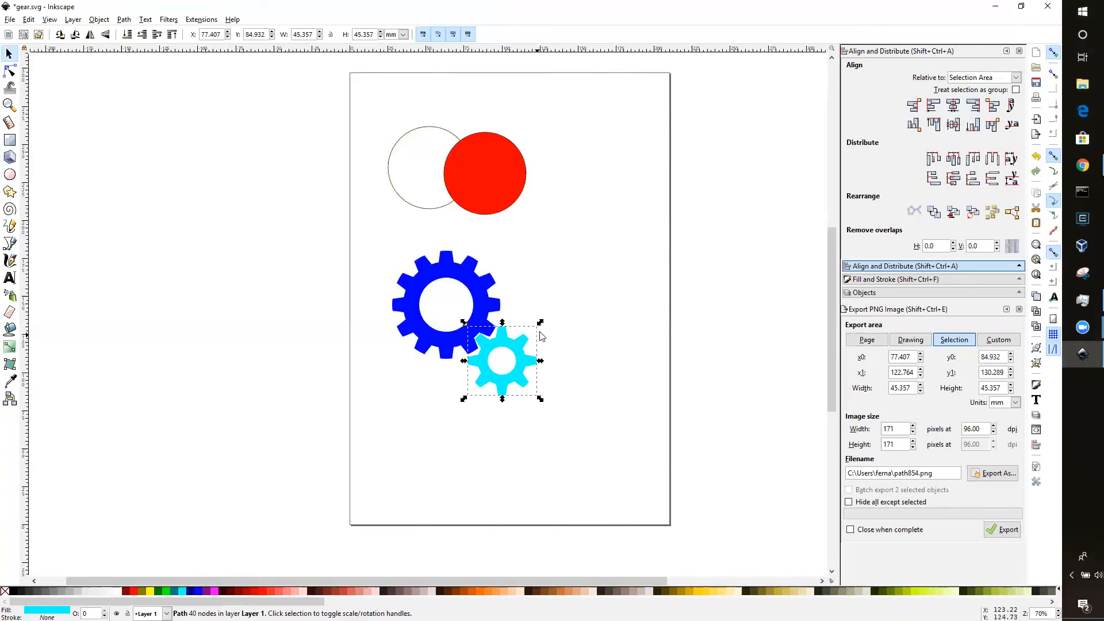
Step: Enlarge the cyan gear proportionally to about 49.9 mm and nudge it to about X 77.0, Y 80.4 mm
{"action": "left_click_drag", "start_coordinate": [540, 322], "coordinate": [542, 320]}
{"action": "left_click_drag", "start_coordinate": [541, 321], "coordinate": [520, 354]}
{"action": "key", "text": "Right"}
{"action": "key", "text": "Right"}
{"action": "key", "text": "Right"}
{"action": "key", "text": "Right"}
{"action": "key", "text": "Right"}
{"action": "key", "text": "Right"}
{"action": "key", "text": "Right"}
{"action": "key", "text": "Left"}
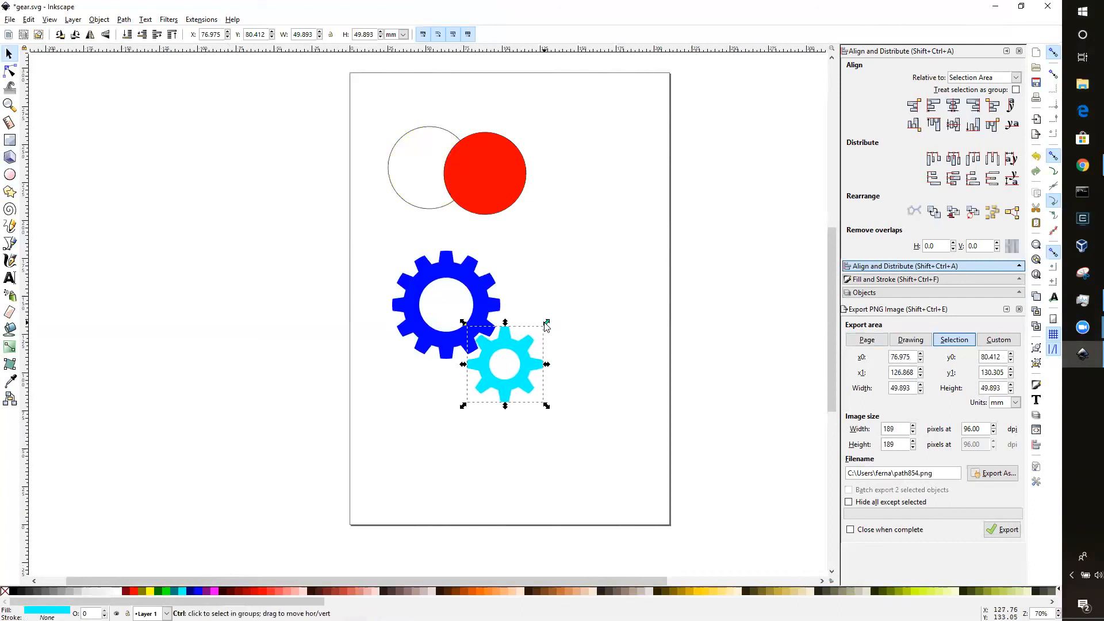
Step: Enlarge the cyan gear proportionally to about 51.4 mm and nudge it to about X 77.5, Y 79.9 mm
{"action": "left_click_drag", "start_coordinate": [548, 324], "coordinate": [548, 325]}
{"action": "key", "text": "Down"}
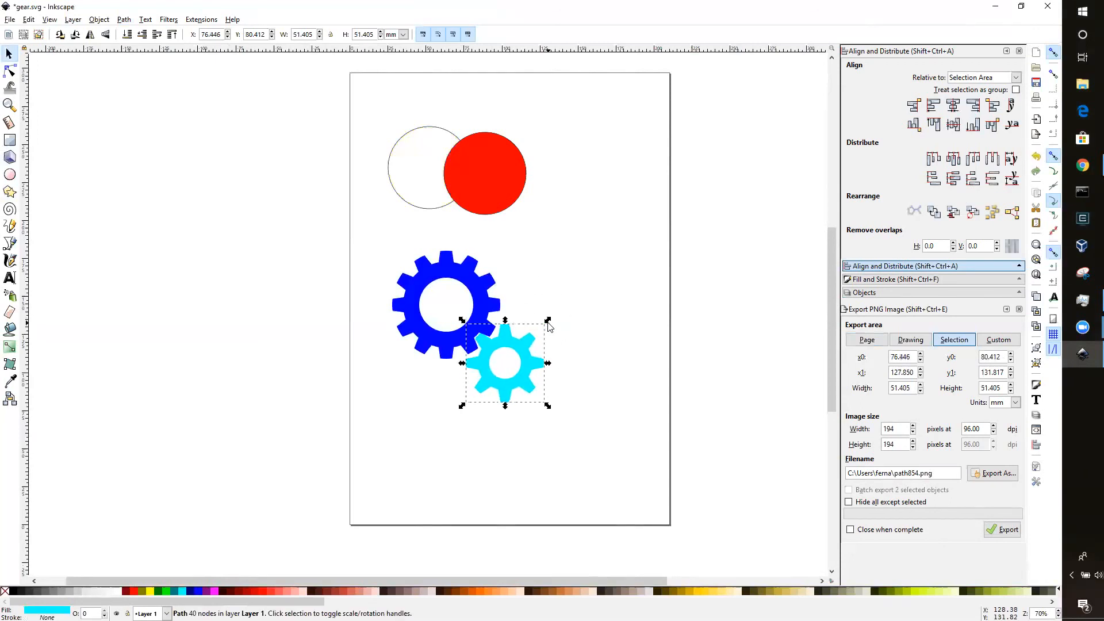
{"action": "key", "text": "Left"}
{"action": "key", "text": "Down"}
{"action": "key", "text": "Right"}
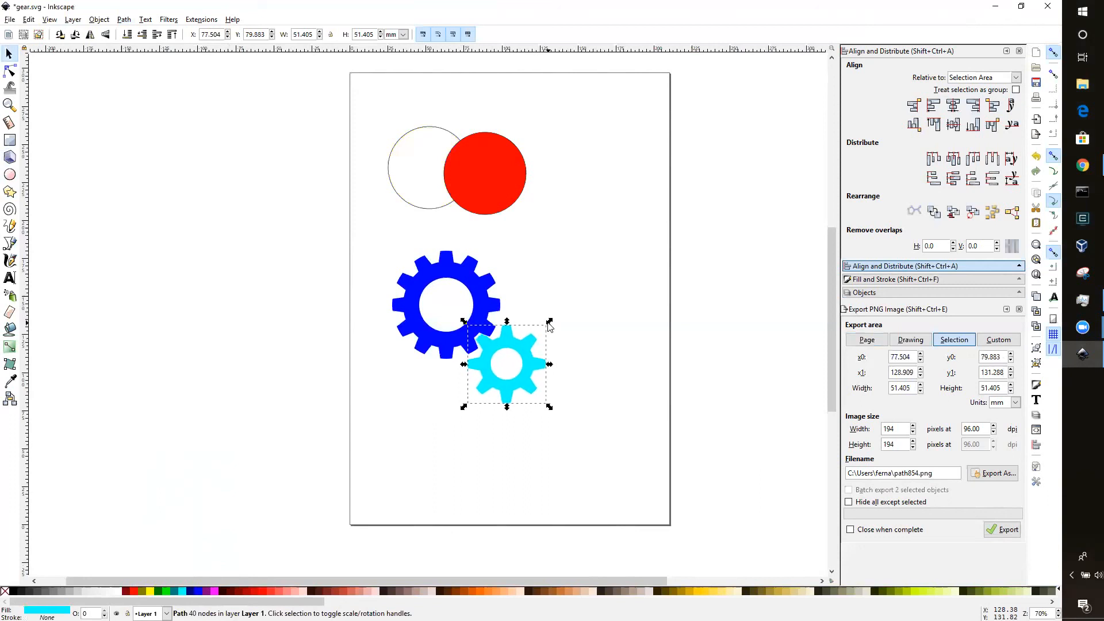
Step: Fine-tune the cyan gear's horizontal position to about X 76.7 mm so its teeth mesh with the blue gear
{"action": "key", "text": "Up"}
{"action": "key", "text": "Right"}
{"action": "key", "text": "Left"}
{"action": "key", "text": "Left"}
{"action": "key", "text": "Left"}
{"action": "key", "text": "Right"}
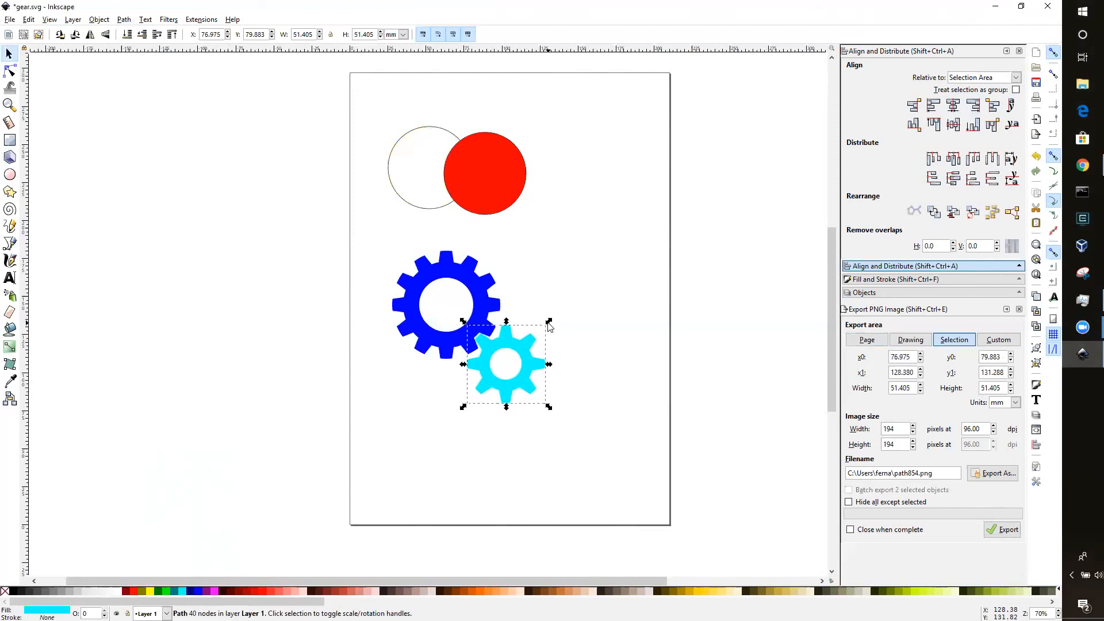
{"action": "key", "text": "Right"}
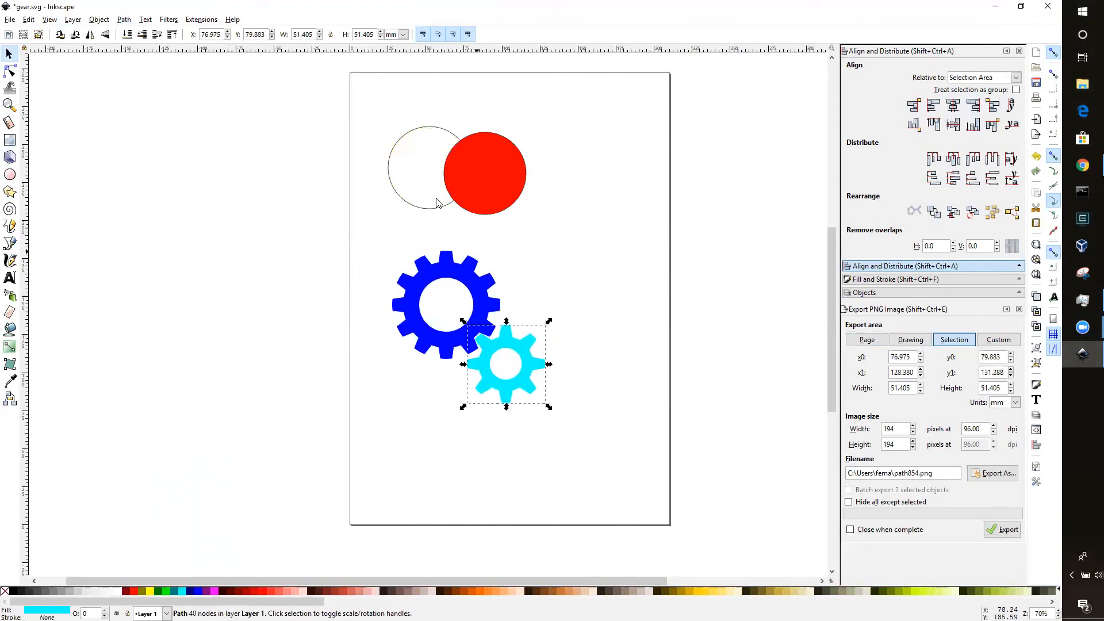
{"action": "left_click", "coordinate": [228, 37]}
{"action": "left_click", "coordinate": [228, 38]}
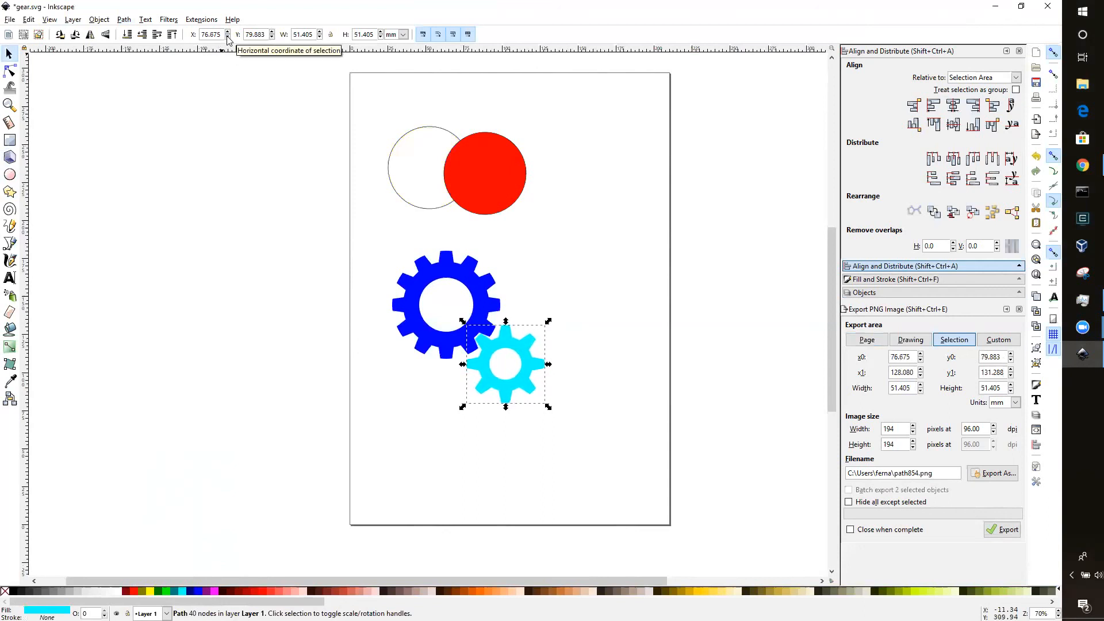
Step: Set the cyan gear's position to X 76.575 mm and Y 79.183 mm
{"action": "left_click", "coordinate": [228, 37]}
{"action": "left_click", "coordinate": [271, 37]}
{"action": "left_click", "coordinate": [272, 38]}
{"action": "left_click", "coordinate": [271, 38]}
{"action": "left_click", "coordinate": [272, 38]}
{"action": "left_click", "coordinate": [272, 37]}
{"action": "left_click", "coordinate": [272, 37]}
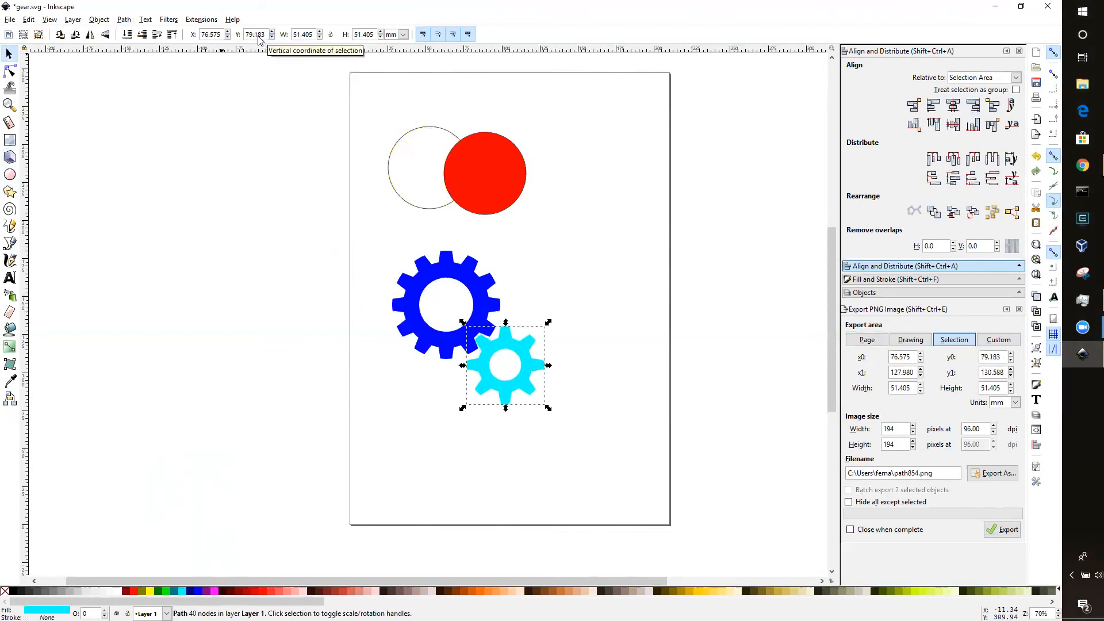
Step: Set the cyan gear's horizontal position to X 77.475 mm so it meshes with the blue gear, and deselect it
{"action": "left_click", "coordinate": [228, 32]}
{"action": "left_click", "coordinate": [228, 32]}
{"action": "left_click", "coordinate": [229, 32]}
{"action": "left_click", "coordinate": [228, 32]}
{"action": "left_click", "coordinate": [228, 32]}
{"action": "left_click", "coordinate": [229, 33]}
{"action": "left_click", "coordinate": [229, 32]}
{"action": "left_click", "coordinate": [229, 32]}
{"action": "left_click", "coordinate": [228, 32]}
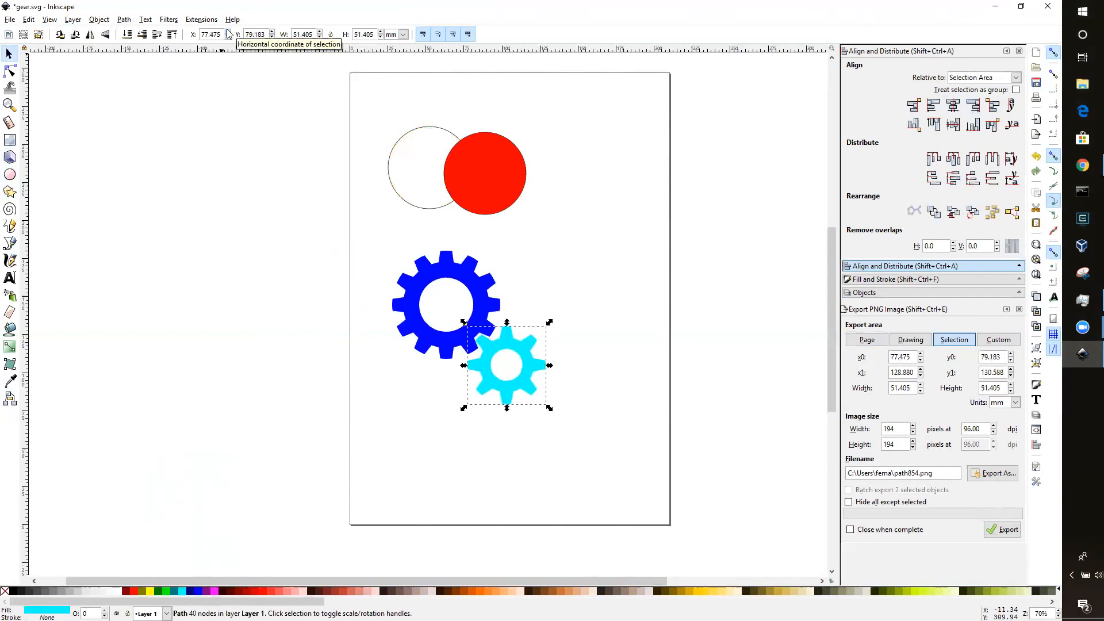
{"action": "left_click", "coordinate": [552, 263]}
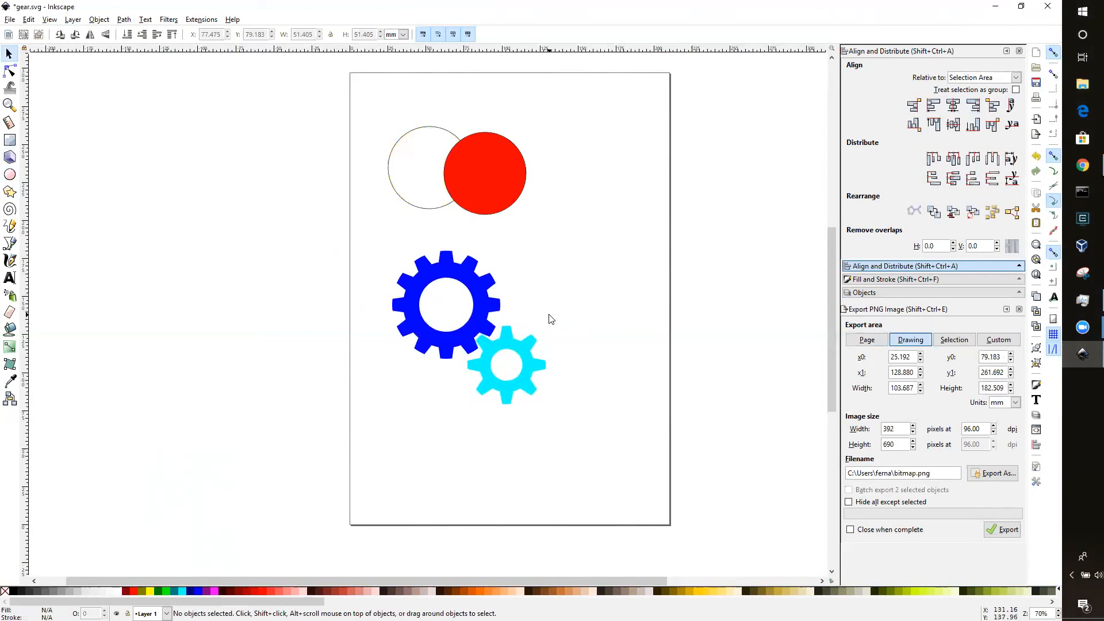
Step: Duplicate the blue gear and place the copy up and to its right, at about X 120.2 mm, Y 136.5 mm
{"action": "left_click", "coordinate": [488, 299]}
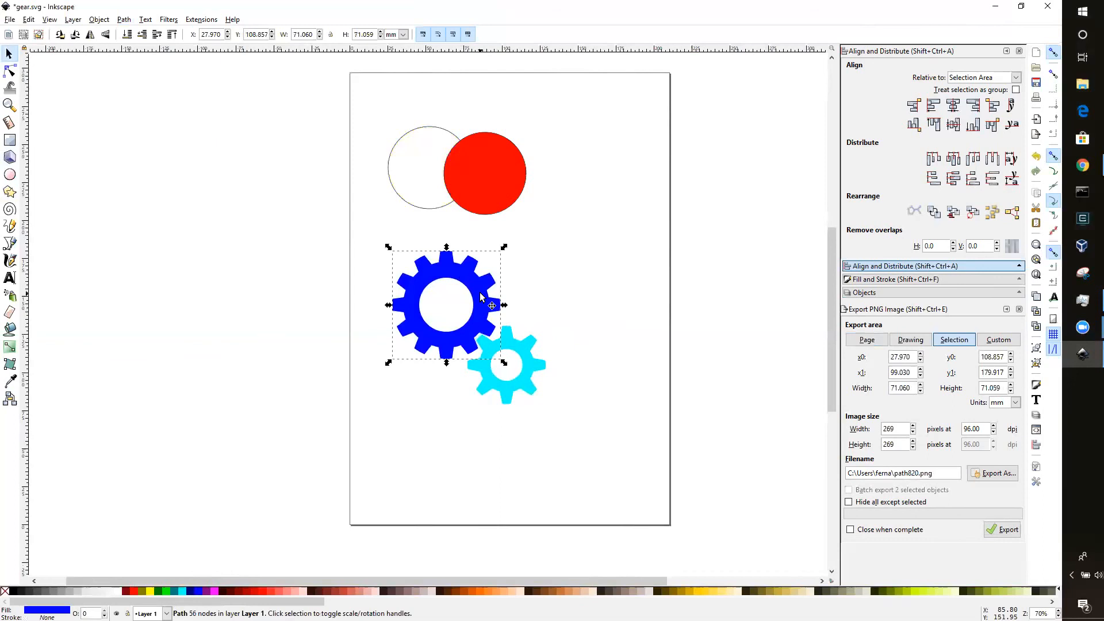
{"action": "key", "text": "ctrl"}
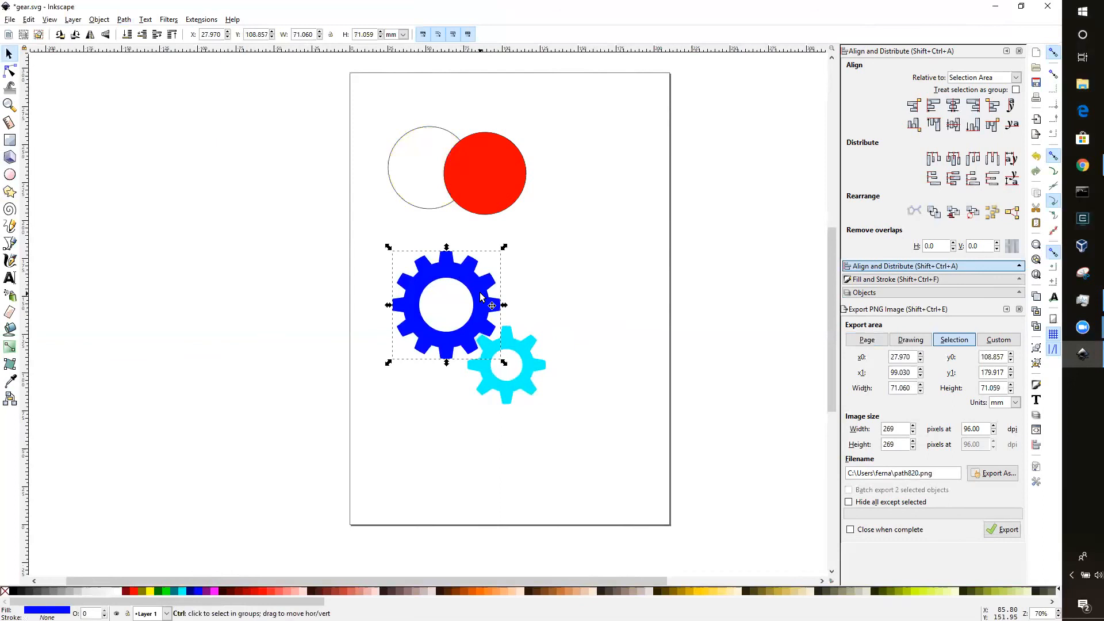
{"action": "key", "text": "ctrl+d"}
{"action": "left_click_drag", "start_coordinate": [485, 297], "coordinate": [626, 255]}
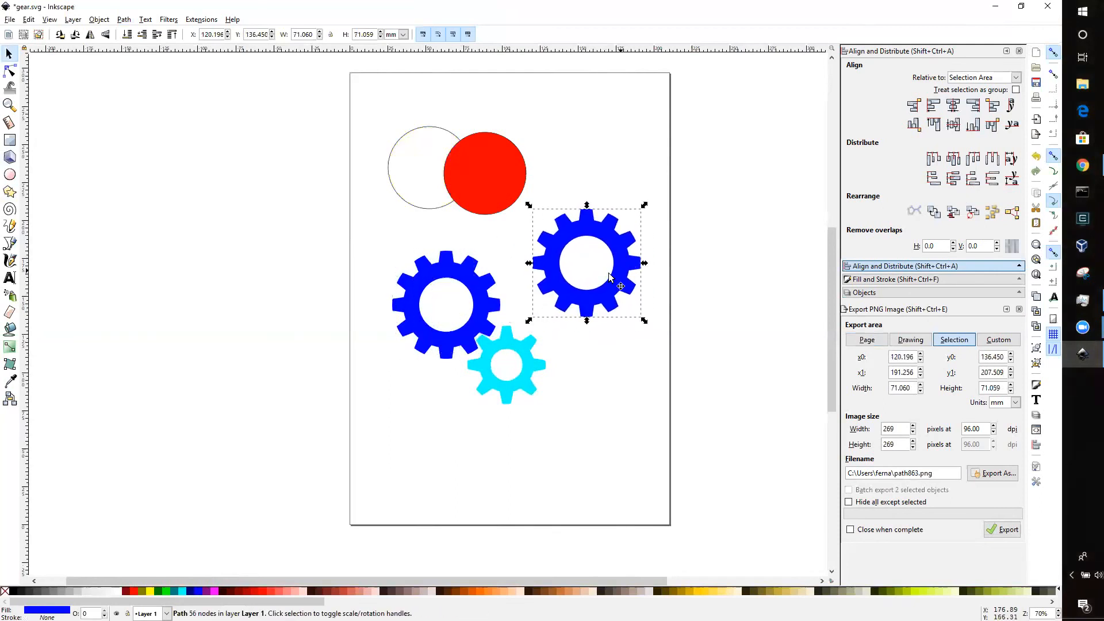
Step: Change the duplicated gear's fill to light pink using the color palette
{"action": "right_click", "coordinate": [197, 592]}
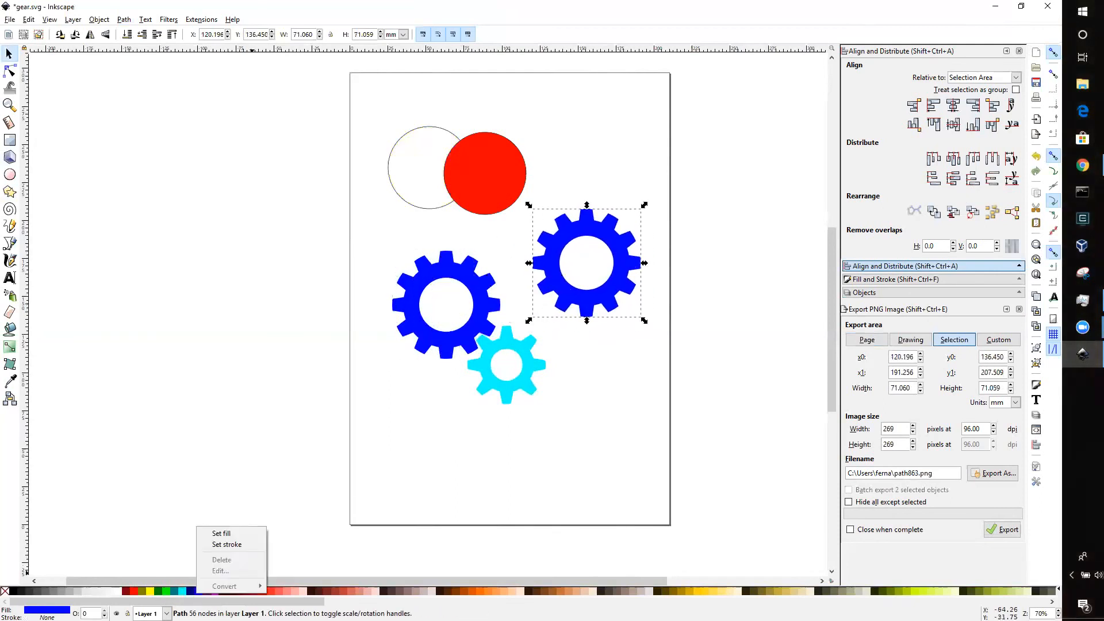
{"action": "right_click", "coordinate": [291, 592]}
{"action": "right_click", "coordinate": [292, 592]}
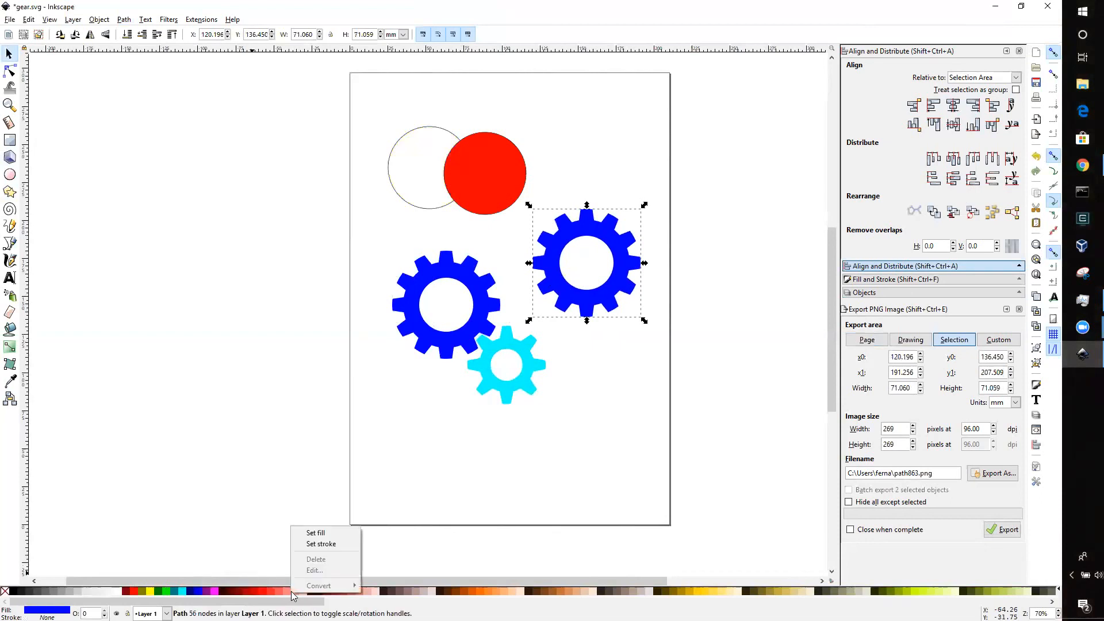
{"action": "left_click", "coordinate": [318, 533]}
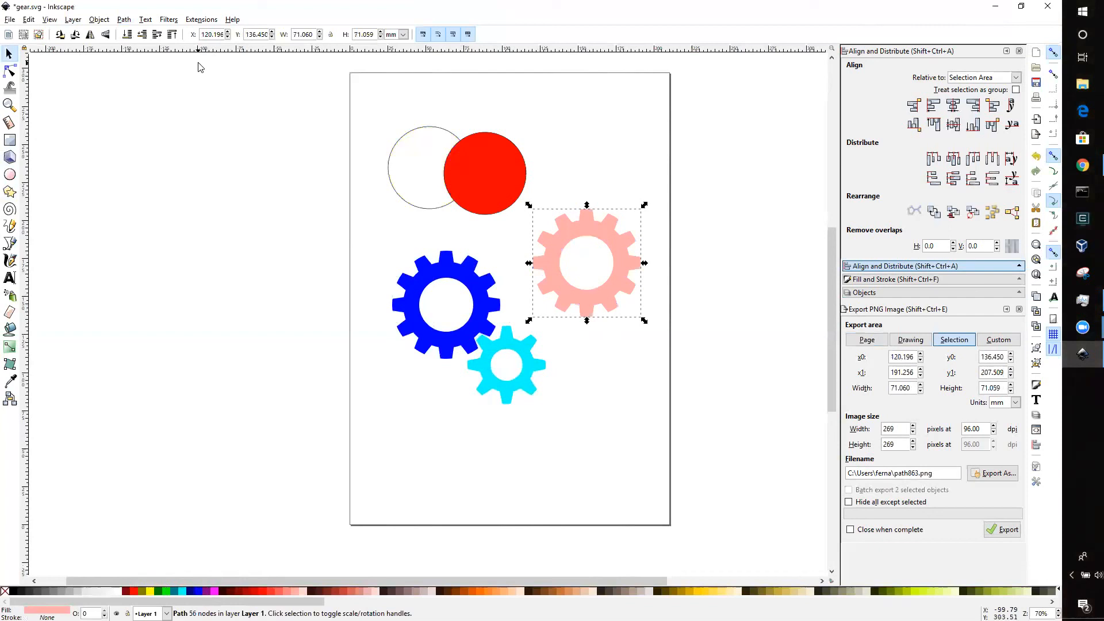
Step: Inset the pink gear's path once to make its outline thinner
{"action": "left_click", "coordinate": [145, 20]}
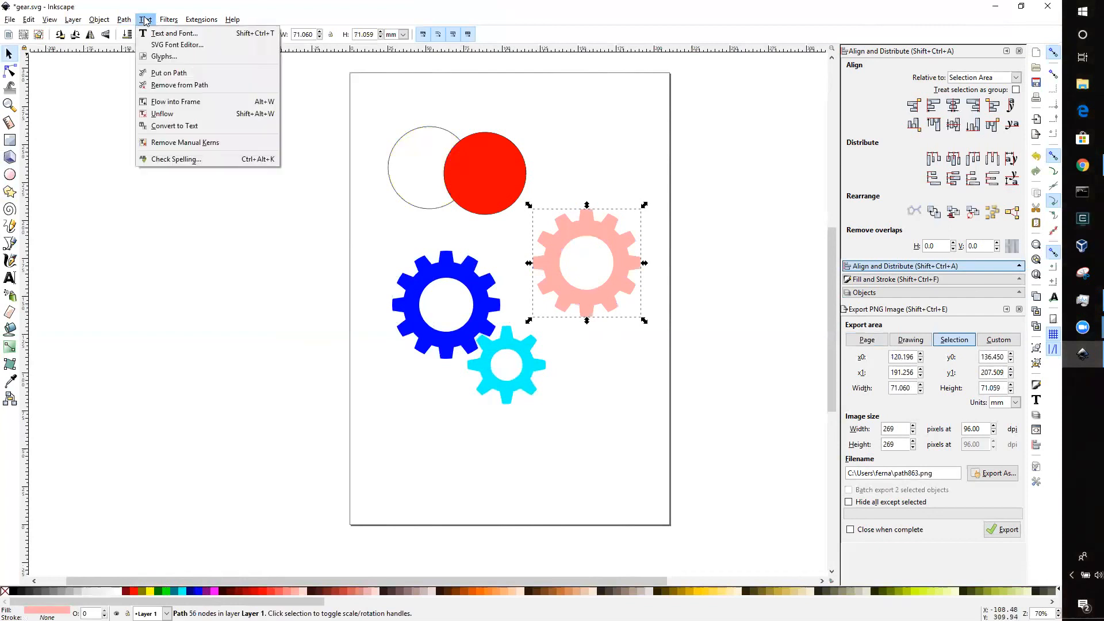
{"action": "mouse_move", "coordinate": [164, 19]}
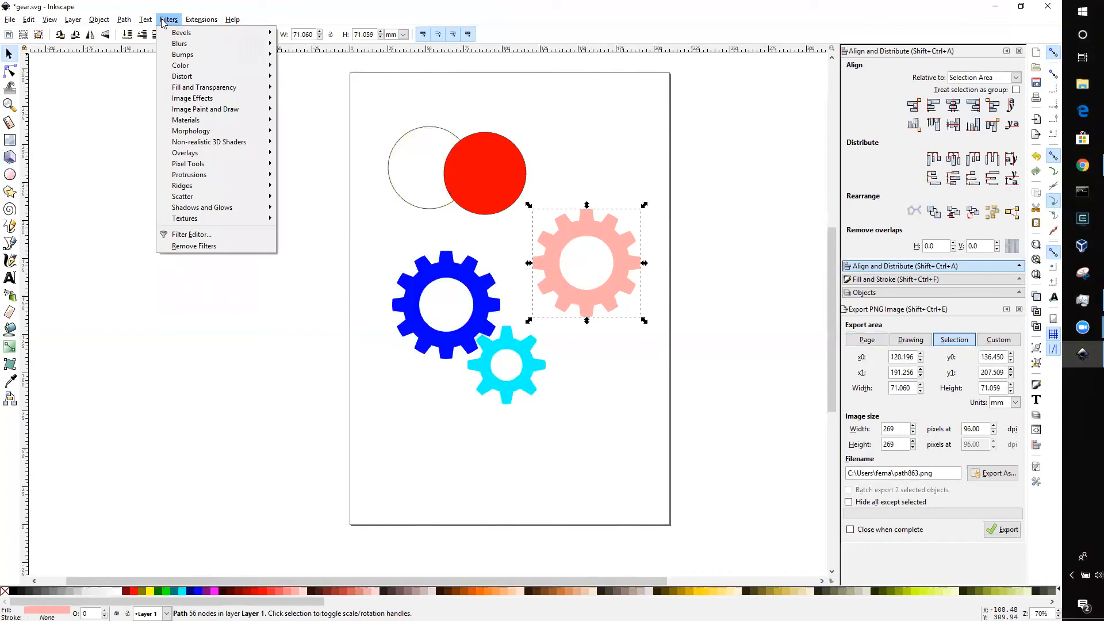
{"action": "mouse_move", "coordinate": [96, 25]}
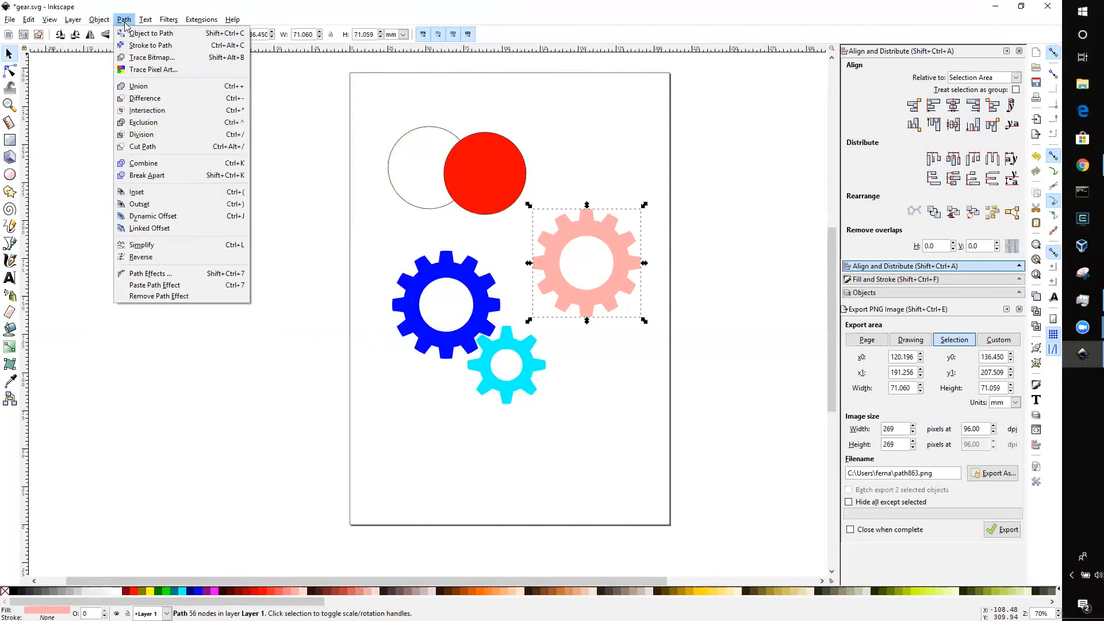
{"action": "left_click", "coordinate": [150, 194]}
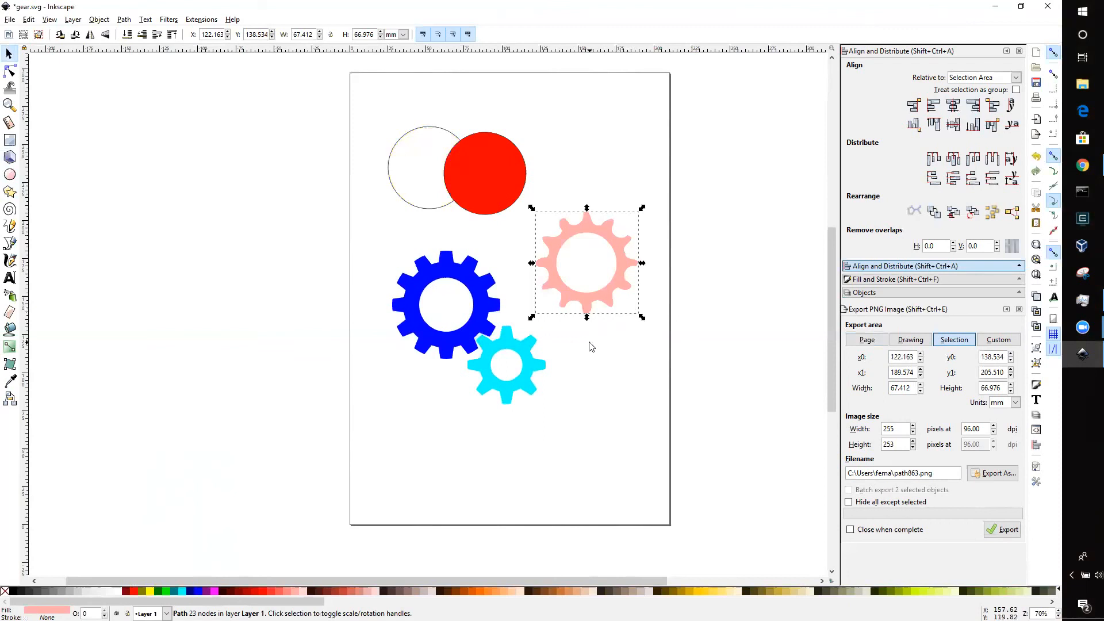
Step: Place the pink gear centered over the blue gear, at about X 29.7 mm, Y 111 mm, to compare their outlines
{"action": "left_click_drag", "start_coordinate": [619, 291], "coordinate": [466, 324]}
{"action": "key", "text": "Up"}
{"action": "key", "text": "Up"}
{"action": "key", "text": "Up"}
{"action": "key", "text": "Up"}
{"action": "key", "text": "Left"}
{"action": "key", "text": "Left"}
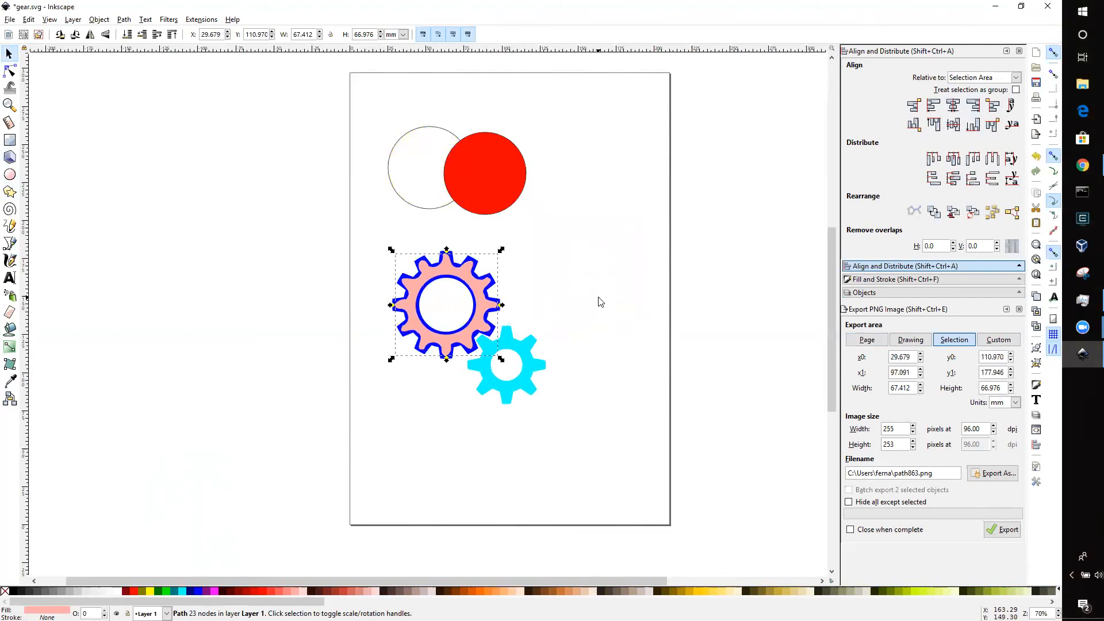
Step: Move the pink gear off the blue one to the free area at its upper right, about X 116.2 mm, Y 138.2 mm
{"action": "key", "text": "Right"}
{"action": "key", "text": "Right"}
{"action": "key", "text": "Right"}
{"action": "key", "text": "Right"}
{"action": "key", "text": "Right"}
{"action": "key", "text": "Right"}
{"action": "key", "text": "Right"}
{"action": "key", "text": "Right"}
{"action": "key", "text": "Right"}
{"action": "key", "text": "Right"}
{"action": "key", "text": "Right"}
{"action": "key", "text": "Right"}
{"action": "key", "text": "Right"}
{"action": "key", "text": "Right"}
{"action": "key", "text": "Right"}
{"action": "key", "text": "Right"}
{"action": "key", "text": "Right"}
{"action": "key", "text": "Right"}
{"action": "key", "text": "Right"}
{"action": "key", "text": "Right"}
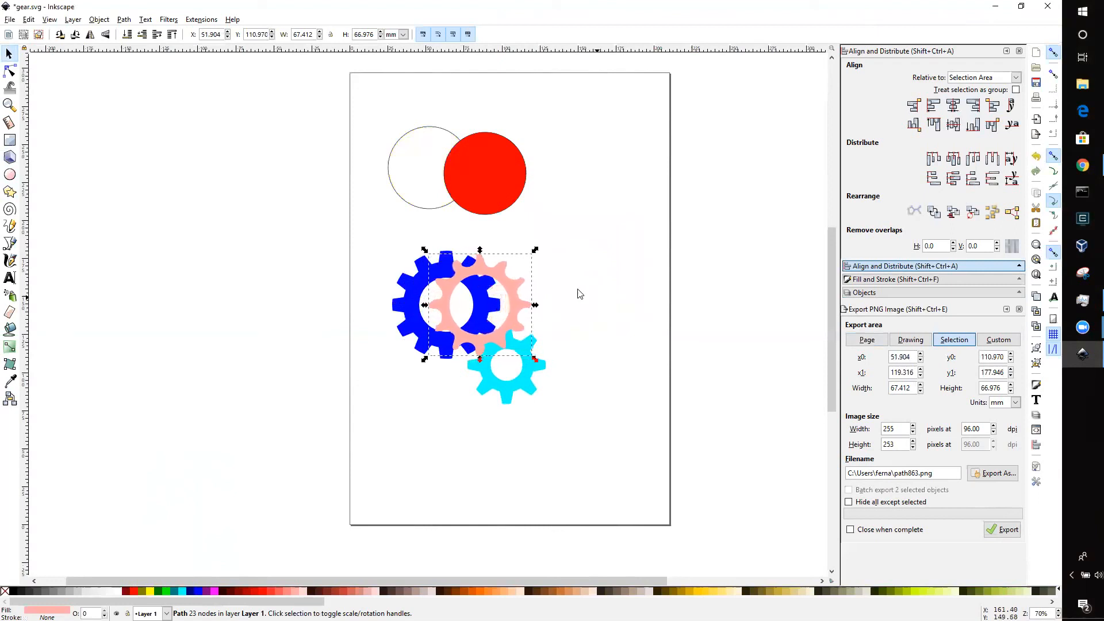
{"action": "left_click_drag", "start_coordinate": [511, 293], "coordinate": [609, 246]}
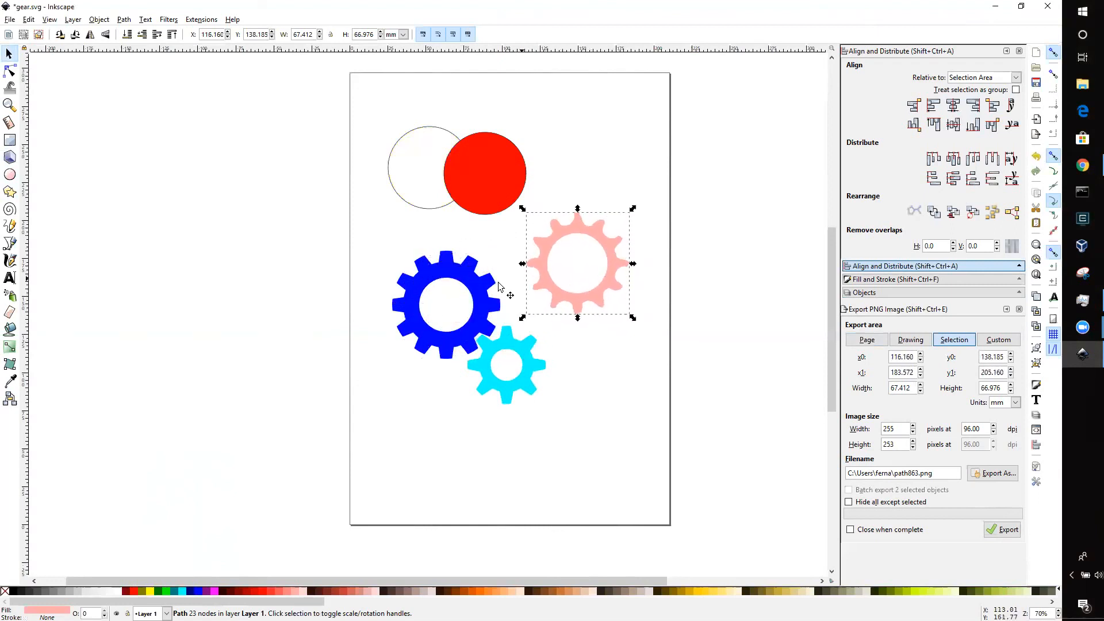
Step: Try the Aluminium non-realistic 3D shader filter on the blue gear, and undo it
{"action": "left_click", "coordinate": [486, 285]}
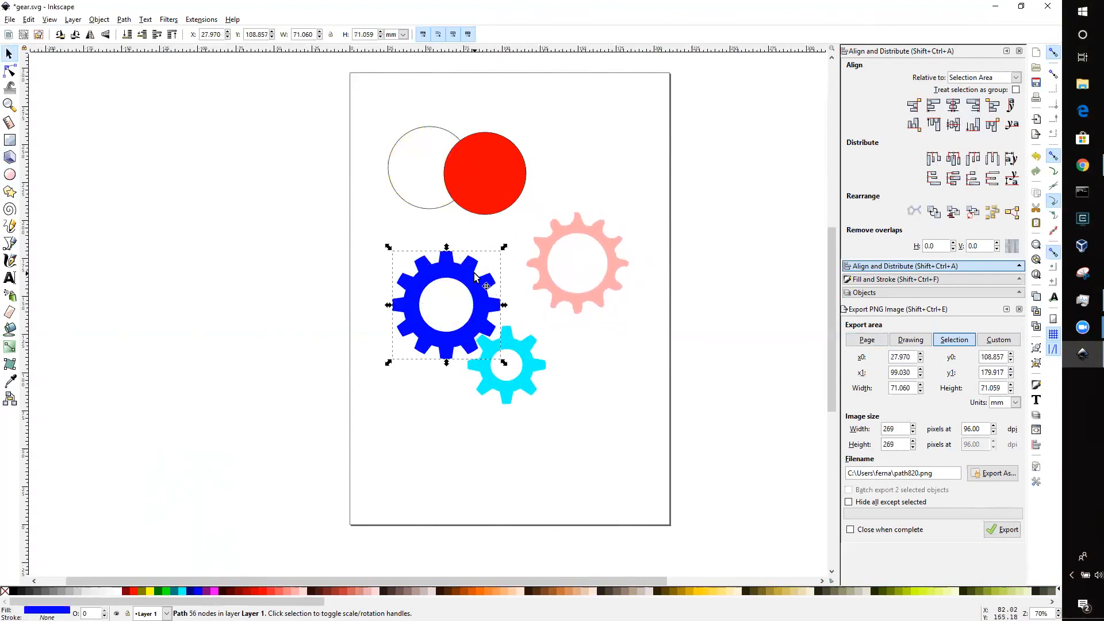
{"action": "left_click", "coordinate": [169, 20]}
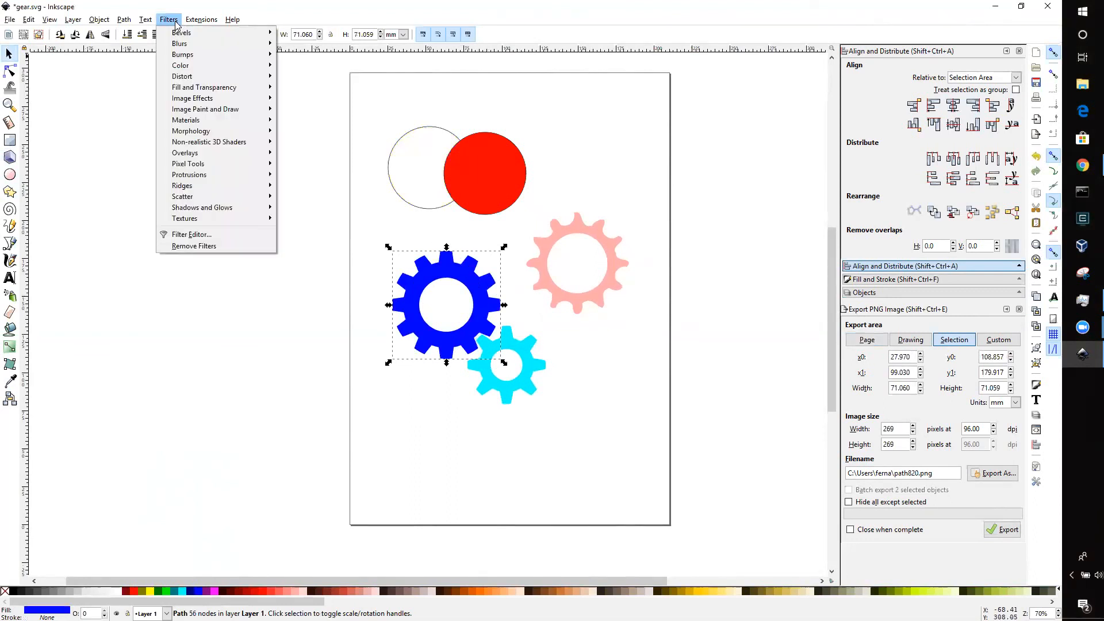
{"action": "mouse_move", "coordinate": [88, 22]}
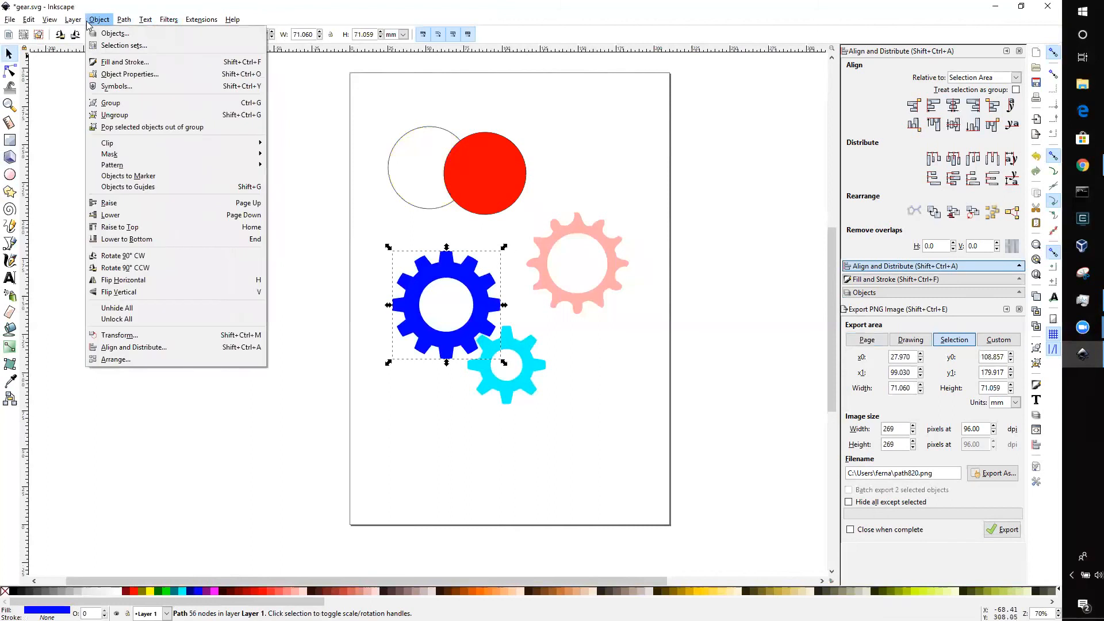
{"action": "mouse_move", "coordinate": [128, 25]}
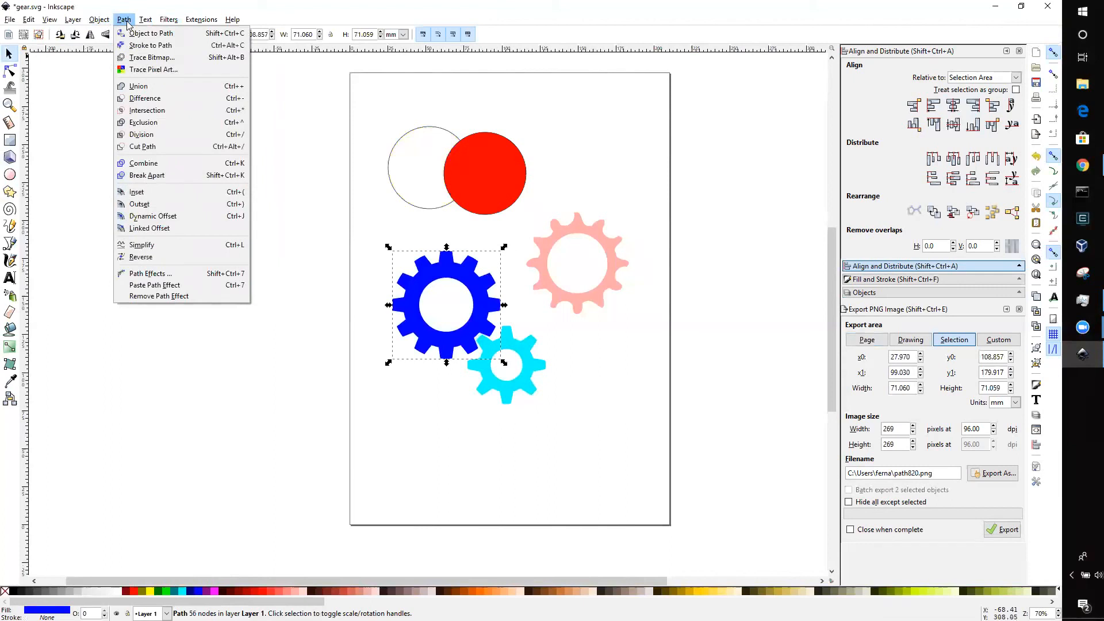
{"action": "mouse_move", "coordinate": [166, 23]}
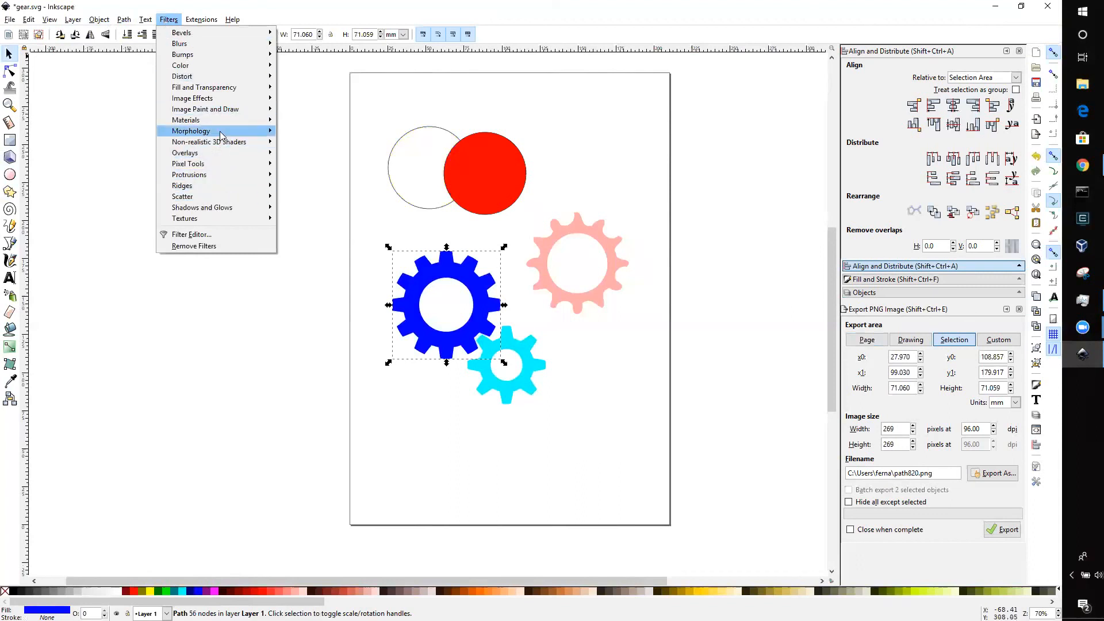
{"action": "mouse_move", "coordinate": [226, 146]}
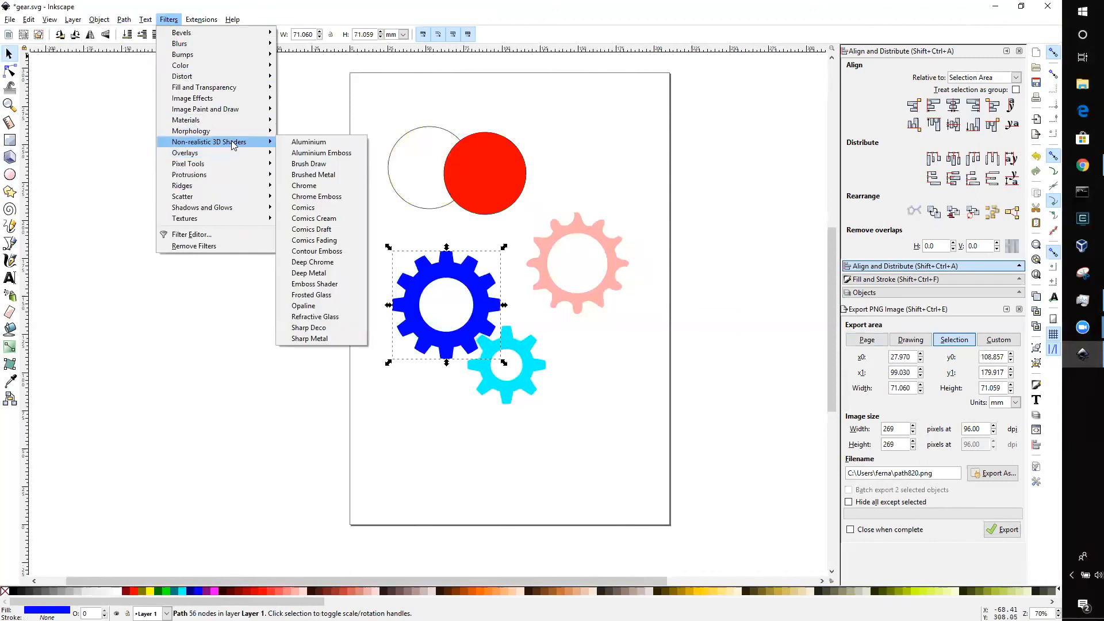
{"action": "left_click", "coordinate": [319, 142]}
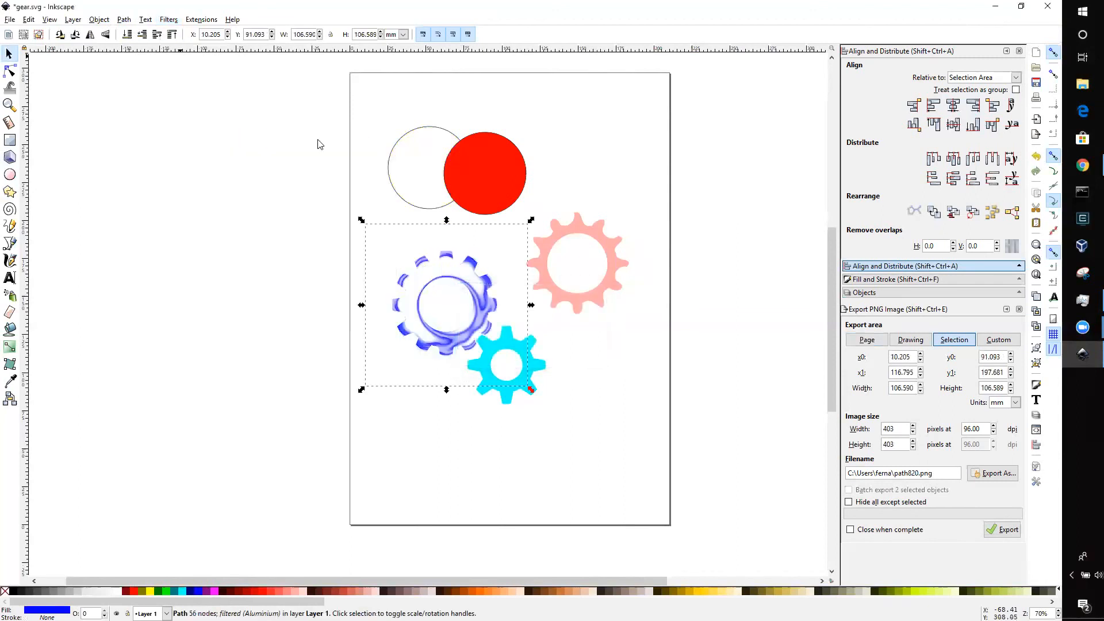
{"action": "key", "text": "ctrl+z"}
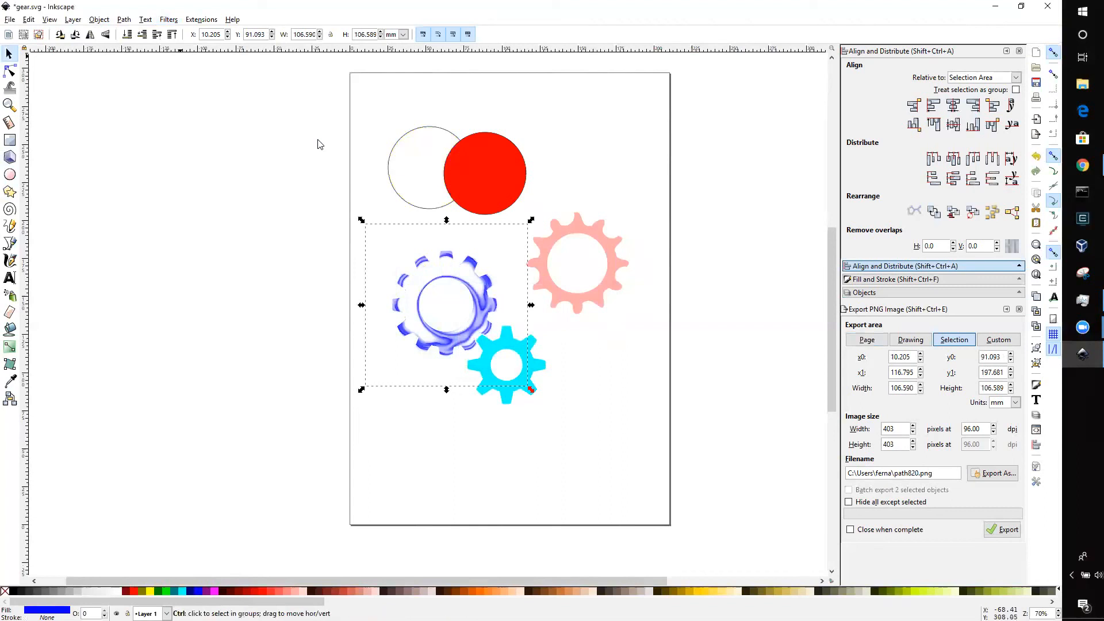
Step: Save the gear.svg drawing
{"action": "left_click", "coordinate": [148, 20]}
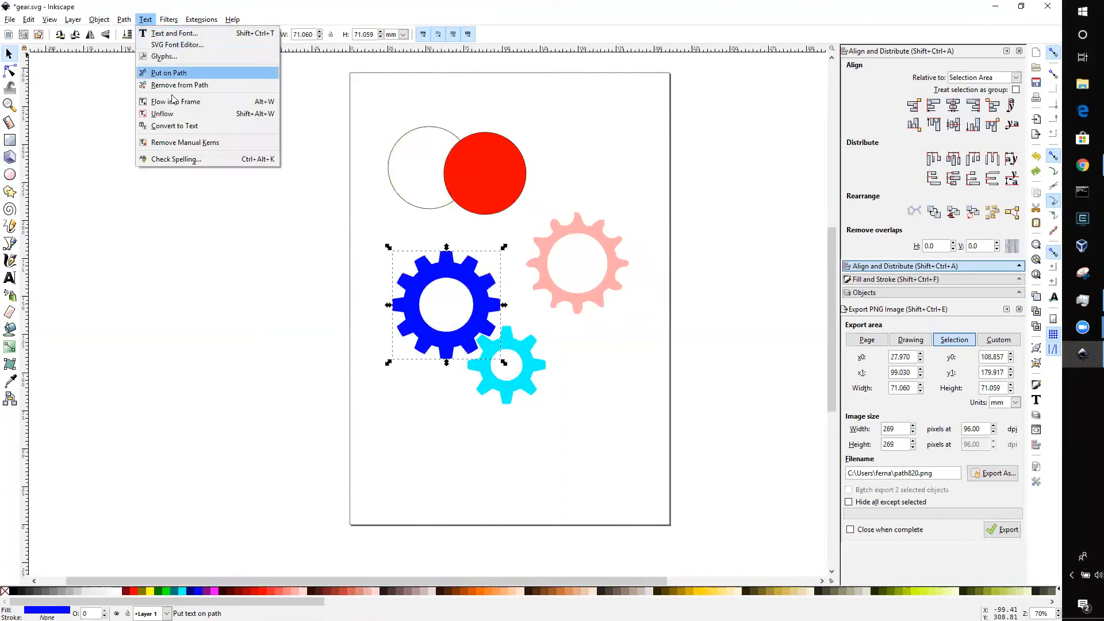
{"action": "left_click", "coordinate": [446, 401]}
{"action": "key", "text": "ctrl+s"}
Step: Try the 3D Wood material filter on the blue gear, and undo it
{"action": "left_click", "coordinate": [146, 21]}
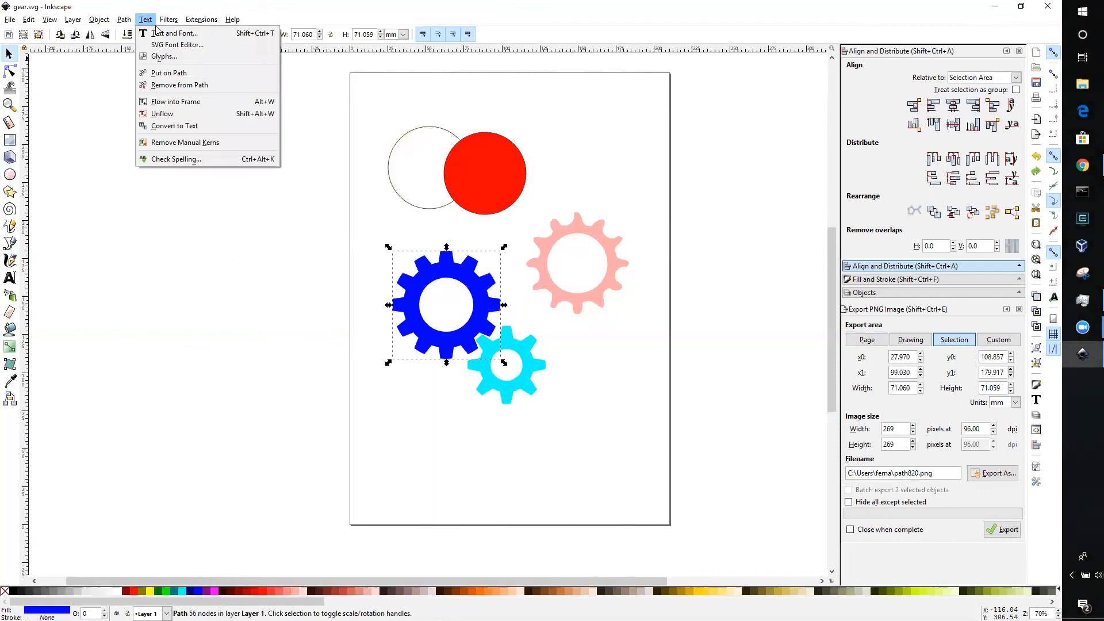
{"action": "mouse_move", "coordinate": [168, 19]}
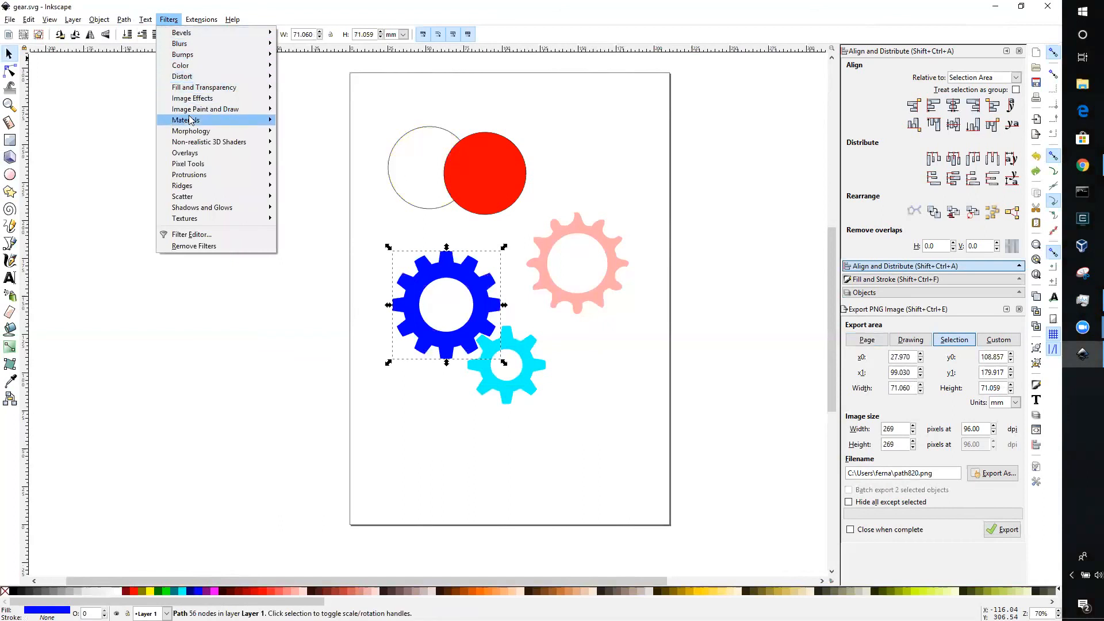
{"action": "mouse_move", "coordinate": [240, 174]}
{"action": "mouse_move", "coordinate": [249, 101]}
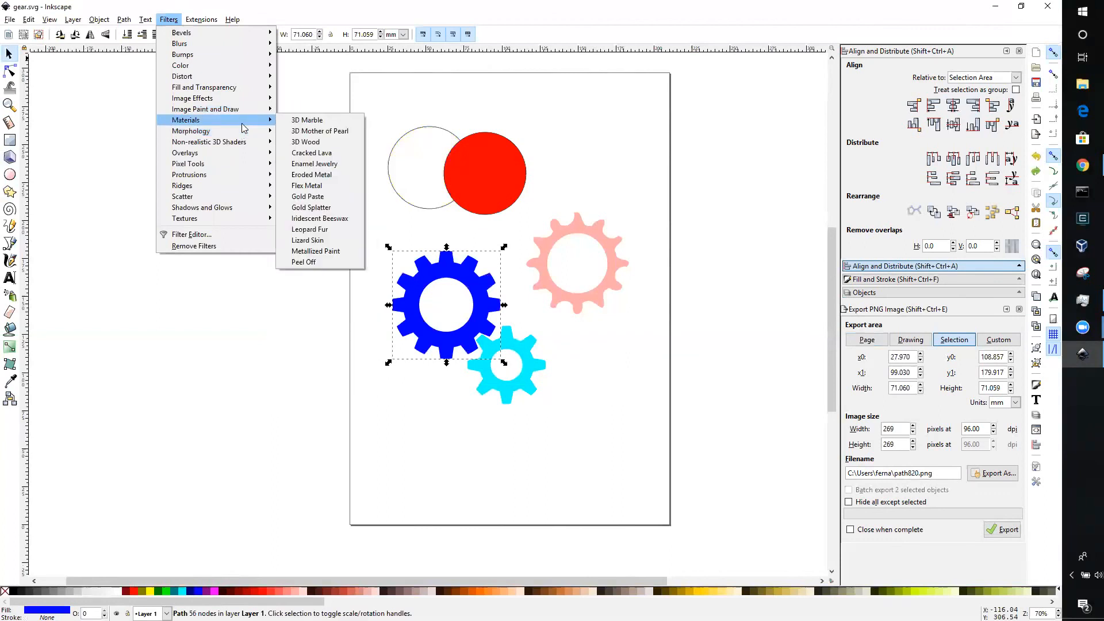
{"action": "left_click", "coordinate": [309, 146]}
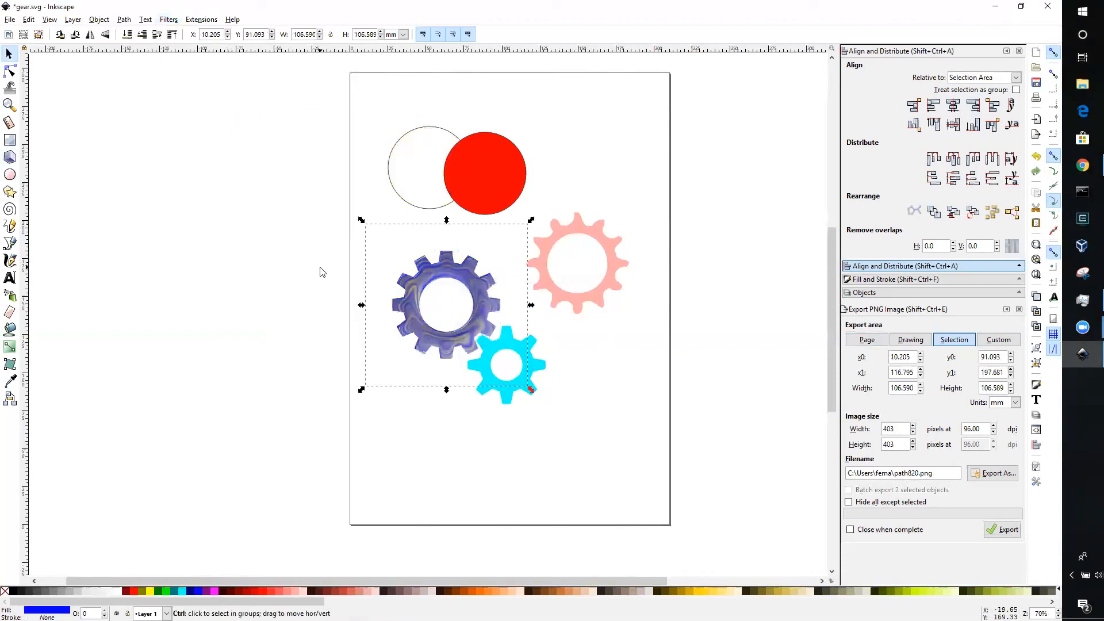
{"action": "key", "text": "ctrl+z"}
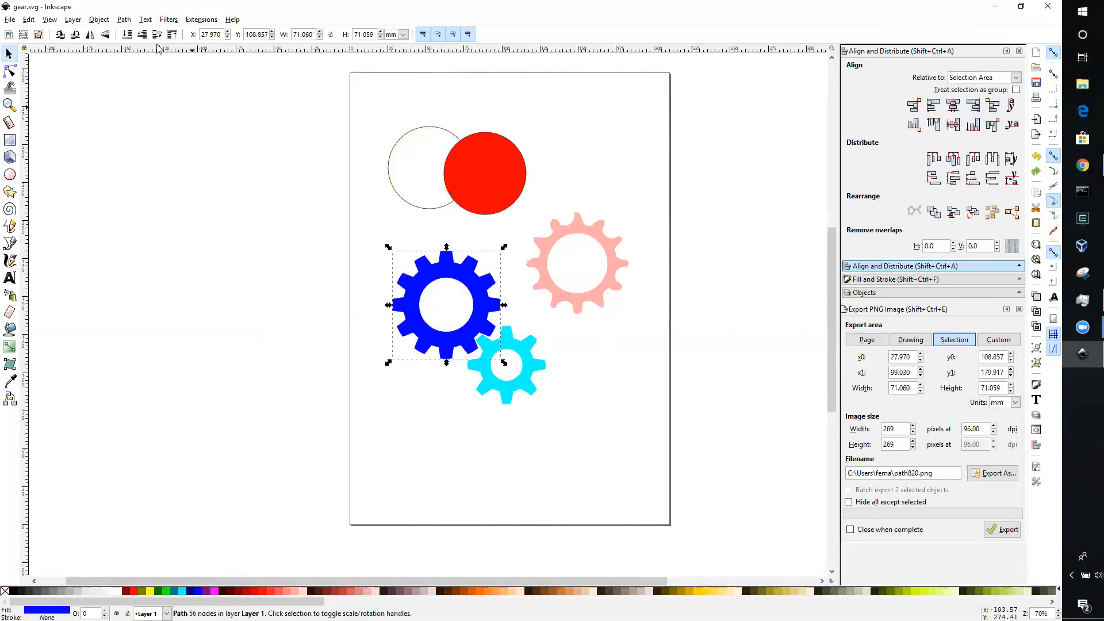
{"action": "left_click", "coordinate": [167, 19]}
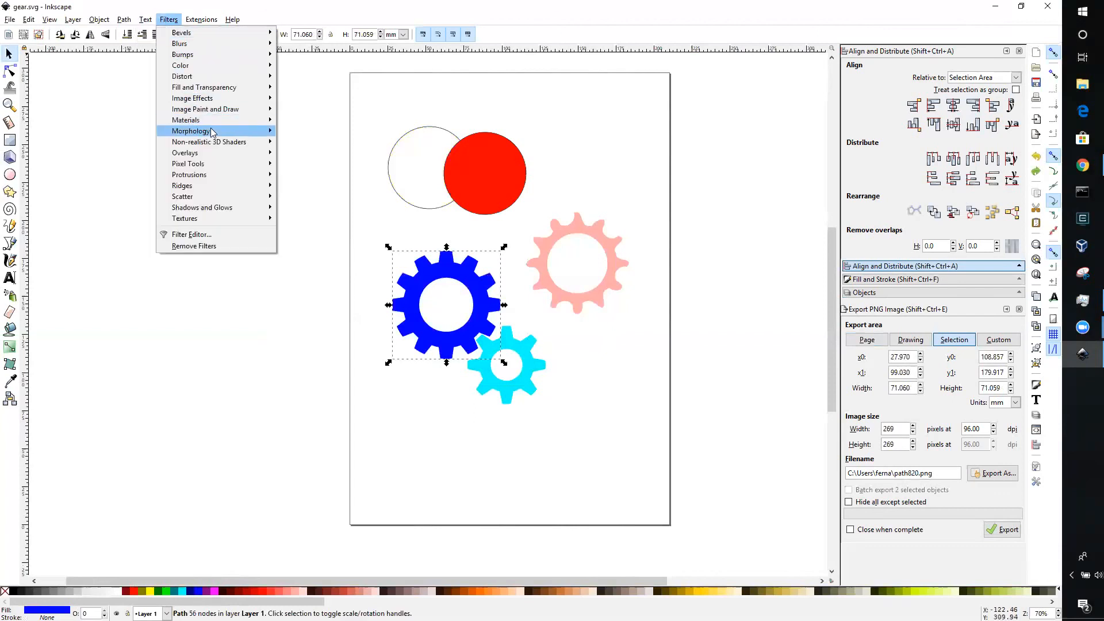
{"action": "mouse_move", "coordinate": [217, 119]}
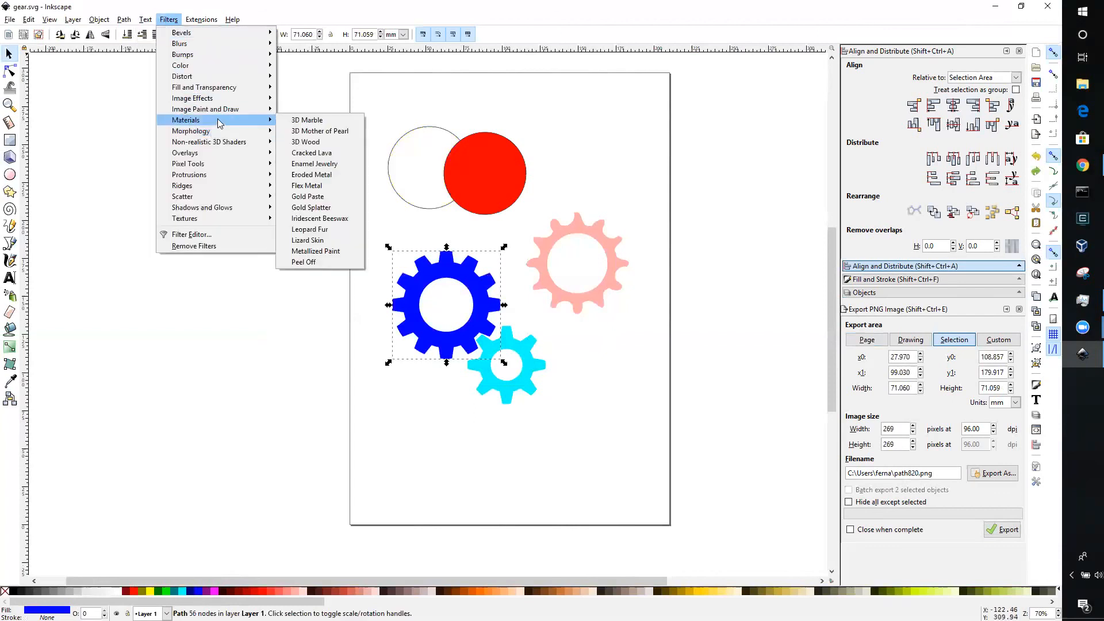
{"action": "mouse_move", "coordinate": [241, 135]}
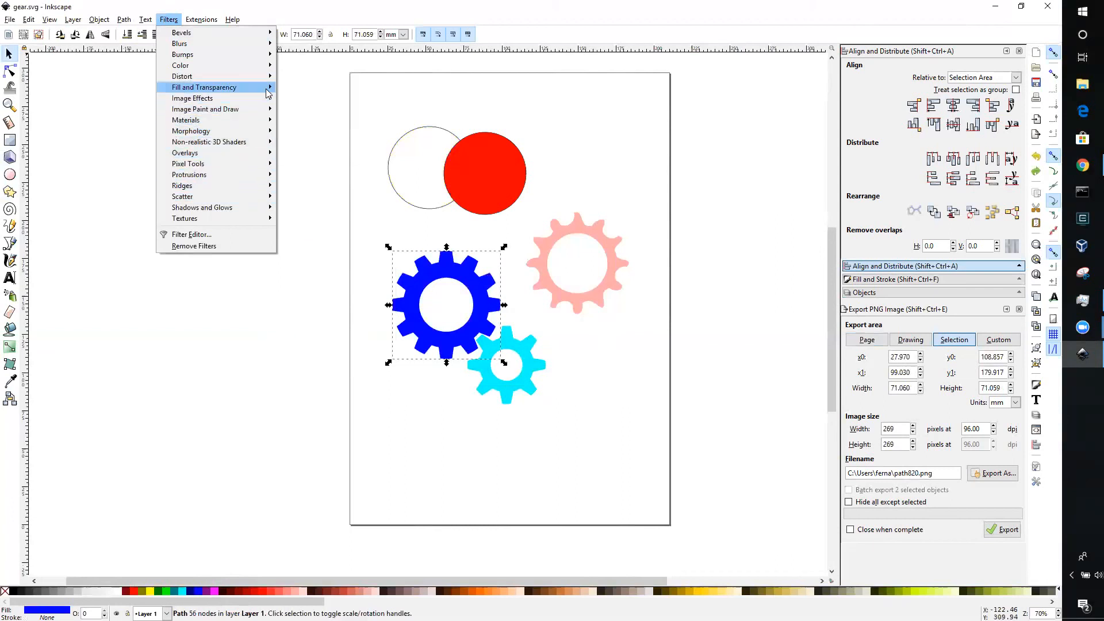
{"action": "mouse_move", "coordinate": [267, 81]}
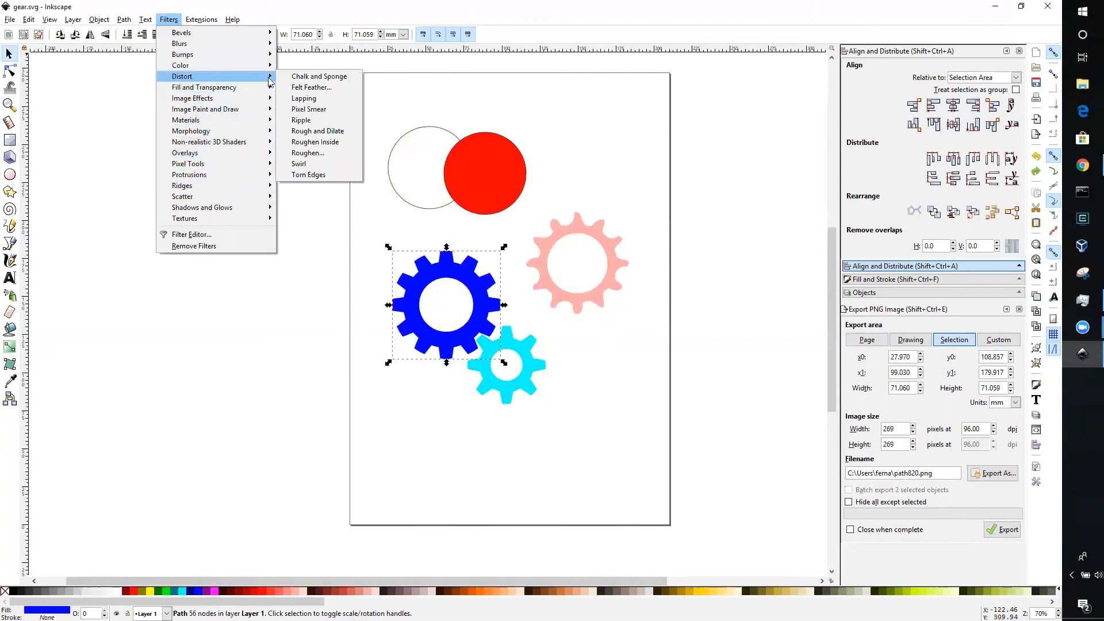
{"action": "mouse_move", "coordinate": [271, 57]}
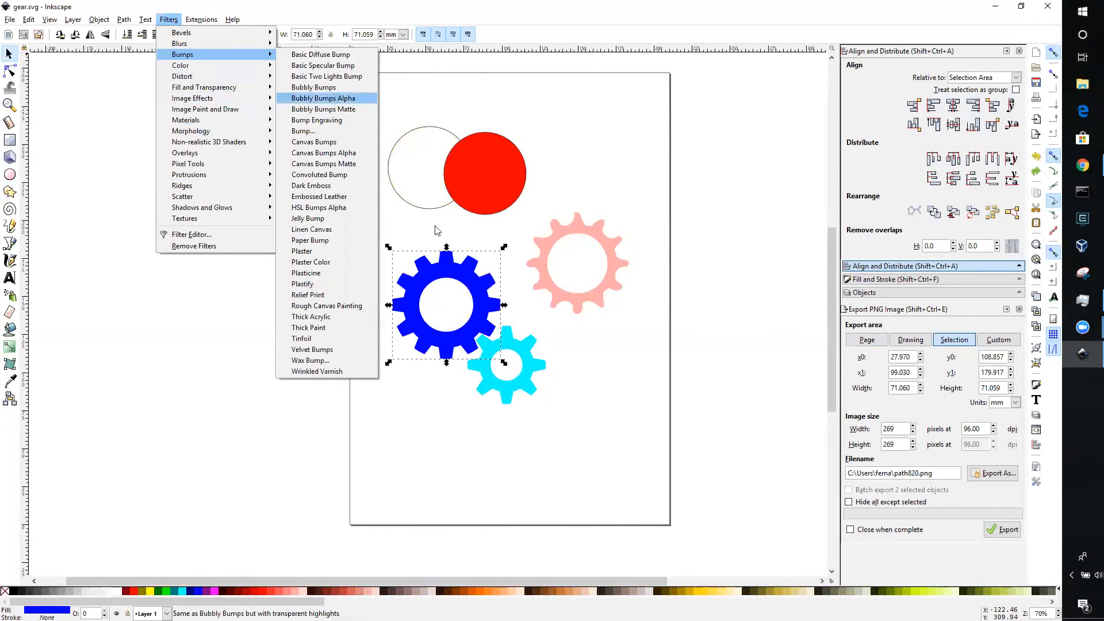
Step: Delete the outlined circle, the red circle and the pink gear, leaving the two meshing gears
{"action": "left_click", "coordinate": [594, 326]}
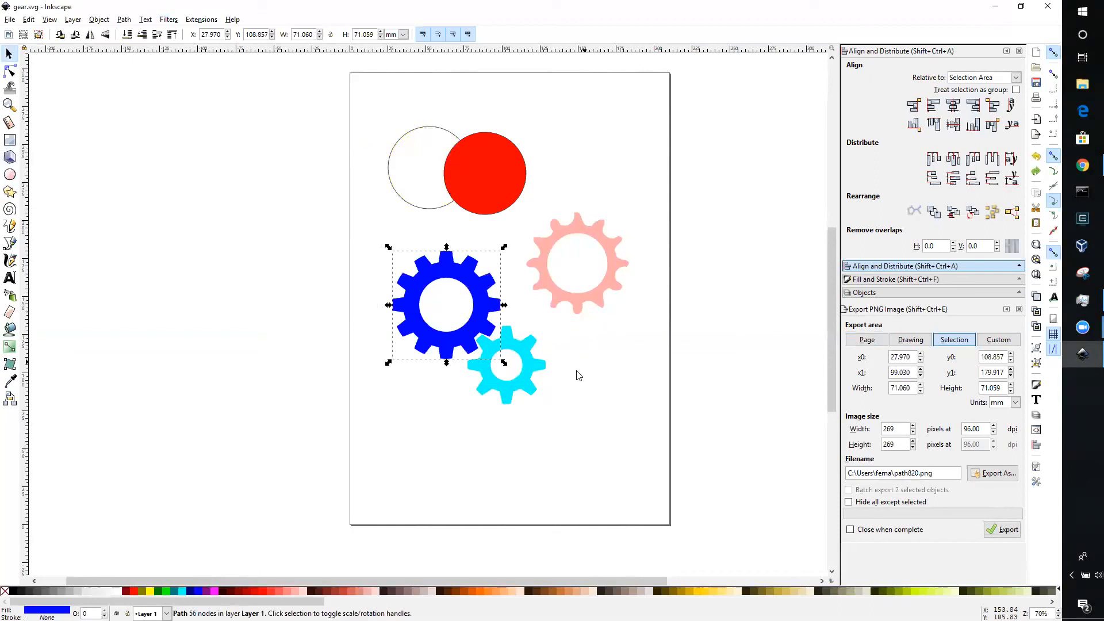
{"action": "left_click", "coordinate": [566, 337]}
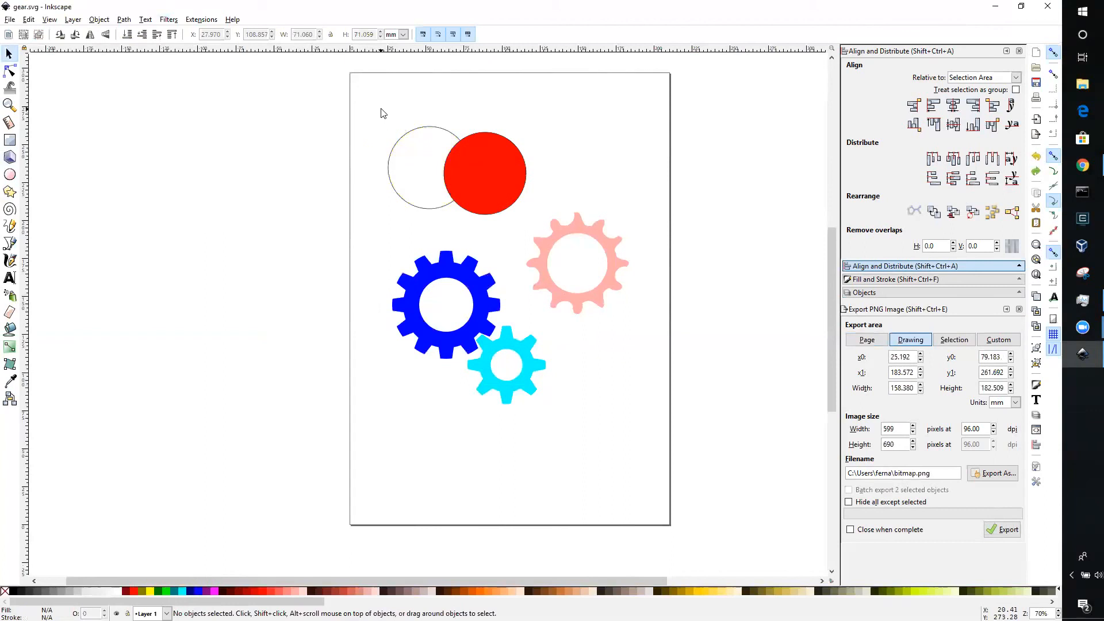
{"action": "left_click_drag", "start_coordinate": [374, 106], "coordinate": [573, 227]}
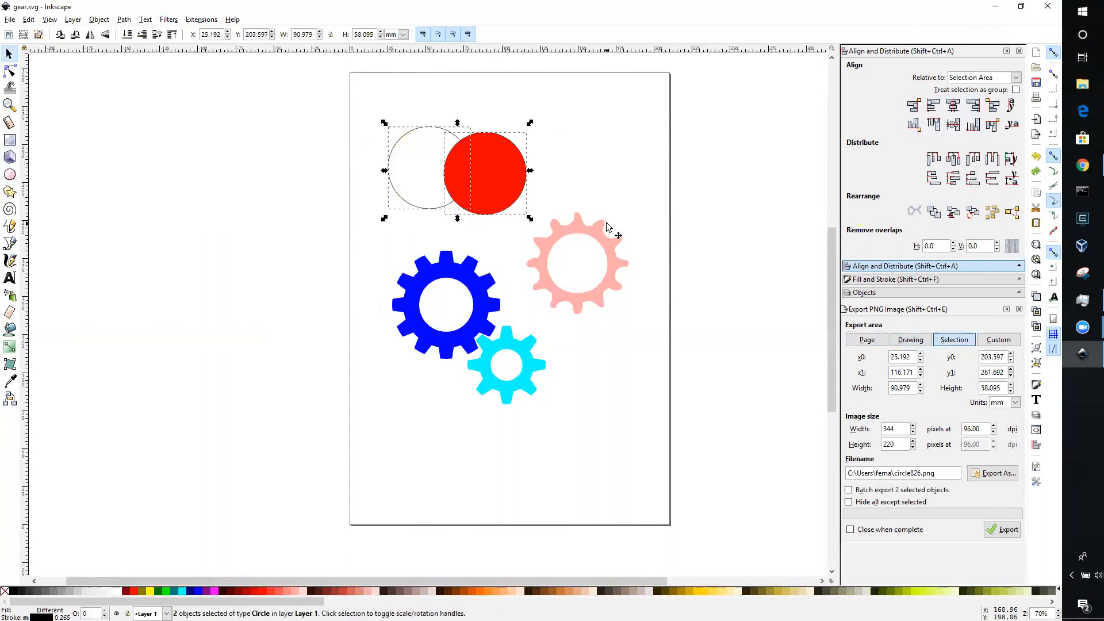
{"action": "key", "text": "Delete"}
{"action": "left_click_drag", "start_coordinate": [518, 186], "coordinate": [653, 327]}
{"action": "key", "text": "Delete"}
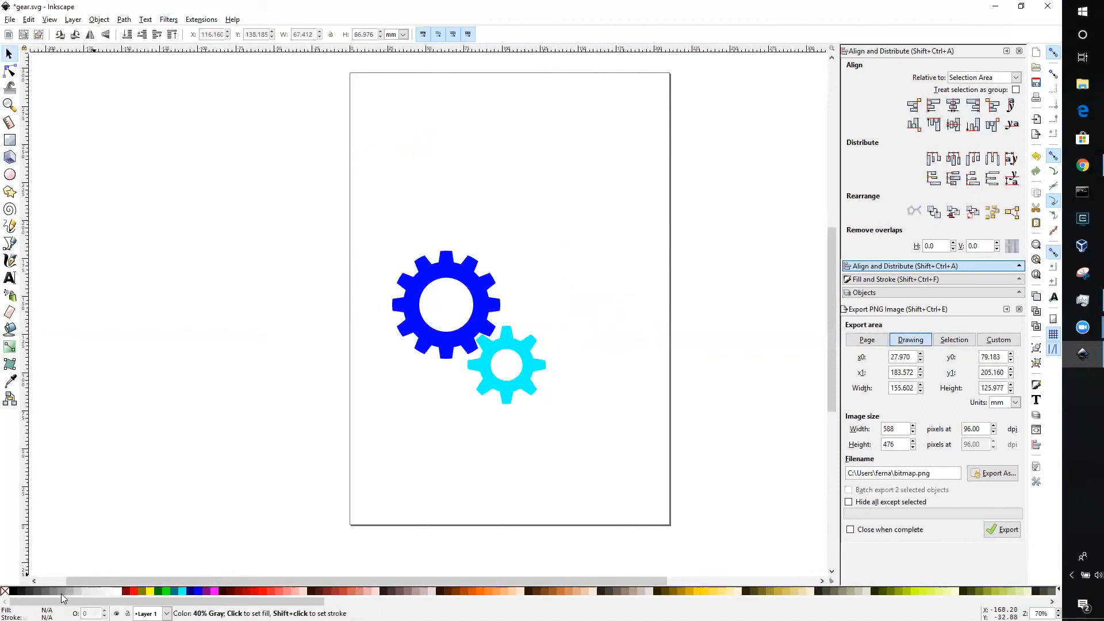
Step: Fill the large blue gear with dark gray from the palette
{"action": "left_click", "coordinate": [412, 326]}
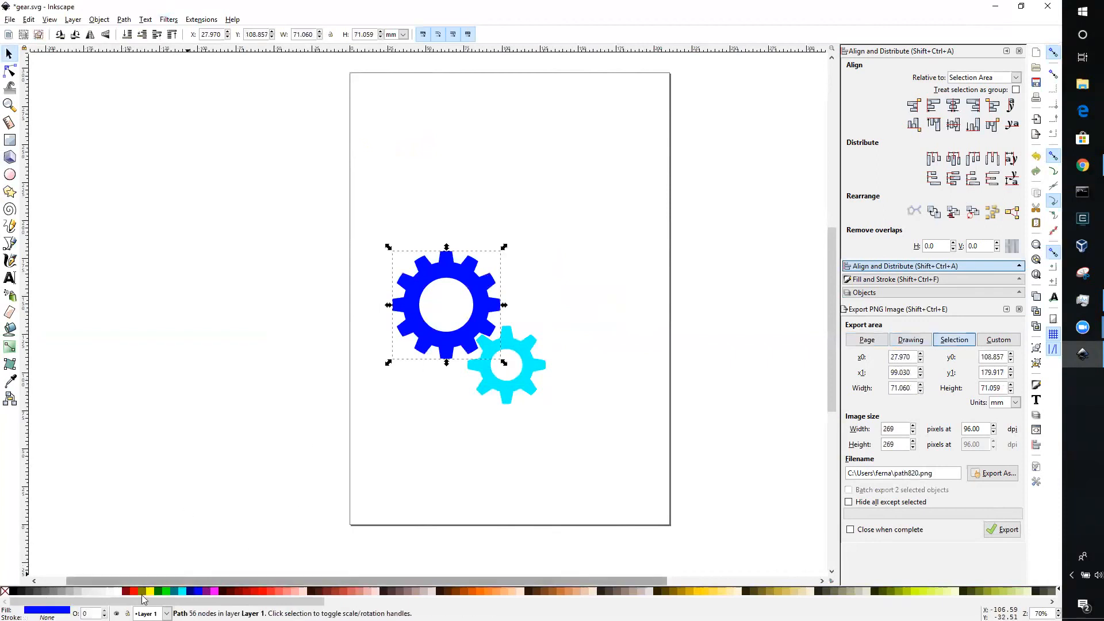
{"action": "right_click", "coordinate": [42, 593]}
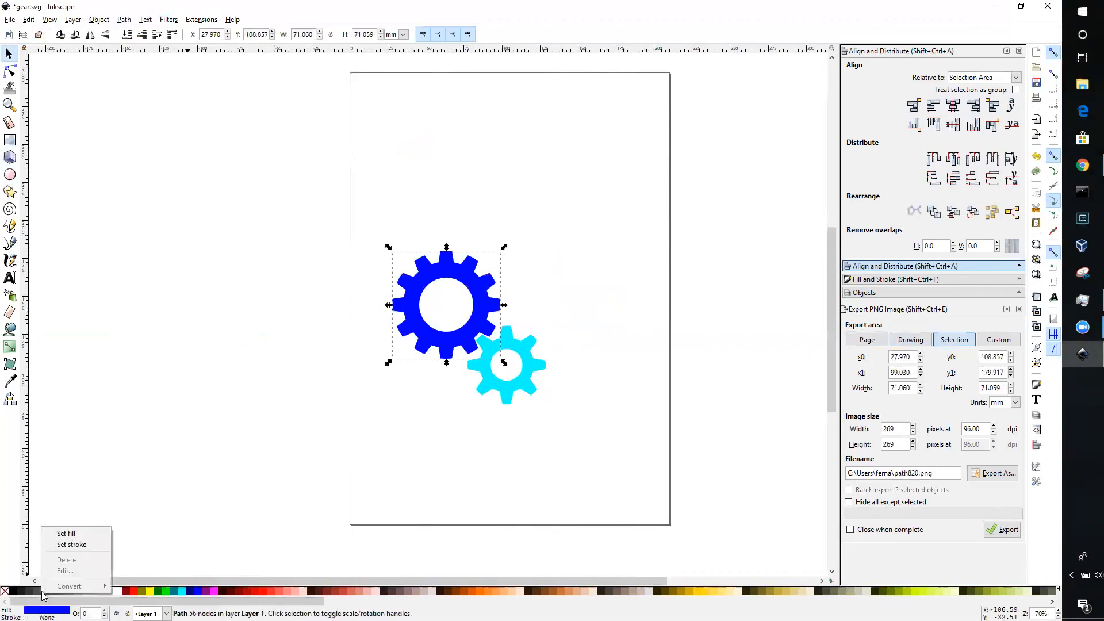
{"action": "left_click", "coordinate": [68, 534]}
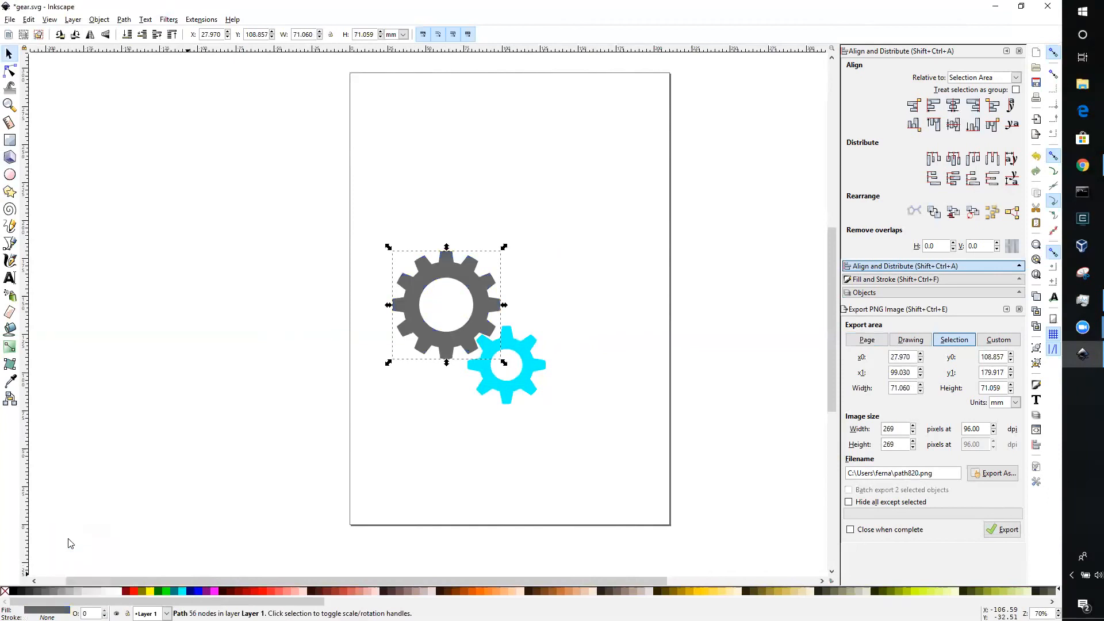
Step: Fill the small cyan gear with a medium blue from the palette and deselect it
{"action": "left_click", "coordinate": [502, 383]}
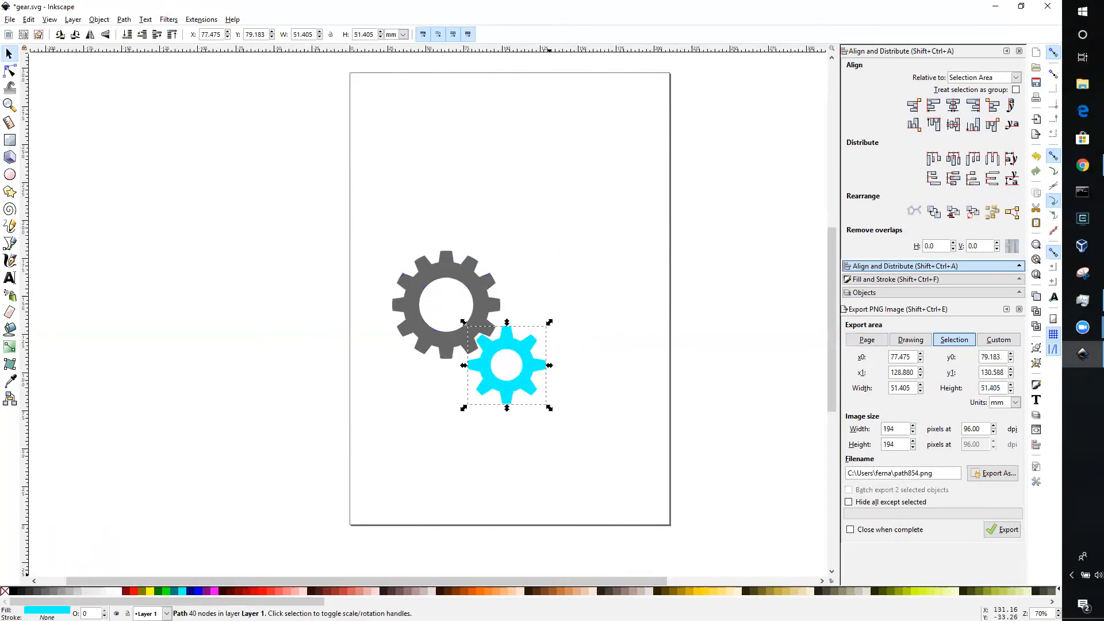
{"action": "left_click_drag", "start_coordinate": [167, 602], "coordinate": [662, 602]}
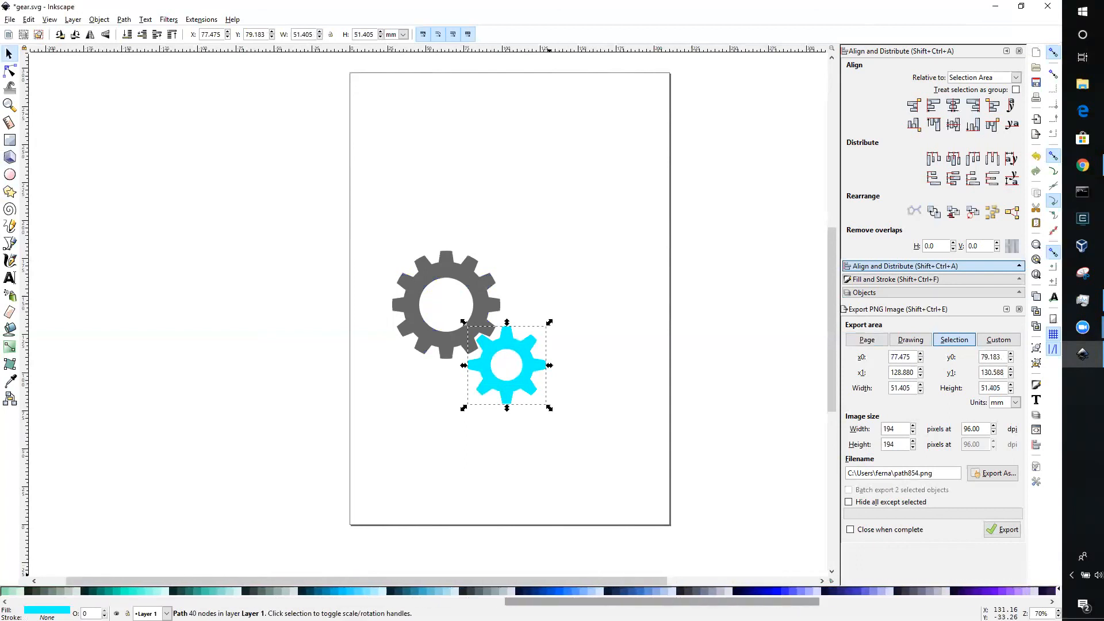
{"action": "right_click", "coordinate": [578, 592]}
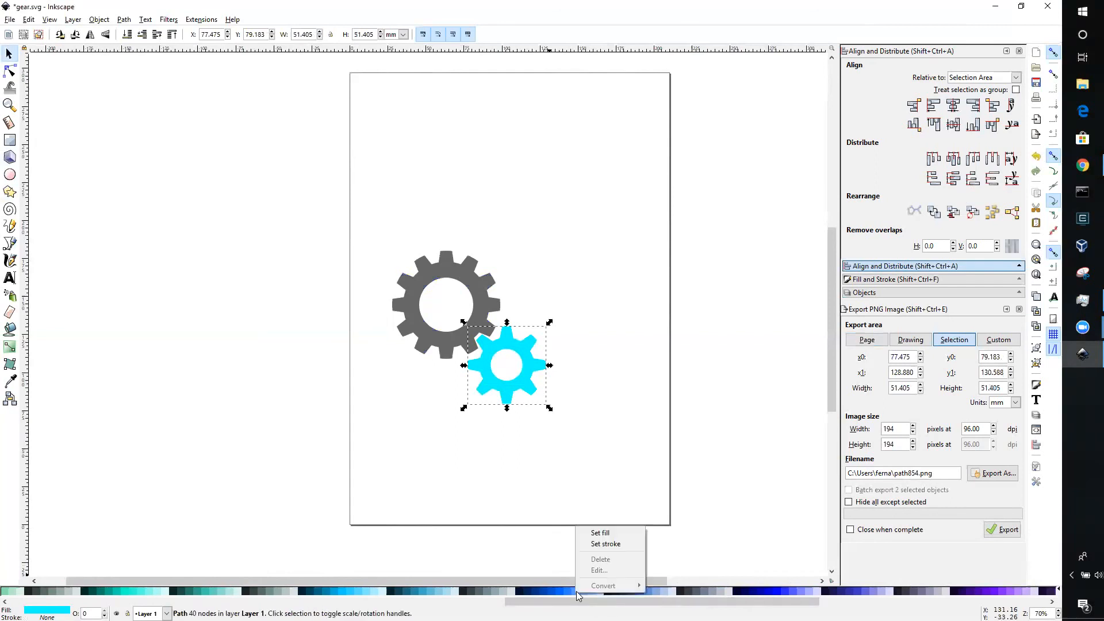
{"action": "left_click", "coordinate": [601, 534]}
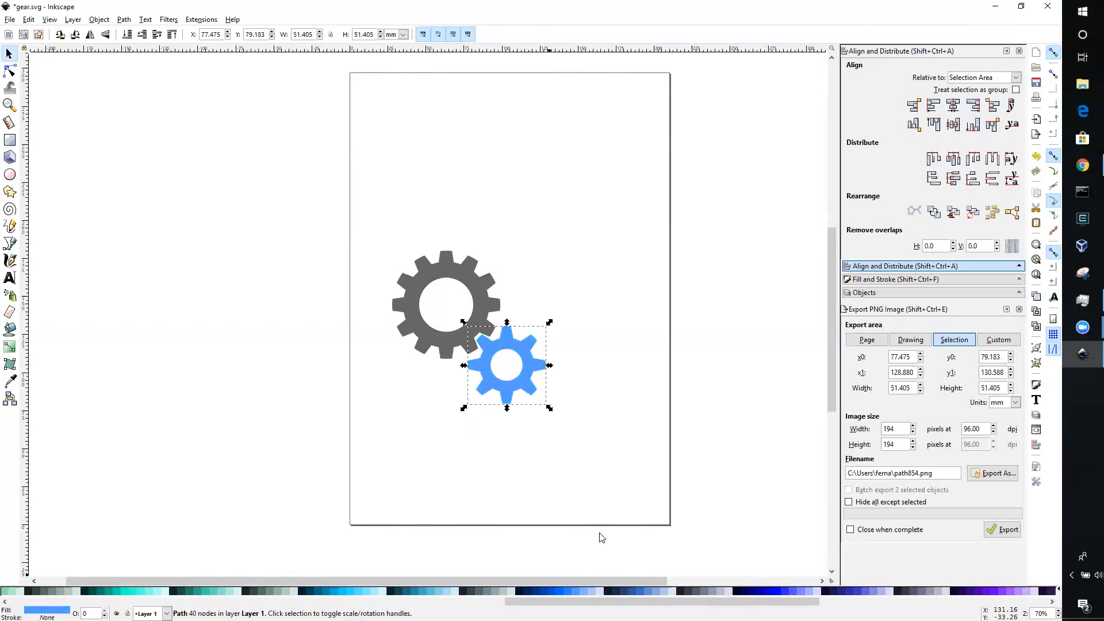
{"action": "left_click", "coordinate": [552, 436]}
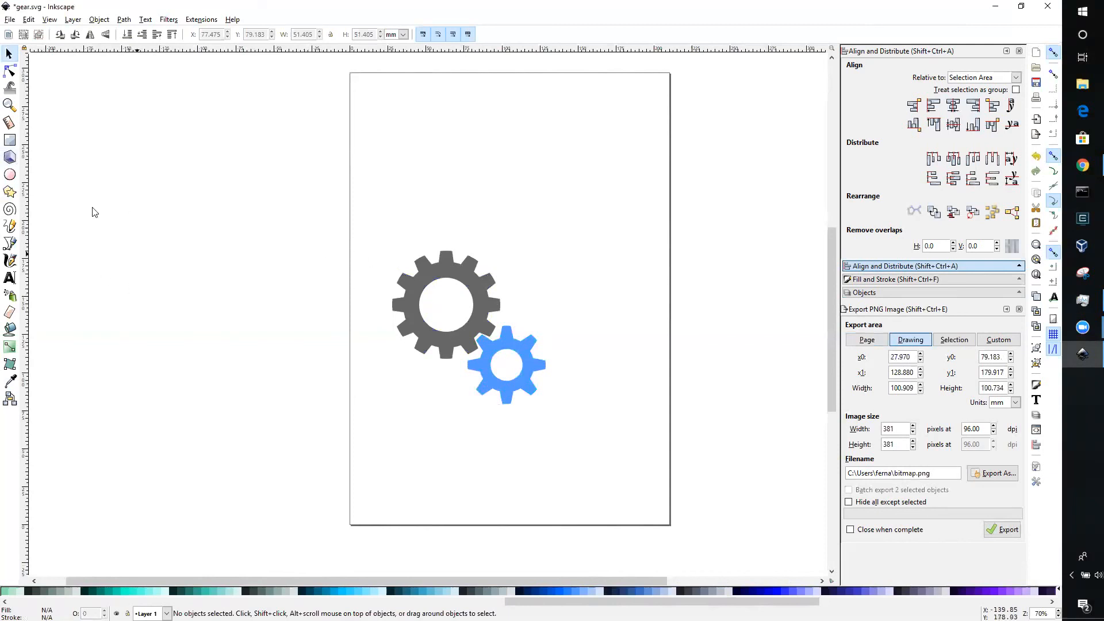
Step: Try an ellipse over the gray gear, enlarge it to about 75 by 70 mm, move it aside and delete it
{"action": "left_click", "coordinate": [11, 176]}
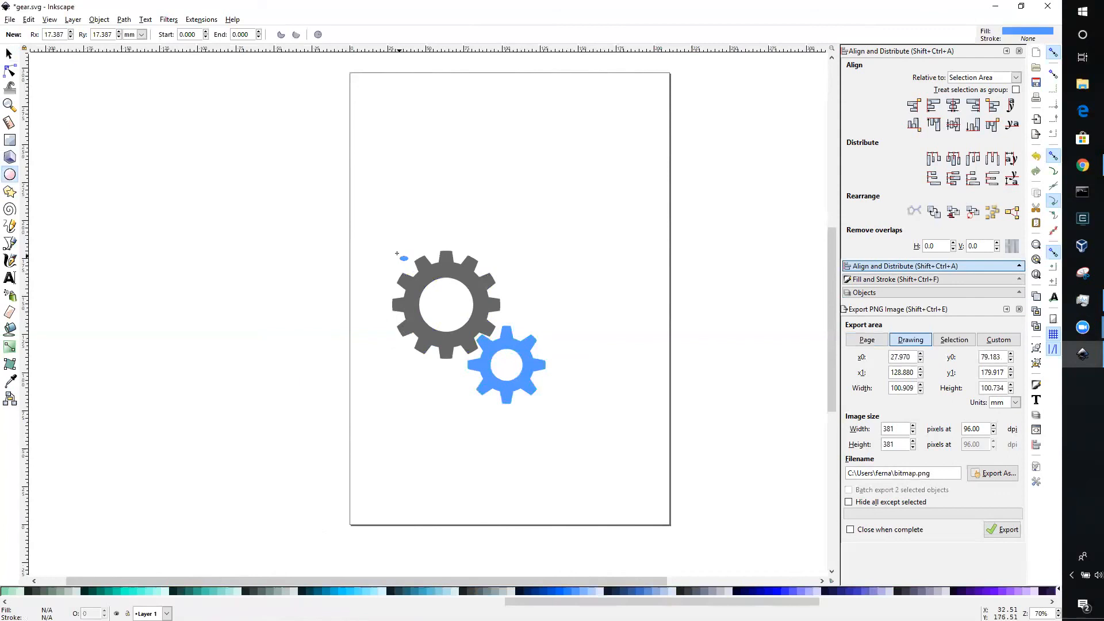
{"action": "left_click_drag", "start_coordinate": [396, 251], "coordinate": [487, 363]}
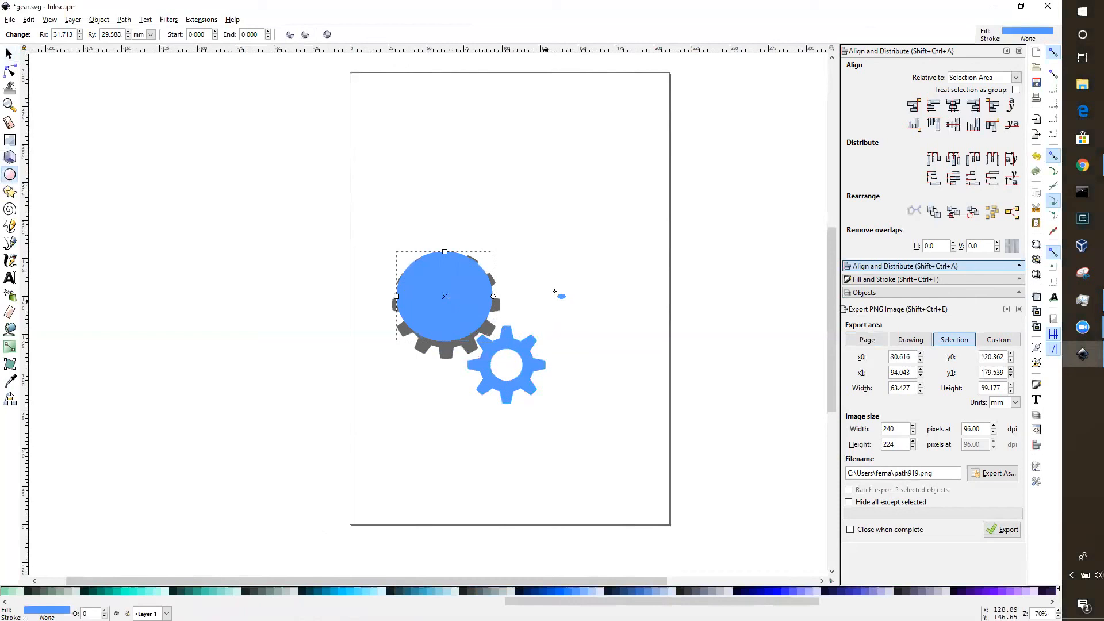
{"action": "key", "text": "s"}
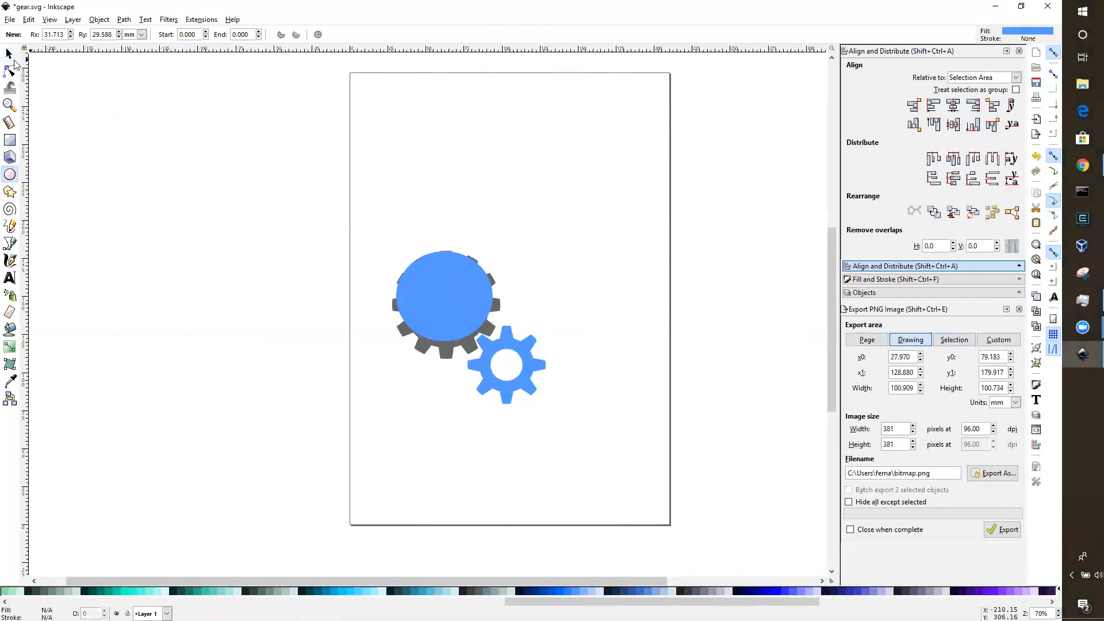
{"action": "left_click", "coordinate": [138, 159]}
{"action": "left_click", "coordinate": [455, 312]}
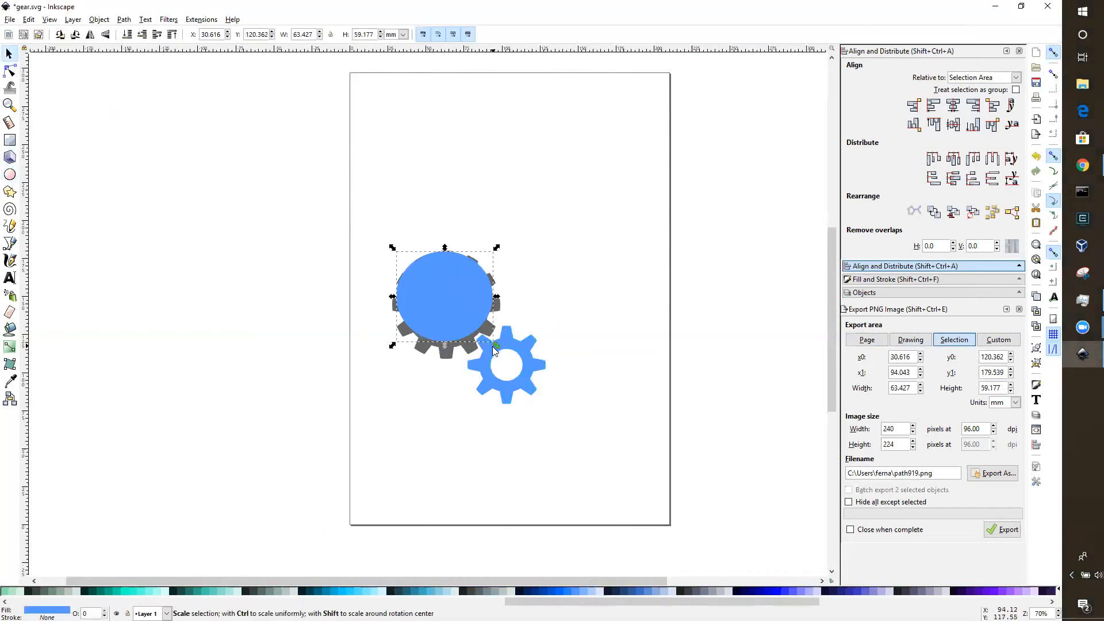
{"action": "left_click_drag", "start_coordinate": [494, 345], "coordinate": [509, 372]}
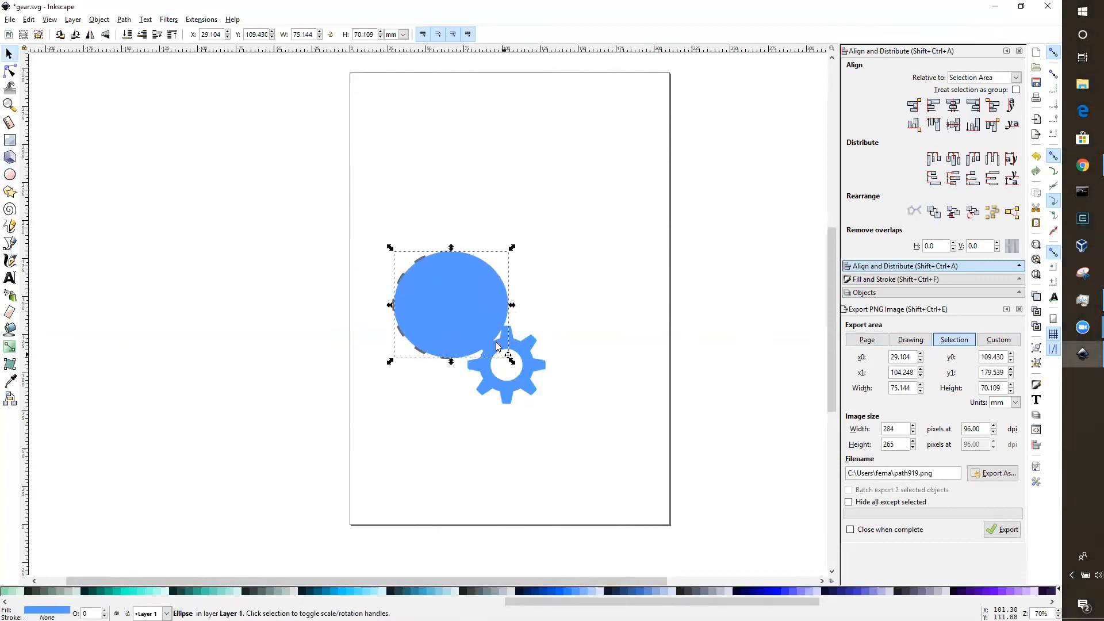
{"action": "left_click_drag", "start_coordinate": [487, 334], "coordinate": [534, 263]}
{"action": "left_click", "coordinate": [561, 266]}
{"action": "left_click", "coordinate": [546, 262]}
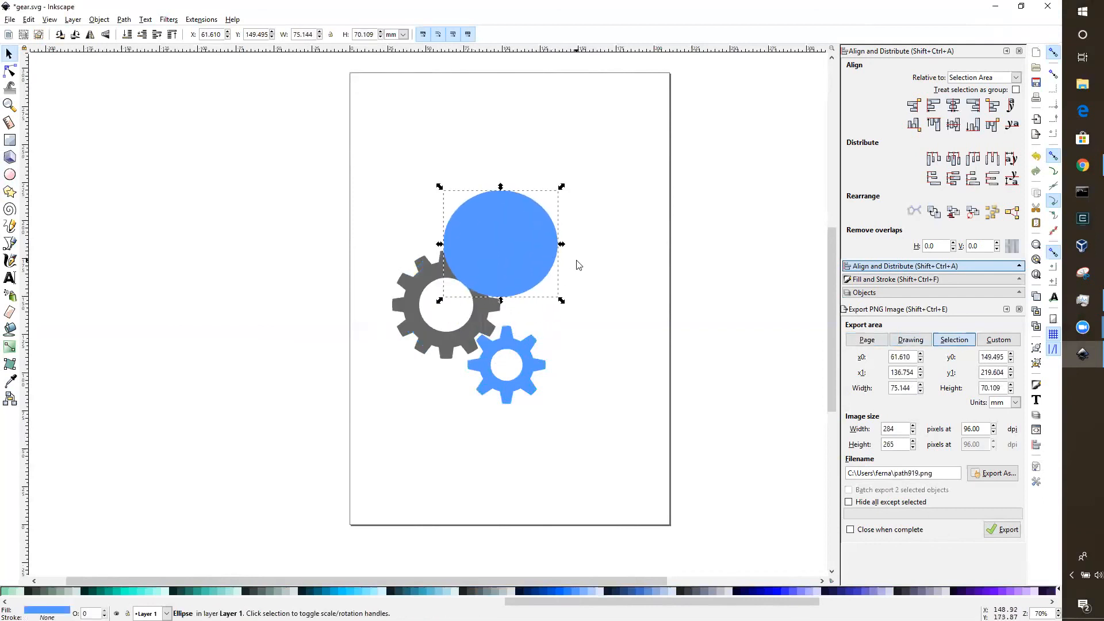
{"action": "key", "text": "Delete"}
Step: Draw a circle about 83 mm in diameter over the gray gear and lower it behind that gear
{"action": "left_click", "coordinate": [10, 175]}
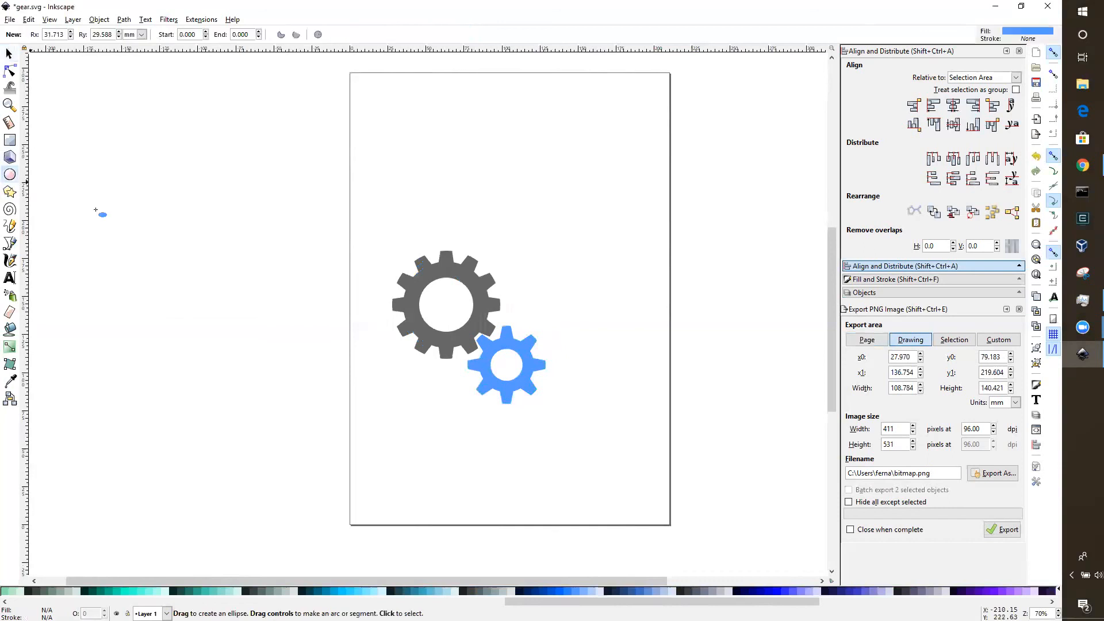
{"action": "left_click_drag", "start_coordinate": [389, 251], "coordinate": [517, 378]}
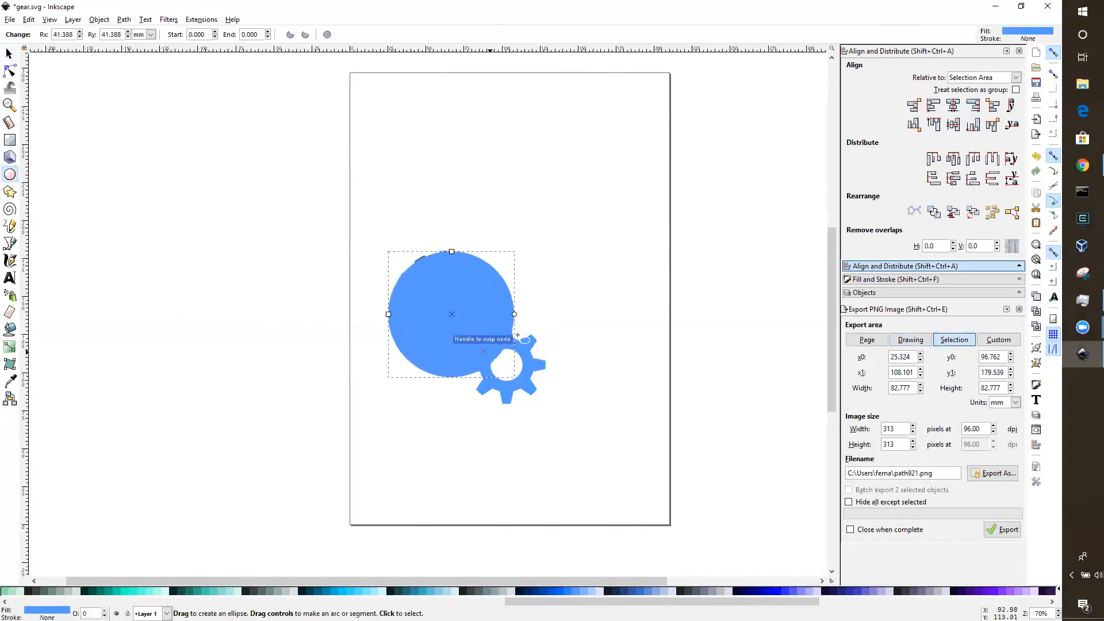
{"action": "left_click", "coordinate": [586, 279]}
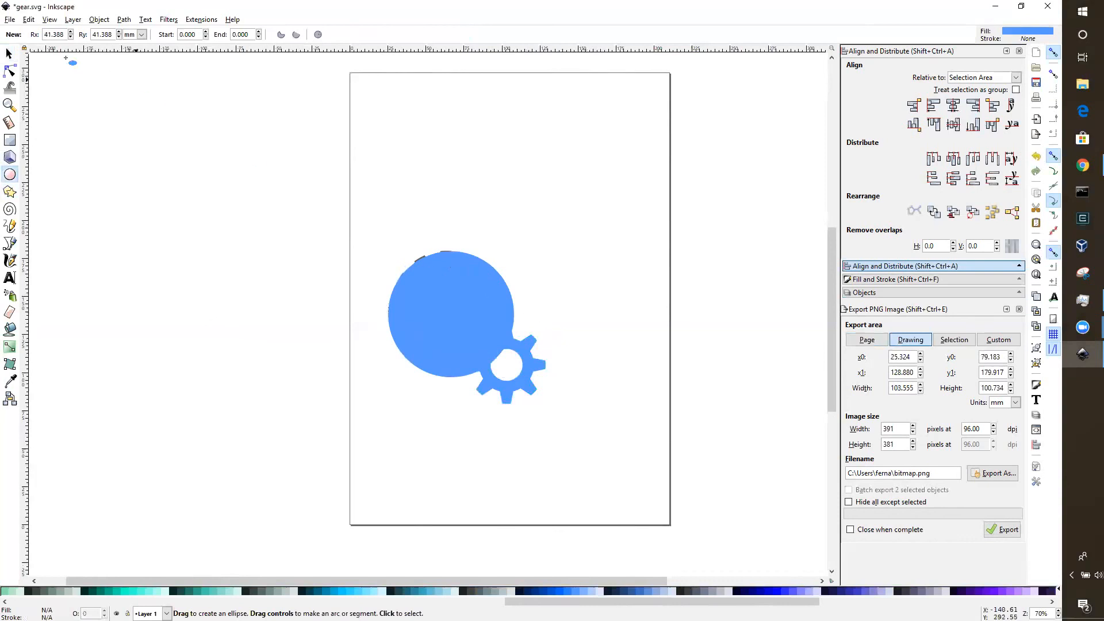
{"action": "left_click", "coordinate": [10, 54]}
{"action": "left_click", "coordinate": [493, 314]}
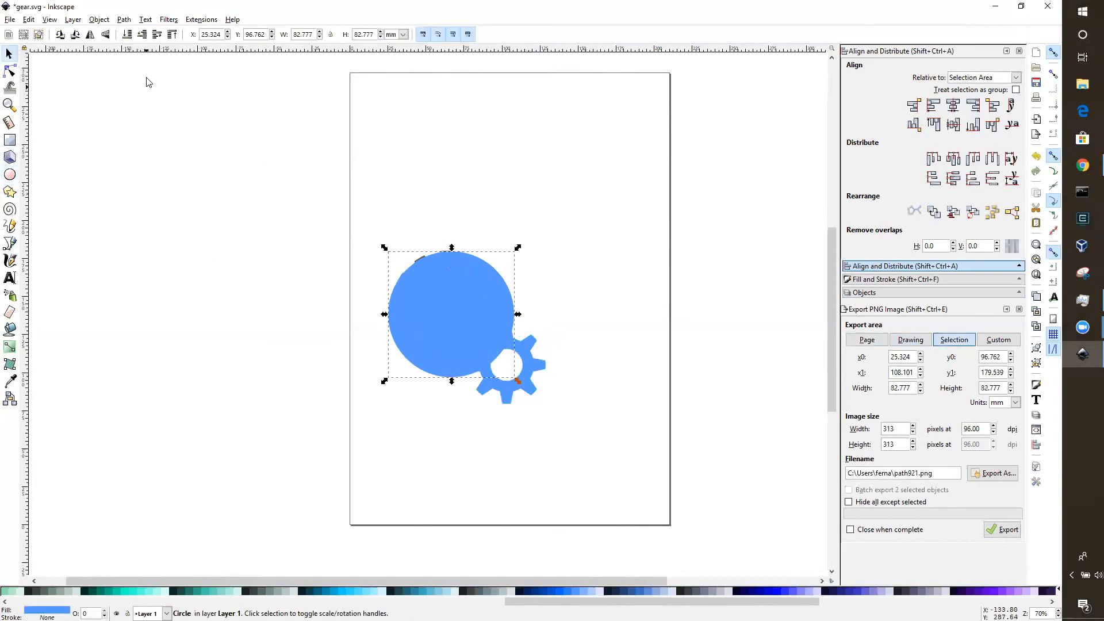
{"action": "left_click", "coordinate": [140, 36]}
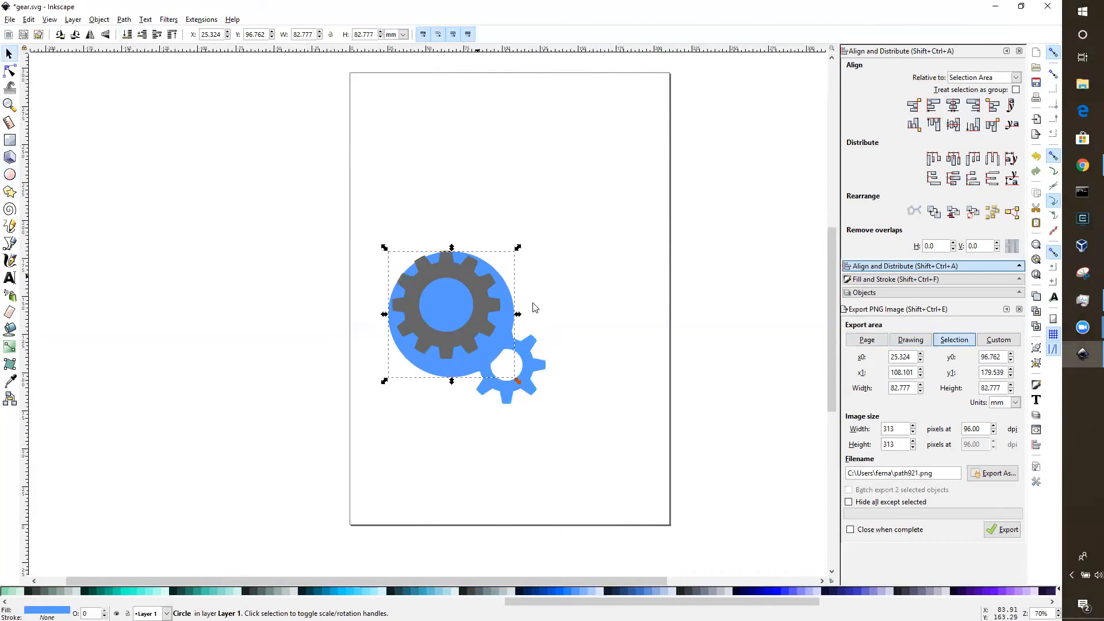
Step: Move the small blue gear clear of the circle, to about X 112.6 mm, Y 58.0 mm
{"action": "left_click", "coordinate": [499, 351]}
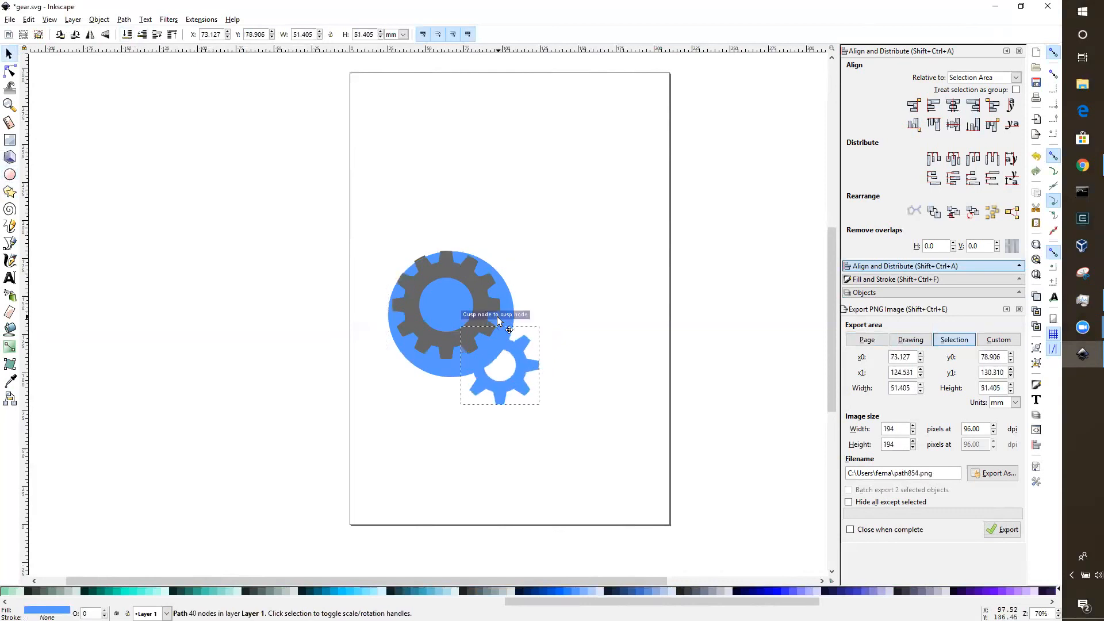
{"action": "left_click_drag", "start_coordinate": [501, 342], "coordinate": [556, 368]}
Step: Align the centres of the gray gear and the circle both horizontally and vertically
{"action": "left_click", "coordinate": [495, 356]}
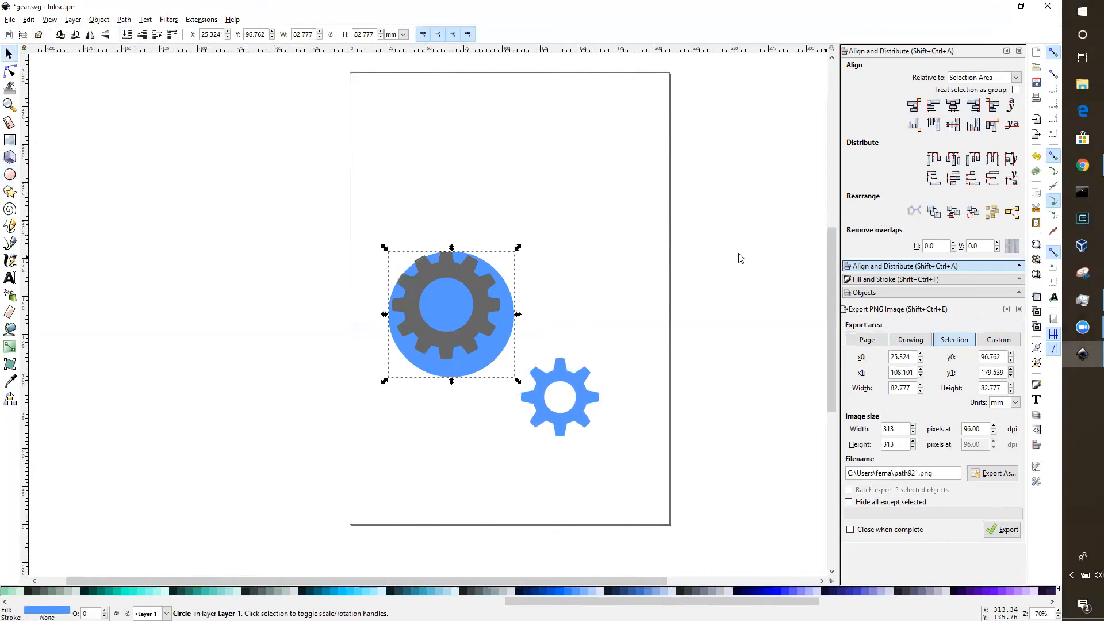
{"action": "left_click", "coordinate": [481, 306]}
{"action": "left_click", "coordinate": [508, 321], "text": "ctrl"}
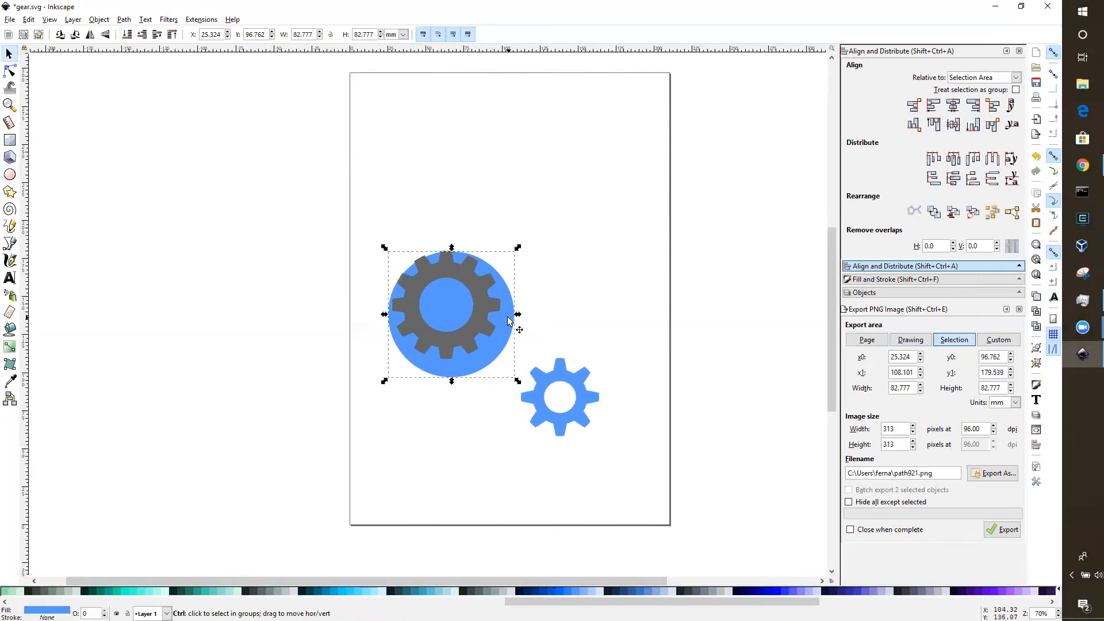
{"action": "left_click", "coordinate": [509, 322], "text": "shift"}
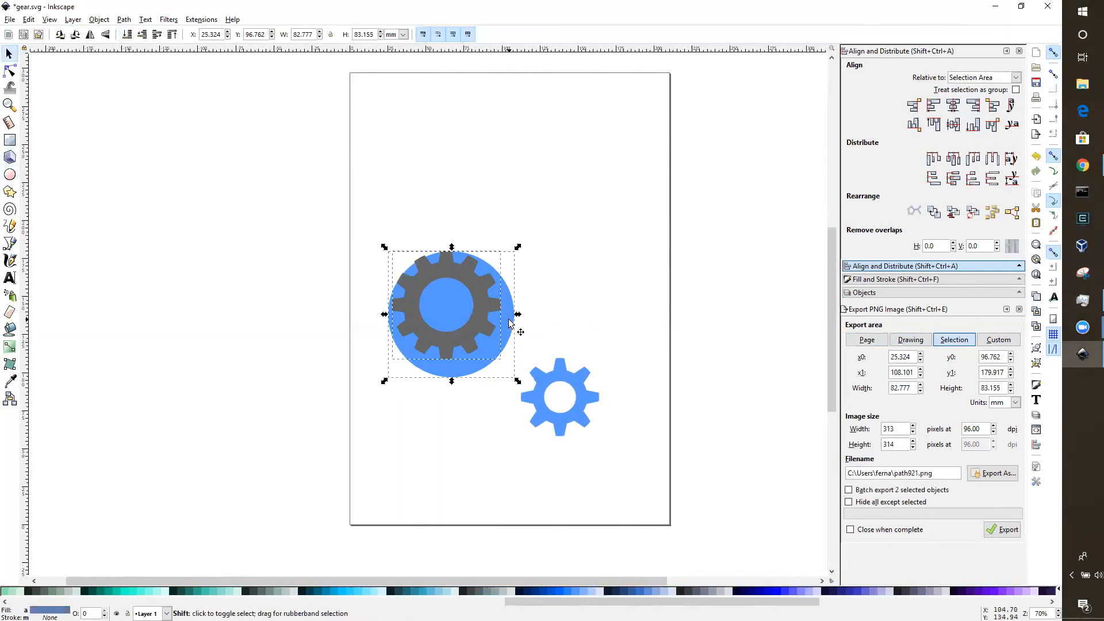
{"action": "left_click", "coordinate": [953, 105]}
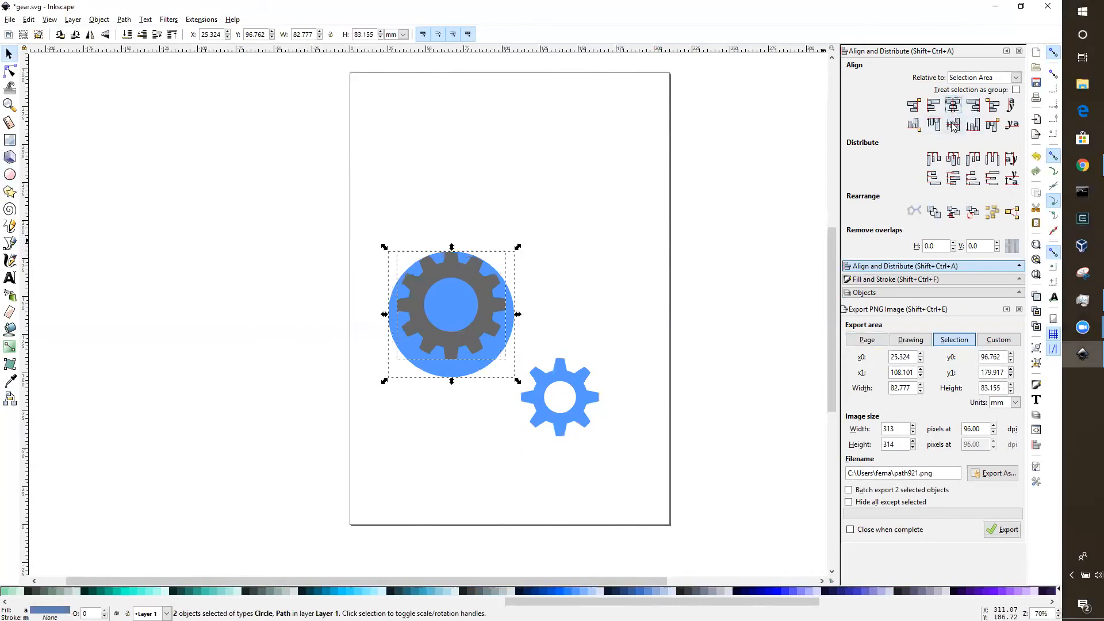
{"action": "left_click", "coordinate": [952, 124]}
{"action": "left_click", "coordinate": [569, 319]}
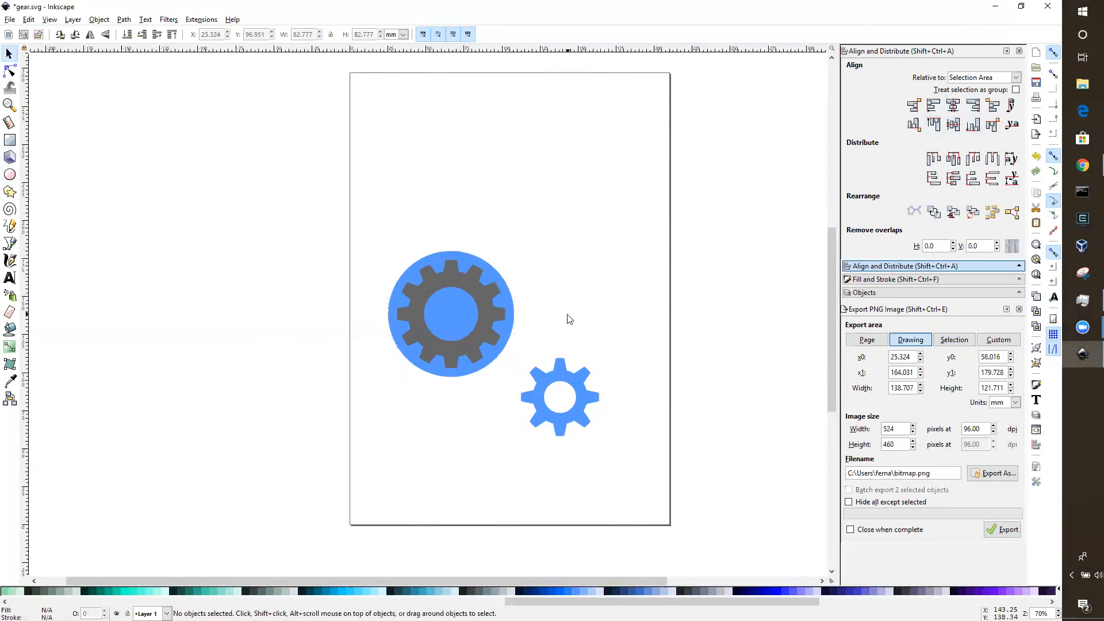
Step: Give the circle around the gray gear a black stroke and remove its fill
{"action": "left_click", "coordinate": [508, 302]}
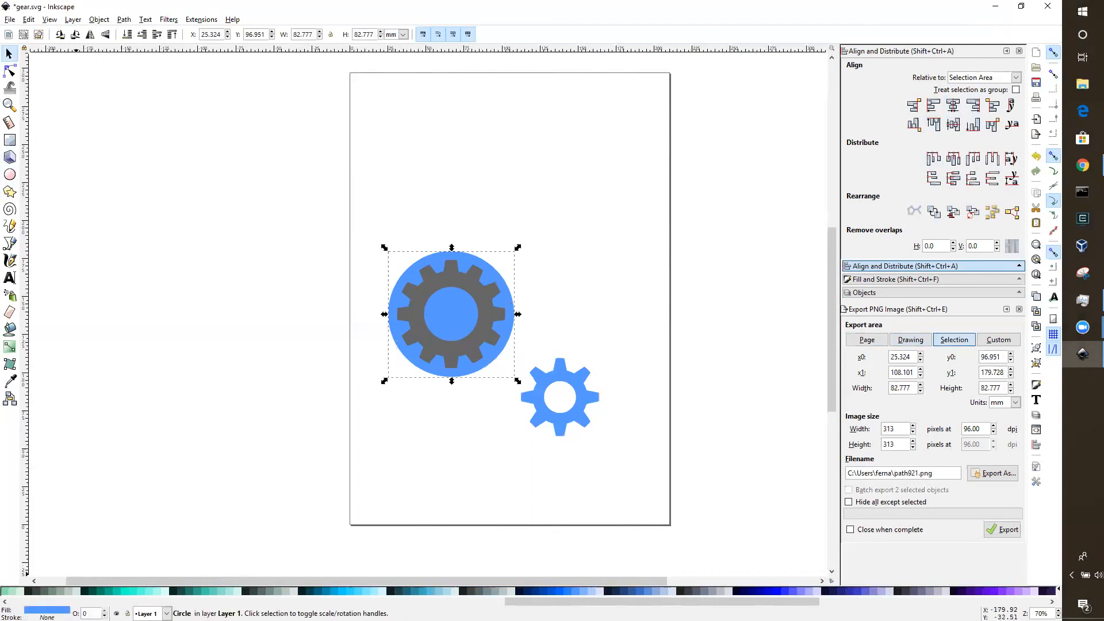
{"action": "left_click_drag", "start_coordinate": [501, 601], "coordinate": [24, 598]}
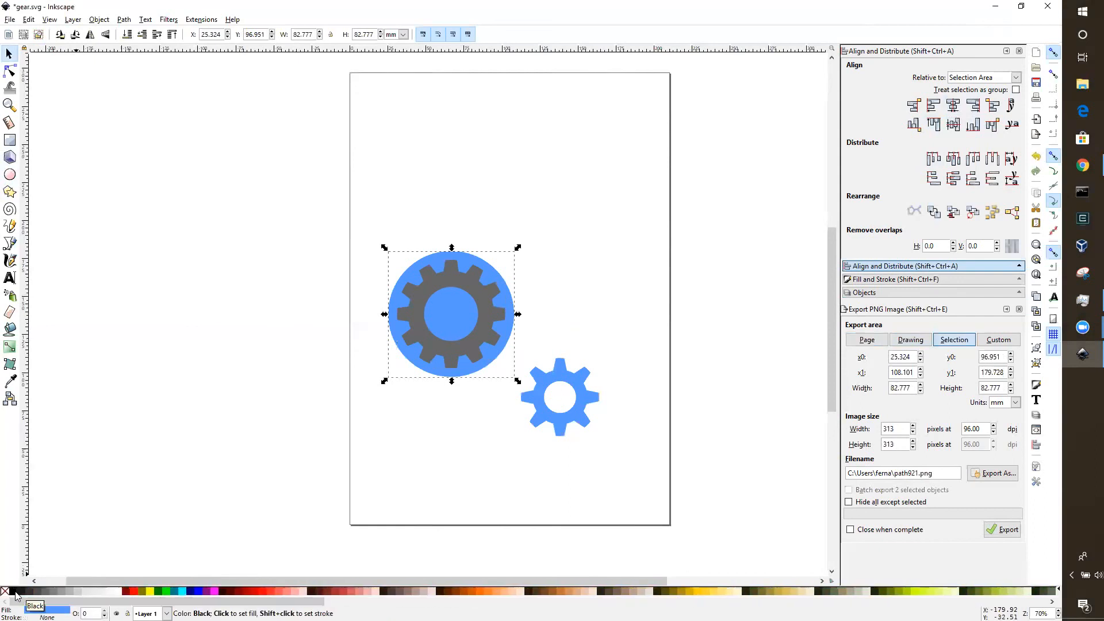
{"action": "right_click", "coordinate": [15, 595]}
{"action": "left_click", "coordinate": [43, 549]}
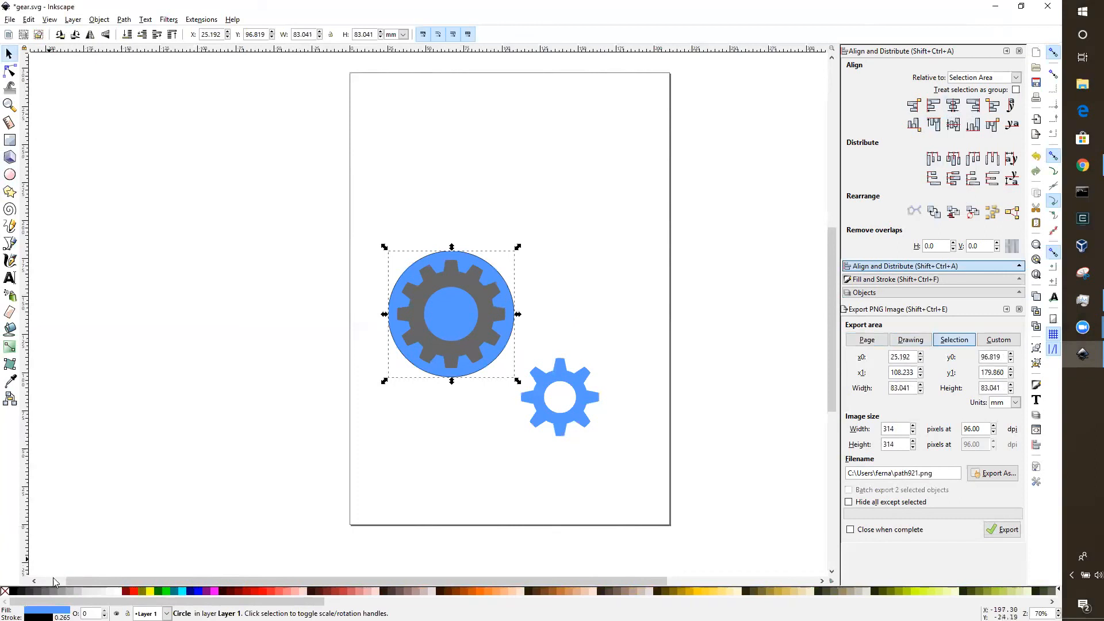
{"action": "right_click", "coordinate": [4, 593]}
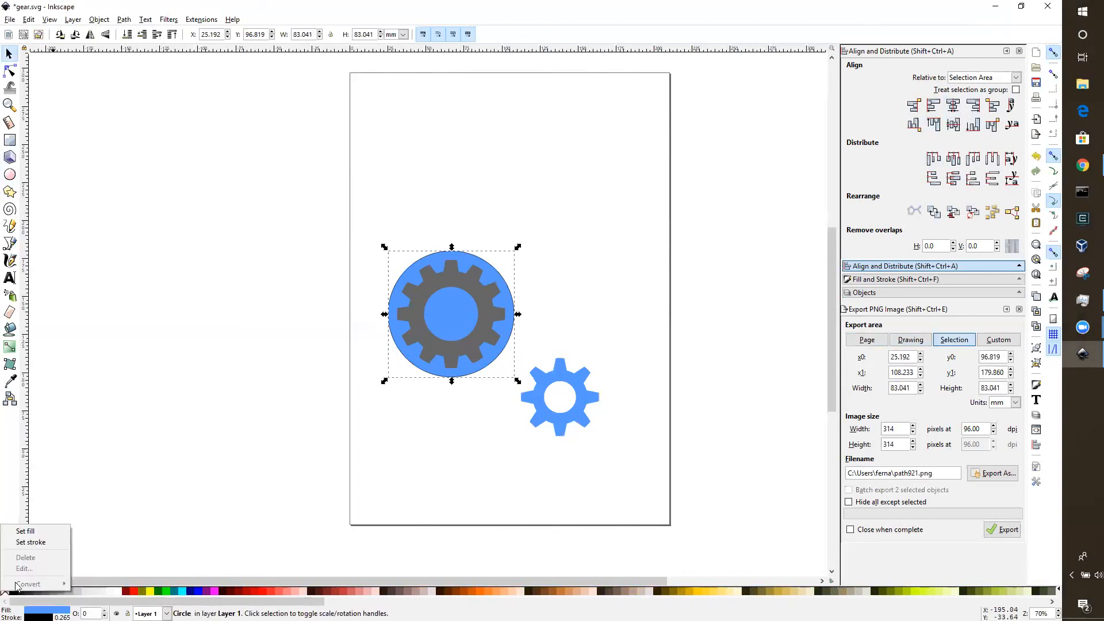
{"action": "left_click", "coordinate": [34, 536]}
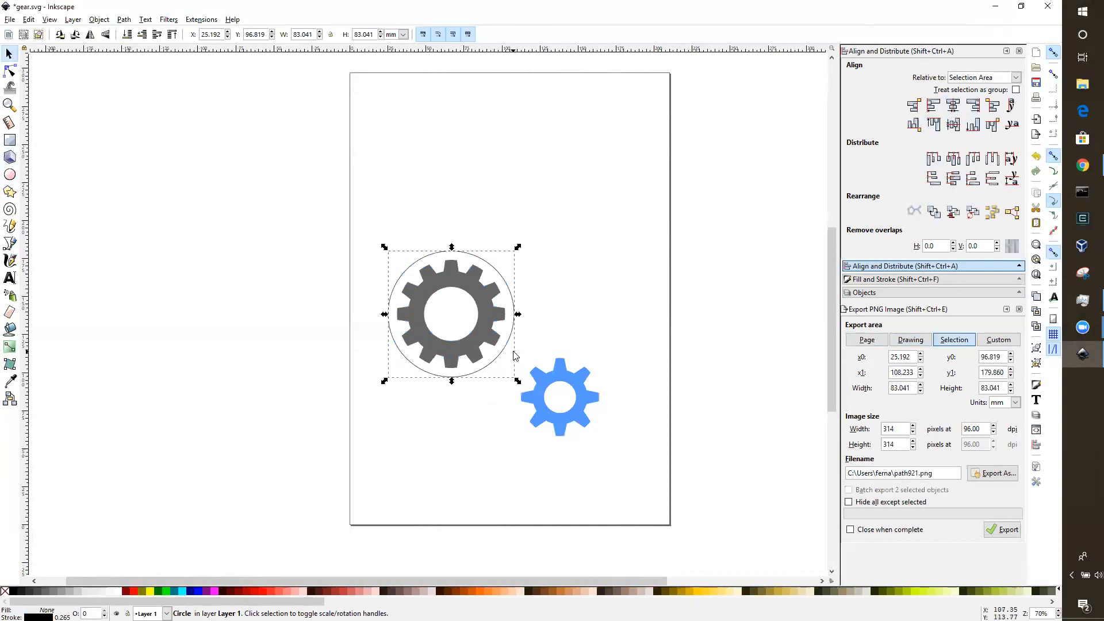
Step: Duplicate the circle outline around the gray gear in place
{"action": "key", "text": "ctrl"}
{"action": "key", "text": "ctrl+d"}
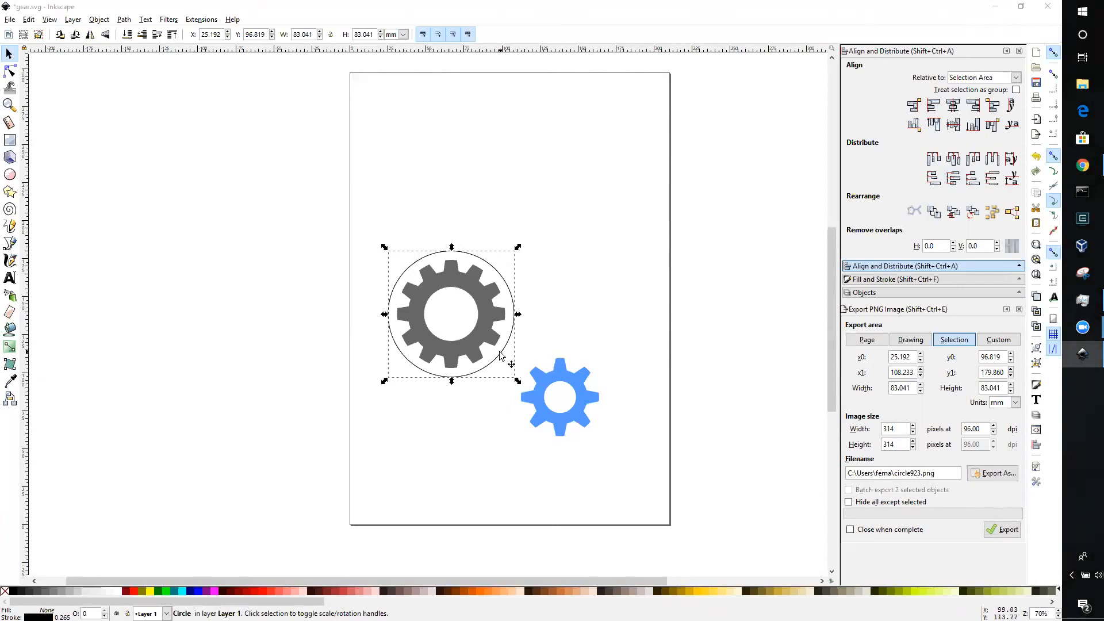
Step: Move the duplicated circle outline to about X 79.2 mm, Y 181.9 mm, and shrink a copy of it to about 2.9 mm
{"action": "left_click_drag", "start_coordinate": [499, 355], "coordinate": [568, 225]}
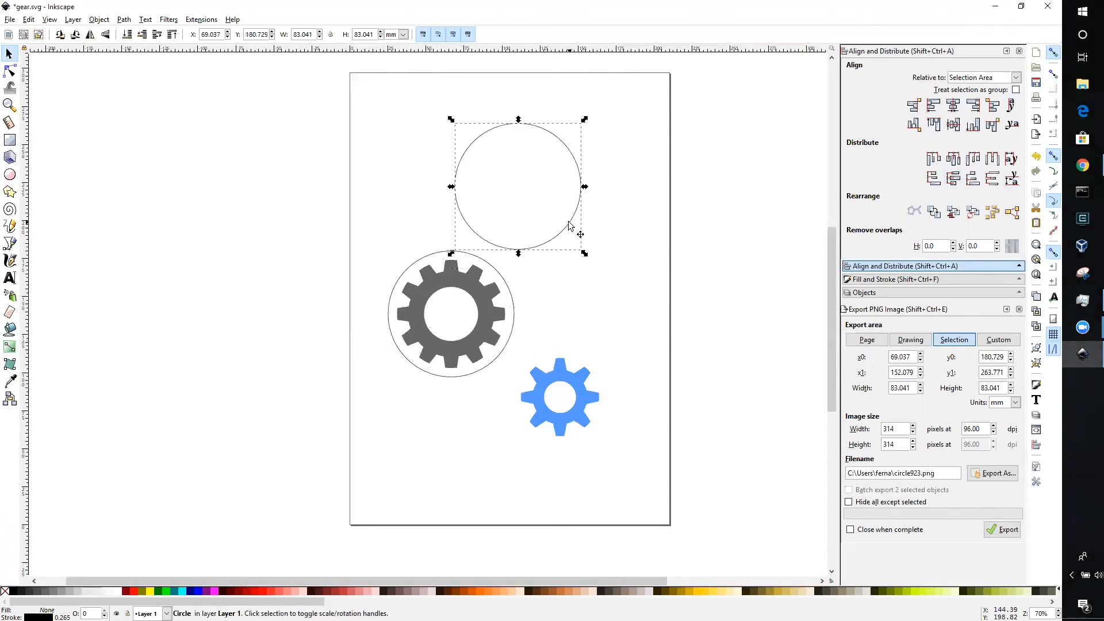
{"action": "left_click_drag", "start_coordinate": [569, 225], "coordinate": [585, 222]}
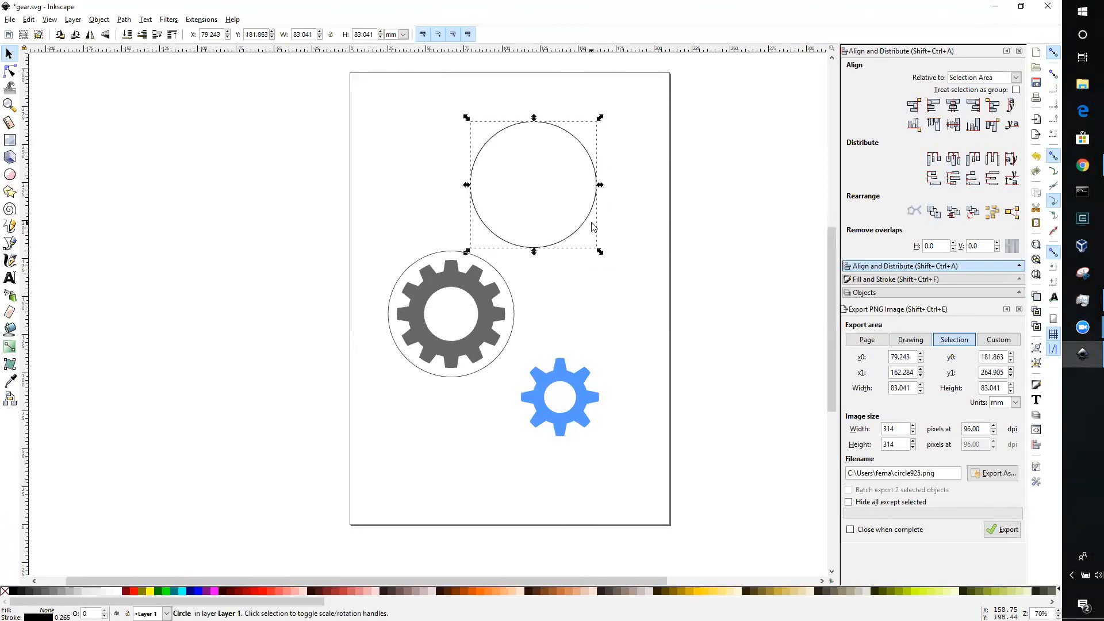
{"action": "key", "text": "ctrl"}
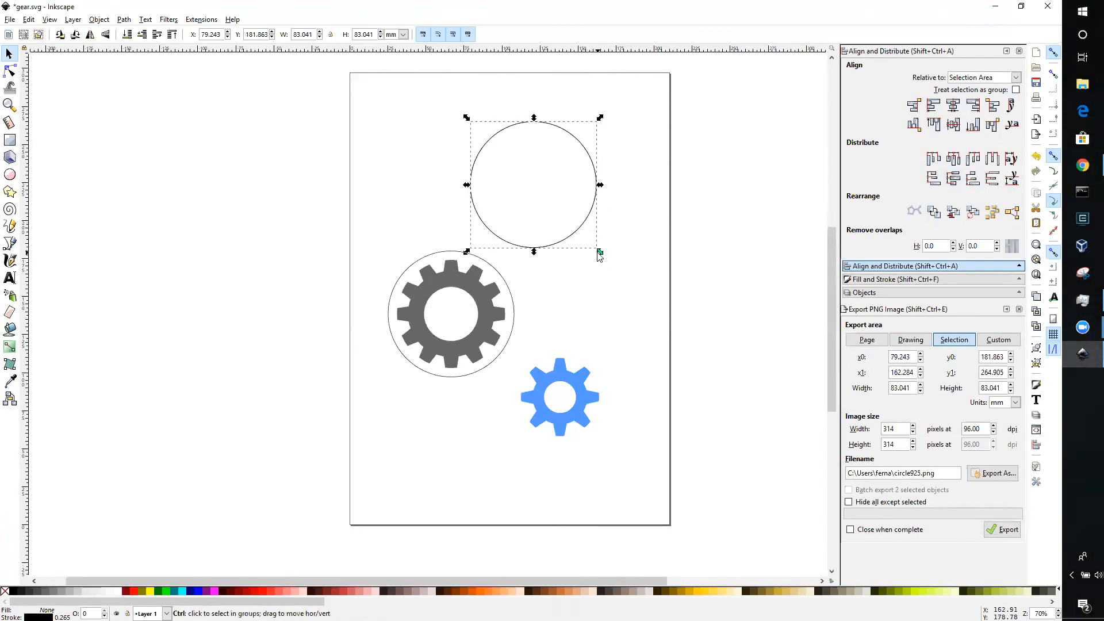
{"action": "left_click_drag", "start_coordinate": [600, 250], "coordinate": [481, 133]}
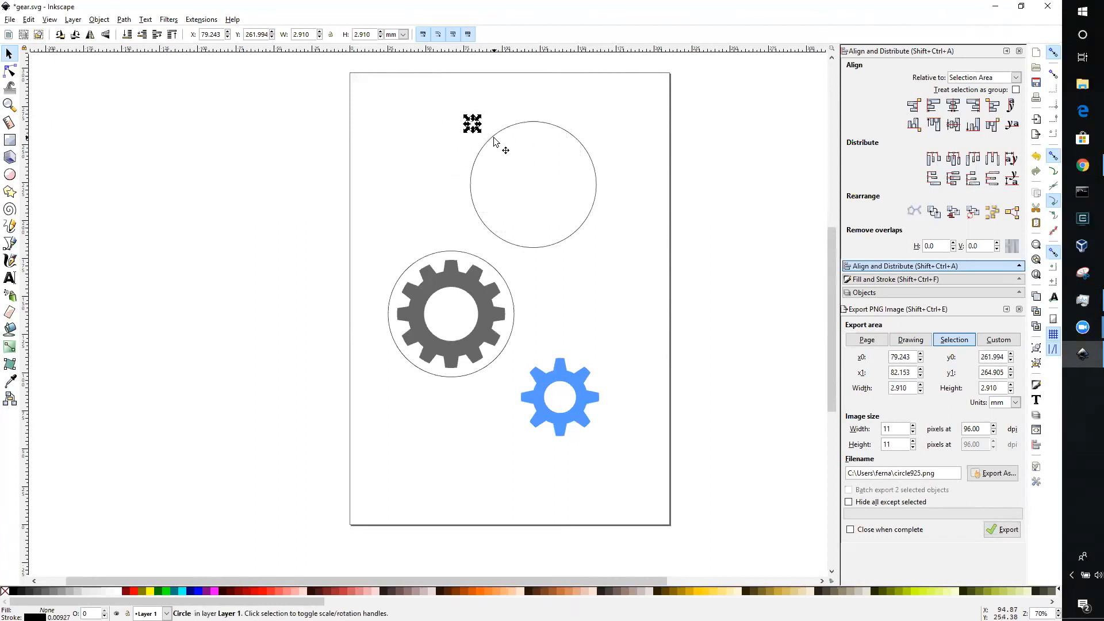
Step: Align the centres of the tiny circle and the moved large circle both horizontally and vertically
{"action": "left_click", "coordinate": [493, 138], "text": "shift"}
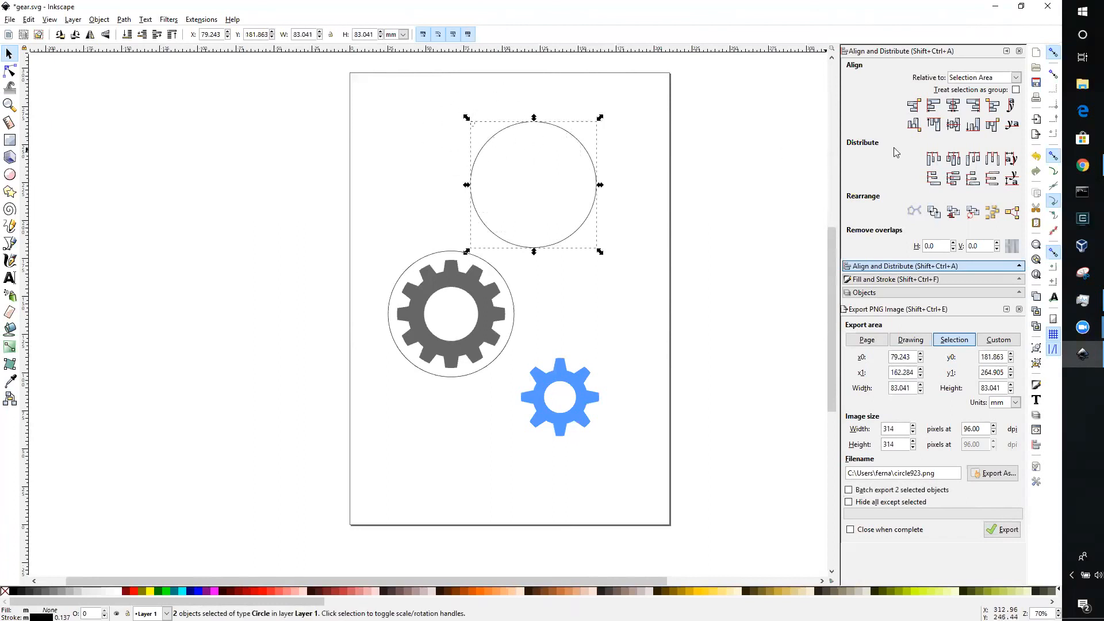
{"action": "left_click", "coordinate": [953, 125]}
{"action": "left_click", "coordinate": [583, 286]}
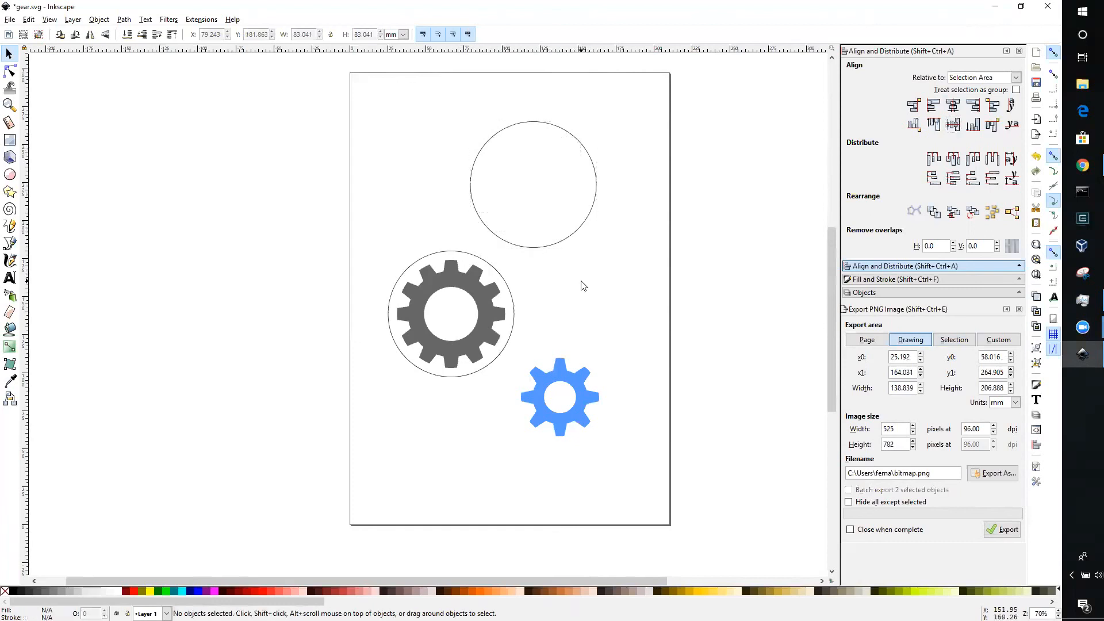
Step: Increase the stroke width of the tiny circle inside the upper large circle to 0.309 mm
{"action": "scroll", "coordinate": [582, 284], "scroll_direction": "up", "scroll_amount": 2}
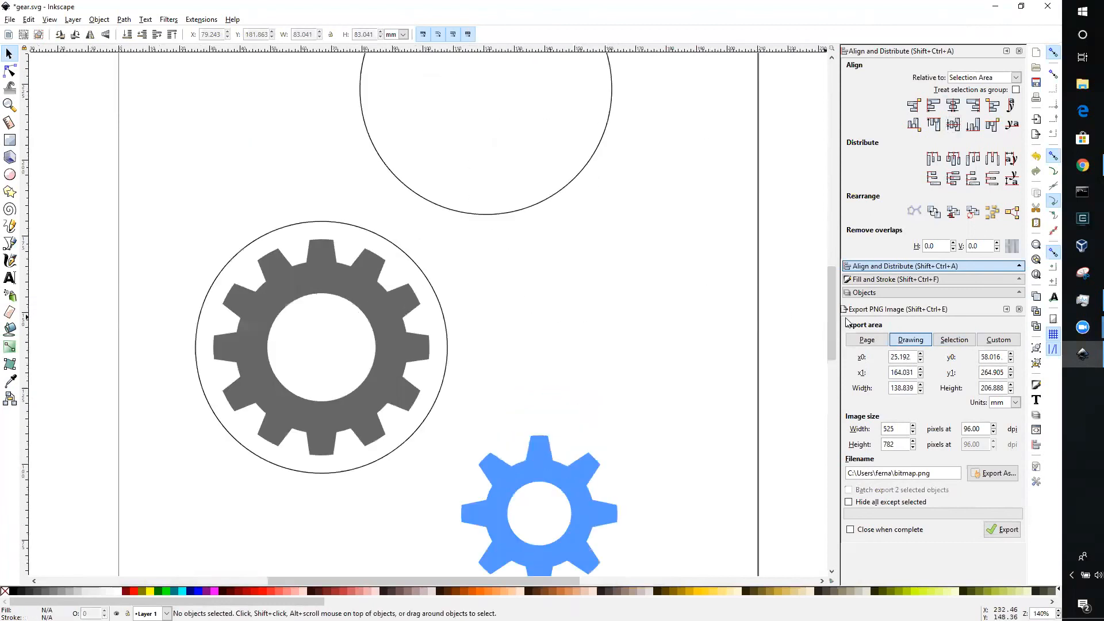
{"action": "left_click_drag", "start_coordinate": [828, 310], "coordinate": [828, 256]}
{"action": "scroll", "coordinate": [677, 394], "scroll_direction": "up", "scroll_amount": 1}
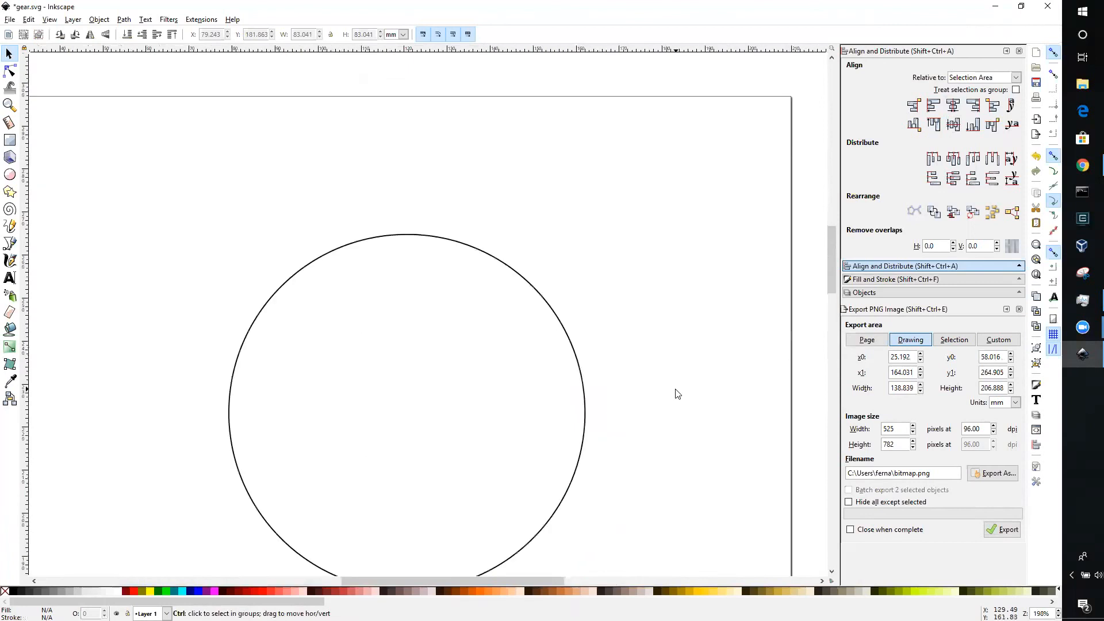
{"action": "scroll", "coordinate": [677, 394], "scroll_direction": "up", "scroll_amount": 2}
{"action": "left_click_drag", "start_coordinate": [514, 581], "coordinate": [462, 573]}
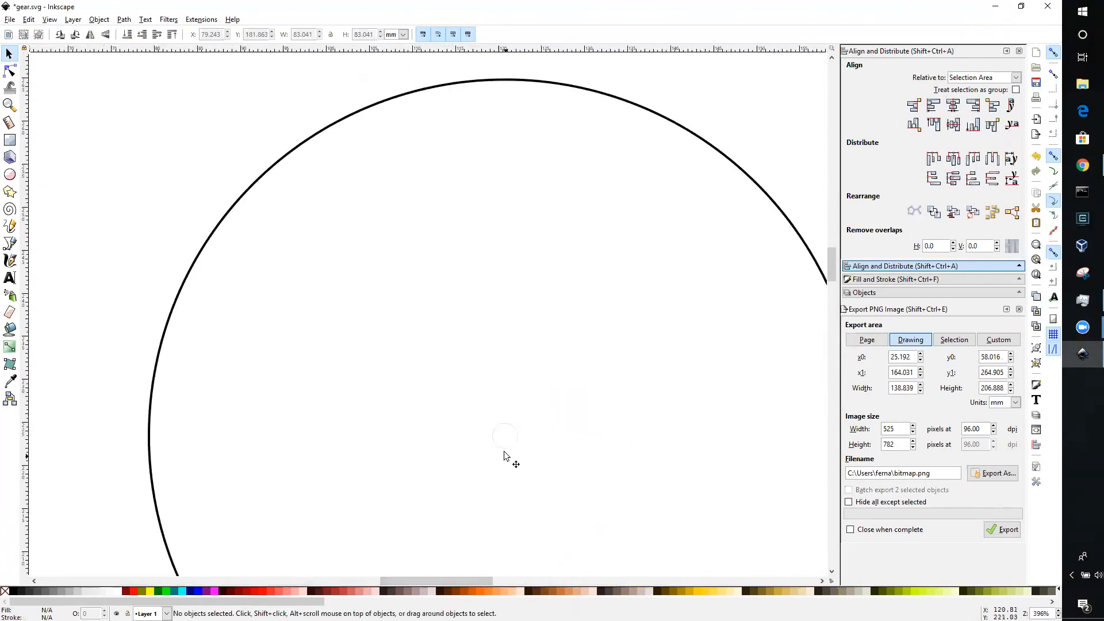
{"action": "left_click", "coordinate": [505, 453]}
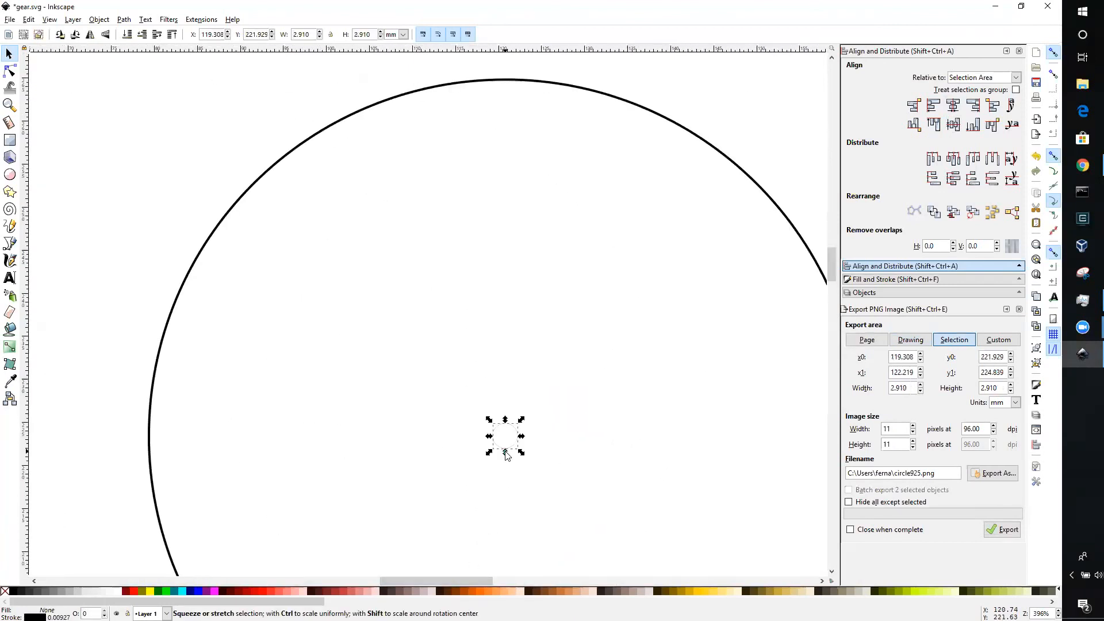
{"action": "right_click", "coordinate": [15, 594]}
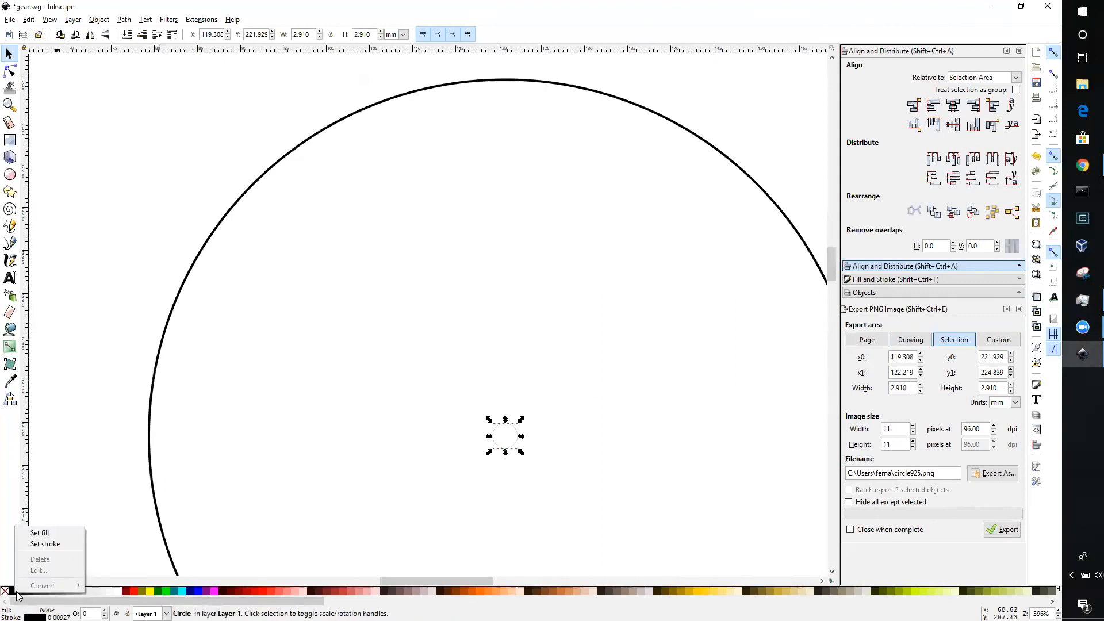
{"action": "left_click", "coordinate": [923, 285]}
{"action": "left_click", "coordinate": [922, 282]}
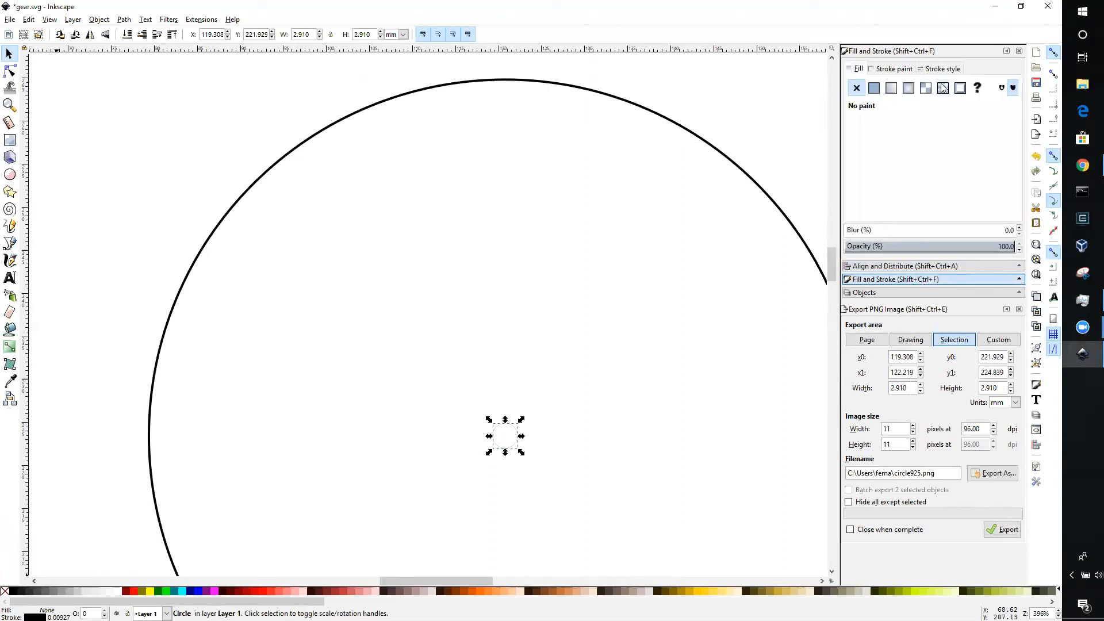
{"action": "left_click", "coordinate": [948, 69]}
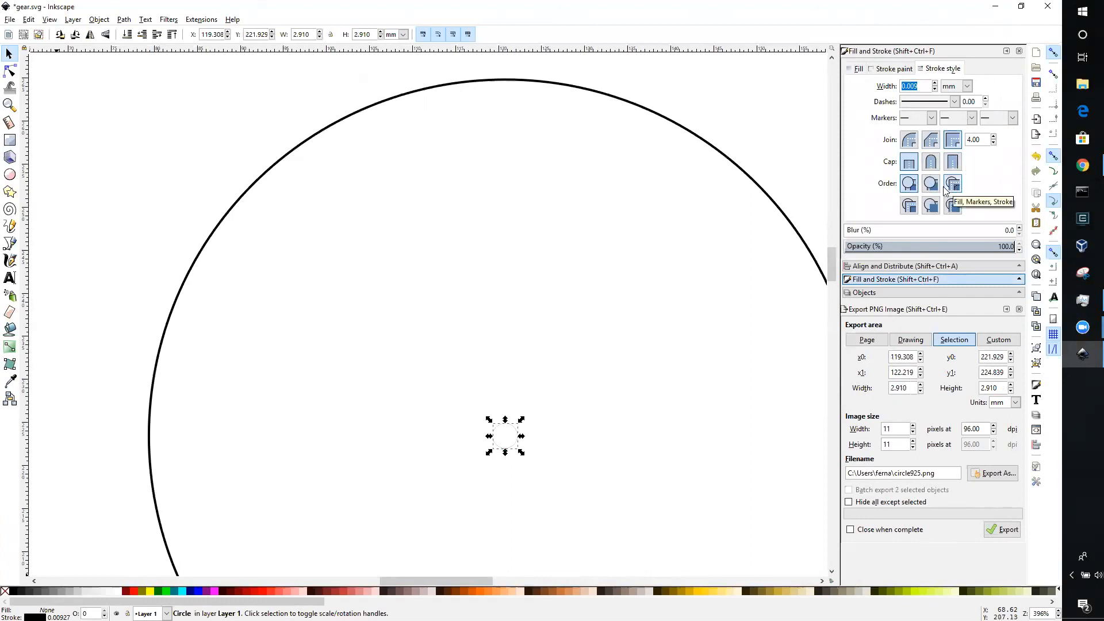
{"action": "left_click", "coordinate": [935, 83]}
{"action": "left_click", "coordinate": [935, 84]}
{"action": "left_click", "coordinate": [934, 83]}
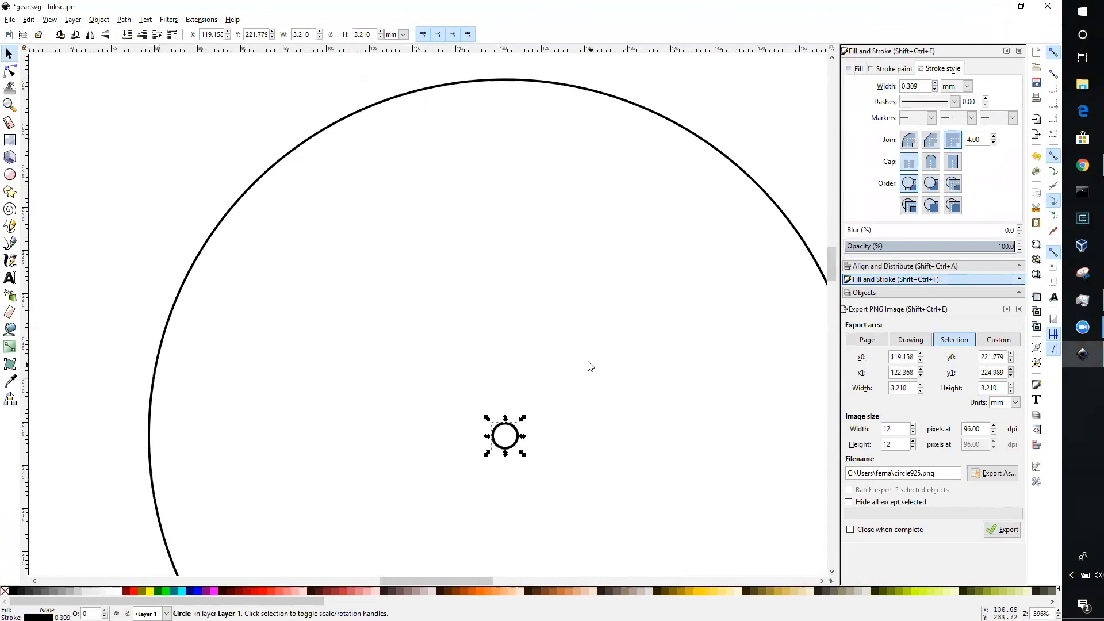
Step: Shrink the tiny circle to about 0.87 mm and centre it on the large circle horizontally and vertically
{"action": "scroll", "coordinate": [586, 363], "scroll_direction": "down", "scroll_amount": 5}
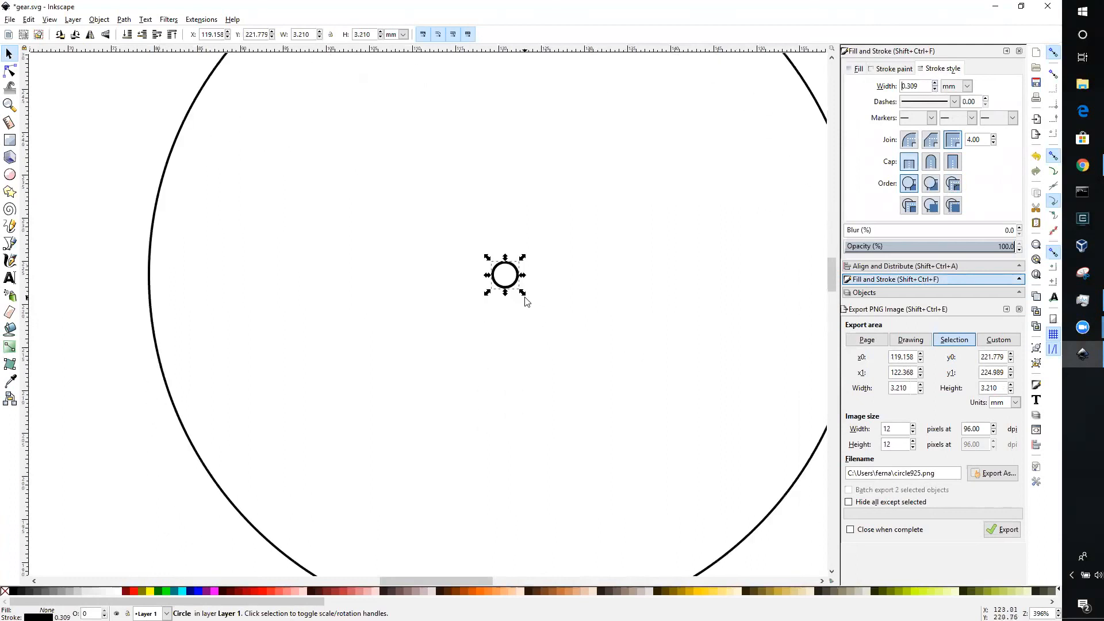
{"action": "left_click_drag", "start_coordinate": [521, 293], "coordinate": [505, 275]}
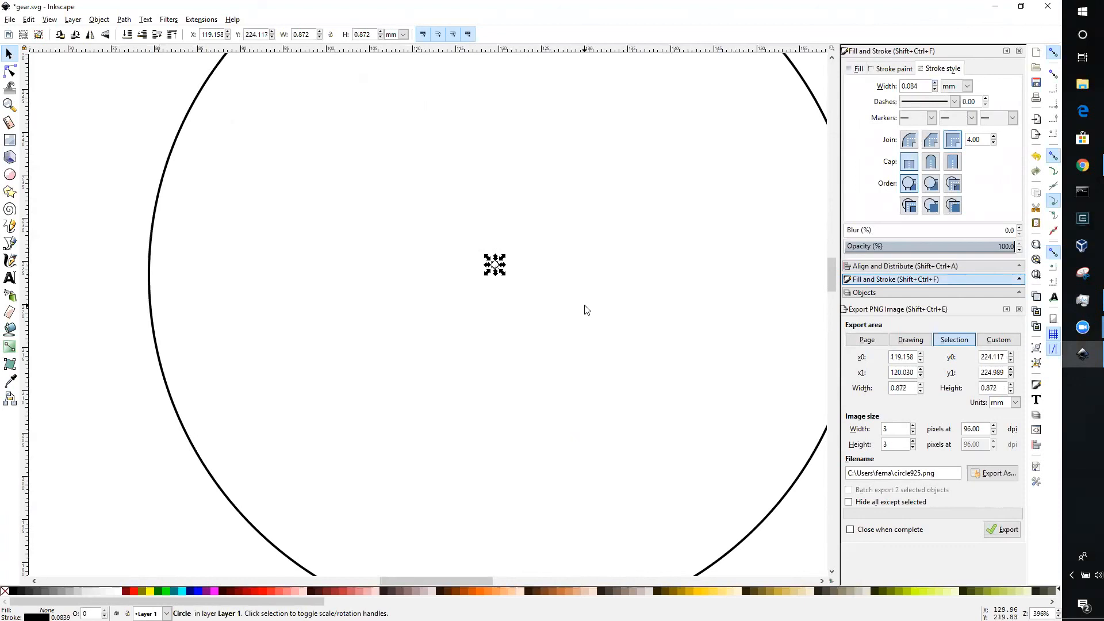
{"action": "left_click", "coordinate": [162, 377], "text": "shift"}
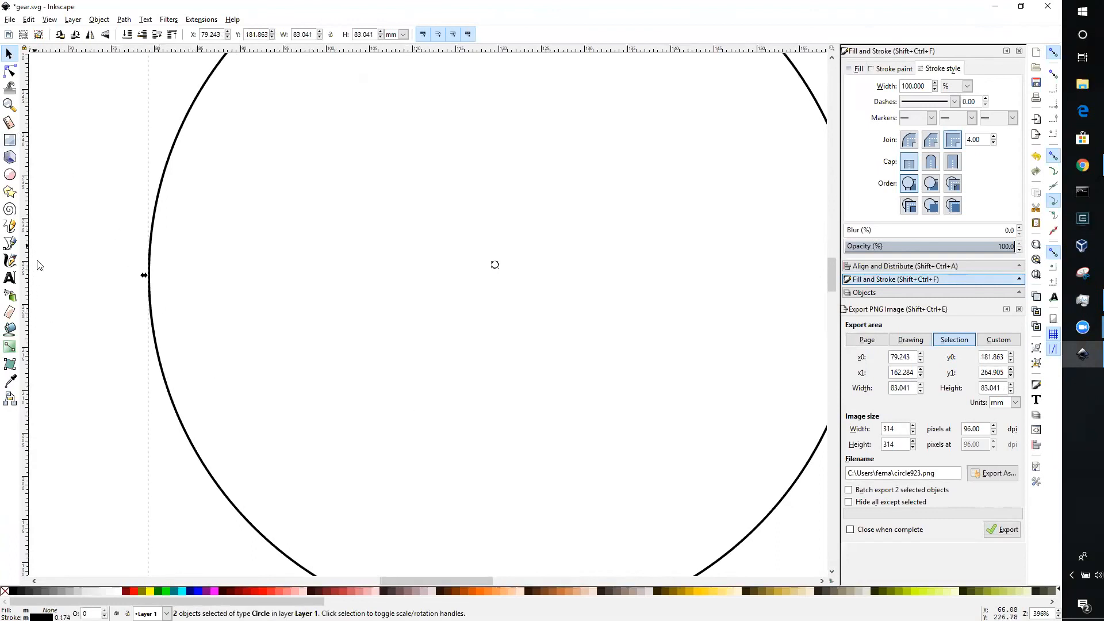
{"action": "left_click", "coordinate": [922, 267]}
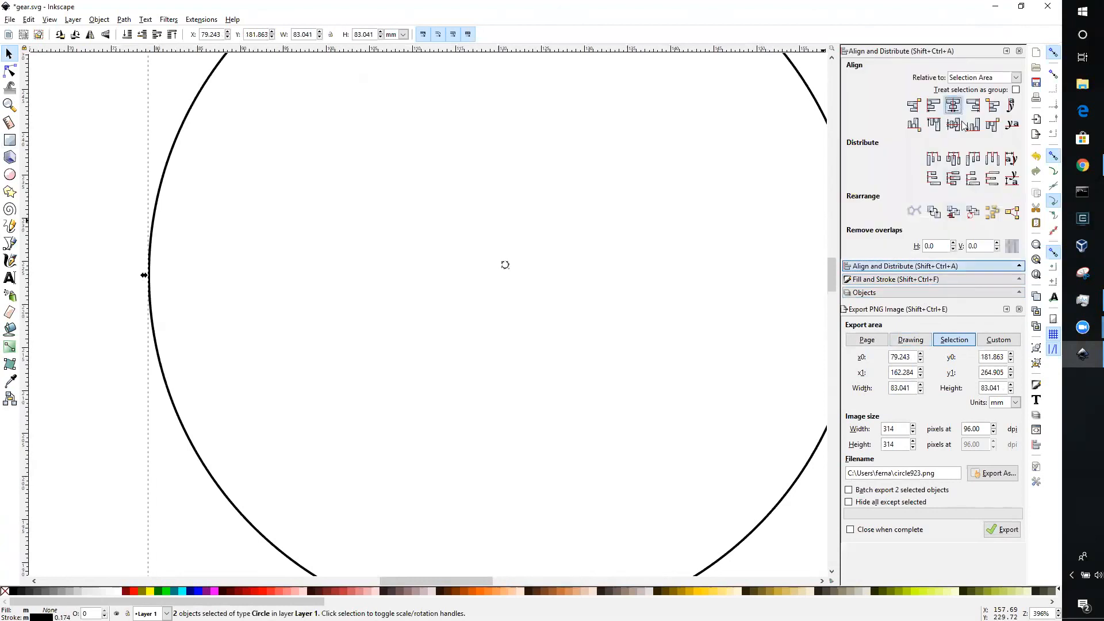
{"action": "left_click", "coordinate": [628, 293]}
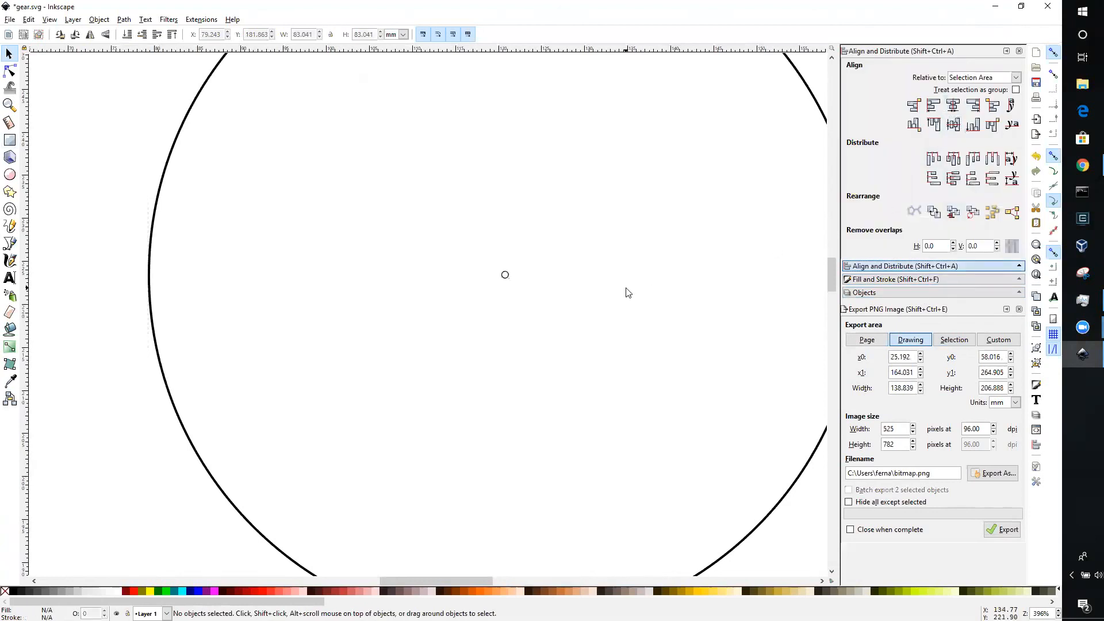
Step: Add a flowed text frame above the upper circle near the top of the page, containing the word "MAKERS"
{"action": "scroll", "coordinate": [628, 293], "scroll_direction": "right", "scroll_amount": 5}
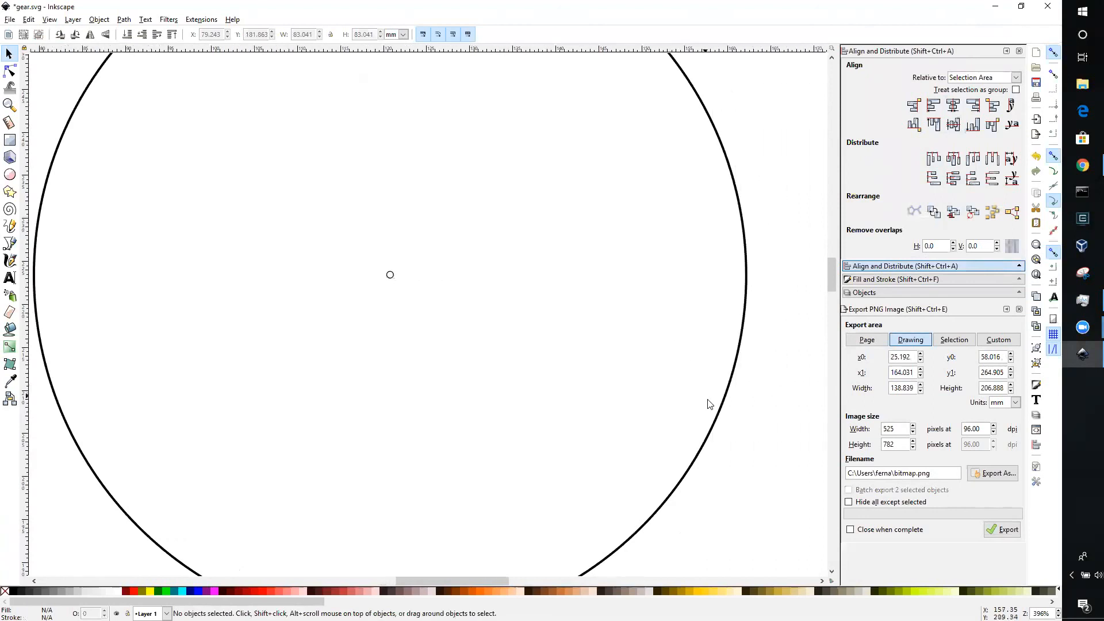
{"action": "scroll", "coordinate": [752, 419], "scroll_direction": "right", "scroll_amount": 4}
{"action": "scroll", "coordinate": [751, 419], "scroll_direction": "left", "scroll_amount": 9}
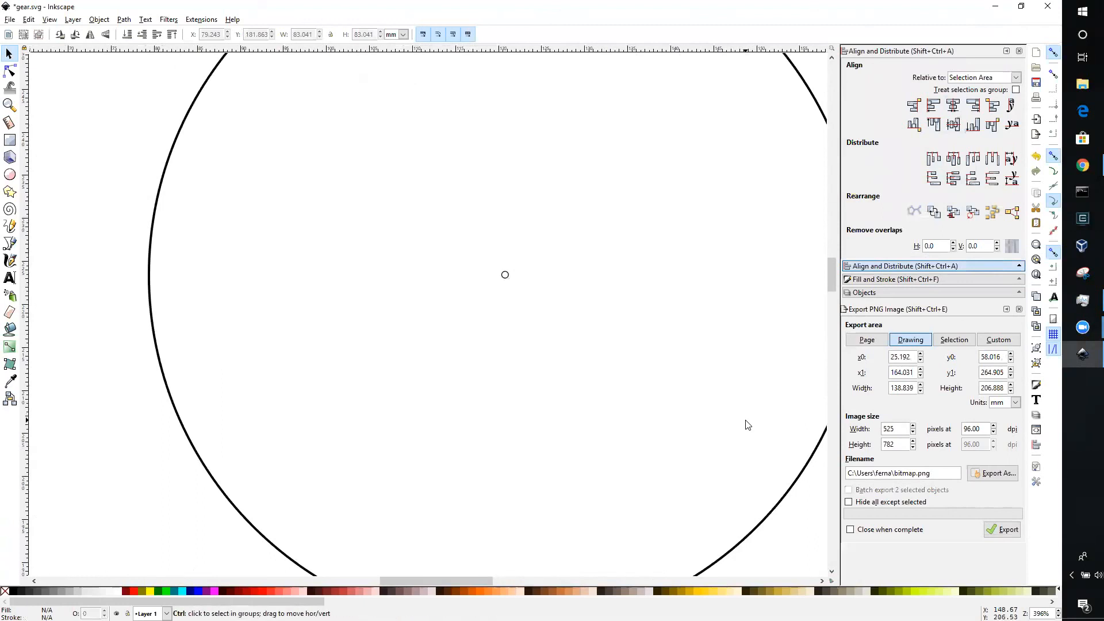
{"action": "scroll", "coordinate": [744, 427], "scroll_direction": "up", "scroll_amount": 3}
{"action": "scroll", "coordinate": [743, 431], "scroll_direction": "down", "scroll_amount": 7}
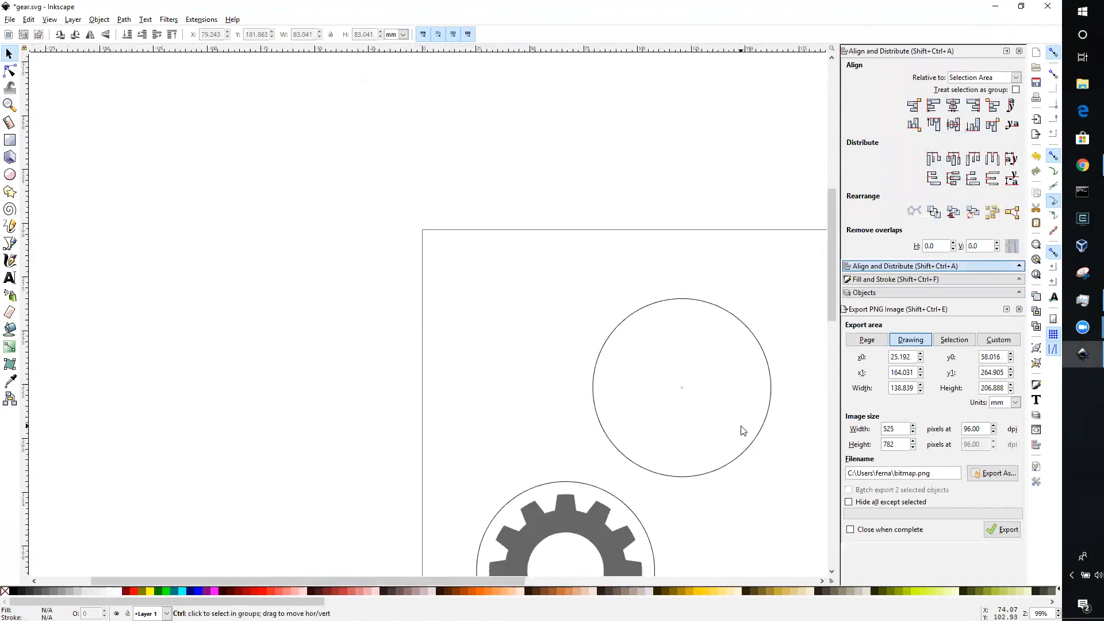
{"action": "left_click_drag", "start_coordinate": [830, 292], "coordinate": [826, 317]}
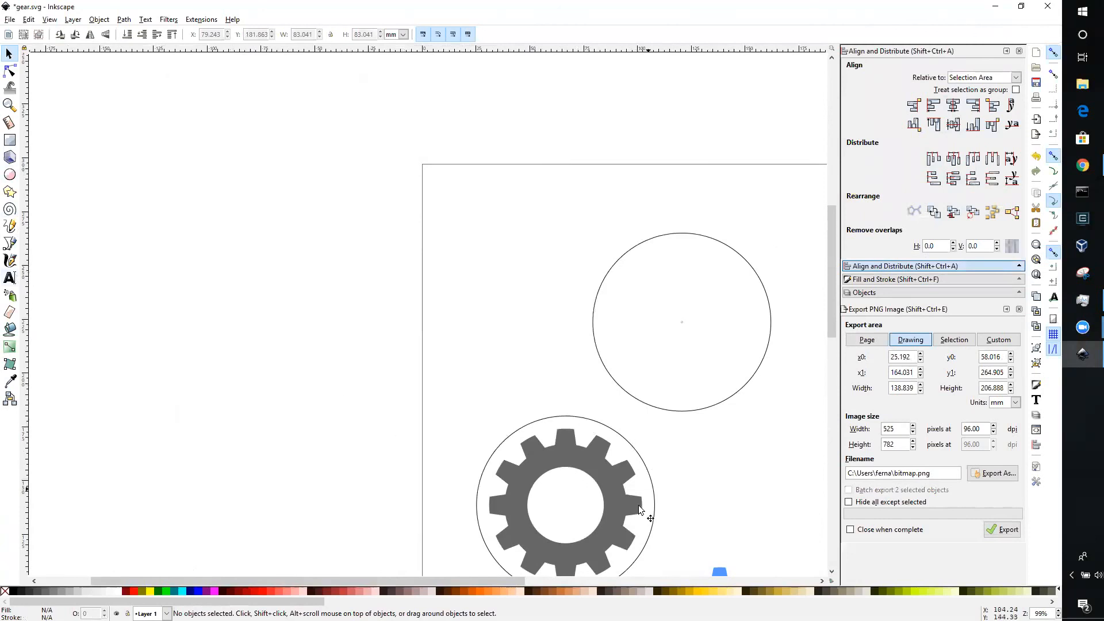
{"action": "left_click", "coordinate": [9, 278]}
{"action": "left_click_drag", "start_coordinate": [466, 190], "coordinate": [740, 233]}
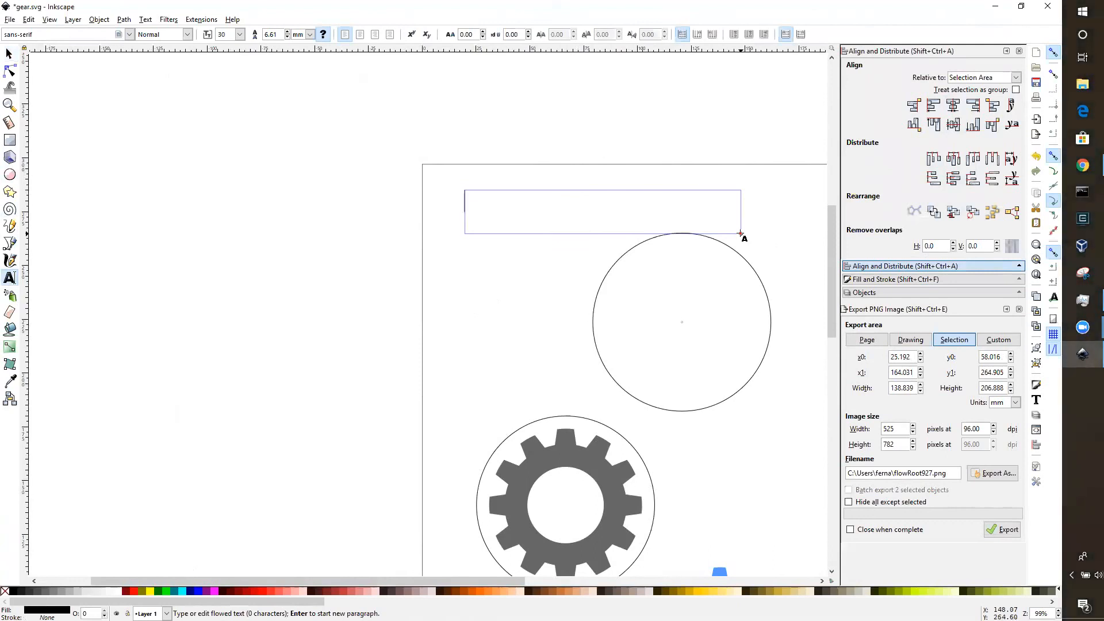
{"action": "type", "text": "MA"}
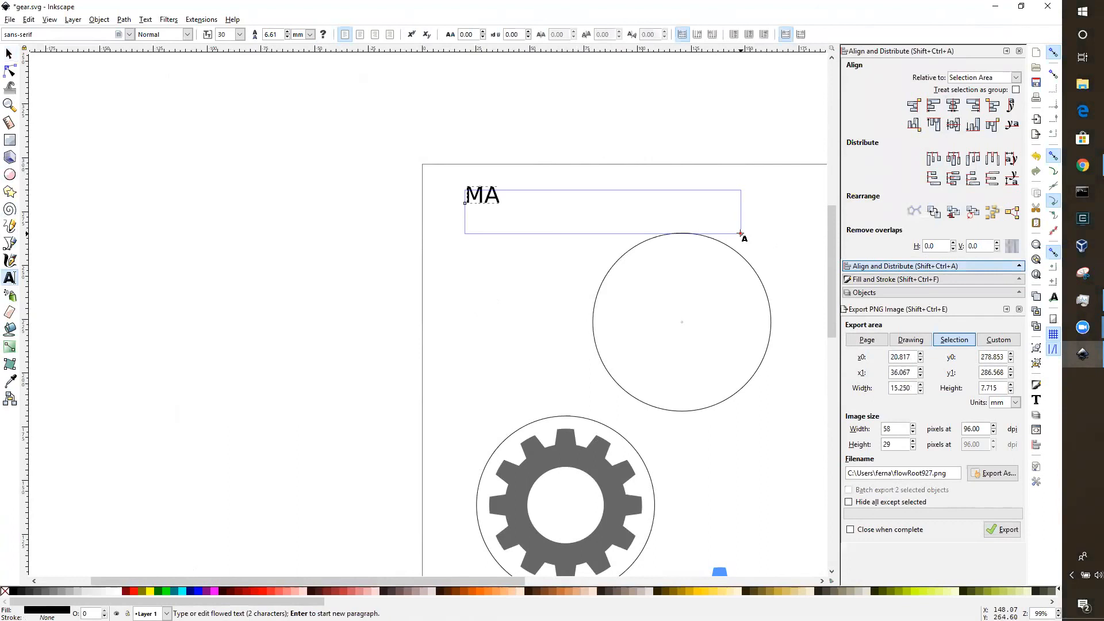
{"action": "type", "text": "KER"}
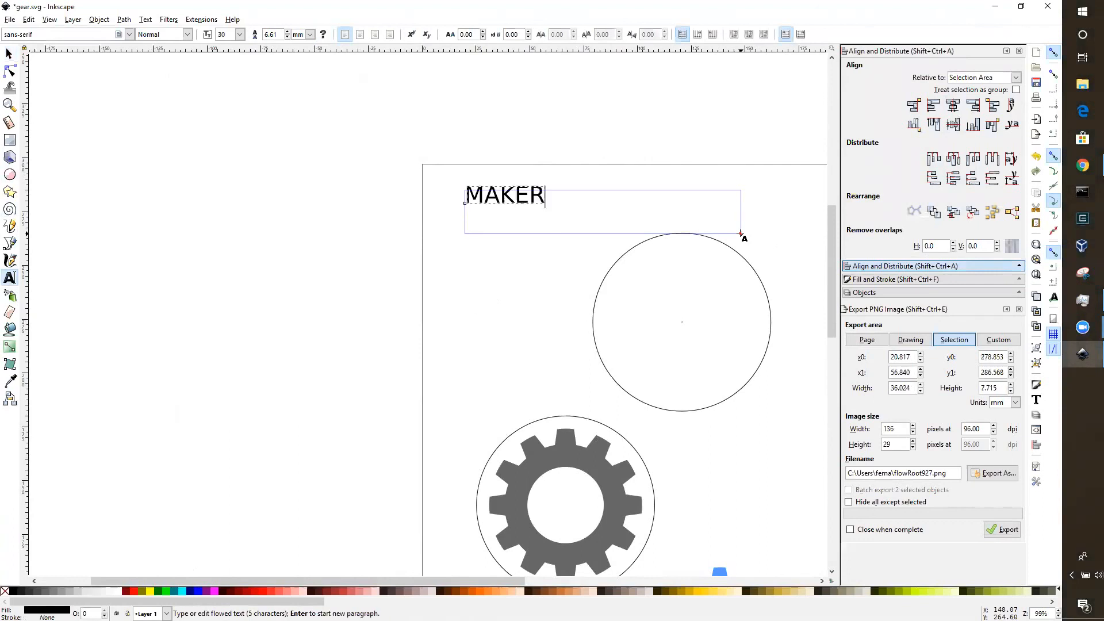
{"action": "type", "text": "S"}
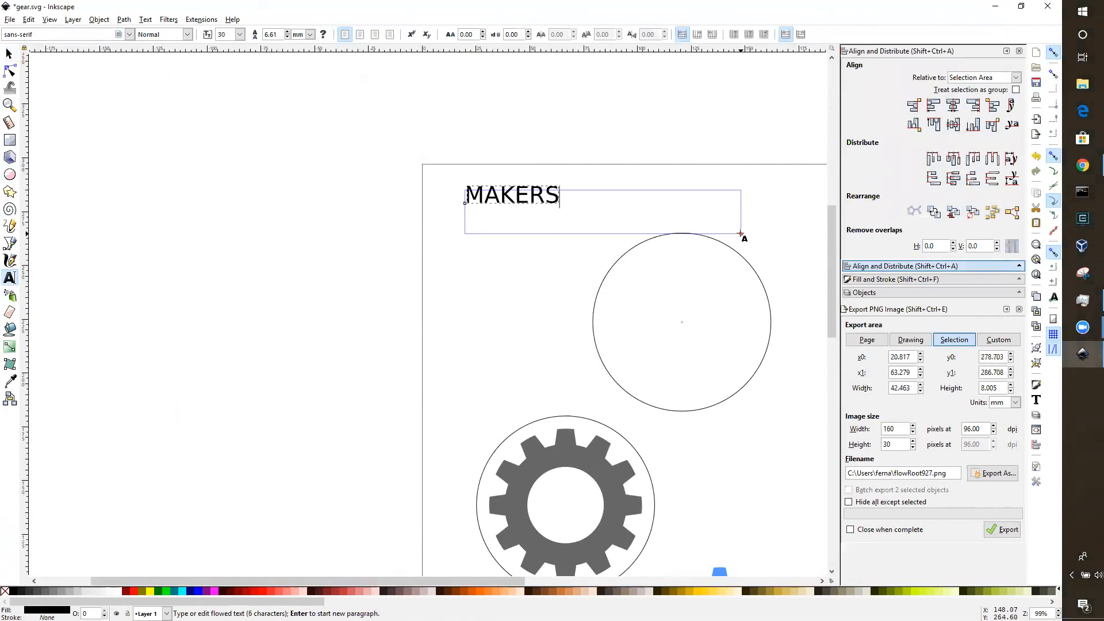
Step: Insert a space between each letter of the text so it reads "M A K E R S"
{"action": "left_click", "coordinate": [489, 195]}
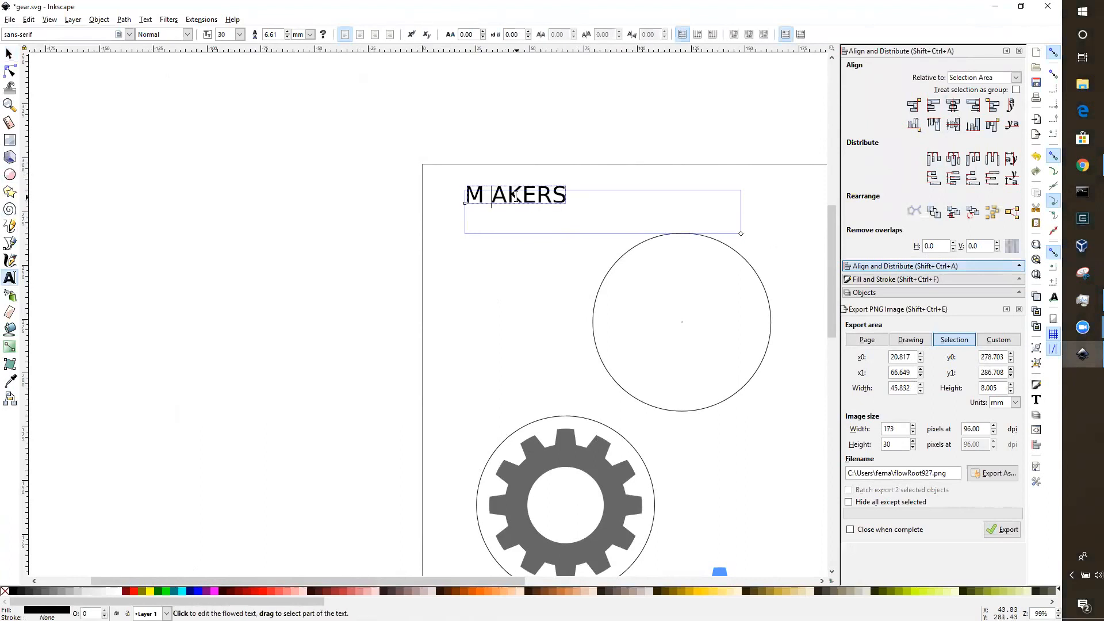
{"action": "left_click", "coordinate": [515, 197]}
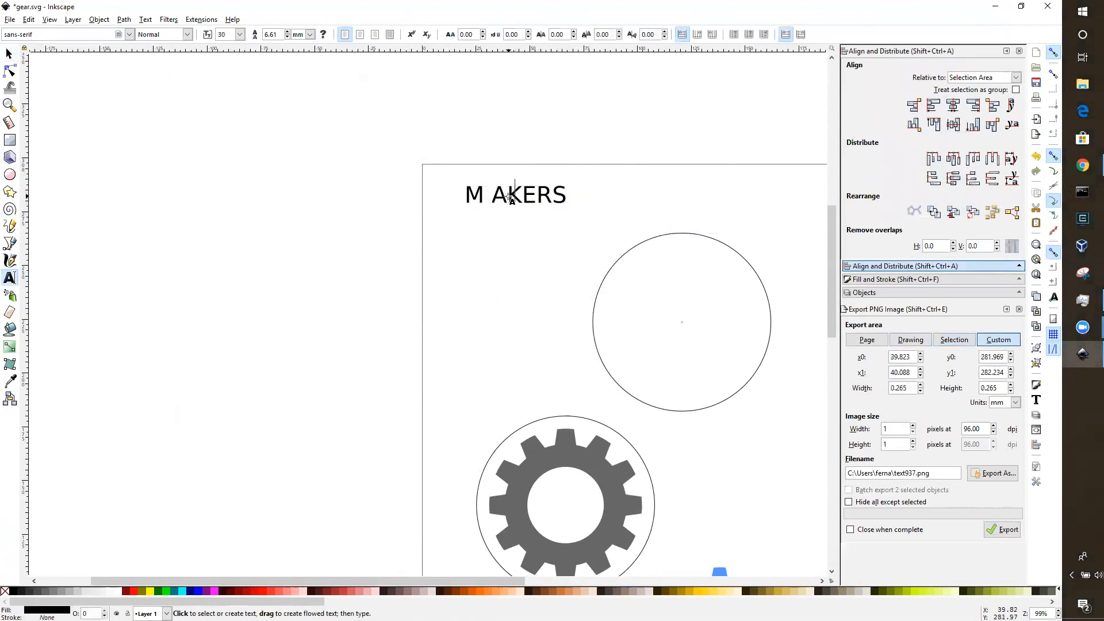
{"action": "key", "text": "Right"}
{"action": "key", "text": "Right"}
{"action": "key", "text": "Right"}
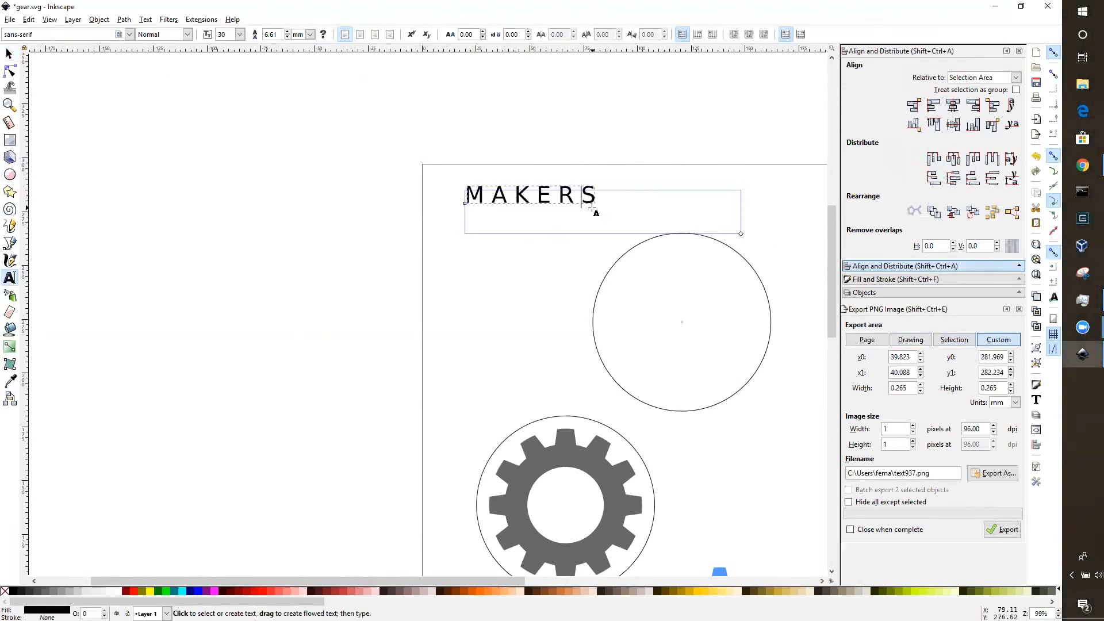
Step: Set the "M A K E R S" text above the upper circle to the Bold style
{"action": "left_click", "coordinate": [596, 195]}
{"action": "left_click_drag", "start_coordinate": [597, 196], "coordinate": [414, 155]}
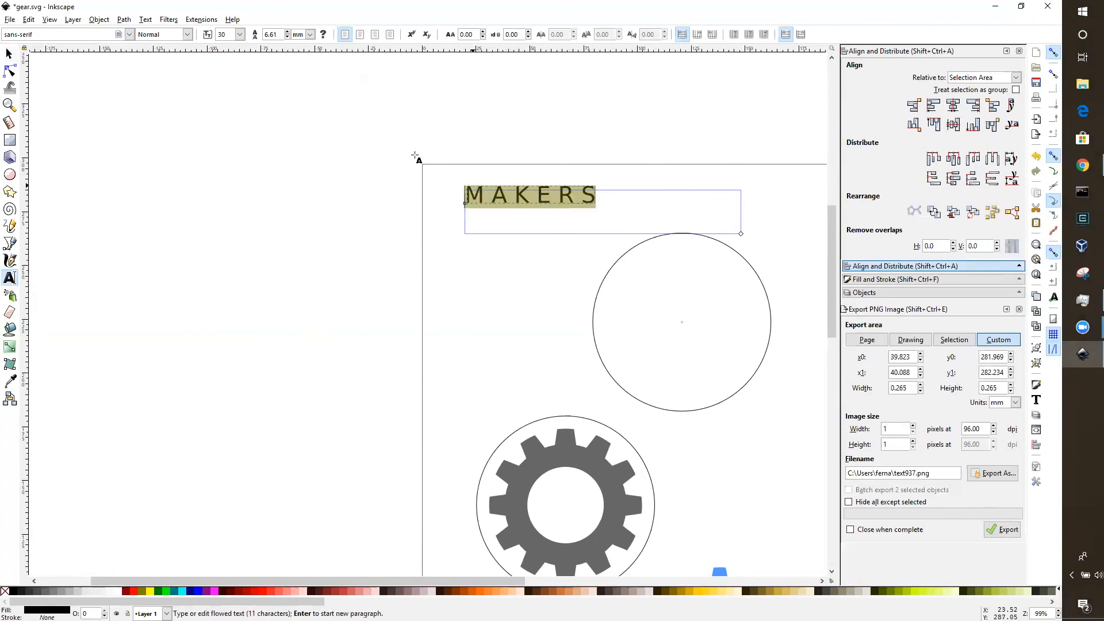
{"action": "left_click", "coordinate": [129, 35]}
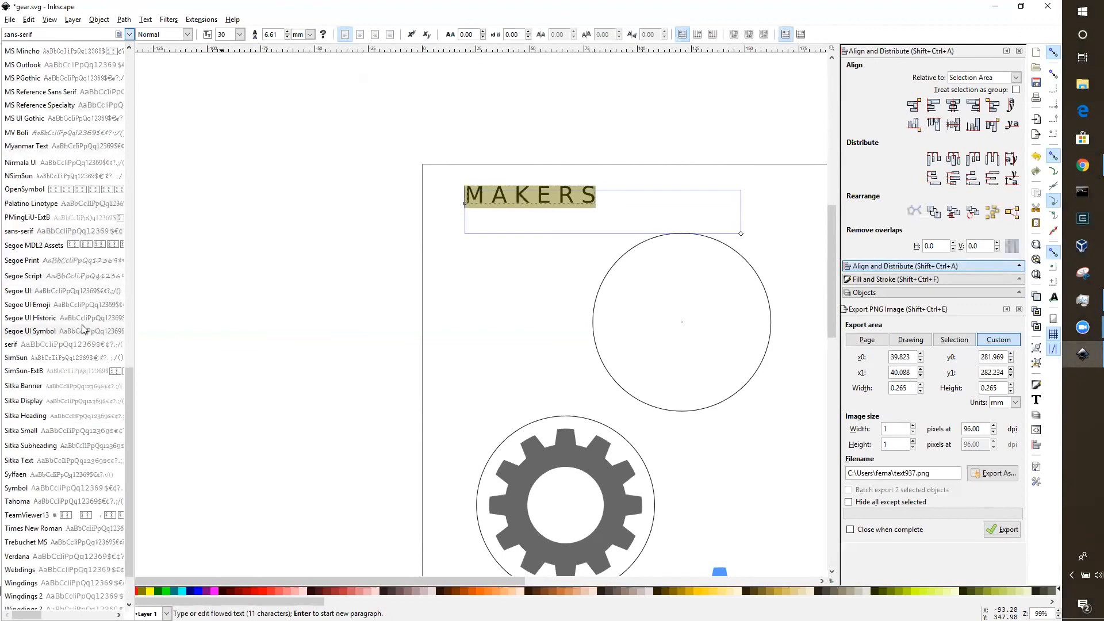
{"action": "scroll", "coordinate": [80, 346], "scroll_direction": "down", "scroll_amount": 2}
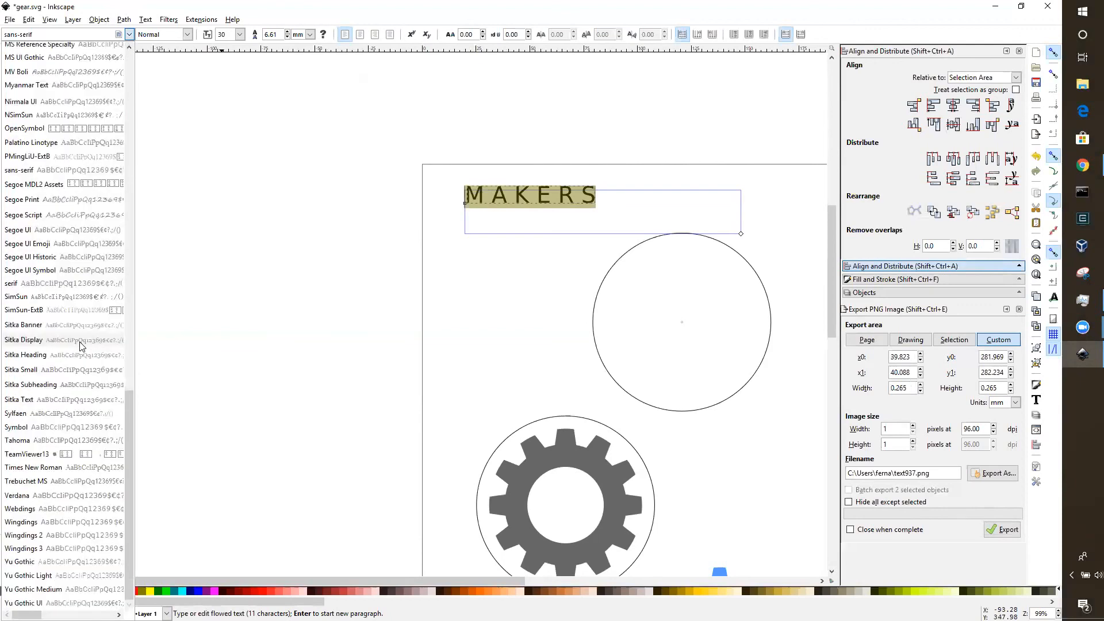
{"action": "left_click", "coordinate": [208, 39]}
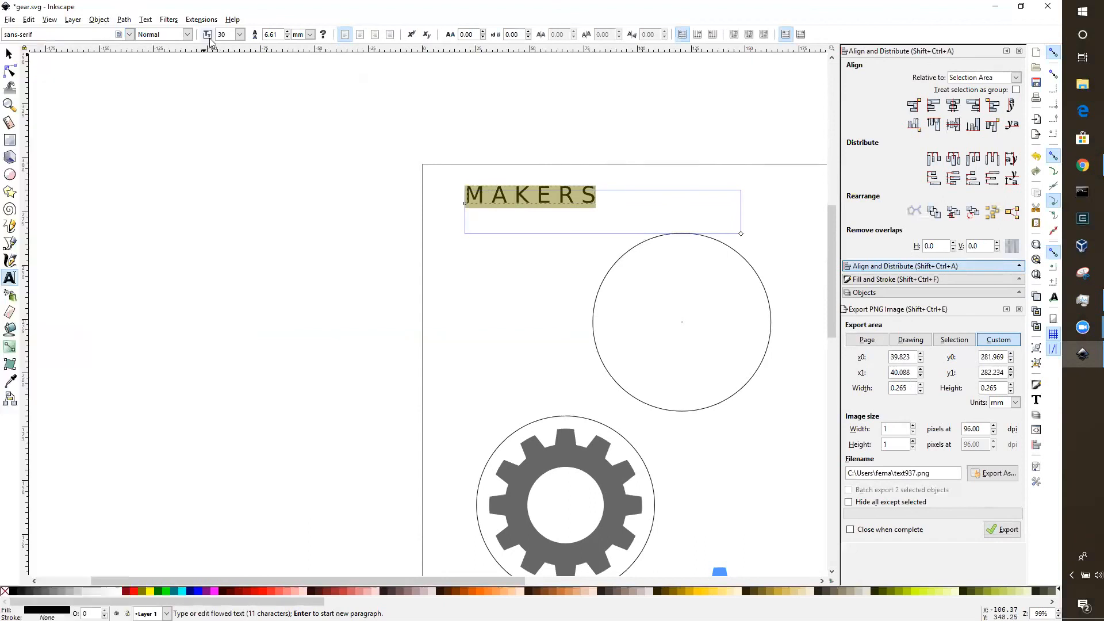
{"action": "left_click", "coordinate": [191, 35]}
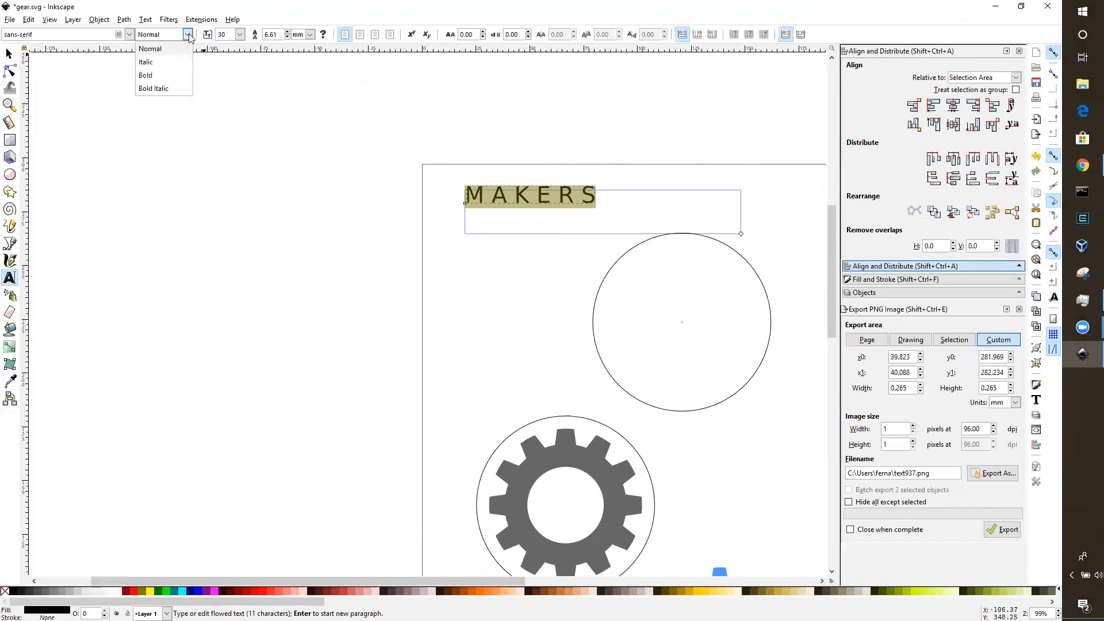
{"action": "left_click", "coordinate": [164, 75]}
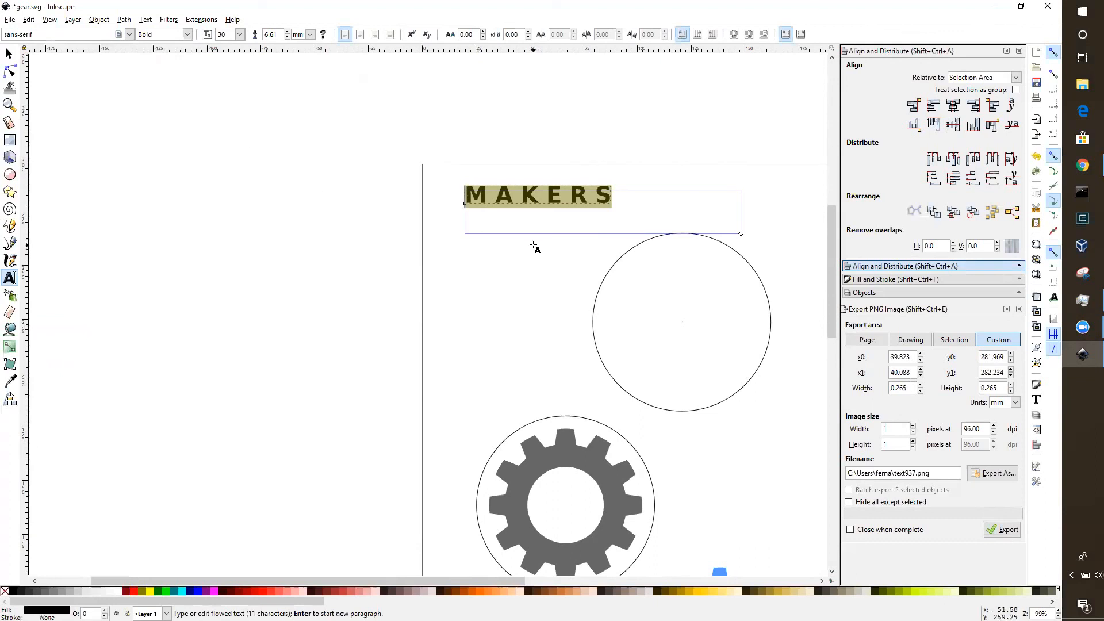
{"action": "key", "text": "Escape"}
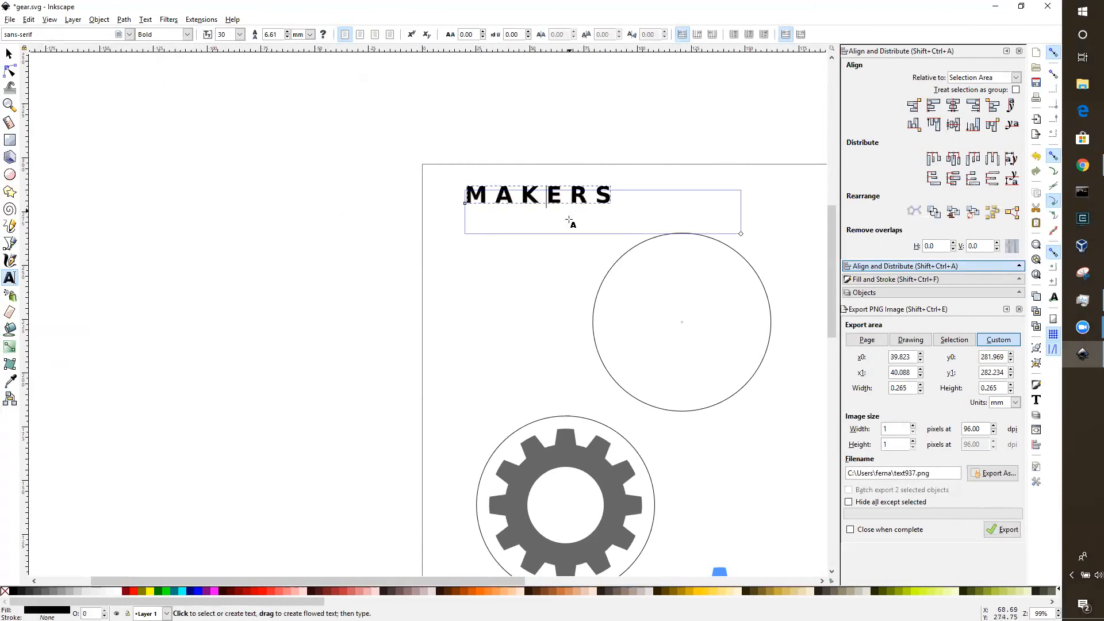
{"action": "left_click", "coordinate": [541, 262]}
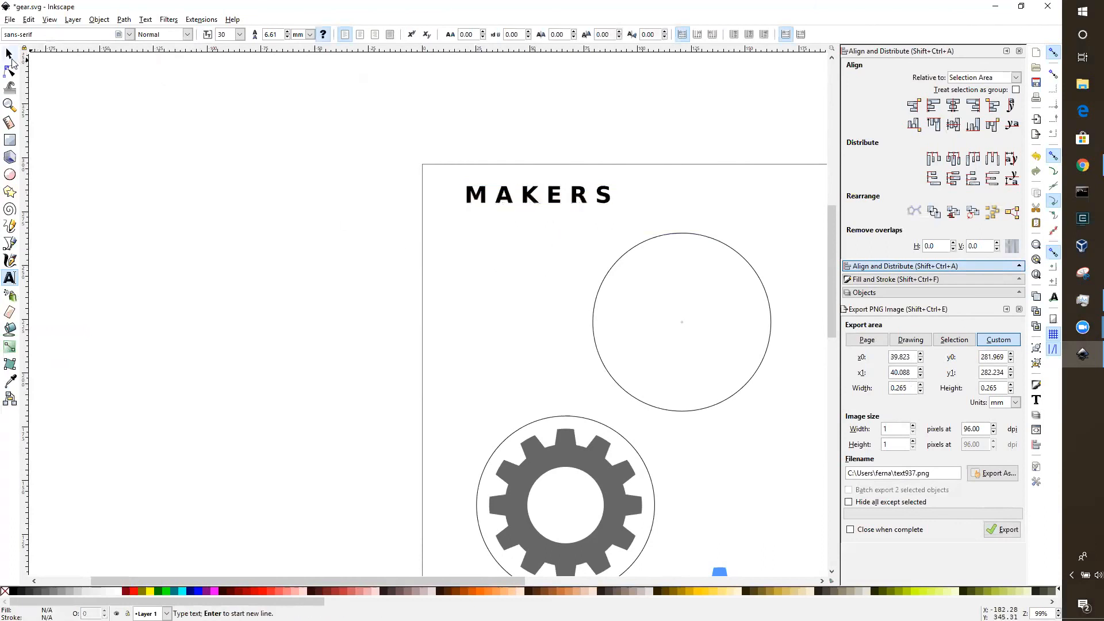
Step: Put the MAKERS text on the path of the large upper circle
{"action": "left_click", "coordinate": [8, 53]}
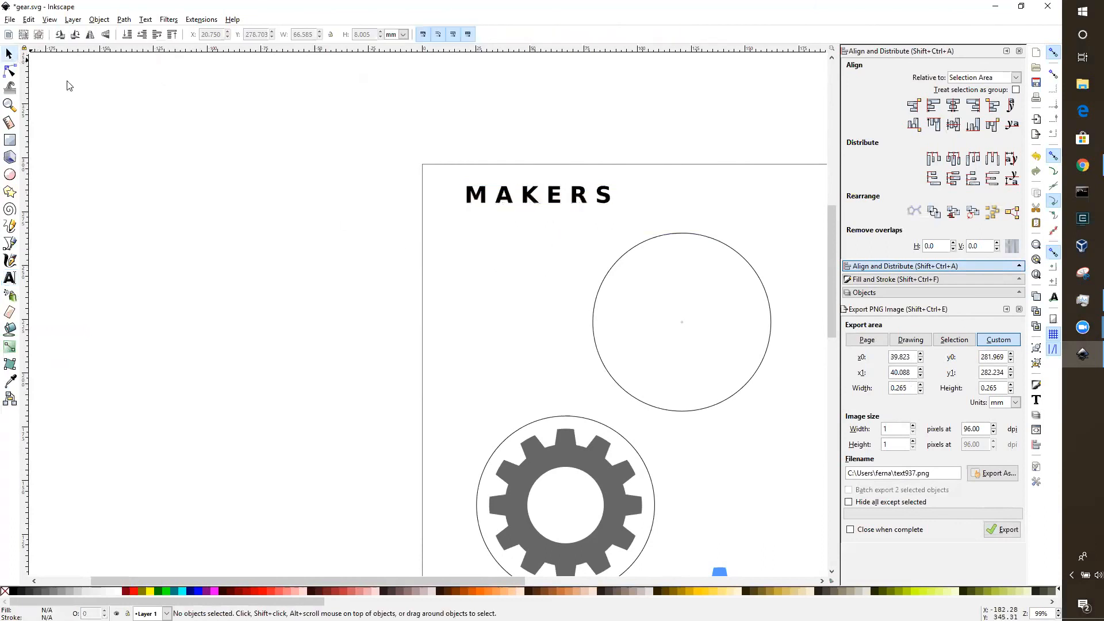
{"action": "left_click", "coordinate": [538, 199]}
{"action": "left_click", "coordinate": [628, 253]}
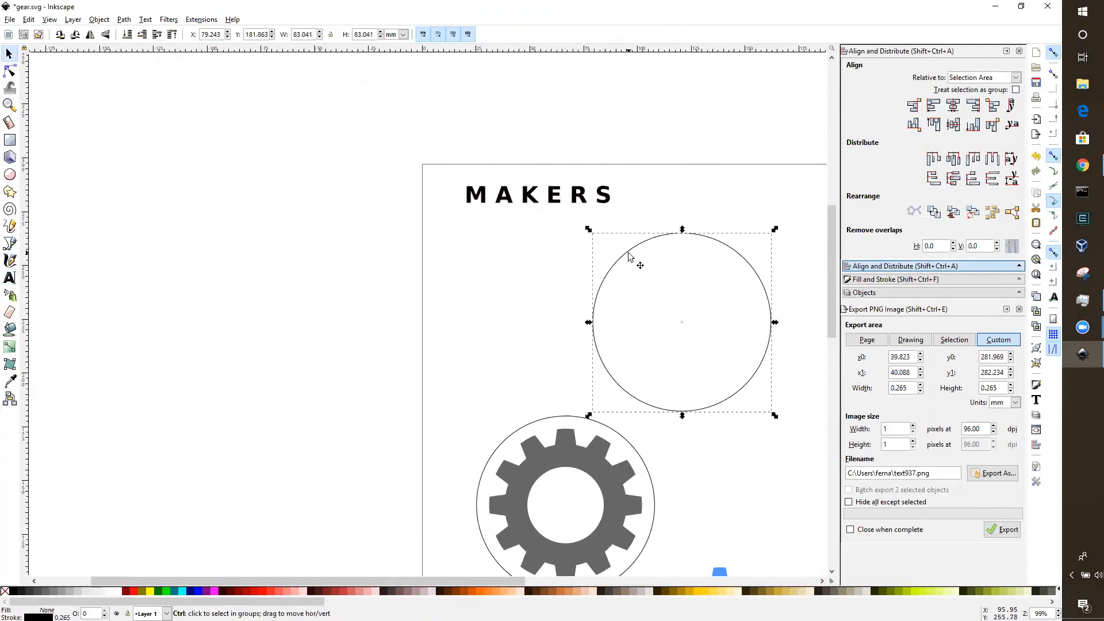
{"action": "left_click", "coordinate": [589, 201], "text": "shift"}
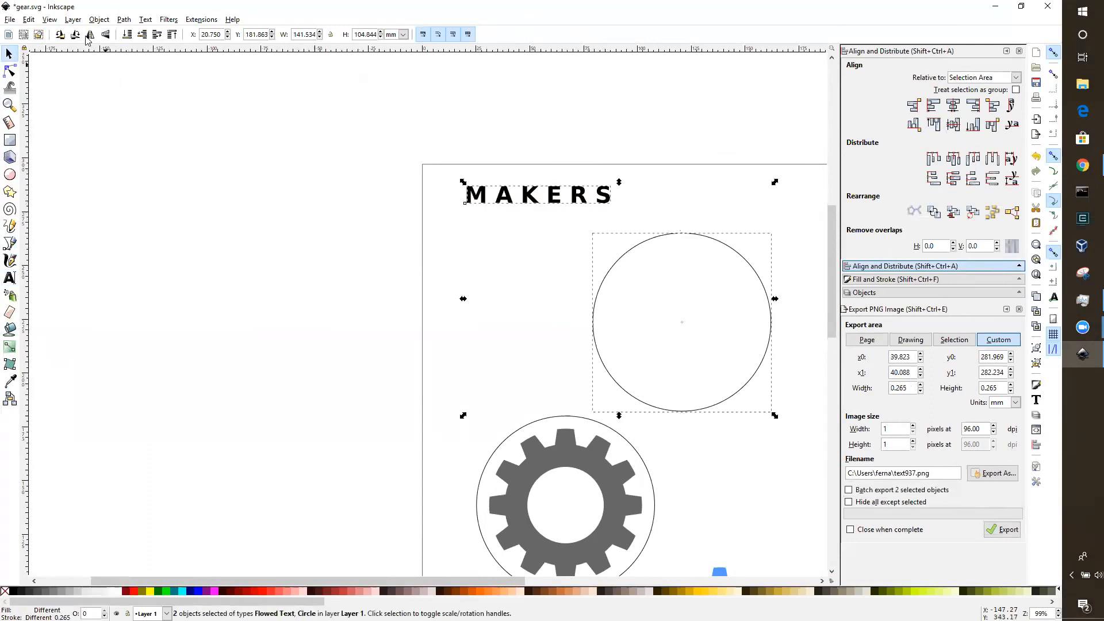
{"action": "left_click", "coordinate": [123, 19]}
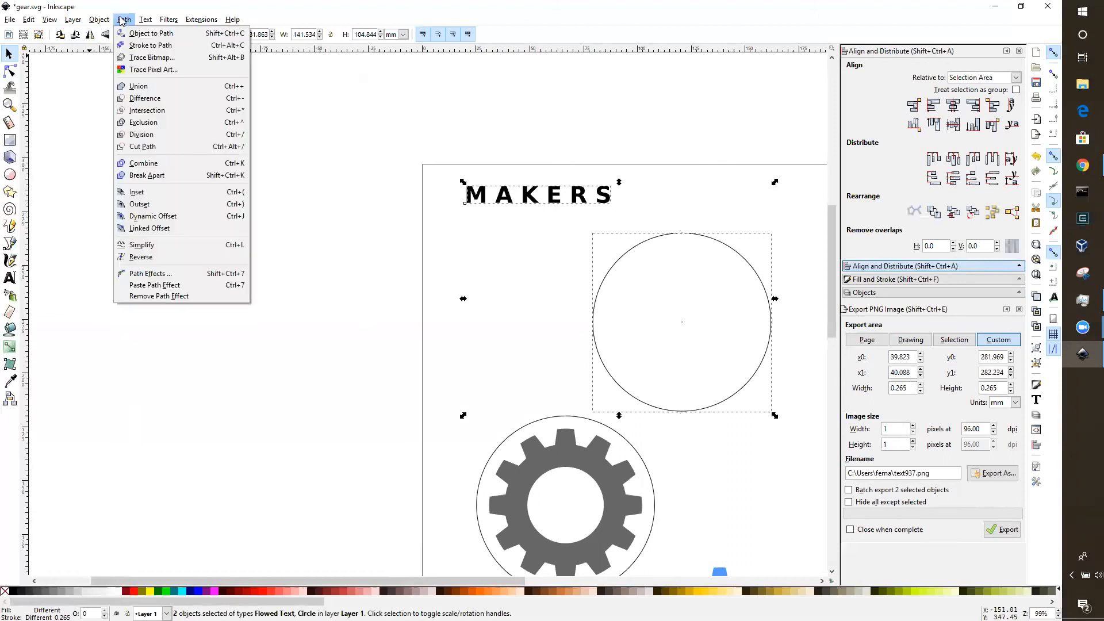
{"action": "mouse_move", "coordinate": [145, 19]}
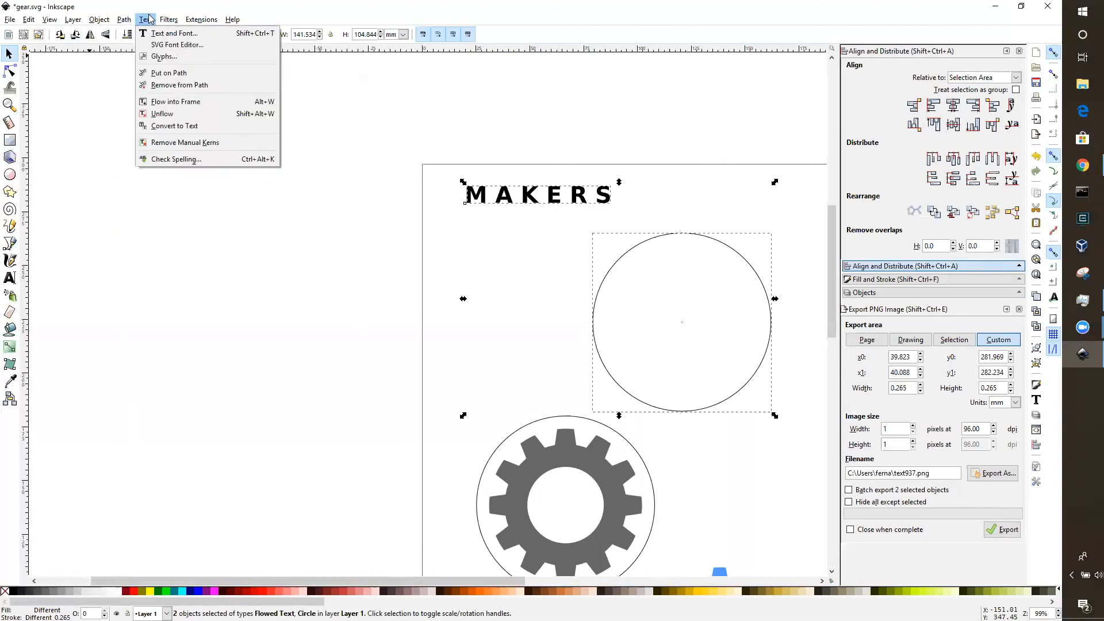
{"action": "left_click", "coordinate": [176, 73]}
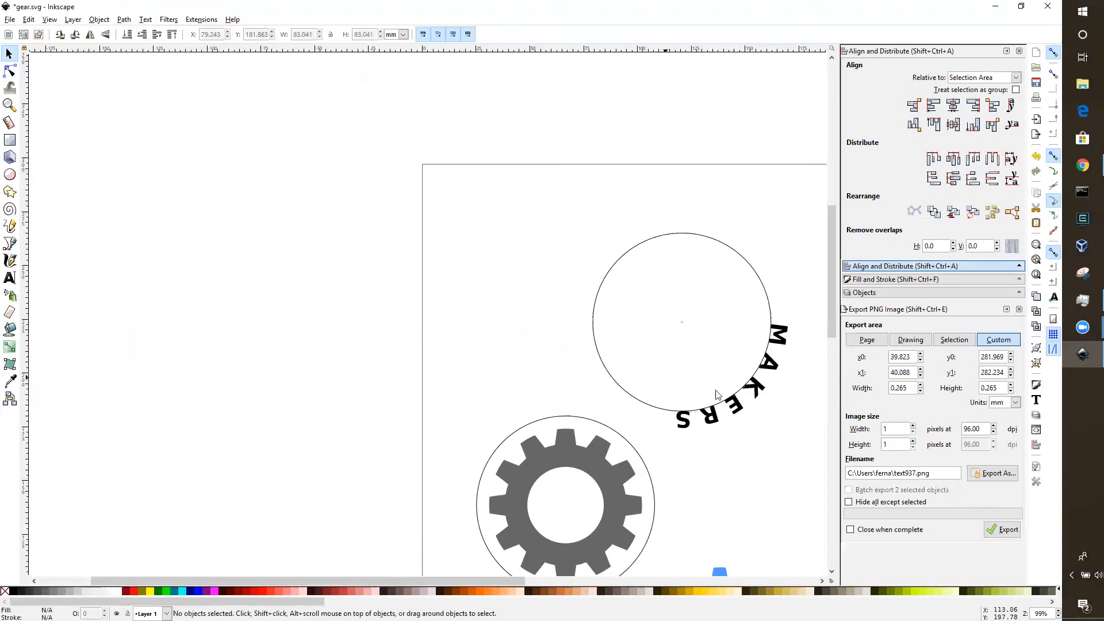
Step: Try to rotate the curved MAKERS text around the large circle, and undo the transformation
{"action": "left_click", "coordinate": [741, 414]}
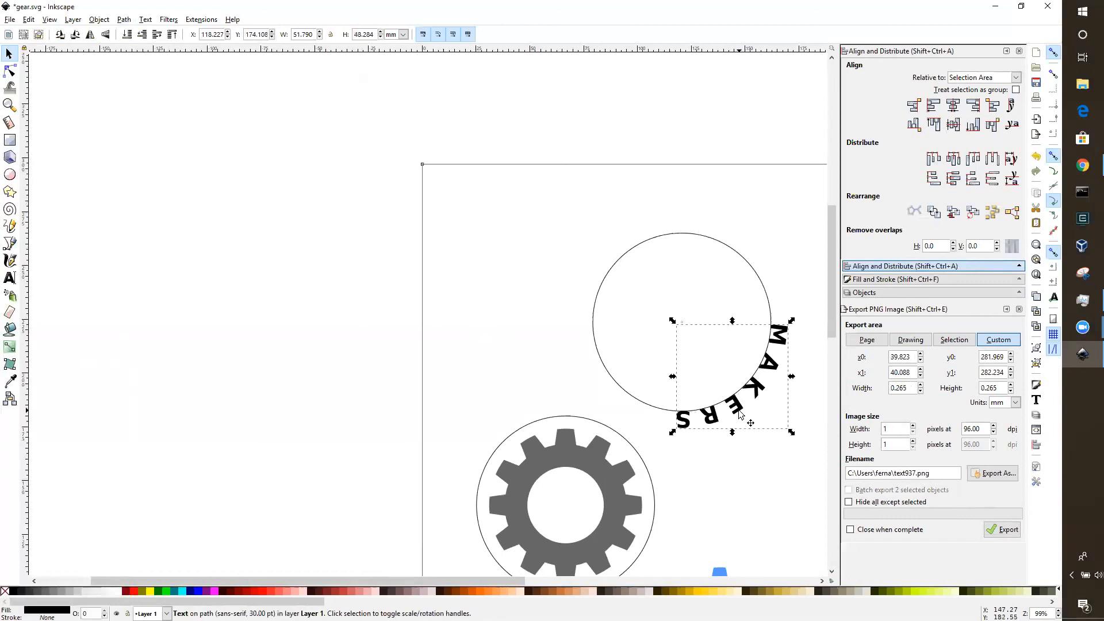
{"action": "left_click", "coordinate": [740, 414]}
{"action": "left_click_drag", "start_coordinate": [791, 323], "coordinate": [695, 288]}
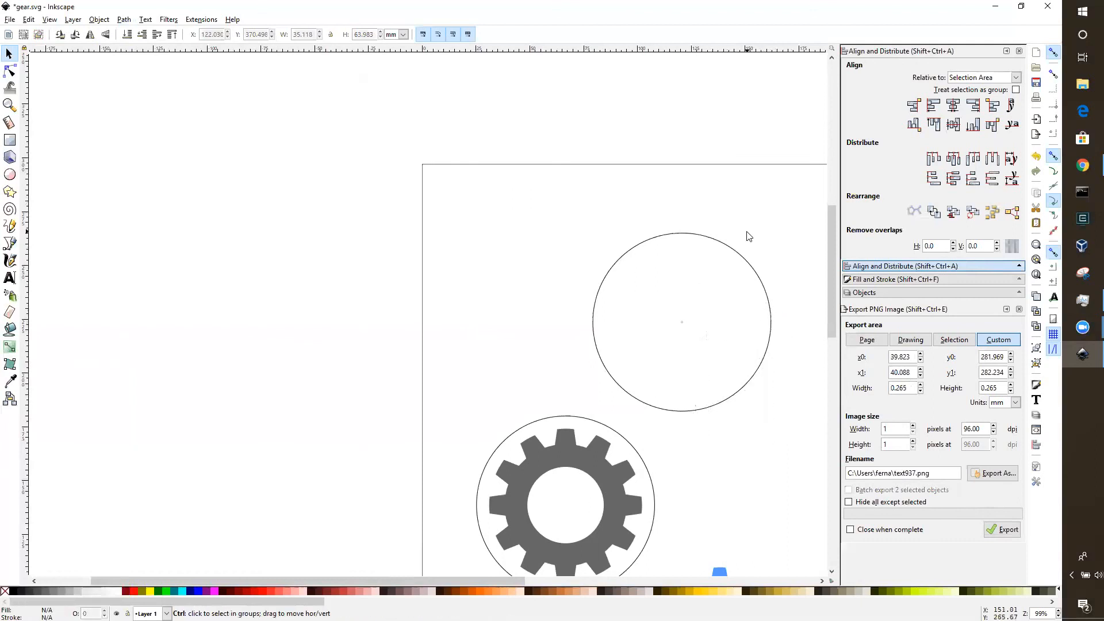
{"action": "key", "text": "ctrl+z"}
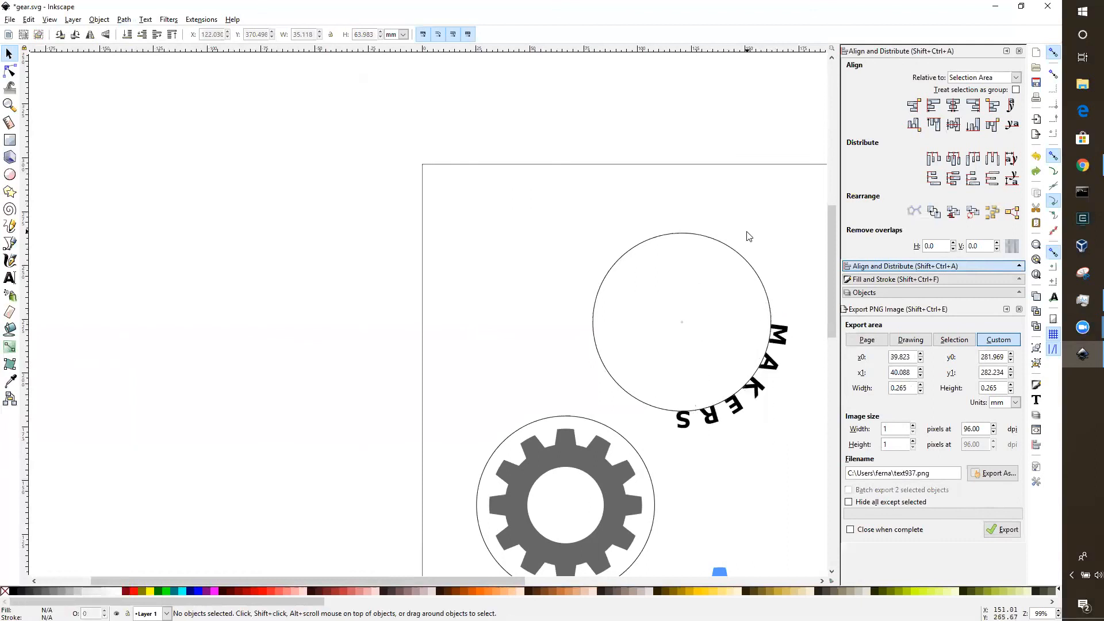
Step: Move the curved text's rotation centre onto the tiny circle marking the middle of the large circle
{"action": "left_click", "coordinate": [752, 392]}
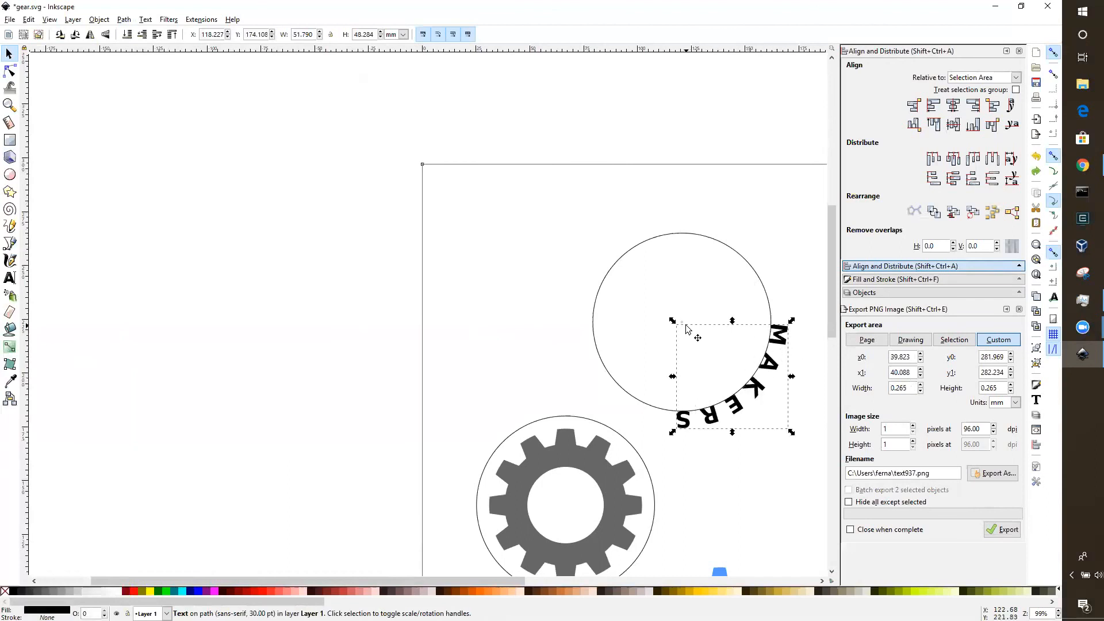
{"action": "left_click", "coordinate": [758, 380]}
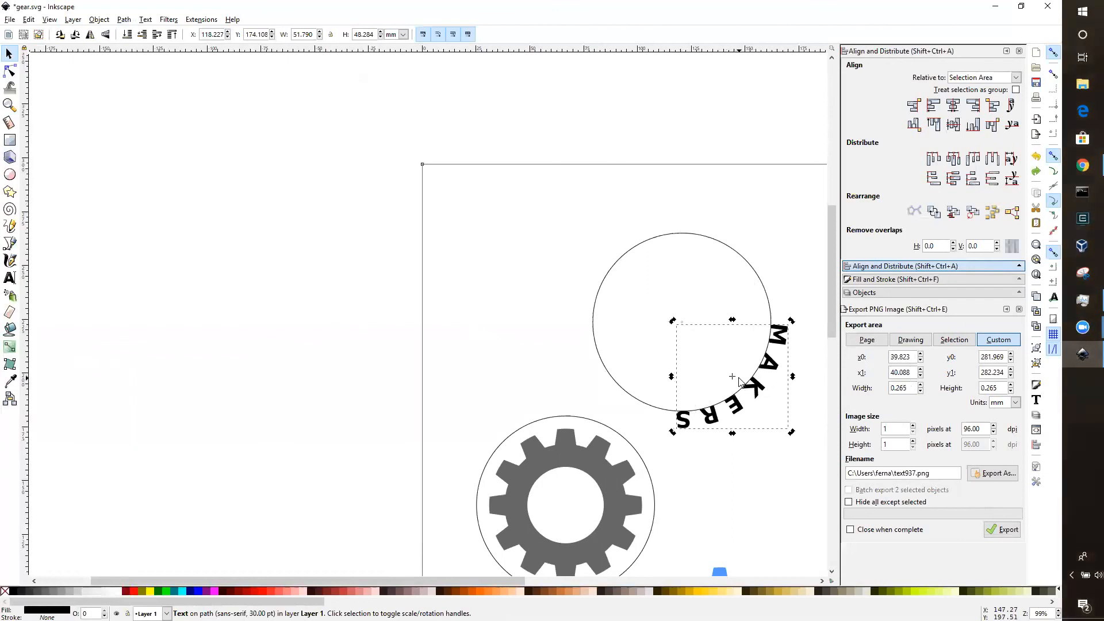
{"action": "scroll", "coordinate": [739, 381], "scroll_direction": "up", "scroll_amount": 2}
{"action": "scroll", "coordinate": [739, 381], "scroll_direction": "up", "scroll_amount": 2}
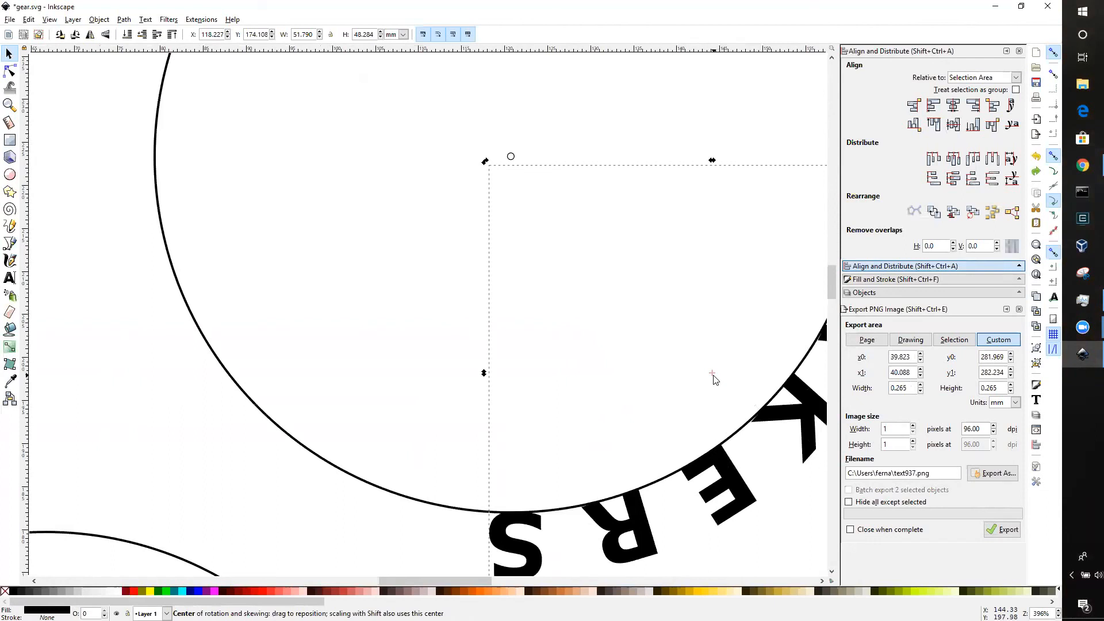
{"action": "left_click_drag", "start_coordinate": [713, 374], "coordinate": [512, 161]}
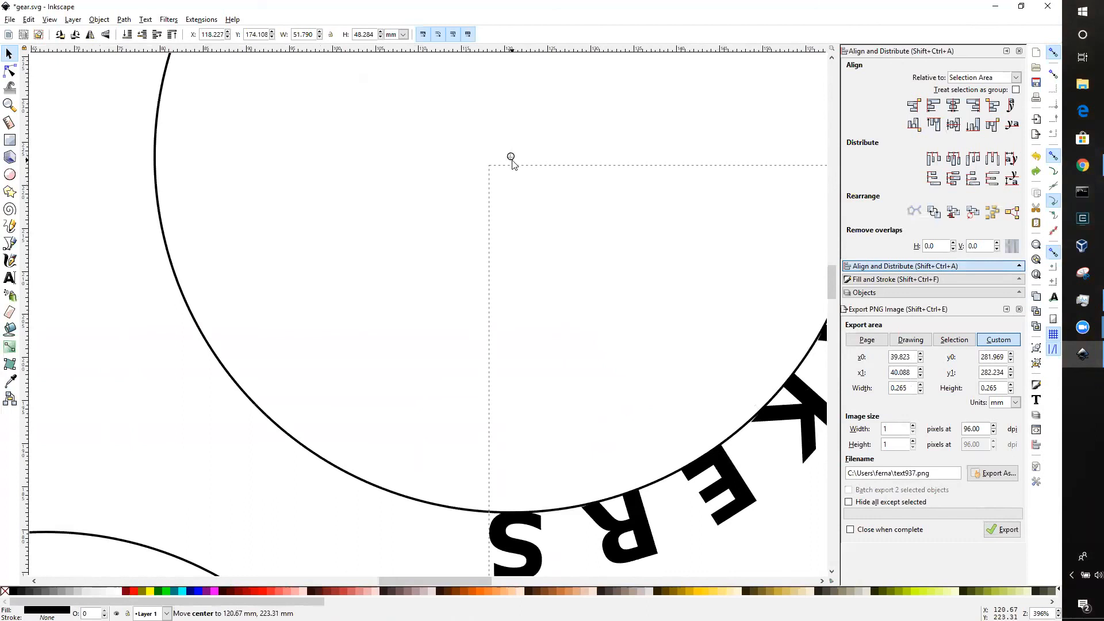
{"action": "left_click_drag", "start_coordinate": [512, 161], "coordinate": [512, 158]}
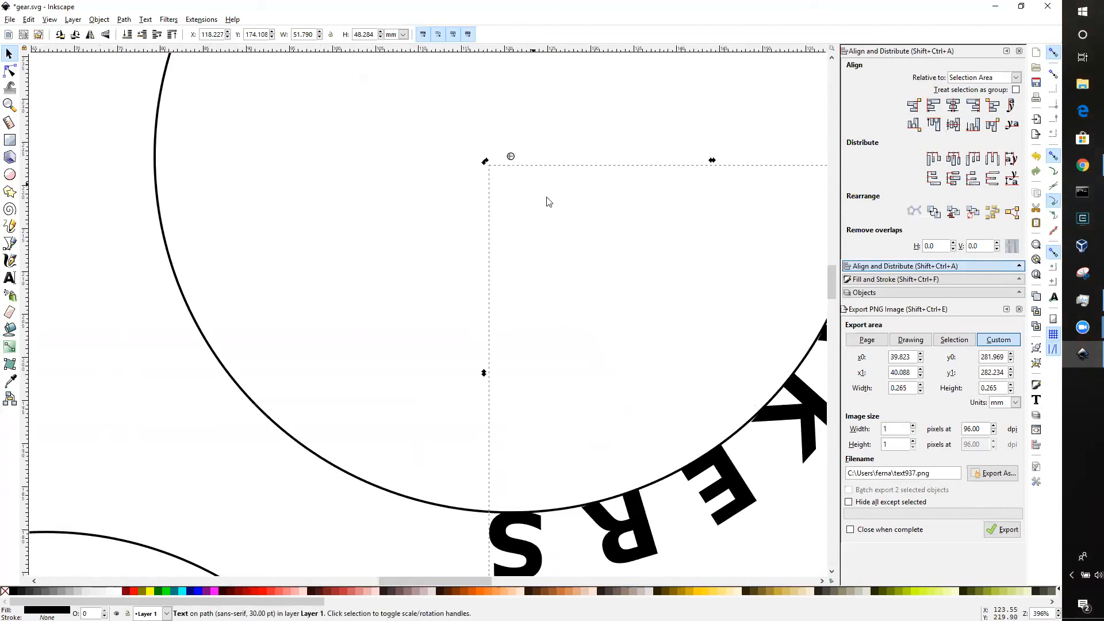
Step: Fine-tune the text's rotation centre so it sits in the exact middle of the tiny circle
{"action": "scroll", "coordinate": [551, 208], "scroll_direction": "up", "scroll_amount": 2}
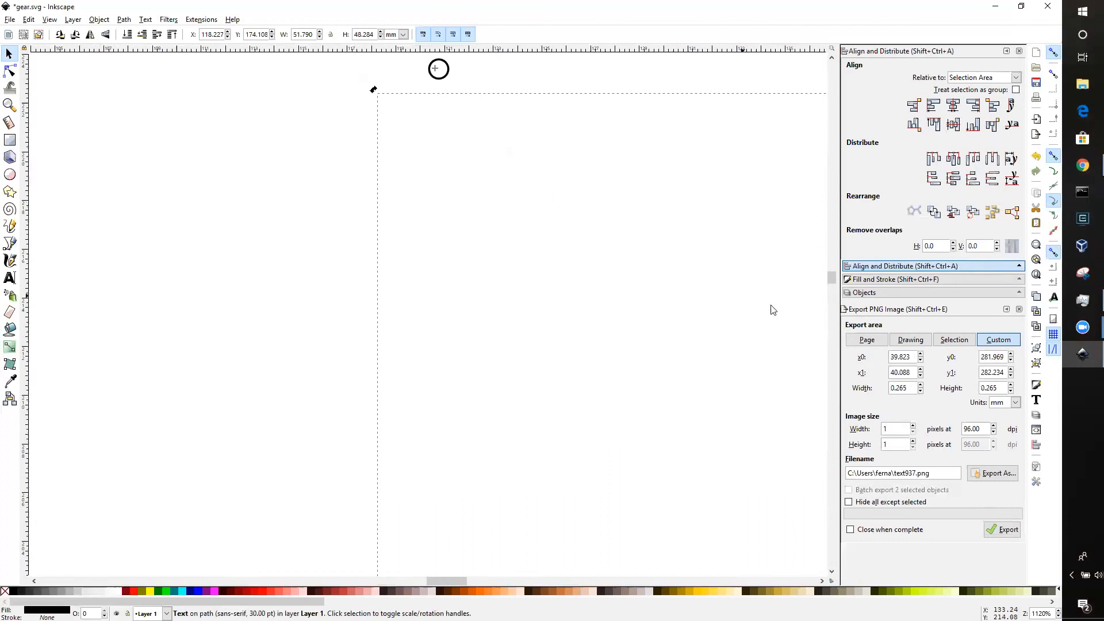
{"action": "left_click_drag", "start_coordinate": [832, 282], "coordinate": [832, 266]}
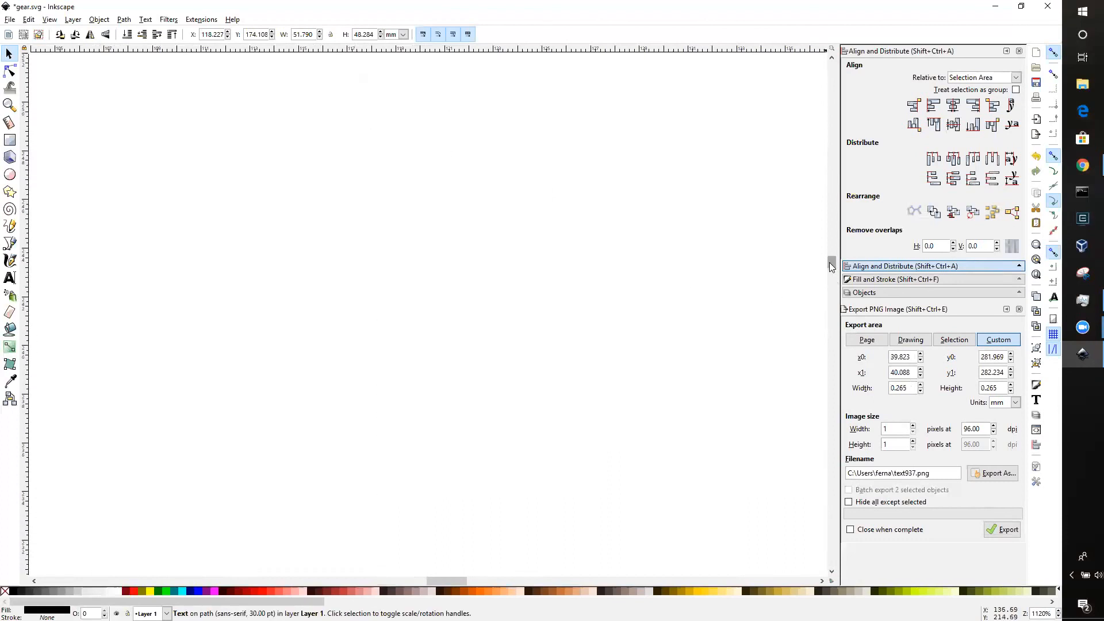
{"action": "scroll", "coordinate": [796, 286], "scroll_direction": "down", "scroll_amount": 5}
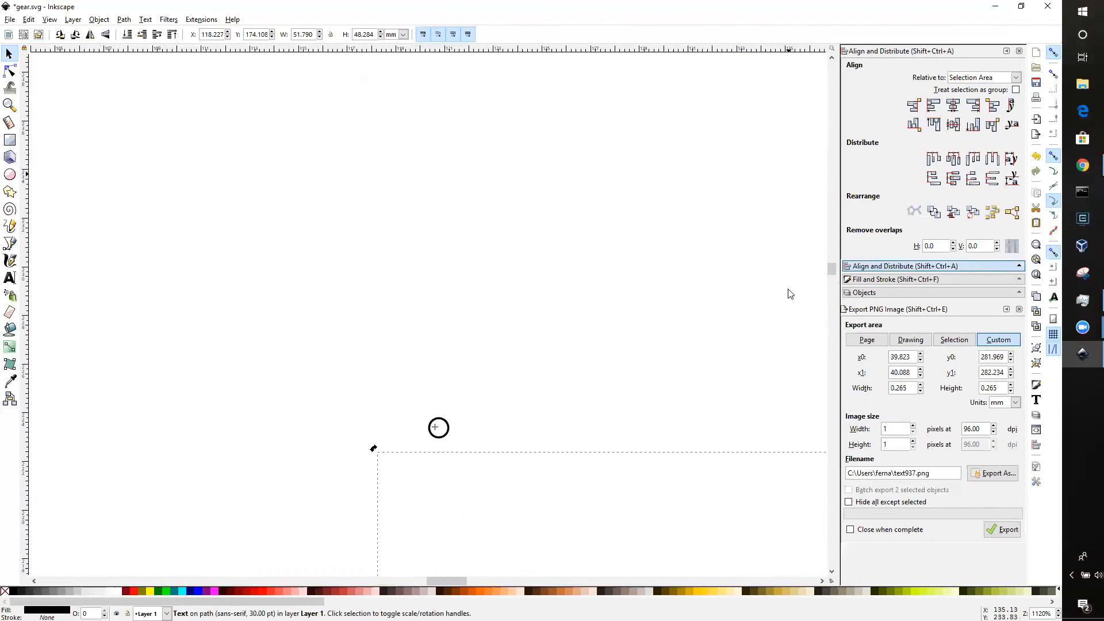
{"action": "left_click_drag", "start_coordinate": [436, 340], "coordinate": [438, 340]}
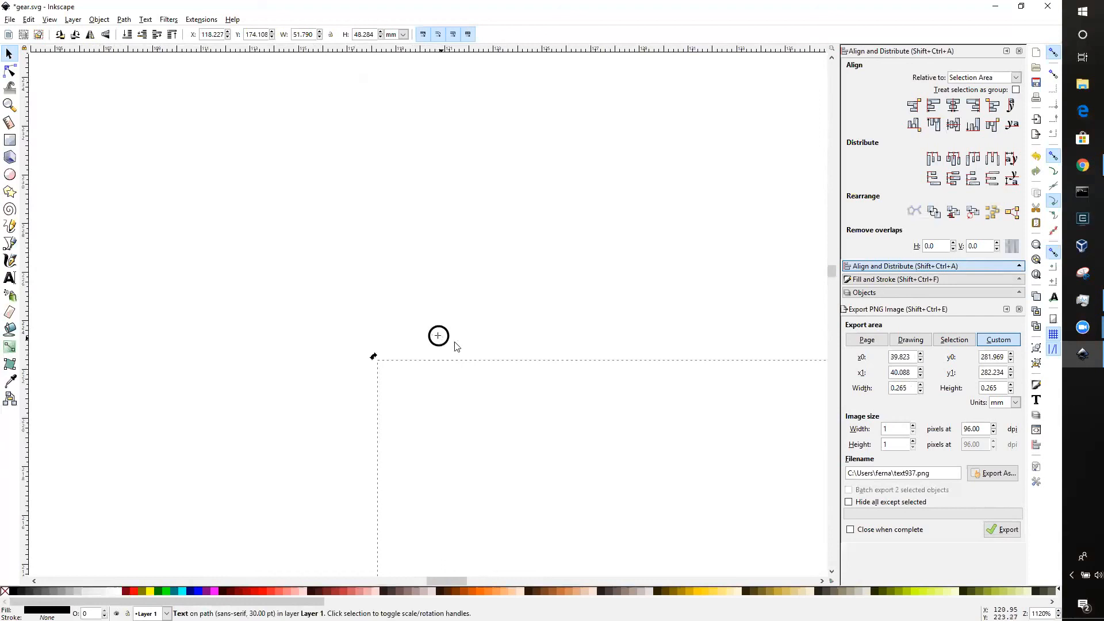
{"action": "left_click", "coordinate": [485, 337]}
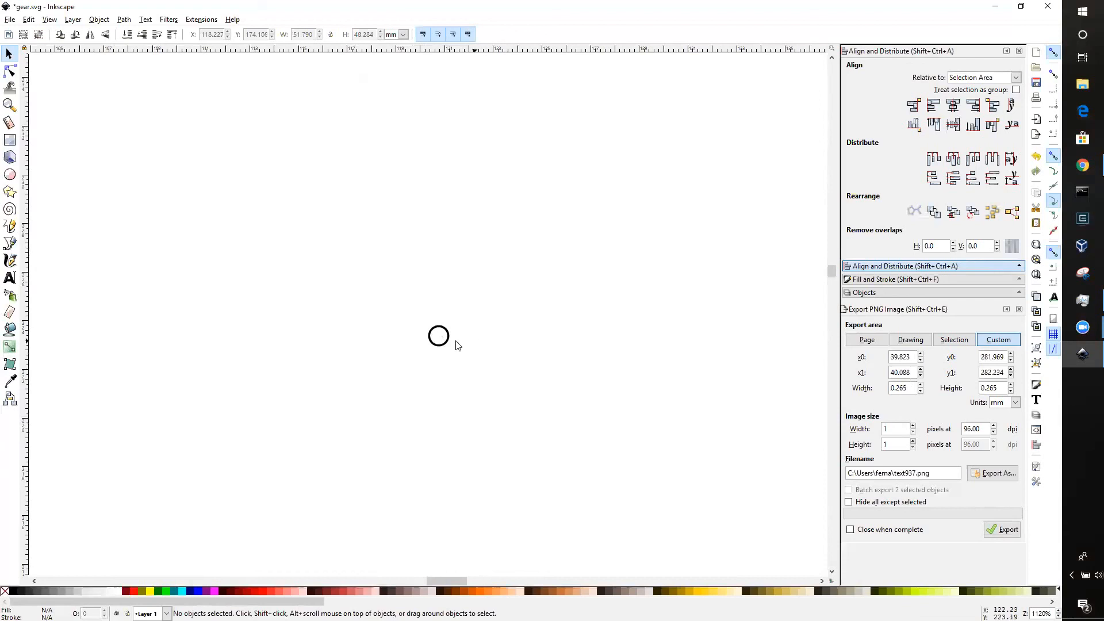
Step: Rotate the MAKERS text about the large circle's centre until it arcs symmetrically over the circle's top
{"action": "scroll", "coordinate": [185, 246], "scroll_direction": "up", "scroll_amount": 2}
{"action": "scroll", "coordinate": [186, 246], "scroll_direction": "down", "scroll_amount": 1}
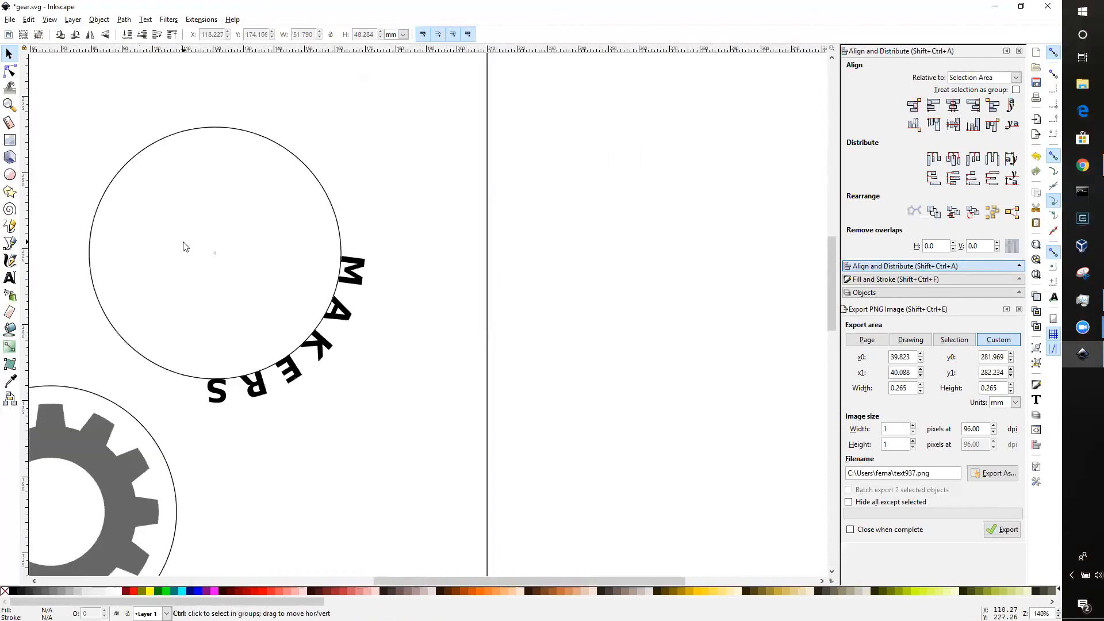
{"action": "double_click", "coordinate": [319, 344]}
{"action": "left_click", "coordinate": [411, 377]}
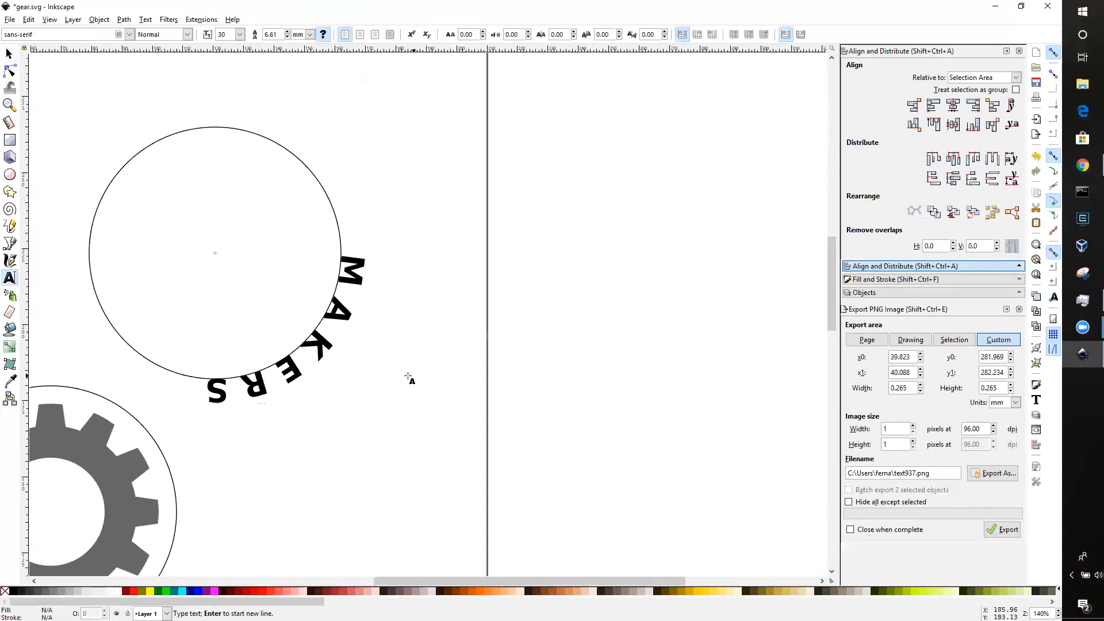
{"action": "left_click", "coordinate": [8, 55]}
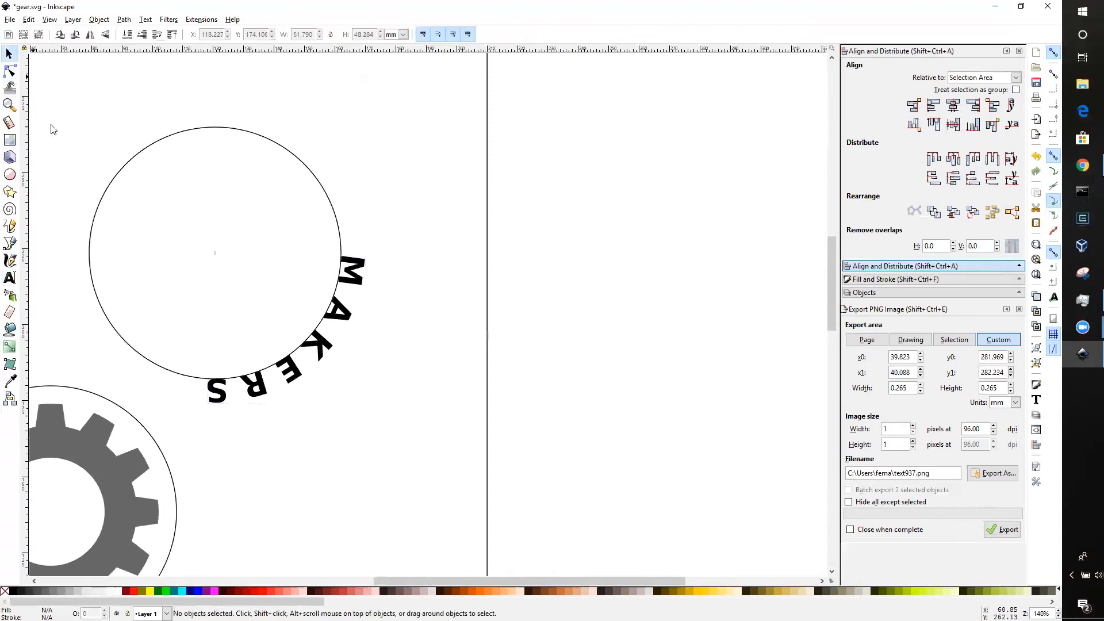
{"action": "left_click", "coordinate": [325, 346]}
{"action": "left_click", "coordinate": [334, 354]}
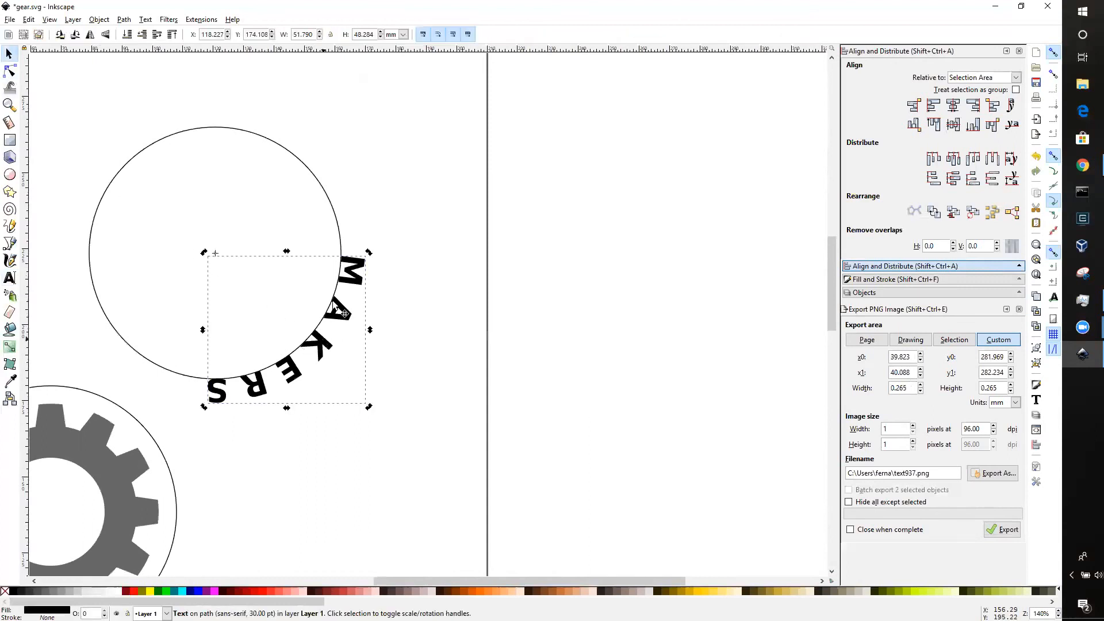
{"action": "left_click_drag", "start_coordinate": [368, 253], "coordinate": [89, 124]}
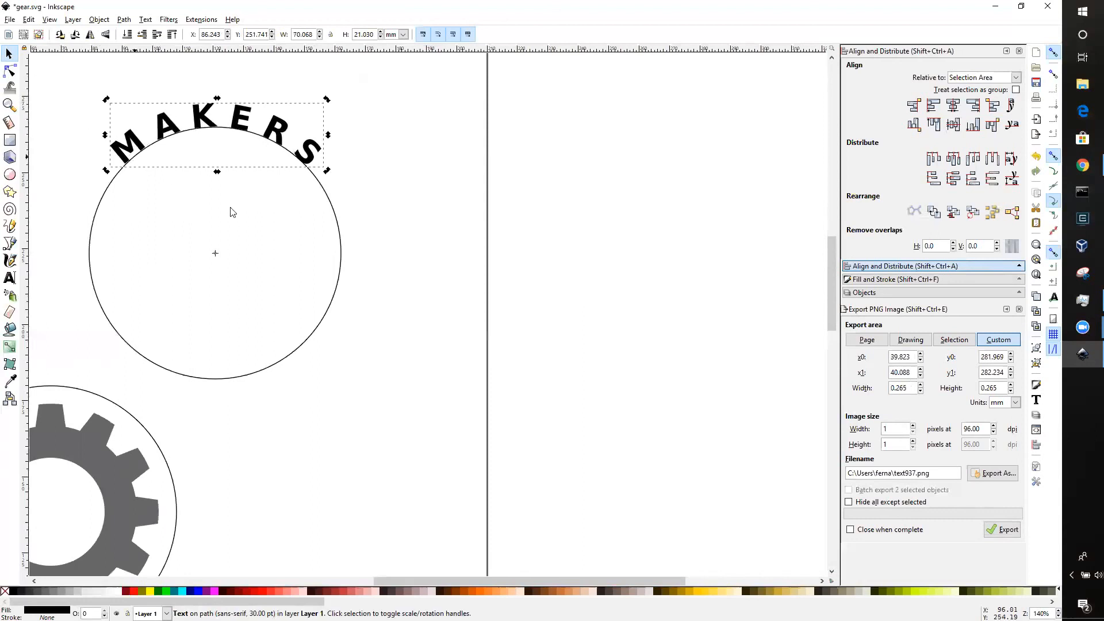
Step: Delete the large circle that carries the MAKERS text
{"action": "left_click", "coordinate": [361, 223]}
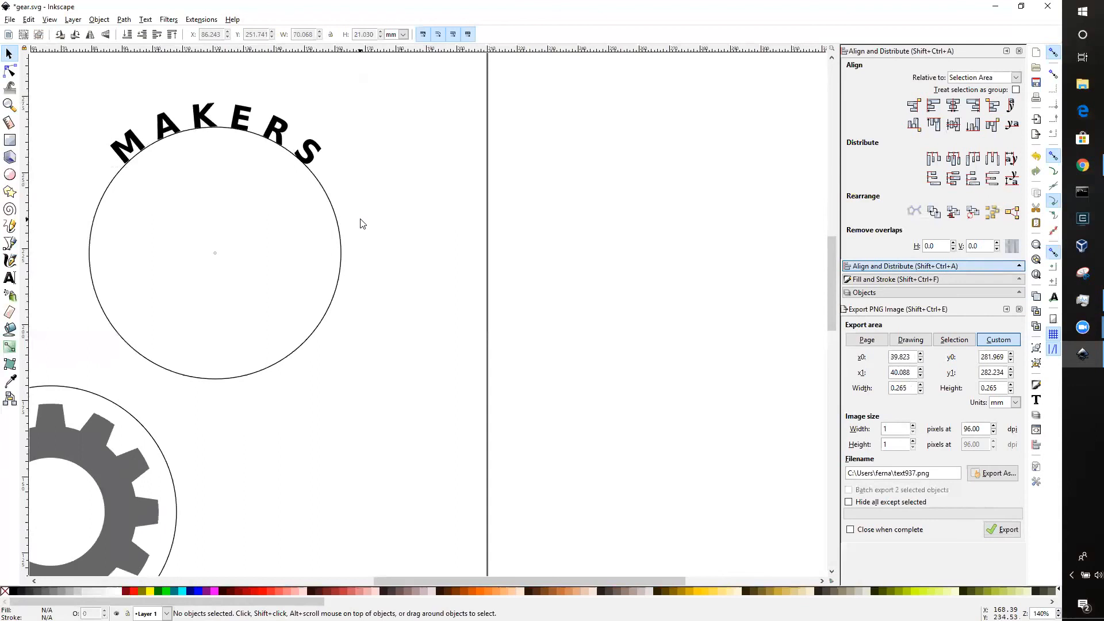
{"action": "left_click", "coordinate": [338, 232]}
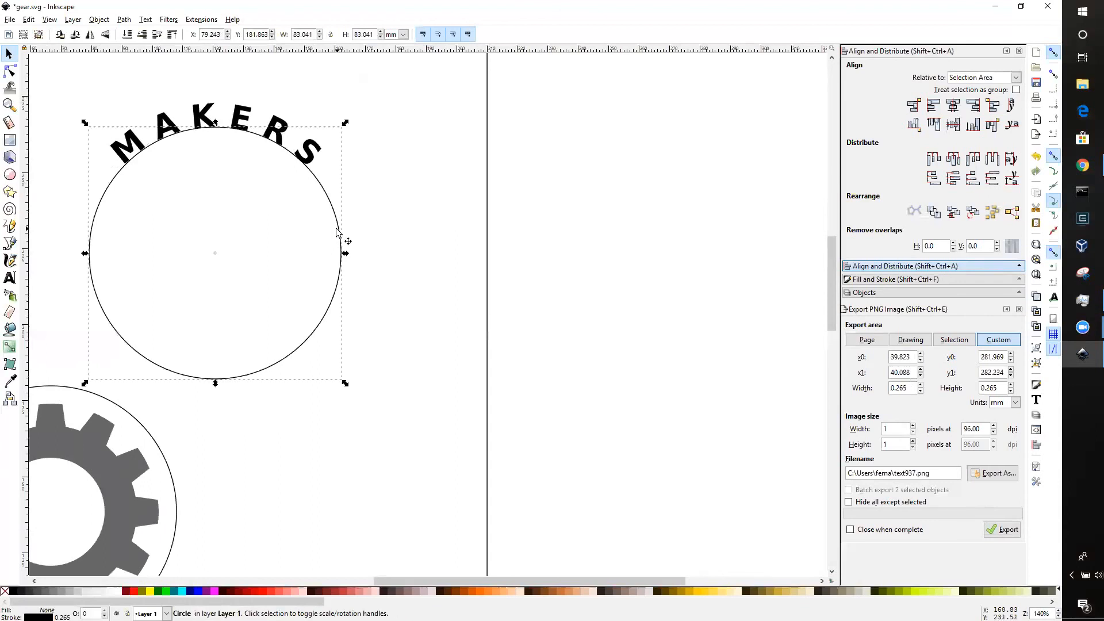
{"action": "key", "text": "Delete"}
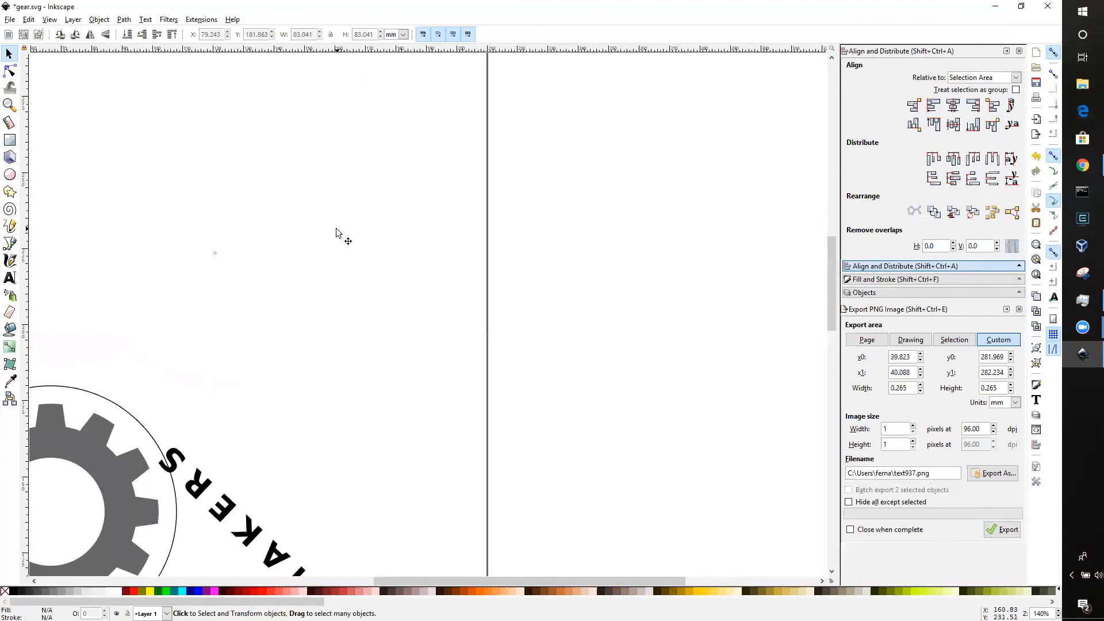
Step: Undo the deletion of the large circle and convert the curved MAKERS text into paths
{"action": "key", "text": "ctrl"}
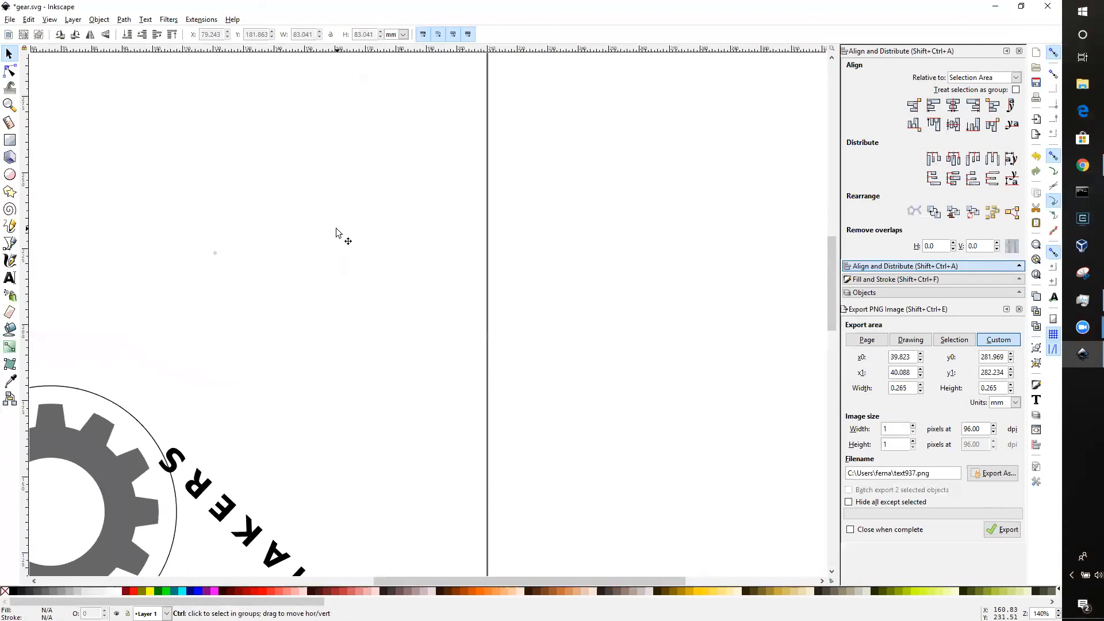
{"action": "key", "text": "ctrl+z"}
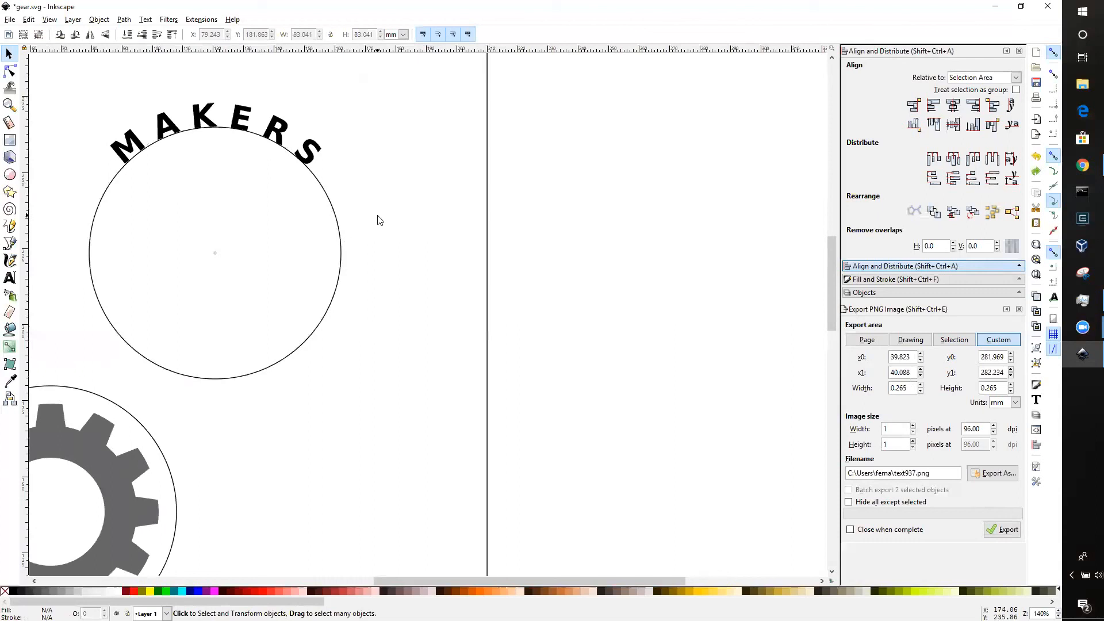
{"action": "left_click", "coordinate": [286, 146]}
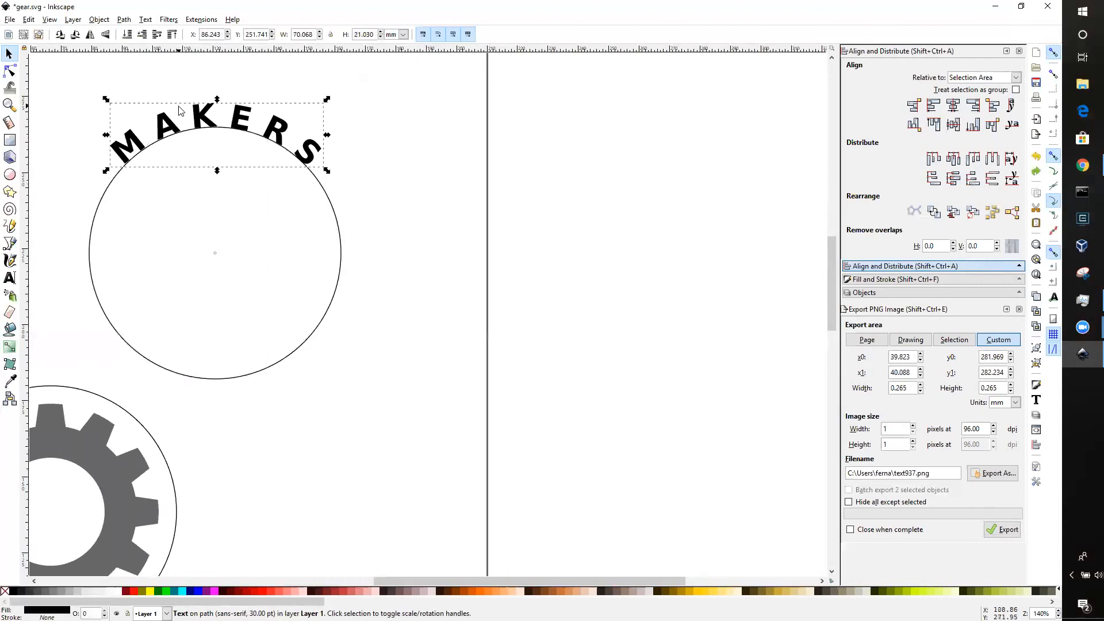
{"action": "left_click", "coordinate": [100, 21]}
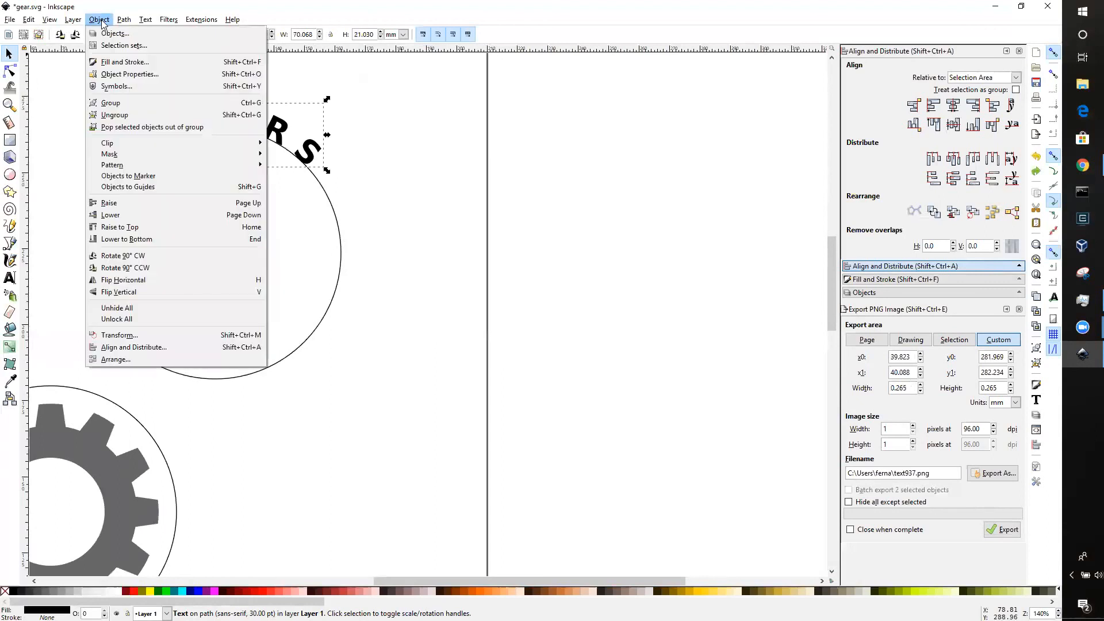
{"action": "mouse_move", "coordinate": [123, 23]}
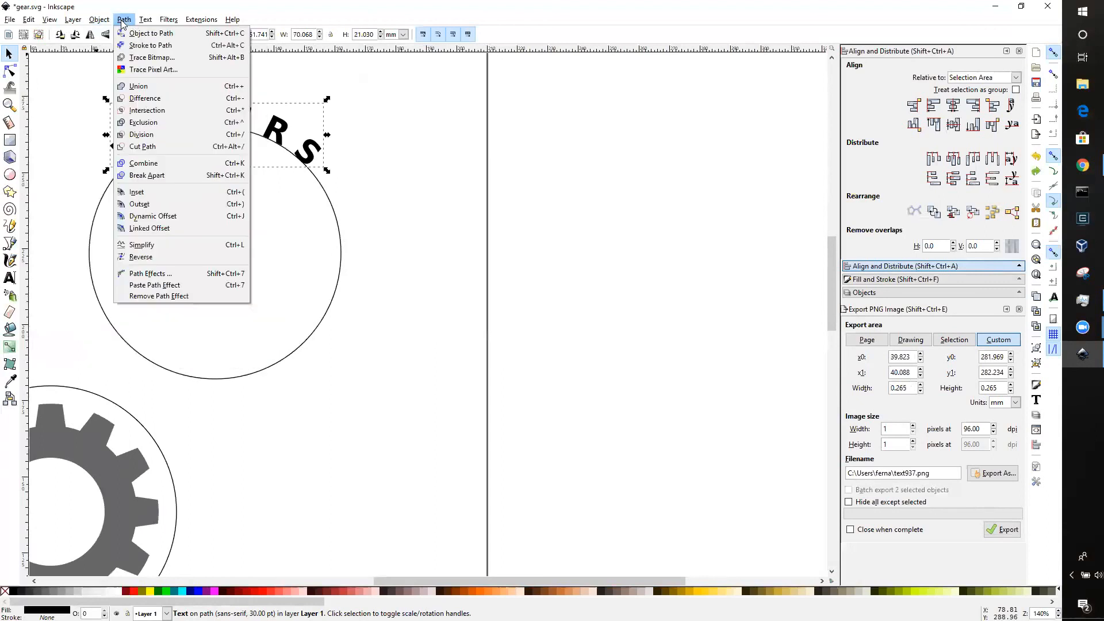
{"action": "left_click", "coordinate": [130, 34]}
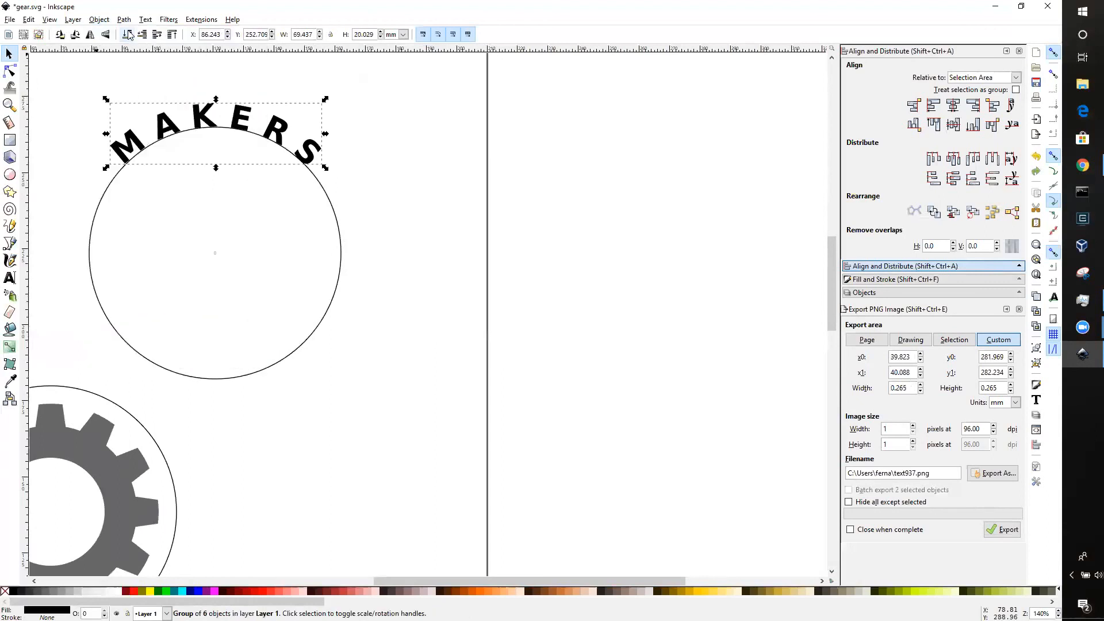
Step: Delete the large circle beneath the MAKERS lettering and the tiny circle marking its centre
{"action": "left_click", "coordinate": [339, 240]}
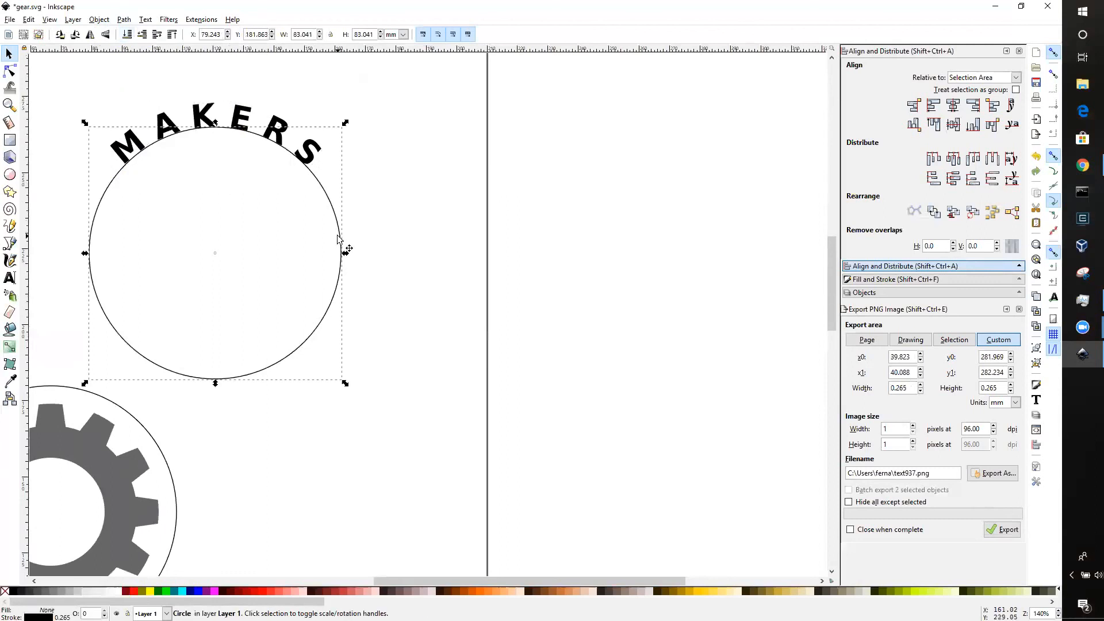
{"action": "key", "text": "Delete"}
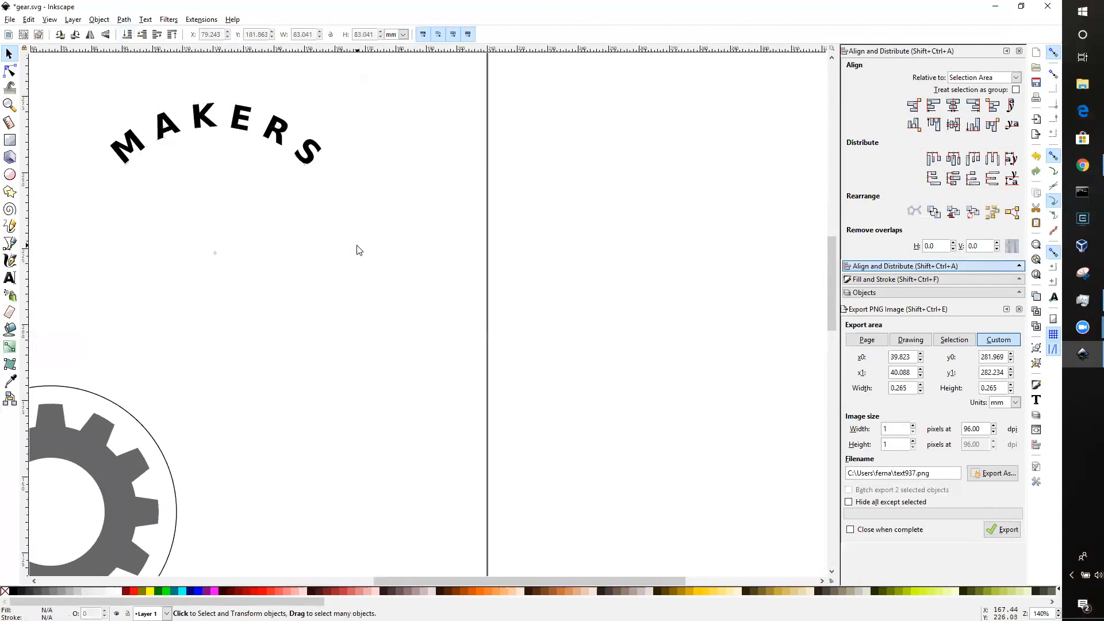
{"action": "left_click", "coordinate": [214, 254]}
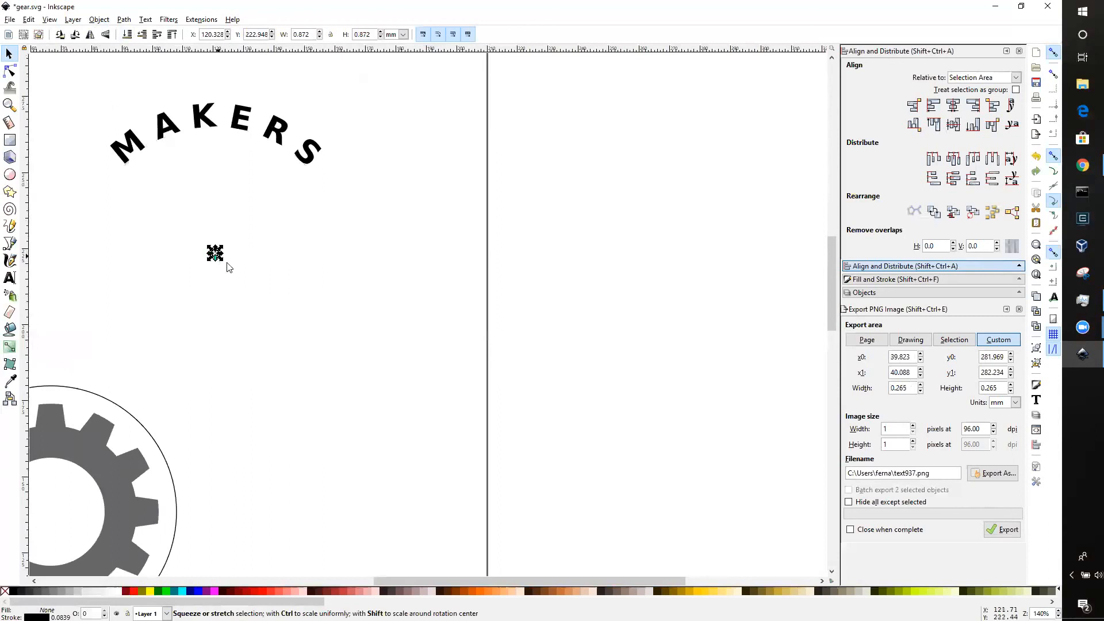
{"action": "key", "text": "Delete"}
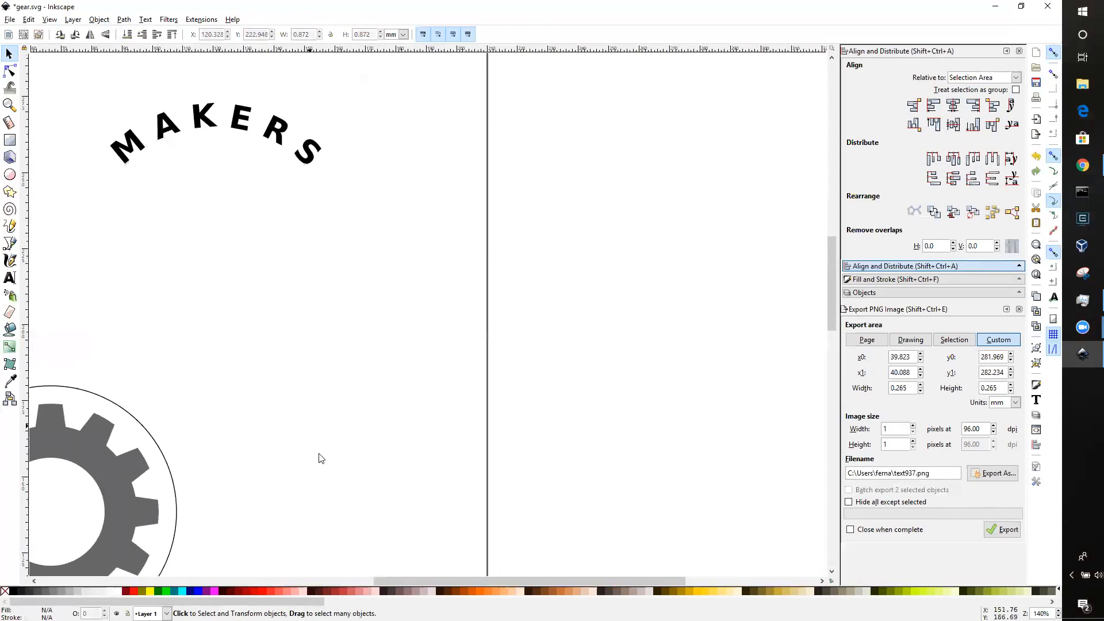
Step: Delete the circle outline surrounding the dark grey gear
{"action": "left_click_drag", "start_coordinate": [440, 581], "coordinate": [375, 577]}
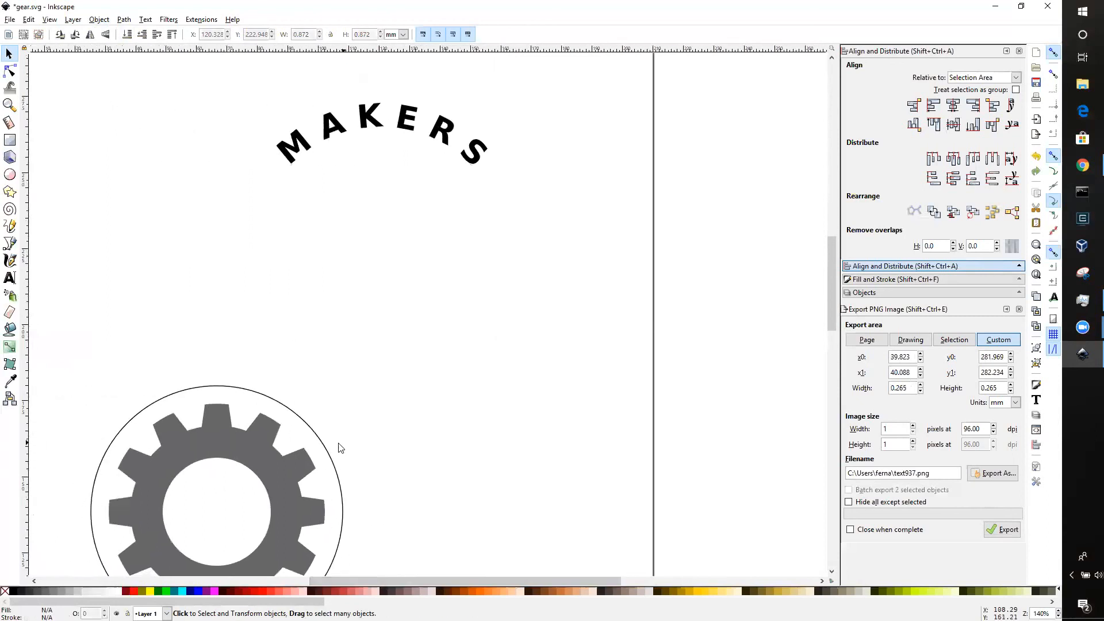
{"action": "left_click", "coordinate": [326, 454]}
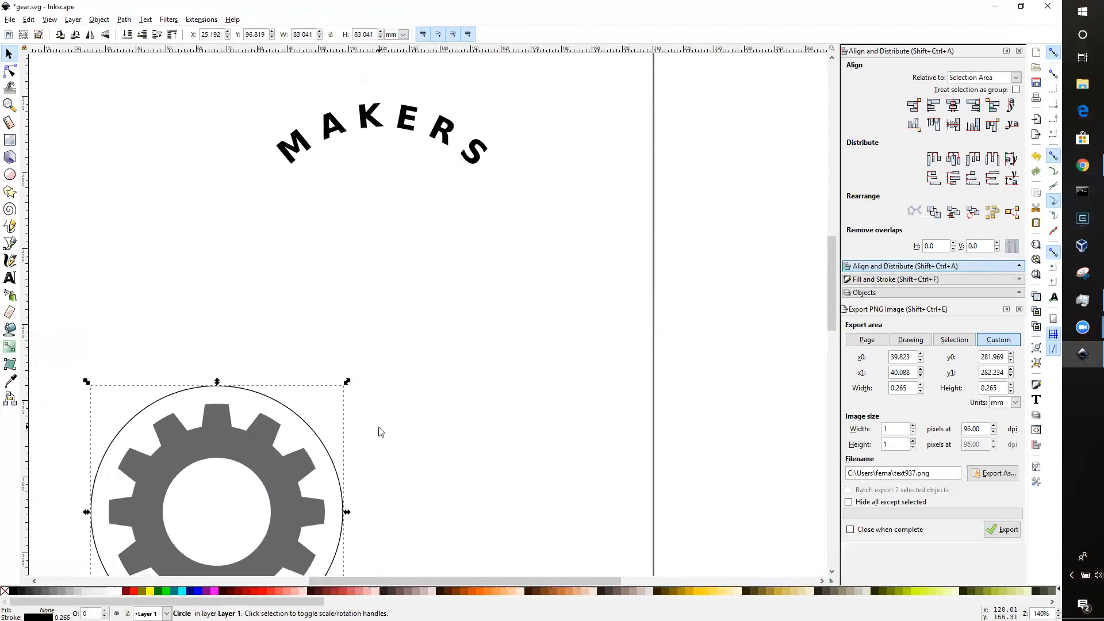
{"action": "key", "text": "Delete"}
Step: Move the MAKERS lettering so it arcs centred just above the grey gear's top teeth, at about X 32.5 mm and Y 164.9 mm
{"action": "left_click_drag", "start_coordinate": [403, 124], "coordinate": [237, 398]}
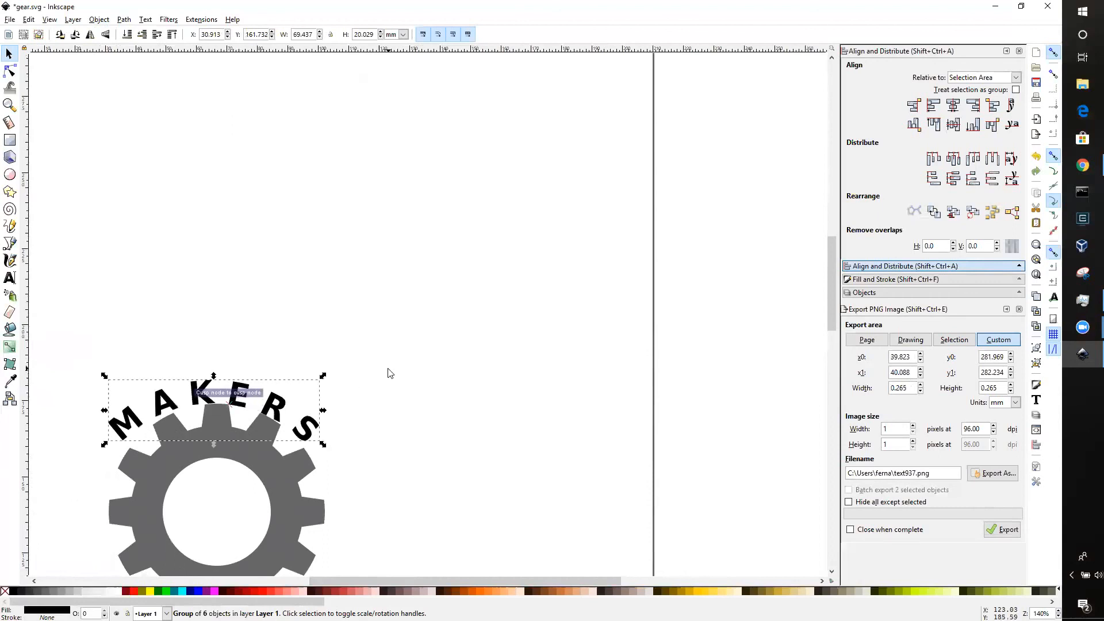
{"action": "key", "text": "Right"}
{"action": "key", "text": "Right"}
{"action": "key", "text": "Right"}
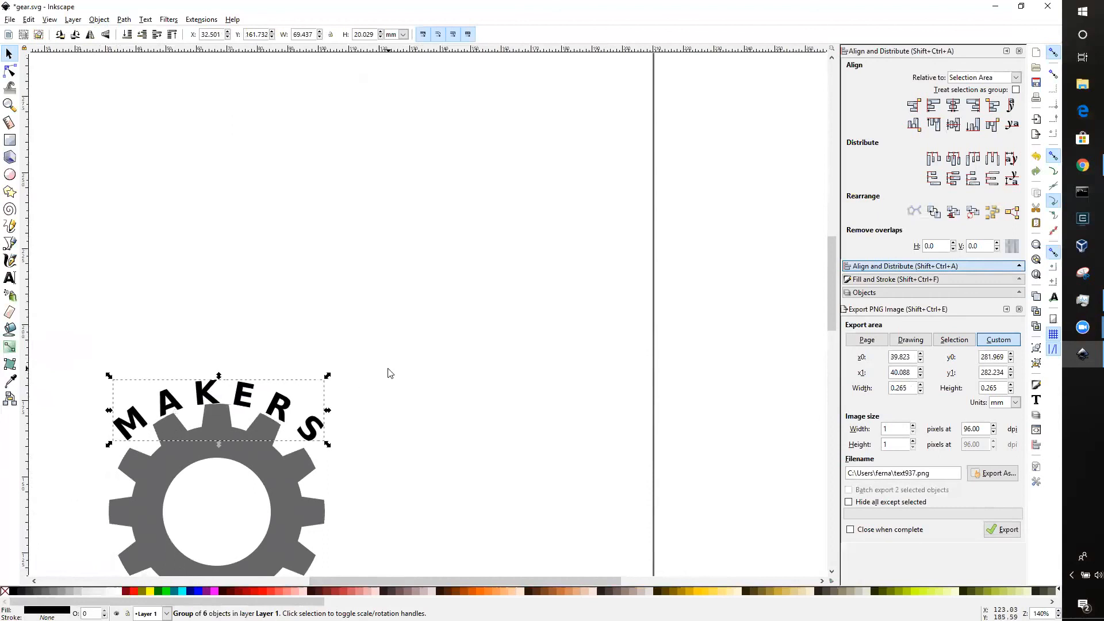
{"action": "key", "text": "Up"}
{"action": "key", "text": "Up"}
{"action": "key", "text": "Up"}
{"action": "key", "text": "Up"}
{"action": "key", "text": "Up"}
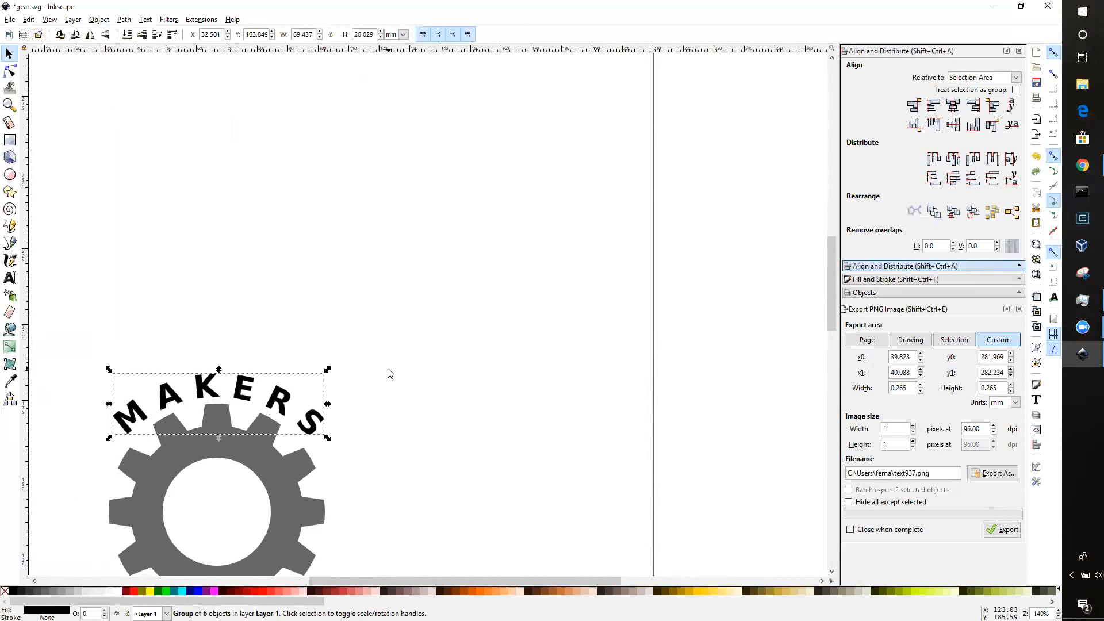
{"action": "key", "text": "Up"}
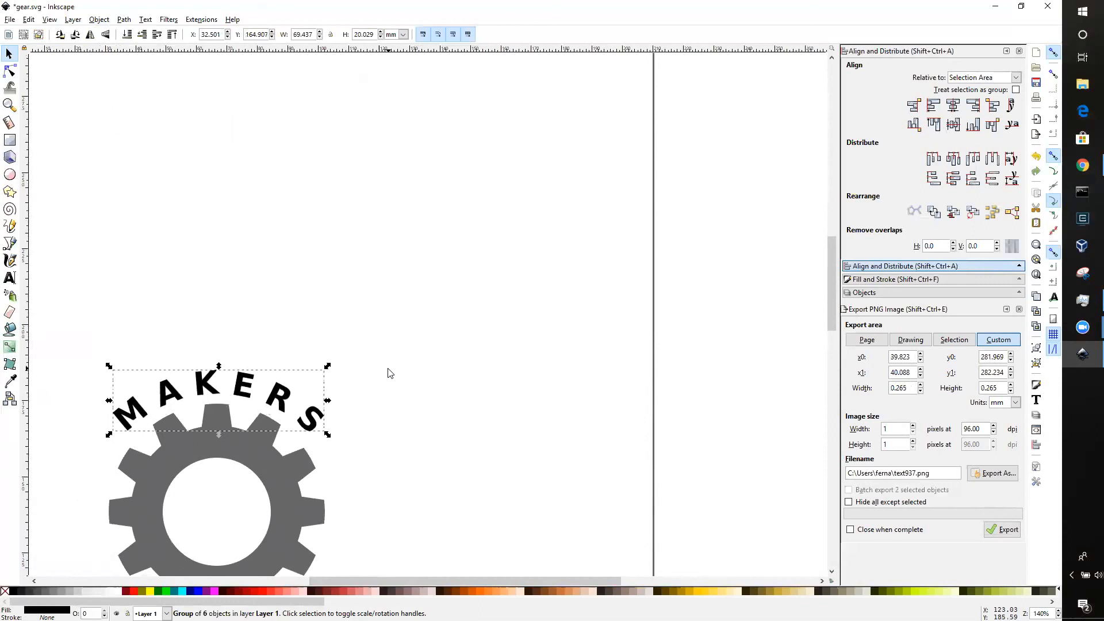
{"action": "key", "text": "Up"}
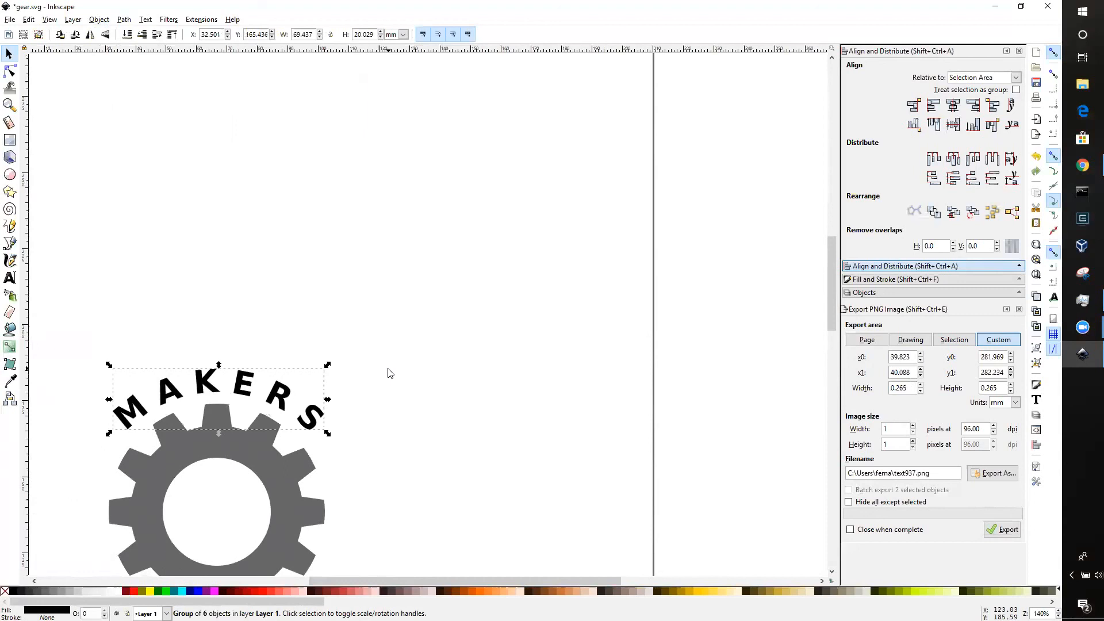
{"action": "key", "text": "Down"}
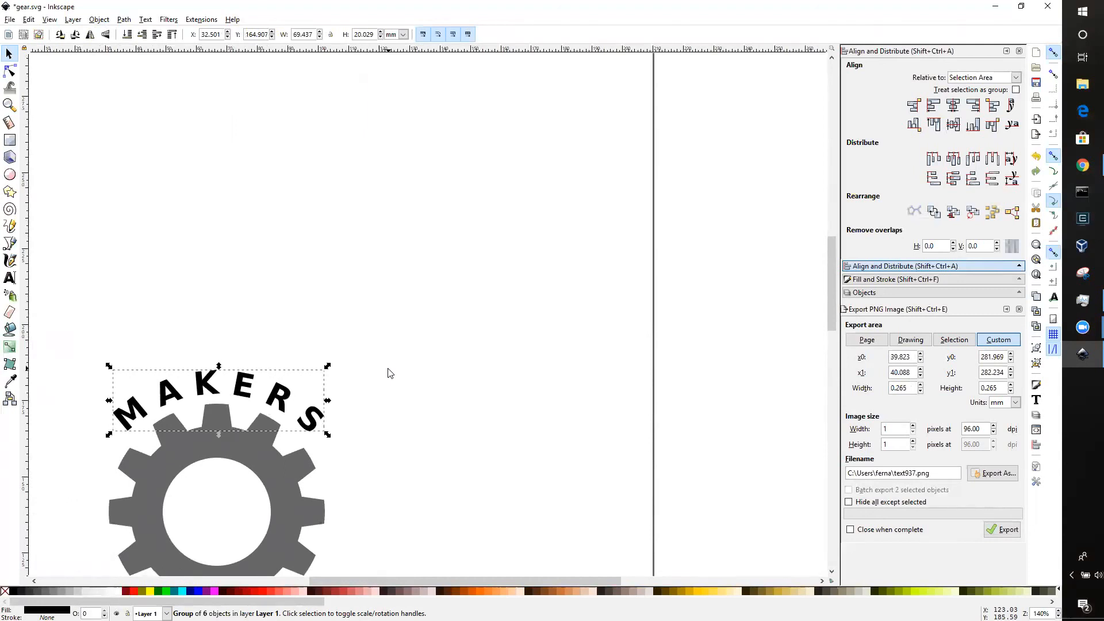
{"action": "left_click", "coordinate": [388, 372]}
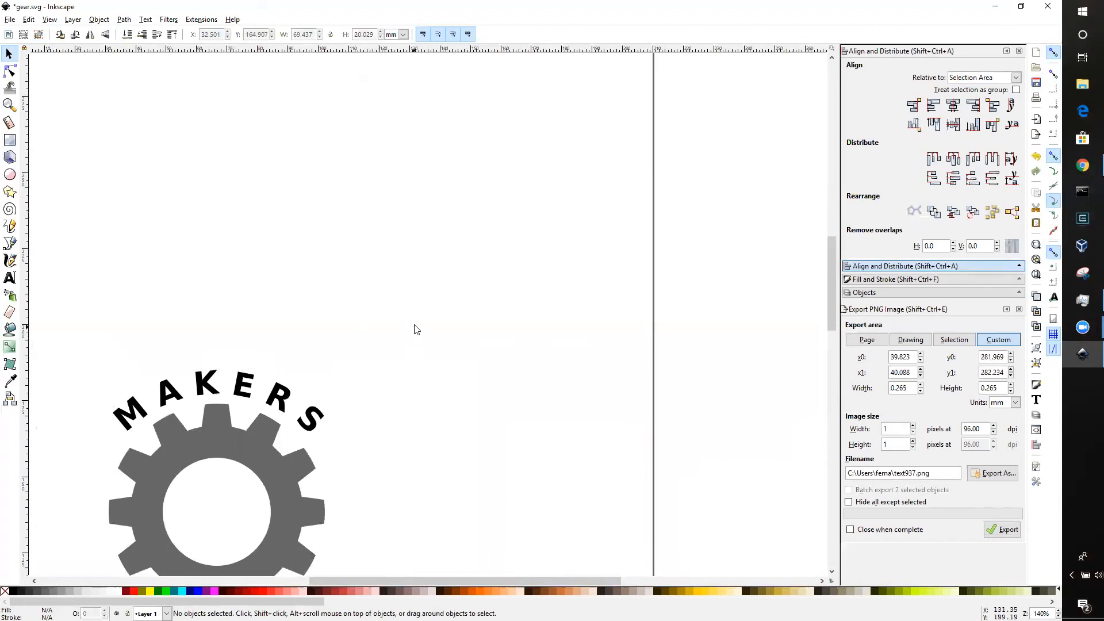
Step: Ungroup the MAKERS lettering into separate letter paths and clear the selection
{"action": "scroll", "coordinate": [415, 328], "scroll_direction": "down", "scroll_amount": 5}
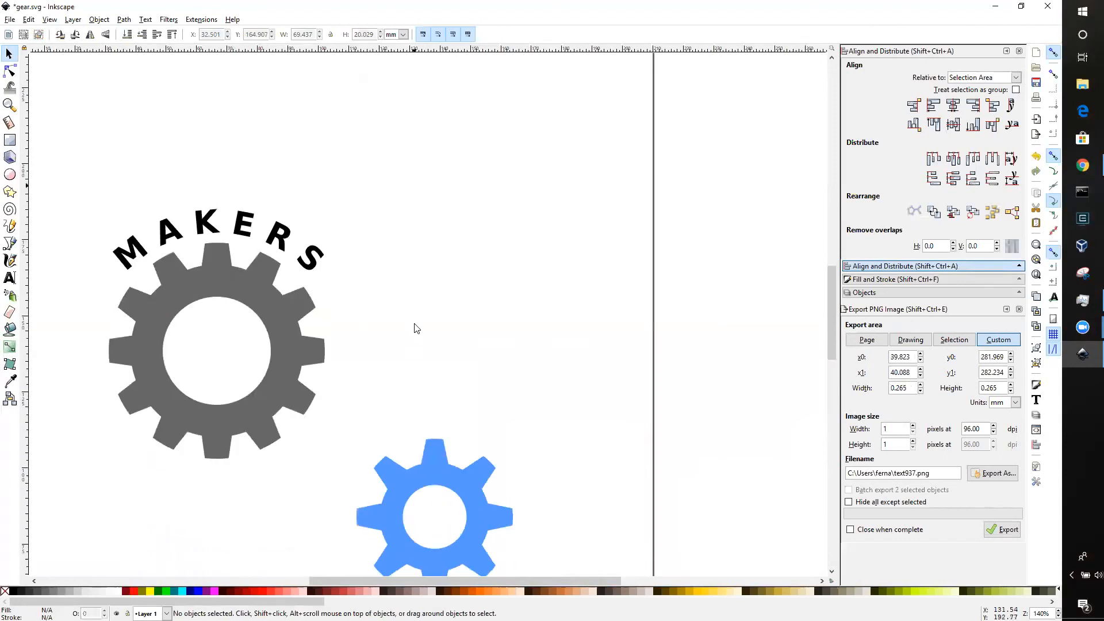
{"action": "left_click", "coordinate": [314, 254]}
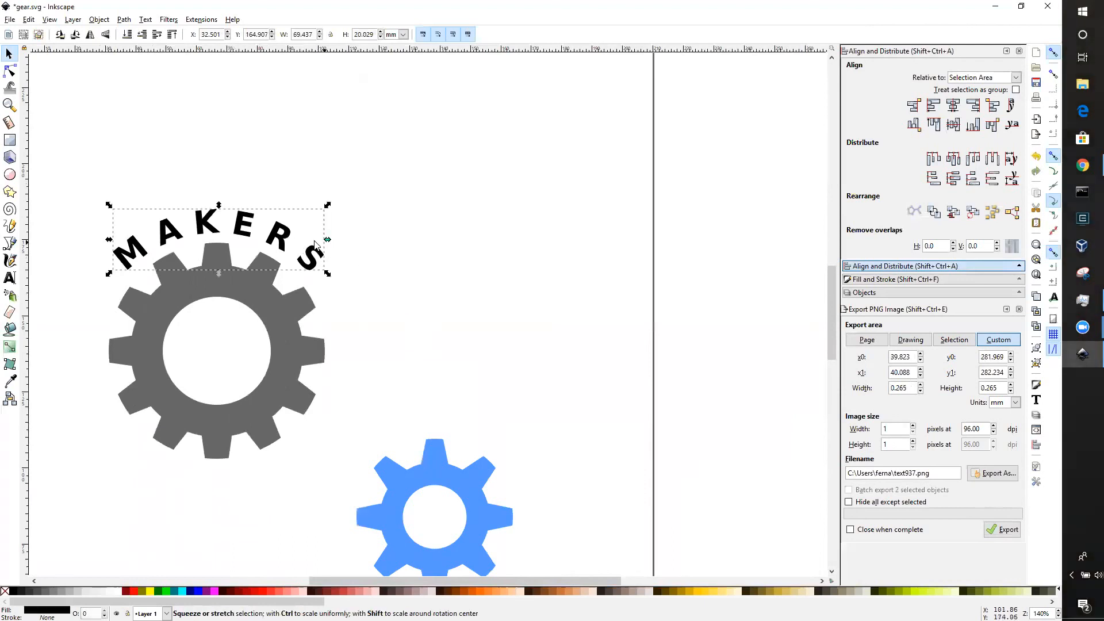
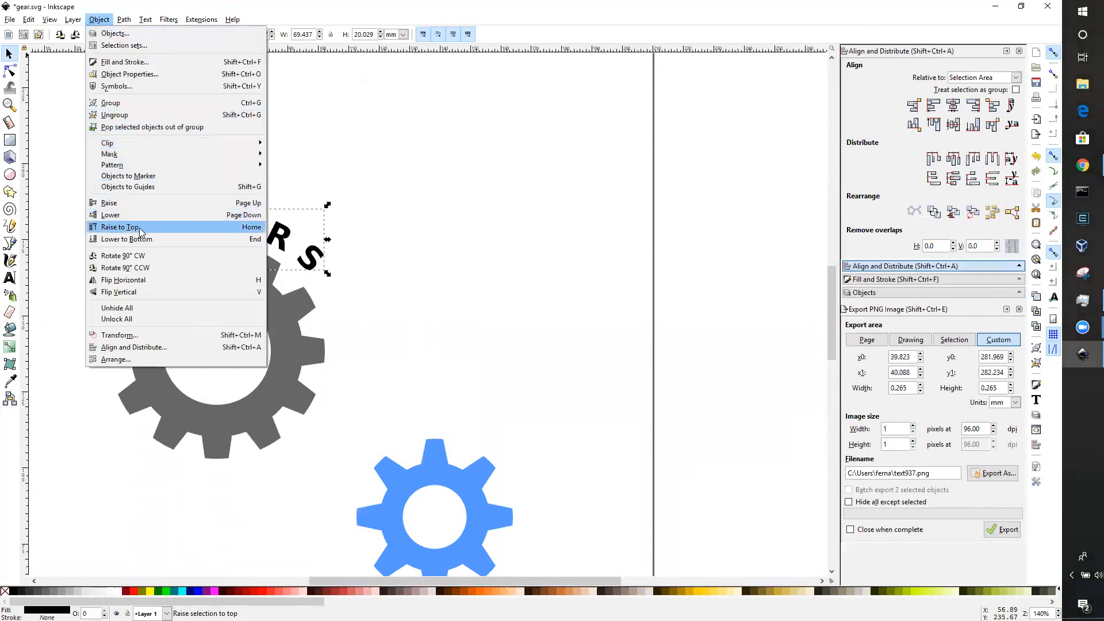
{"action": "left_click", "coordinate": [141, 115]}
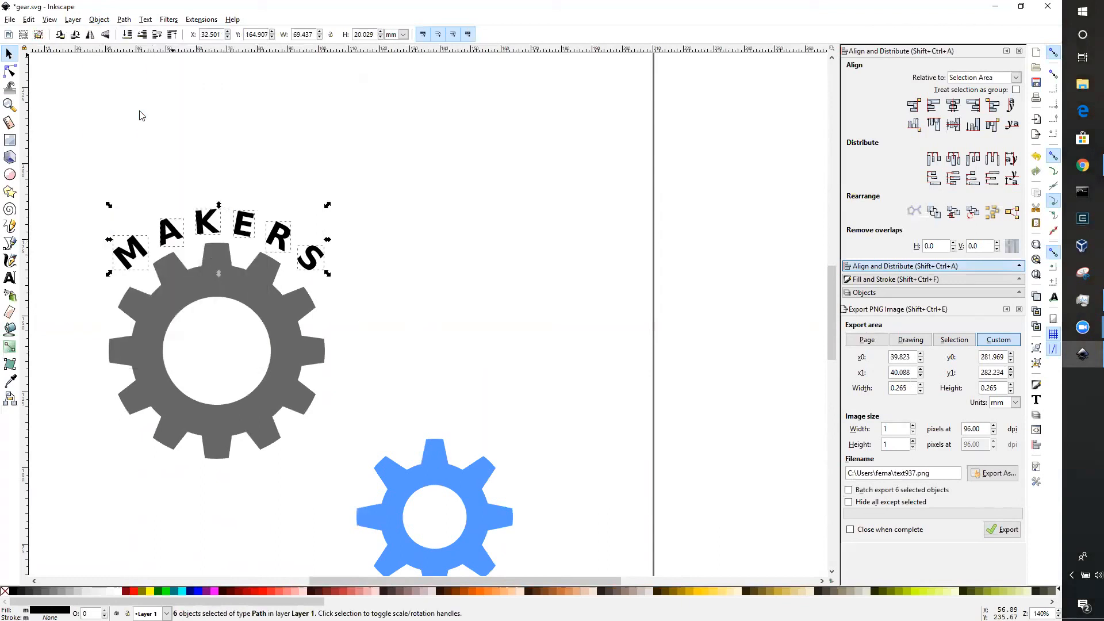
{"action": "left_click", "coordinate": [383, 186]}
Step: Edit the M's nodes, pulling its top-right corner upward and its top-left corner outward by about 4.25 mm left and 1.98 mm up
{"action": "left_click", "coordinate": [142, 246]}
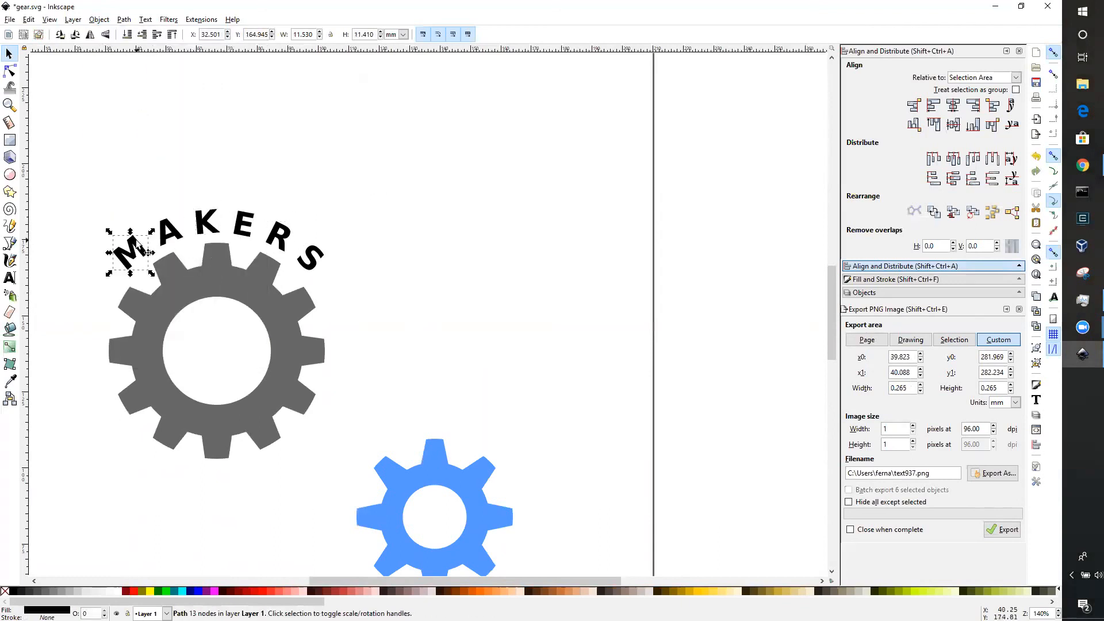
{"action": "left_click", "coordinate": [10, 70]}
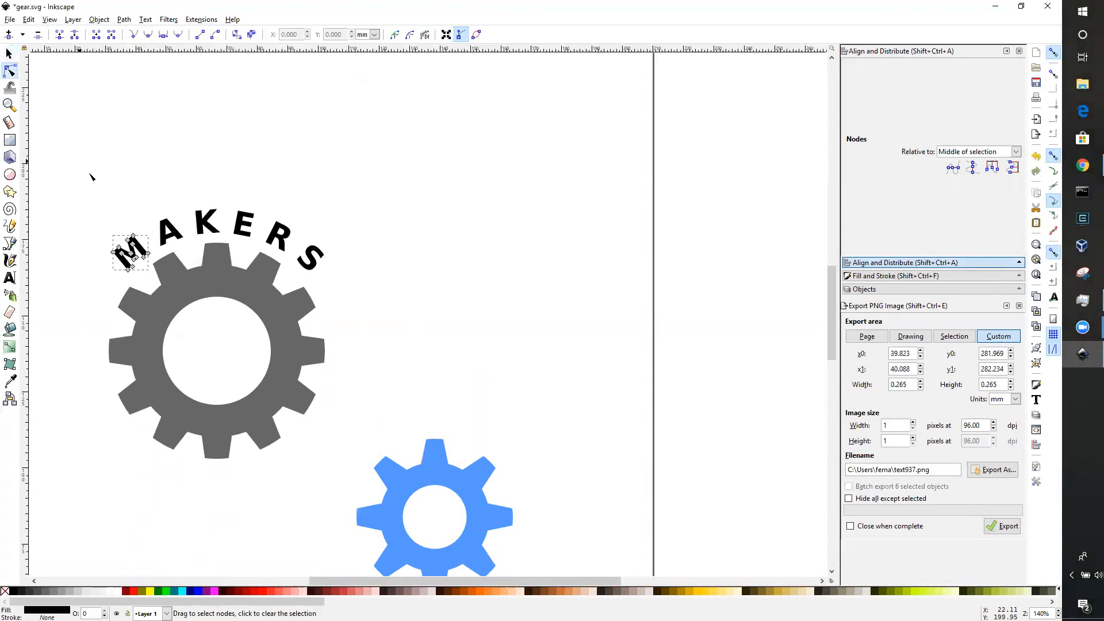
{"action": "scroll", "coordinate": [344, 204], "scroll_direction": "down", "scroll_amount": 2}
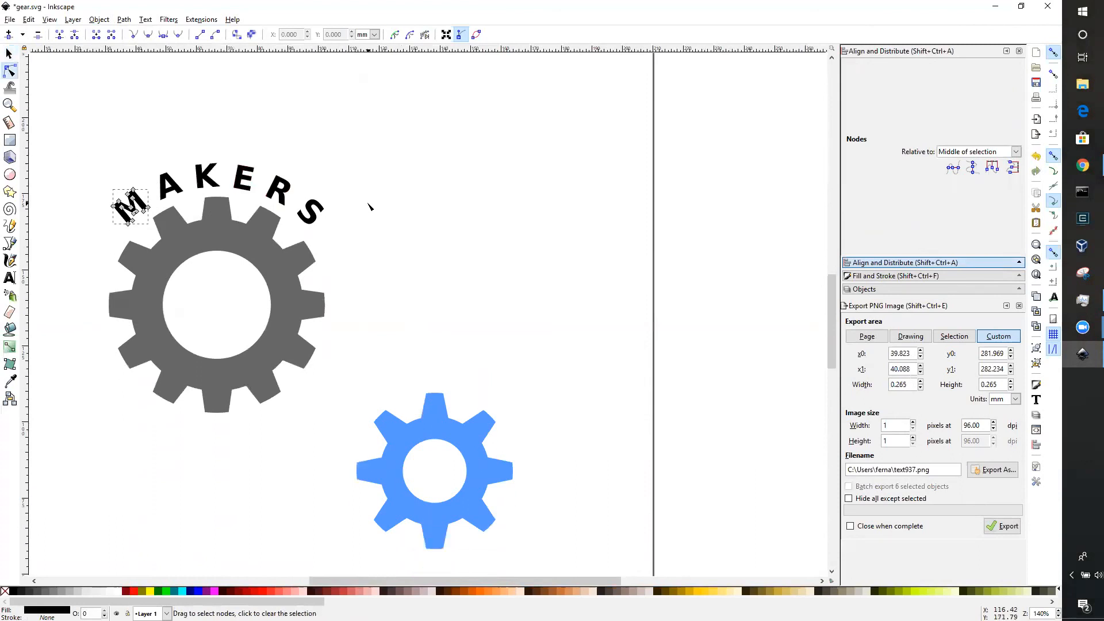
{"action": "scroll", "coordinate": [367, 211], "scroll_direction": "up", "scroll_amount": 2, "text": "ctrl"}
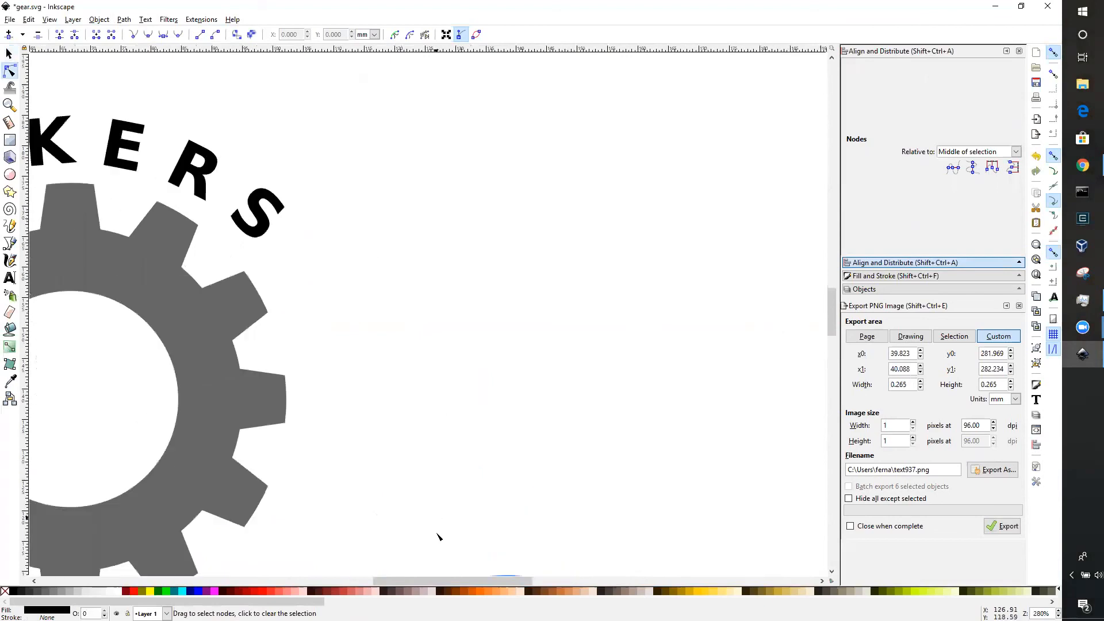
{"action": "left_click_drag", "start_coordinate": [444, 581], "coordinate": [362, 581]}
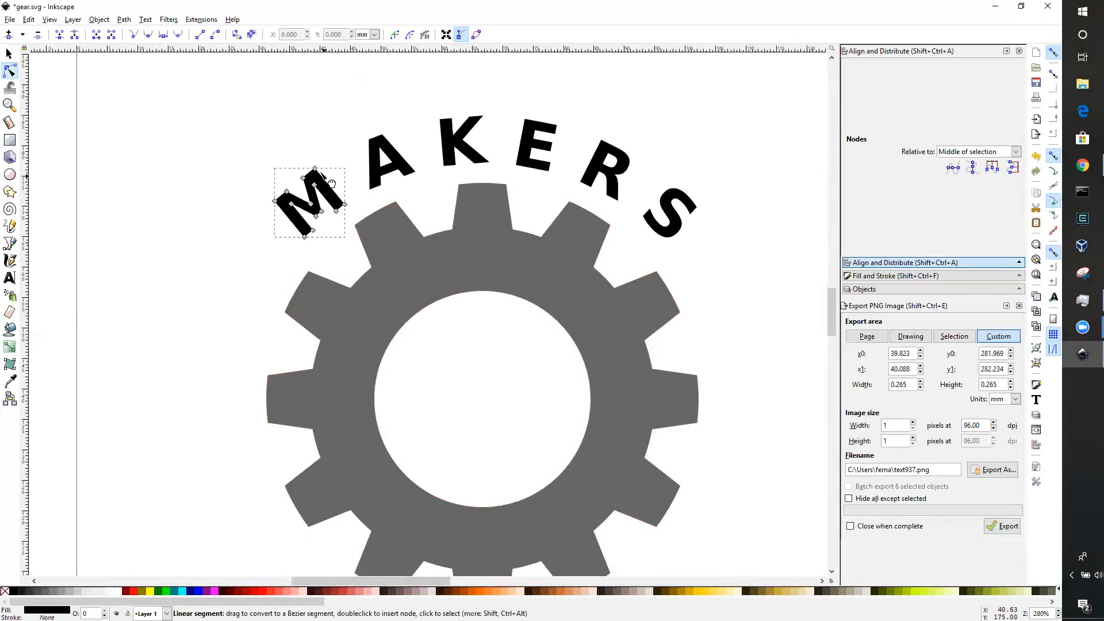
{"action": "left_click_drag", "start_coordinate": [315, 168], "coordinate": [314, 147]}
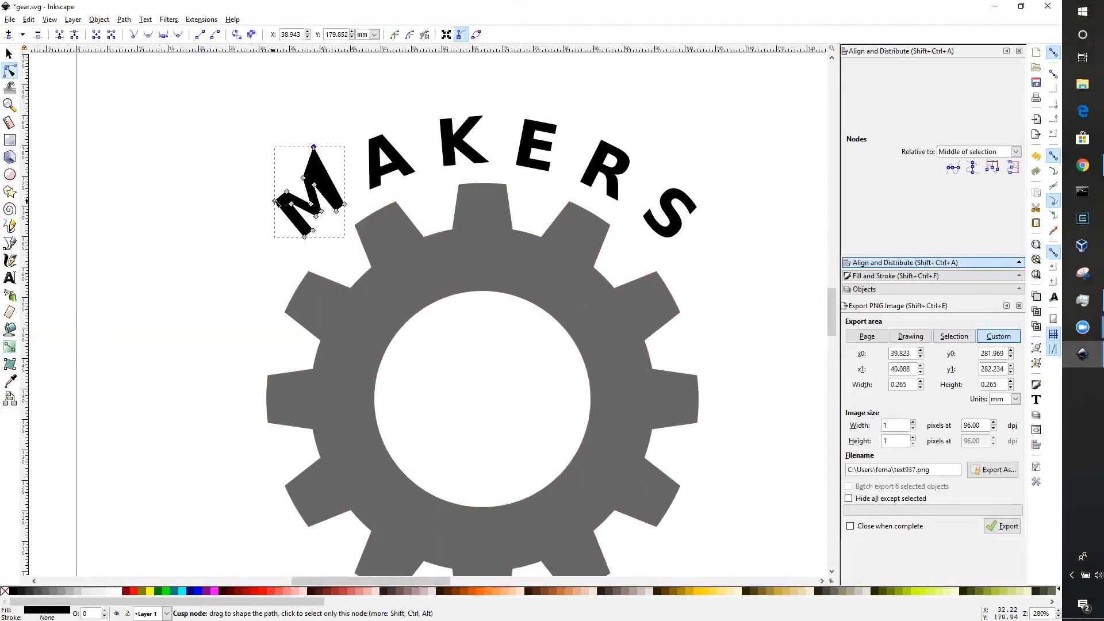
{"action": "left_click_drag", "start_coordinate": [267, 199], "coordinate": [241, 186]}
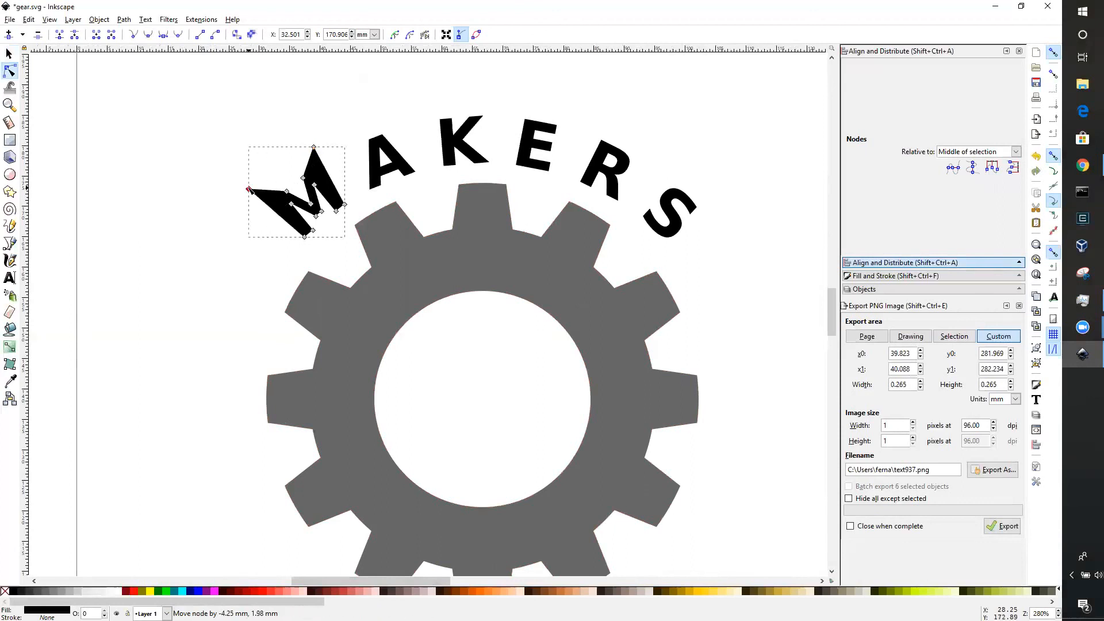
Step: Pull the A's top-right corner node about 1.80 mm right and 2.83 mm up, and stretch the K's top-left corner outward
{"action": "left_click", "coordinate": [398, 153]}
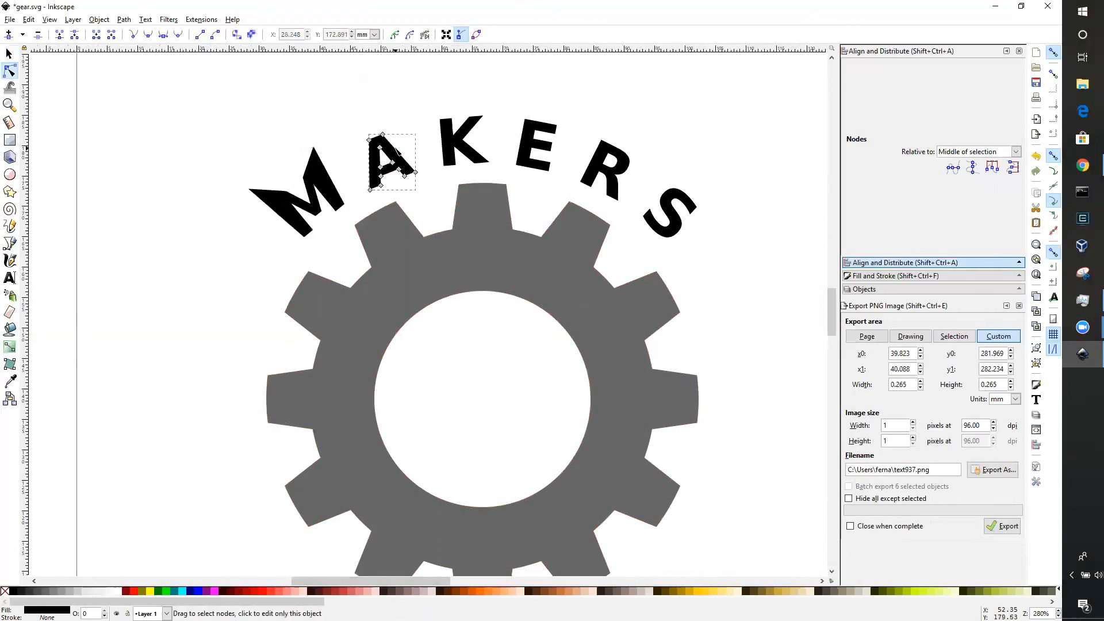
{"action": "left_click_drag", "start_coordinate": [383, 134], "coordinate": [394, 117]}
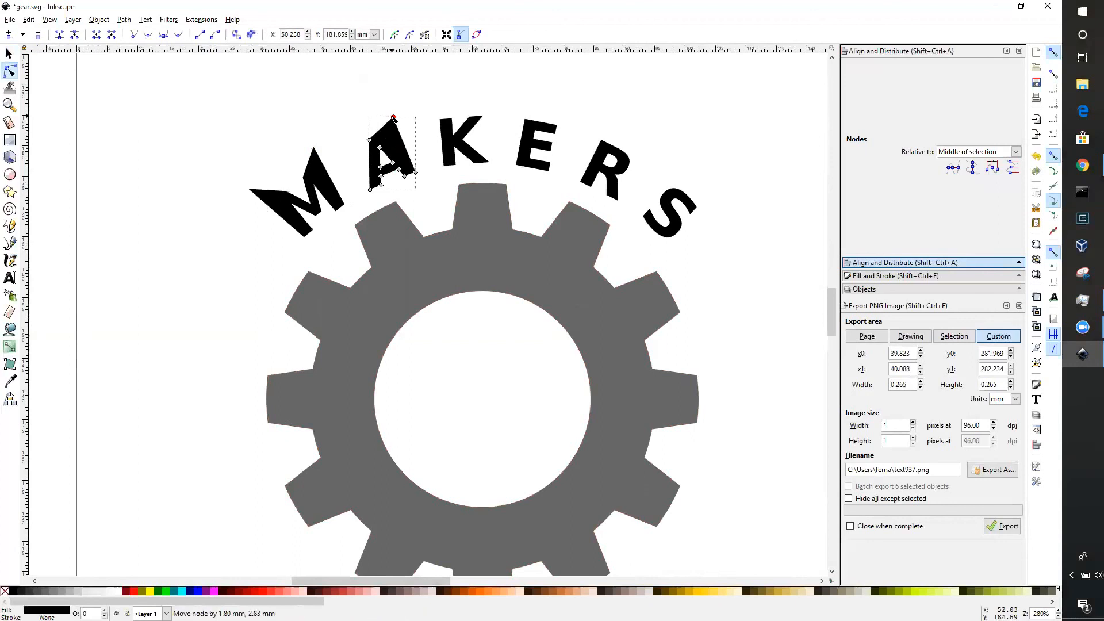
{"action": "left_click", "coordinate": [450, 138]}
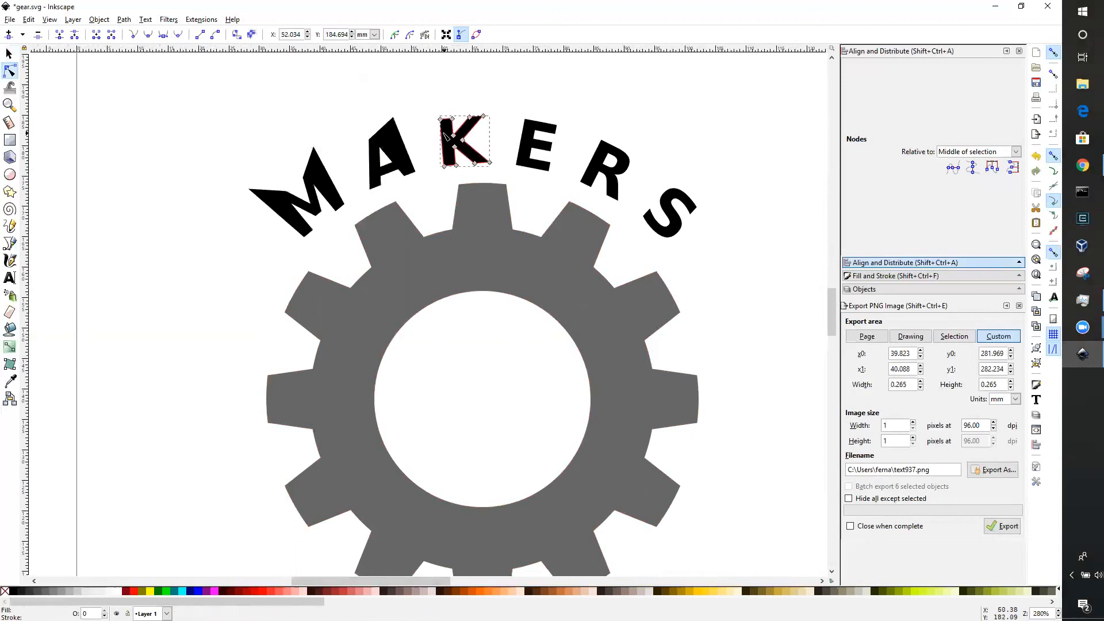
{"action": "left_click_drag", "start_coordinate": [441, 119], "coordinate": [423, 110]}
Step: Stretch the E's top-left corner up and outward, and pull the R's upper-right bowl edge outward to the right
{"action": "left_click", "coordinate": [523, 133]}
{"action": "left_click_drag", "start_coordinate": [524, 119], "coordinate": [510, 105]}
{"action": "left_click", "coordinate": [620, 150]}
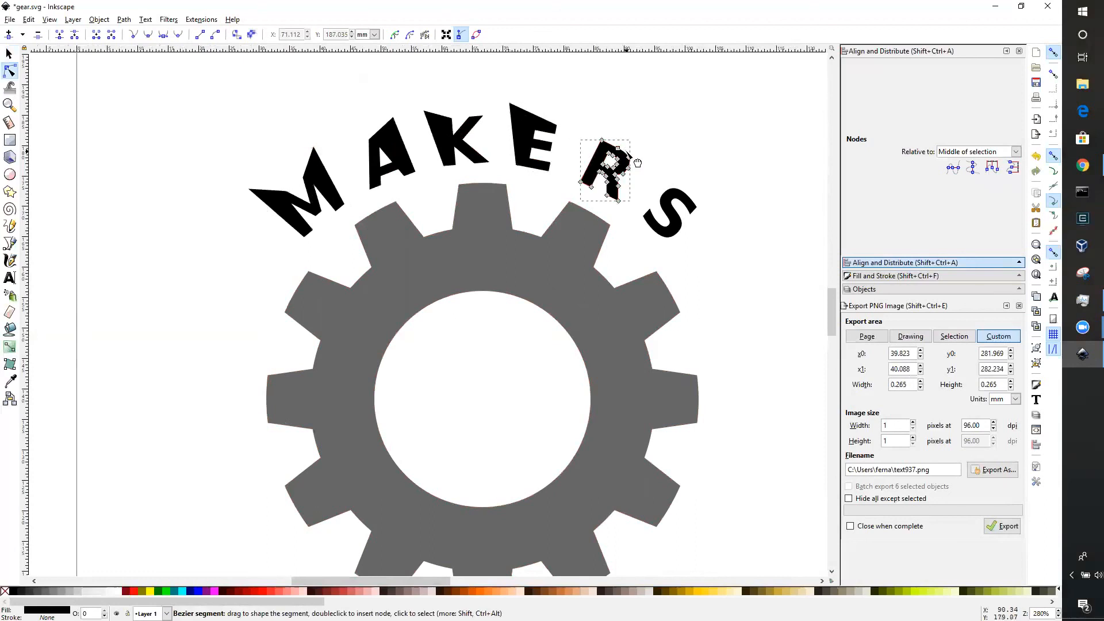
{"action": "mouse_move", "coordinate": [629, 157]}
{"action": "left_mouse_down"}
{"action": "mouse_move", "coordinate": [658, 150]}
{"action": "mouse_move", "coordinate": [623, 144]}
{"action": "mouse_move", "coordinate": [639, 173]}
{"action": "left_mouse_up"}
Step: Edit the S's nodes, pulling its top edge upward into a pointed peak
{"action": "left_click", "coordinate": [679, 190]}
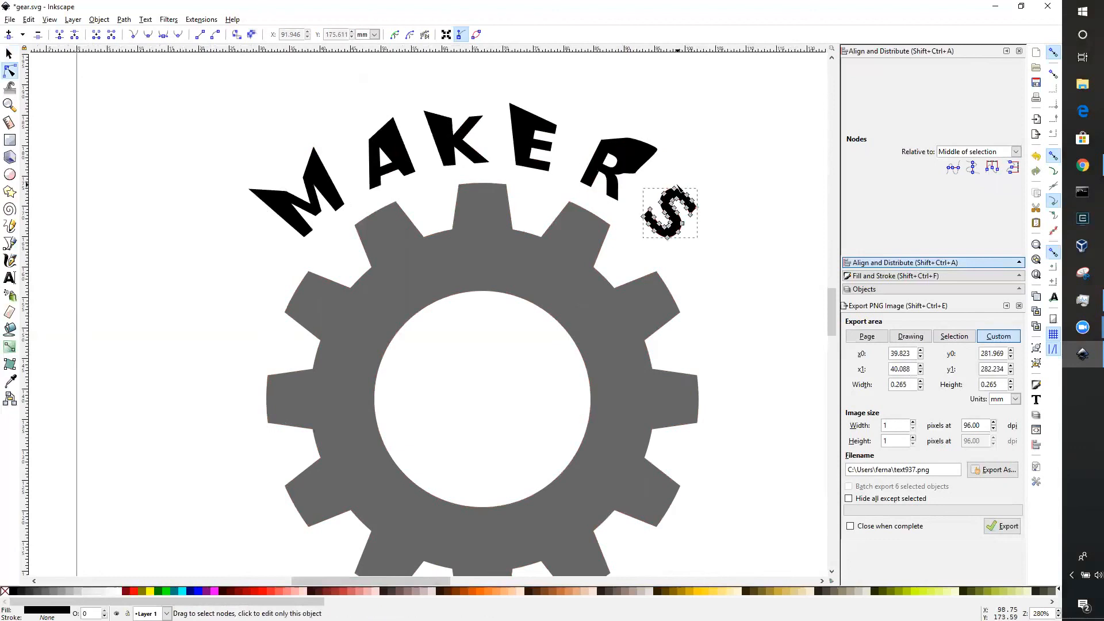
{"action": "left_click_drag", "start_coordinate": [674, 189], "coordinate": [673, 166]}
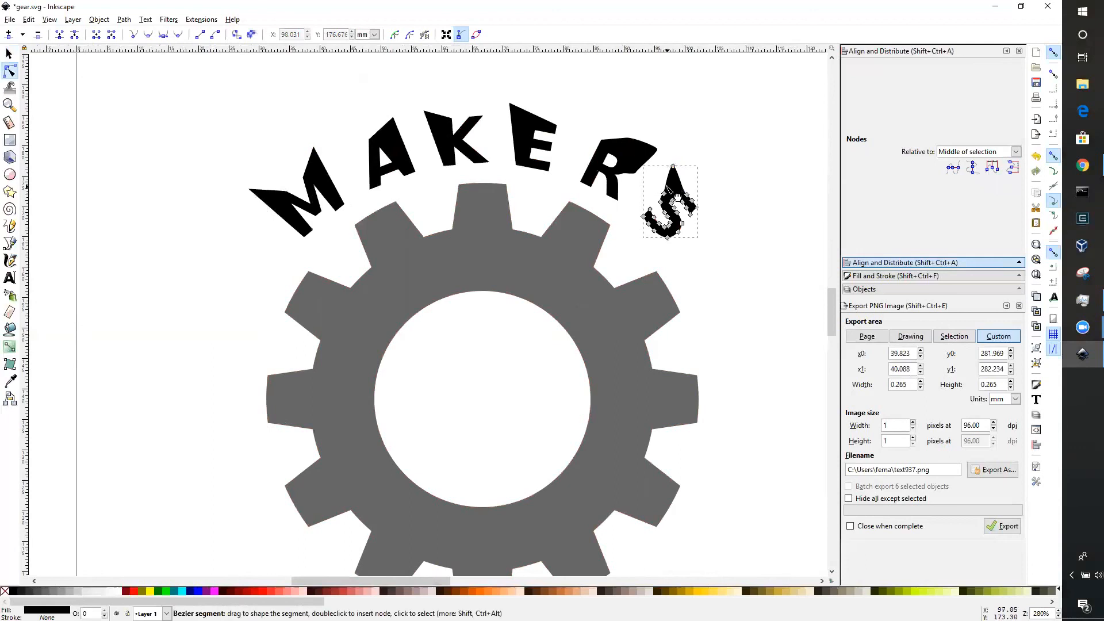
{"action": "left_click_drag", "start_coordinate": [663, 194], "coordinate": [670, 165]}
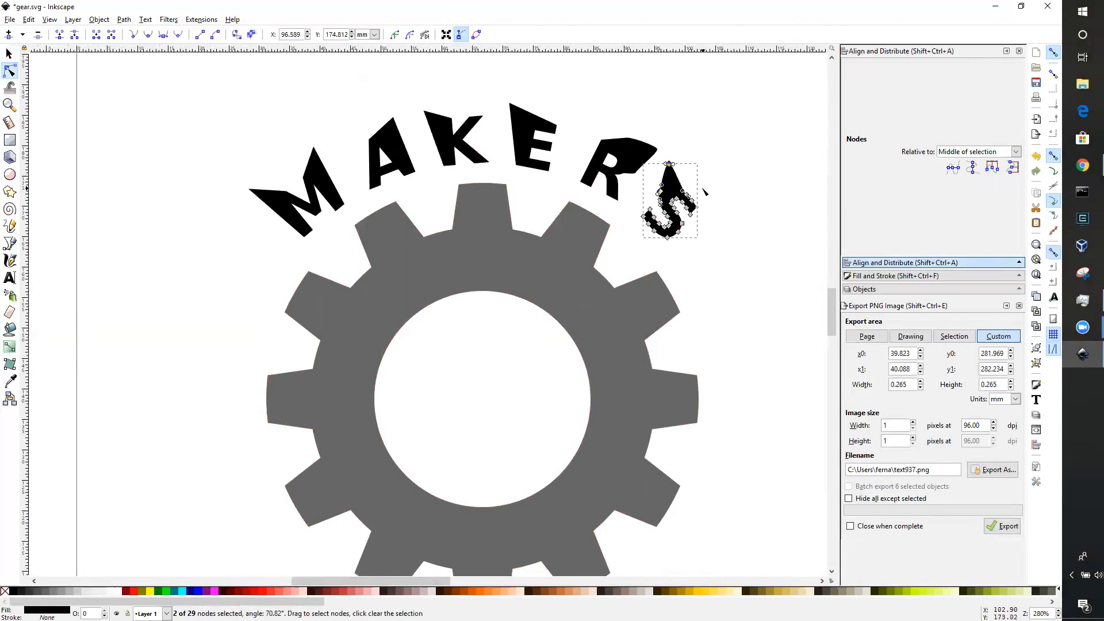
Step: Round out both upper sides of the S, nudging its upper-right node about 0.20 mm right and 0.10 mm up
{"action": "scroll", "coordinate": [704, 192], "scroll_direction": "up", "scroll_amount": 3}
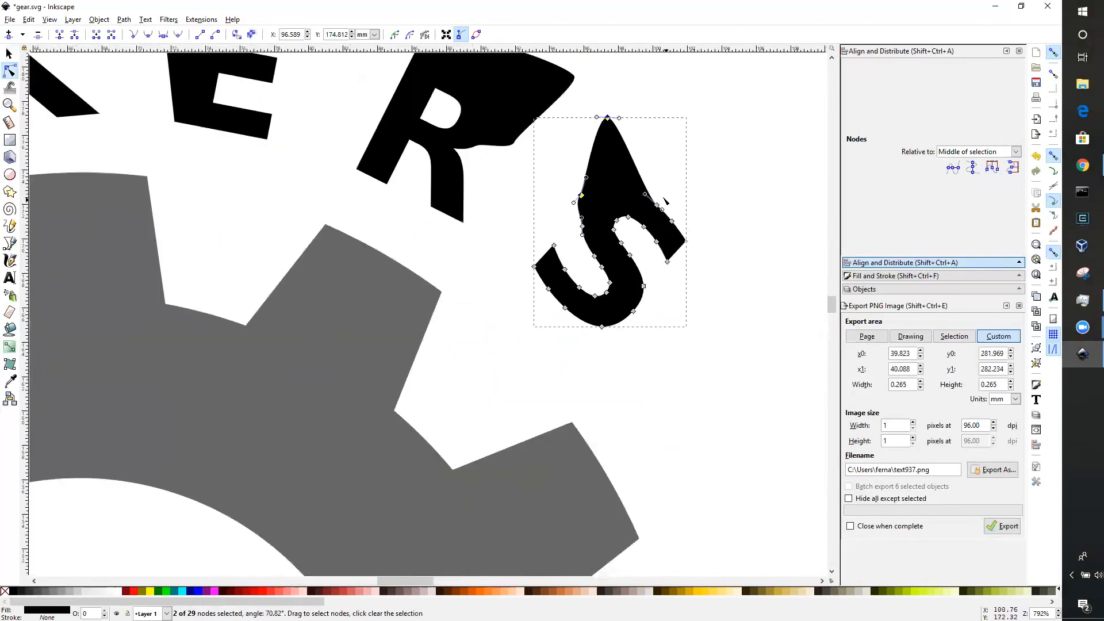
{"action": "left_click_drag", "start_coordinate": [644, 194], "coordinate": [676, 182]}
{"action": "left_click_drag", "start_coordinate": [584, 197], "coordinate": [583, 175]}
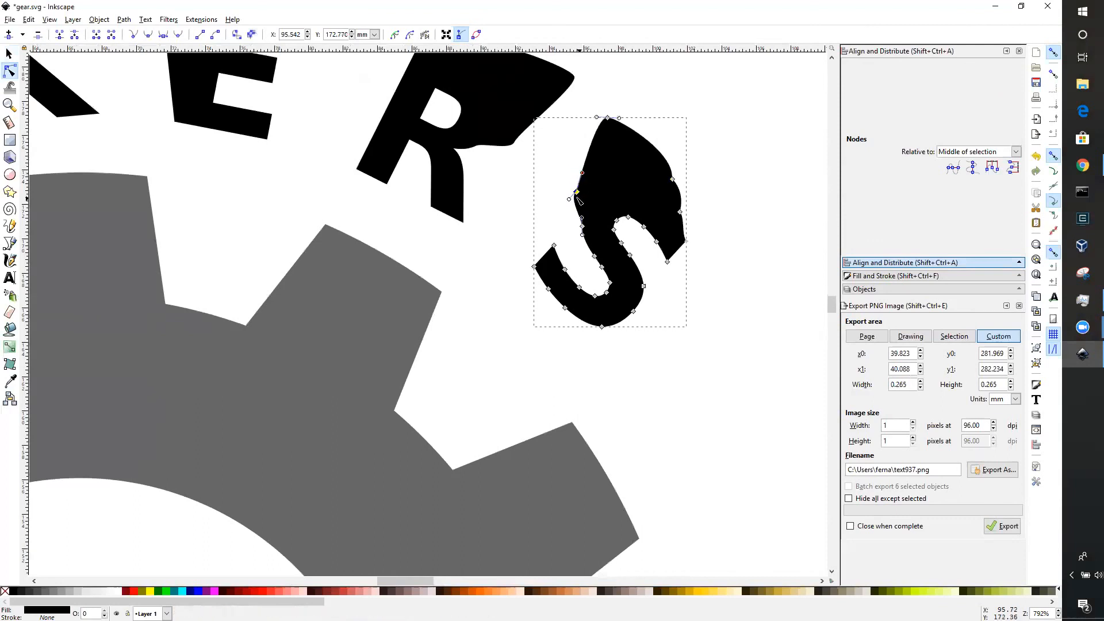
{"action": "left_click_drag", "start_coordinate": [570, 200], "coordinate": [573, 214]}
{"action": "left_click_drag", "start_coordinate": [577, 191], "coordinate": [572, 188]}
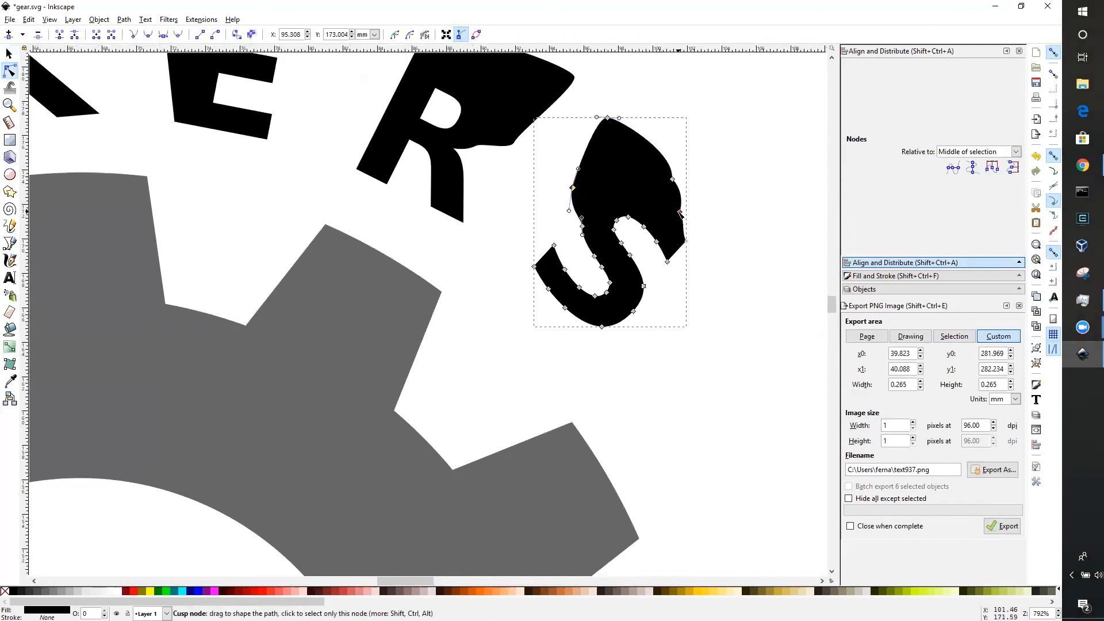
{"action": "left_click_drag", "start_coordinate": [673, 180], "coordinate": [677, 178]}
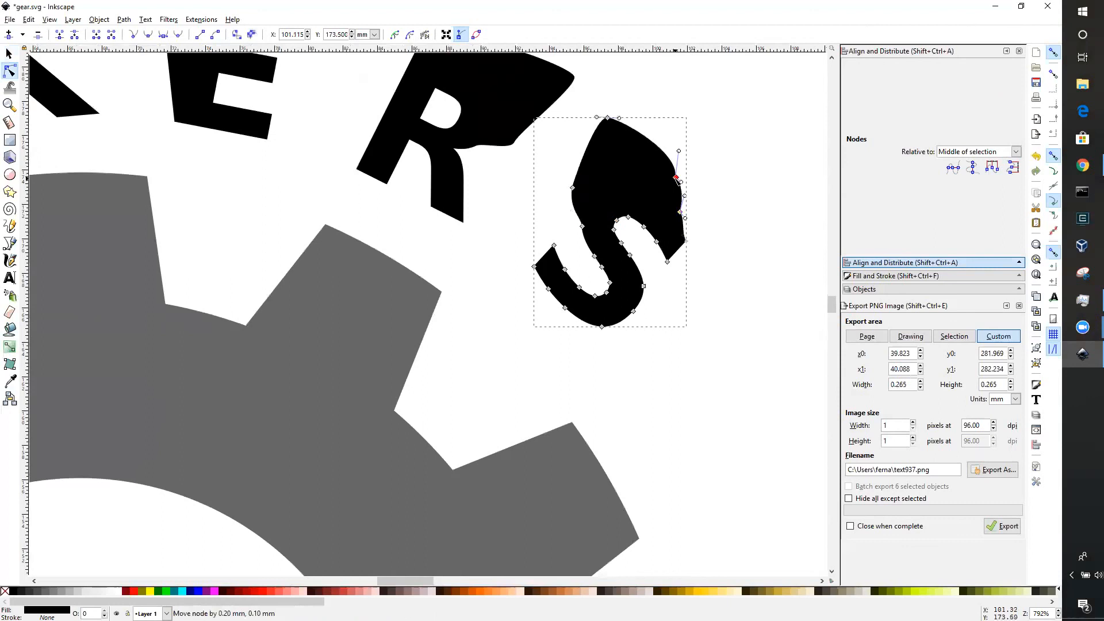
{"action": "left_click", "coordinate": [699, 184]}
{"action": "left_click", "coordinate": [611, 91]}
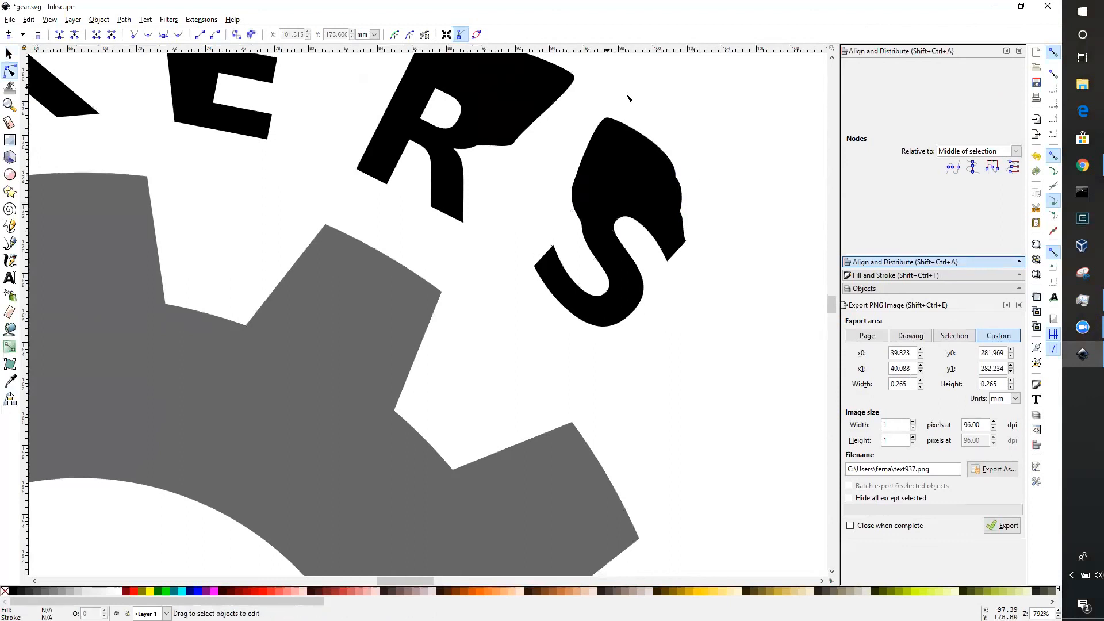
Step: Push the two nodes on the S's upper right edge outward and adjust the curve handle below them
{"action": "left_click", "coordinate": [678, 194]}
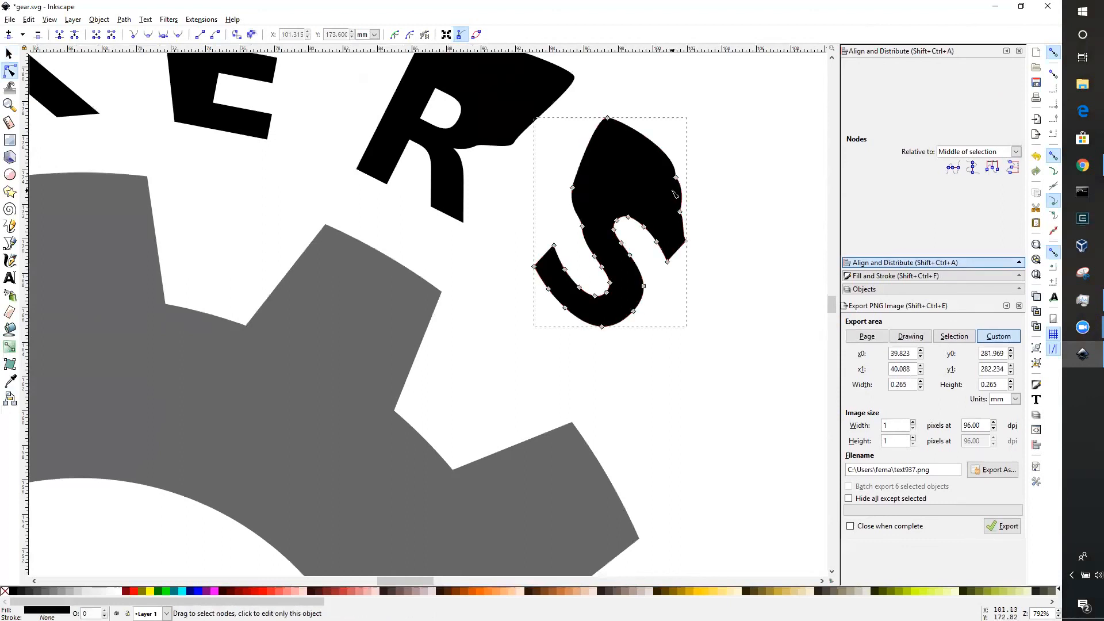
{"action": "left_click_drag", "start_coordinate": [676, 178], "coordinate": [693, 169]}
{"action": "left_click_drag", "start_coordinate": [682, 214], "coordinate": [695, 211]}
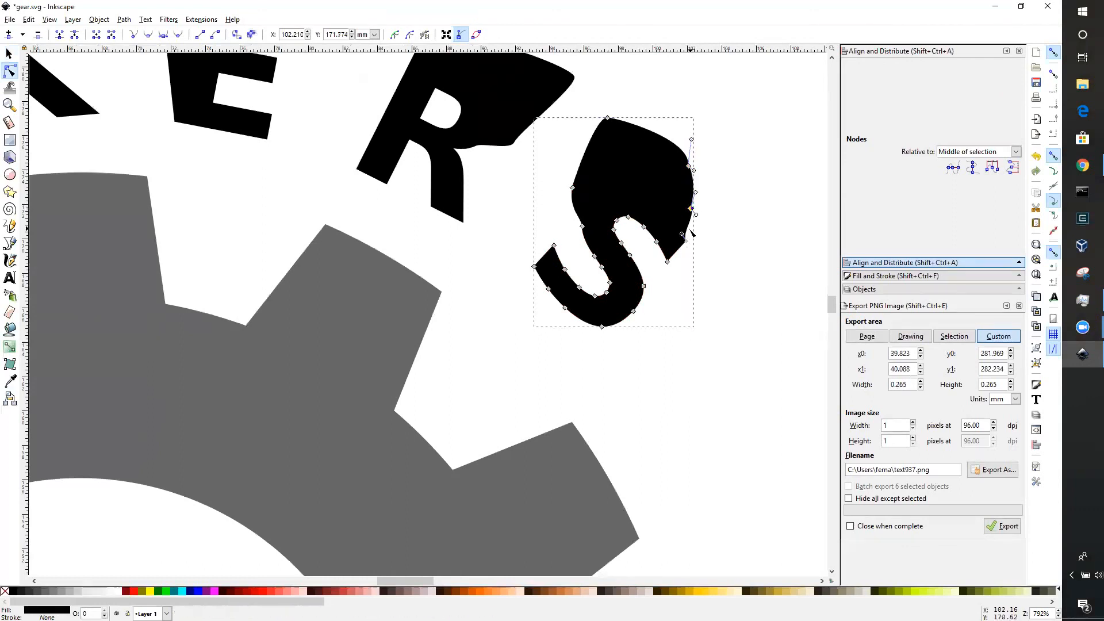
{"action": "left_click_drag", "start_coordinate": [682, 234], "coordinate": [692, 230]}
{"action": "left_click", "coordinate": [717, 229]}
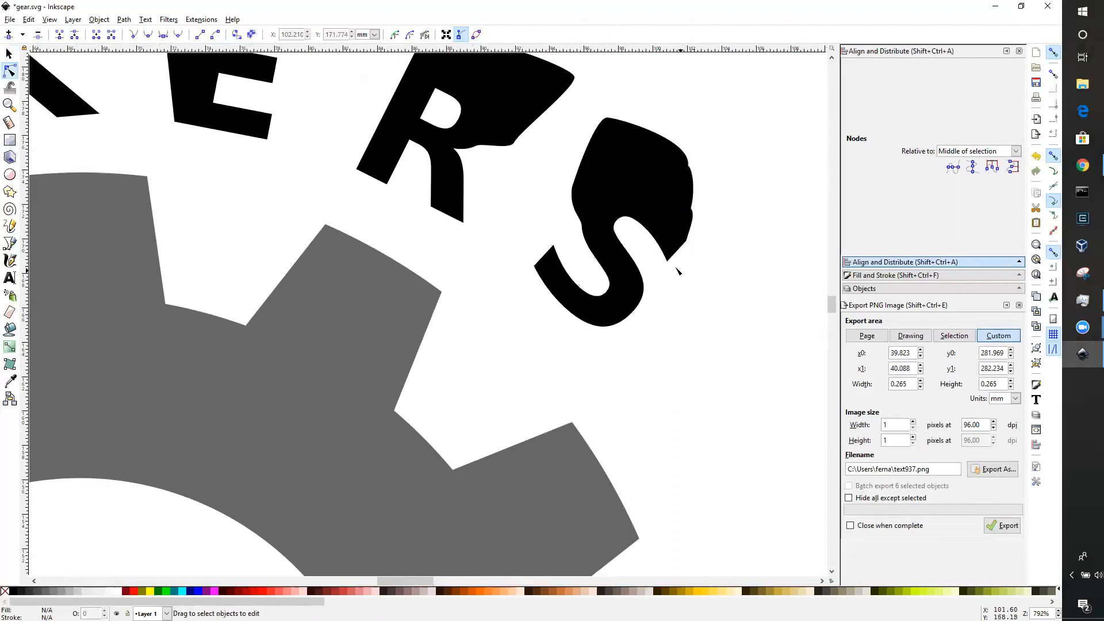
Step: Pull the node on the underside of the R's stretched bowl up and inward, and slightly adjust its curve handle
{"action": "scroll", "coordinate": [677, 271], "scroll_direction": "down", "scroll_amount": 3}
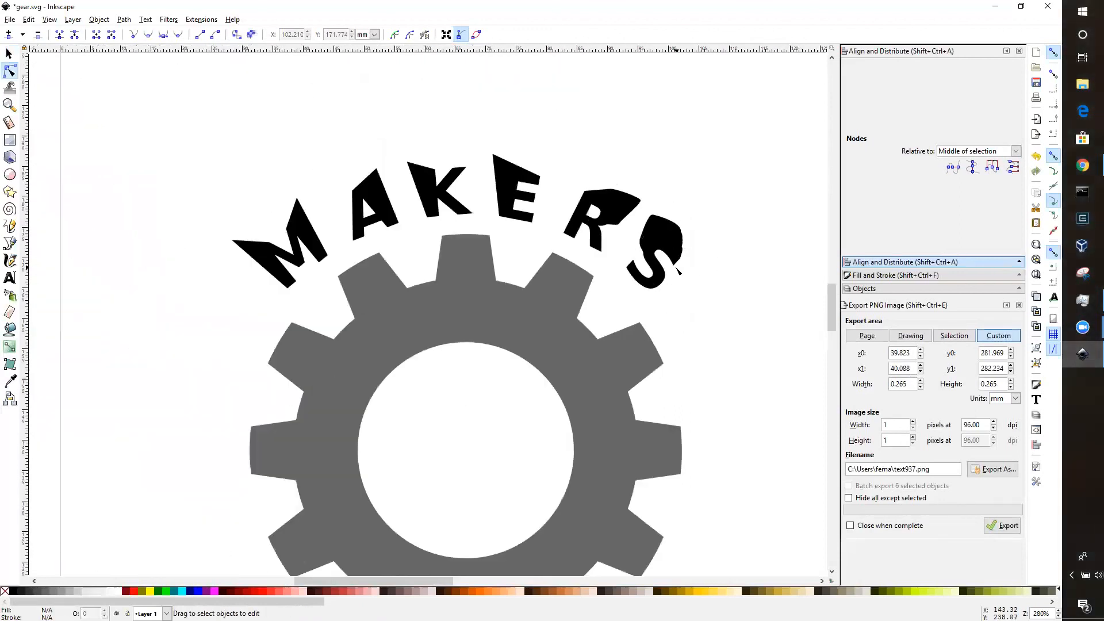
{"action": "scroll", "coordinate": [619, 249], "scroll_direction": "down", "scroll_amount": 1}
{"action": "left_click", "coordinate": [610, 200]}
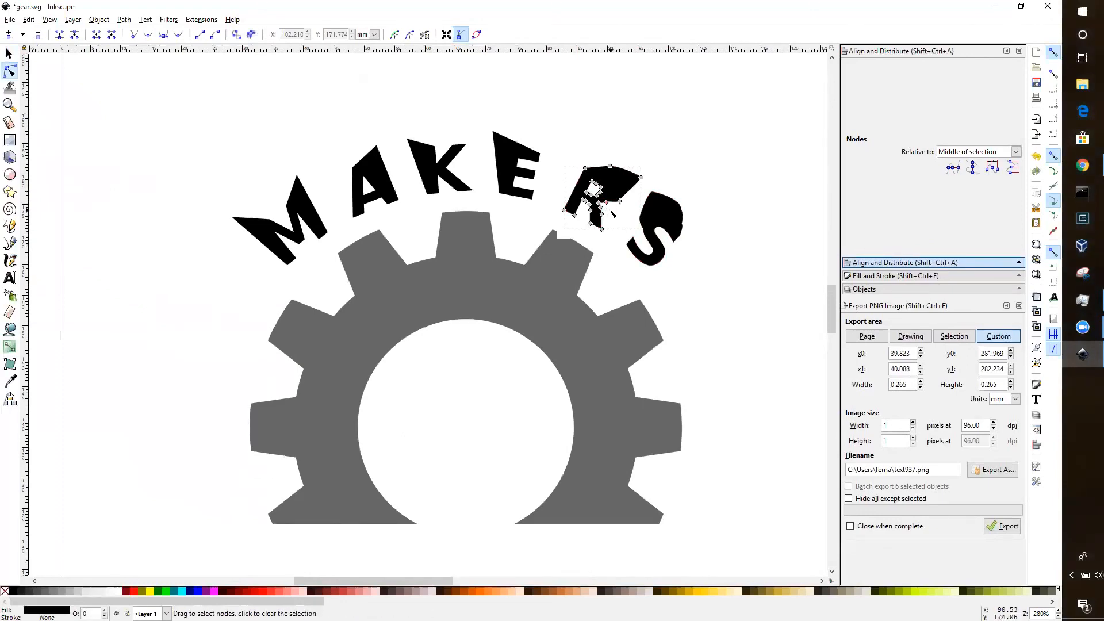
{"action": "scroll", "coordinate": [606, 210], "scroll_direction": "up", "scroll_amount": 5}
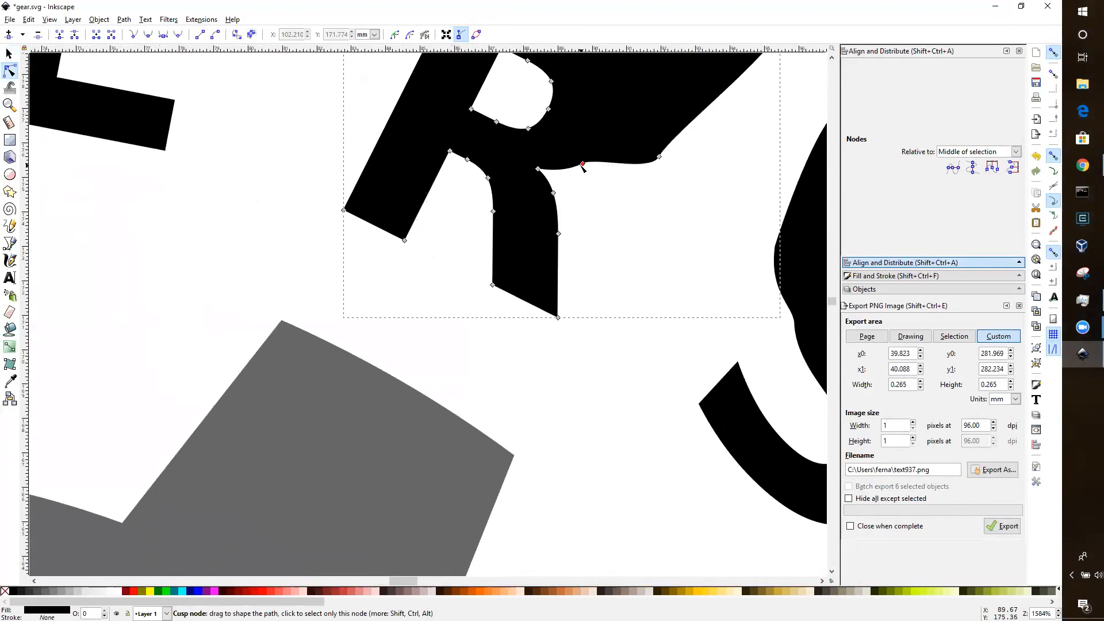
{"action": "left_click", "coordinate": [584, 166]}
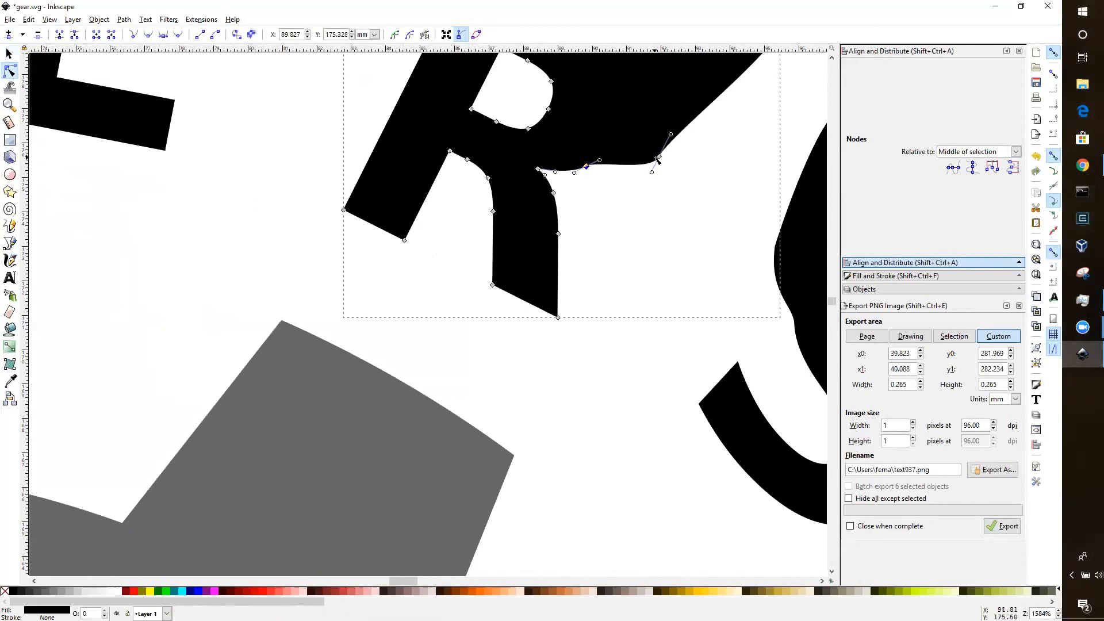
{"action": "left_click_drag", "start_coordinate": [659, 159], "coordinate": [647, 125]}
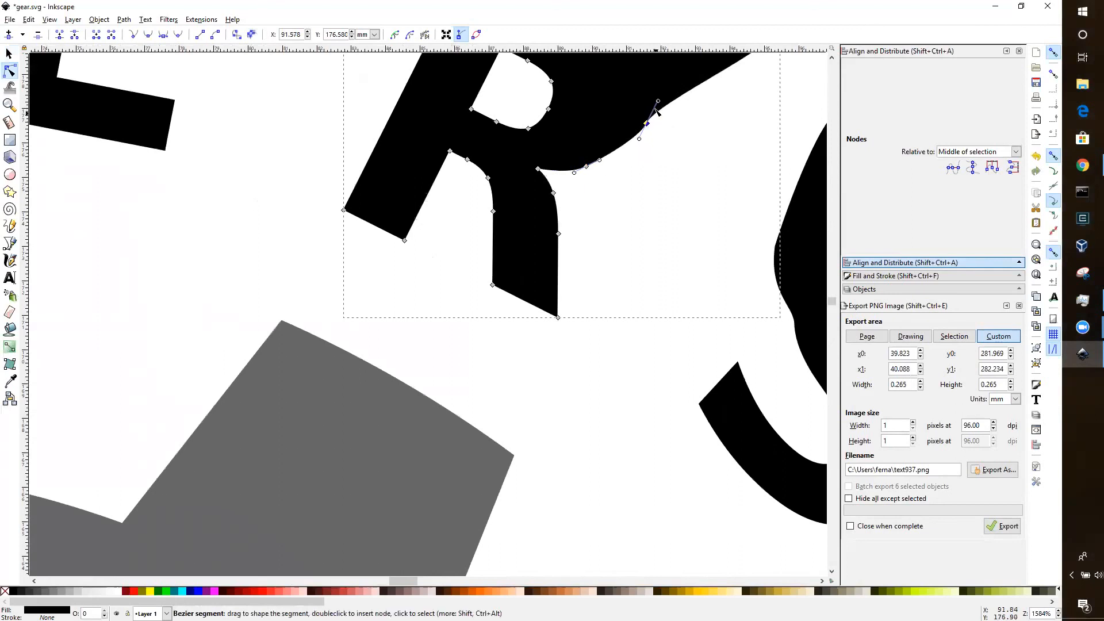
{"action": "mouse_move", "coordinate": [658, 101]}
{"action": "left_mouse_down"}
{"action": "mouse_move", "coordinate": [668, 109]}
{"action": "mouse_move", "coordinate": [658, 100]}
{"action": "left_mouse_up"}
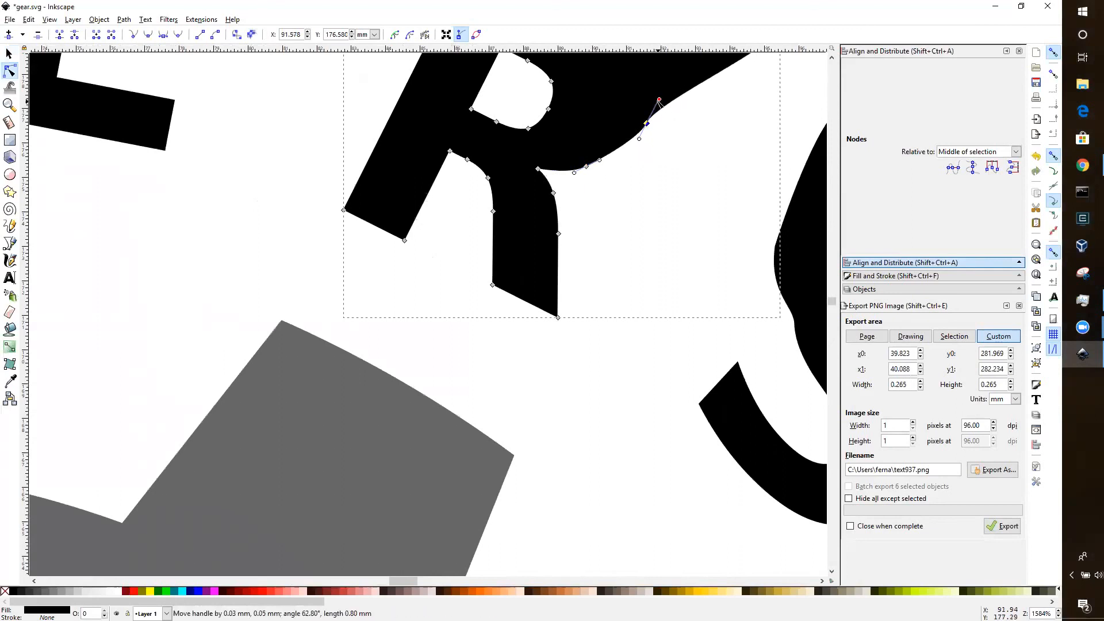
{"action": "left_click", "coordinate": [667, 146]}
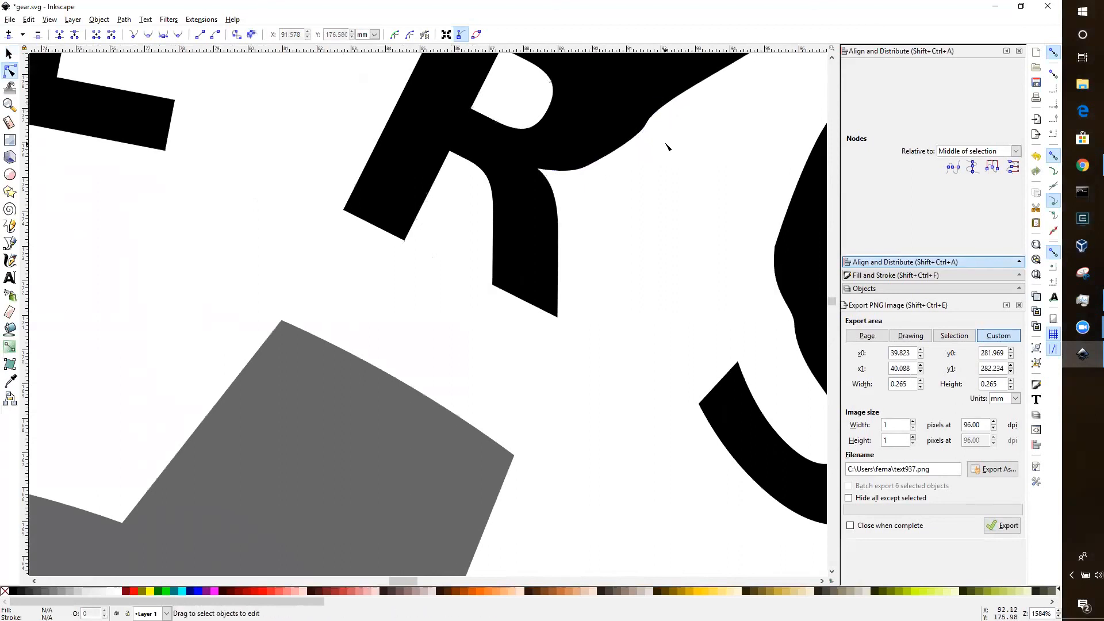
Step: Flatten the R's top edge by moving its smooth node about 1.20 mm left and 0.67 mm down
{"action": "scroll", "coordinate": [636, 223], "scroll_direction": "down", "scroll_amount": 3}
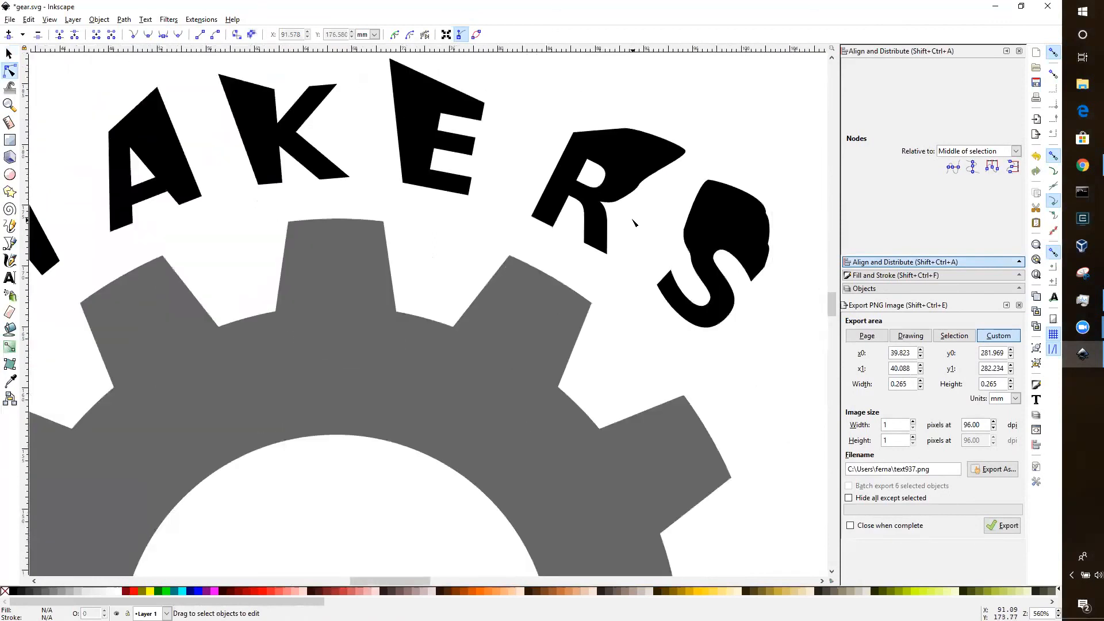
{"action": "scroll", "coordinate": [633, 222], "scroll_direction": "down", "scroll_amount": 1}
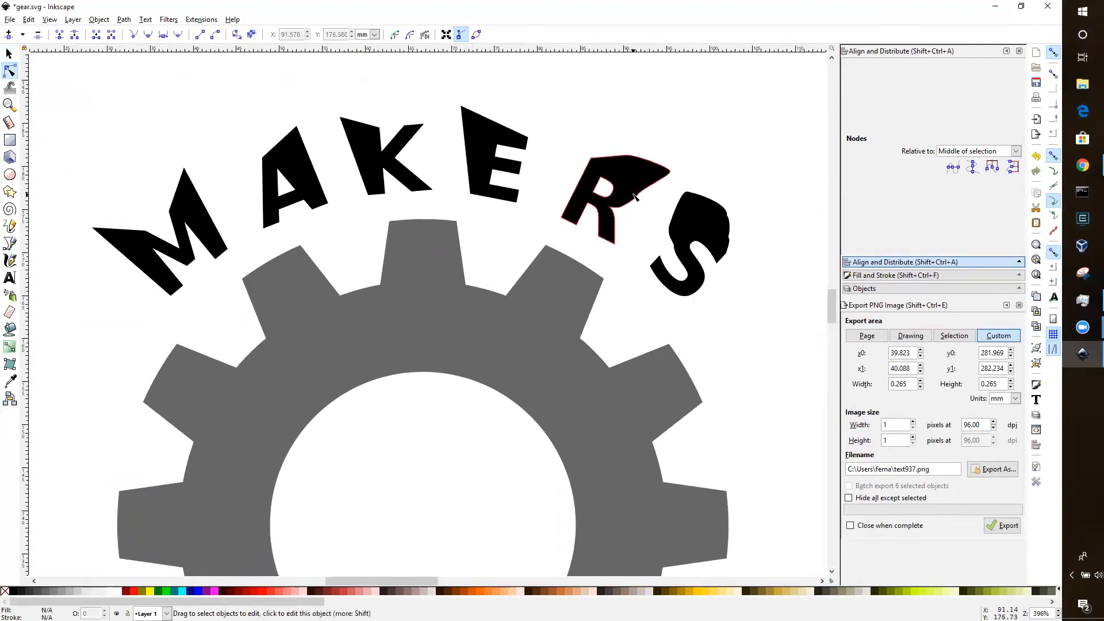
{"action": "left_click", "coordinate": [629, 210]}
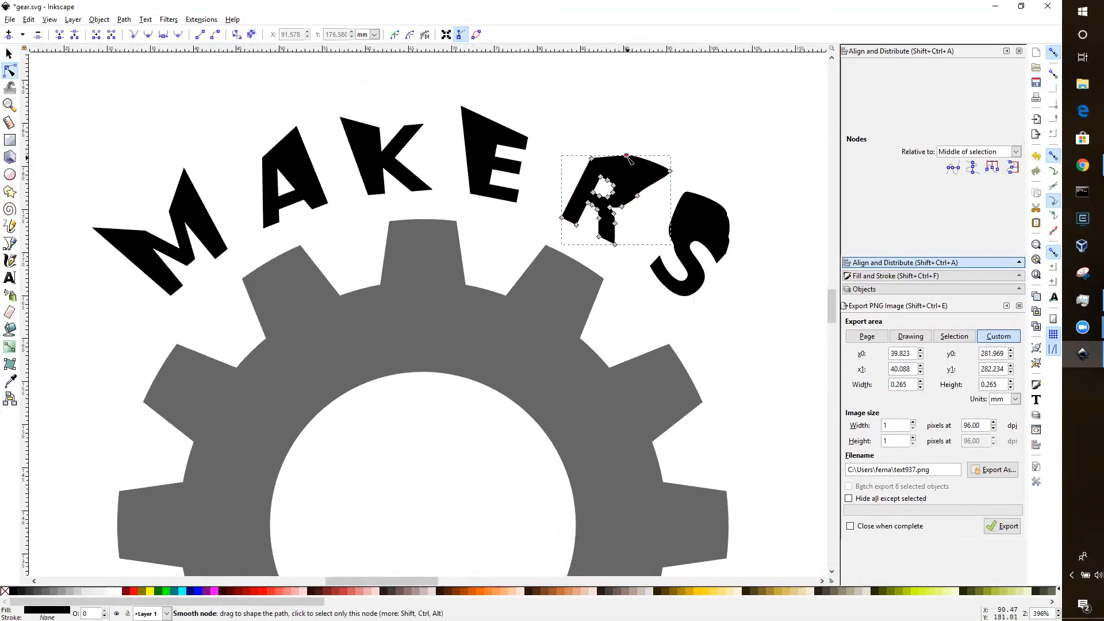
{"action": "left_click_drag", "start_coordinate": [629, 155], "coordinate": [619, 165]}
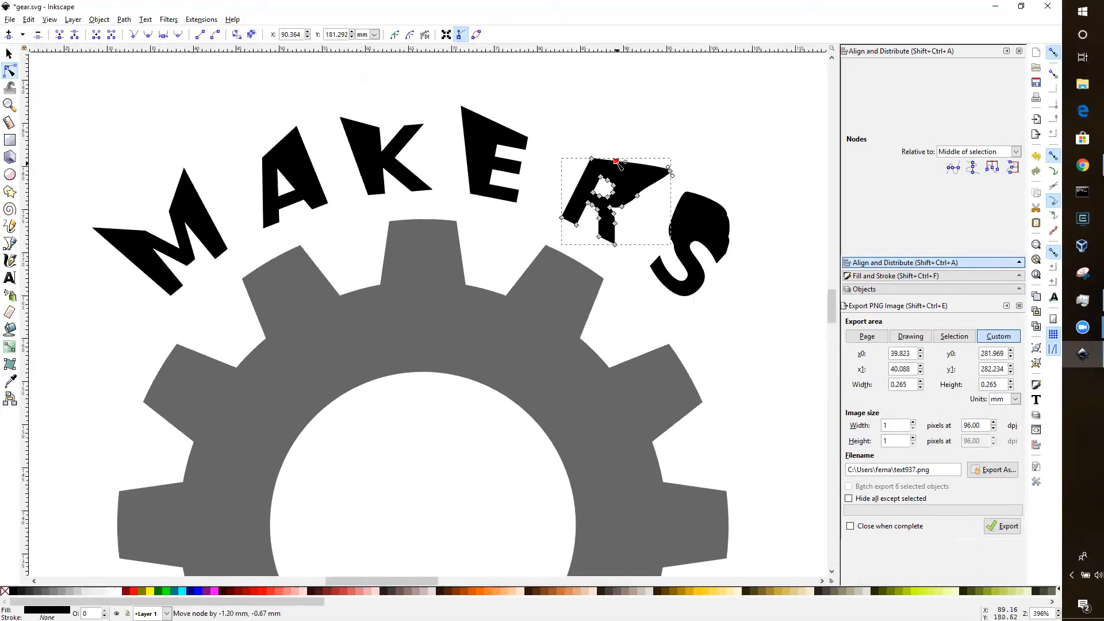
{"action": "left_click", "coordinate": [632, 134]}
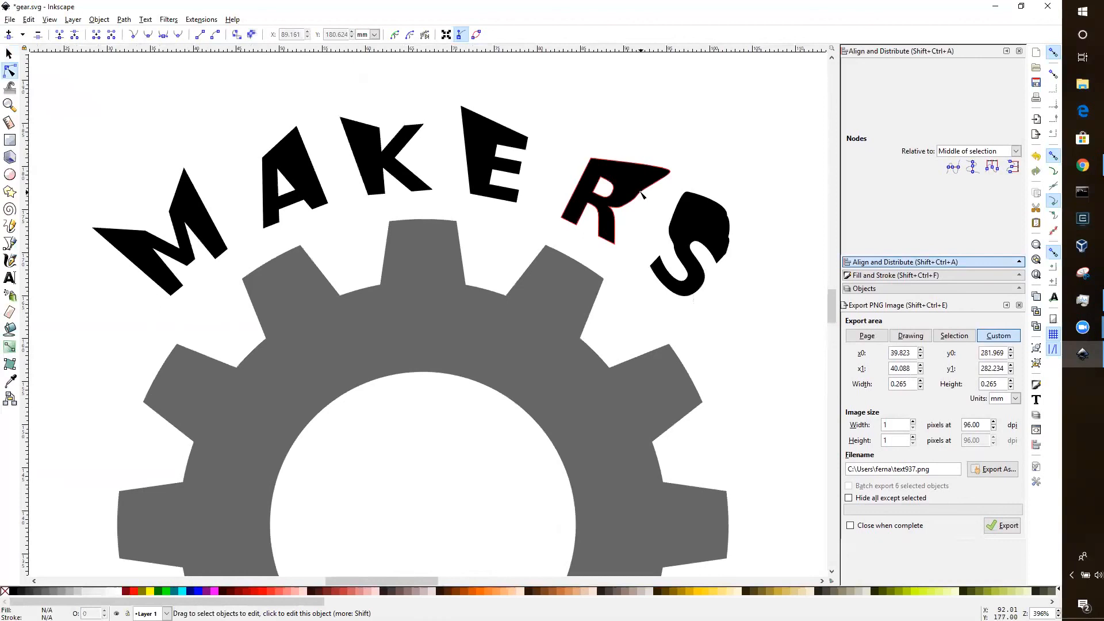
Step: Smooth the underside of the R's bowl, moving a curve handle about 0.43 mm right and 0.30 mm down and adjusting the neighbouring cusp node
{"action": "scroll", "coordinate": [642, 194], "scroll_direction": "down", "scroll_amount": 1}
{"action": "scroll", "coordinate": [640, 202], "scroll_direction": "up", "scroll_amount": 3}
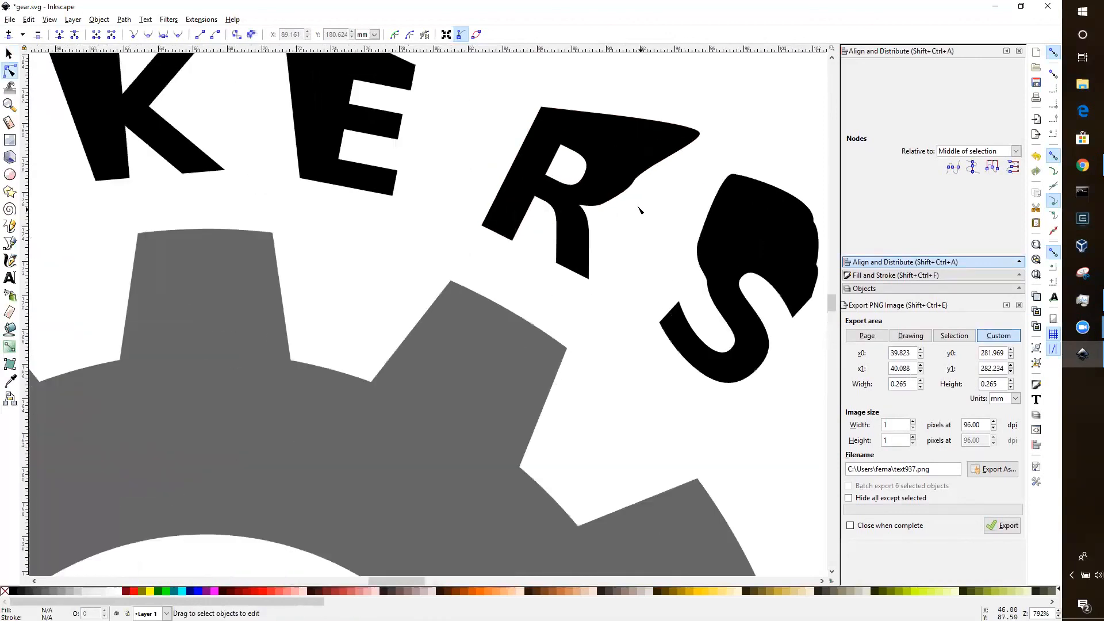
{"action": "left_click", "coordinate": [636, 185]}
{"action": "left_click_drag", "start_coordinate": [635, 185], "coordinate": [656, 179]}
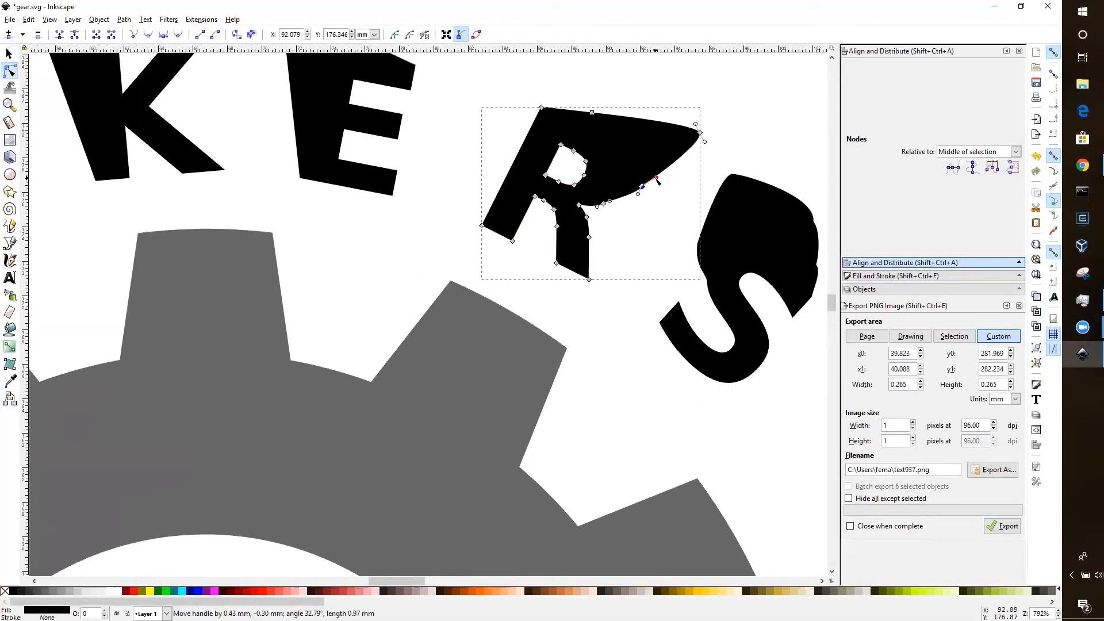
{"action": "left_click", "coordinate": [663, 216]}
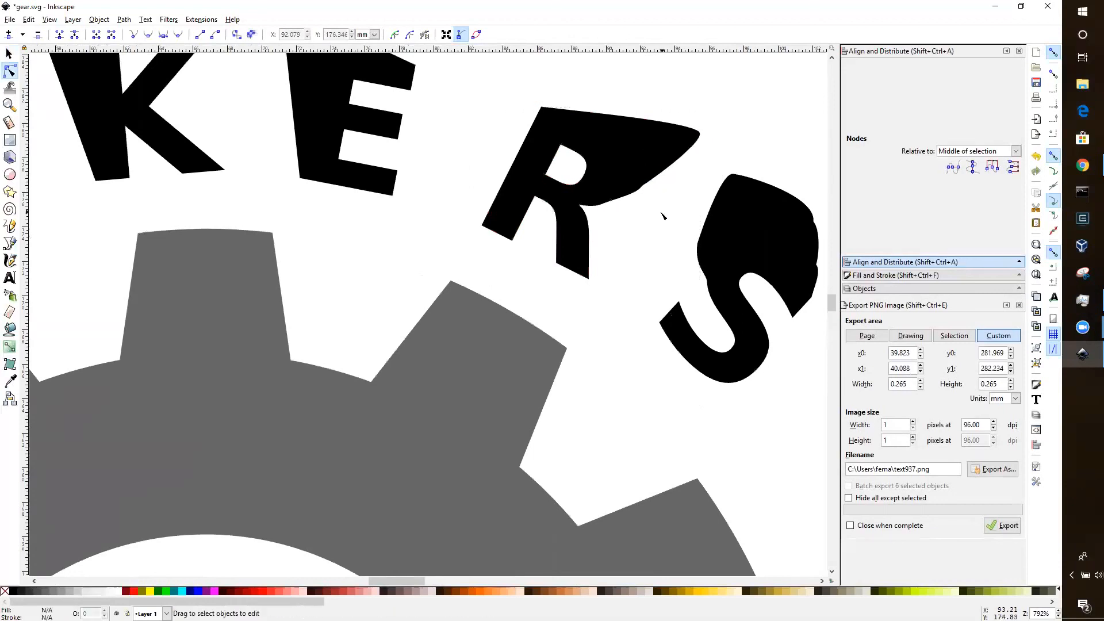
{"action": "left_click", "coordinate": [641, 198]}
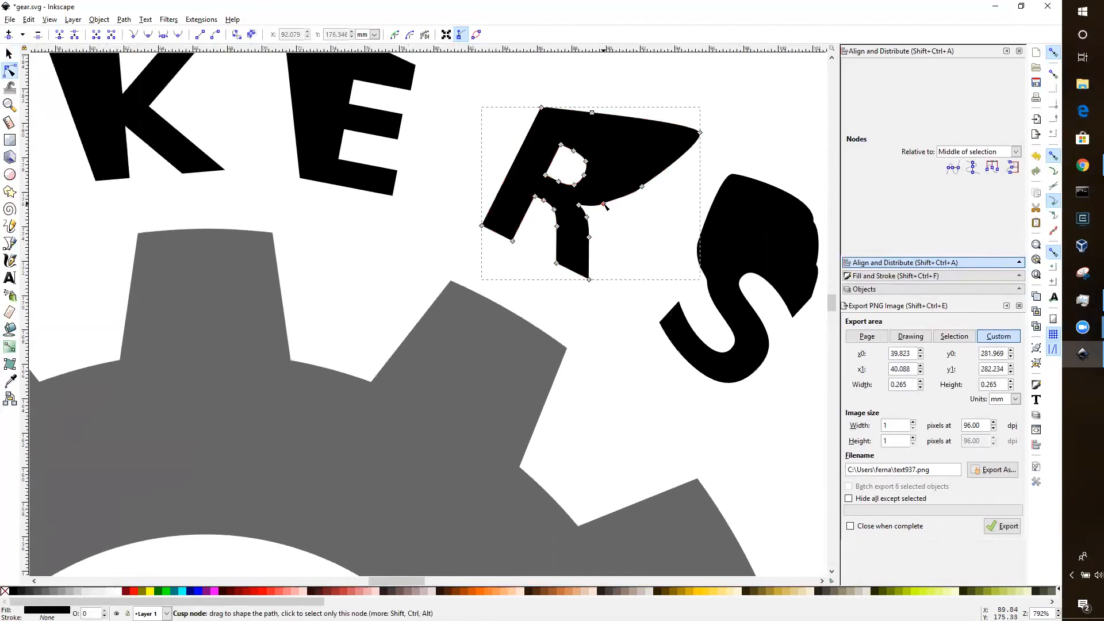
{"action": "left_click_drag", "start_coordinate": [605, 206], "coordinate": [653, 204]}
{"action": "left_click", "coordinate": [666, 219]}
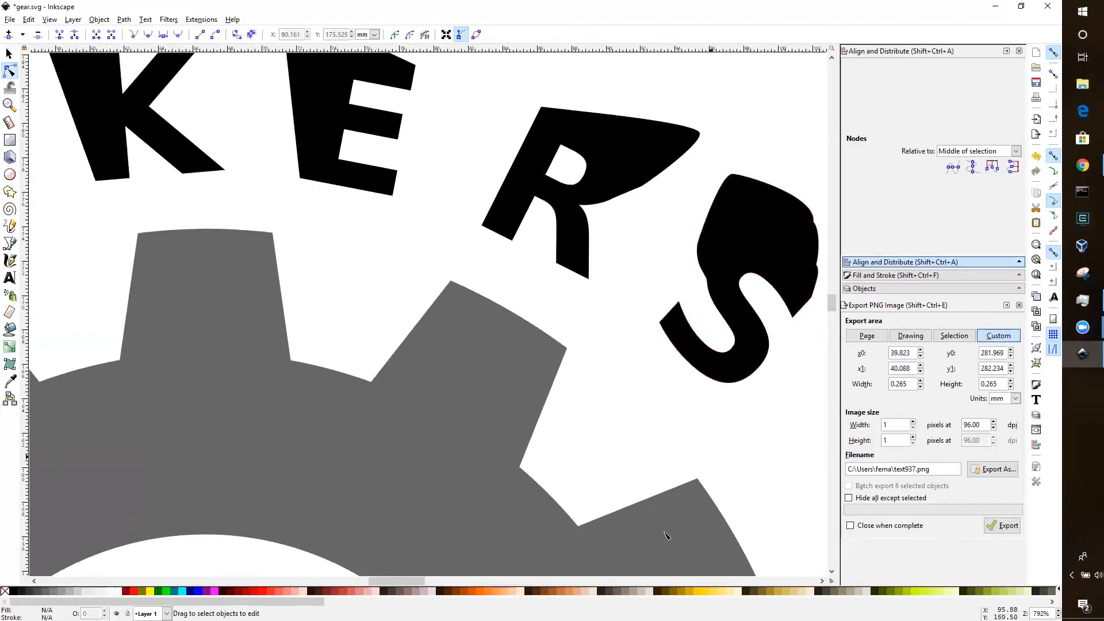
Step: Move the node at the S's left waist about 0.47 mm left and 0.53 mm up
{"action": "left_click_drag", "start_coordinate": [403, 580], "coordinate": [425, 581]}
{"action": "left_click", "coordinate": [366, 286]}
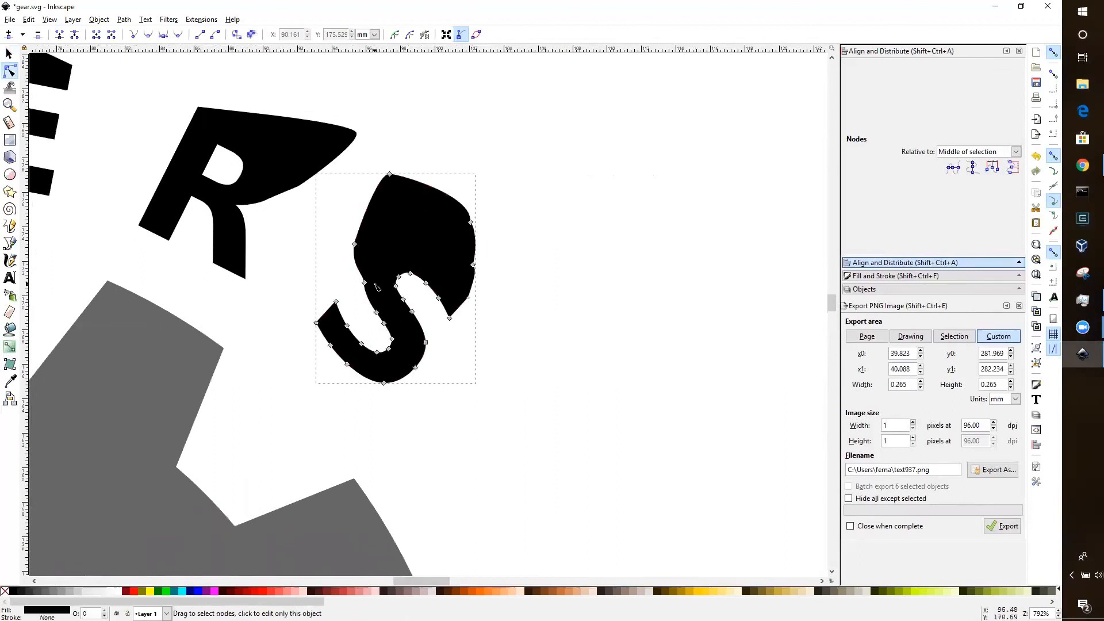
{"action": "left_click_drag", "start_coordinate": [365, 284], "coordinate": [357, 274]}
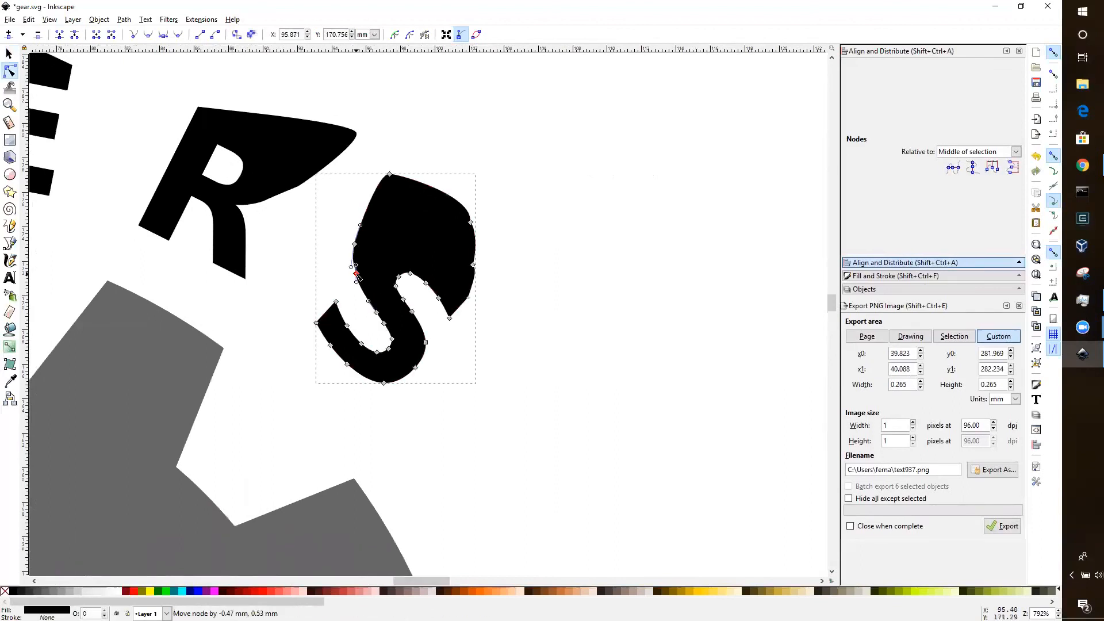
{"action": "left_click", "coordinate": [515, 310]}
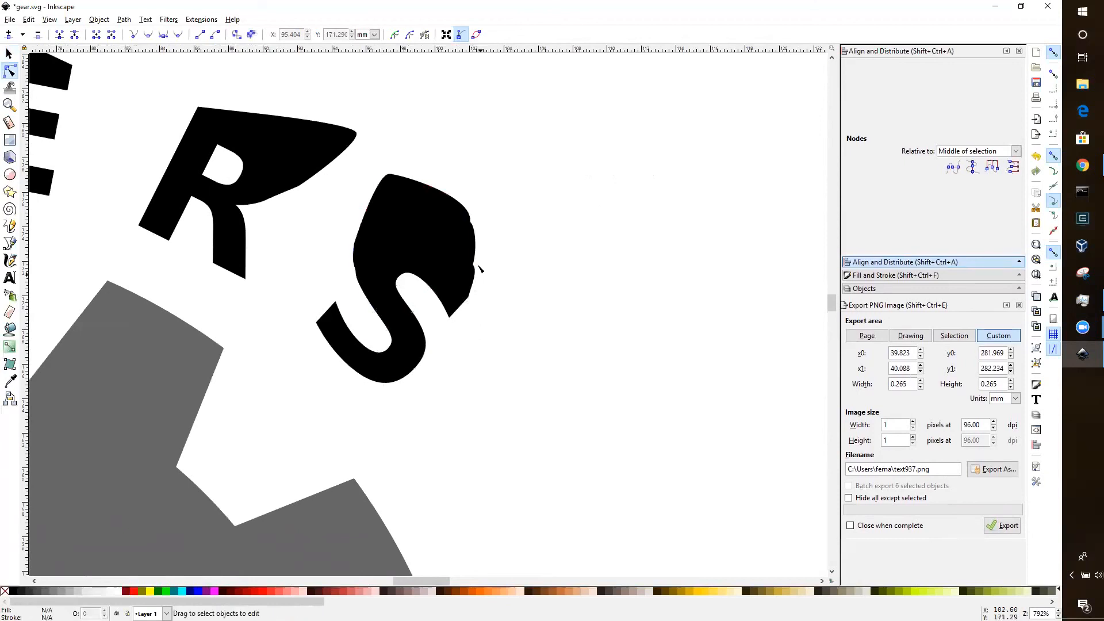
Step: Move the lower node on the S's right edge about 0.37 mm right and 0.13 mm down
{"action": "left_click", "coordinate": [474, 265]}
{"action": "left_click", "coordinate": [473, 265]}
{"action": "left_click_drag", "start_coordinate": [474, 287], "coordinate": [483, 273]}
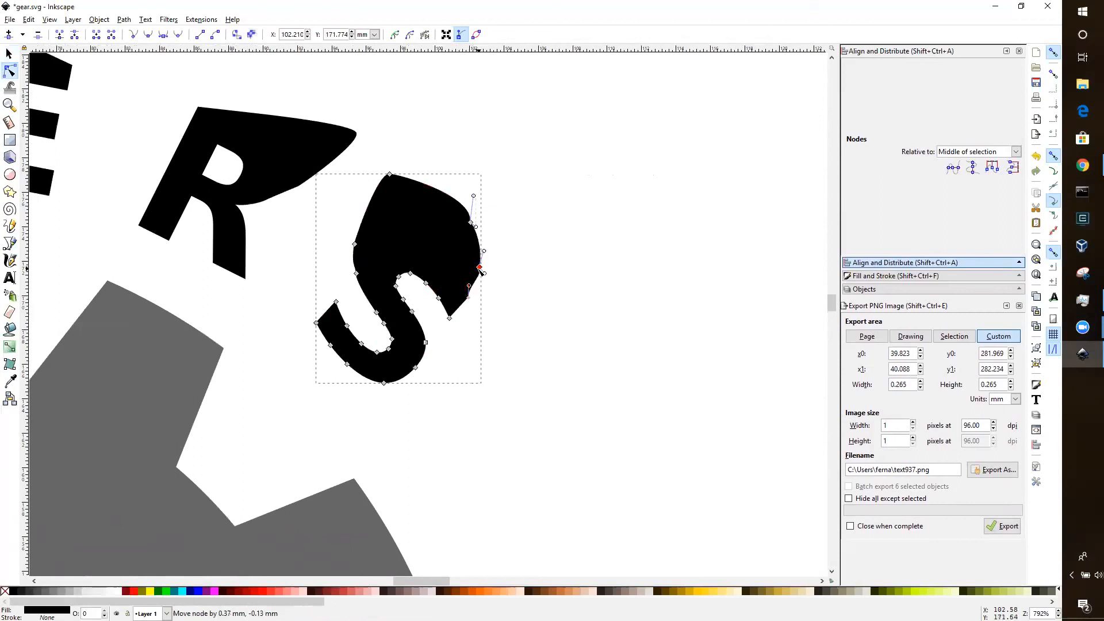
{"action": "left_click", "coordinate": [526, 275]}
Step: Reshape the S's top by moving its upper nodes up and left, and shift a curve handle about 1.40 mm left and 0.20 mm up
{"action": "left_click", "coordinate": [481, 240]}
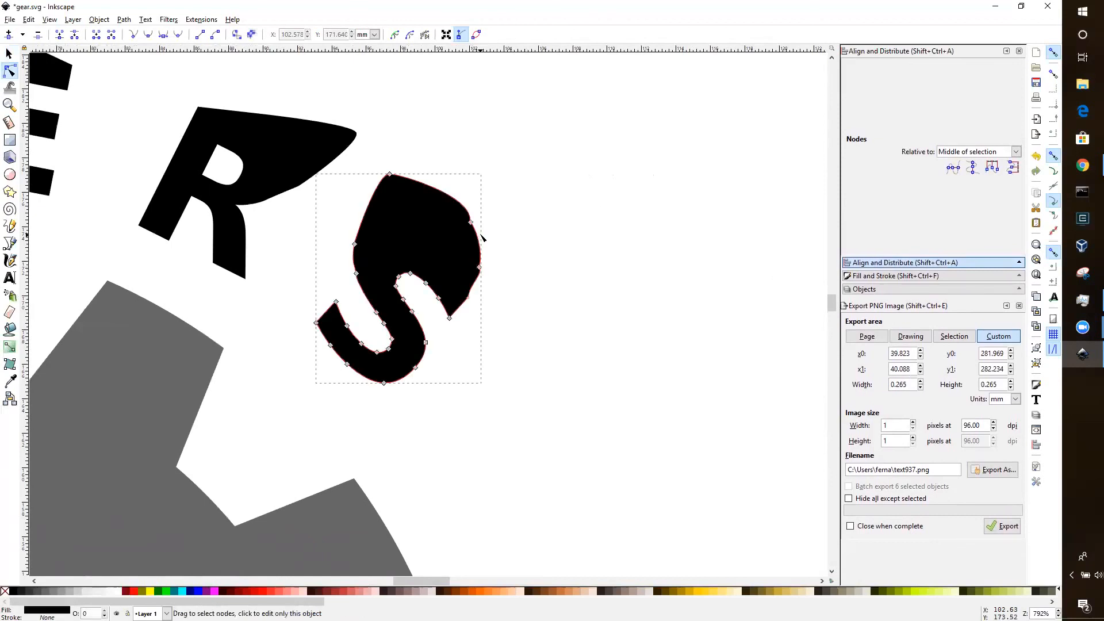
{"action": "left_click_drag", "start_coordinate": [481, 226], "coordinate": [381, 165]}
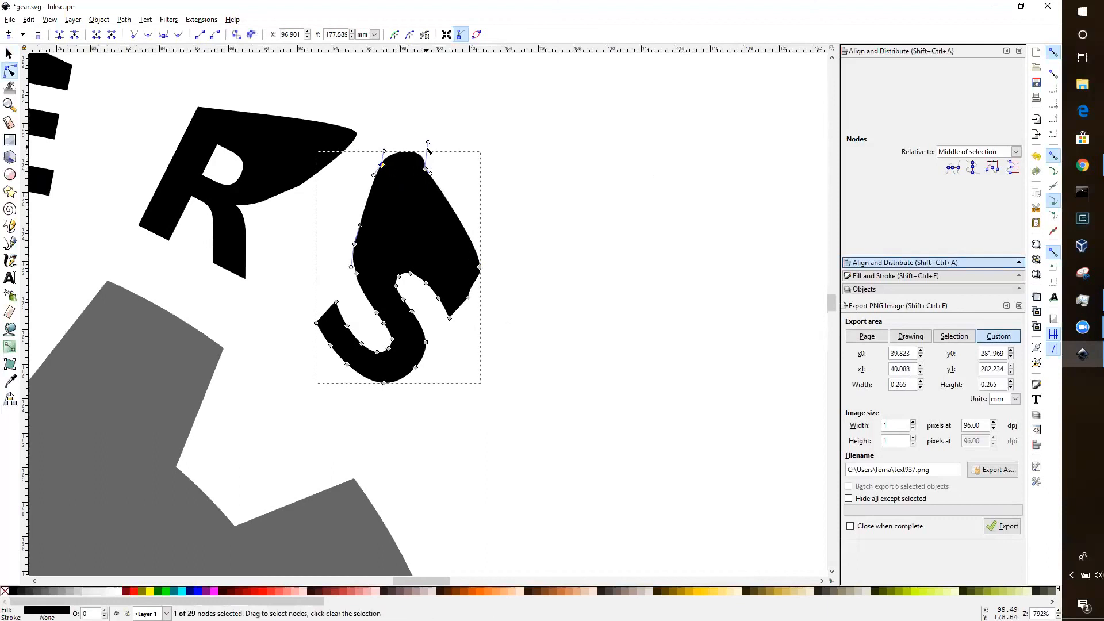
{"action": "left_click", "coordinate": [425, 168]}
{"action": "left_click_drag", "start_coordinate": [427, 143], "coordinate": [407, 140]}
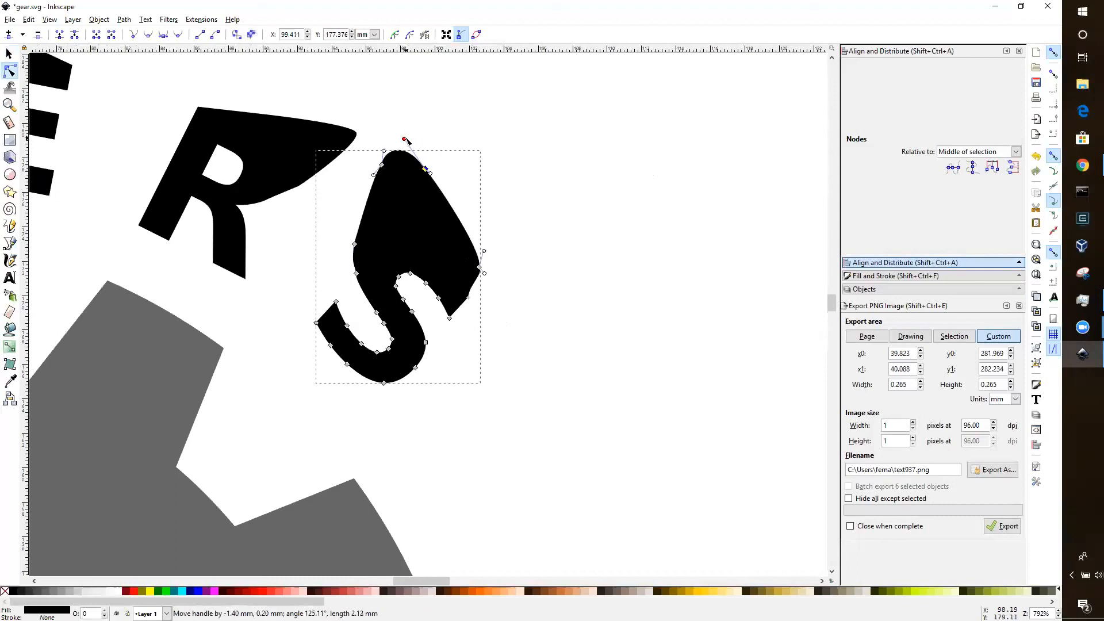
{"action": "left_click", "coordinate": [473, 151]}
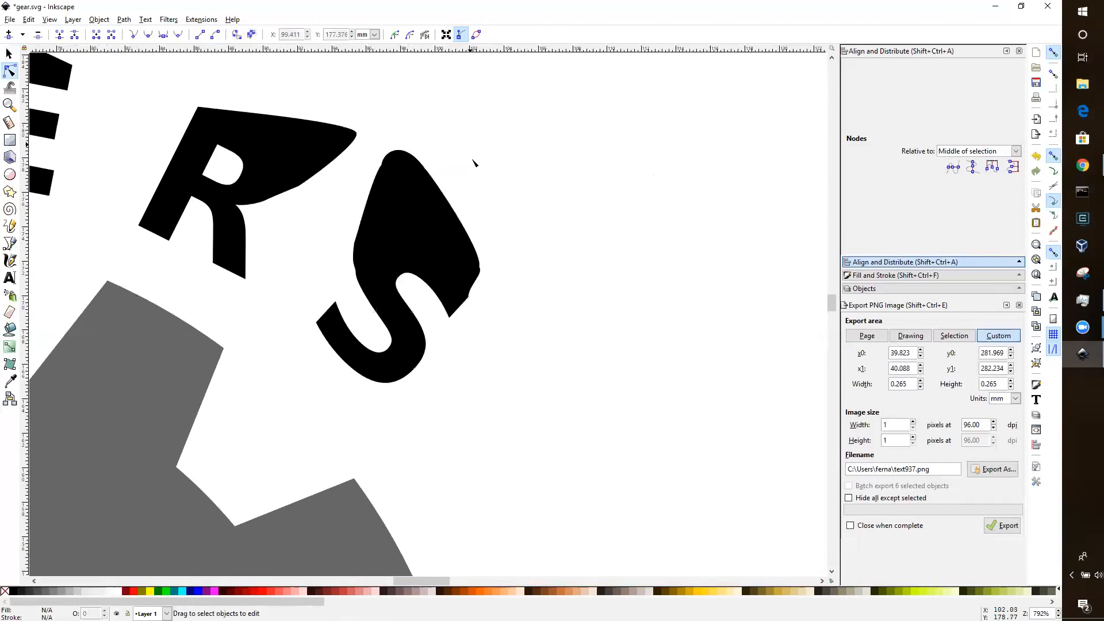
Step: Pull the S's right-edge nodes down toward the upper stroke's tip, moving the tip's corner node about 0.53 mm left and 0.73 mm down
{"action": "left_click", "coordinate": [480, 268]}
{"action": "left_click_drag", "start_coordinate": [474, 272], "coordinate": [459, 310]}
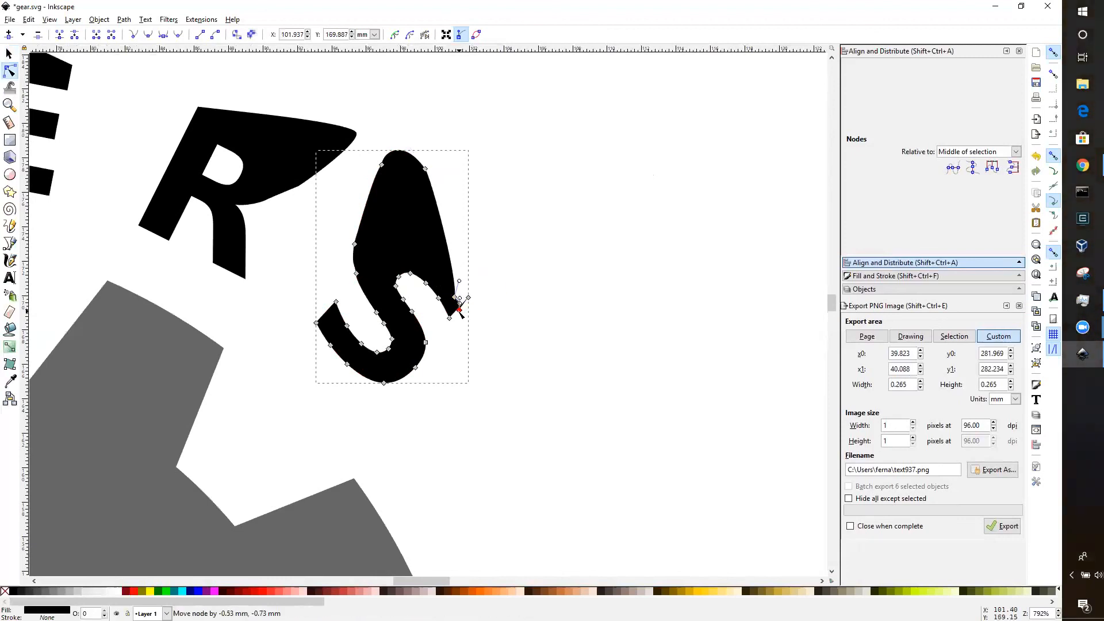
{"action": "left_click", "coordinate": [500, 314]}
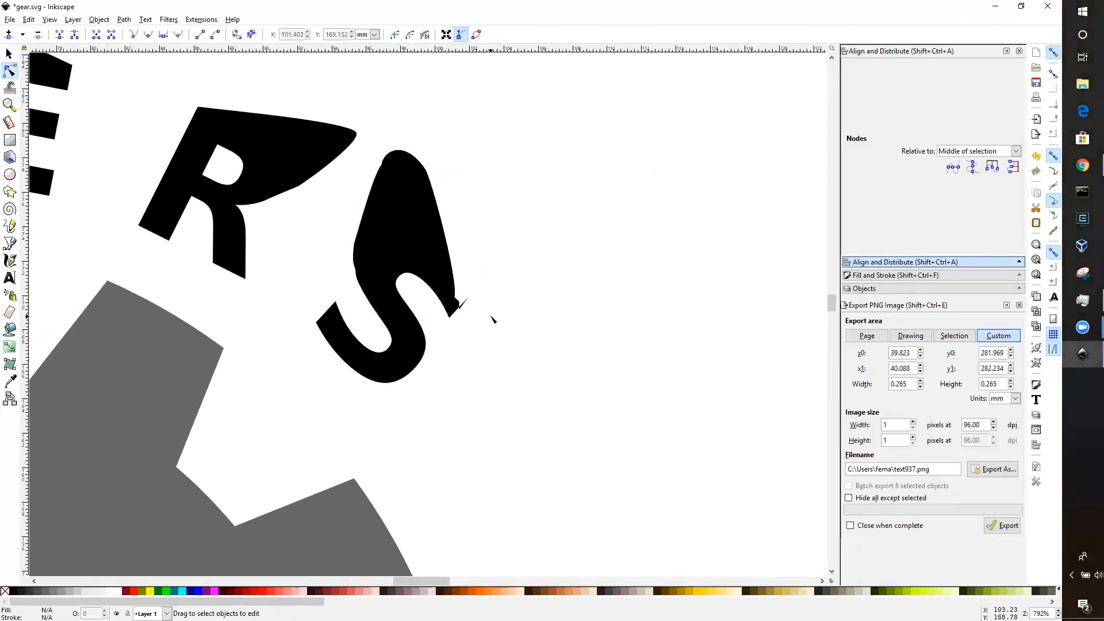
{"action": "left_click", "coordinate": [455, 306]}
{"action": "mouse_move", "coordinate": [467, 297]}
{"action": "left_mouse_down"}
{"action": "mouse_move", "coordinate": [457, 308]}
{"action": "mouse_move", "coordinate": [457, 299]}
{"action": "left_mouse_up"}
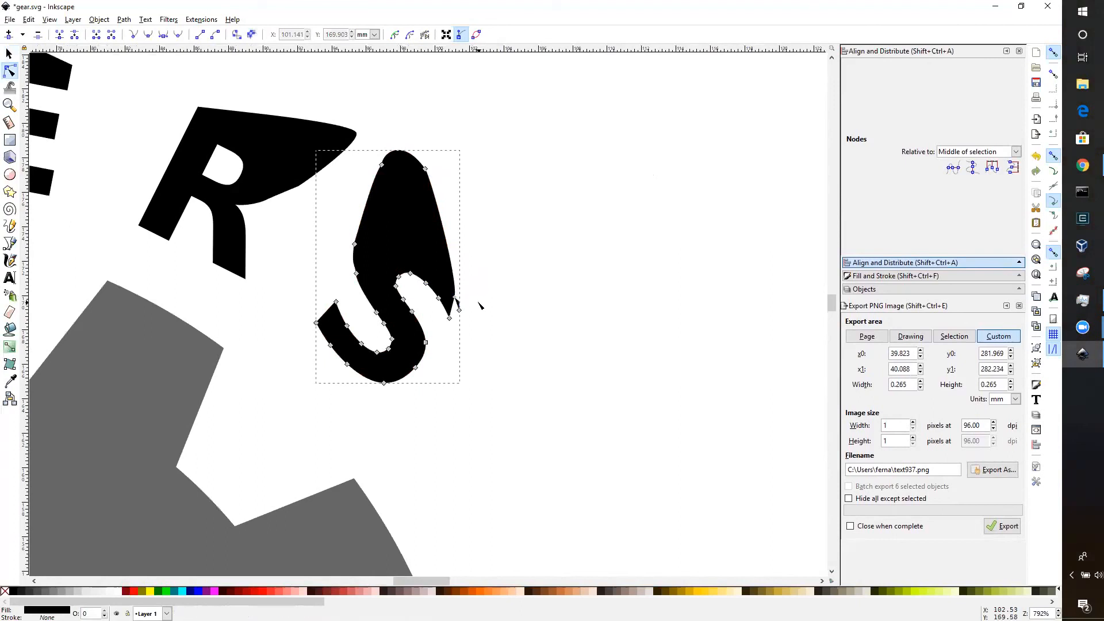
Step: Straighten the S's right edge just above the tip, moving its node outward, fine-tuning it about 0.04 mm right and 0.01 mm down
{"action": "scroll", "coordinate": [509, 311], "scroll_direction": "up", "scroll_amount": 4}
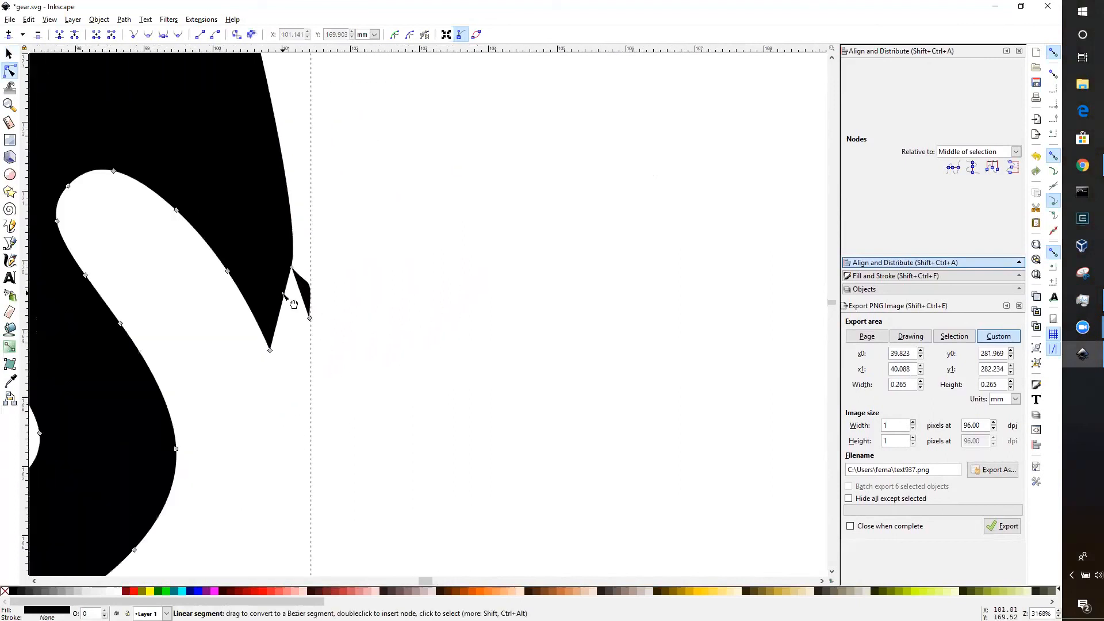
{"action": "left_click_drag", "start_coordinate": [293, 270], "coordinate": [309, 321]}
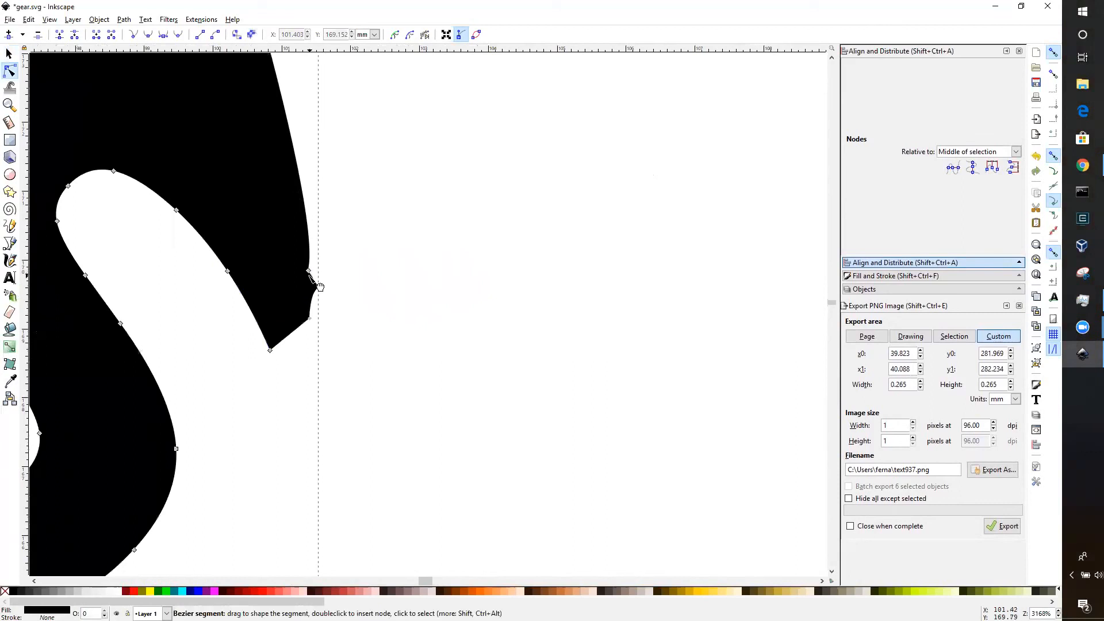
{"action": "left_click", "coordinate": [325, 302]}
{"action": "left_click", "coordinate": [310, 295]}
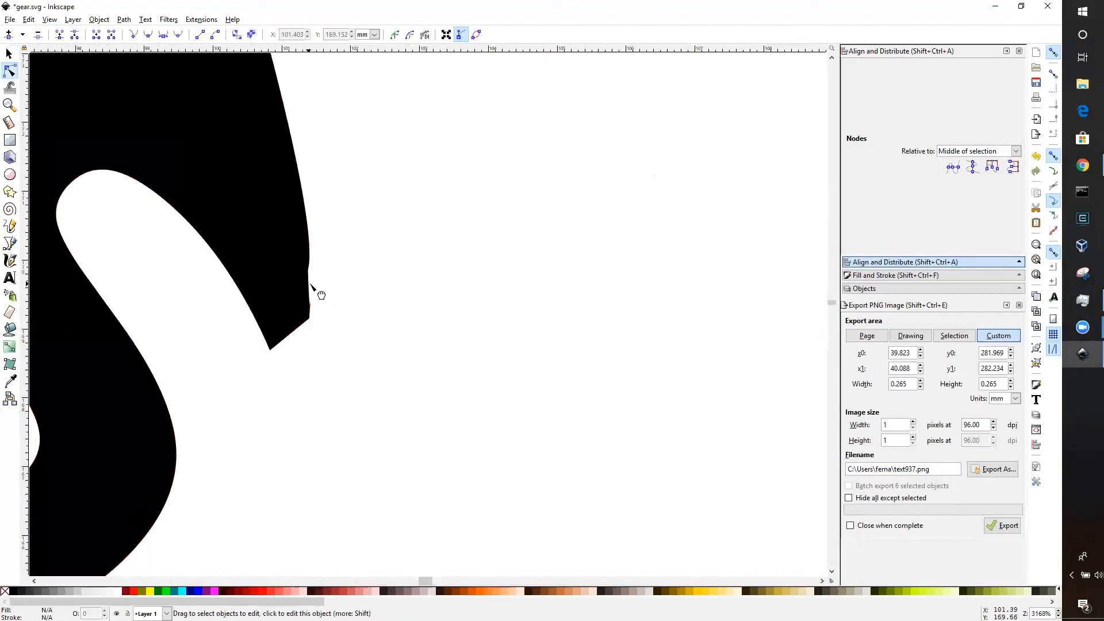
{"action": "left_click_drag", "start_coordinate": [309, 272], "coordinate": [311, 272]}
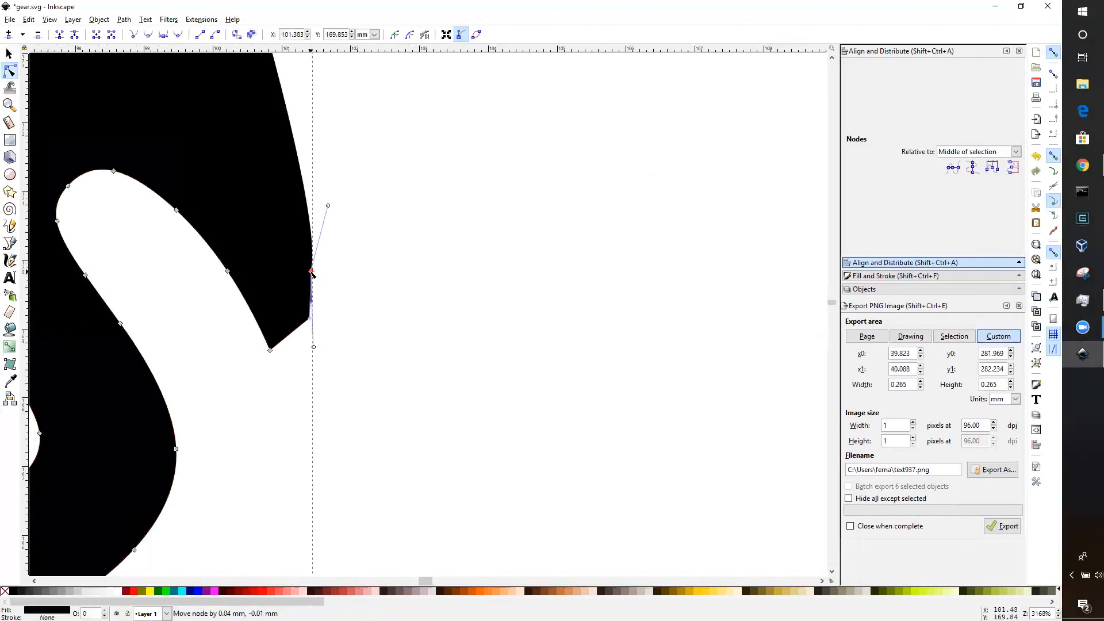
{"action": "left_click", "coordinate": [316, 307]}
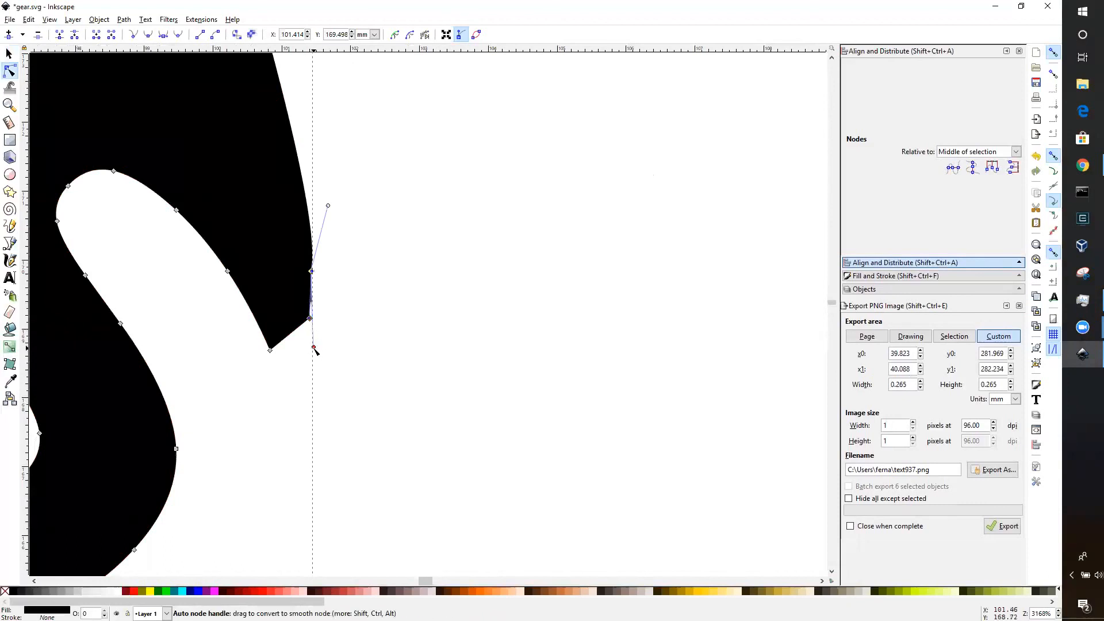
{"action": "left_click_drag", "start_coordinate": [314, 347], "coordinate": [311, 336]}
{"action": "left_click", "coordinate": [337, 326]}
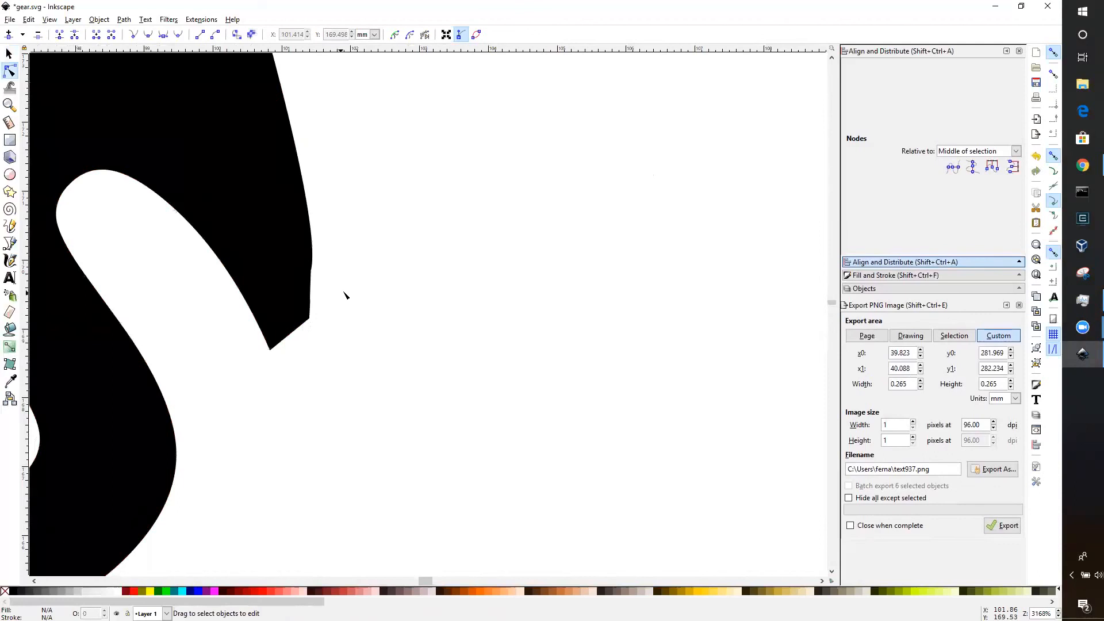
Step: Move the small blue gear up and left against the grey gear's lower-right teeth
{"action": "scroll", "coordinate": [382, 295], "scroll_direction": "down", "scroll_amount": 6}
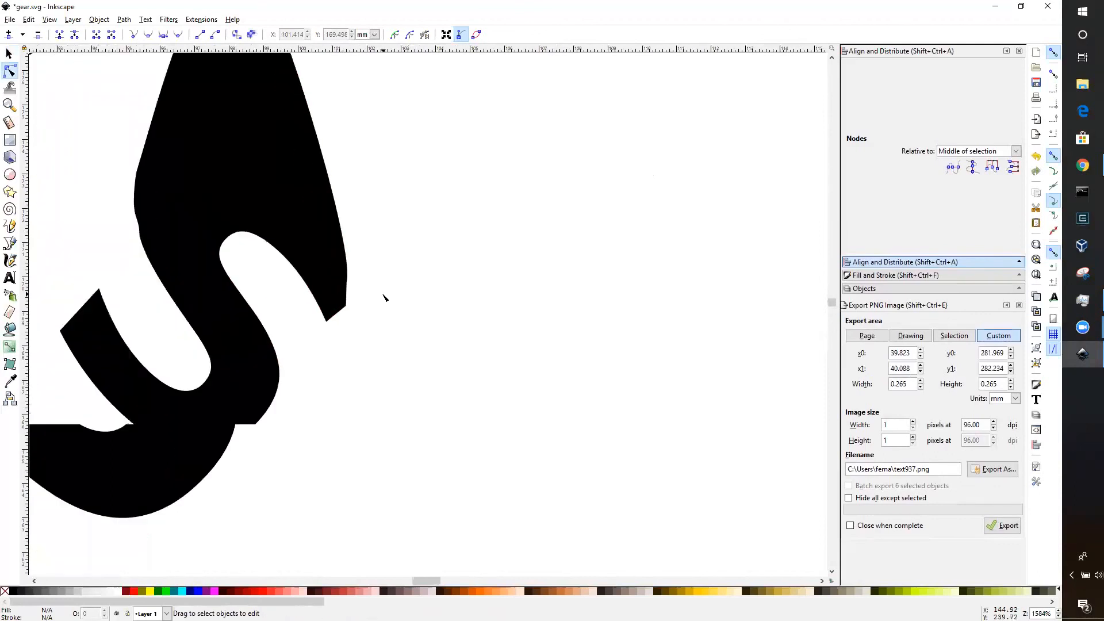
{"action": "scroll", "coordinate": [390, 313], "scroll_direction": "down", "scroll_amount": 2}
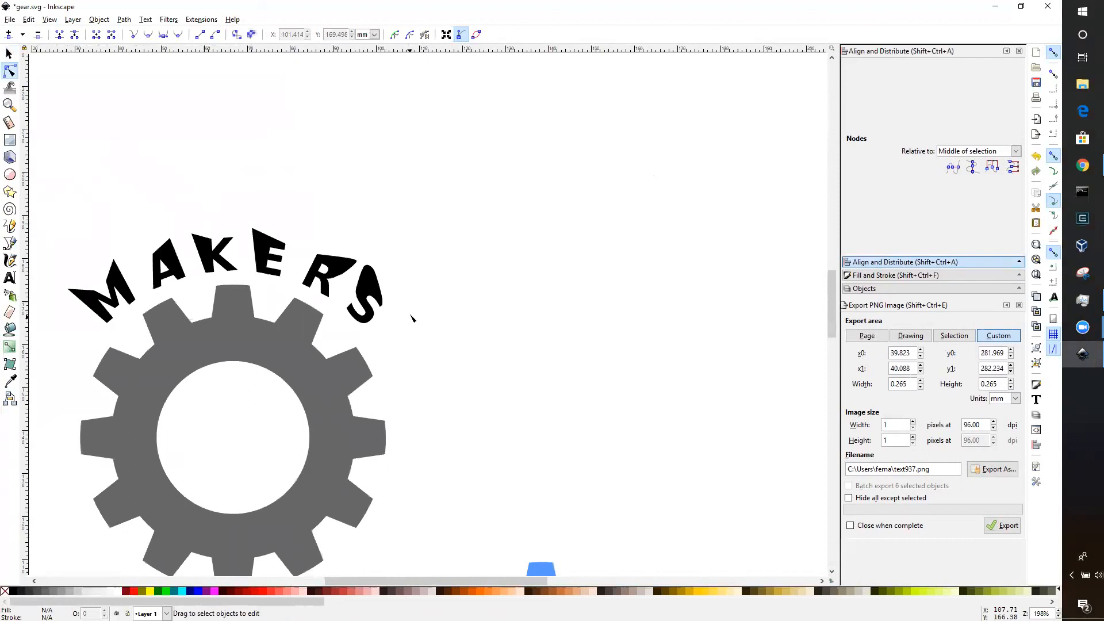
{"action": "scroll", "coordinate": [412, 318], "scroll_direction": "down", "scroll_amount": 5}
{"action": "scroll", "coordinate": [412, 318], "scroll_direction": "up", "scroll_amount": 1}
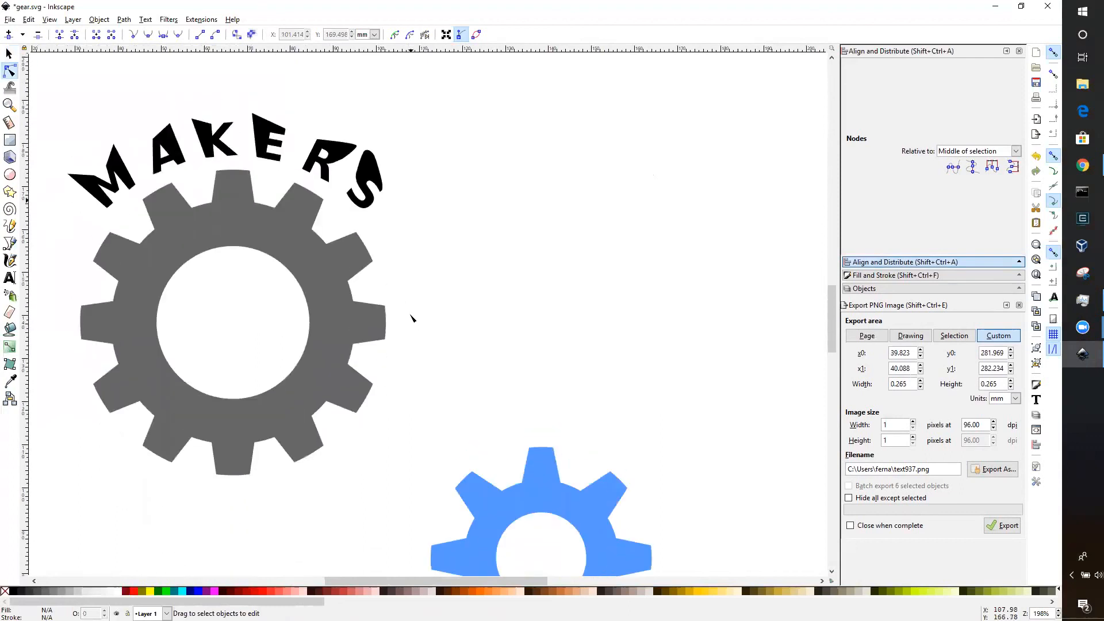
{"action": "scroll", "coordinate": [445, 300], "scroll_direction": "down", "scroll_amount": 4}
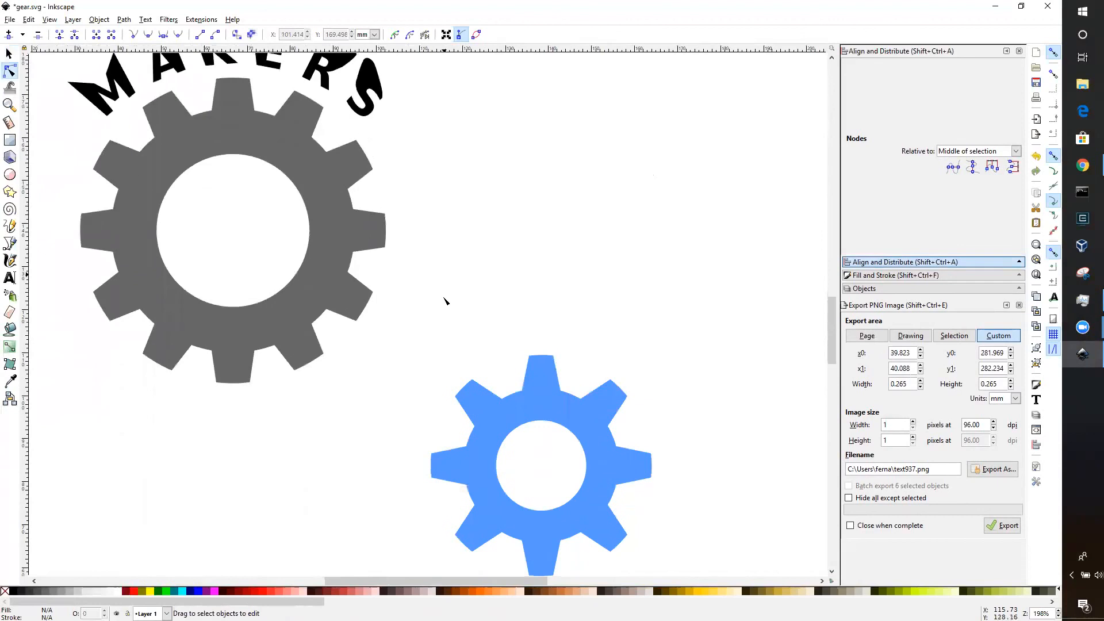
{"action": "left_click", "coordinate": [510, 424]}
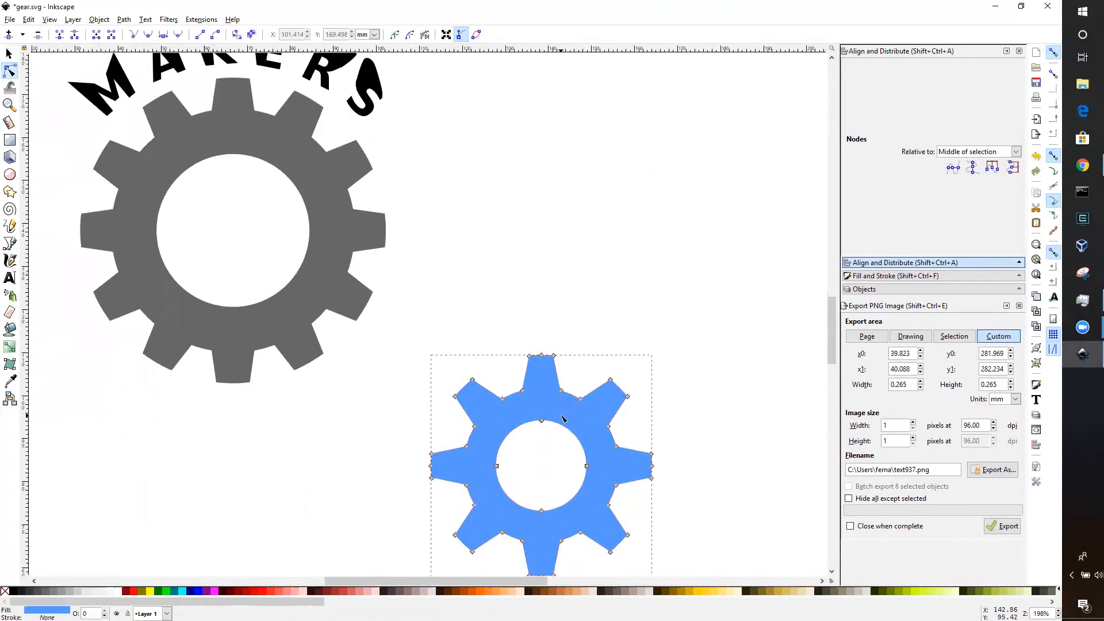
{"action": "left_click", "coordinate": [9, 53]}
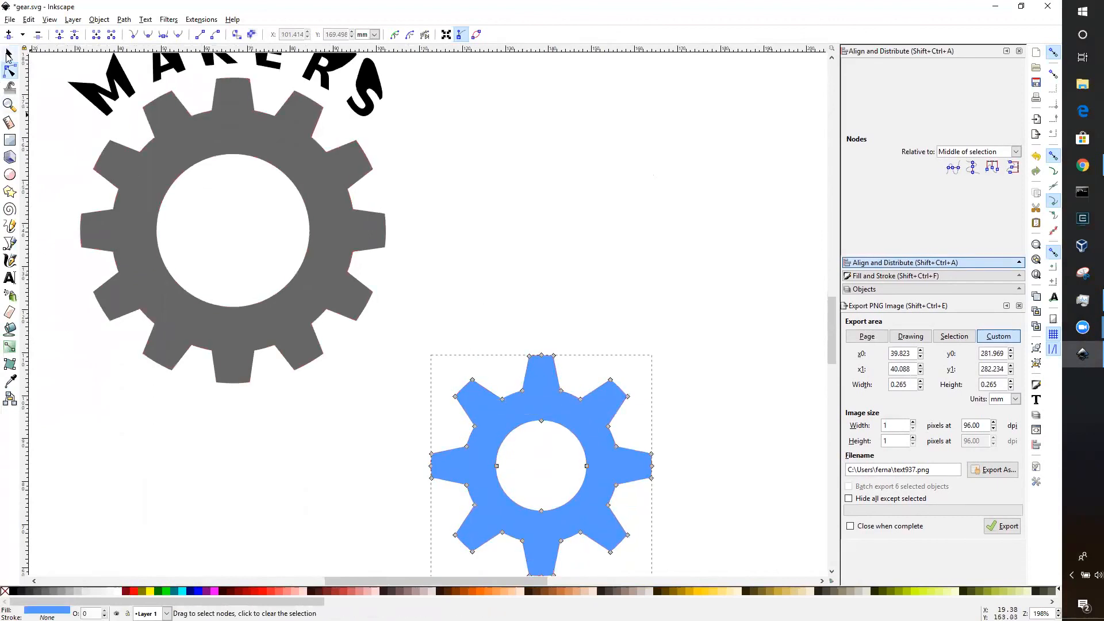
{"action": "left_click_drag", "start_coordinate": [556, 425], "coordinate": [406, 353]}
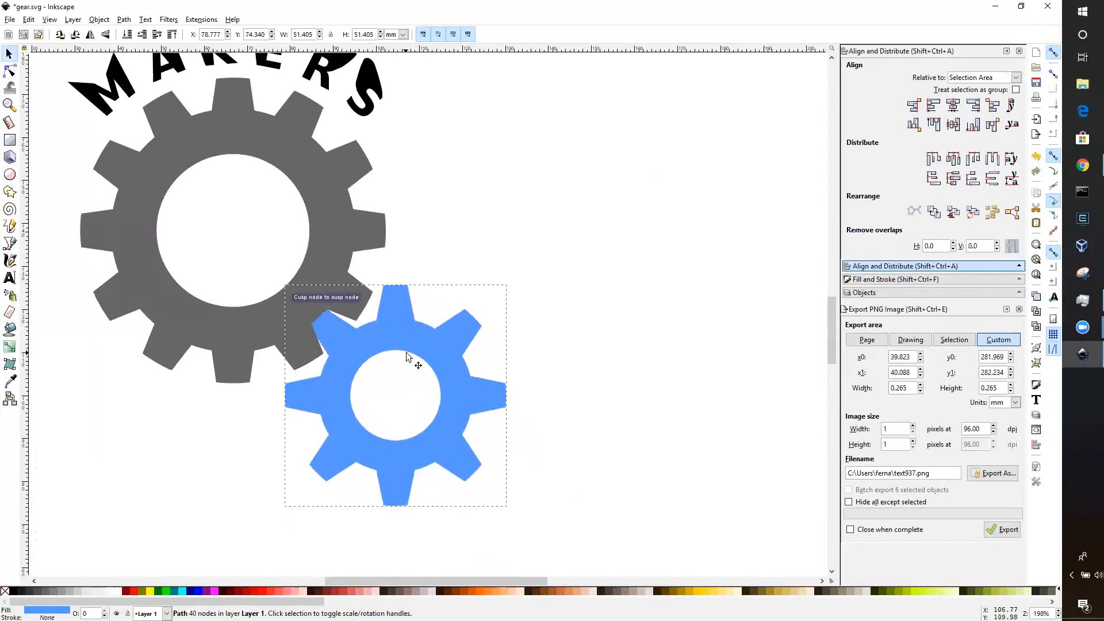
Step: Nudge the blue gear about 1.59 mm right and 1.06 mm down so its teeth mesh with the grey gear
{"action": "key", "text": "Right"}
{"action": "key", "text": "Right"}
{"action": "key", "text": "Down"}
{"action": "key", "text": "Right"}
{"action": "key", "text": "Down"}
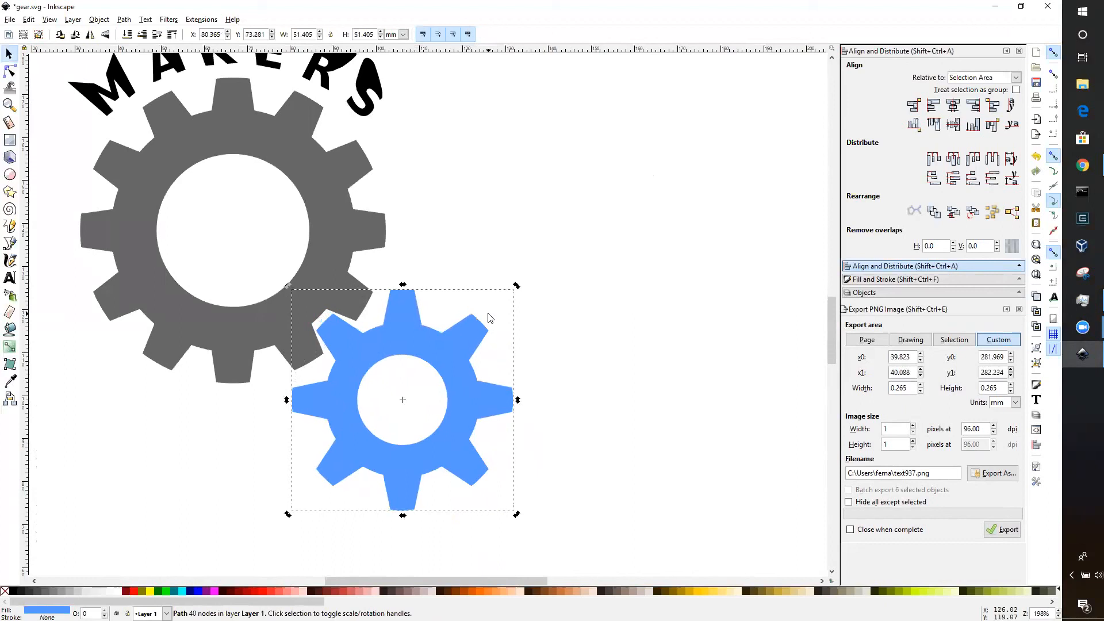
{"action": "key", "text": "Escape"}
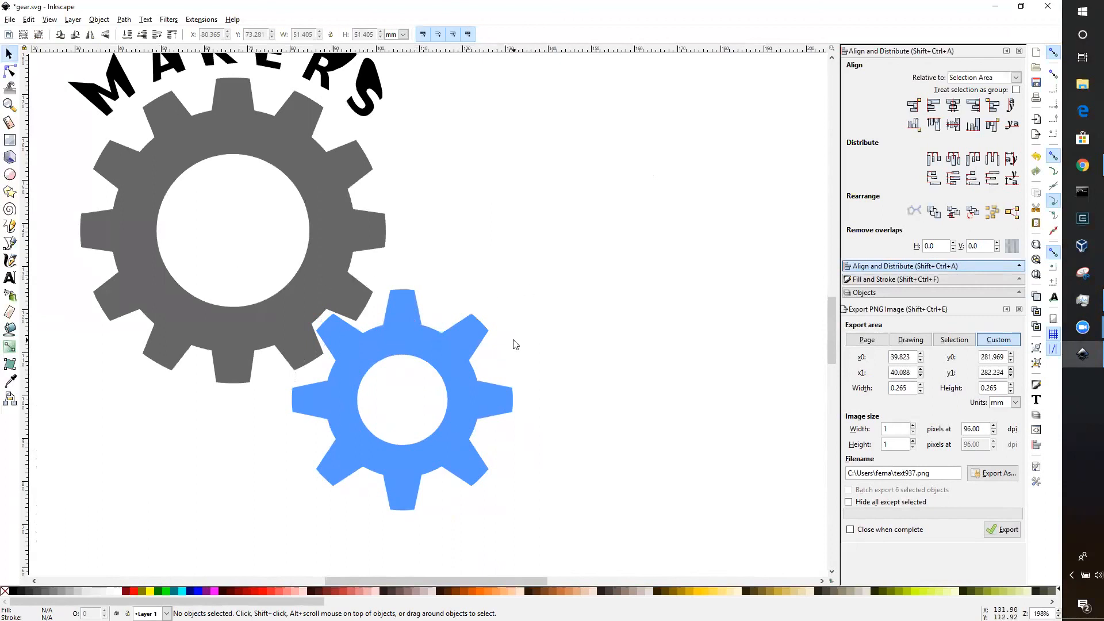
Step: Try out a circle about 55.5 mm in diameter around the small blue gear, and delete it
{"action": "scroll", "coordinate": [515, 344], "scroll_direction": "up", "scroll_amount": 2}
{"action": "scroll", "coordinate": [512, 334], "scroll_direction": "down", "scroll_amount": 3}
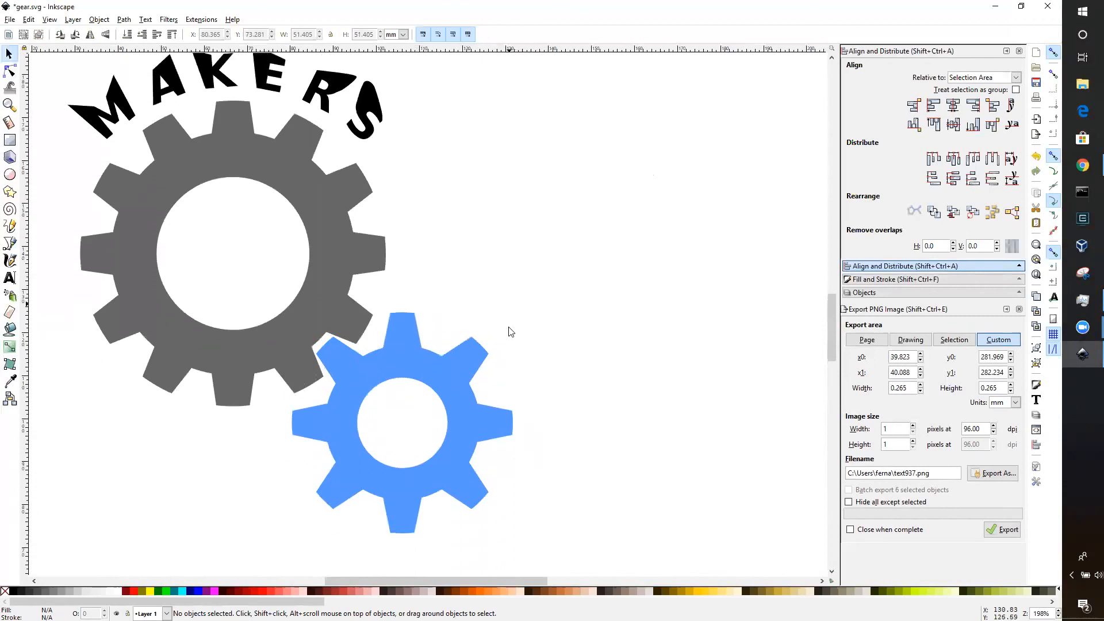
{"action": "scroll", "coordinate": [511, 332], "scroll_direction": "up", "scroll_amount": 2}
{"action": "left_click", "coordinate": [9, 174]}
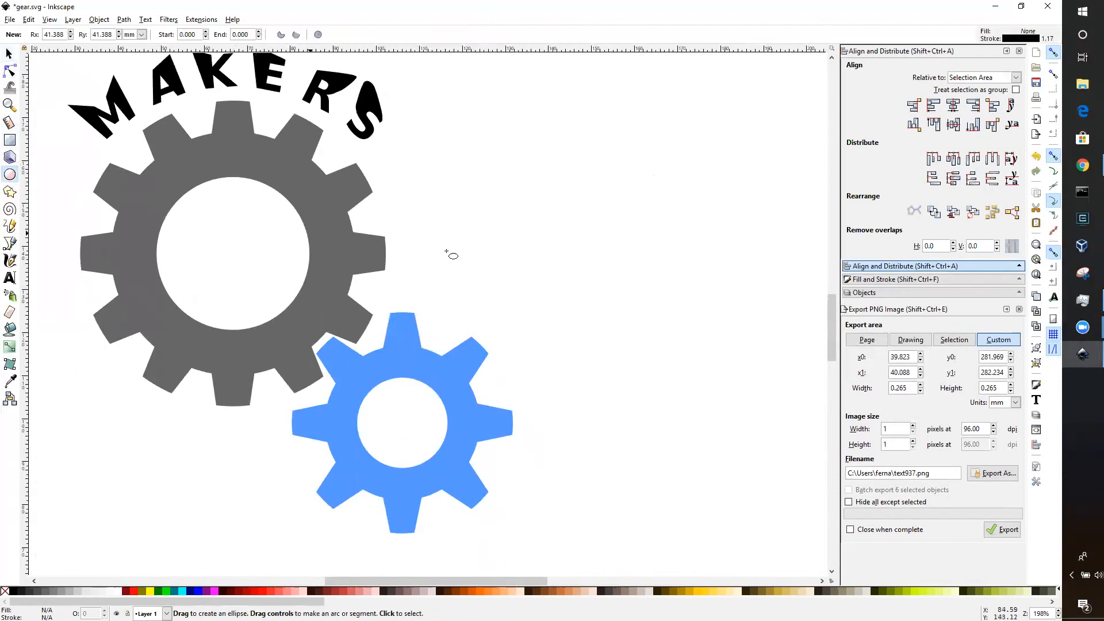
{"action": "left_click_drag", "start_coordinate": [544, 193], "coordinate": [806, 429]}
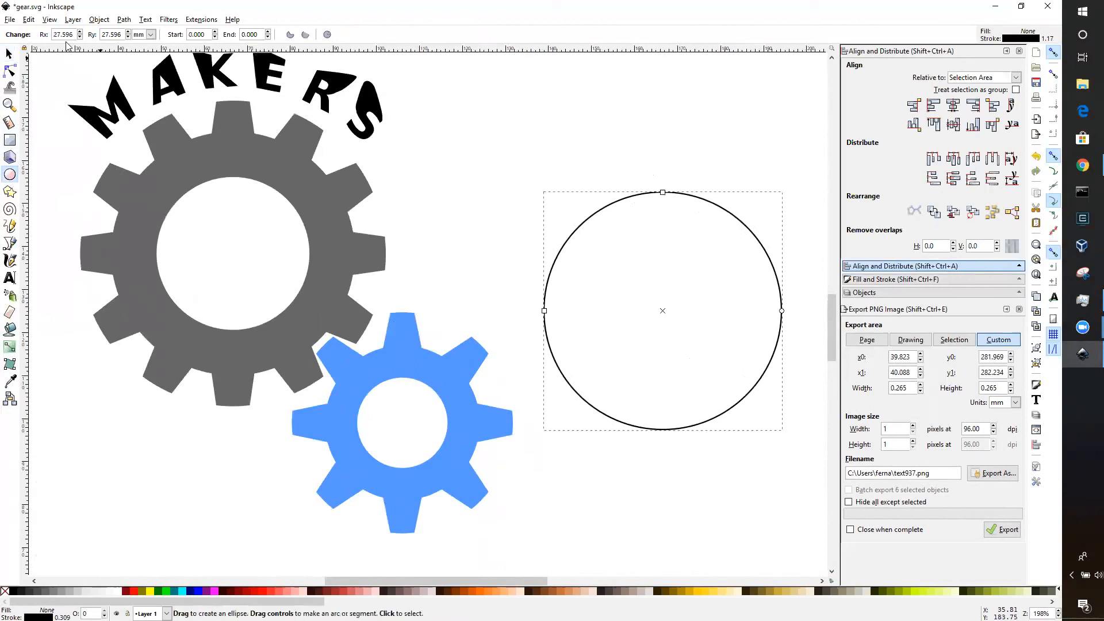
{"action": "left_click", "coordinate": [9, 54]}
{"action": "left_click_drag", "start_coordinate": [770, 370], "coordinate": [506, 479]}
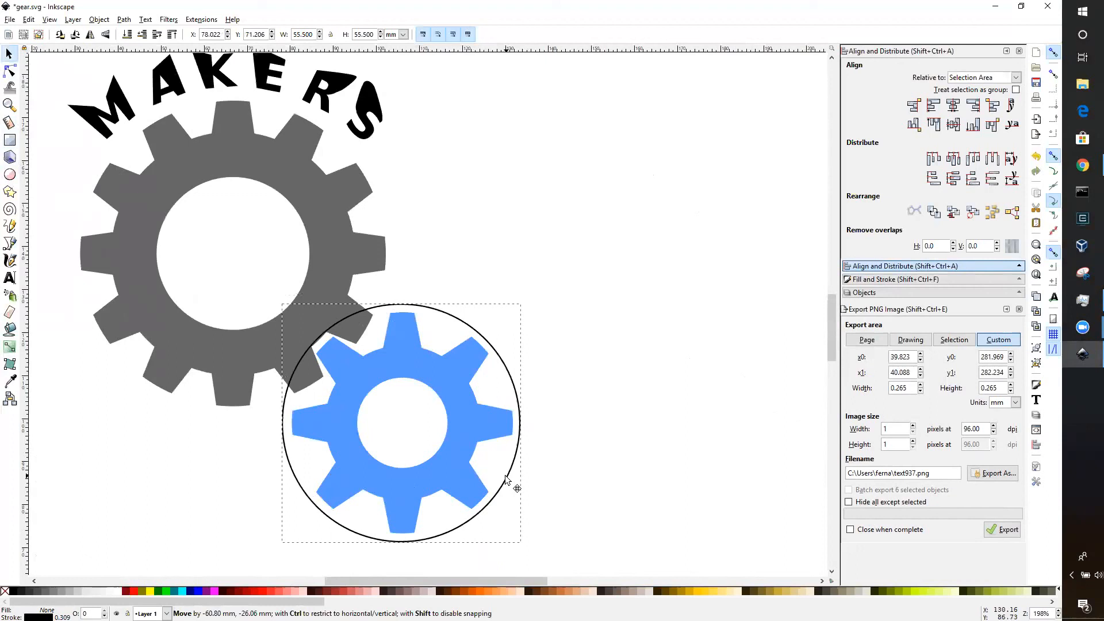
{"action": "left_click_drag", "start_coordinate": [505, 476], "coordinate": [505, 477]}
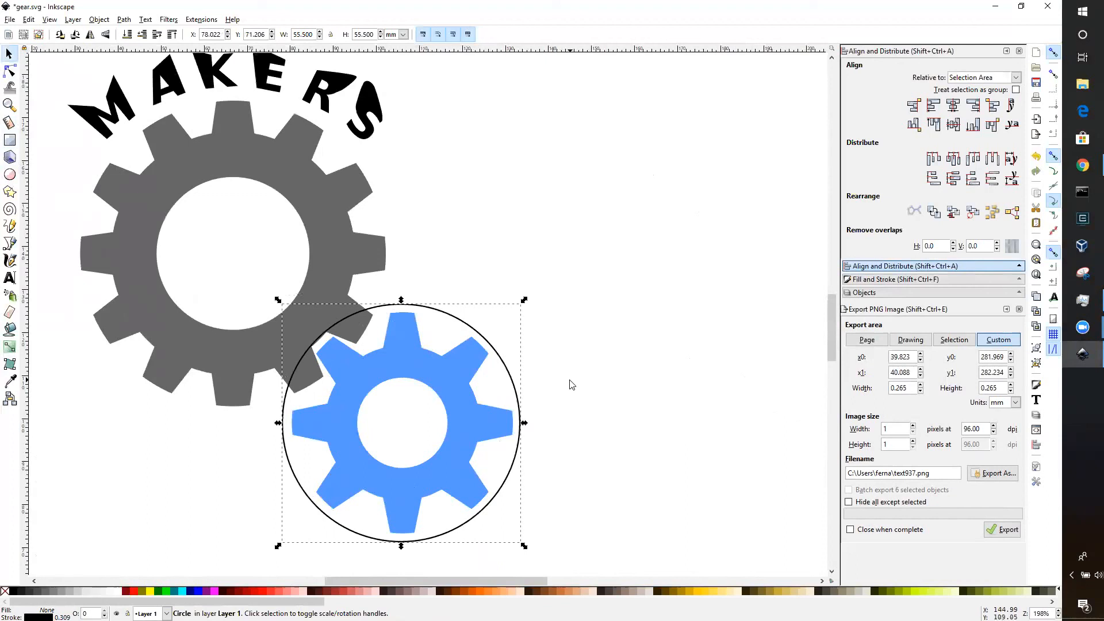
{"action": "left_click", "coordinate": [516, 385]}
{"action": "key", "text": "Delete"}
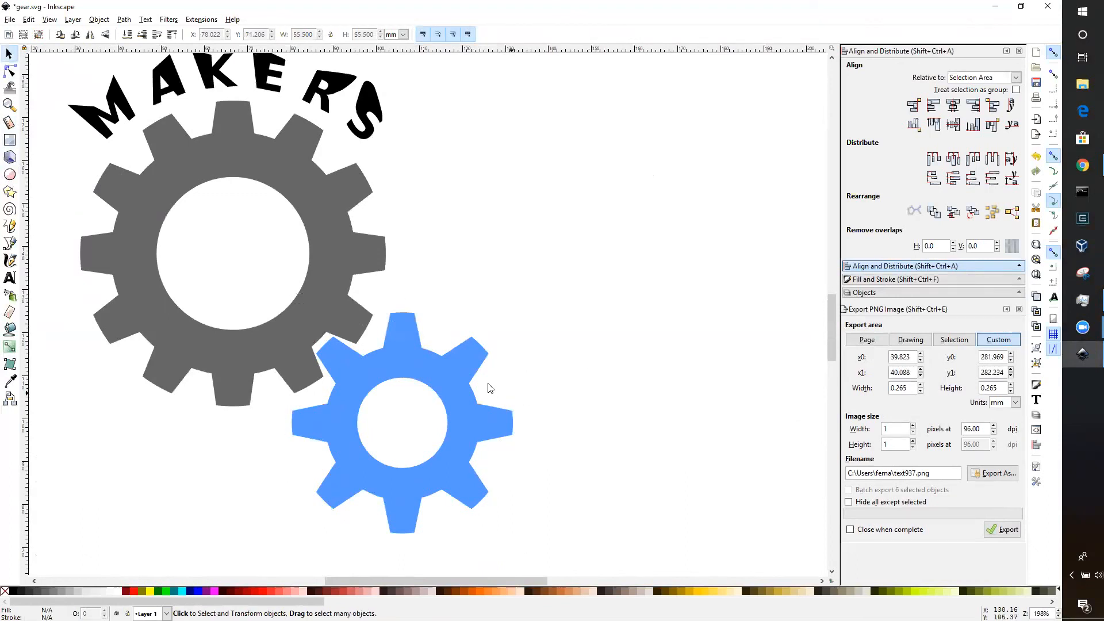
Step: Fill the small blue gear with dark red
{"action": "left_click", "coordinate": [447, 374]}
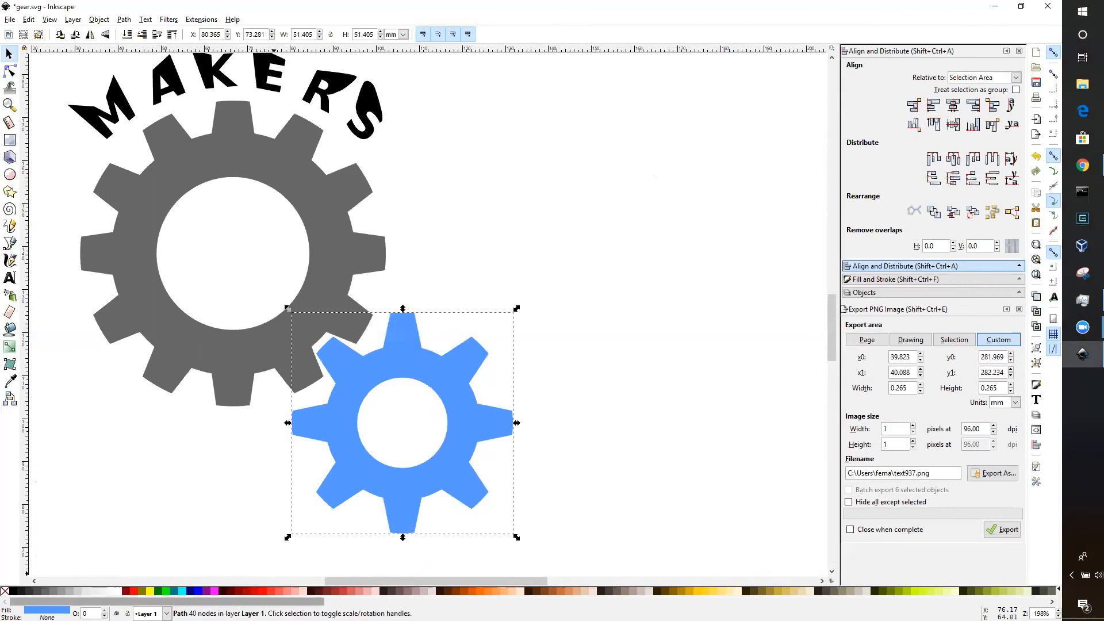
{"action": "right_click", "coordinate": [251, 590]}
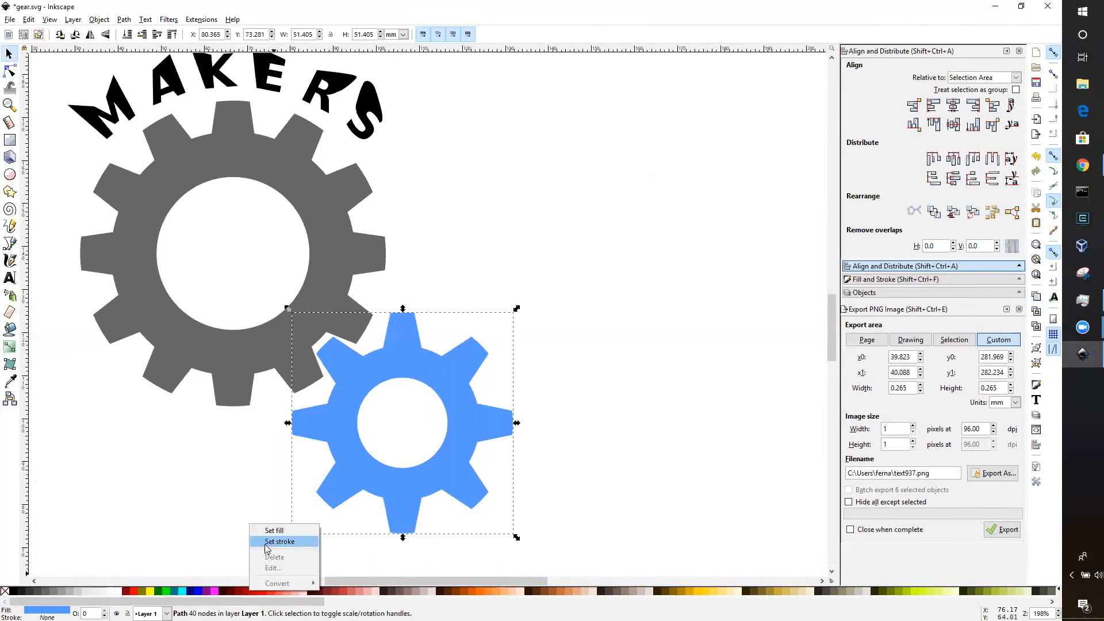
{"action": "left_click", "coordinate": [276, 532]}
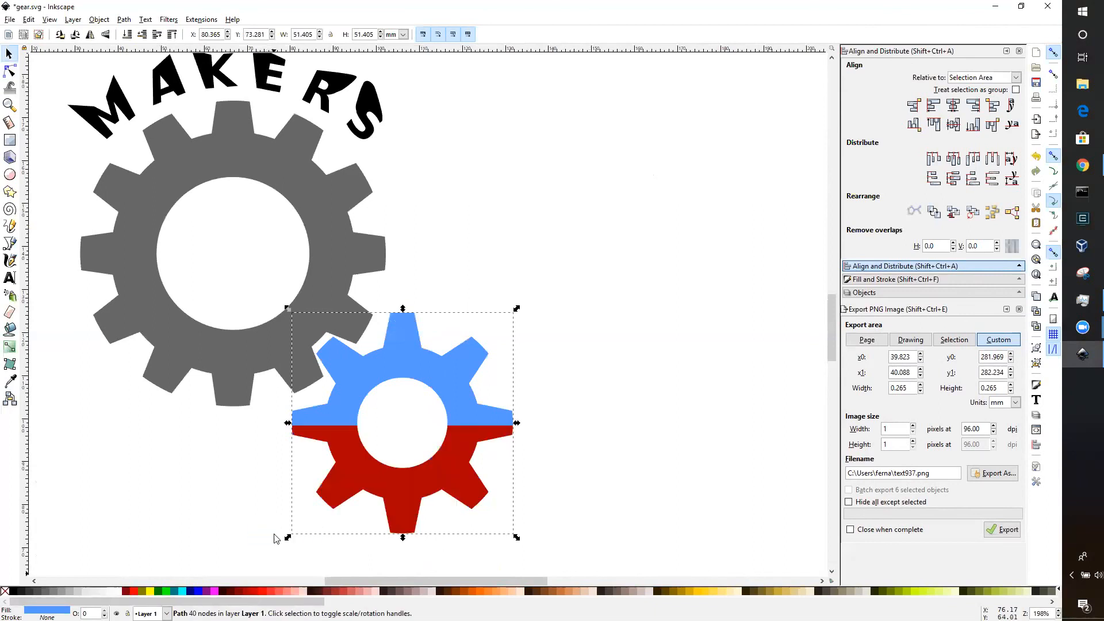
{"action": "left_click", "coordinate": [552, 368]}
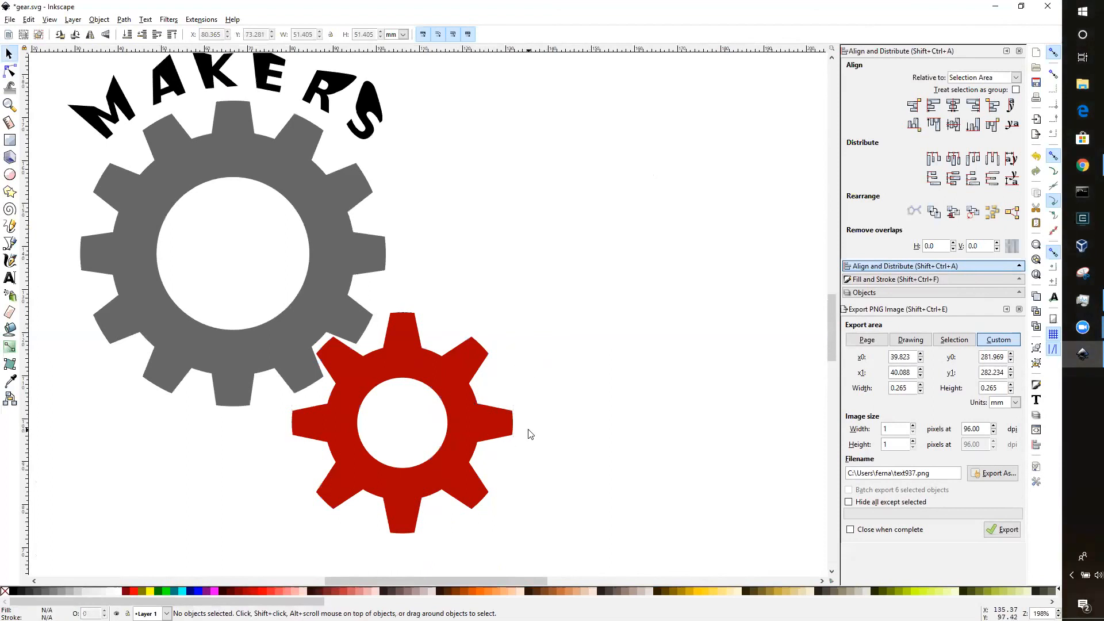
{"action": "scroll", "coordinate": [532, 431], "scroll_direction": "up", "scroll_amount": 2}
{"action": "scroll", "coordinate": [531, 430], "scroll_direction": "up", "scroll_amount": 2}
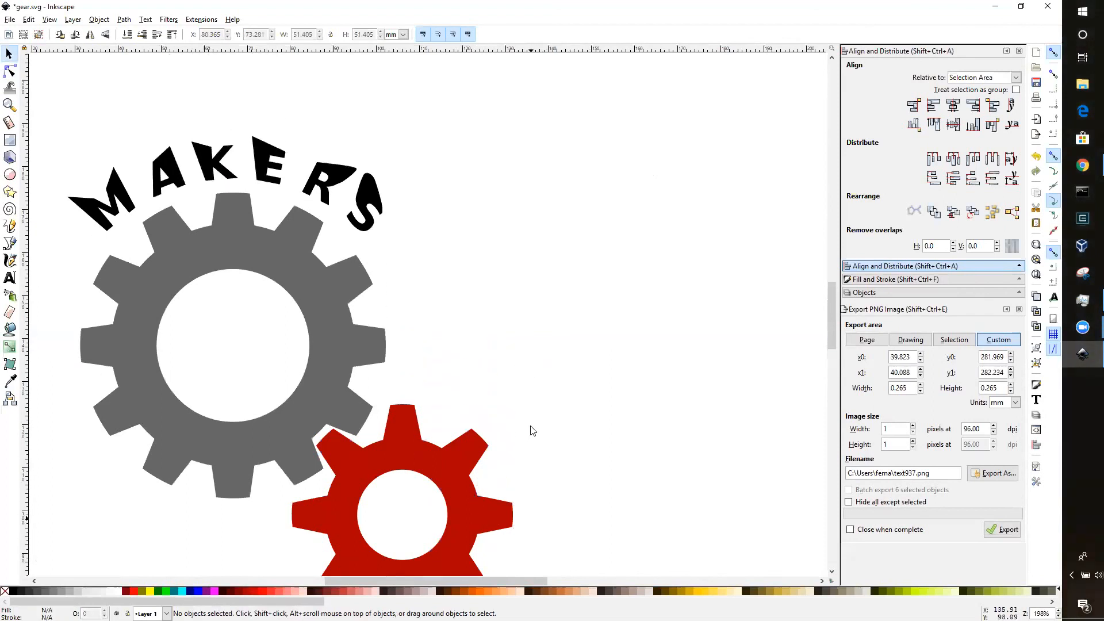
{"action": "scroll", "coordinate": [494, 449], "scroll_direction": "down", "scroll_amount": 3}
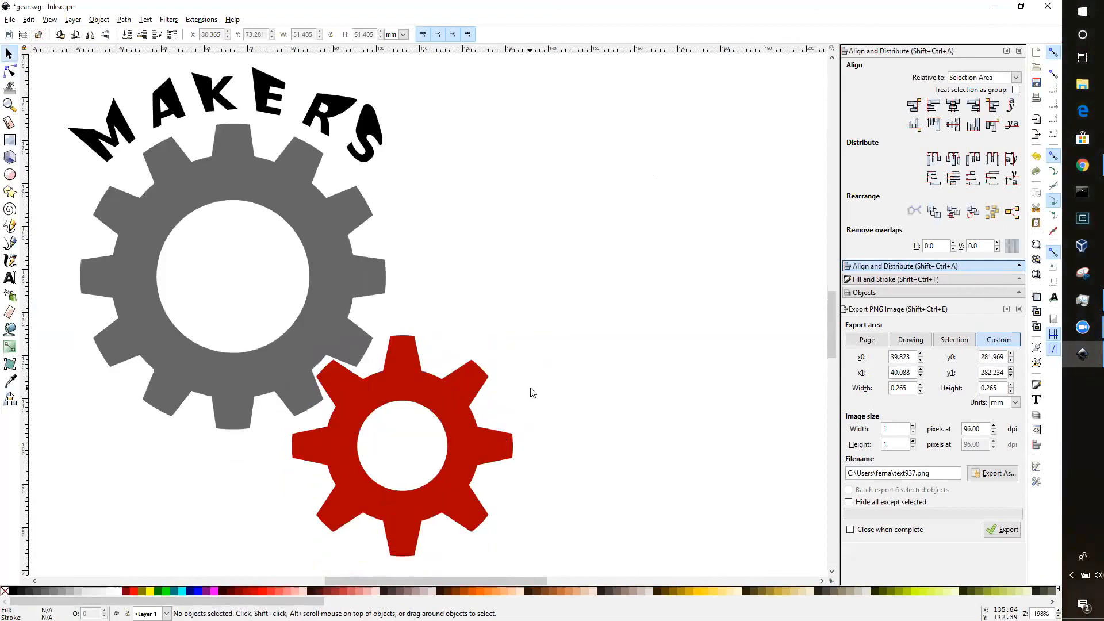
{"action": "scroll", "coordinate": [530, 391], "scroll_direction": "down", "scroll_amount": 3}
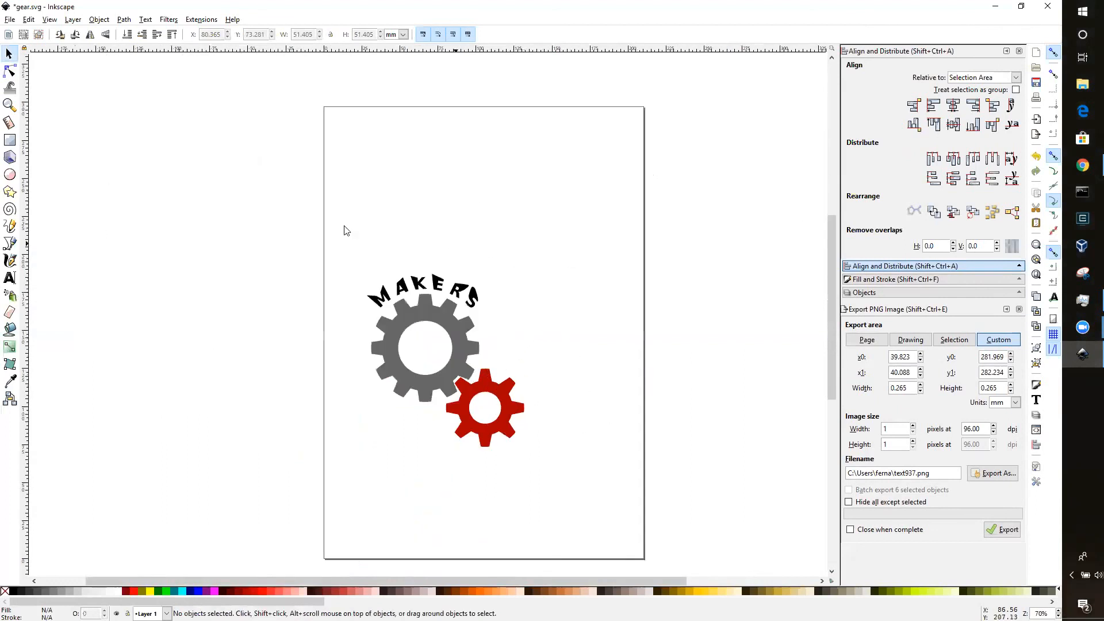
Step: Draw four dark red rectangles of different sizes in a row across the upper part of the page
{"action": "left_click", "coordinate": [10, 140]}
{"action": "left_click_drag", "start_coordinate": [354, 169], "coordinate": [436, 206]}
{"action": "left_click_drag", "start_coordinate": [468, 164], "coordinate": [518, 205]}
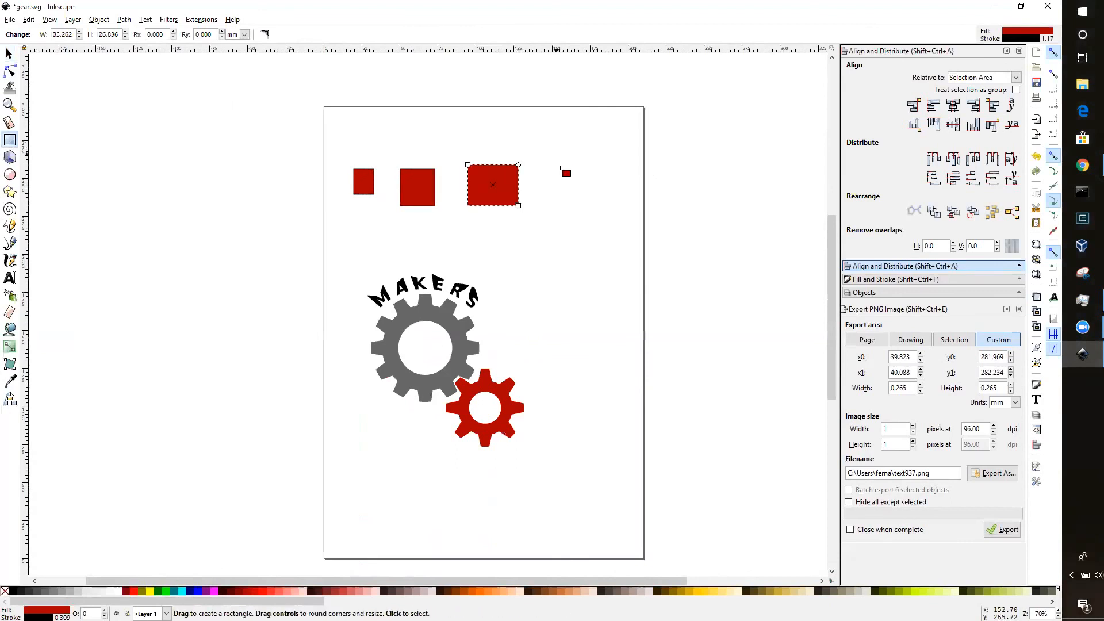
{"action": "left_click_drag", "start_coordinate": [556, 154], "coordinate": [603, 209]}
{"action": "left_click", "coordinate": [9, 54]}
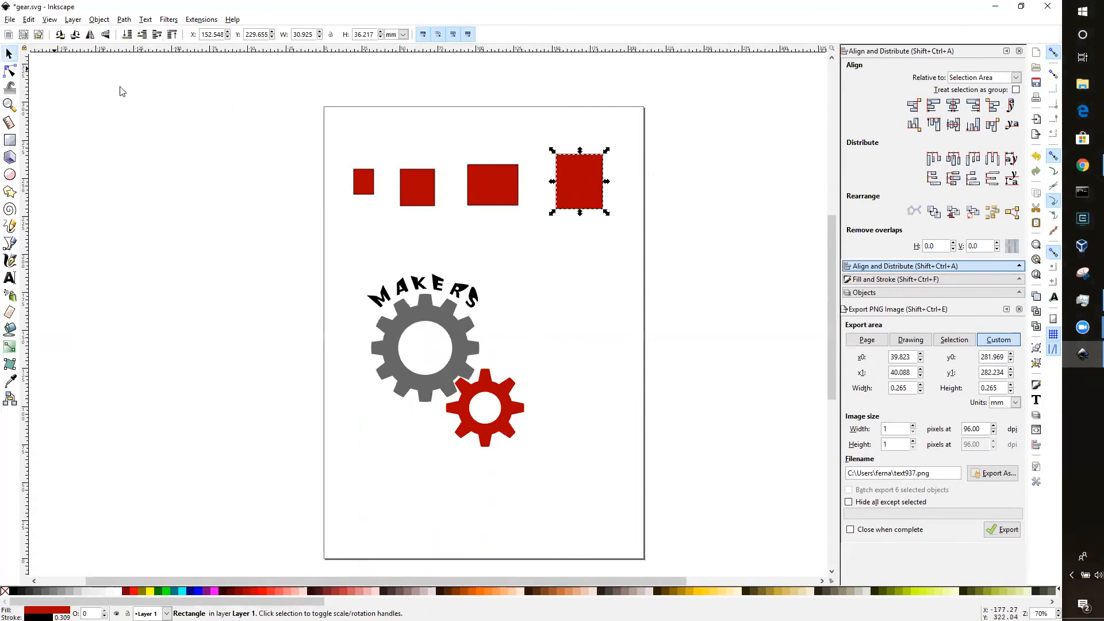
Step: Scale the four rectangles together to a total width of about 109.4 mm and a height of about 75.3 mm
{"action": "left_click_drag", "start_coordinate": [299, 107], "coordinate": [648, 246]}
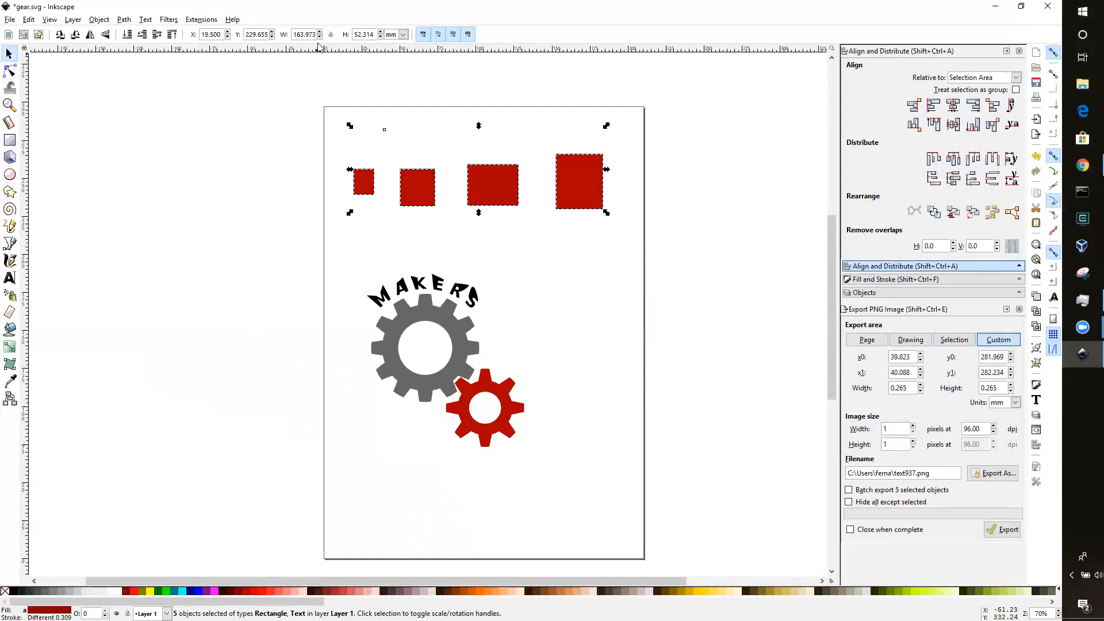
{"action": "scroll", "coordinate": [320, 40], "scroll_direction": "down", "scroll_amount": 9}
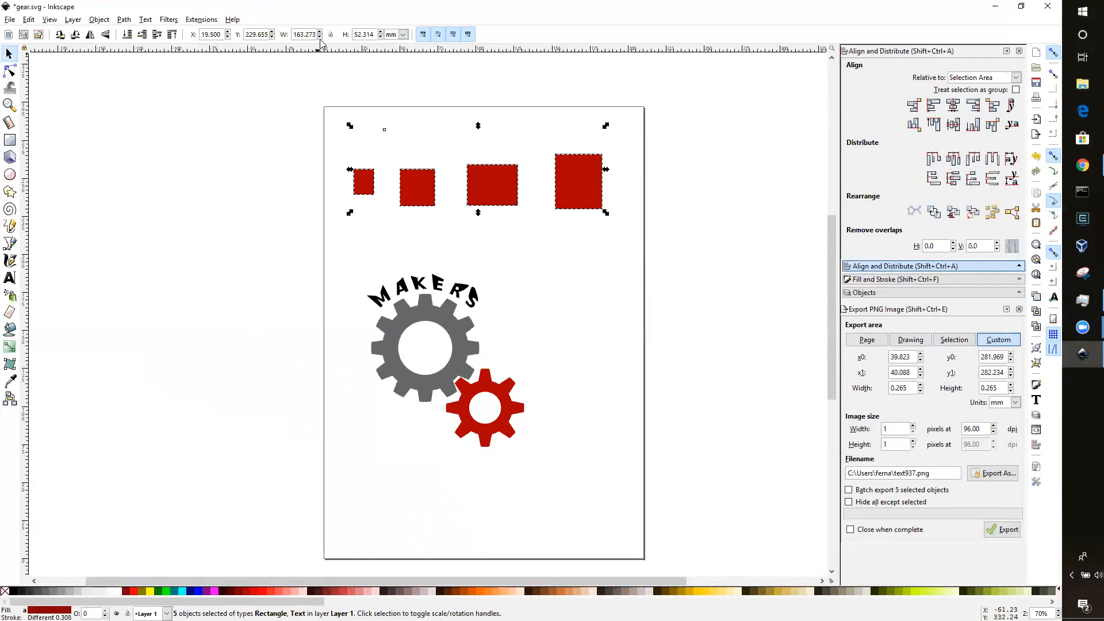
{"action": "scroll", "coordinate": [320, 40], "scroll_direction": "down", "scroll_amount": 15}
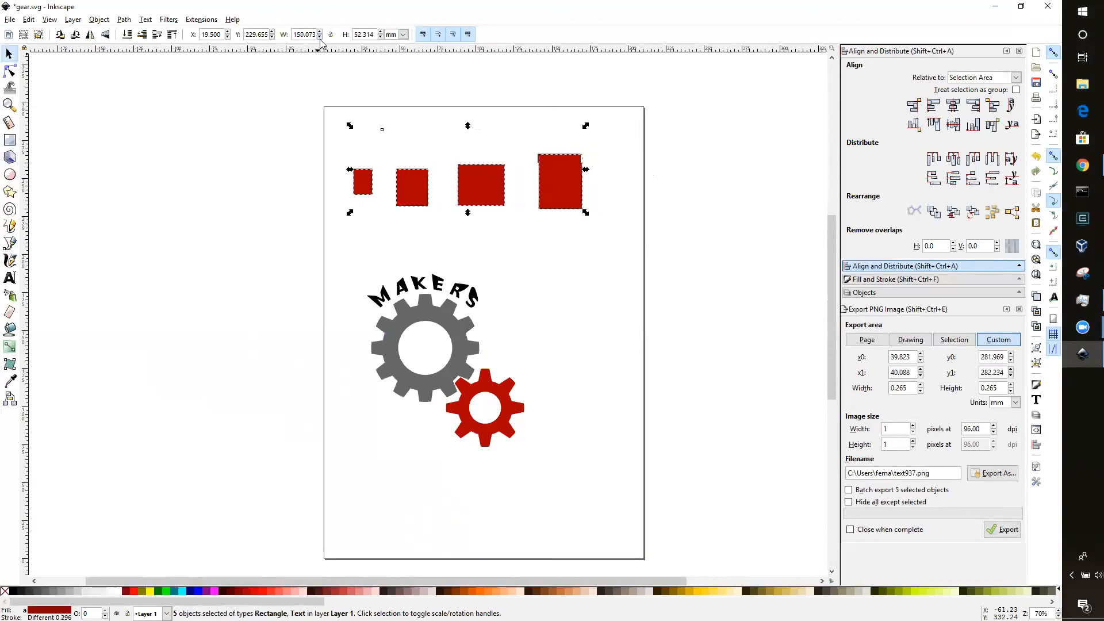
{"action": "scroll", "coordinate": [320, 40], "scroll_direction": "down", "scroll_amount": 8}
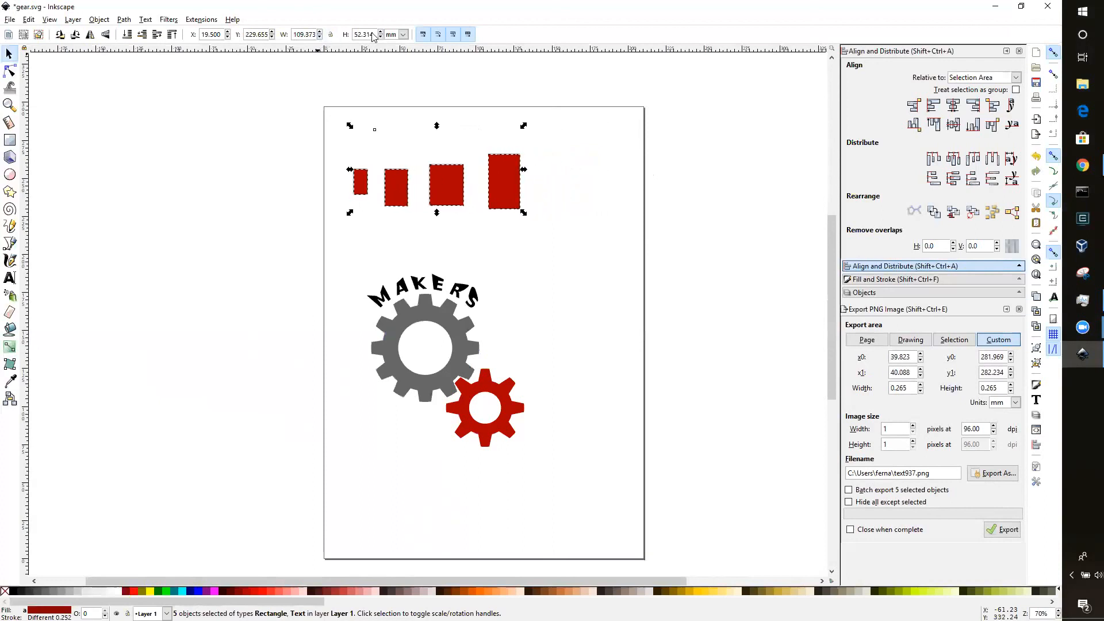
{"action": "scroll", "coordinate": [382, 34], "scroll_direction": "up", "scroll_amount": 10}
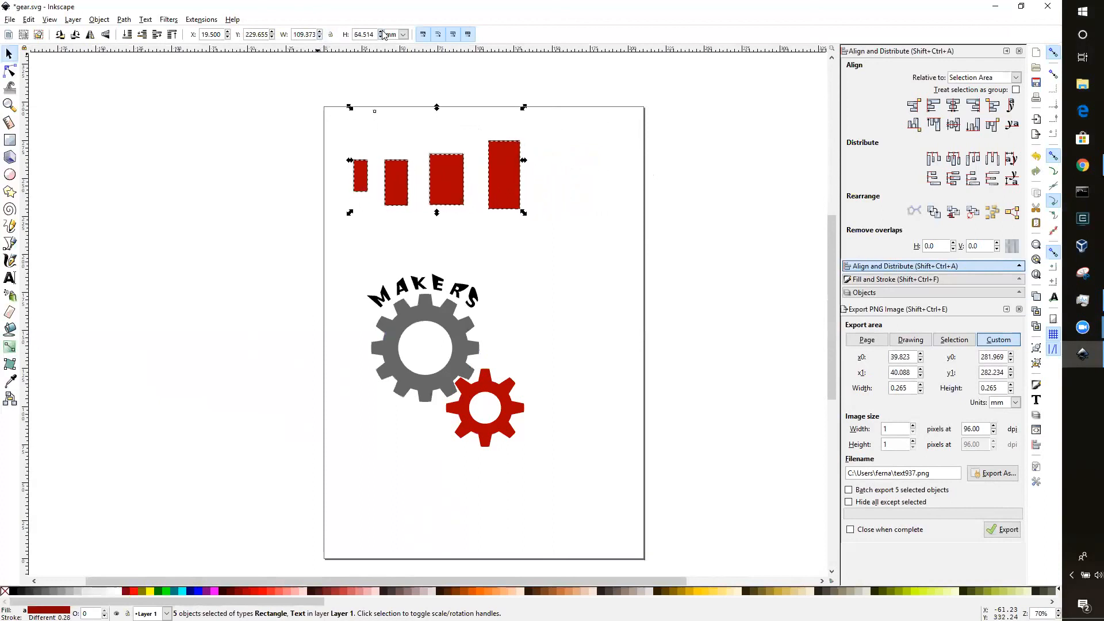
{"action": "scroll", "coordinate": [382, 35], "scroll_direction": "up", "scroll_amount": 6}
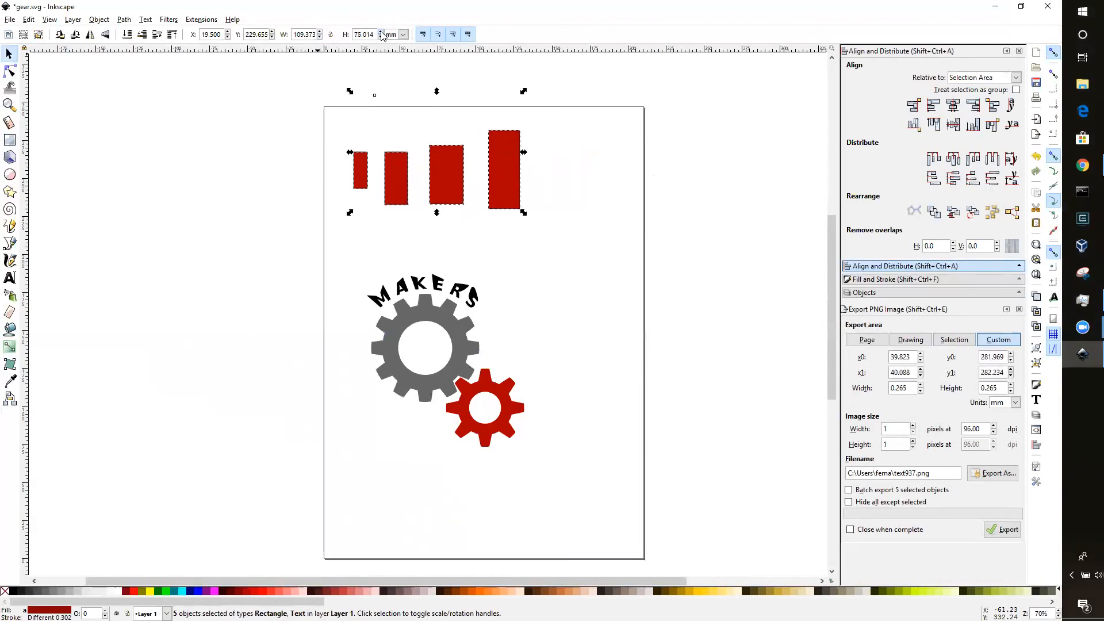
{"action": "left_click", "coordinate": [581, 181]}
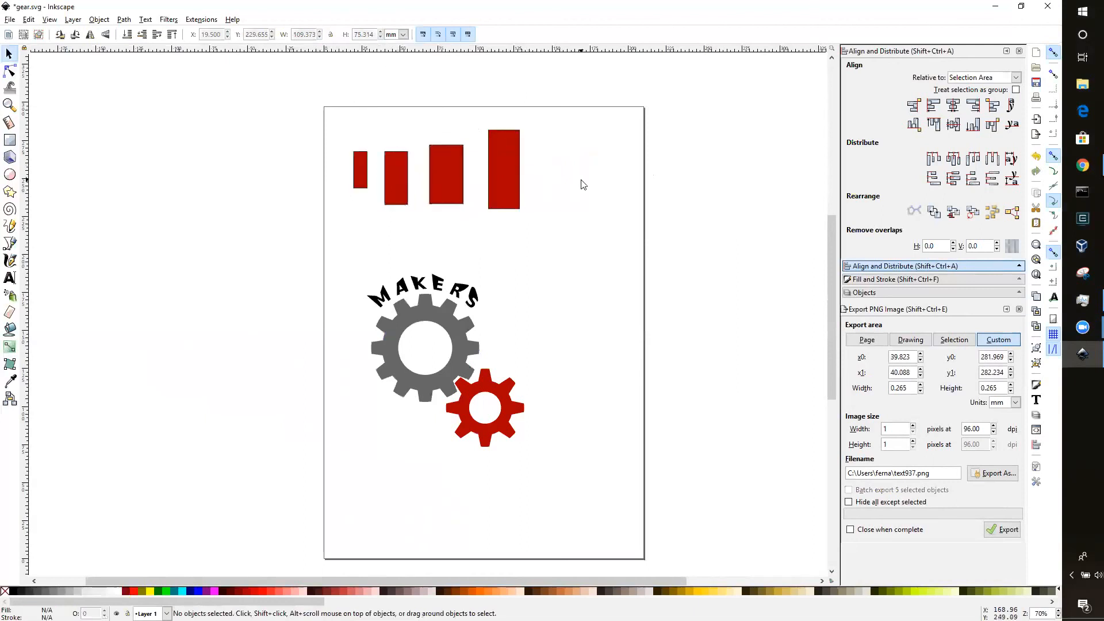
Step: Delete the three wider rectangles and place a duplicate of the remaining narrow one to its right
{"action": "left_click_drag", "start_coordinate": [395, 171], "coordinate": [374, 128]}
{"action": "key", "text": "Delete"}
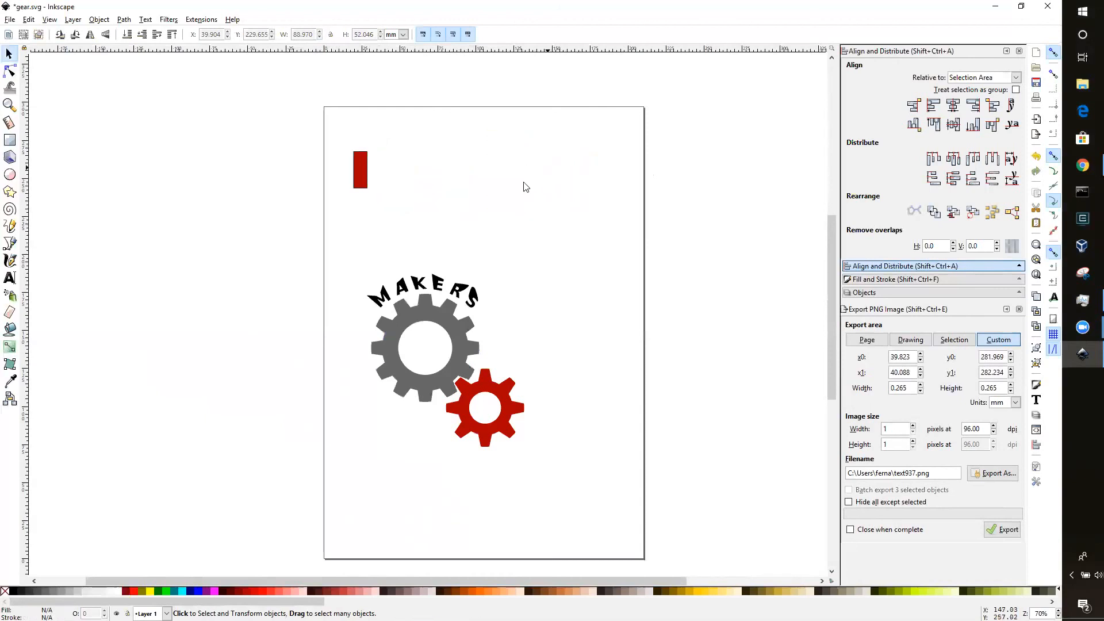
{"action": "left_click", "coordinate": [364, 175]}
{"action": "key", "text": "ctrl+d"}
{"action": "left_click_drag", "start_coordinate": [370, 183], "coordinate": [401, 187]}
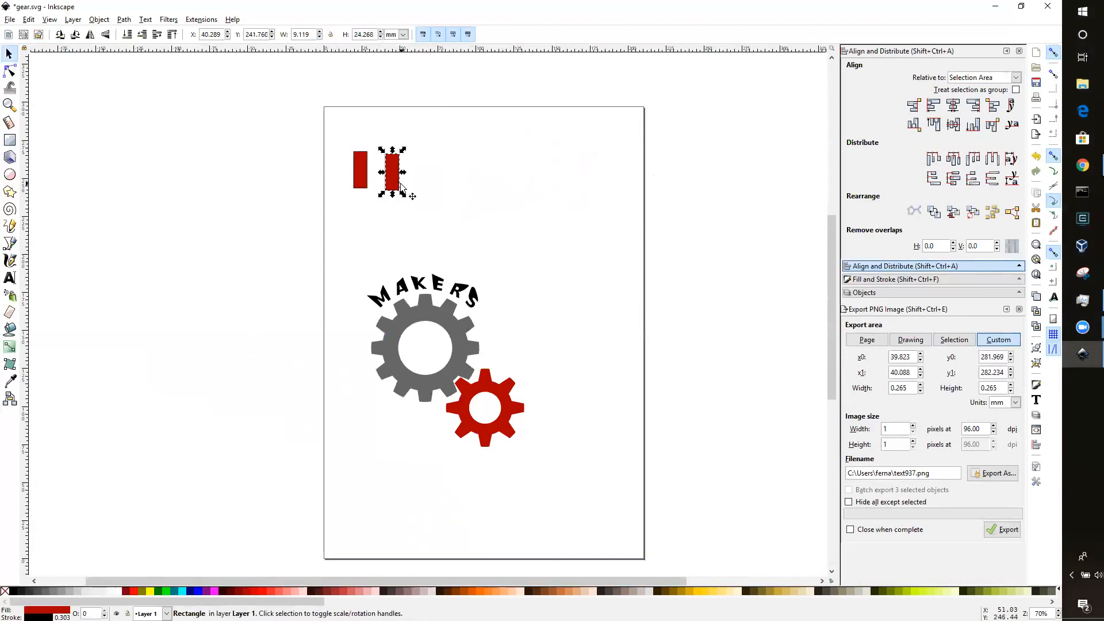
{"action": "left_click", "coordinate": [430, 181]}
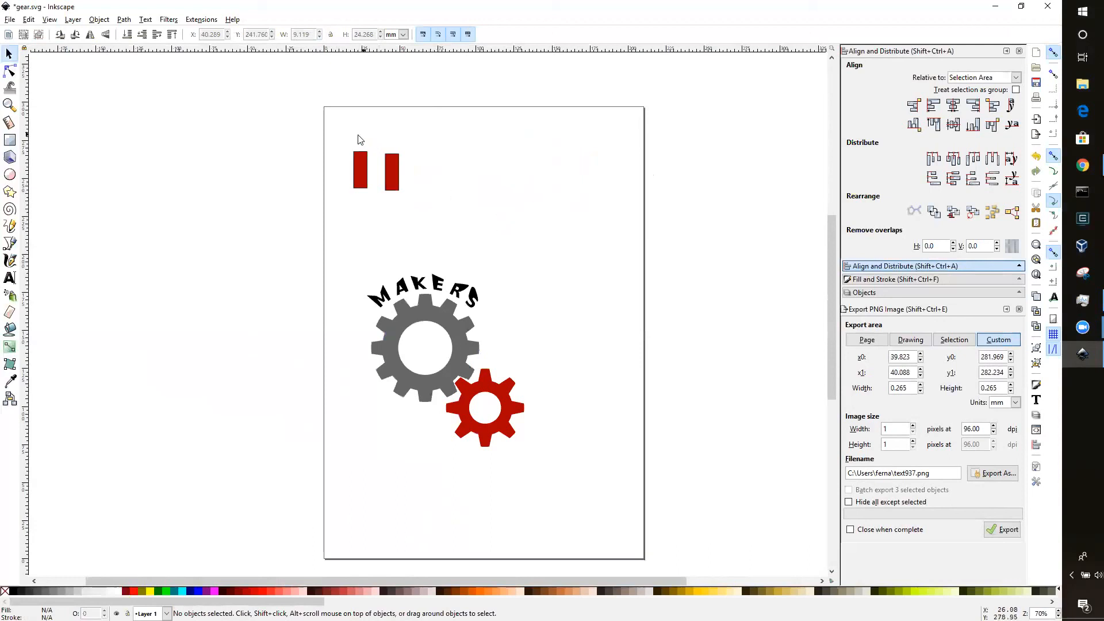
Step: Paste four more copies of the narrow rectangle to the right, making an uneven row of six
{"action": "left_click", "coordinate": [396, 175]}
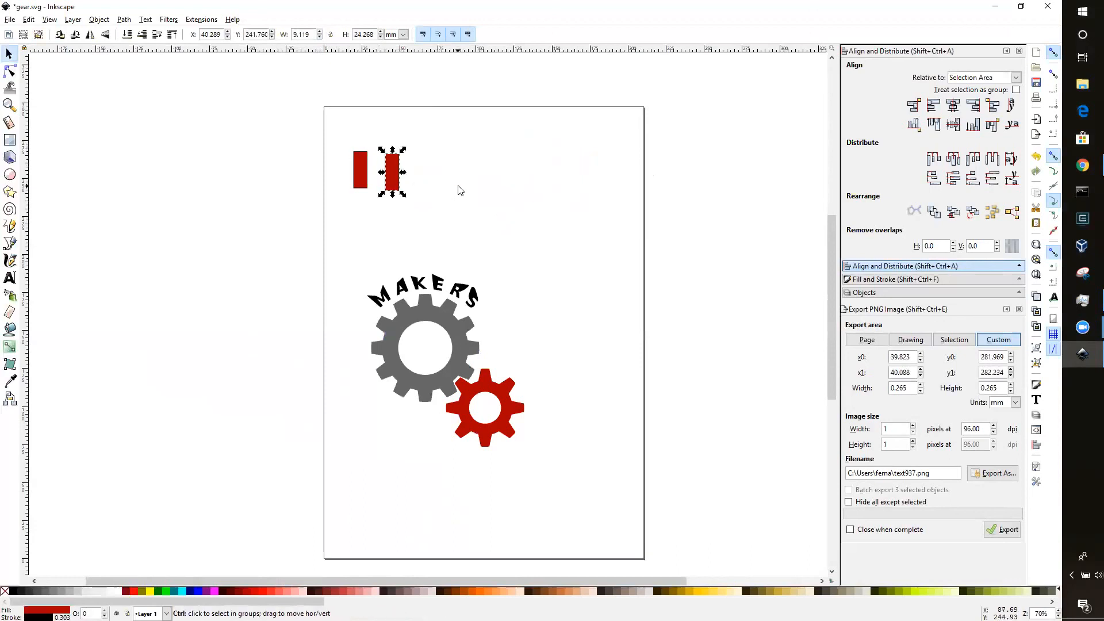
{"action": "key", "text": "ctrl+v"}
{"action": "left_click_drag", "start_coordinate": [451, 178], "coordinate": [411, 161]}
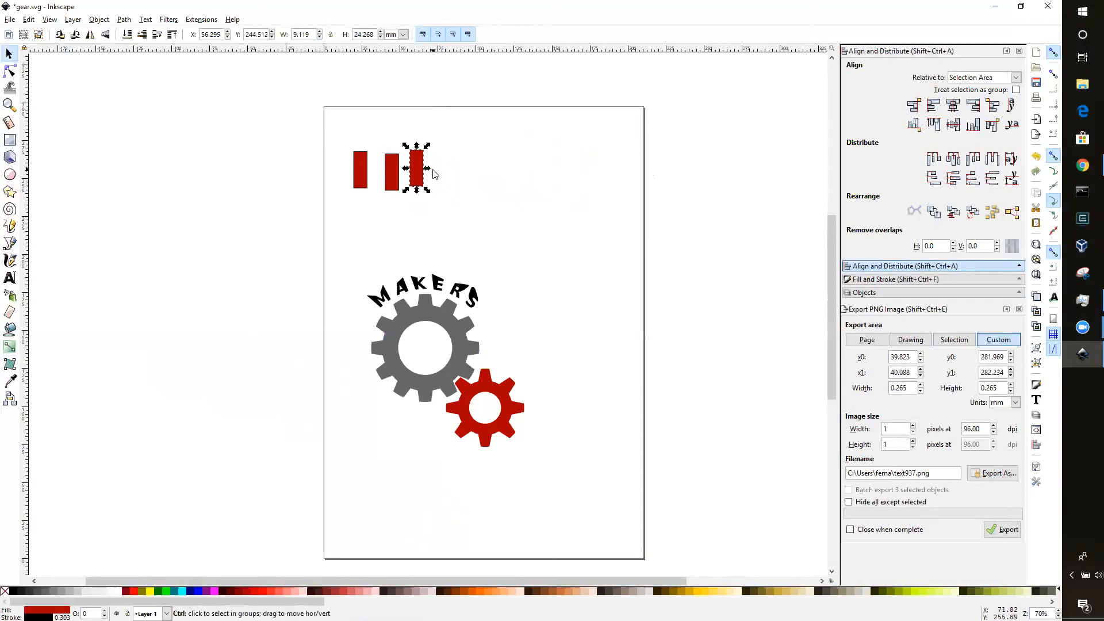
{"action": "key", "text": "ctrl+v"}
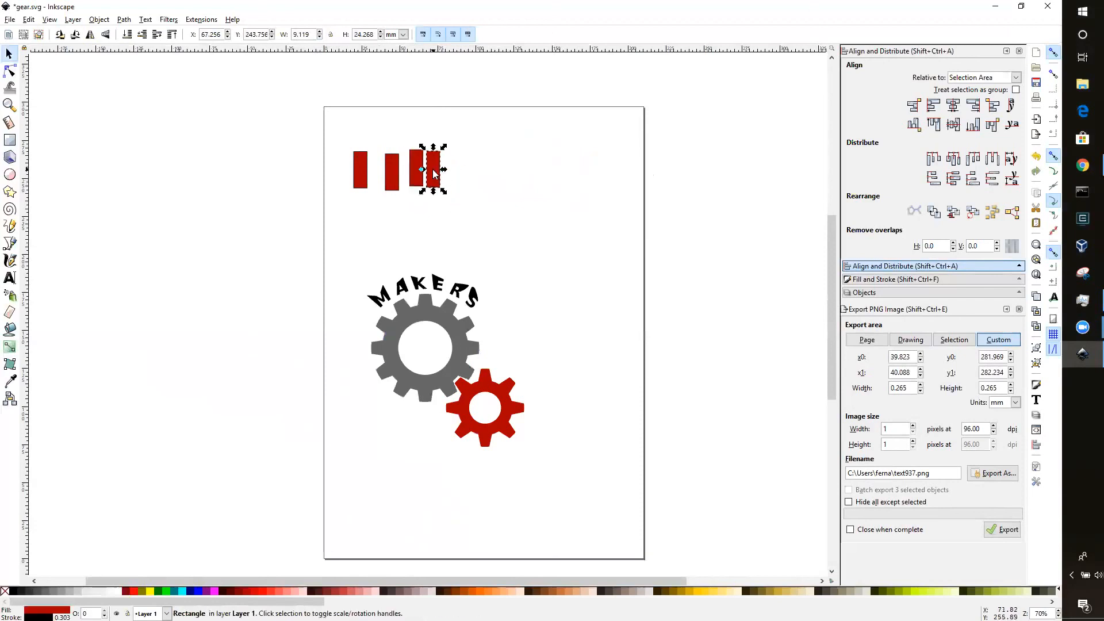
{"action": "left_click_drag", "start_coordinate": [439, 171], "coordinate": [455, 169]}
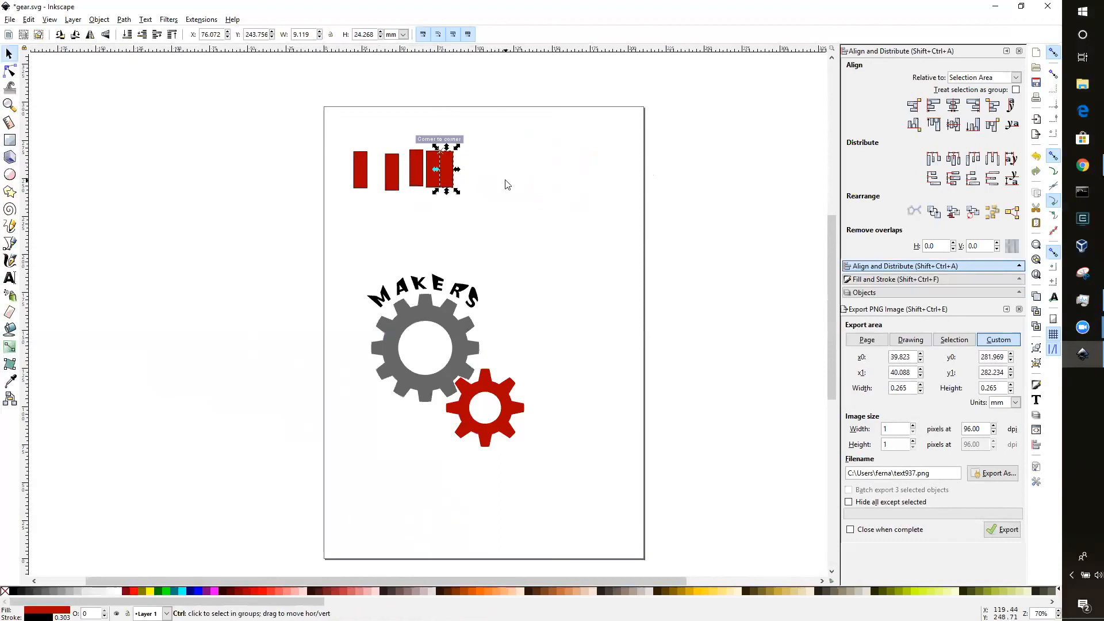
{"action": "key", "text": "ctrl+v"}
{"action": "left_click_drag", "start_coordinate": [503, 182], "coordinate": [482, 171]}
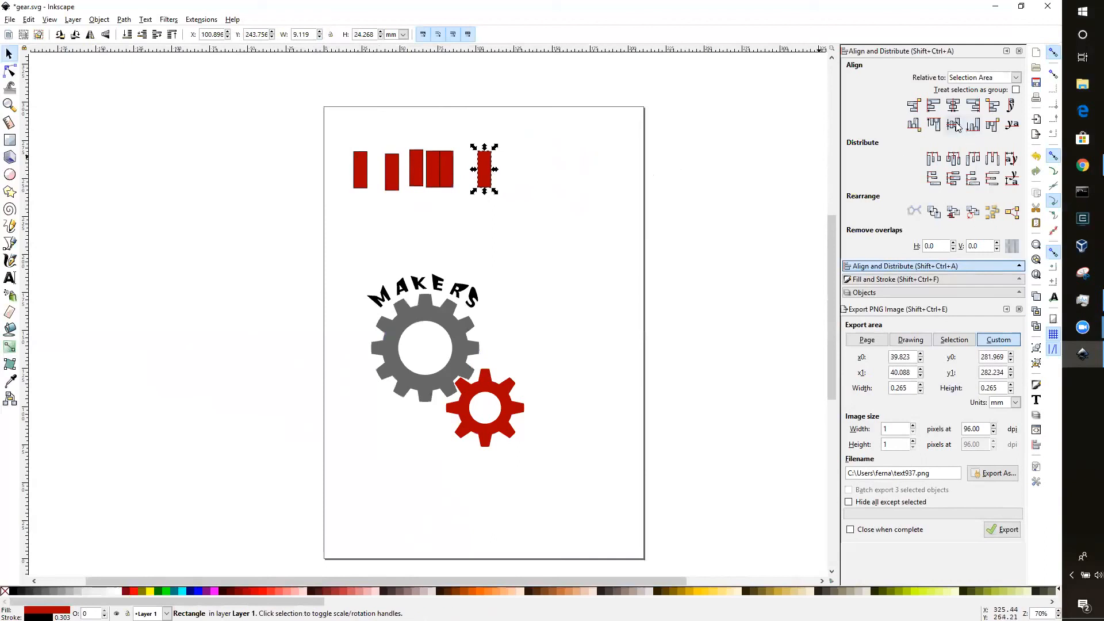
Step: Center the six rectangles on the horizontal axis and distribute their centers evenly across the row
{"action": "left_click", "coordinate": [527, 213]}
{"action": "left_click_drag", "start_coordinate": [563, 216], "coordinate": [283, 123]}
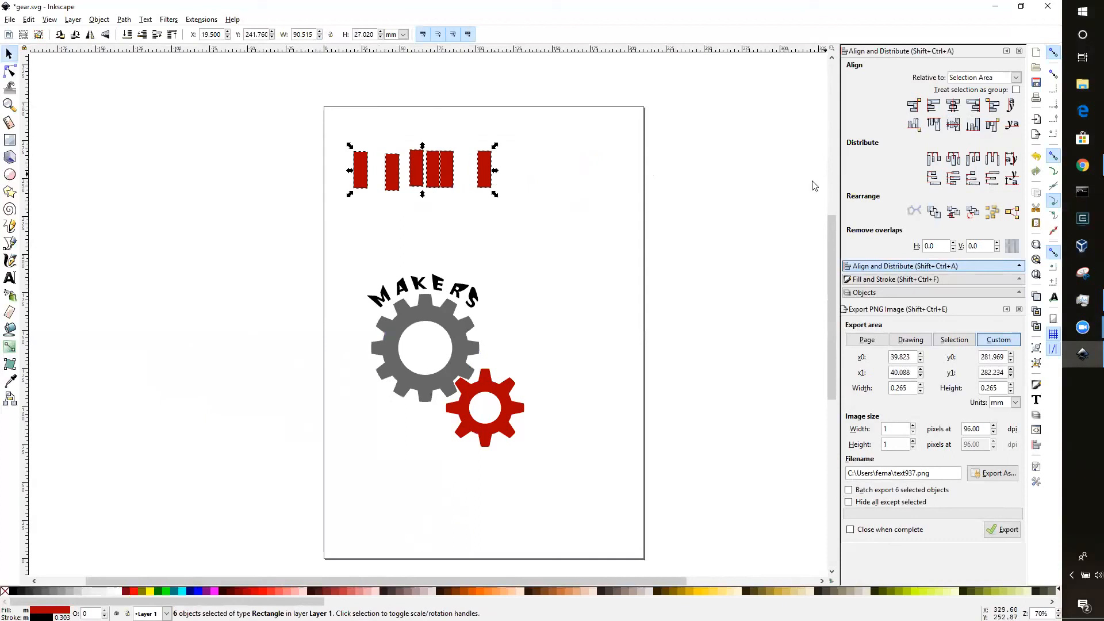
{"action": "left_click", "coordinate": [598, 237]}
{"action": "left_click_drag", "start_coordinate": [594, 234], "coordinate": [275, 119]}
{"action": "left_click", "coordinate": [953, 125]}
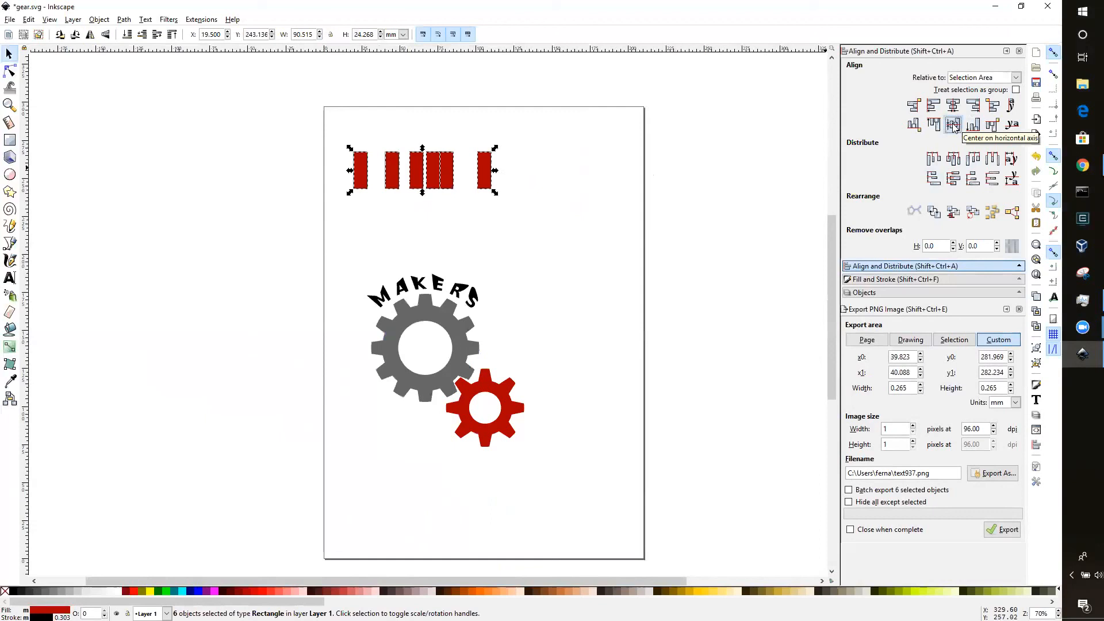
{"action": "left_click", "coordinate": [954, 165]}
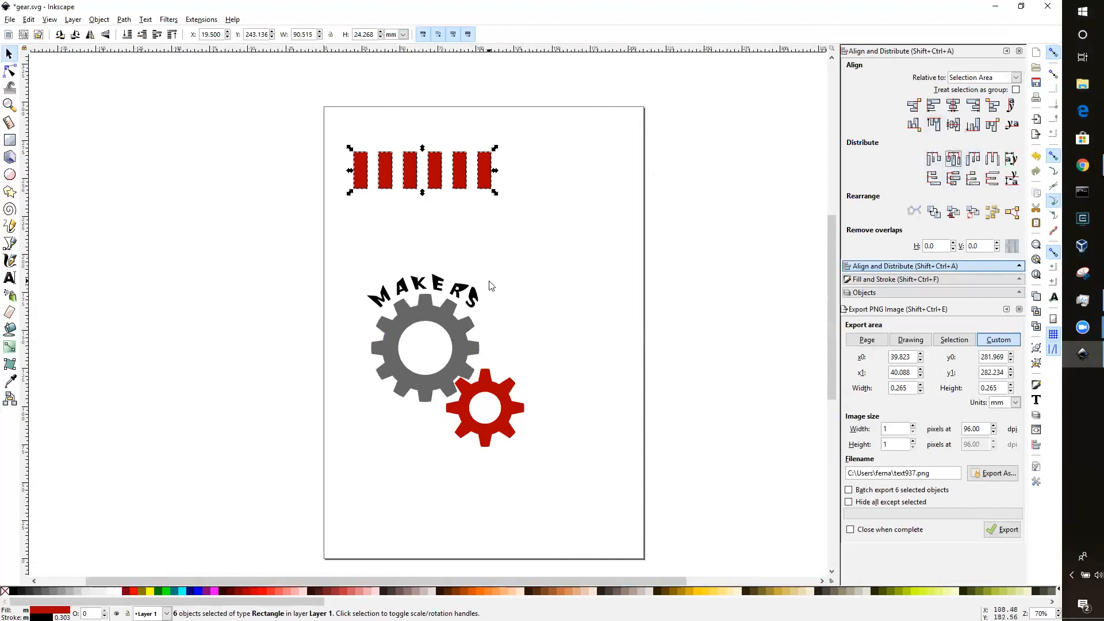
{"action": "left_click", "coordinate": [522, 237]}
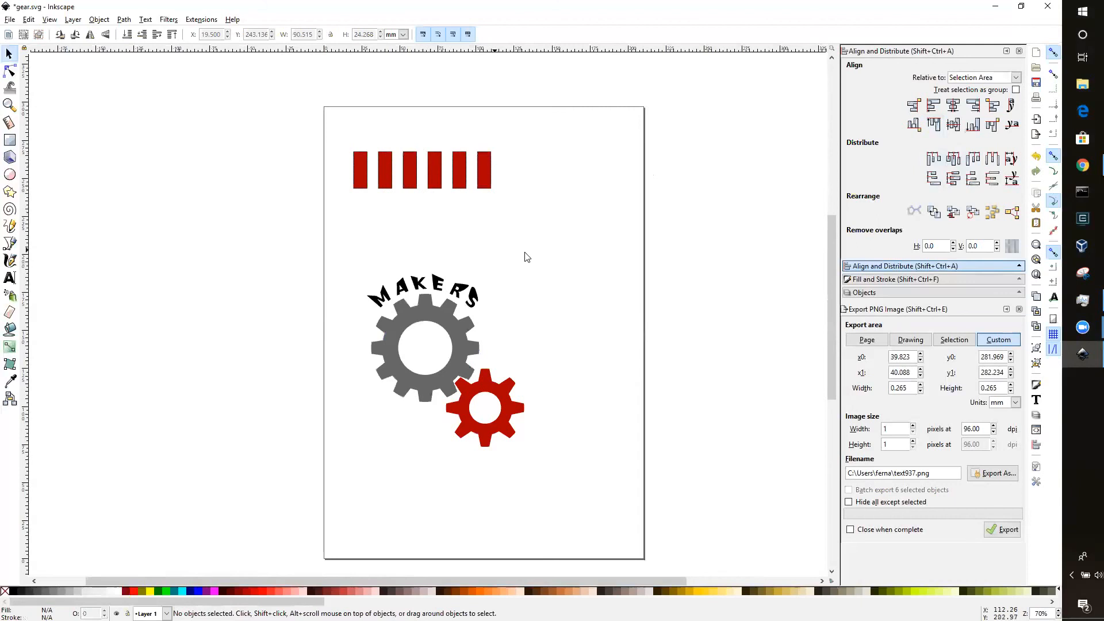
Step: Move the row of six rectangles below the red gear, and delete the whole row
{"action": "left_click_drag", "start_coordinate": [335, 140], "coordinate": [528, 219]}
{"action": "left_click_drag", "start_coordinate": [487, 185], "coordinate": [509, 509]}
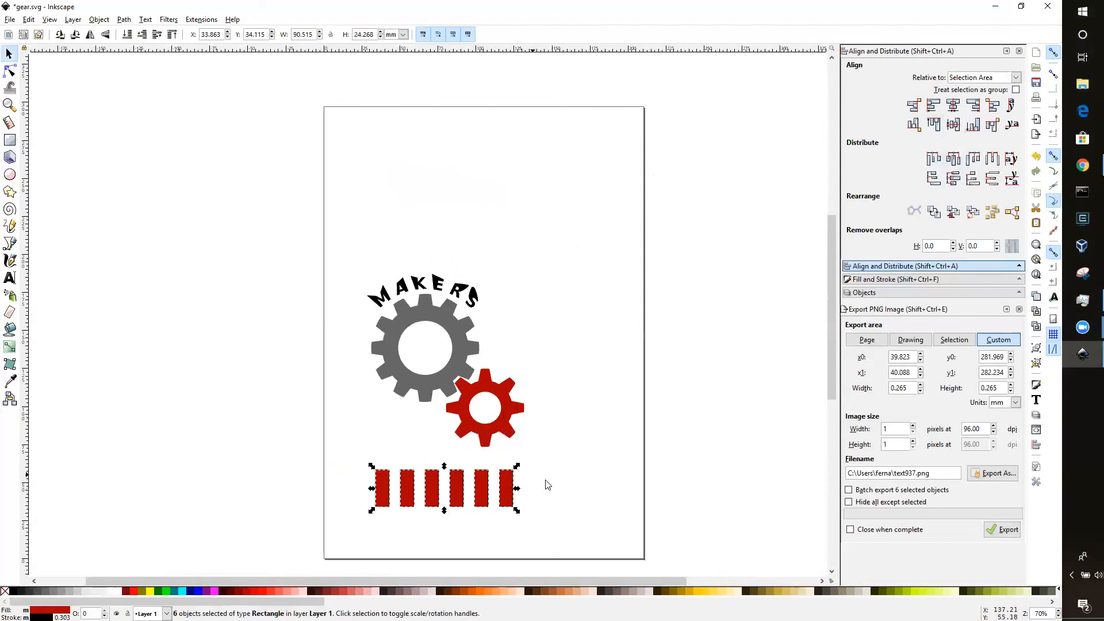
{"action": "left_click", "coordinate": [559, 532]}
{"action": "left_click_drag", "start_coordinate": [572, 548], "coordinate": [336, 461]}
{"action": "key", "text": "Delete"}
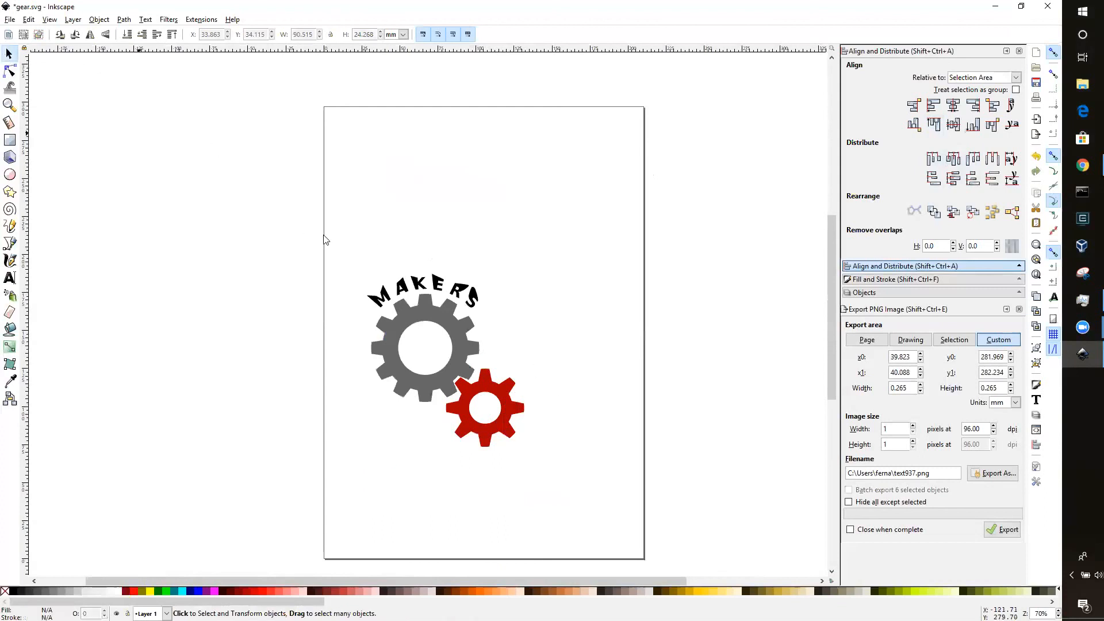
Step: Move the MAKERS lettering and both gears together to the upper-left area of the page
{"action": "left_click_drag", "start_coordinate": [340, 246], "coordinate": [567, 482]}
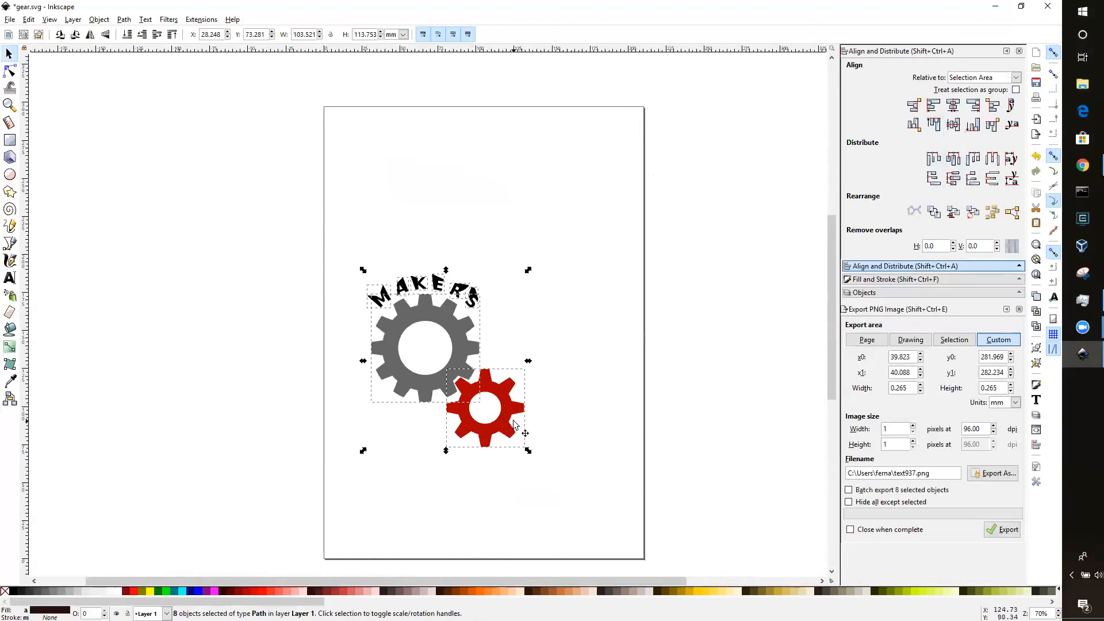
{"action": "left_click_drag", "start_coordinate": [513, 422], "coordinate": [492, 273]}
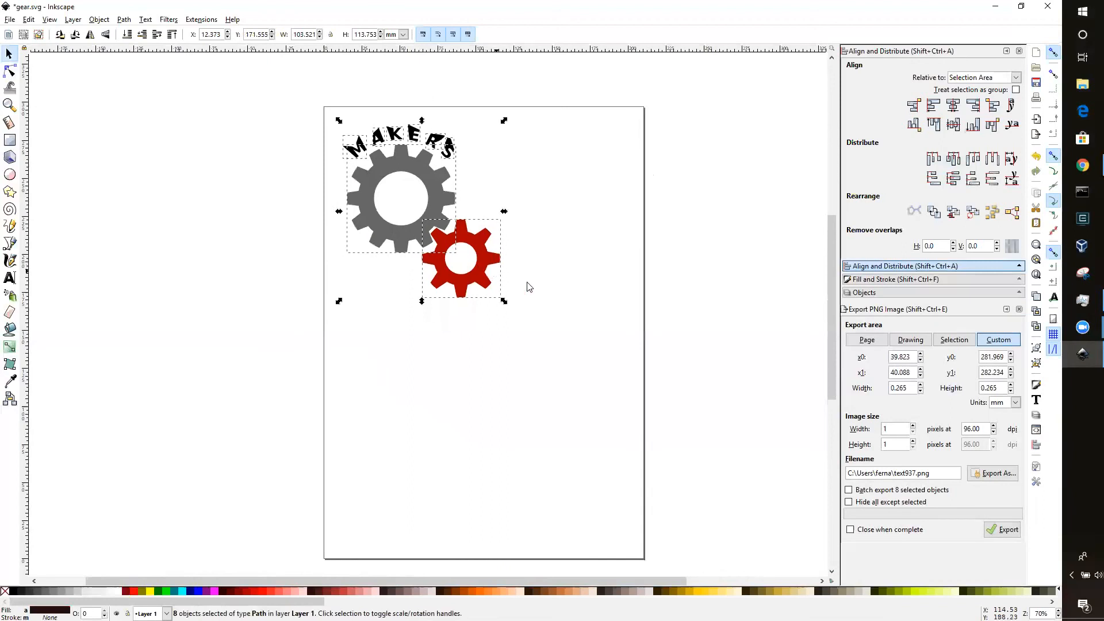
{"action": "left_click", "coordinate": [587, 307]}
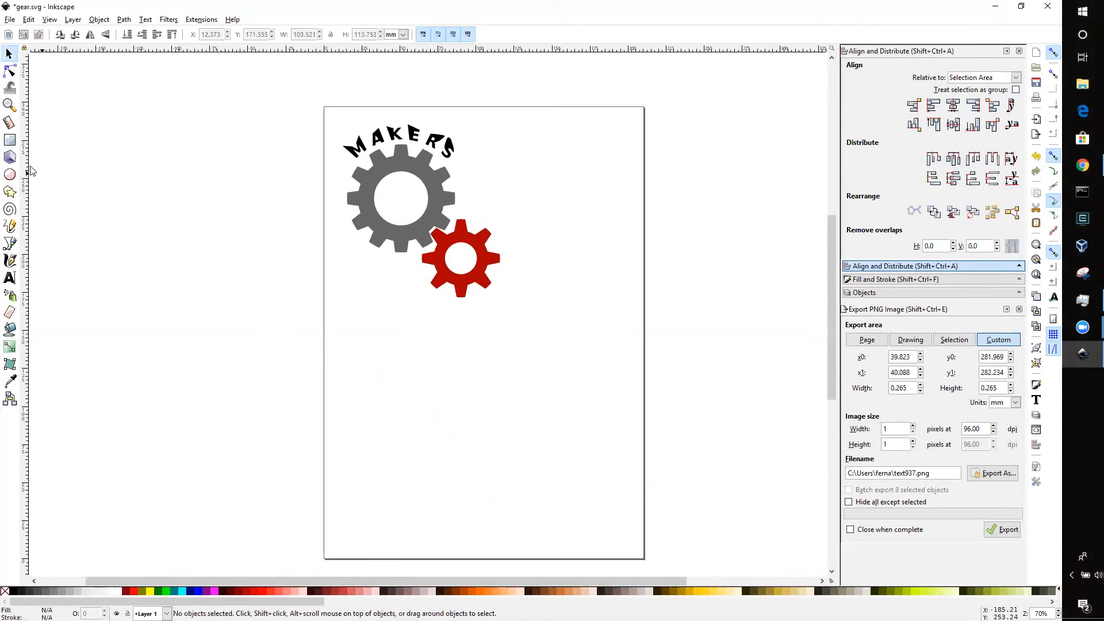
Step: Draw a rectangle about 128.9 by 113.4 mm below the gears and set its stroke and fill to light grey
{"action": "left_click", "coordinate": [9, 140]}
{"action": "mouse_move", "coordinate": [353, 343]}
{"action": "left_mouse_down"}
{"action": "mouse_move", "coordinate": [521, 452]}
{"action": "mouse_move", "coordinate": [549, 515]}
{"action": "left_mouse_up"}
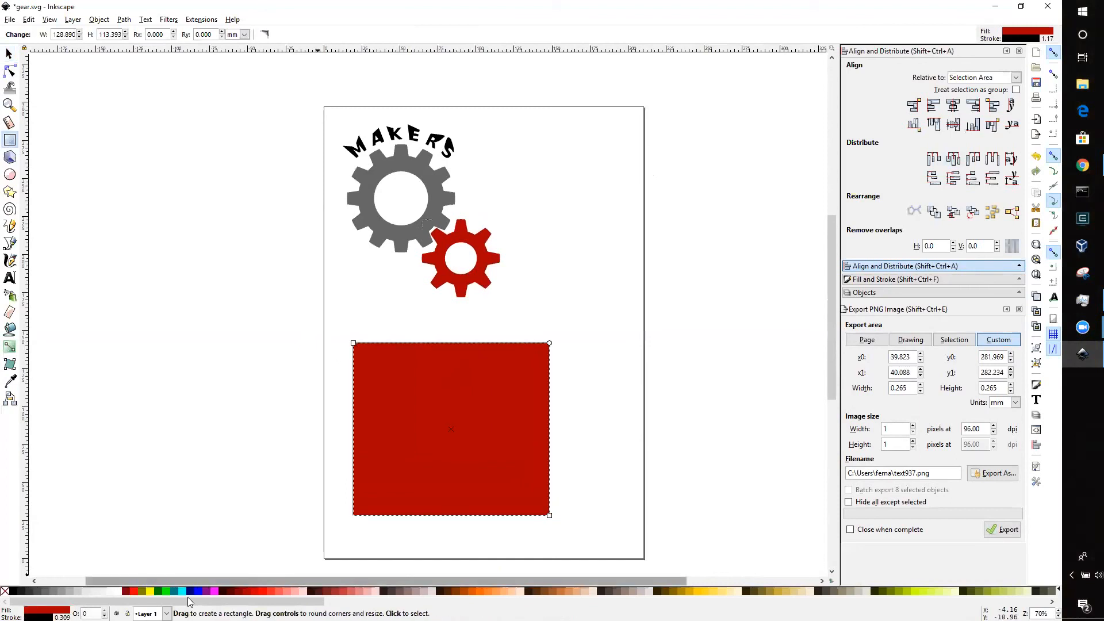
{"action": "right_click", "coordinate": [86, 591]}
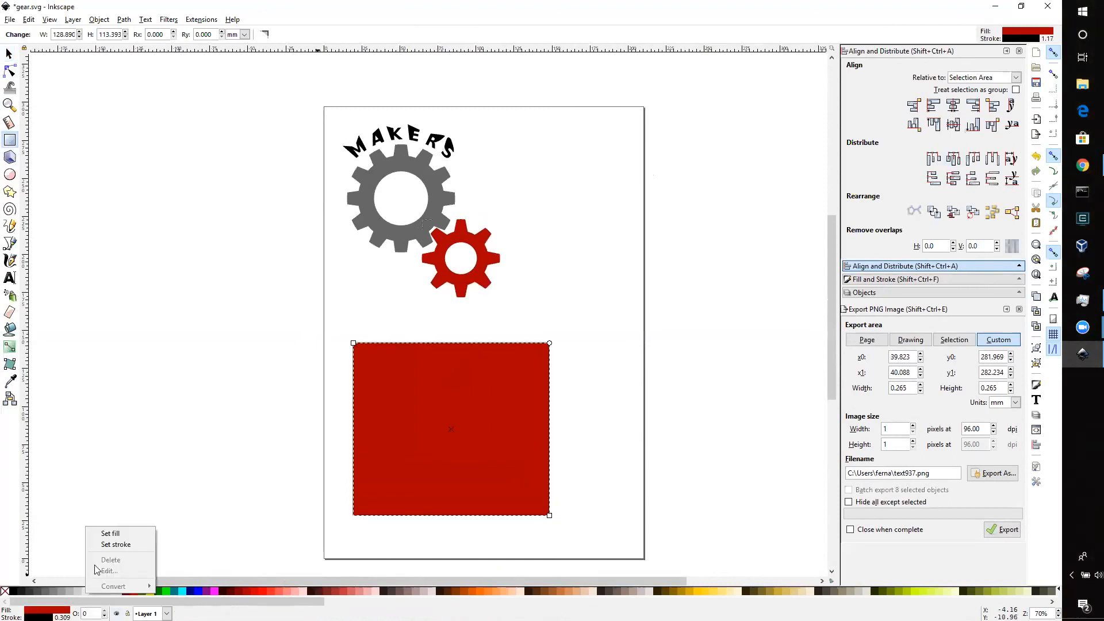
{"action": "left_click", "coordinate": [112, 545]}
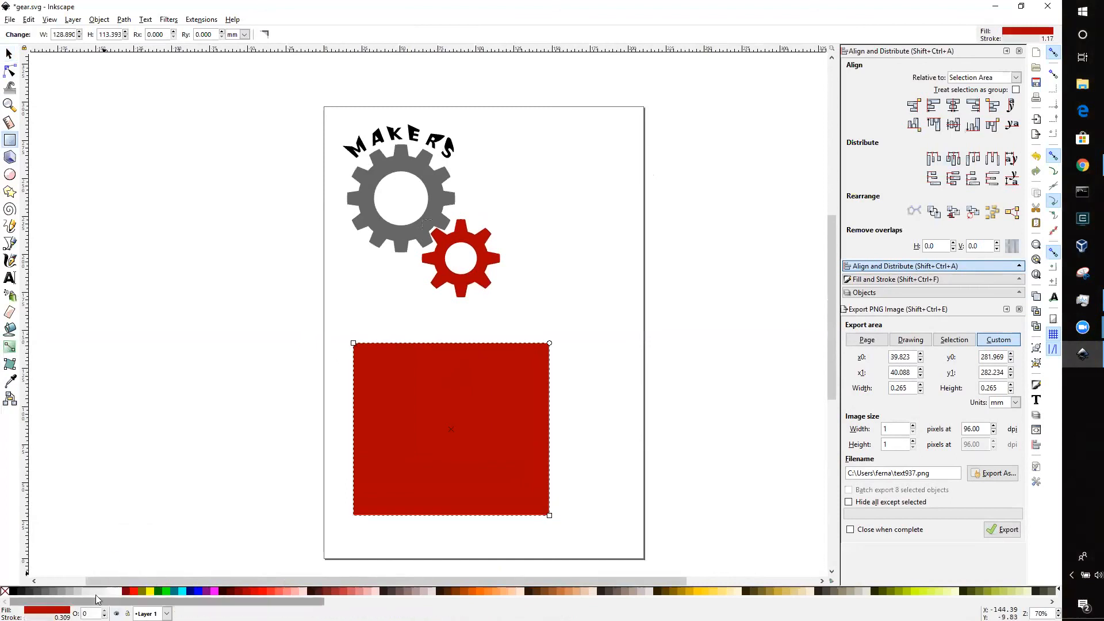
{"action": "right_click", "coordinate": [84, 591]}
{"action": "left_click", "coordinate": [99, 537]}
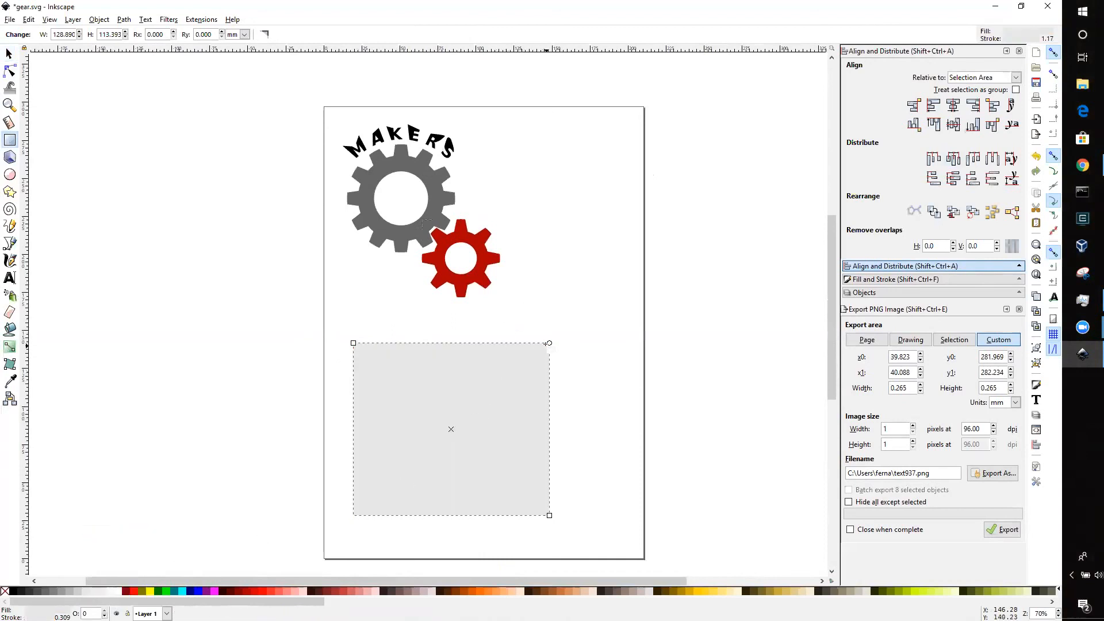
Step: Enlarge the light grey rectangle up and right to about 181 by 189.7 mm and lower it behind the gears
{"action": "left_click", "coordinate": [10, 54]}
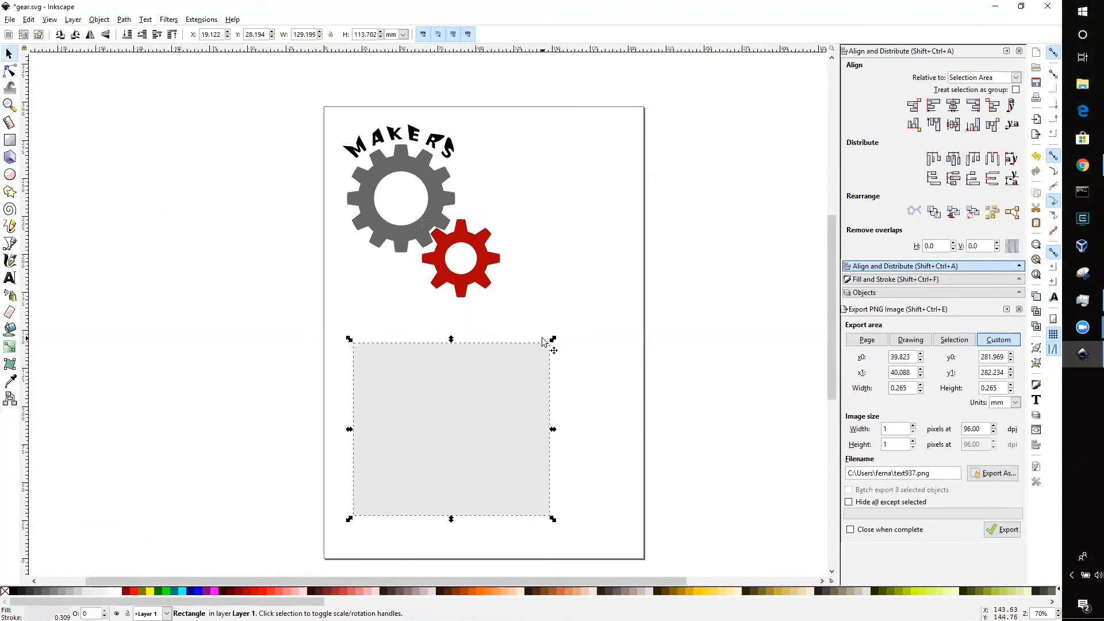
{"action": "left_click_drag", "start_coordinate": [553, 340], "coordinate": [631, 224]}
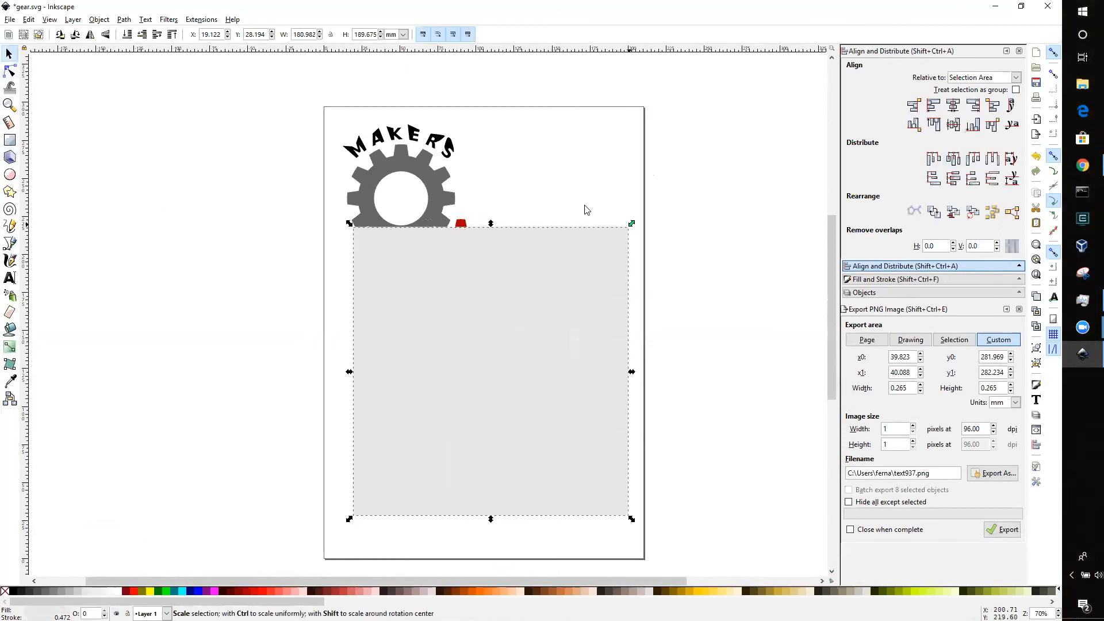
{"action": "left_click", "coordinate": [128, 34]}
Step: Move the MAKERS lettering and both gears together onto the upper-left part of the light grey rectangle
{"action": "left_click", "coordinate": [545, 152]}
{"action": "left_click_drag", "start_coordinate": [249, 79], "coordinate": [532, 296]}
{"action": "left_click_drag", "start_coordinate": [444, 185], "coordinate": [477, 314]}
{"action": "left_click", "coordinate": [695, 313]}
Step: Shrink the light grey rectangle from its lower-right corner to about 128.1 by 139 mm, framing the gears and lettering
{"action": "left_click", "coordinate": [601, 458]}
{"action": "left_click_drag", "start_coordinate": [631, 519], "coordinate": [551, 446]}
{"action": "left_click", "coordinate": [609, 431]}
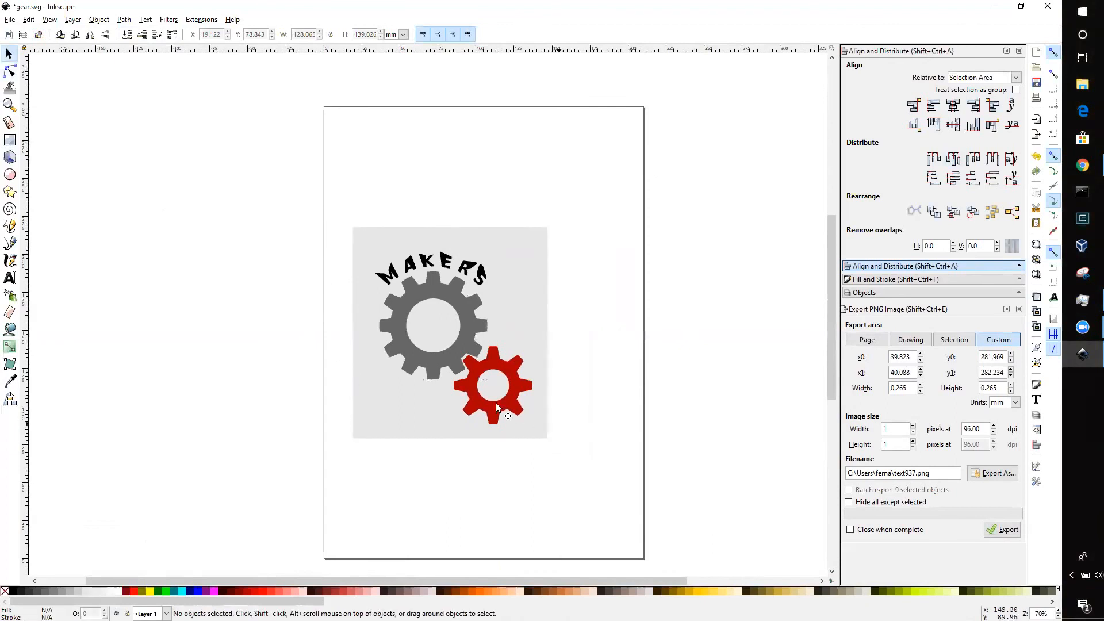
{"action": "left_click_drag", "start_coordinate": [282, 230], "coordinate": [577, 463]}
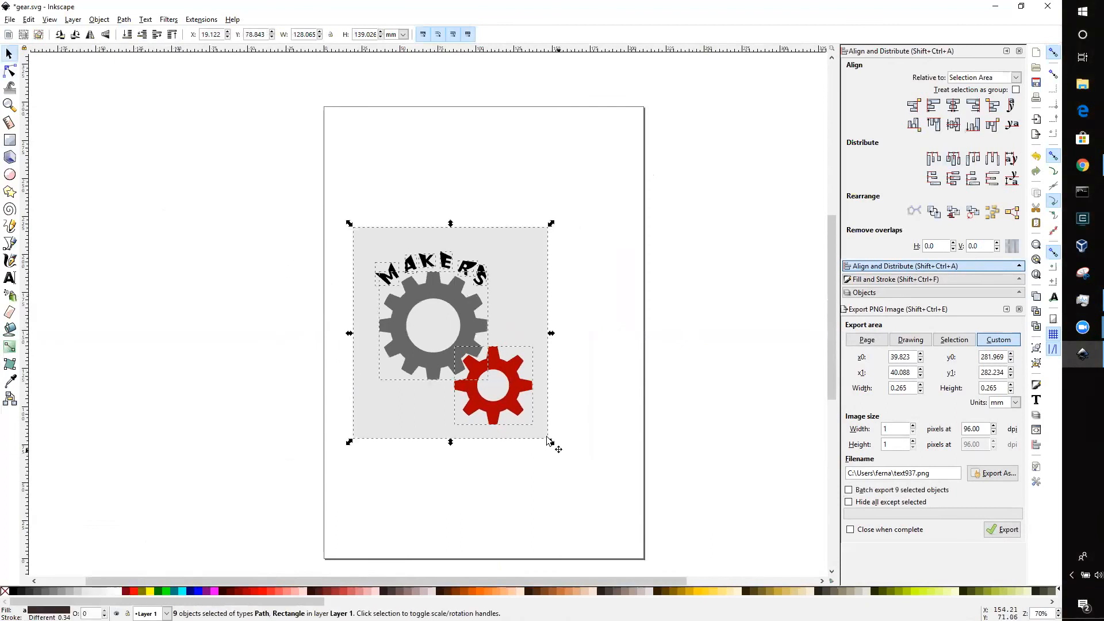
{"action": "left_click", "coordinate": [583, 395]}
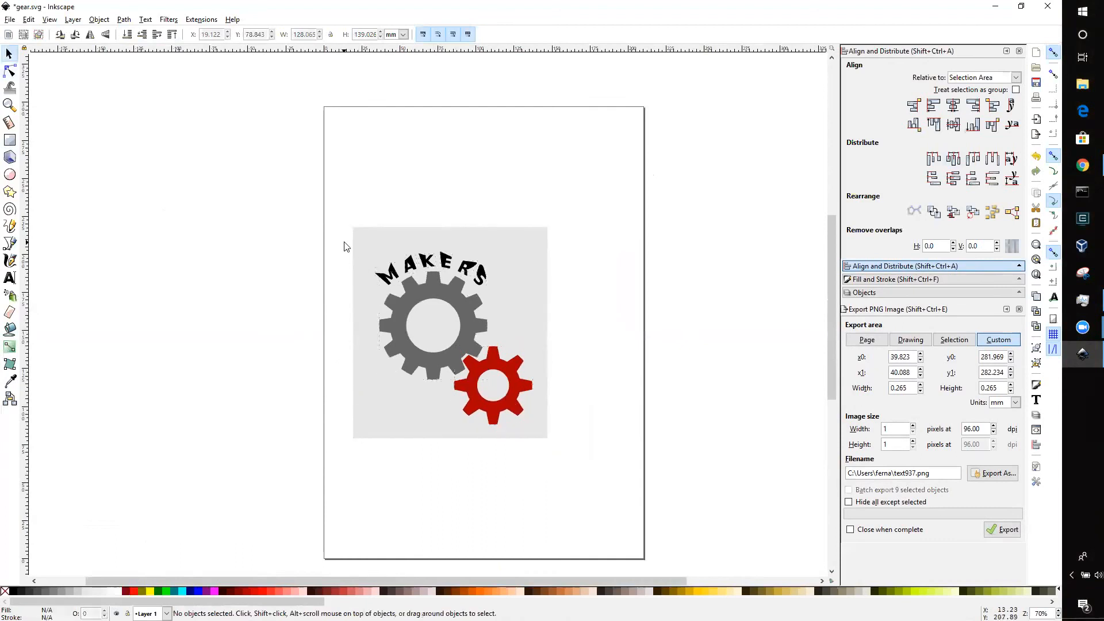
Step: Duplicate the MAKERS lettering and both gears and place the copy beside the page's right edge
{"action": "left_click_drag", "start_coordinate": [329, 243], "coordinate": [571, 440]}
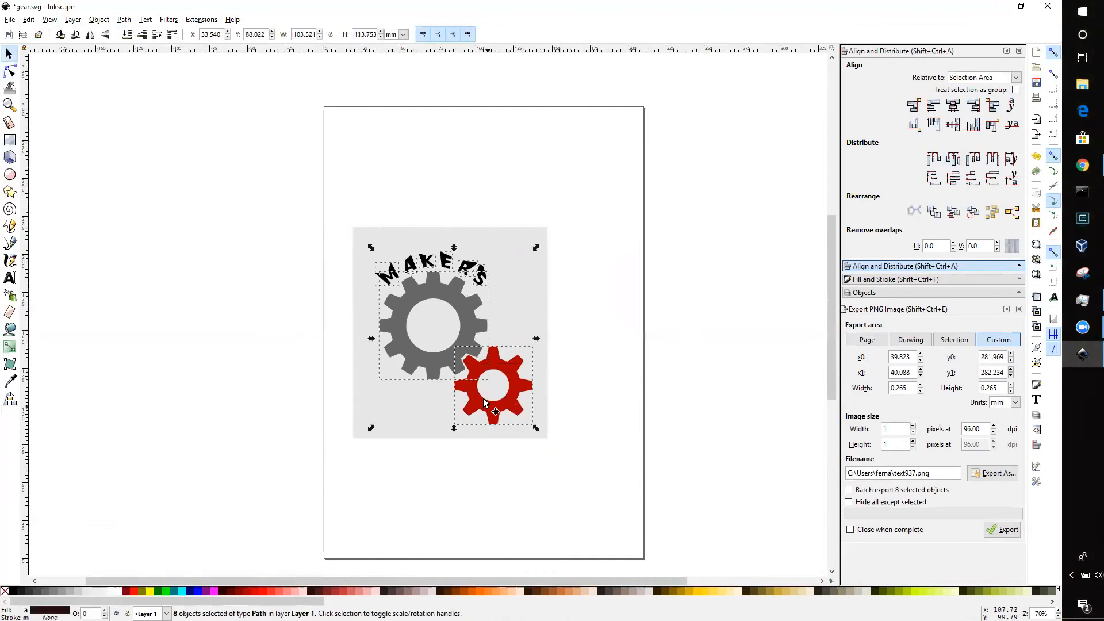
{"action": "left_click", "coordinate": [479, 391]}
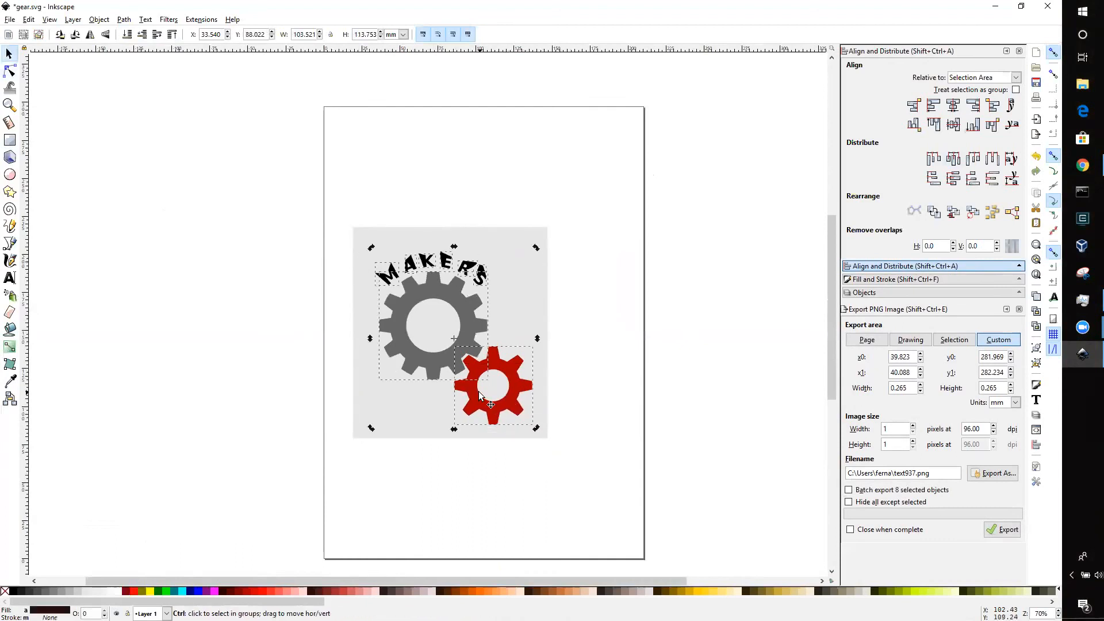
{"action": "left_click_drag", "start_coordinate": [465, 328], "coordinate": [737, 305]}
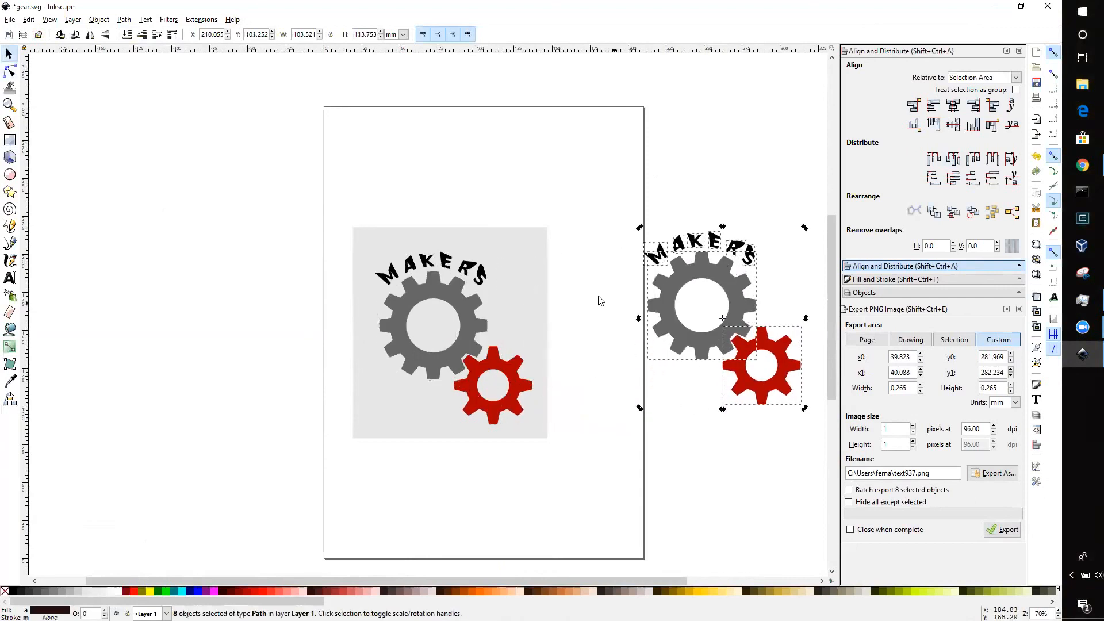
Step: Delete the copy of the lettering and gears beside the page
{"action": "left_click", "coordinate": [693, 451]}
{"action": "left_click_drag", "start_coordinate": [615, 204], "coordinate": [811, 441]}
{"action": "key", "text": "Delete"}
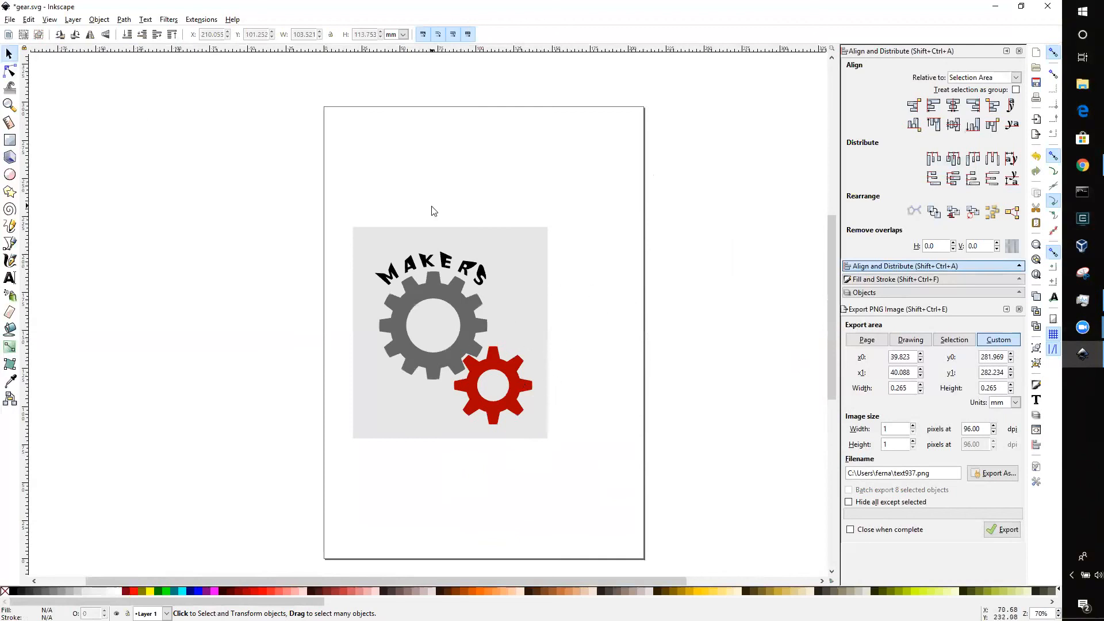
Step: Save the document and choose the Pictures\inkscape-projects folder as the PNG export location
{"action": "key", "text": "ctrl+s"}
{"action": "left_click", "coordinate": [994, 477]}
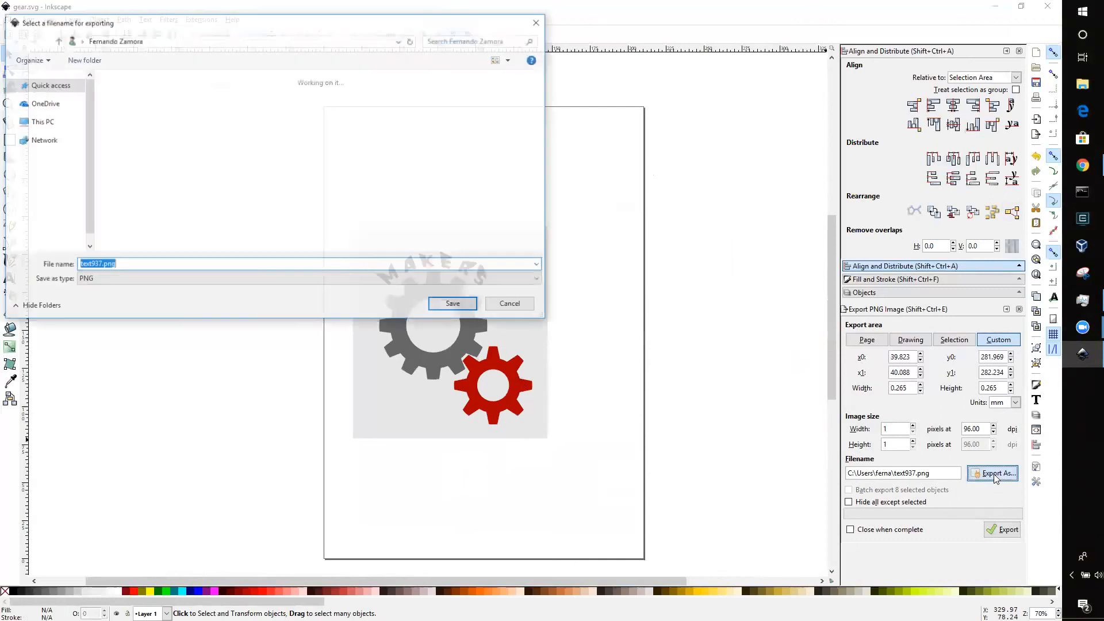
{"action": "scroll", "coordinate": [51, 214], "scroll_direction": "down", "scroll_amount": 2}
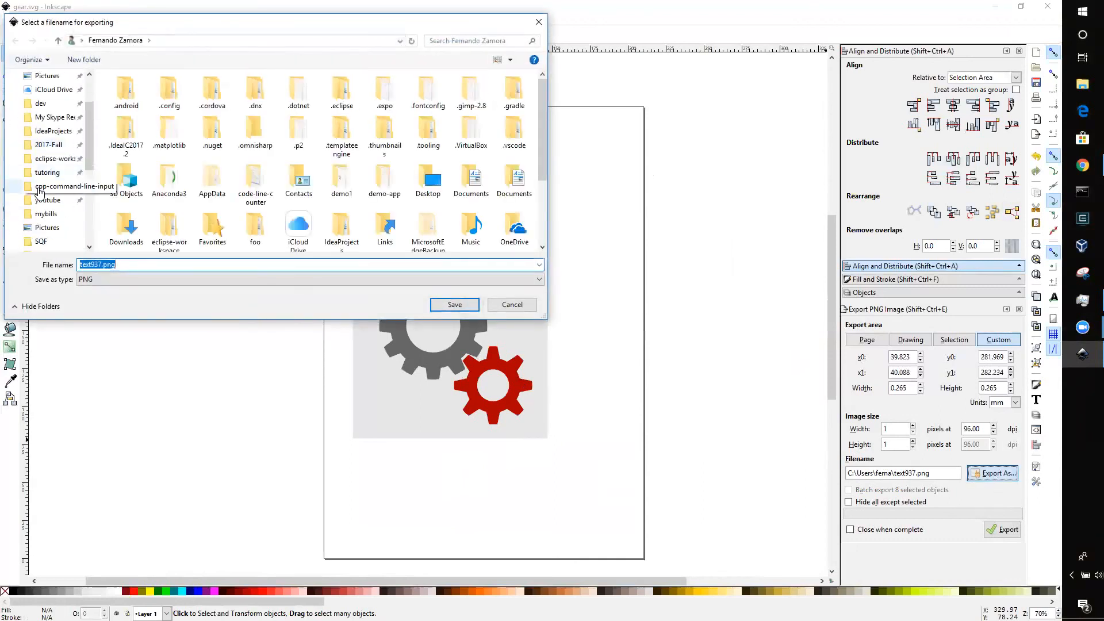
{"action": "left_click", "coordinate": [49, 230]}
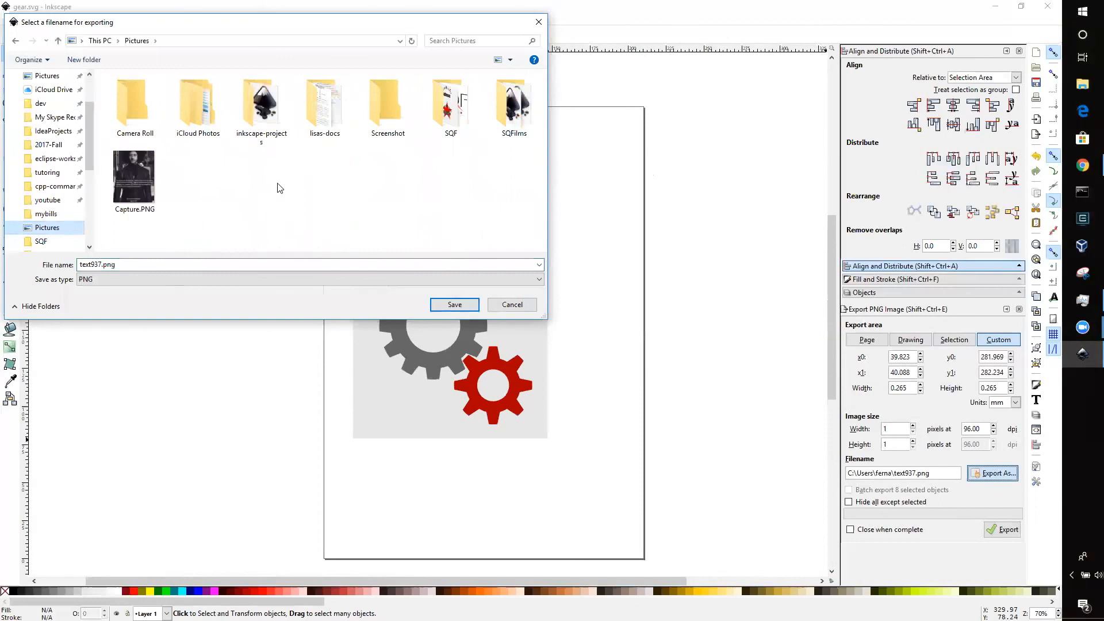
{"action": "double_click", "coordinate": [266, 133]}
Step: Name the PNG export file gear.png and accept it as the export target
{"action": "left_click", "coordinate": [246, 268]}
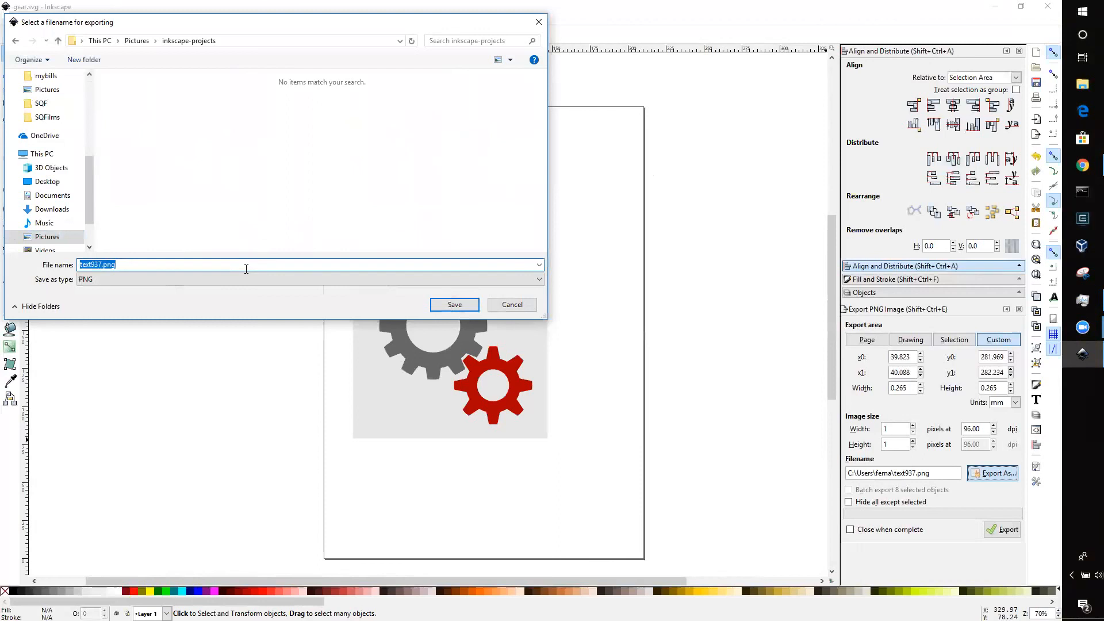
{"action": "type", "text": "gear"}
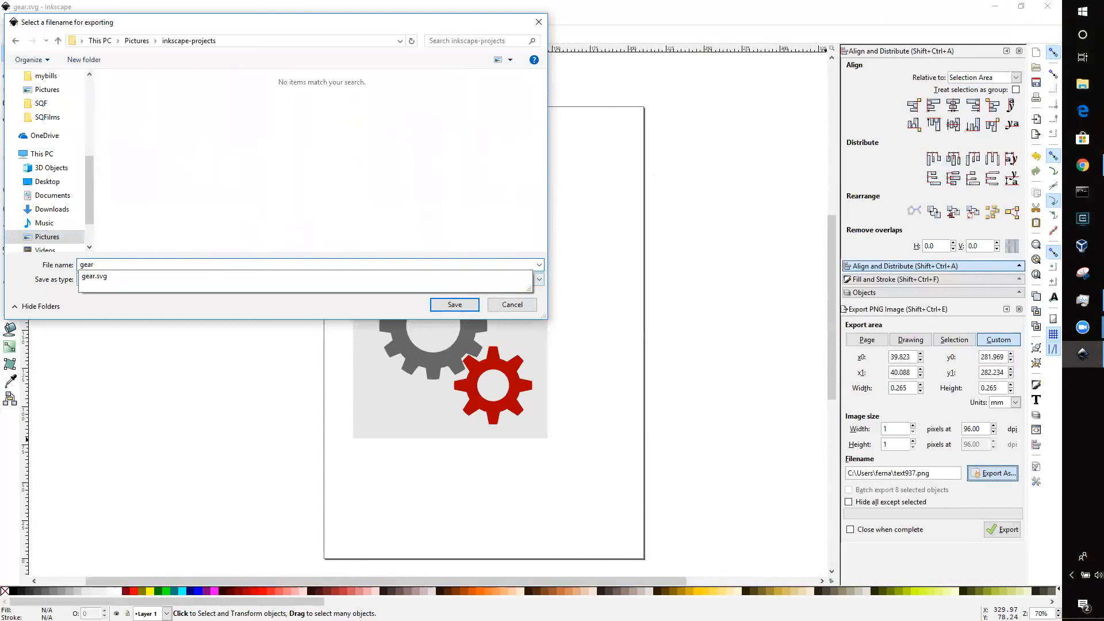
{"action": "key", "text": "Down"}
{"action": "key", "text": "BackSpace"}
{"action": "key", "text": "BackSpace"}
{"action": "key", "text": "BackSpace"}
{"action": "type", "text": "png"}
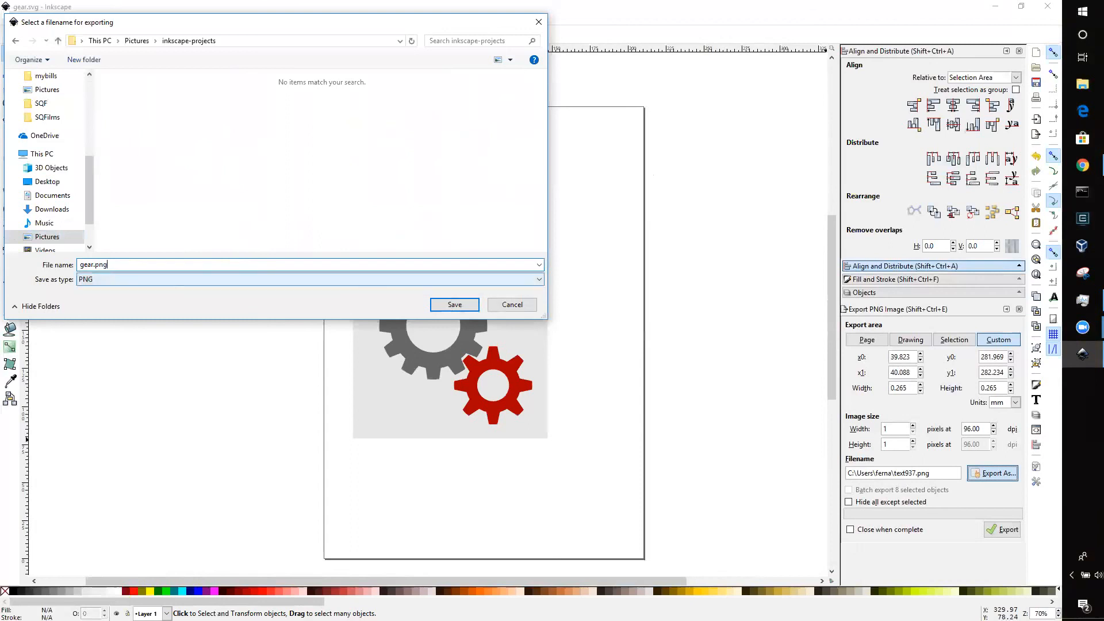
{"action": "left_click", "coordinate": [454, 305]}
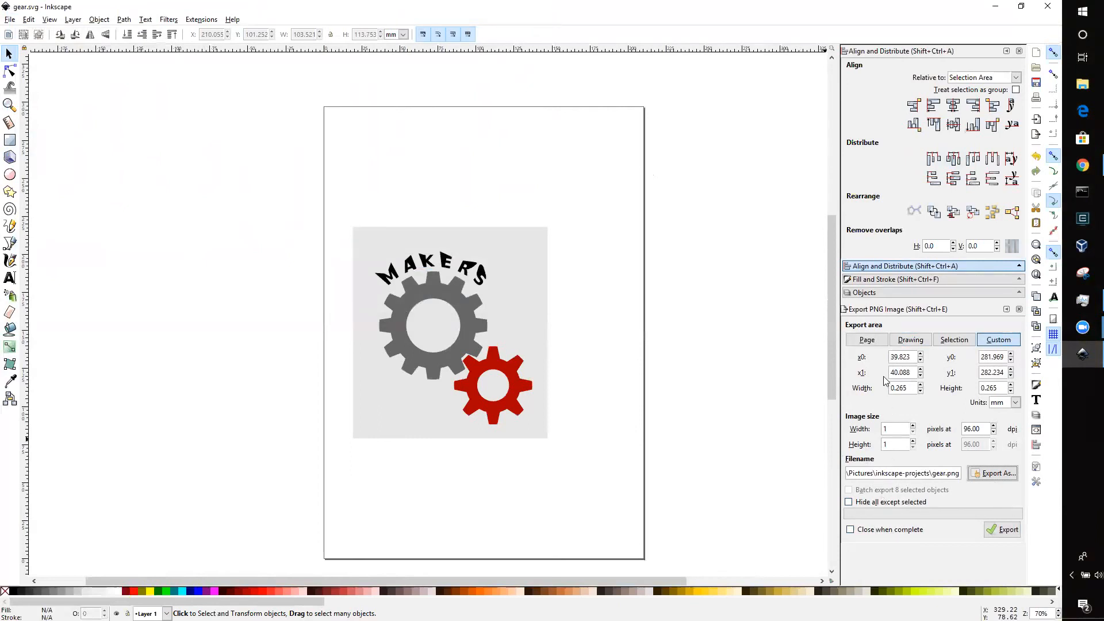
Step: Set the export area to the whole drawing and export it at 96 dpi as gear.png
{"action": "left_click", "coordinate": [964, 345]}
{"action": "left_click", "coordinate": [920, 344]}
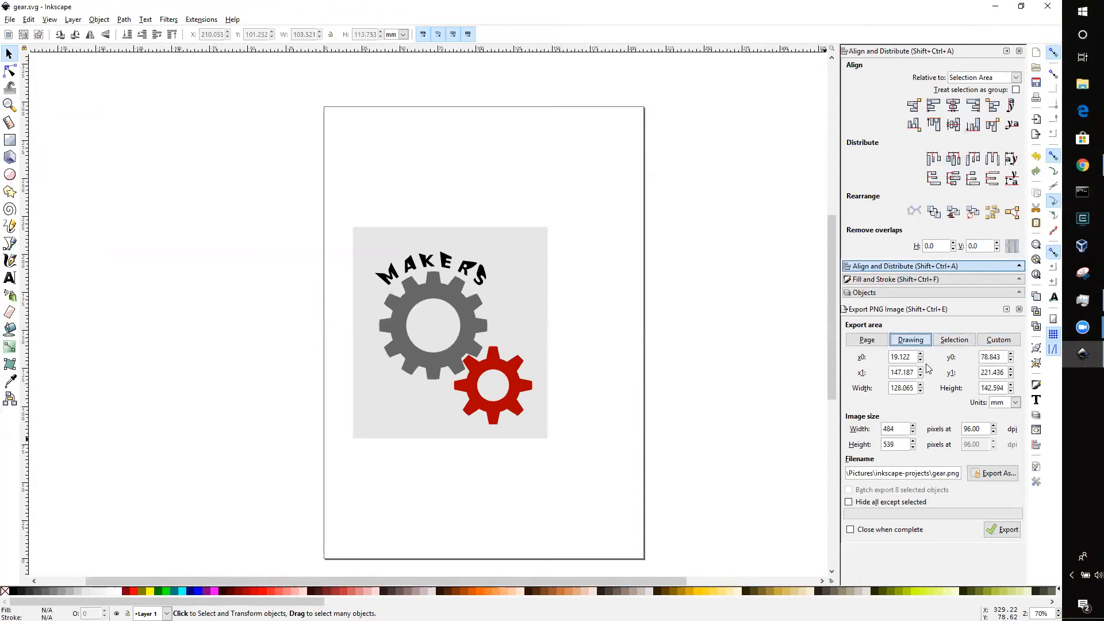
{"action": "left_click", "coordinate": [867, 339]}
{"action": "left_click", "coordinate": [913, 342]}
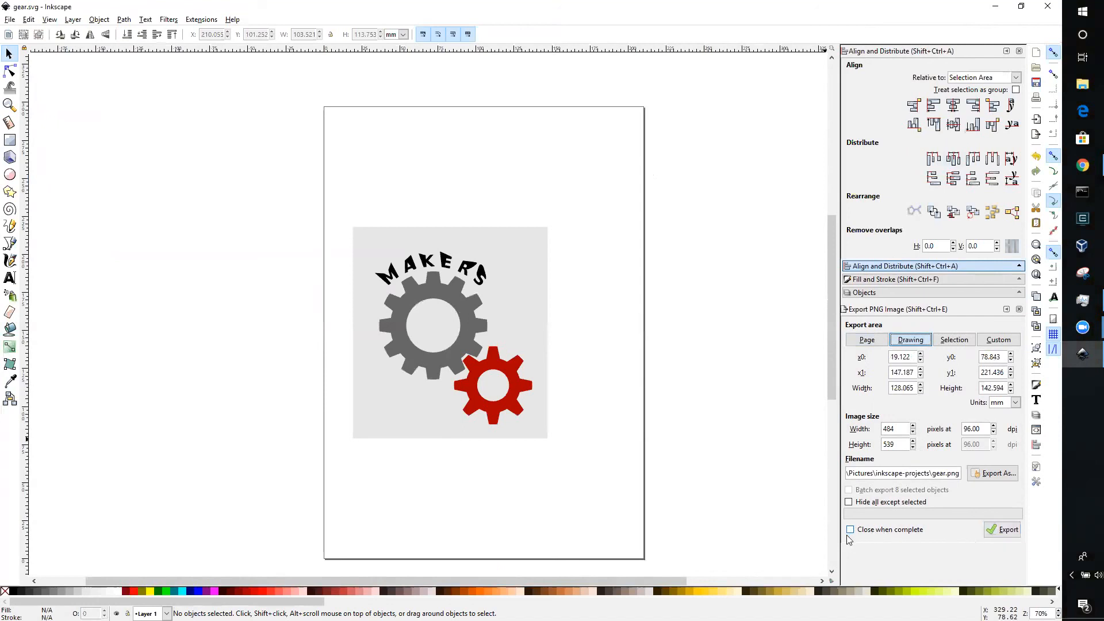
{"action": "left_click", "coordinate": [1002, 533]}
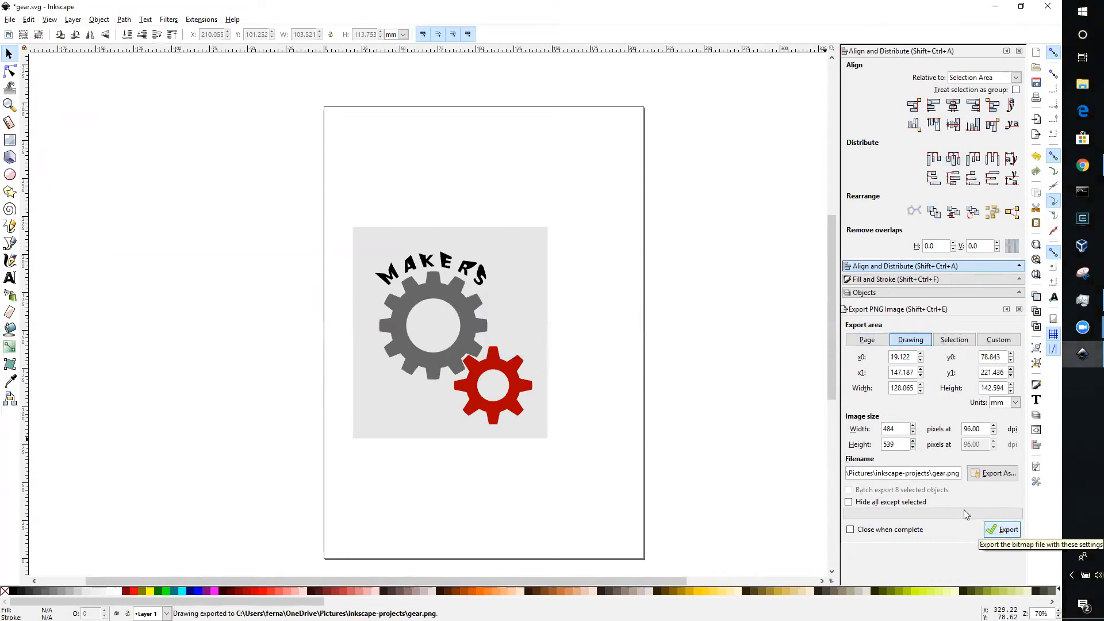
Step: Check the export path, then switch to File Explorer and open the Pictures\inkscape-projects folder
{"action": "left_click_drag", "start_coordinate": [913, 476], "coordinate": [848, 478]}
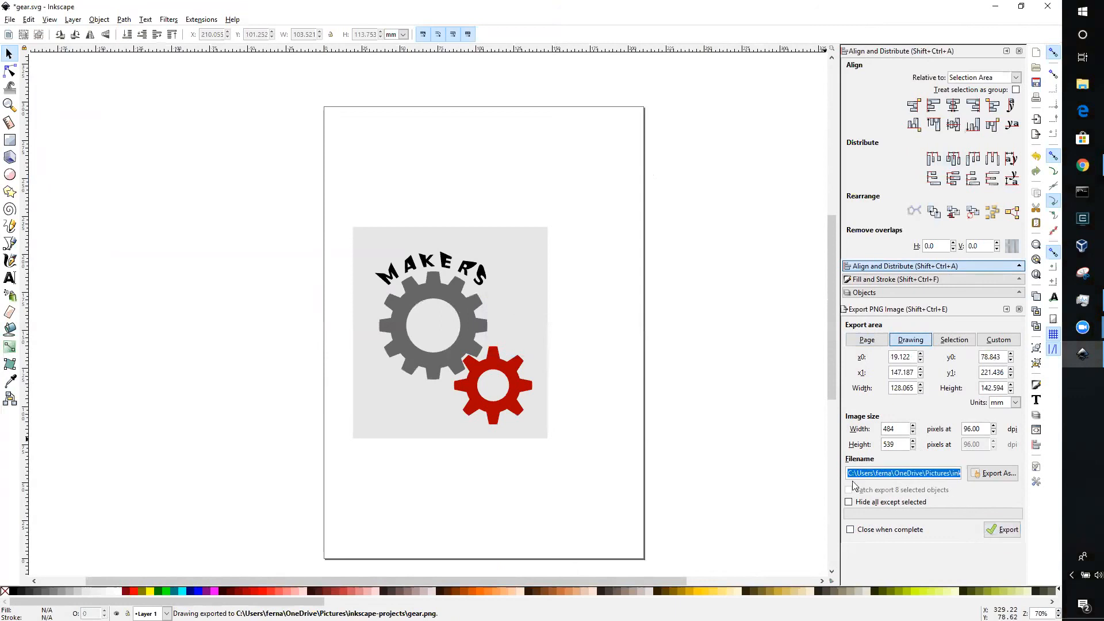
{"action": "double_click", "coordinate": [944, 473]}
{"action": "left_click_drag", "start_coordinate": [944, 473], "coordinate": [994, 474]}
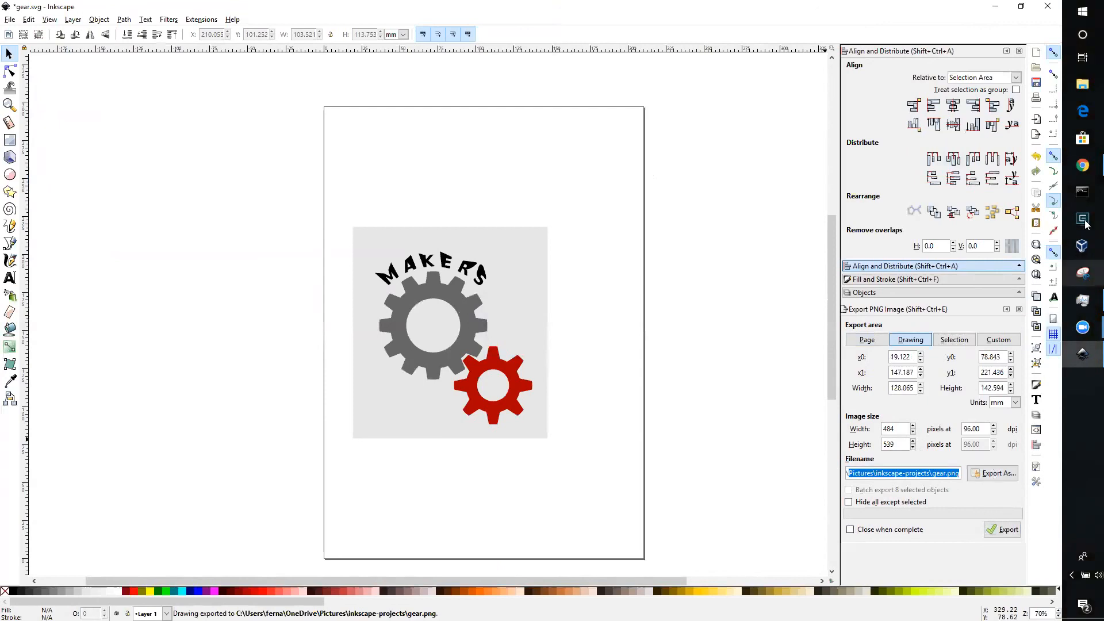
{"action": "left_click", "coordinate": [1082, 85]}
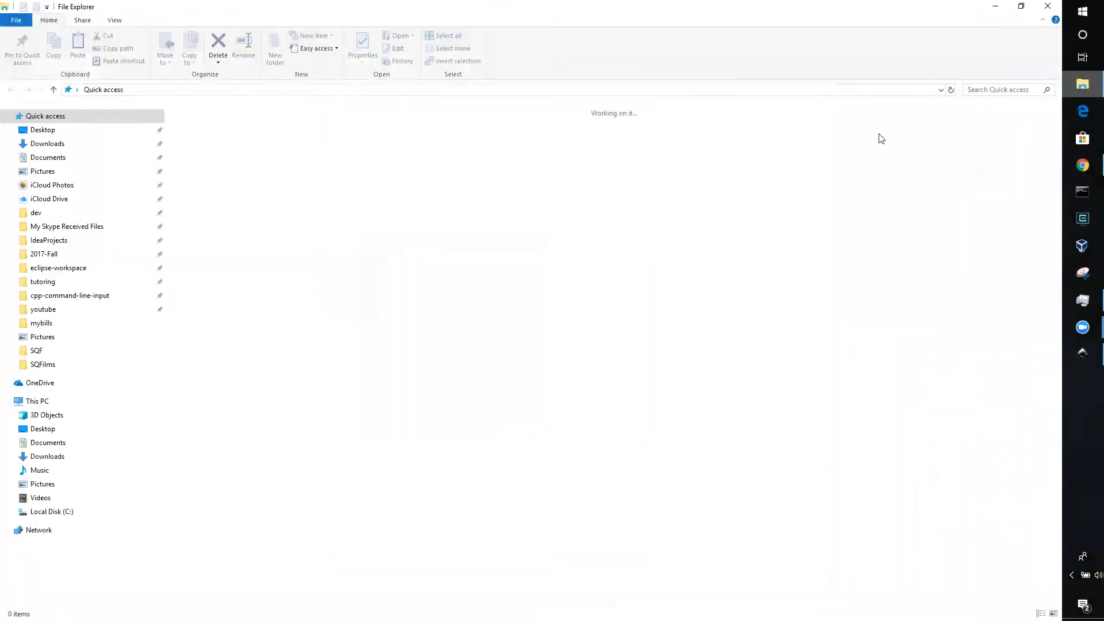
{"action": "left_click", "coordinate": [39, 484]}
{"action": "double_click", "coordinate": [338, 141]}
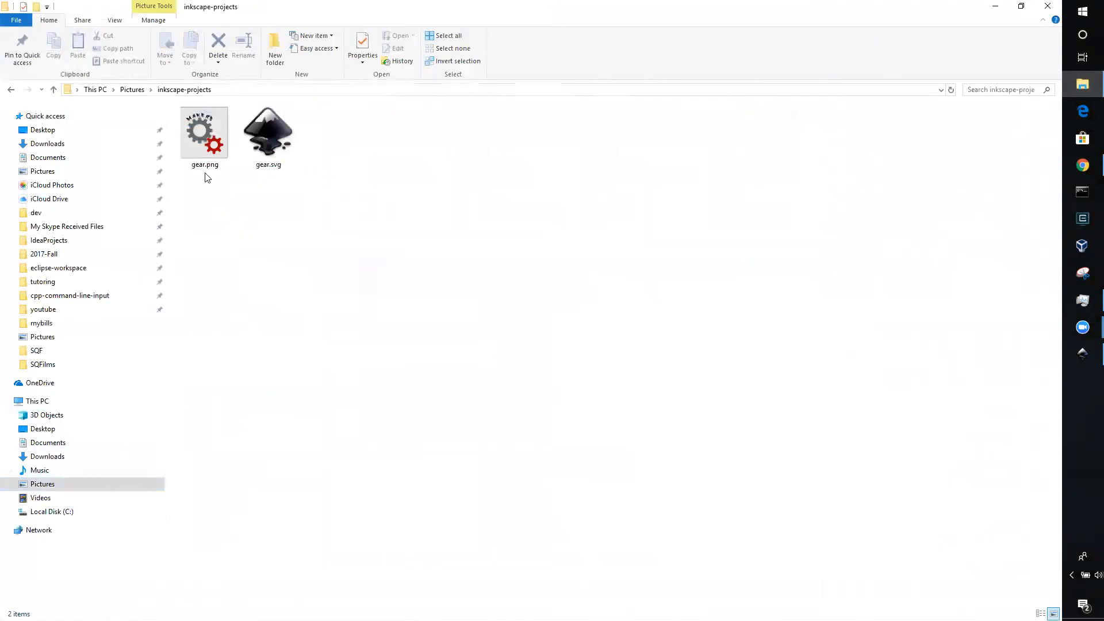
Step: Open gear.png in Paint to examine the exported image, then close it and return to Inkscape
{"action": "left_click", "coordinate": [212, 153]}
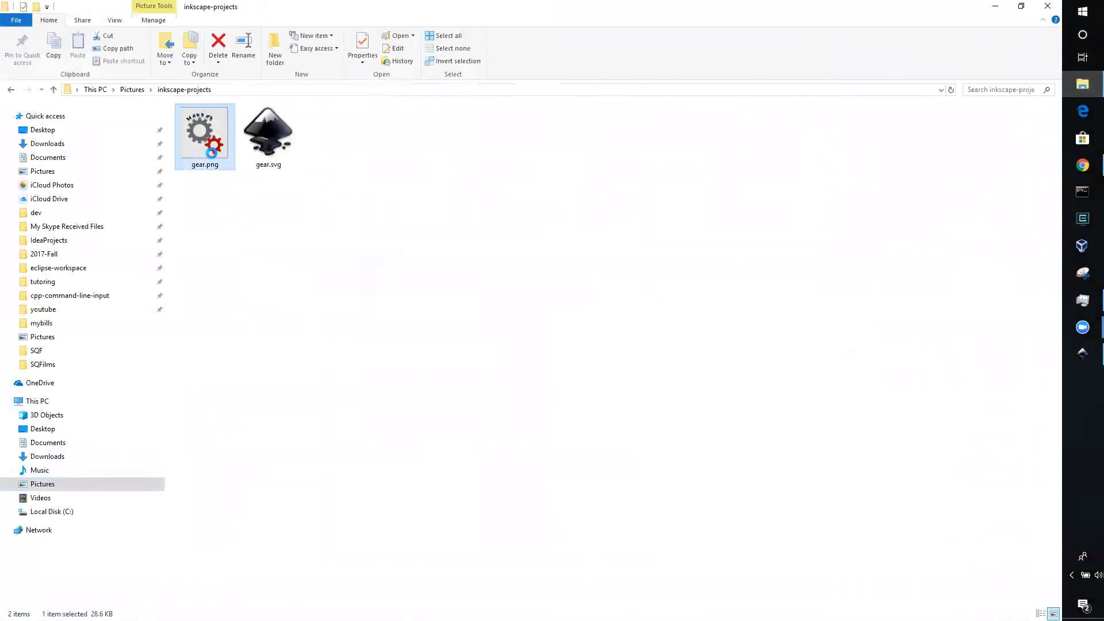
{"action": "right_click", "coordinate": [212, 153]}
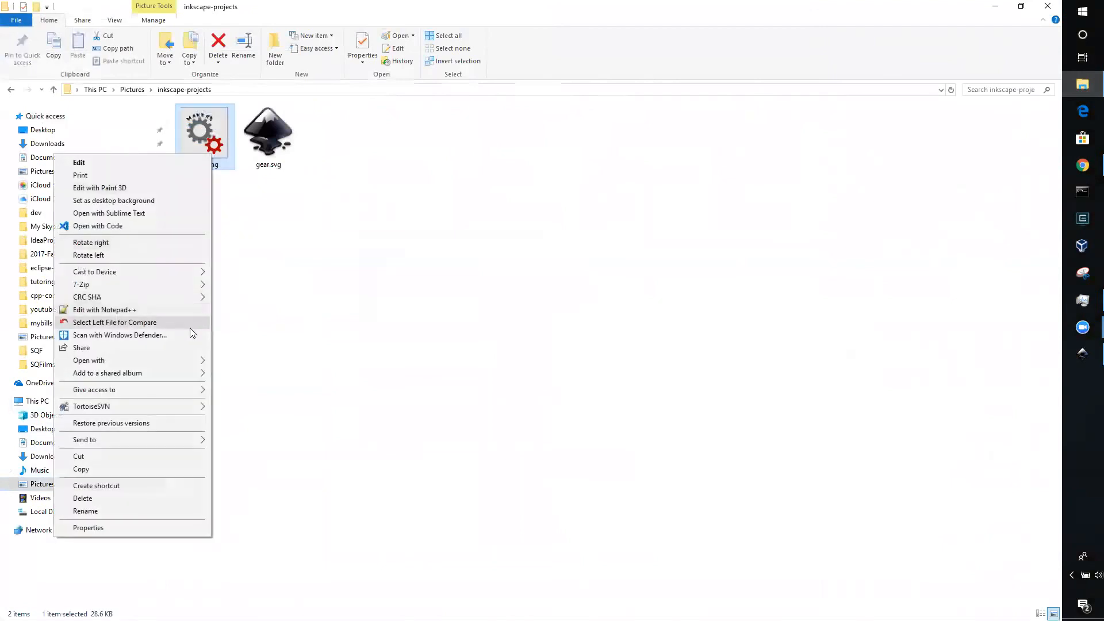
{"action": "mouse_move", "coordinate": [180, 362]}
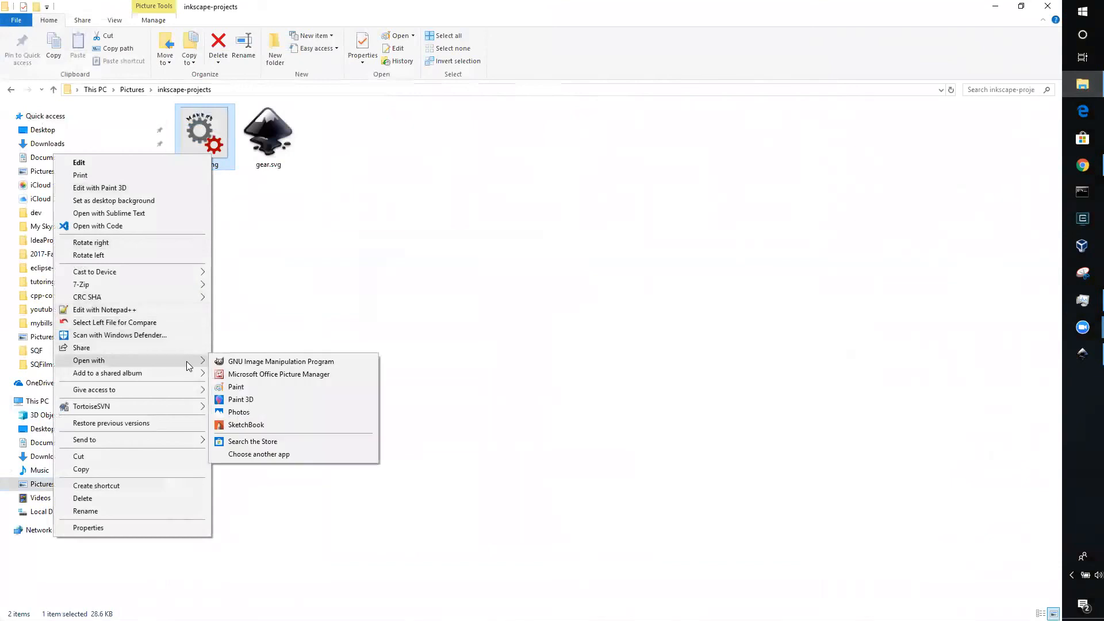
{"action": "left_click", "coordinate": [241, 383]}
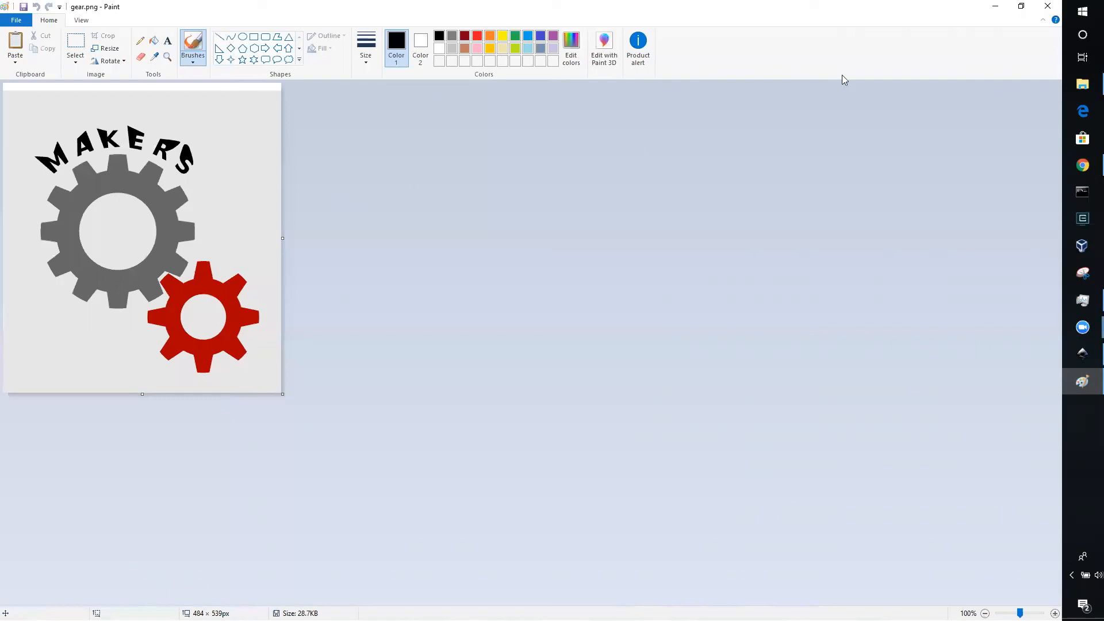
{"action": "left_click", "coordinate": [1047, 6]}
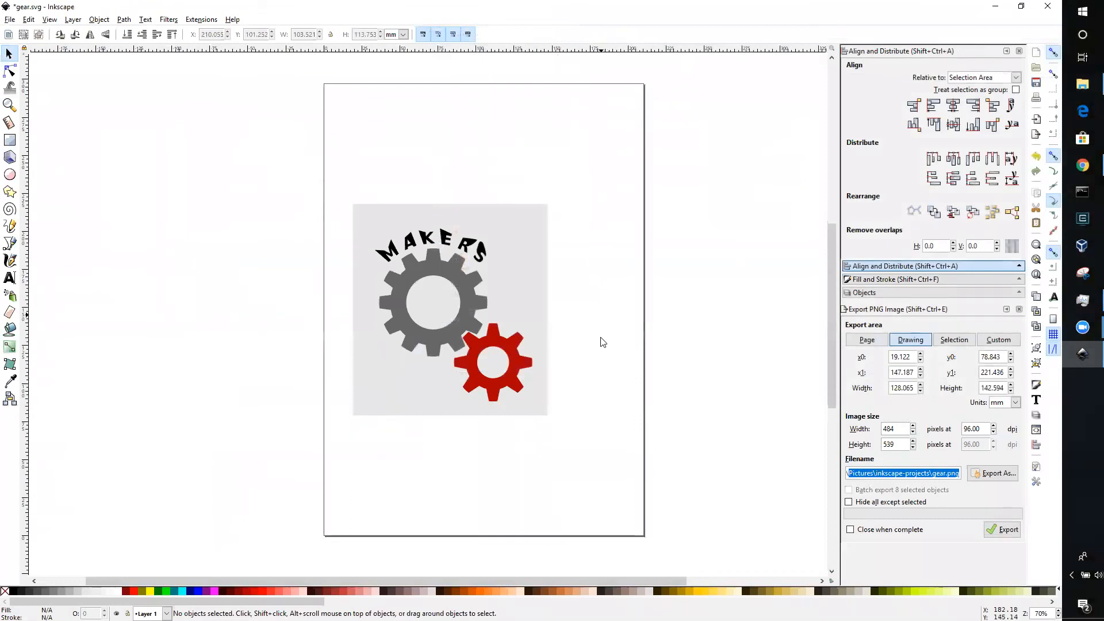
Step: Try pulling a node on the grey gear's right-hand tooth outward, undo the change and deselect the gear
{"action": "scroll", "coordinate": [591, 357], "scroll_direction": "up", "scroll_amount": 2}
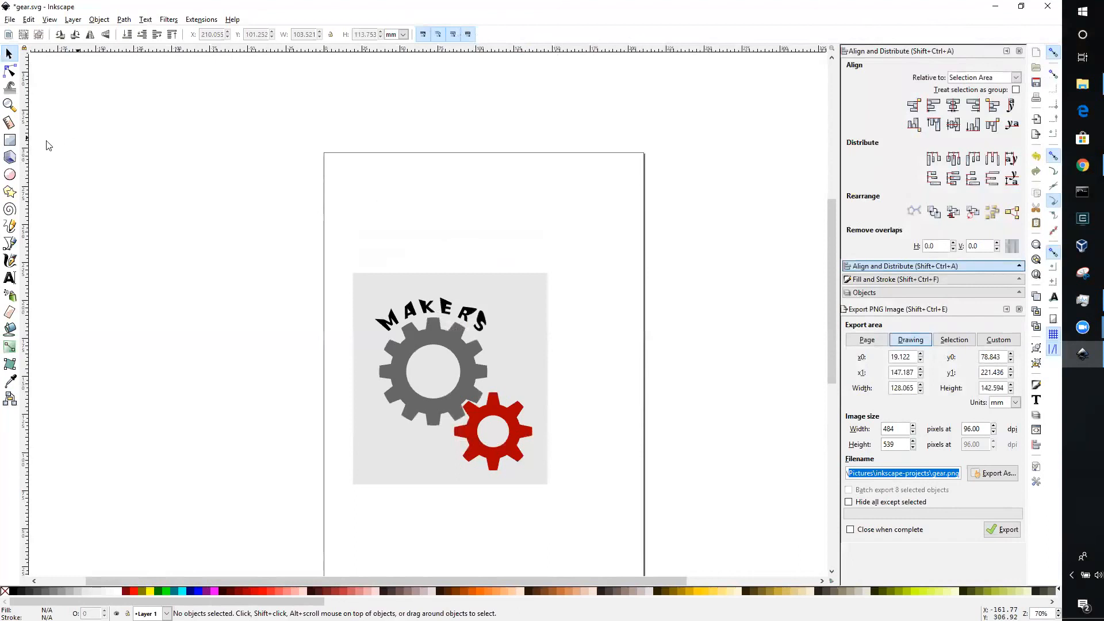
{"action": "left_click", "coordinate": [11, 72]}
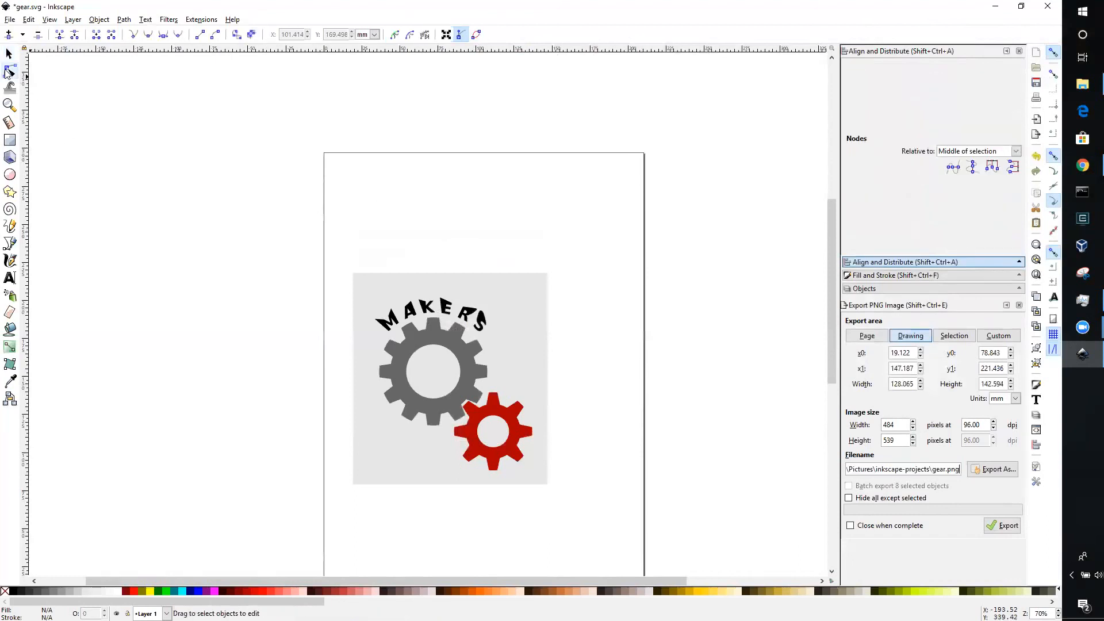
{"action": "left_click", "coordinate": [420, 339]}
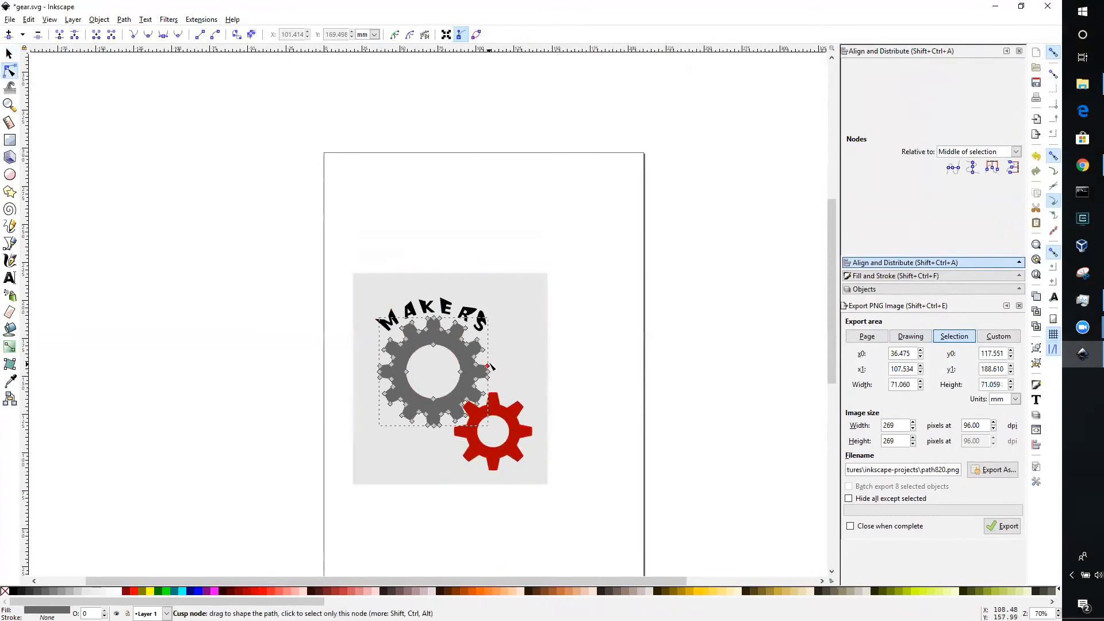
{"action": "left_click_drag", "start_coordinate": [488, 366], "coordinate": [536, 344]}
{"action": "key", "text": "ctrl+z"}
{"action": "left_click", "coordinate": [569, 374]}
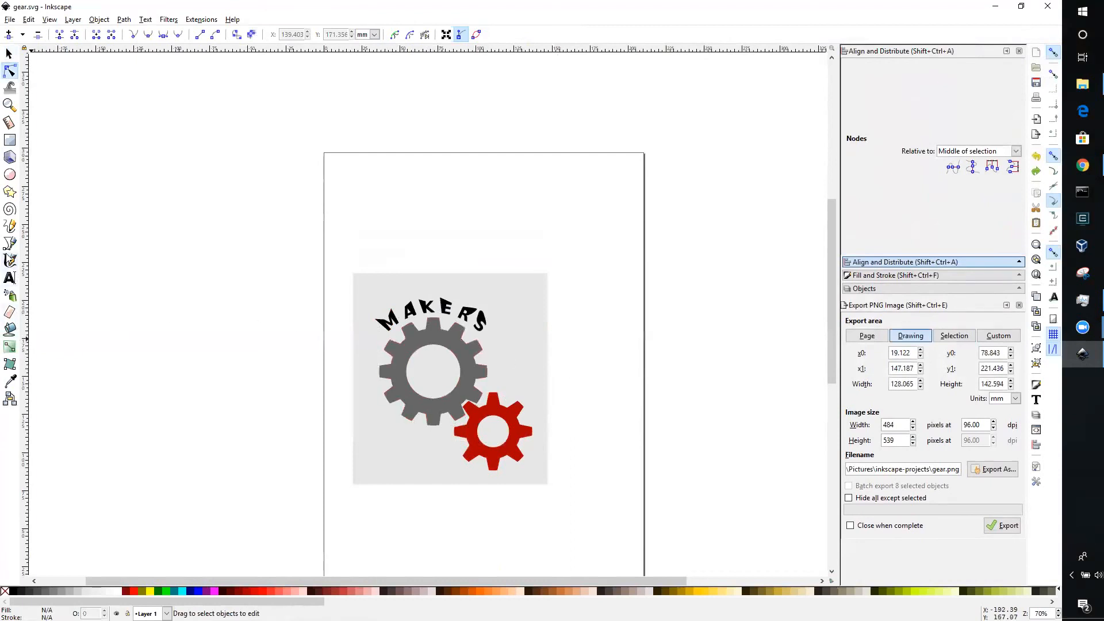
Step: Start a Bezier path above the light grey rectangle with one curved segment followed by two straight zigzag segments
{"action": "left_click", "coordinate": [10, 243]}
{"action": "left_click_drag", "start_coordinate": [388, 200], "coordinate": [430, 203]}
{"action": "left_click", "coordinate": [435, 221]}
{"action": "left_click", "coordinate": [480, 203]}
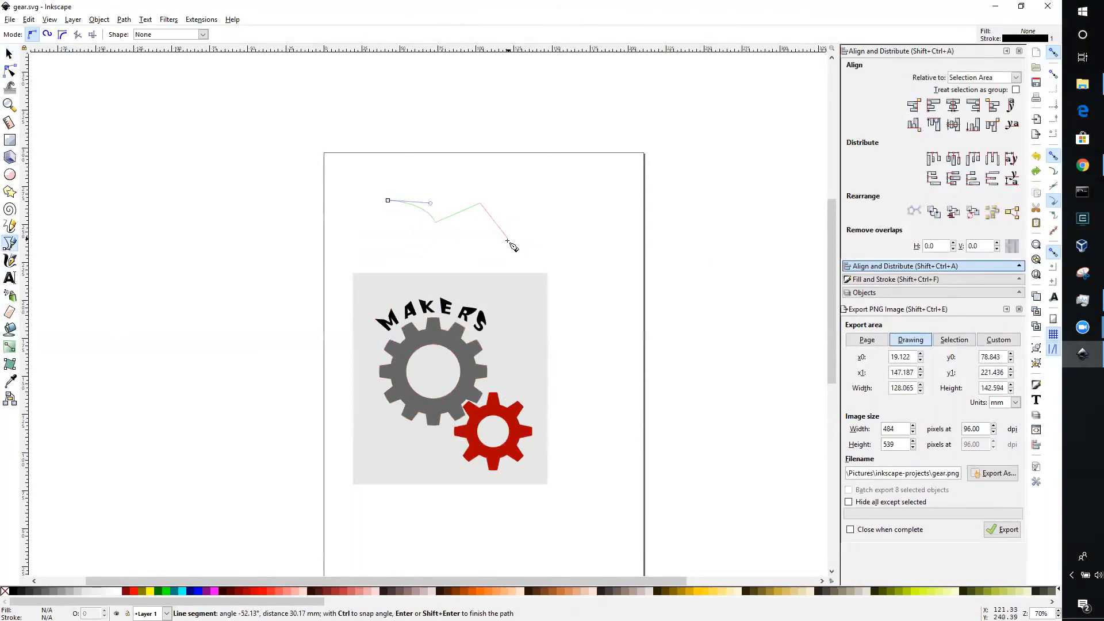
{"action": "left_click", "coordinate": [520, 238]}
Step: Continue the path in Spiro mode with smooth curves looping past the page's upper-right edge and back above the grey rectangle
{"action": "left_click", "coordinate": [47, 34]}
{"action": "left_click", "coordinate": [554, 219]}
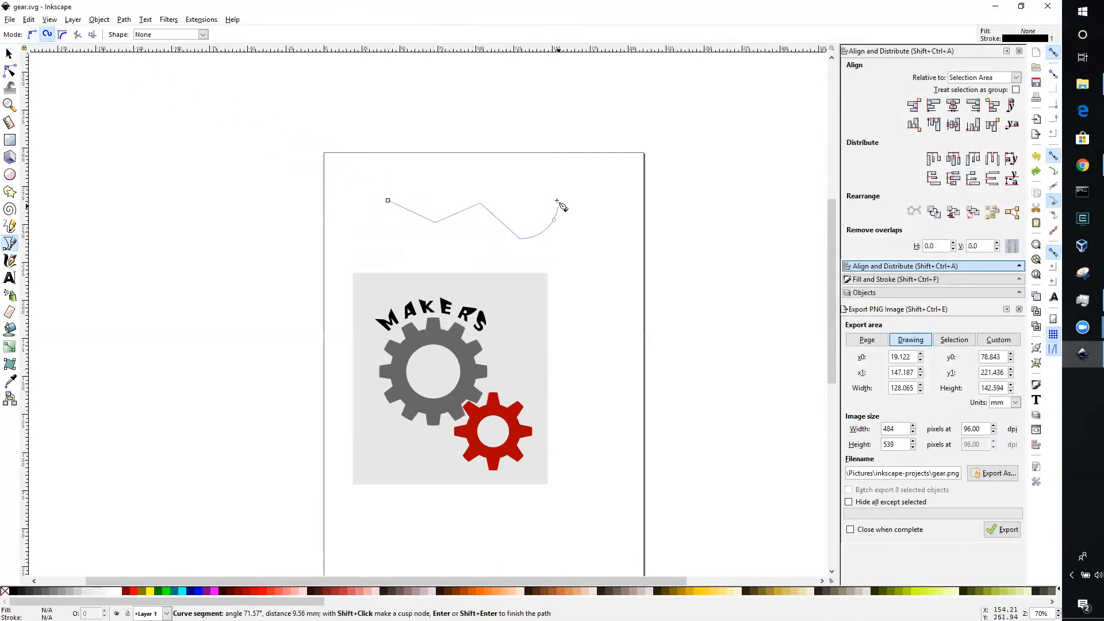
{"action": "left_click", "coordinate": [572, 150]}
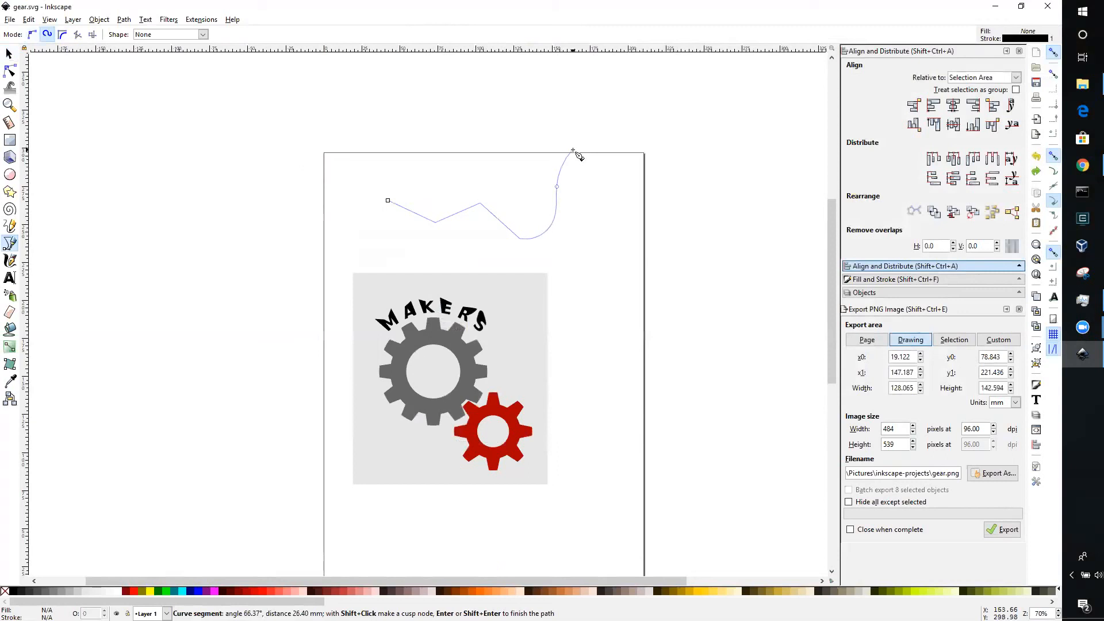
{"action": "left_click", "coordinate": [648, 211]}
{"action": "left_click", "coordinate": [666, 245]}
{"action": "left_click", "coordinate": [635, 304]}
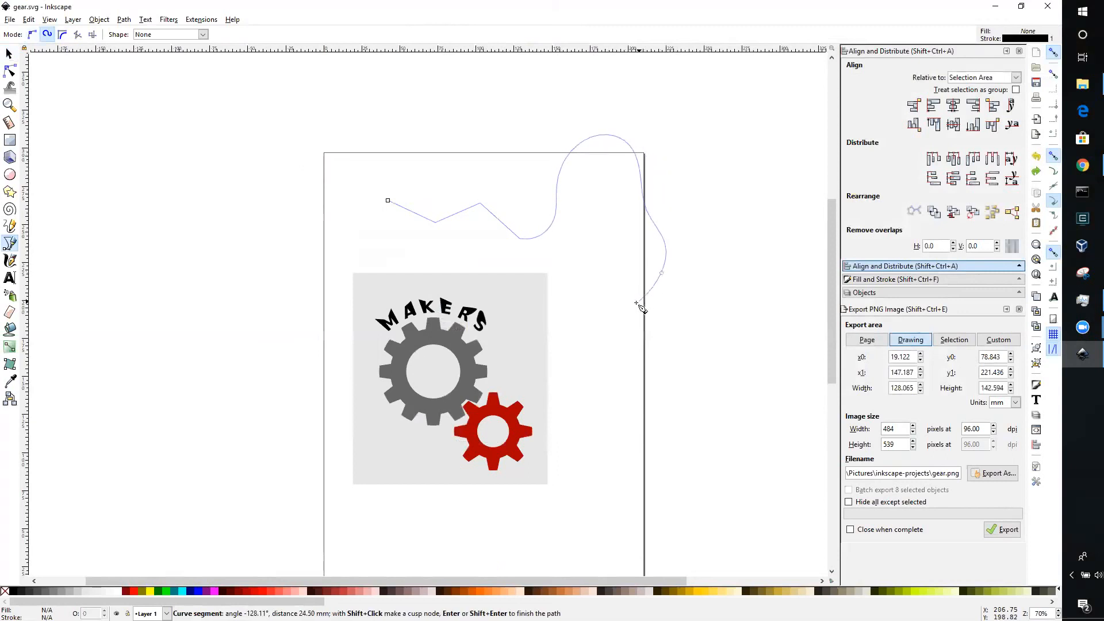
{"action": "left_click", "coordinate": [574, 313]}
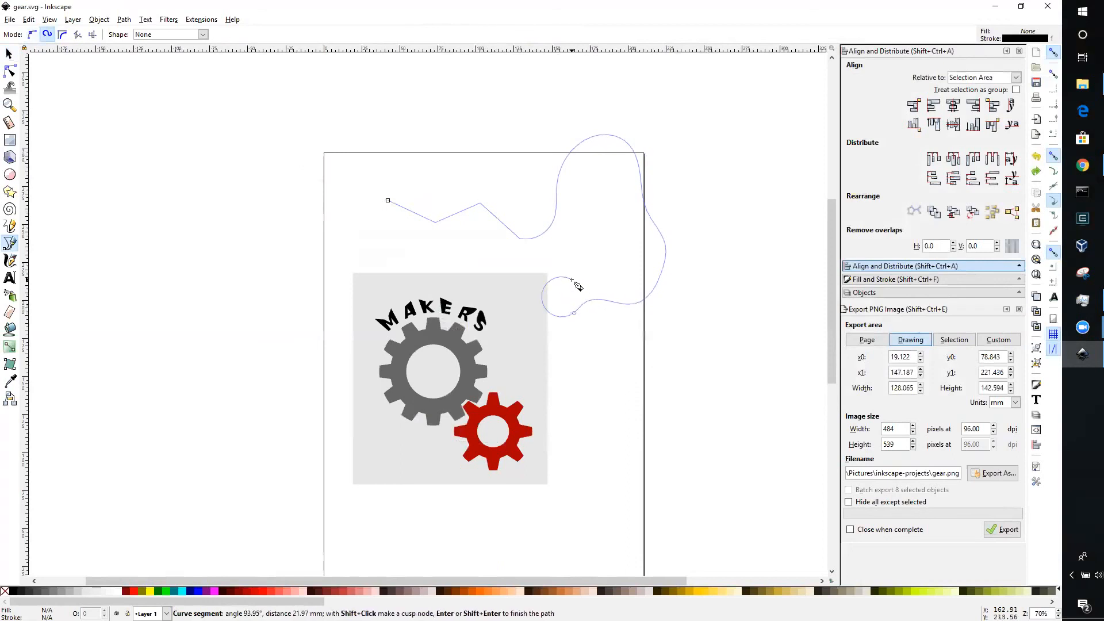
{"action": "left_click", "coordinate": [553, 256]}
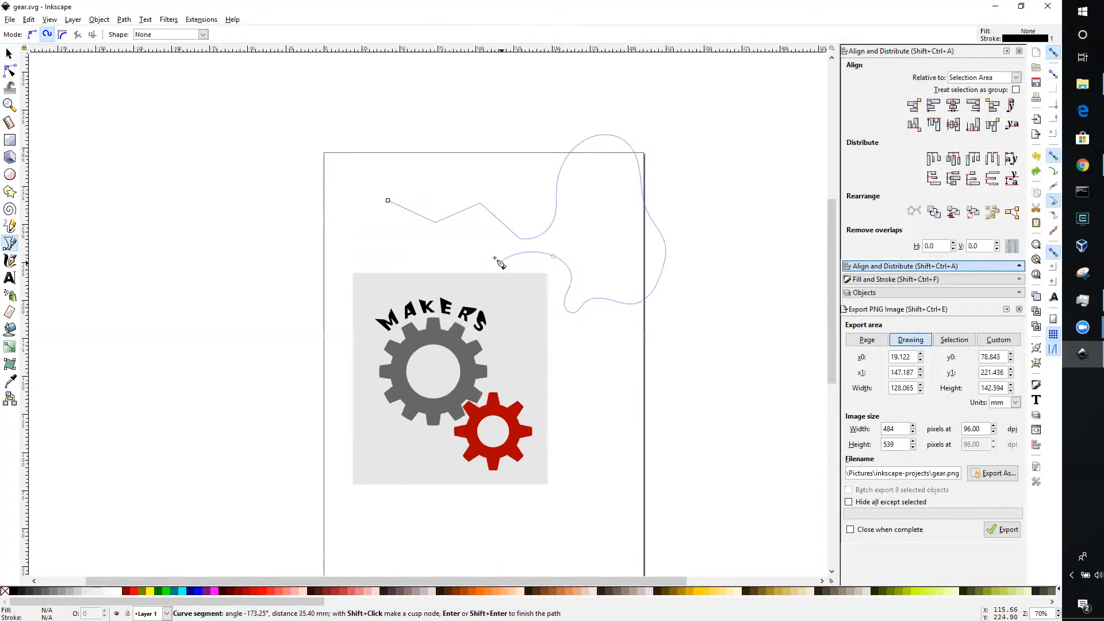
{"action": "left_click", "coordinate": [501, 273]}
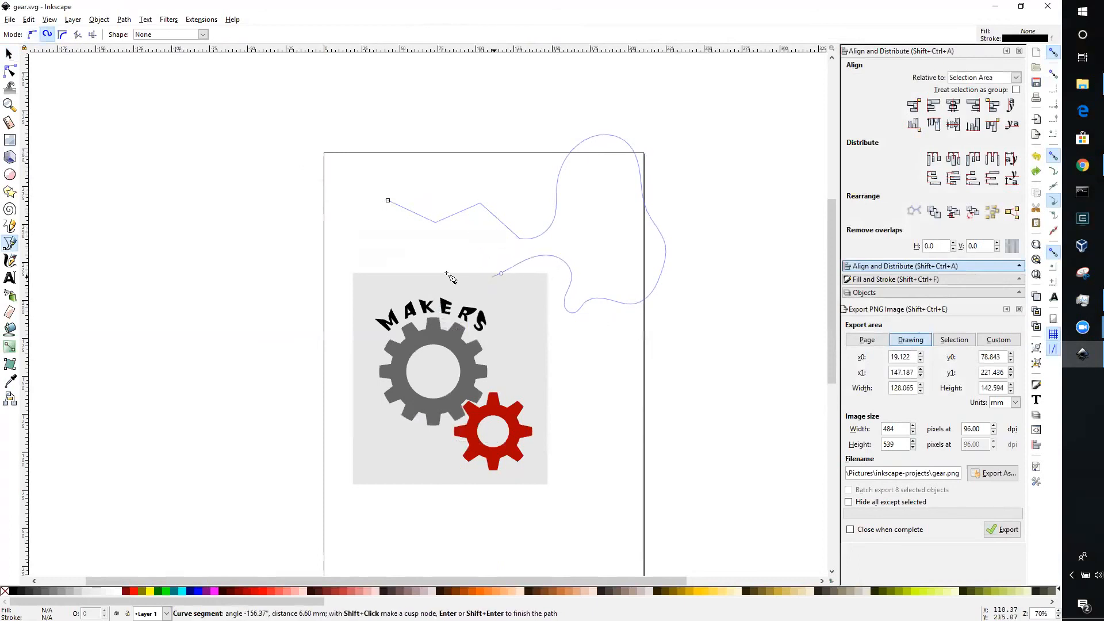
{"action": "left_click", "coordinate": [427, 246]}
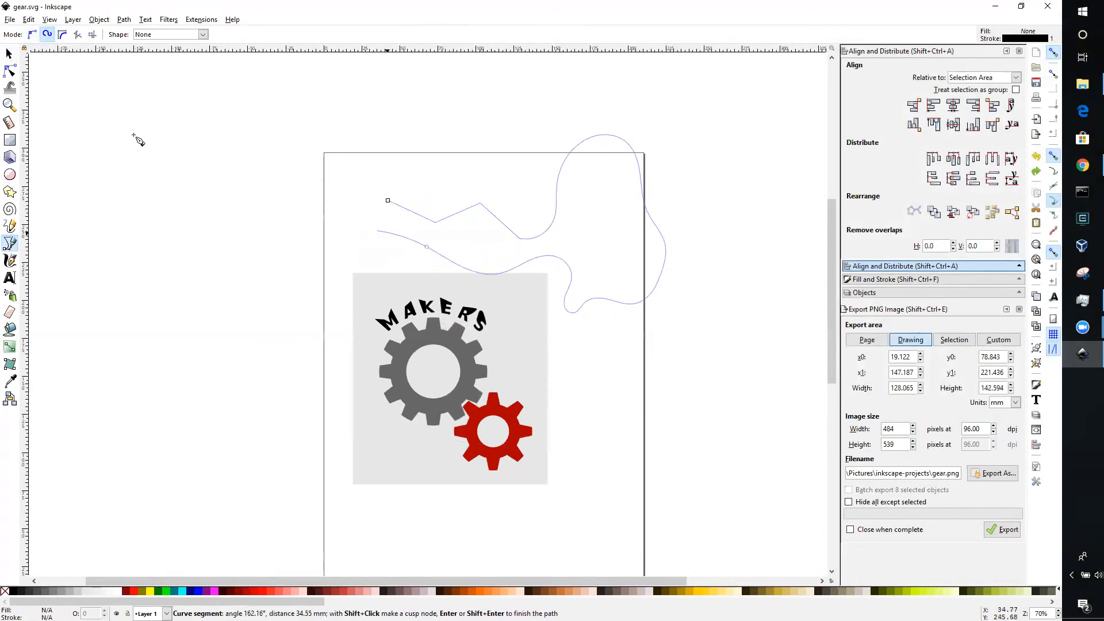
Step: Compare the path in Bezier and Spiro modes, then close it in Spiro mode at its starting node
{"action": "left_click", "coordinate": [32, 34]}
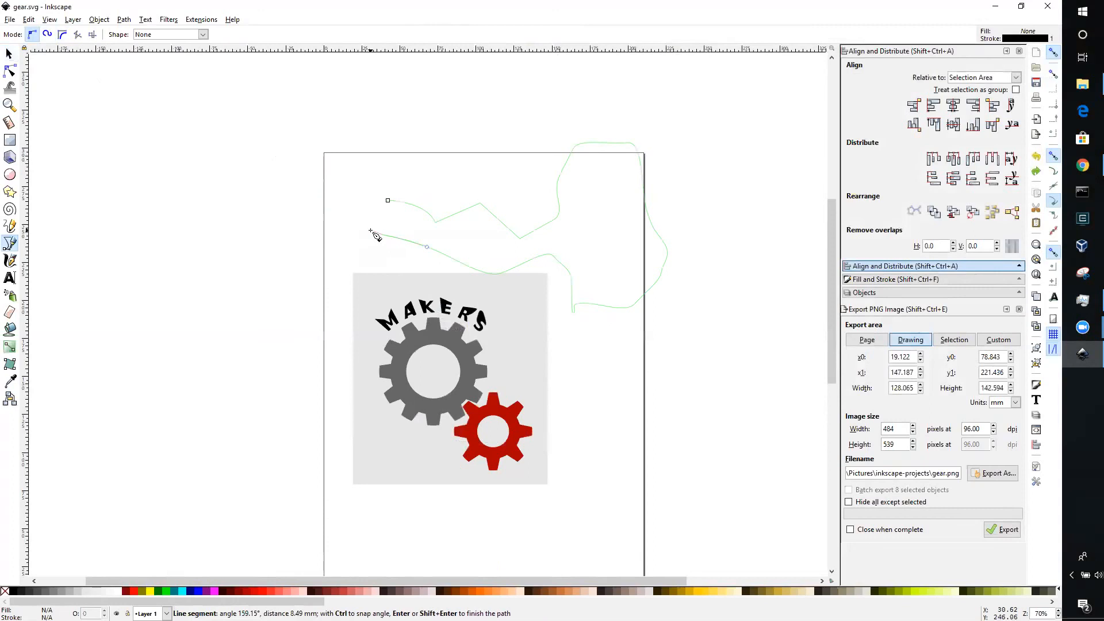
{"action": "left_click", "coordinate": [47, 34]}
{"action": "left_click", "coordinate": [383, 235]}
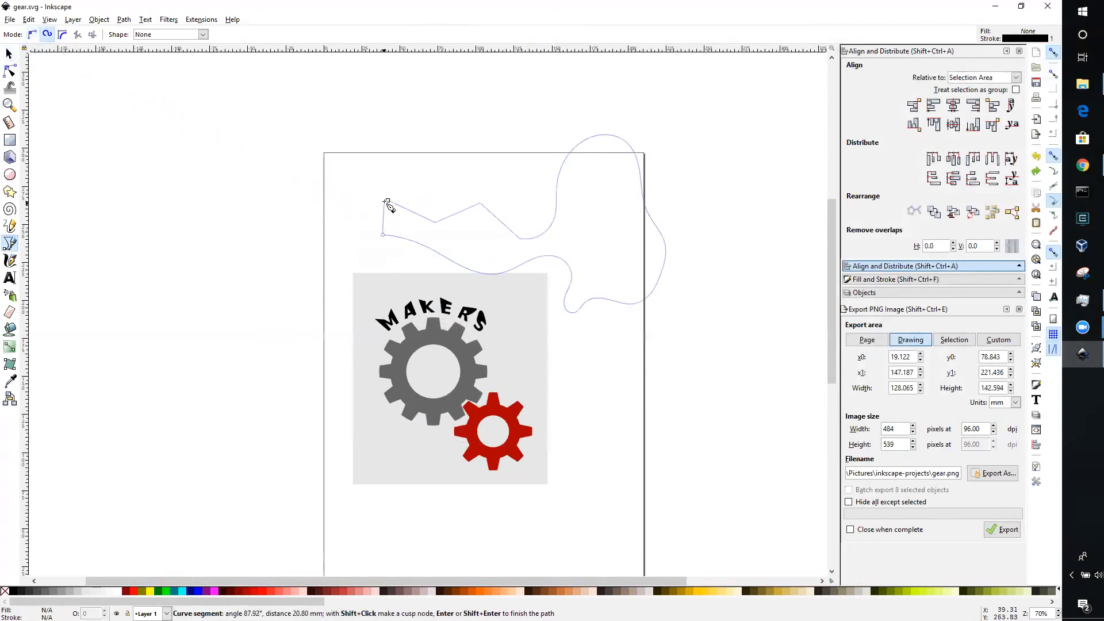
{"action": "left_click", "coordinate": [387, 200]}
{"action": "left_click", "coordinate": [760, 225]}
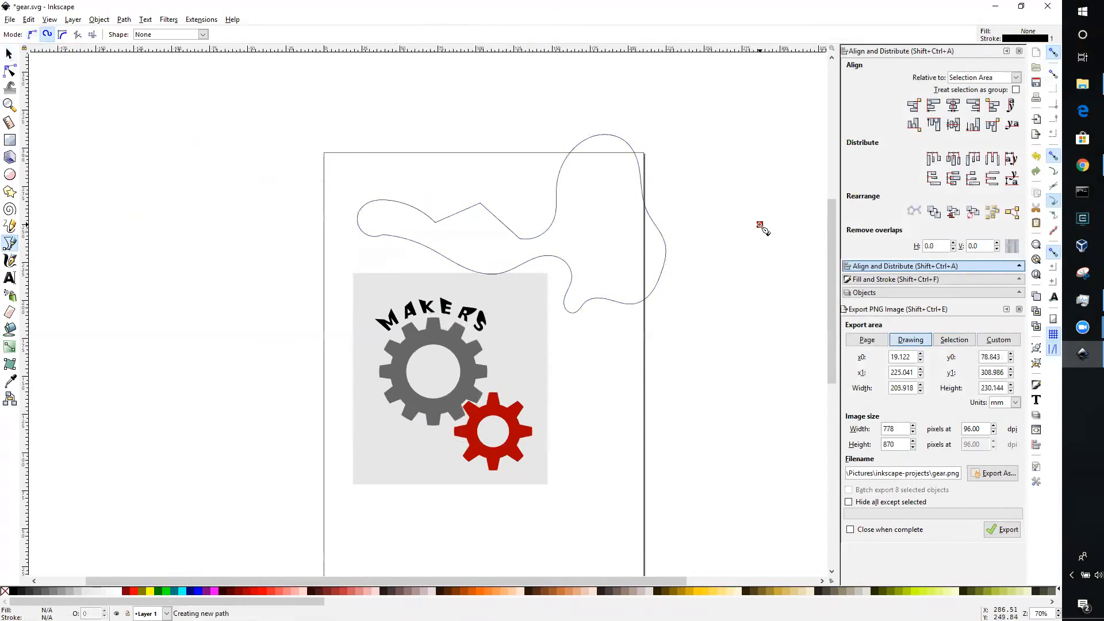
Step: Select the closed freeform Spiro path above the gear graphic and delete it
{"action": "left_click", "coordinate": [9, 54]}
{"action": "left_click", "coordinate": [667, 276]}
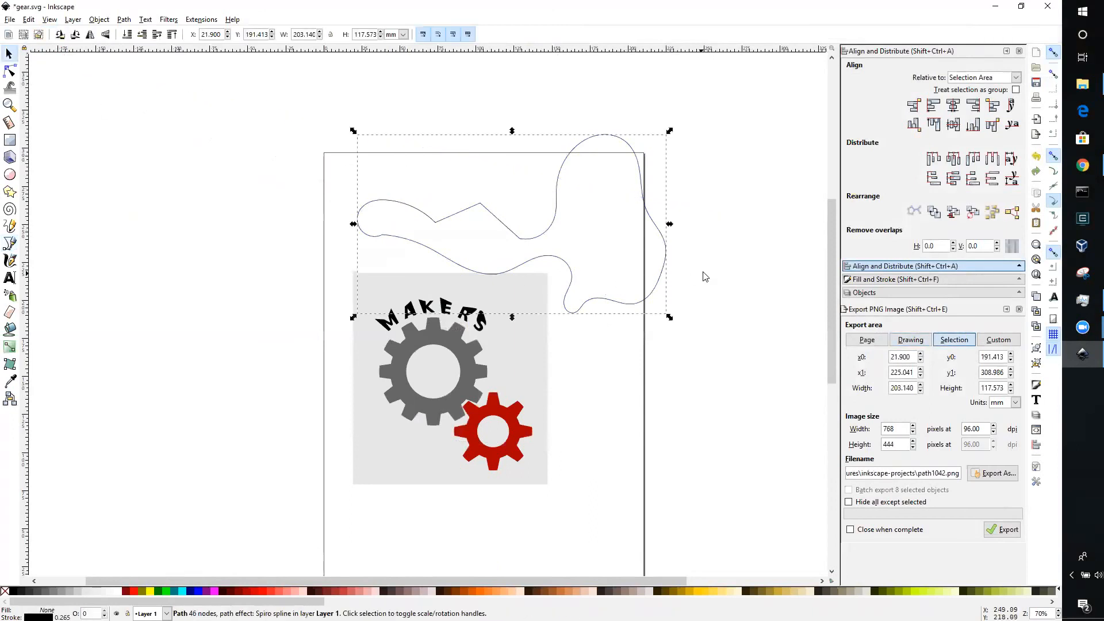
{"action": "key", "text": "Delete"}
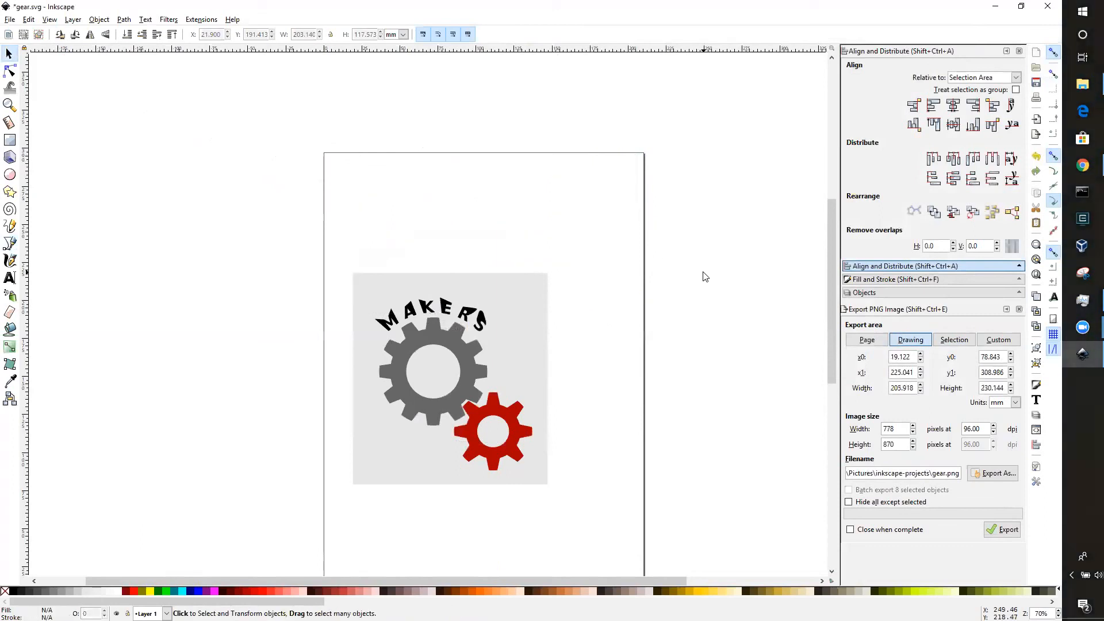
Step: Reduce the export image width to 319 pixels and export the drawing as gear2.png in the inkscape-projects folder
{"action": "scroll", "coordinate": [698, 271], "scroll_direction": "down", "scroll_amount": 2}
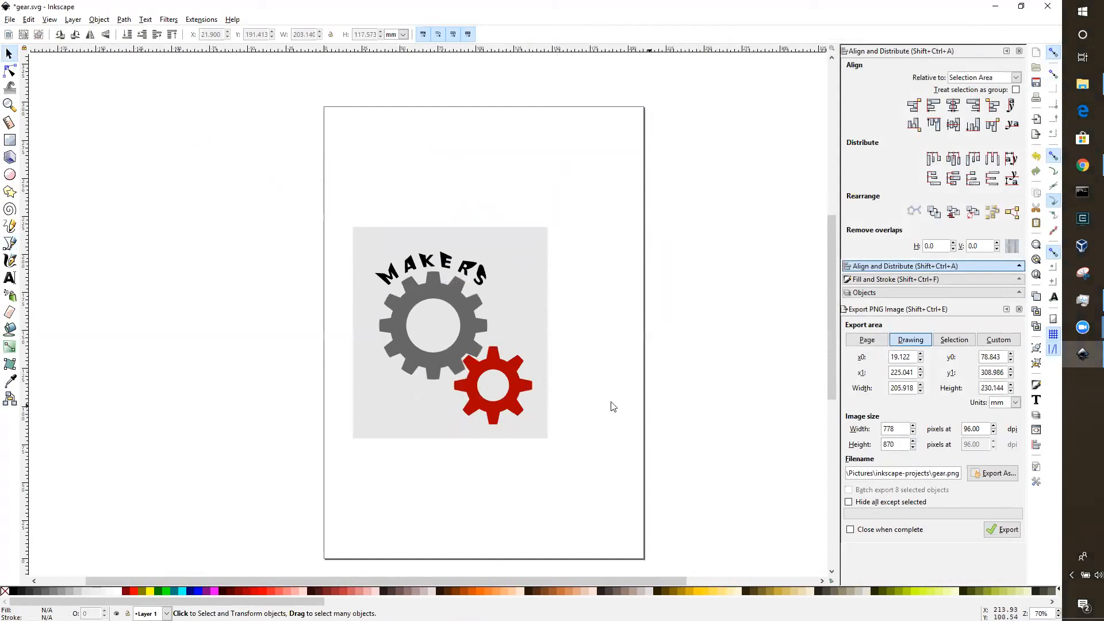
{"action": "left_click", "coordinate": [913, 433]}
{"action": "left_click", "coordinate": [912, 432]}
{"action": "left_click", "coordinate": [992, 473]}
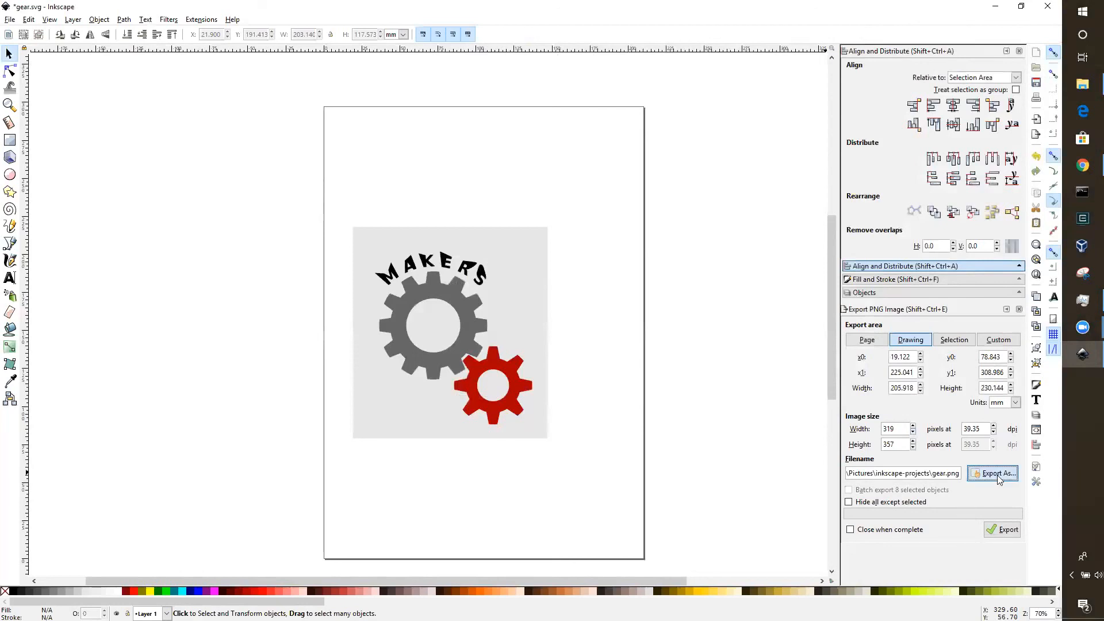
{"action": "left_click", "coordinate": [99, 265]}
{"action": "type", "text": "2"}
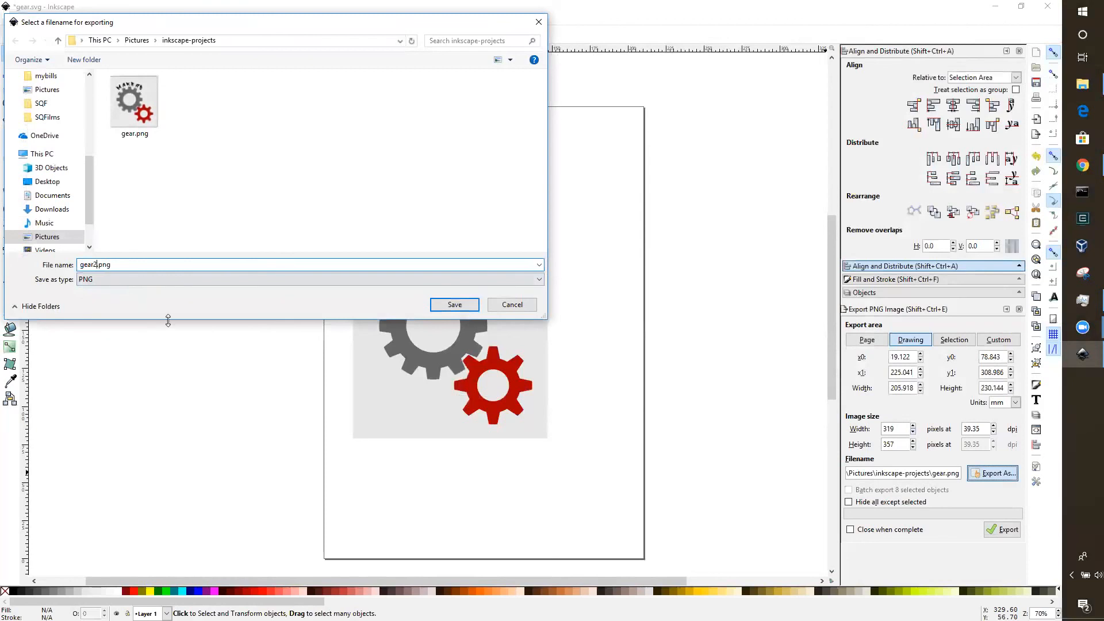
{"action": "left_click", "coordinate": [456, 305]}
{"action": "left_click", "coordinate": [1012, 536]}
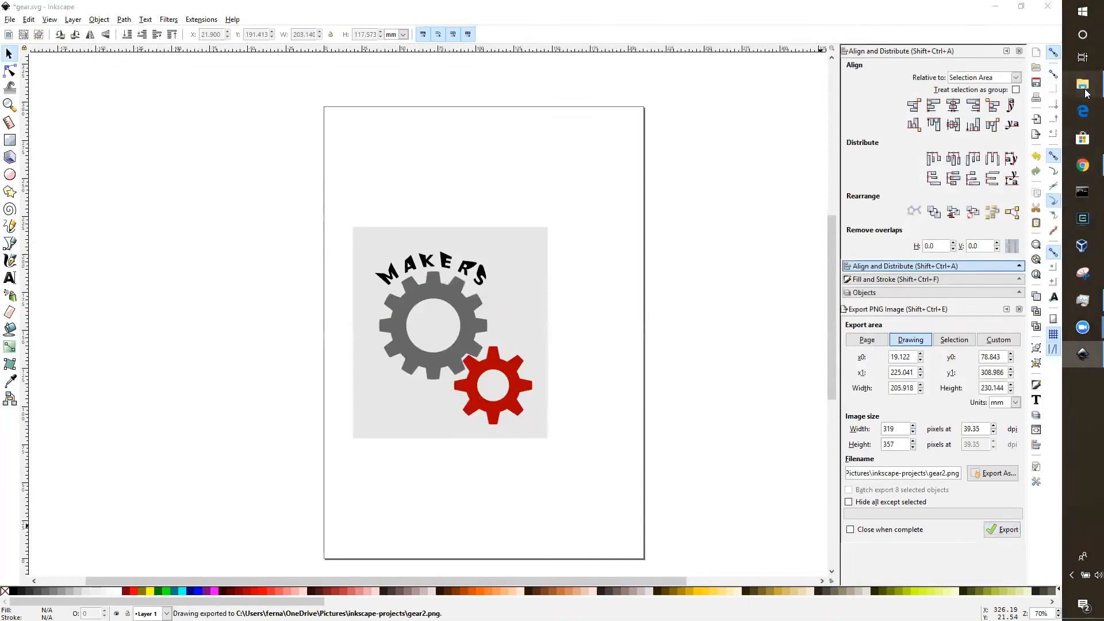
Step: Switch to File Explorer, open gear2.png in Paint, inspect it at different zoom levels and minimize it
{"action": "left_click", "coordinate": [1086, 93]}
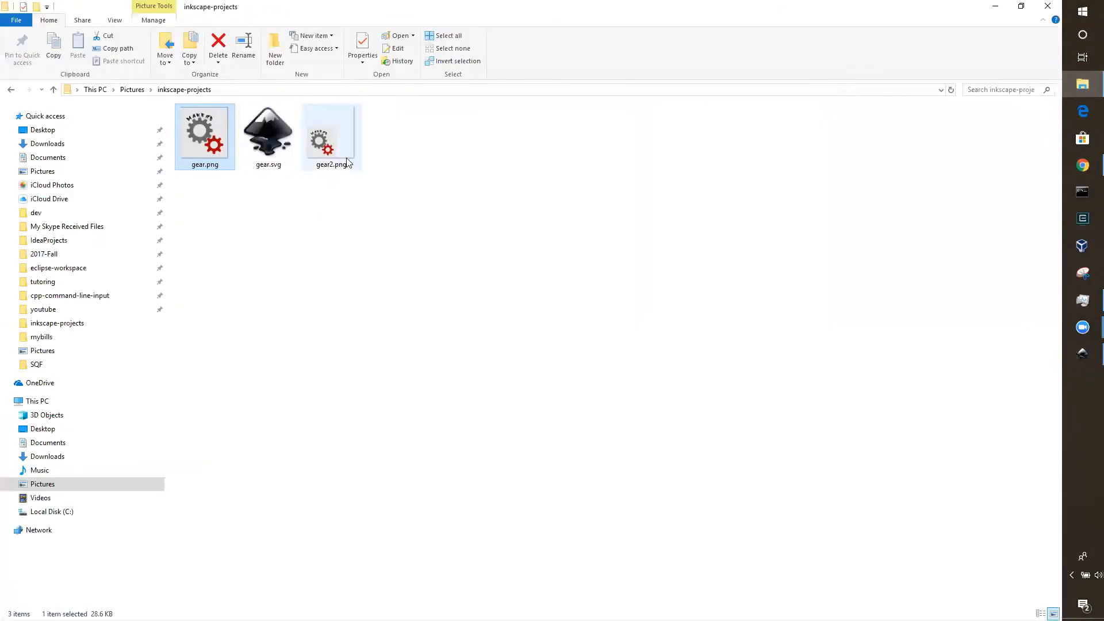
{"action": "double_click", "coordinate": [329, 148]}
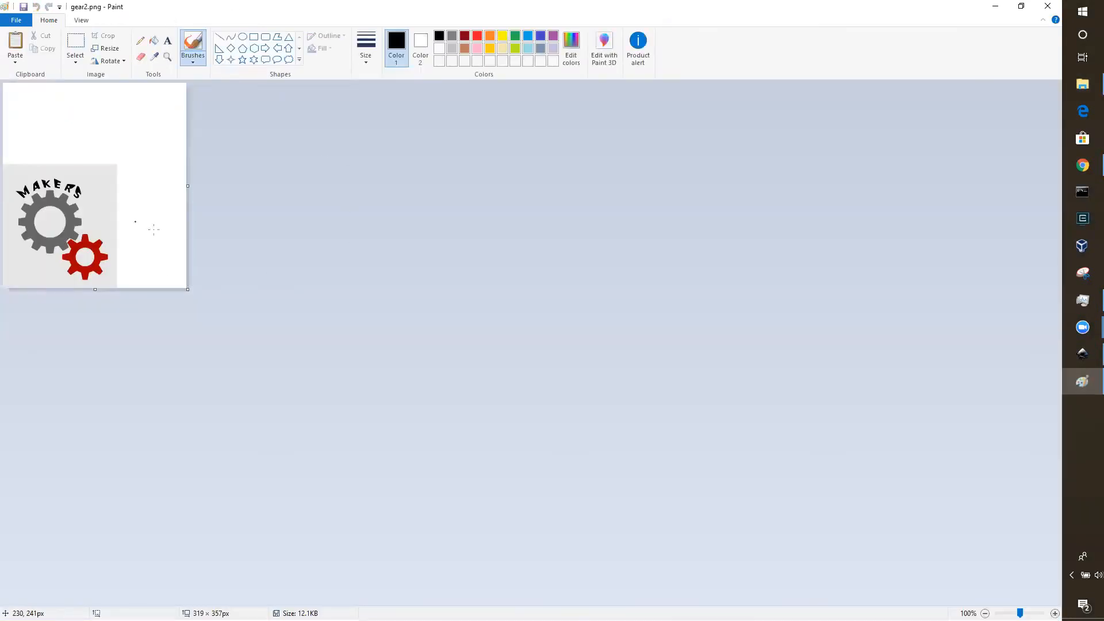
{"action": "scroll", "coordinate": [153, 259], "scroll_direction": "up", "scroll_amount": 2}
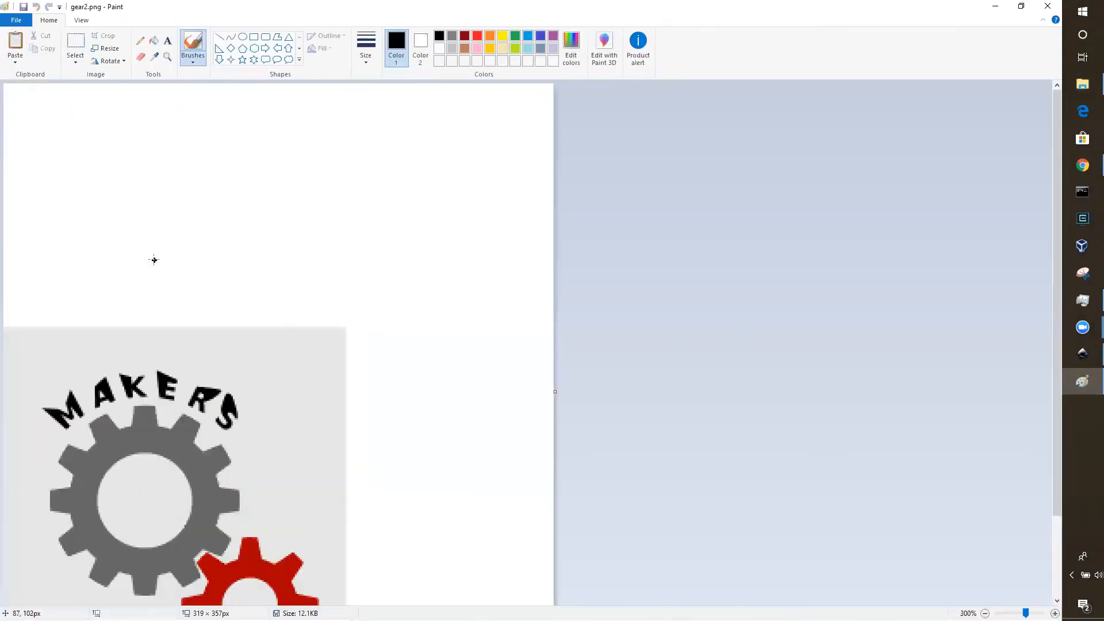
{"action": "scroll", "coordinate": [171, 266], "scroll_direction": "down", "scroll_amount": 1}
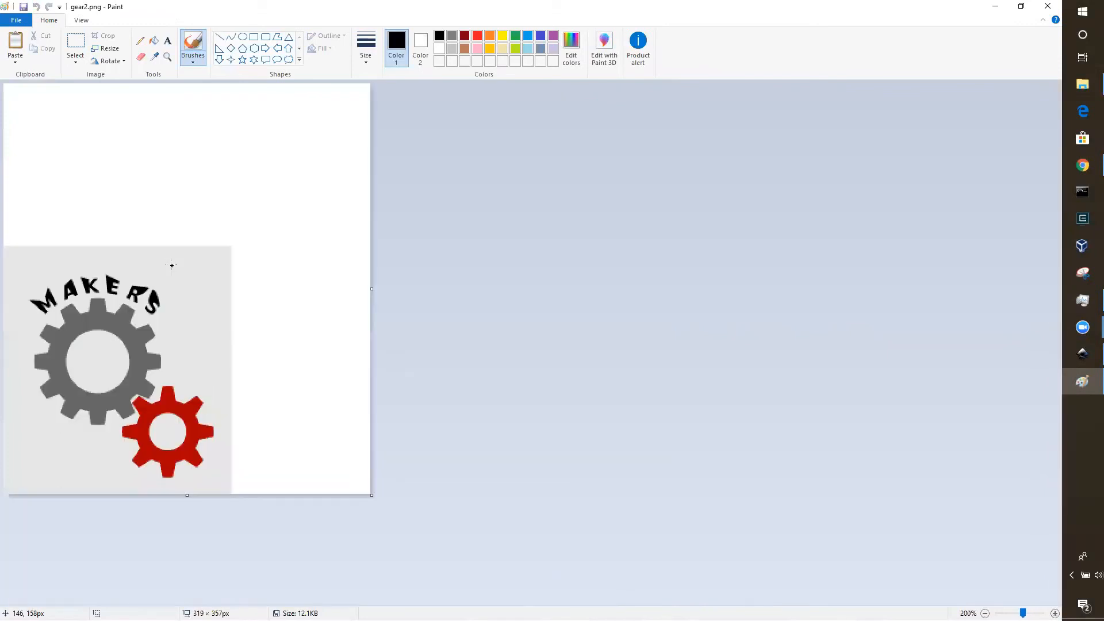
{"action": "scroll", "coordinate": [171, 265], "scroll_direction": "down", "scroll_amount": 1}
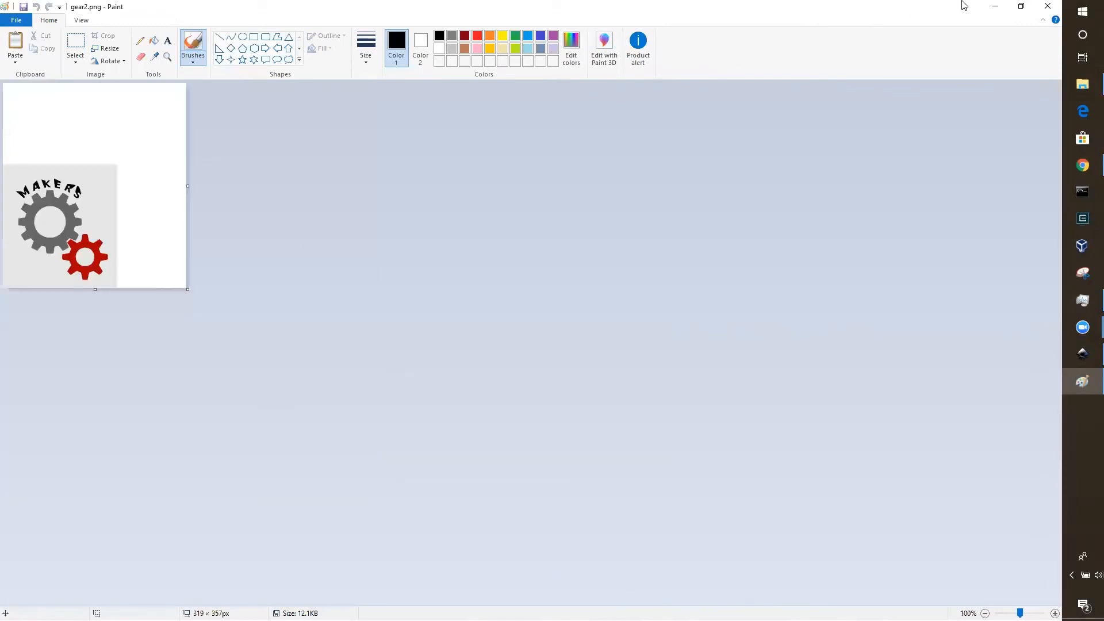
{"action": "left_click", "coordinate": [996, 5]}
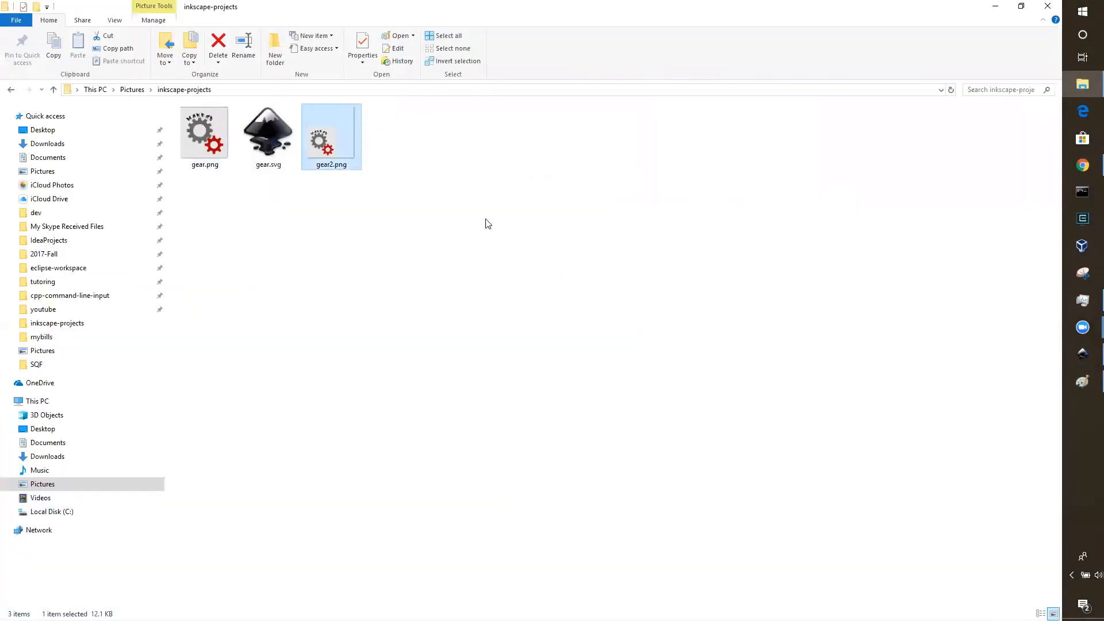
Step: Open gear.png in Paint to inspect the MAKERS lettering up close, then view gear2.png again for comparison
{"action": "double_click", "coordinate": [221, 160]}
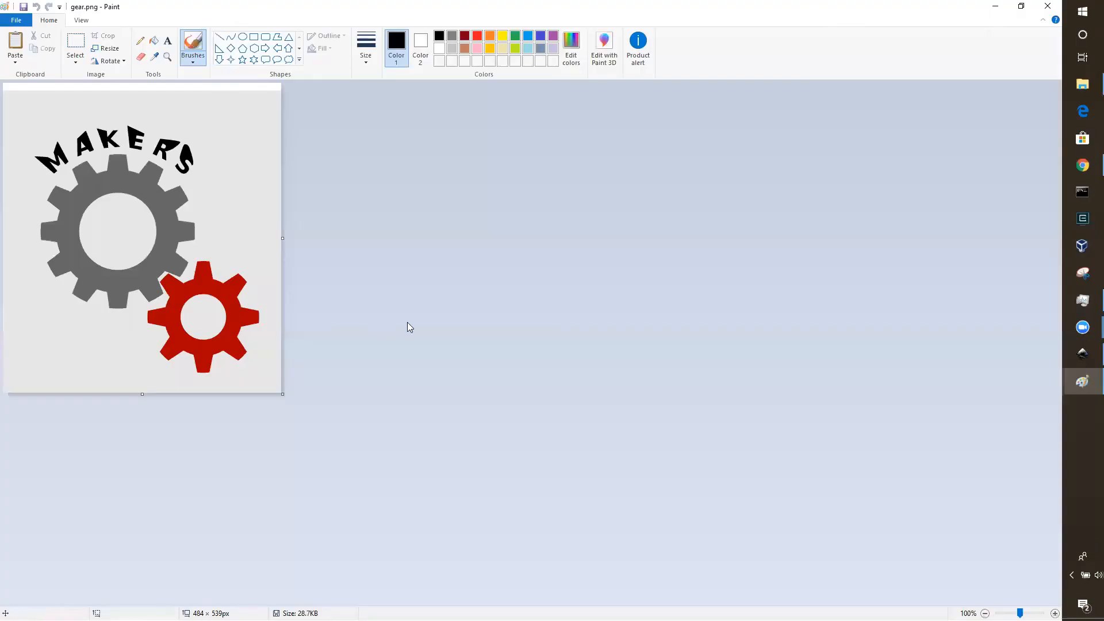
{"action": "scroll", "coordinate": [407, 322], "scroll_direction": "up", "scroll_amount": 2}
{"action": "scroll", "coordinate": [407, 322], "scroll_direction": "up", "scroll_amount": 1}
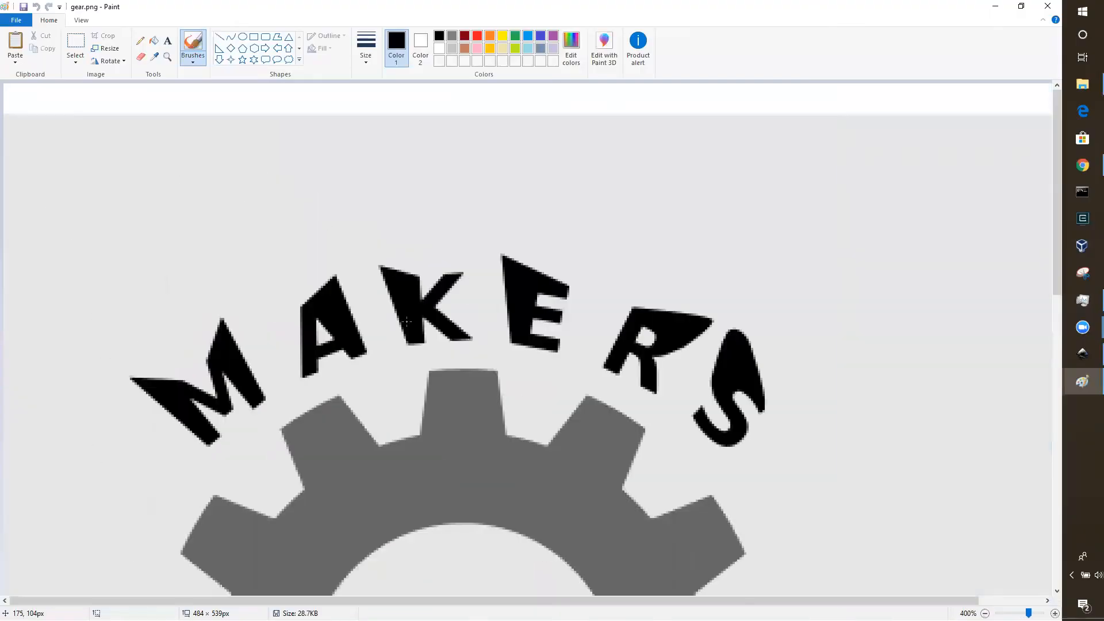
{"action": "scroll", "coordinate": [407, 322], "scroll_direction": "down", "scroll_amount": 2}
{"action": "scroll", "coordinate": [407, 322], "scroll_direction": "up", "scroll_amount": 1}
{"action": "scroll", "coordinate": [407, 322], "scroll_direction": "down", "scroll_amount": 1}
{"action": "scroll", "coordinate": [408, 322], "scroll_direction": "up", "scroll_amount": 1}
{"action": "scroll", "coordinate": [407, 322], "scroll_direction": "down", "scroll_amount": 2}
{"action": "left_click", "coordinate": [996, 7]}
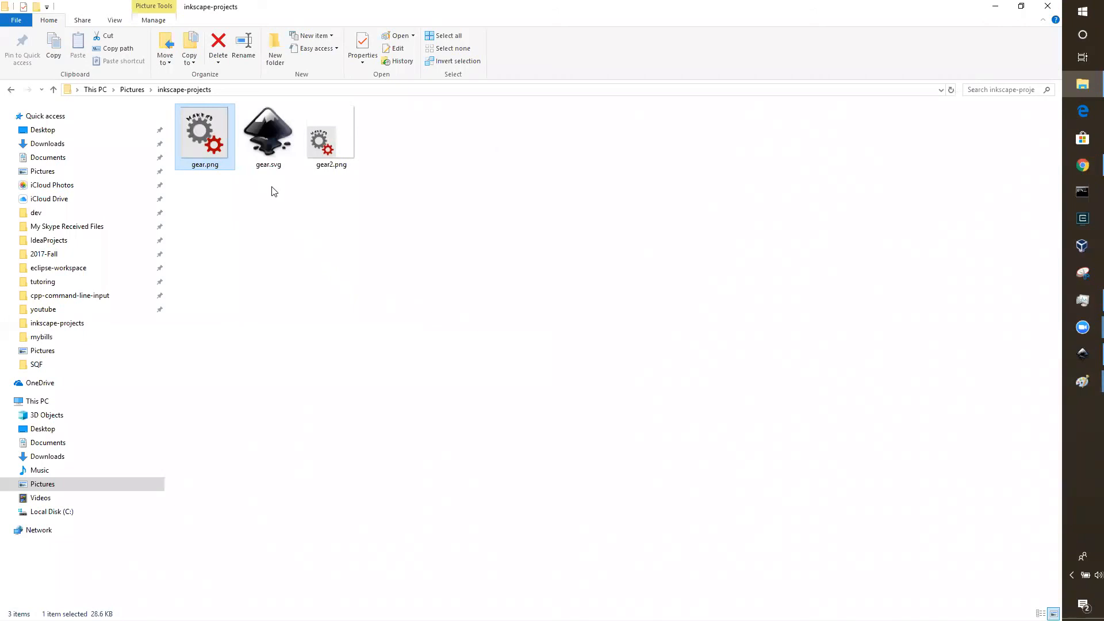
{"action": "double_click", "coordinate": [330, 144]}
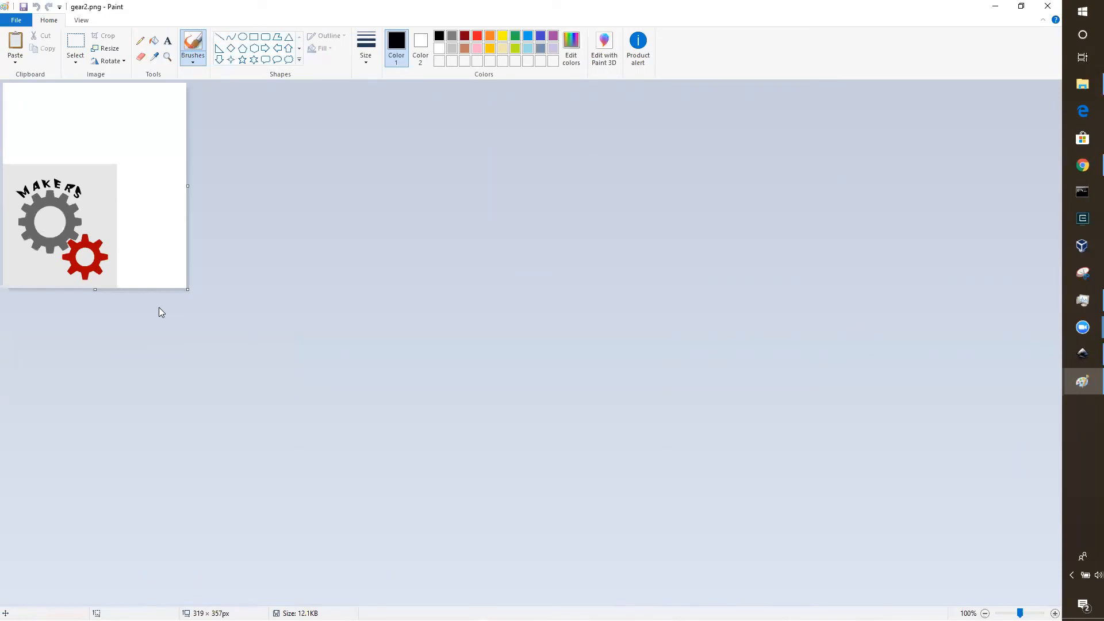
{"action": "left_click", "coordinate": [995, 6]}
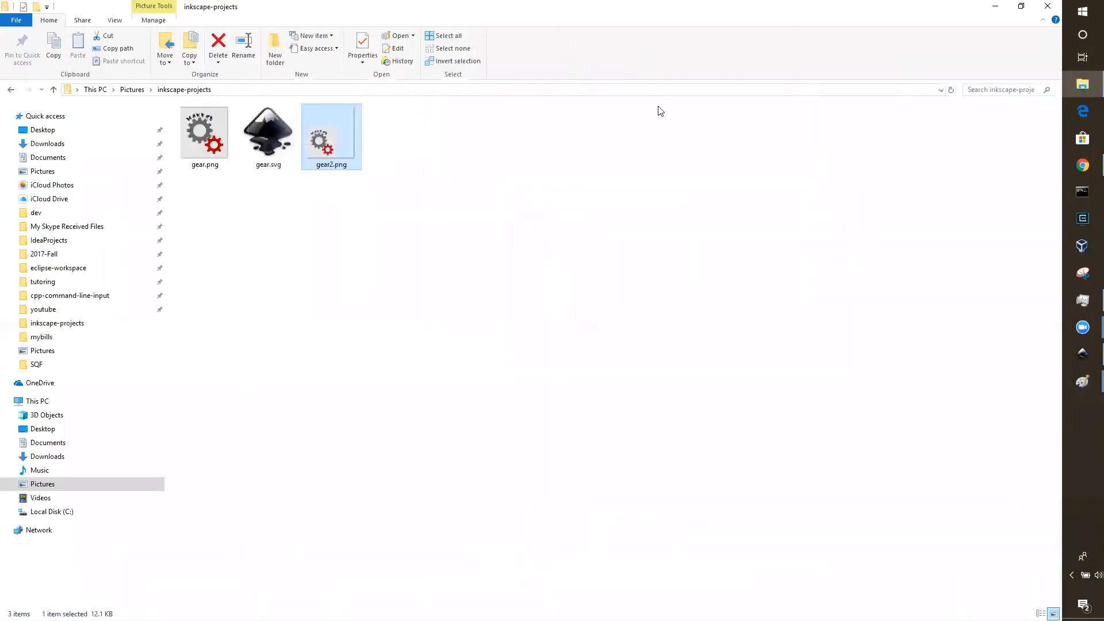
Step: Switch to Chrome, open YouTube in a new tab and search for "eight ball with inkscape"
{"action": "left_click", "coordinate": [1082, 165]}
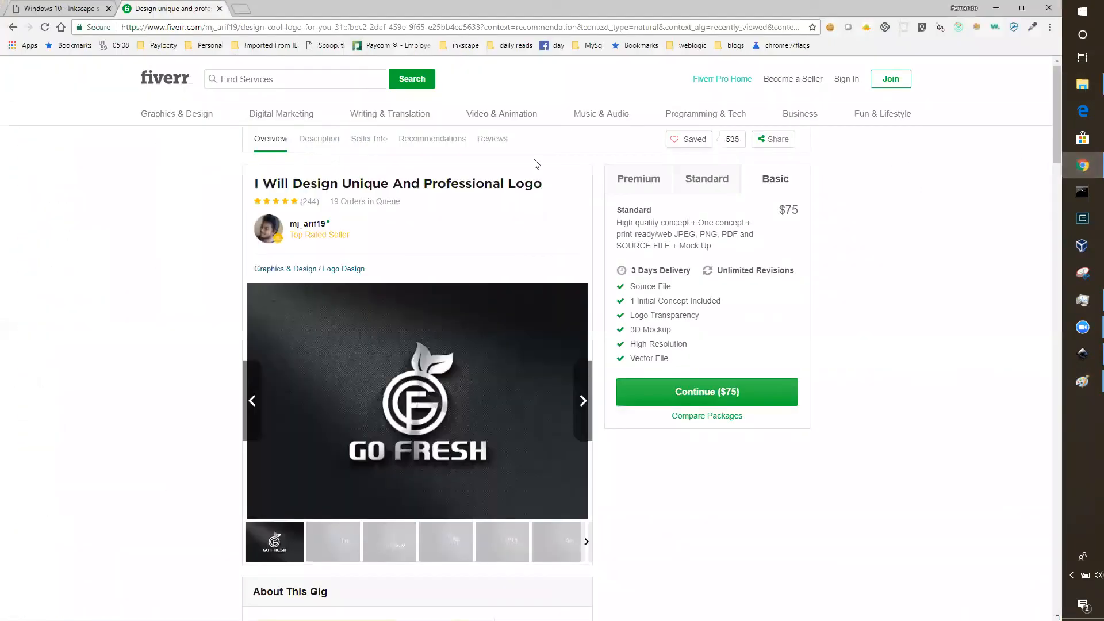
{"action": "left_click", "coordinate": [244, 10]}
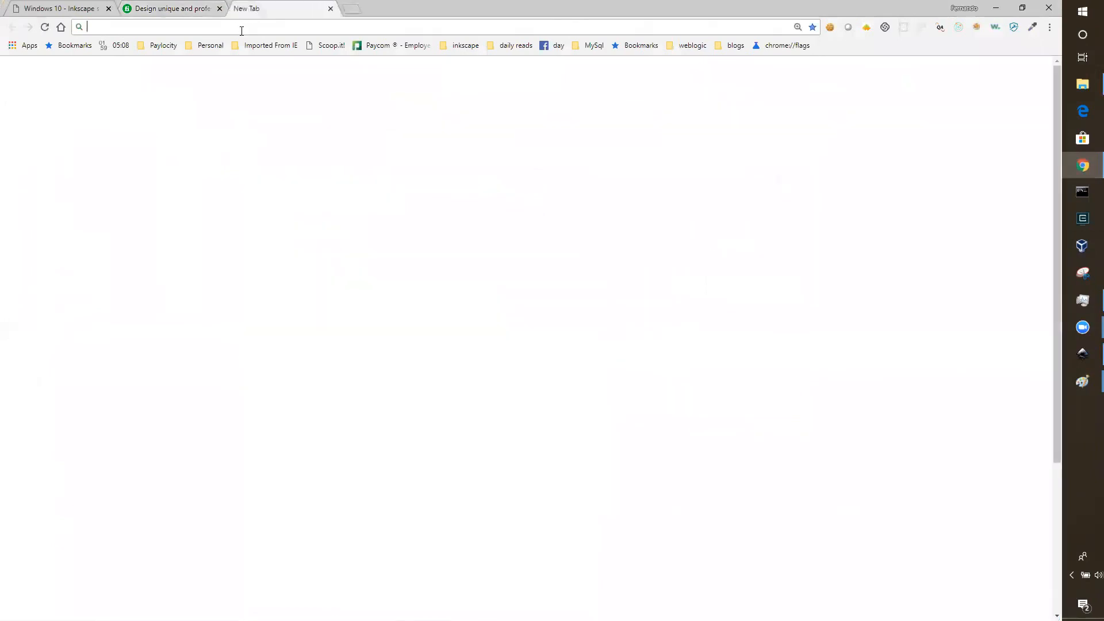
{"action": "type", "text": "you"}
{"action": "key", "text": "Return"}
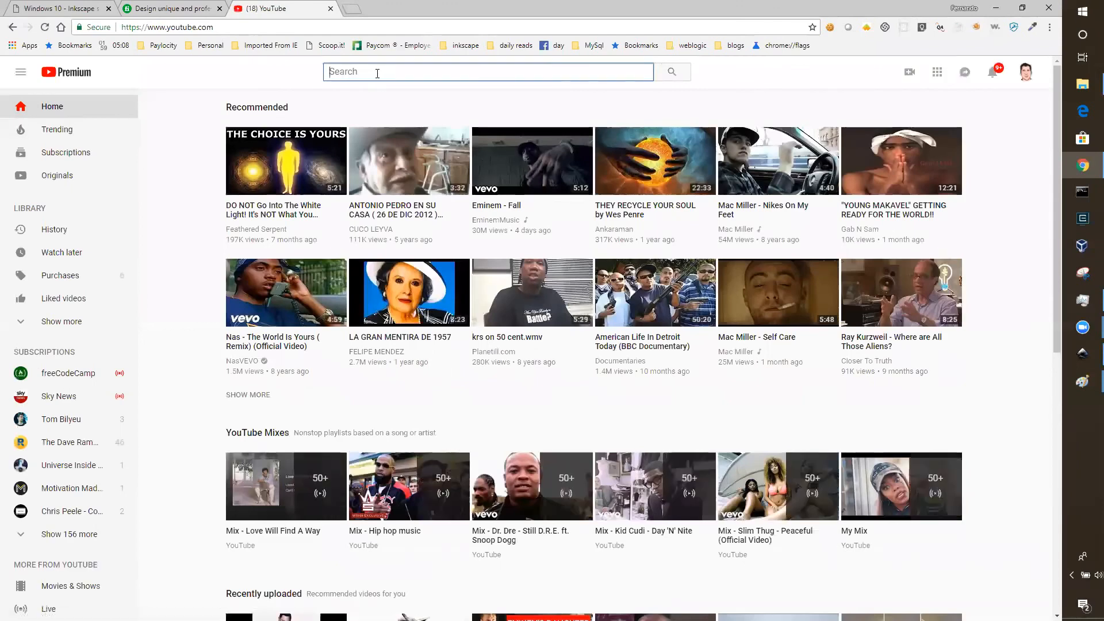
{"action": "type", "text": "eight ball with inkscape"}
{"action": "key", "text": "Return"}
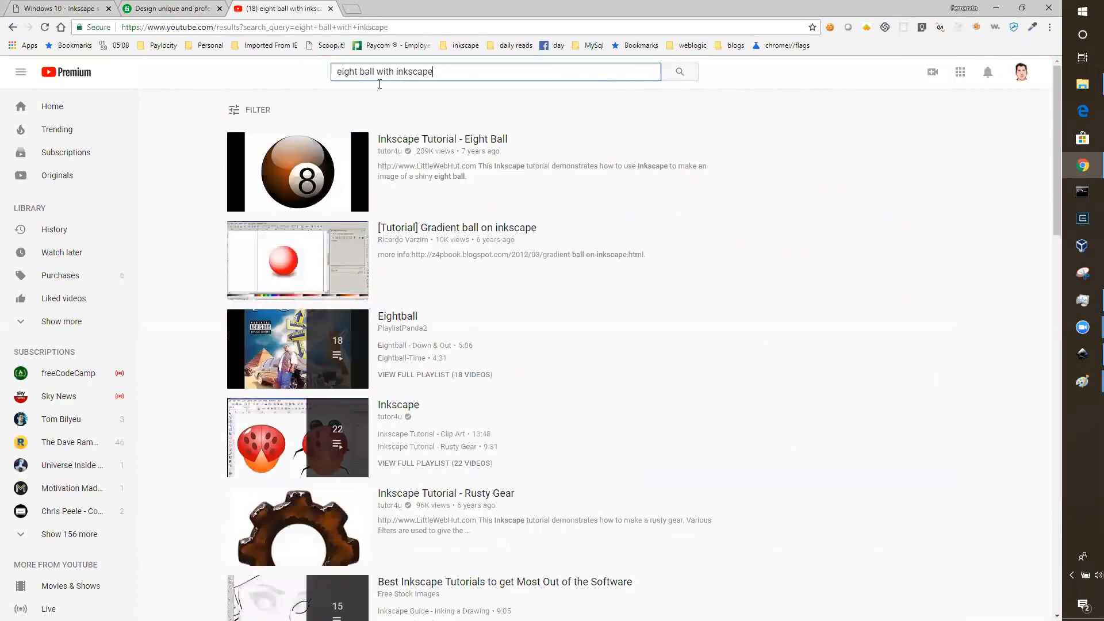
Step: Open the "Inkscape Tutorial - Eight Ball" video, skim through it to the end and return to Inkscape
{"action": "left_click", "coordinate": [332, 193]}
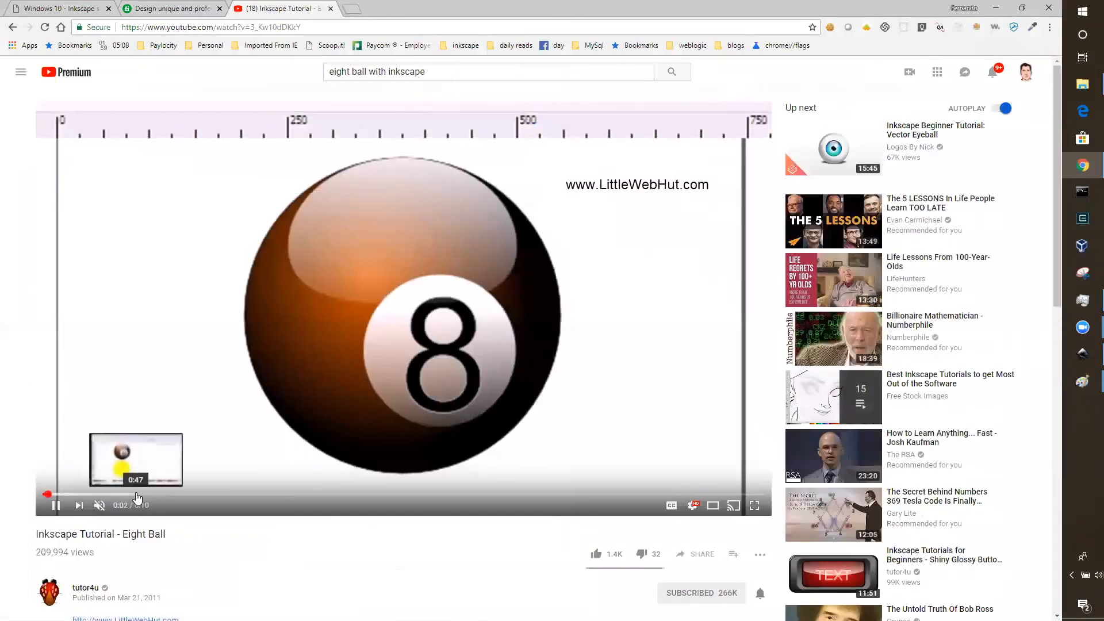
{"action": "left_click", "coordinate": [217, 494]}
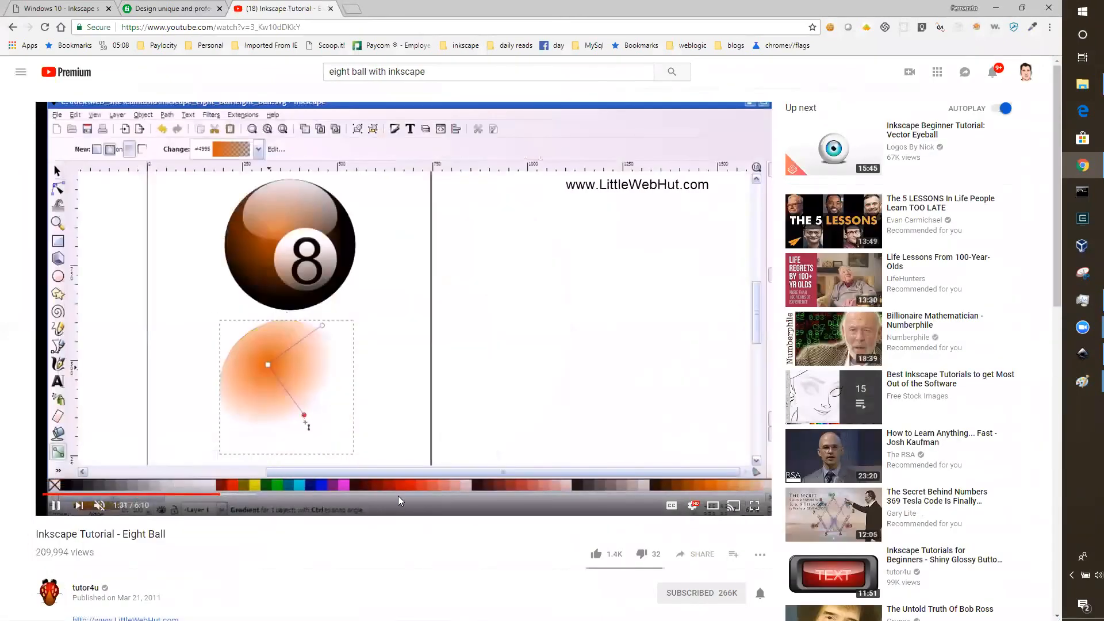
{"action": "left_click", "coordinate": [358, 495]}
{"action": "left_click", "coordinate": [447, 495]}
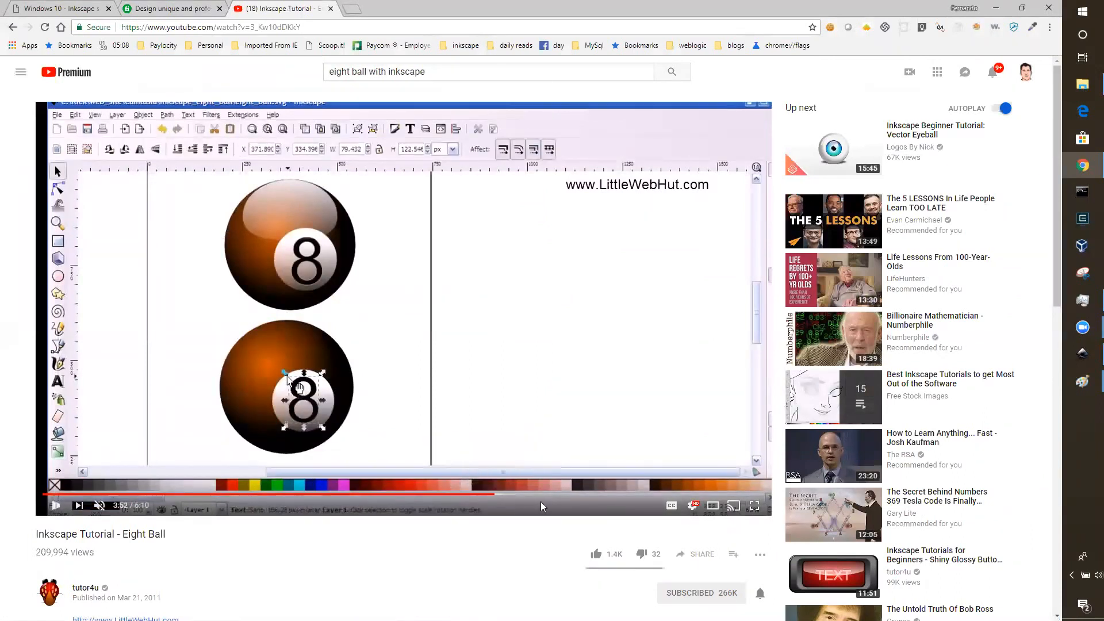
{"action": "left_click", "coordinate": [560, 495]}
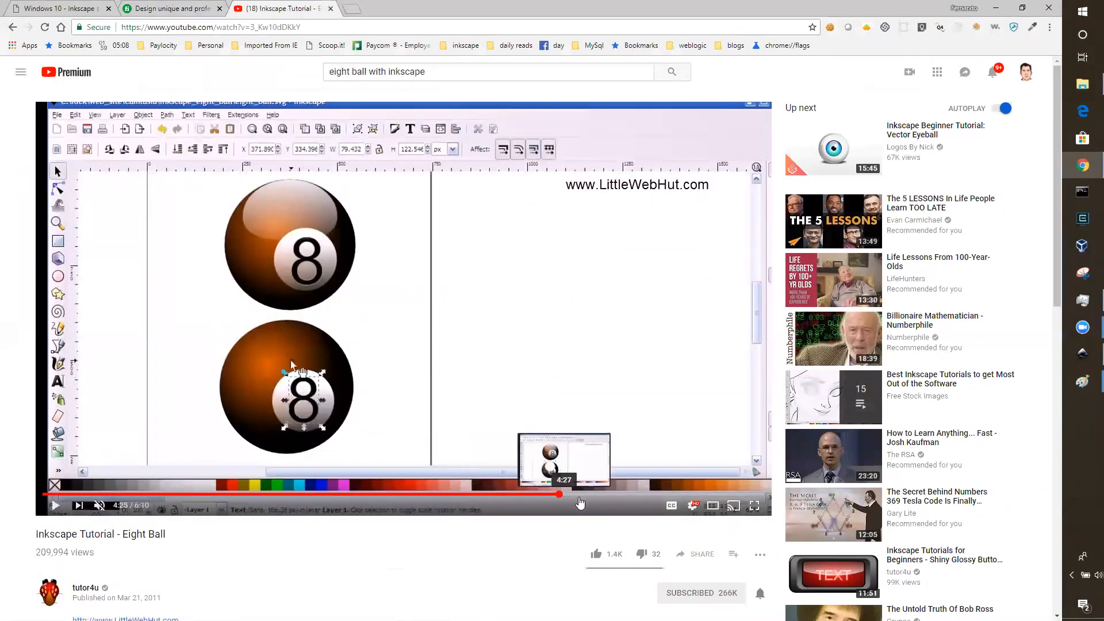
{"action": "left_click", "coordinate": [623, 495]}
{"action": "left_click", "coordinate": [662, 495]}
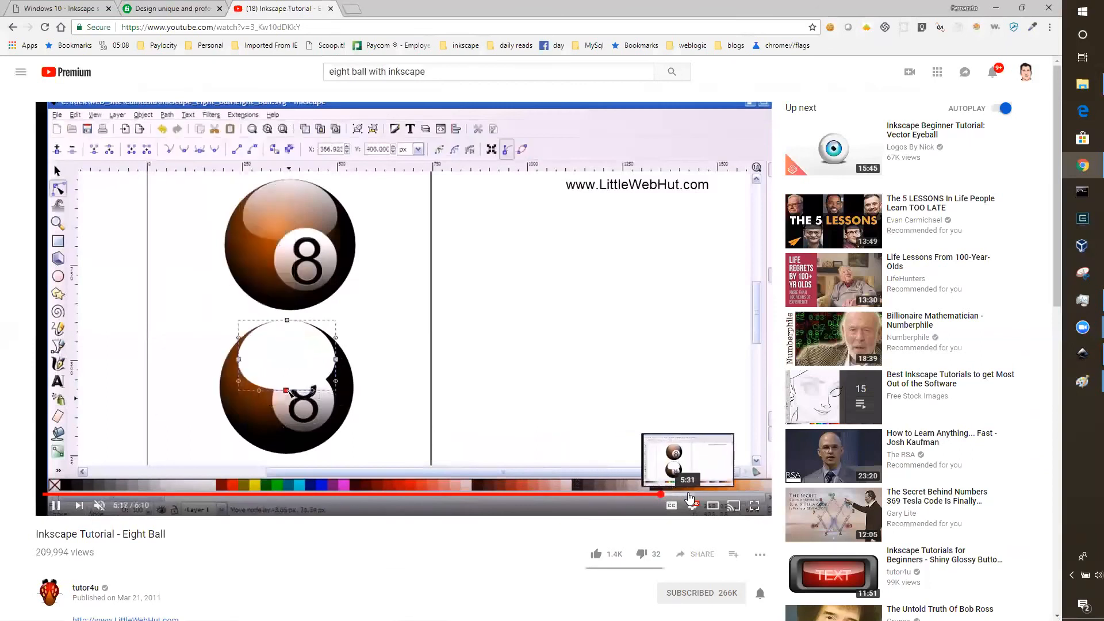
{"action": "left_click", "coordinate": [712, 496]}
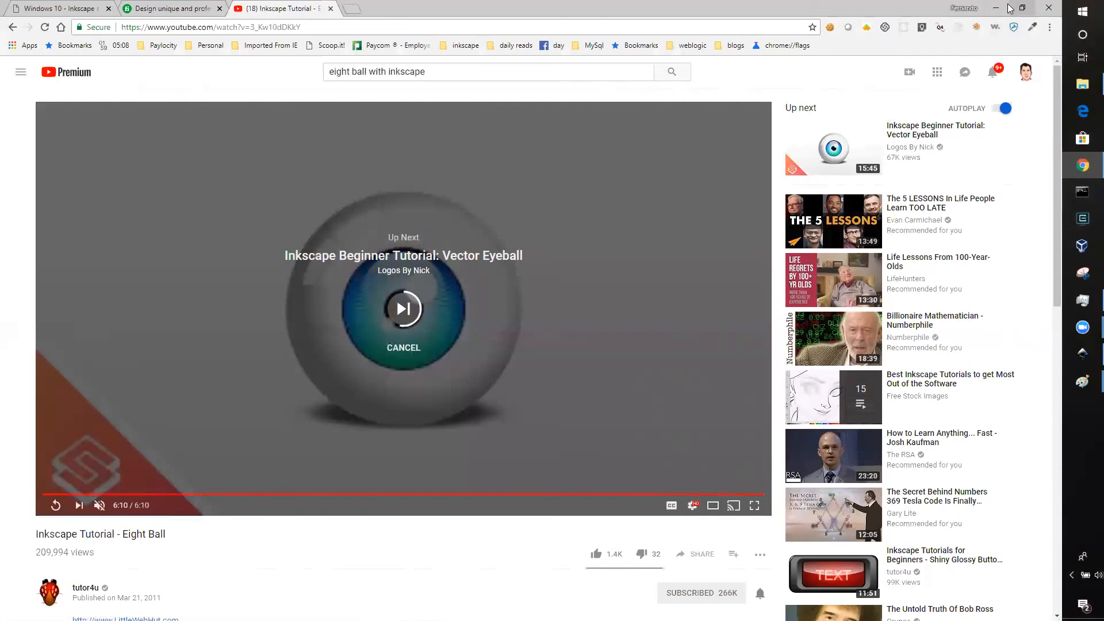
{"action": "left_click", "coordinate": [1085, 354]}
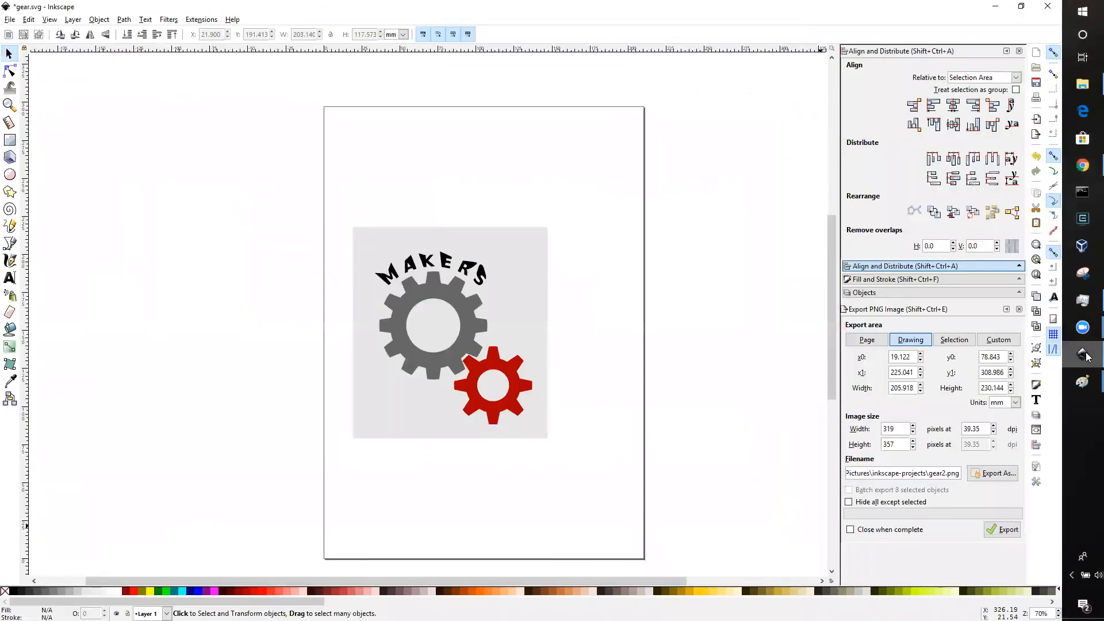